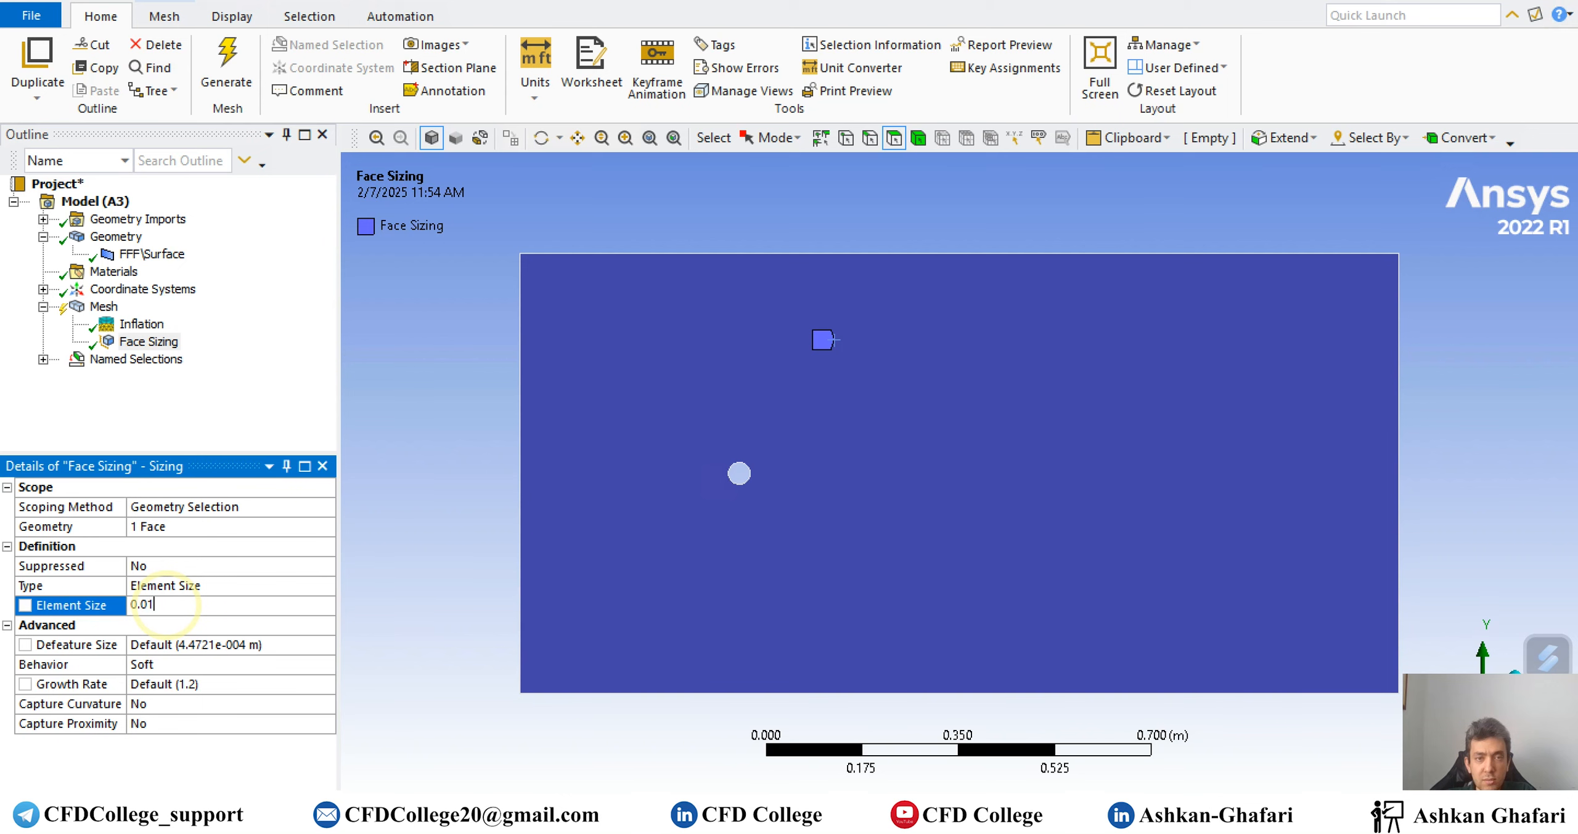
Set the face sizing's element size to 0.01 m, then update the mesh and display it.
{"action": "key", "text": "Return"}
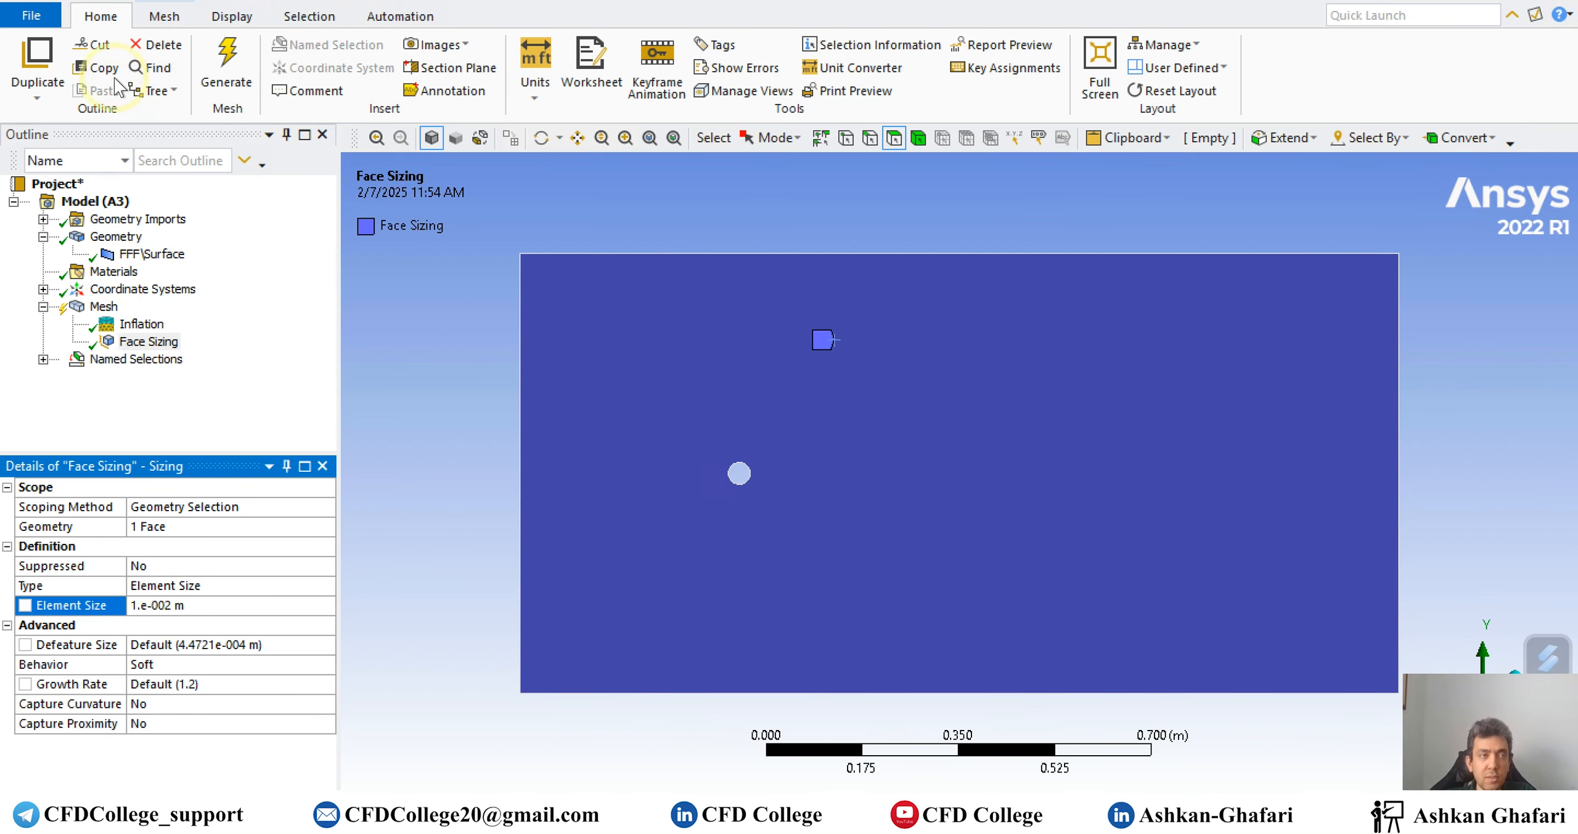
{"action": "left_click", "coordinate": [163, 16]}
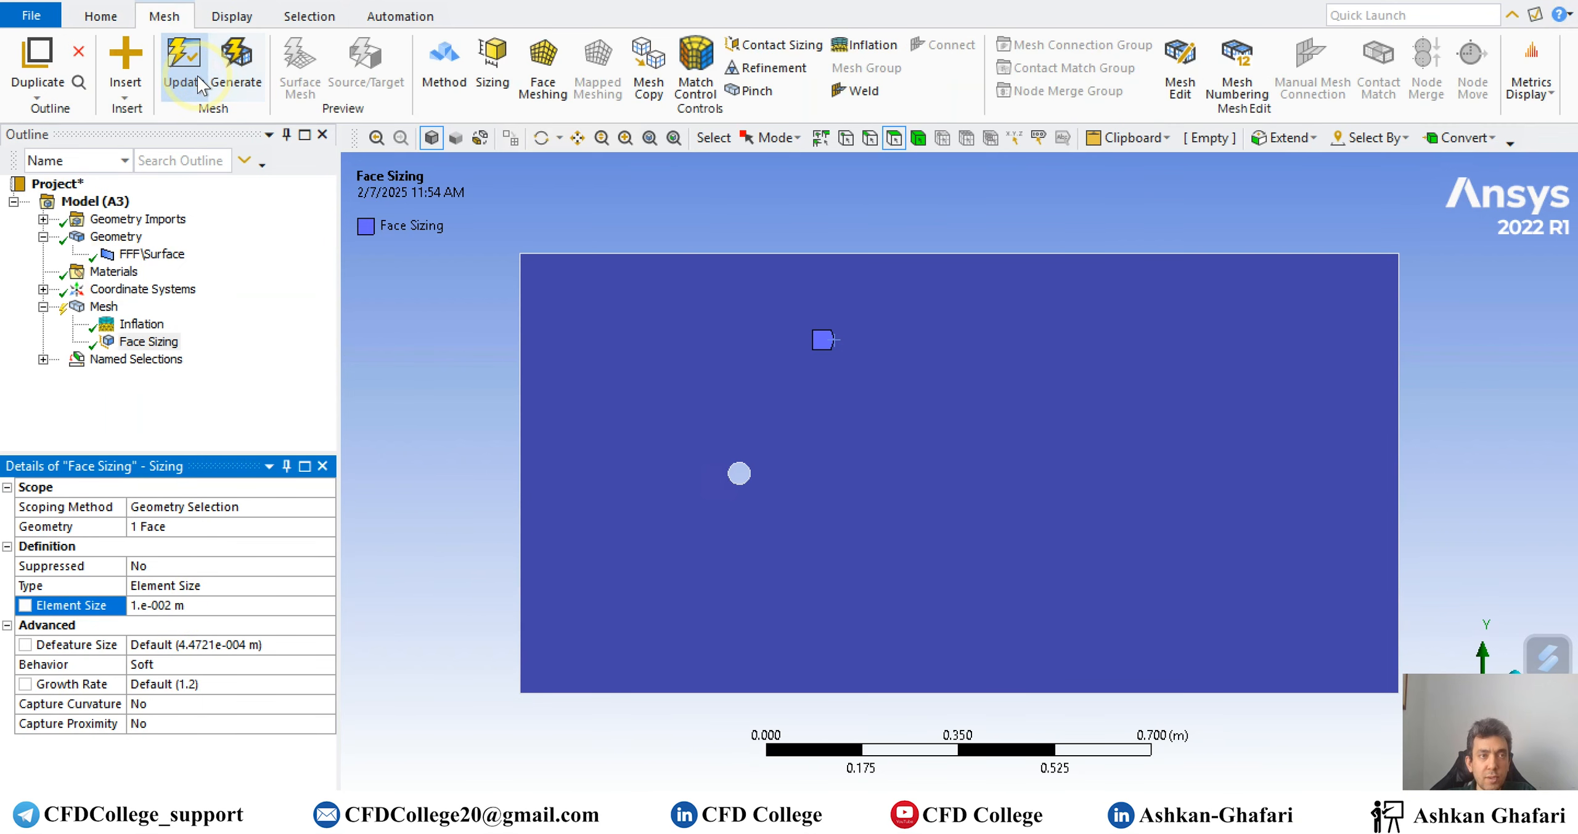
{"action": "left_click", "coordinate": [197, 77]}
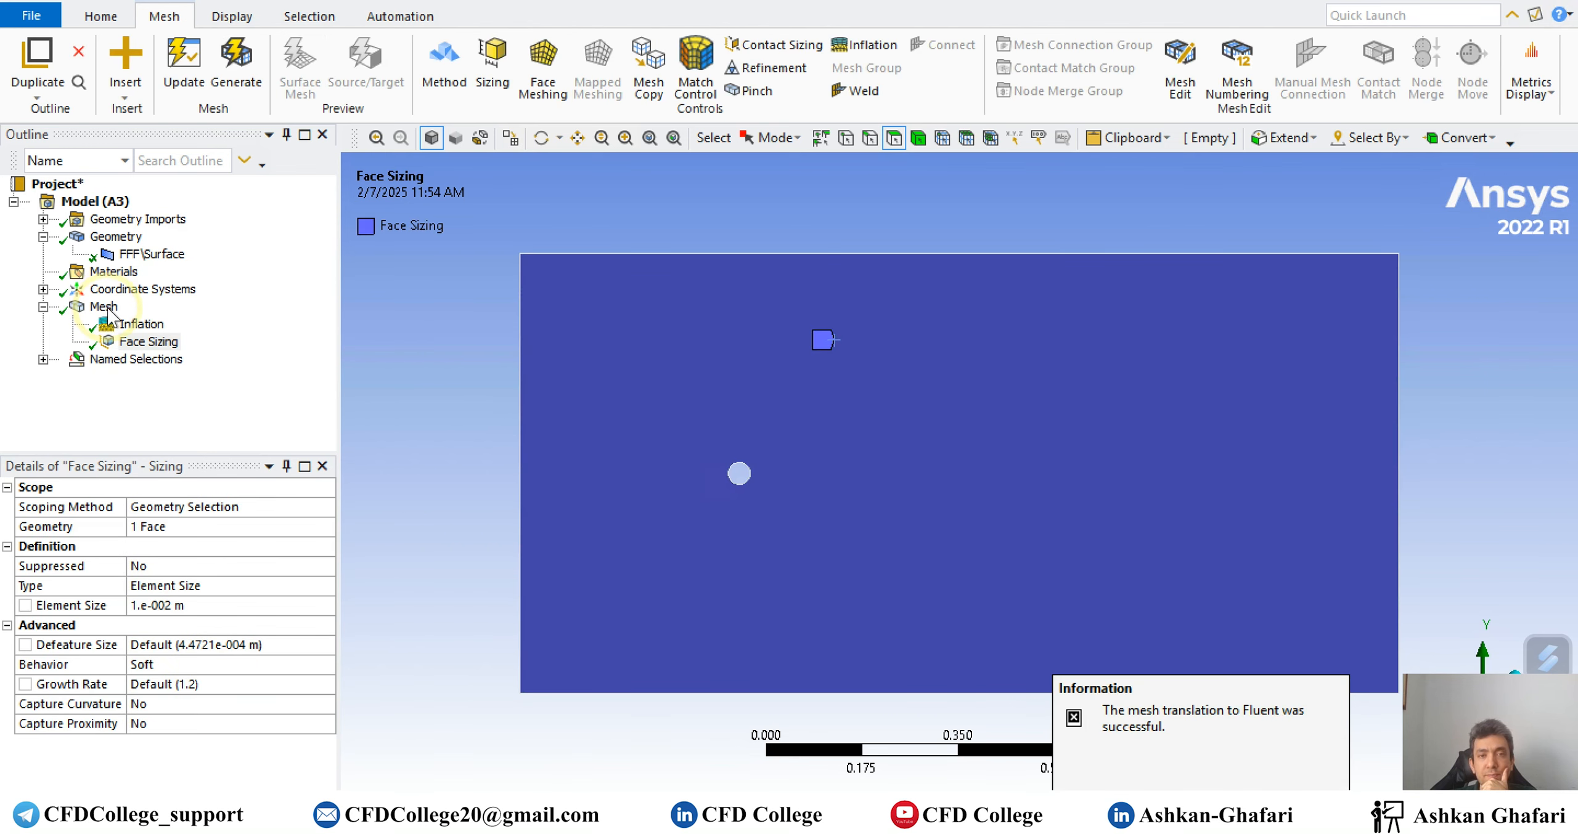
{"action": "left_click", "coordinate": [104, 307]}
{"action": "left_click", "coordinate": [393, 453]}
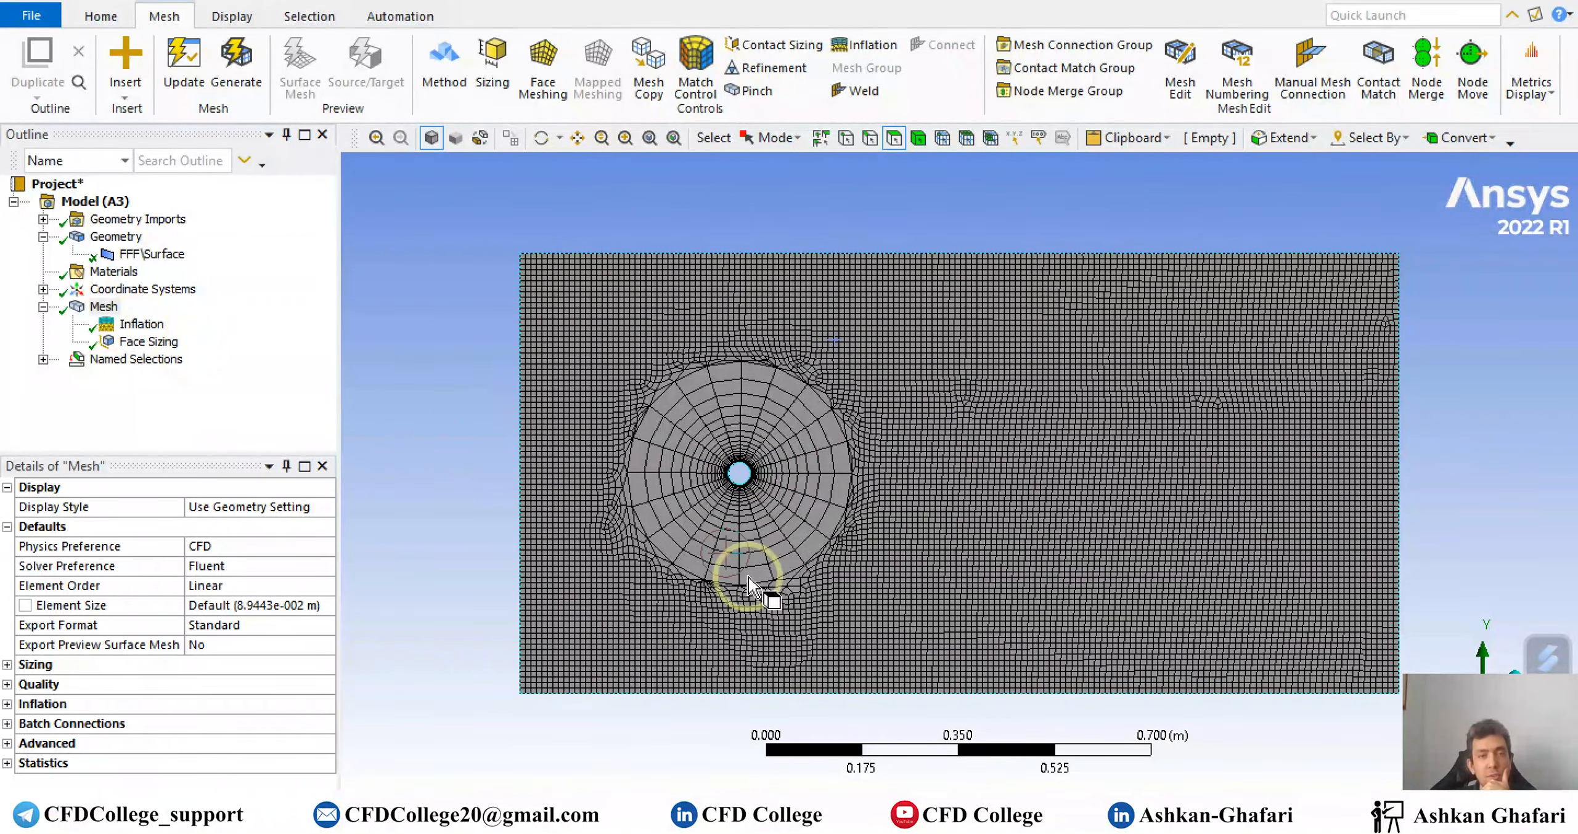
Examine the inflation layers and the element transition in the mesh around the circular hole.
{"action": "scroll", "coordinate": [734, 477], "scroll_direction": "down", "scroll_amount": 3}
{"action": "scroll", "coordinate": [741, 483], "scroll_direction": "up", "scroll_amount": 7}
{"action": "middle_click_drag", "start_coordinate": [749, 491], "coordinate": [1044, 491], "text": "ctrl"}
{"action": "scroll", "coordinate": [807, 483], "scroll_direction": "up", "scroll_amount": 7}
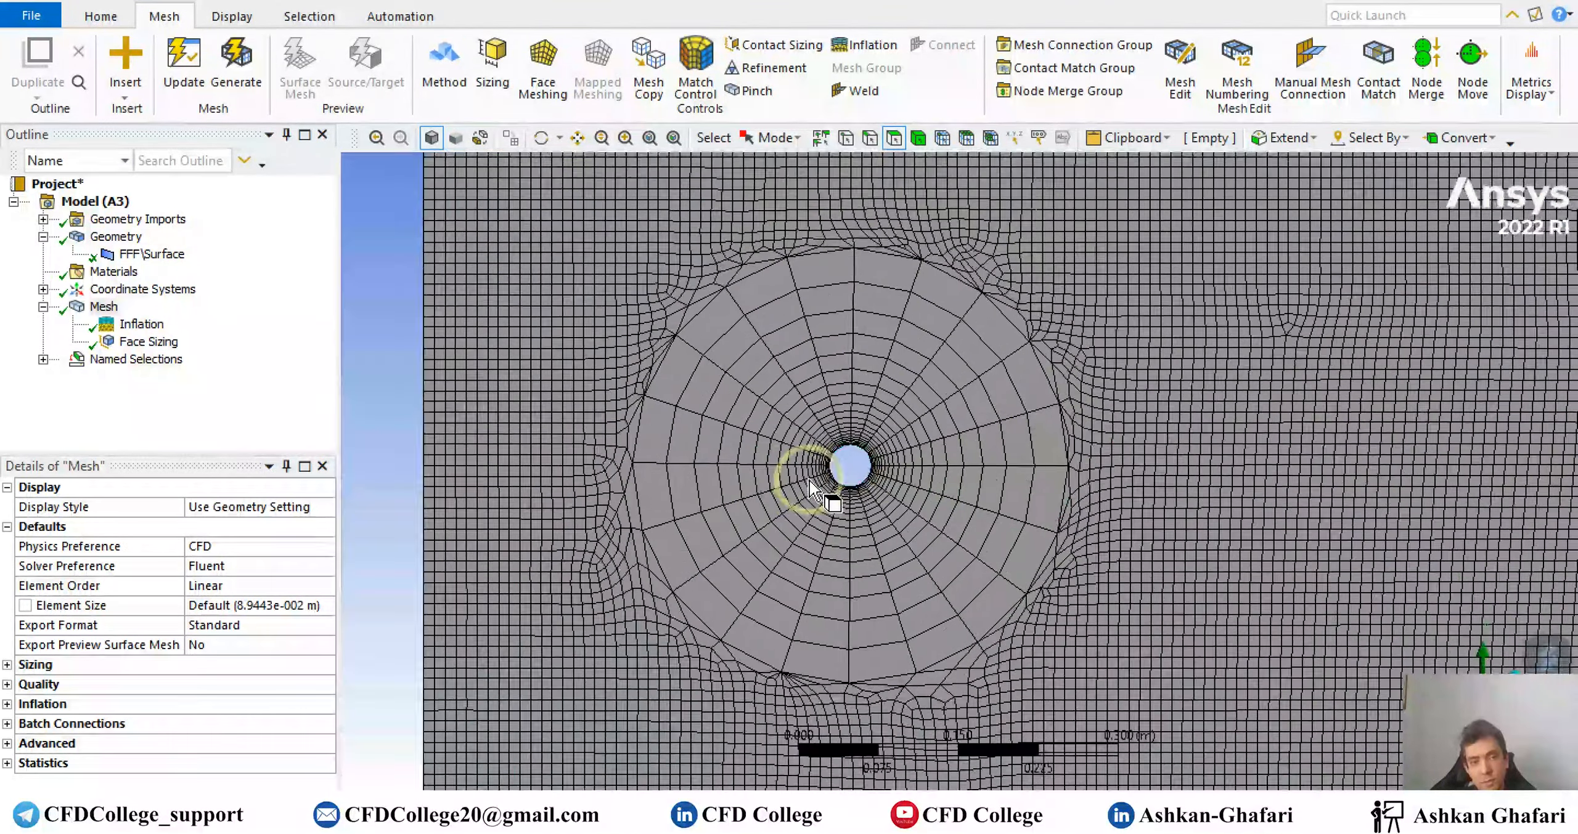
{"action": "middle_click_drag", "start_coordinate": [920, 490], "coordinate": [1151, 512], "text": "ctrl"}
{"action": "scroll", "coordinate": [859, 495], "scroll_direction": "up", "scroll_amount": 2}
{"action": "scroll", "coordinate": [859, 495], "scroll_direction": "up", "scroll_amount": 2}
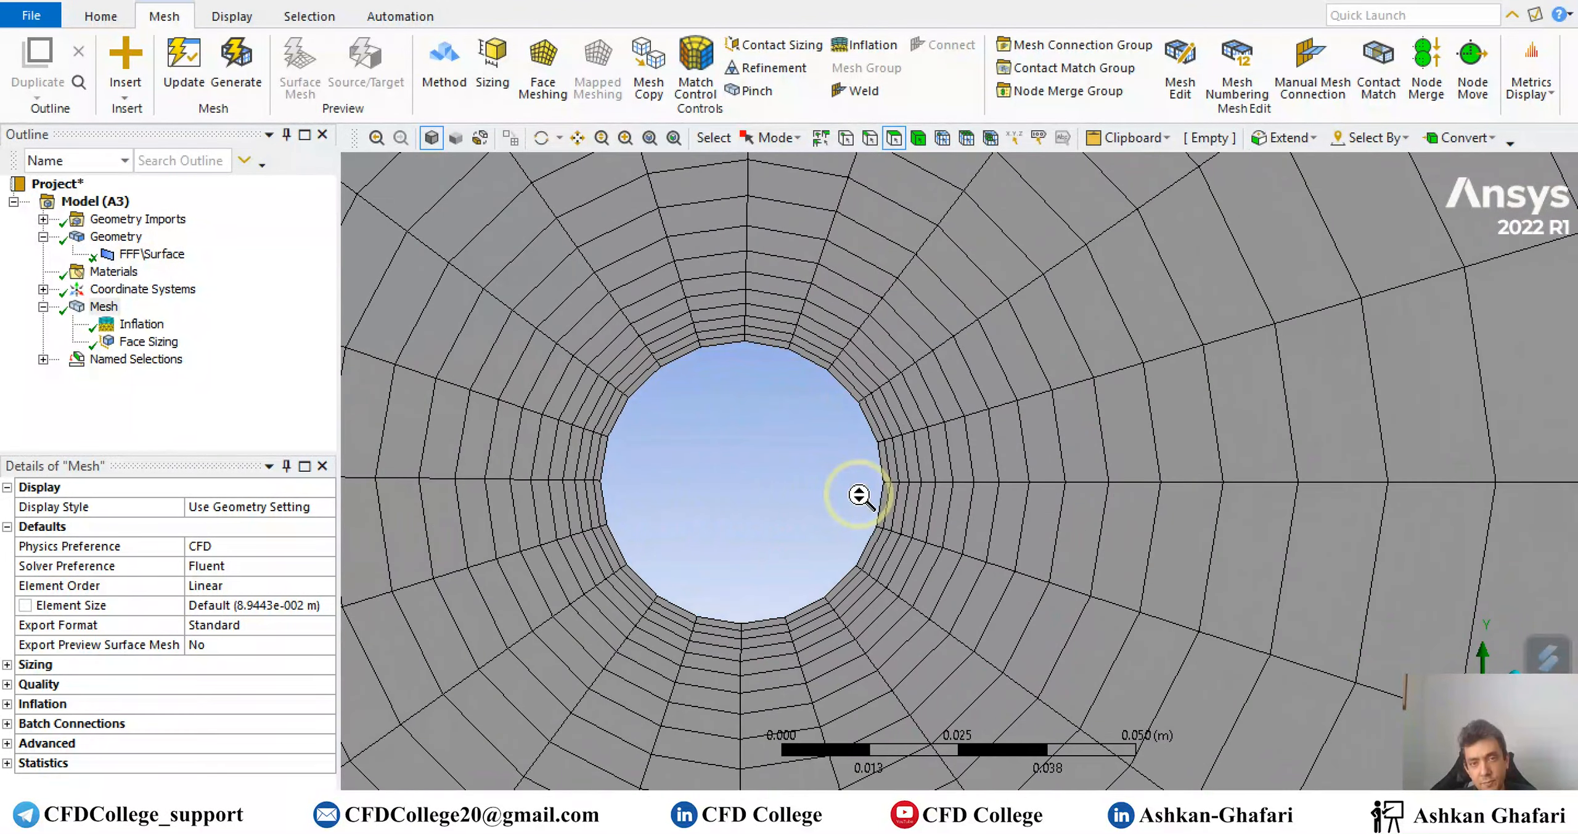
{"action": "scroll", "coordinate": [850, 489], "scroll_direction": "down", "scroll_amount": 8}
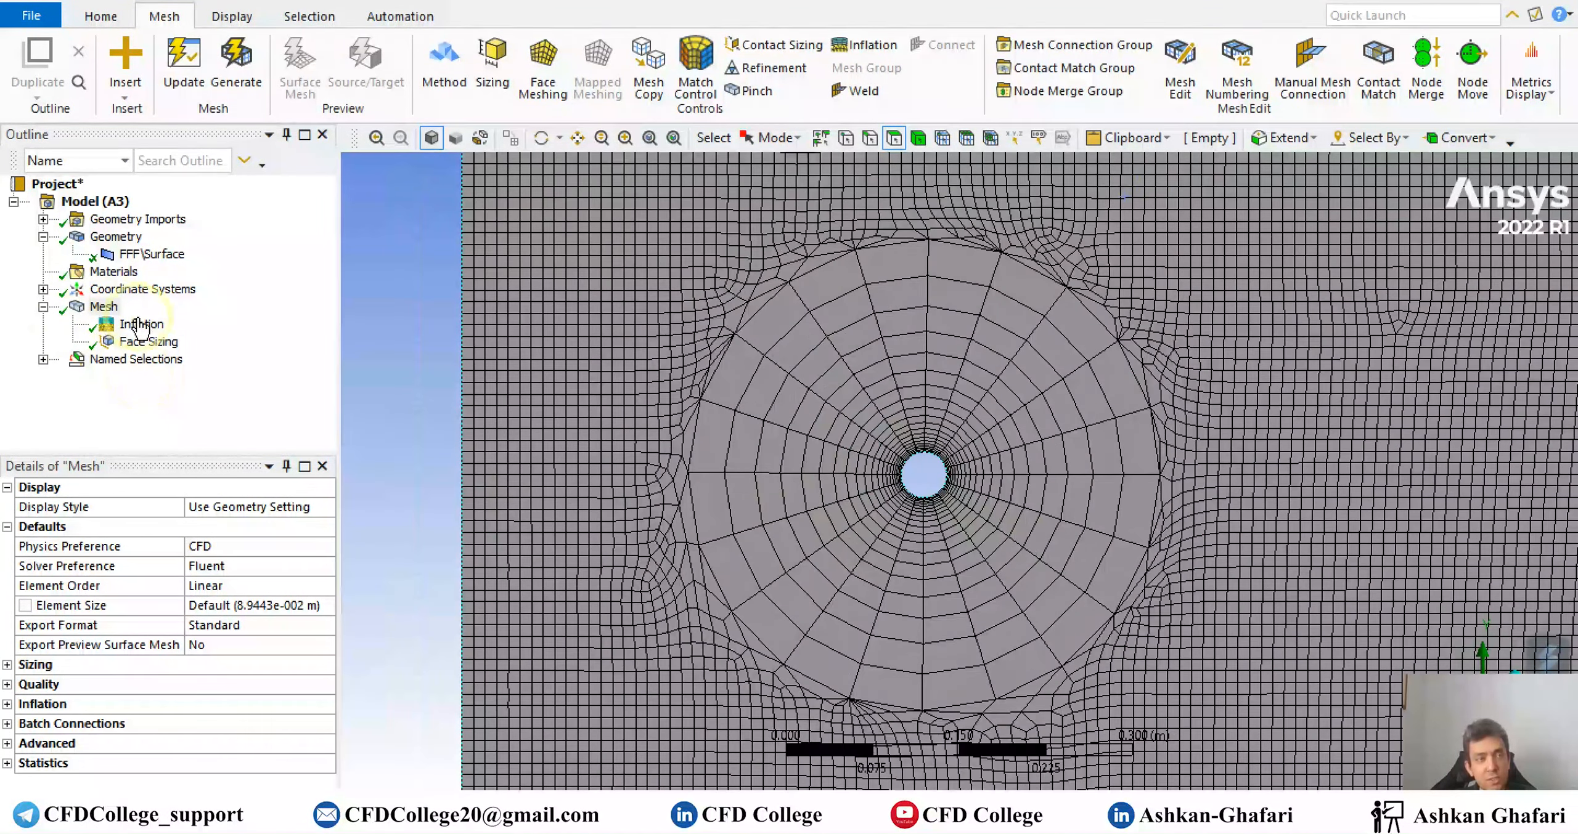
Set the inflation's first layer height to 0.0001 m.
{"action": "left_click", "coordinate": [141, 325]}
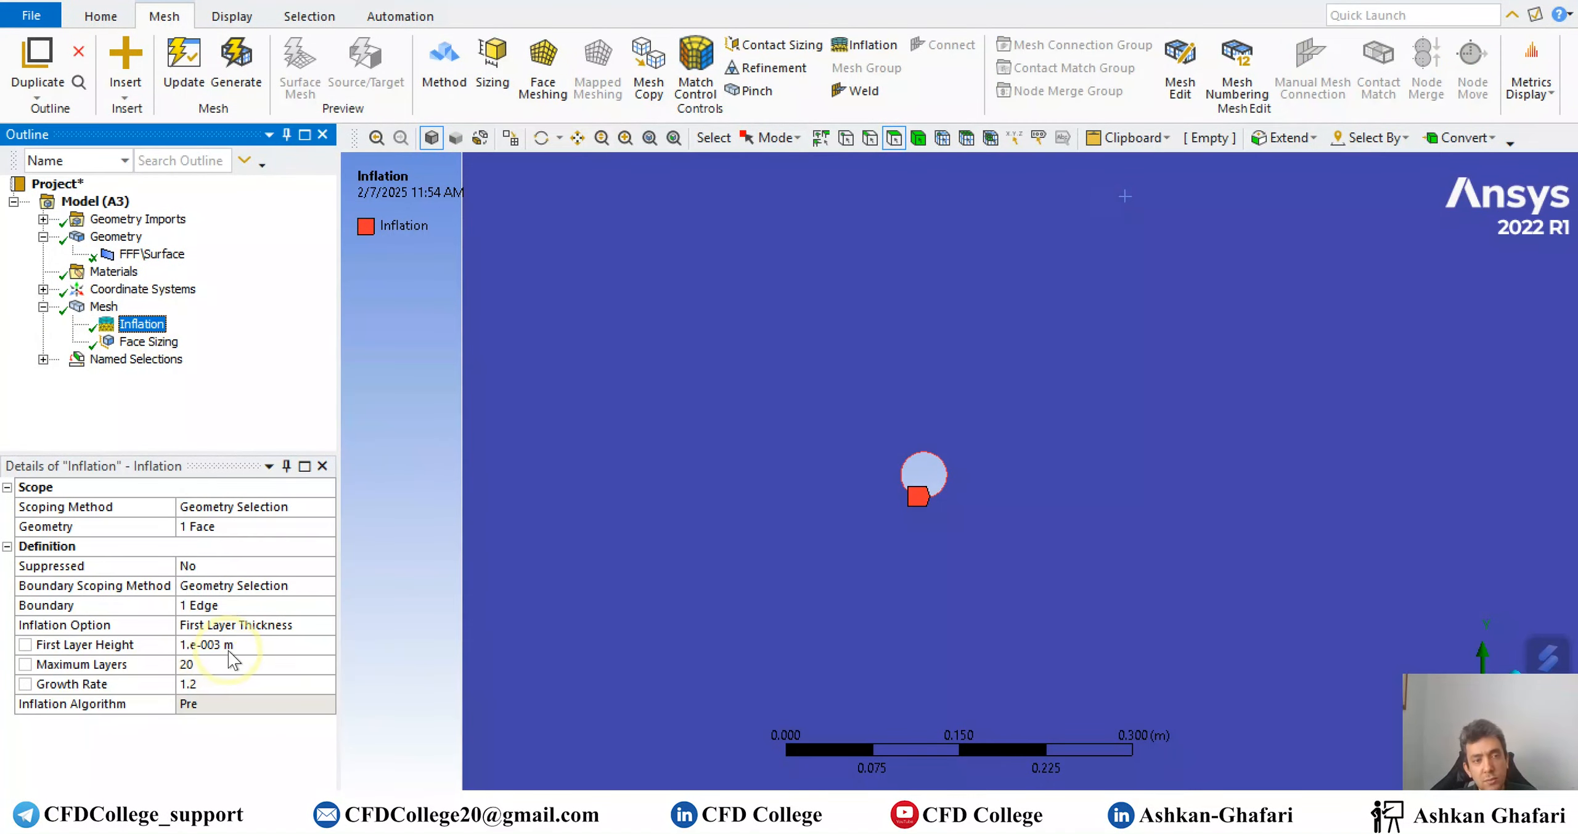
{"action": "left_click", "coordinate": [217, 645]}
{"action": "left_click", "coordinate": [209, 644]}
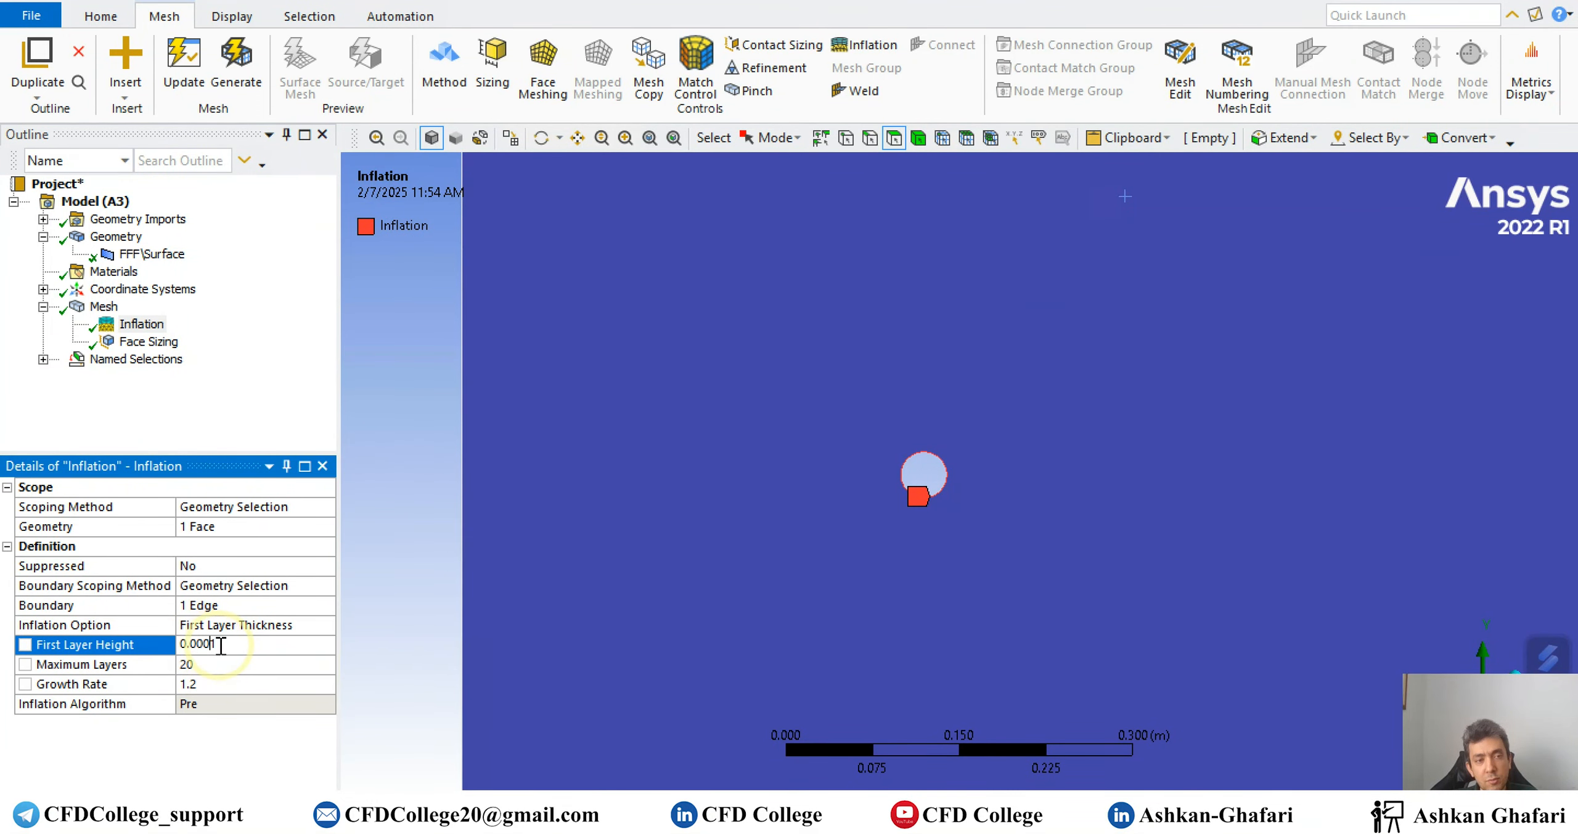
{"action": "left_click", "coordinate": [401, 644]}
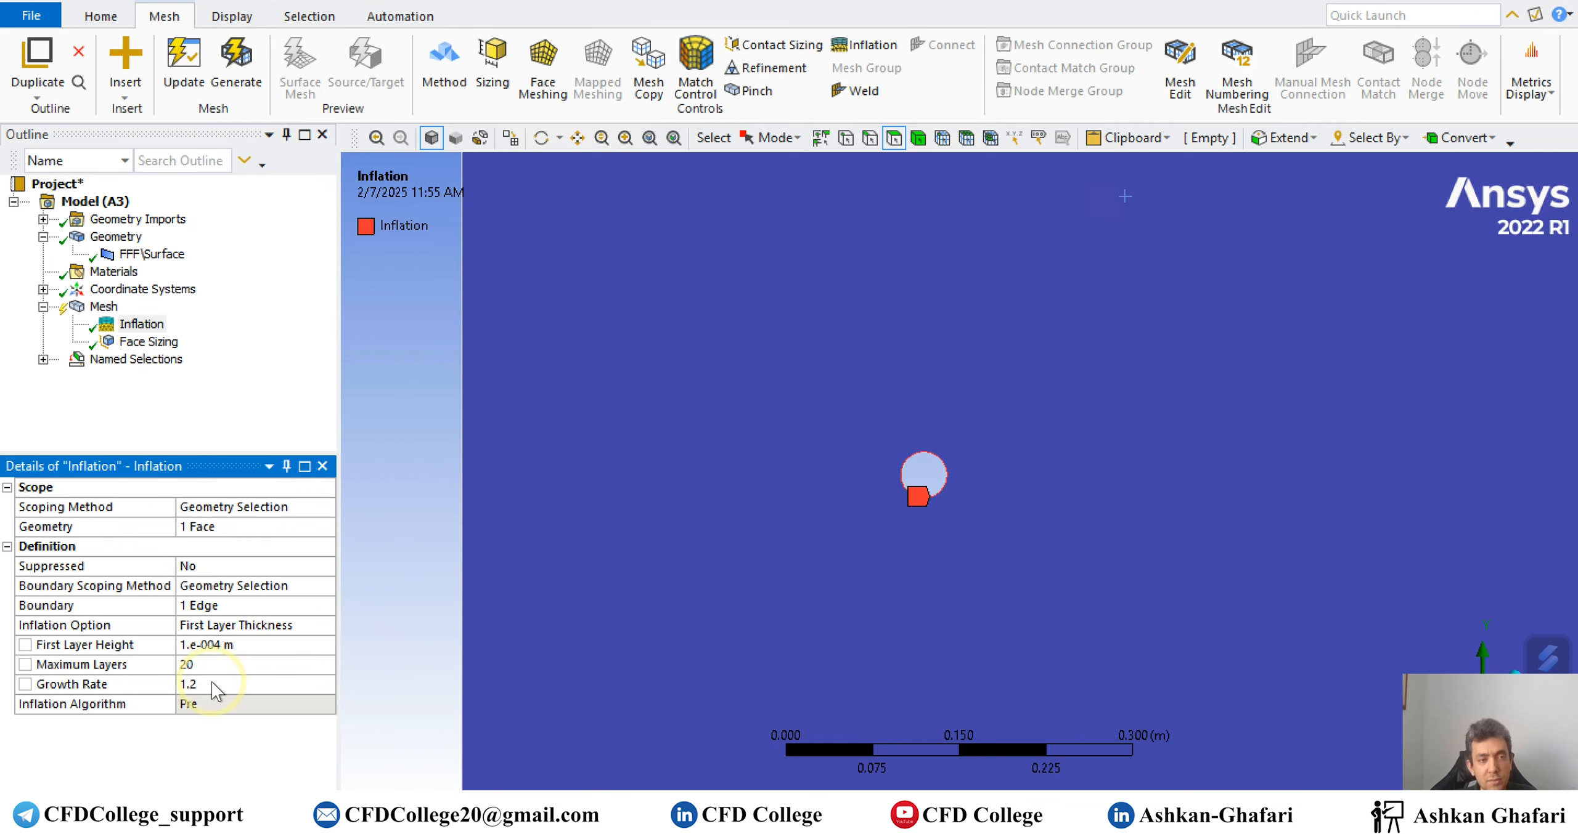
Insert a mesh sizing control scoped to the edge of the circular hole.
{"action": "right_click", "coordinate": [99, 306]}
{"action": "mouse_move", "coordinate": [221, 326]}
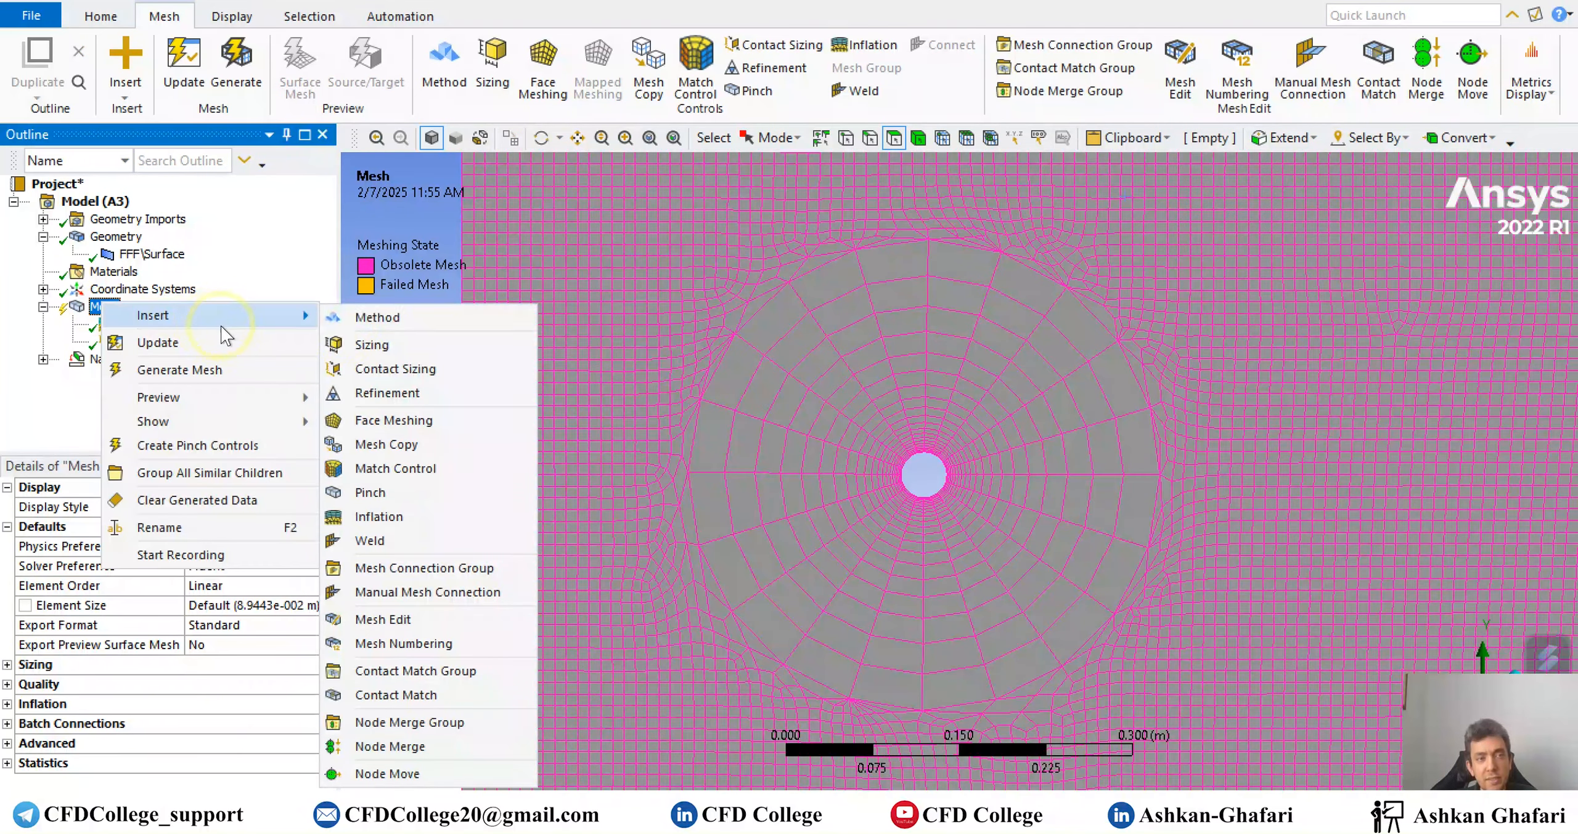
{"action": "left_click", "coordinate": [370, 345]}
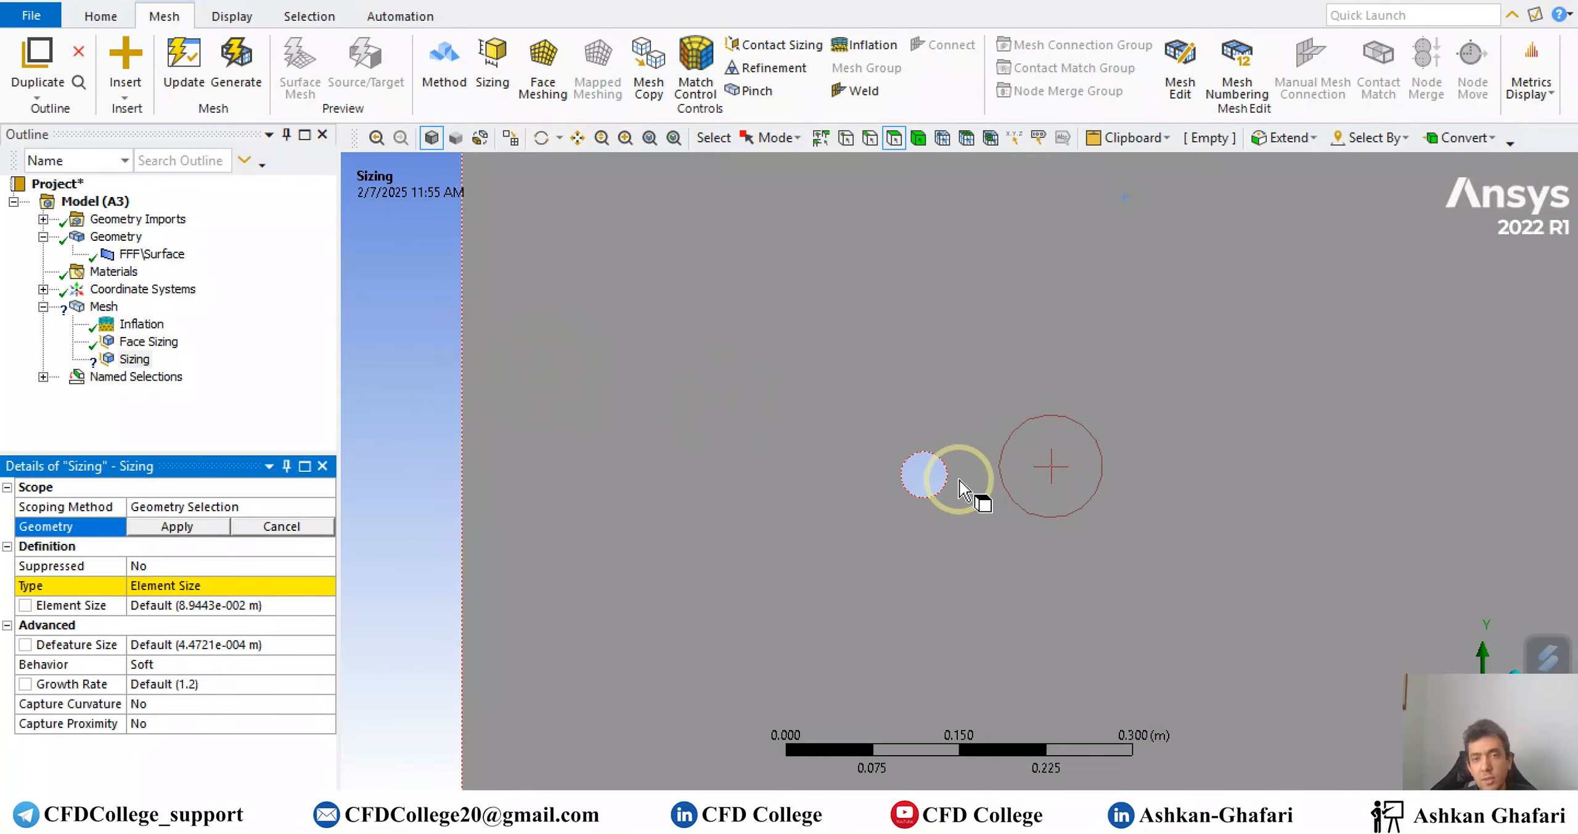
{"action": "left_click", "coordinate": [869, 138]}
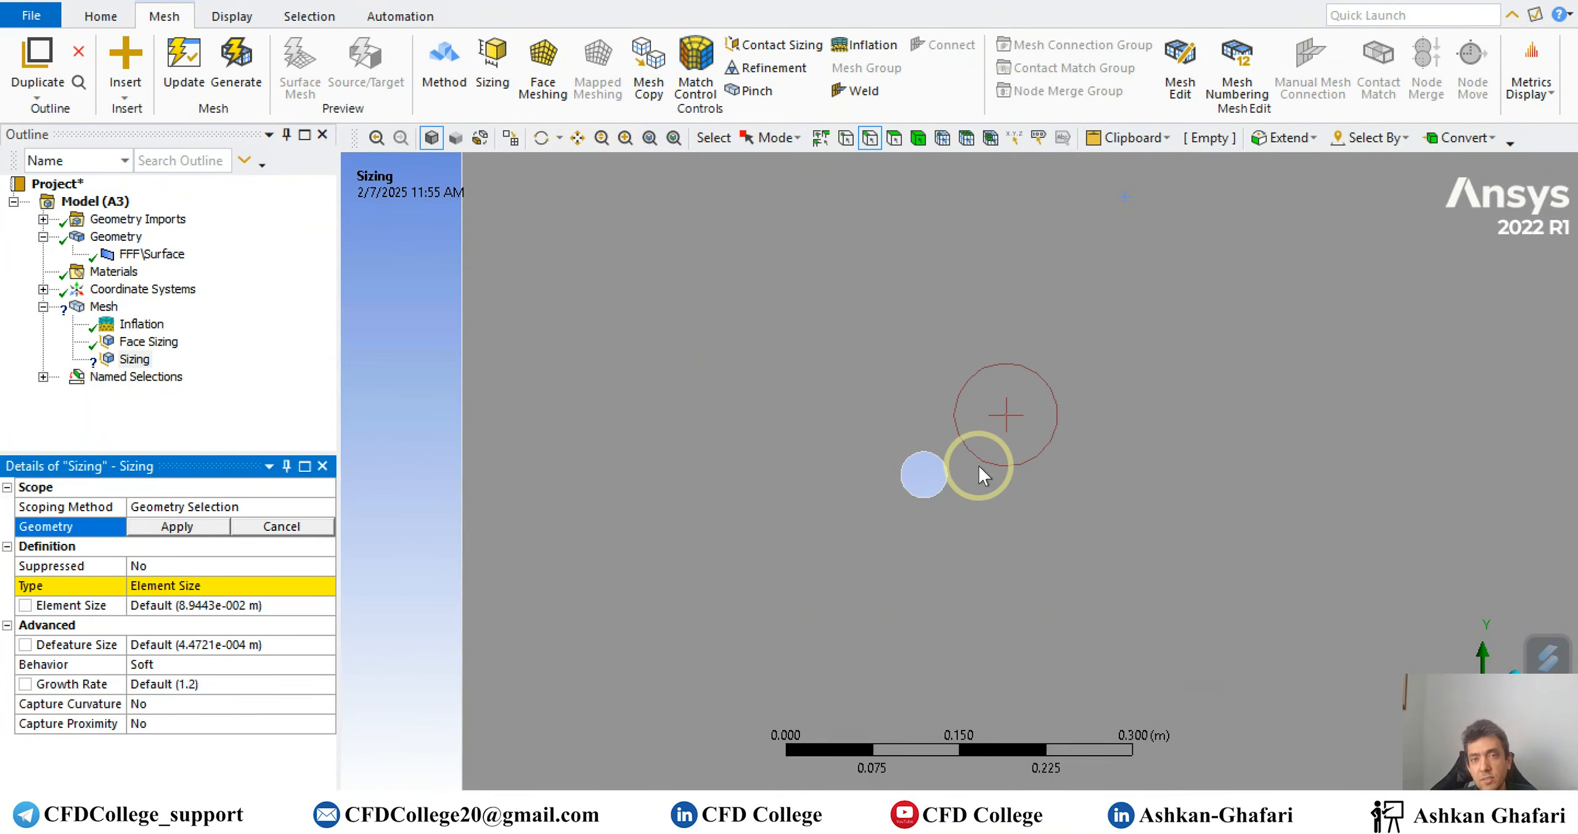
{"action": "left_click", "coordinate": [946, 481]}
{"action": "left_click", "coordinate": [196, 531]}
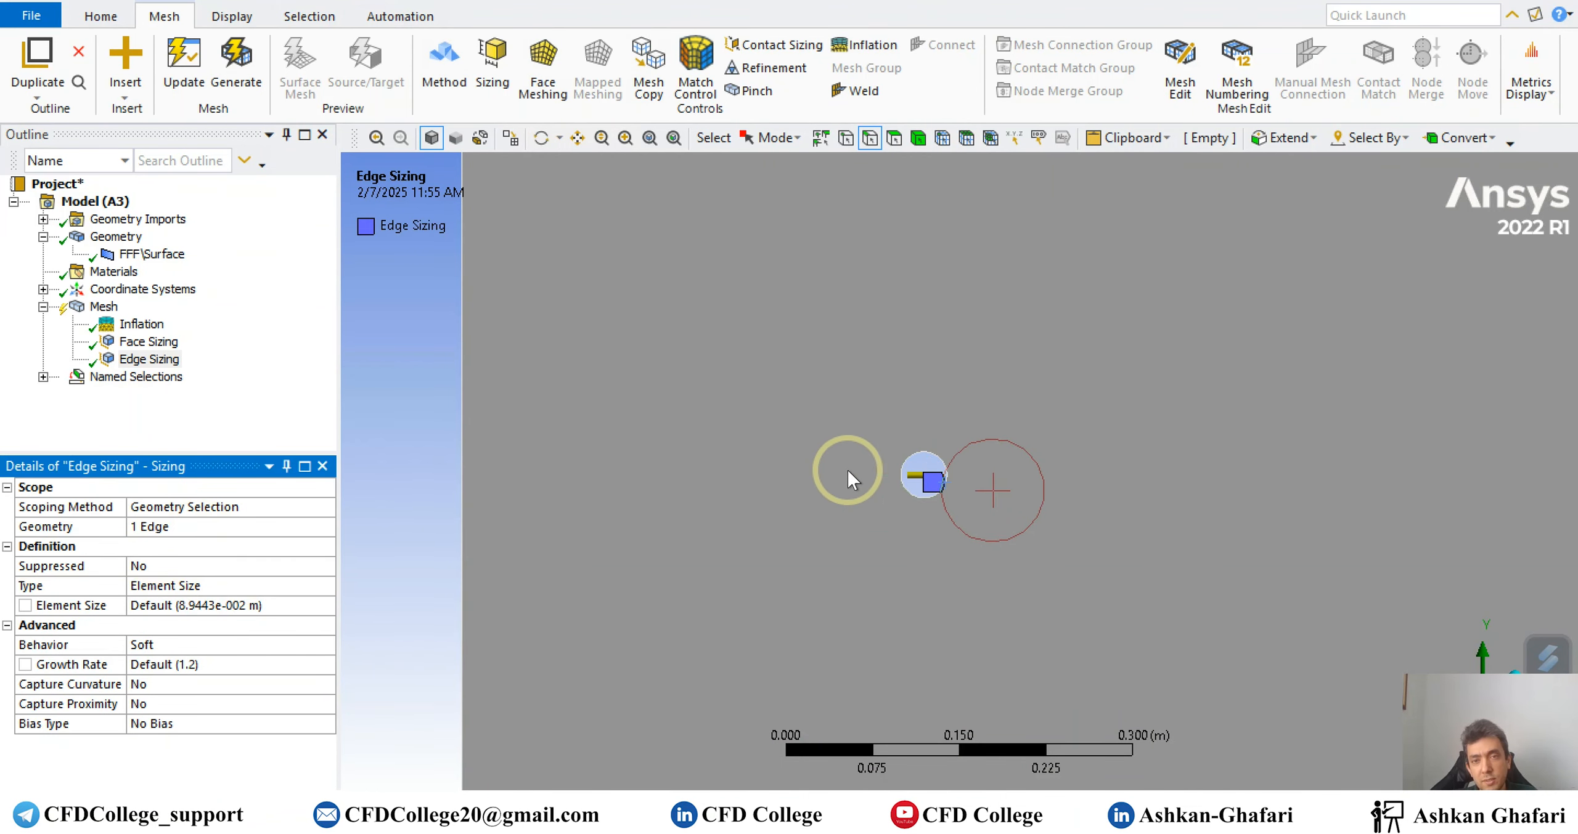
Set the edge sizing to hard behavior with a number-of-divisions type and 50 divisions.
{"action": "double_click", "coordinate": [167, 646]}
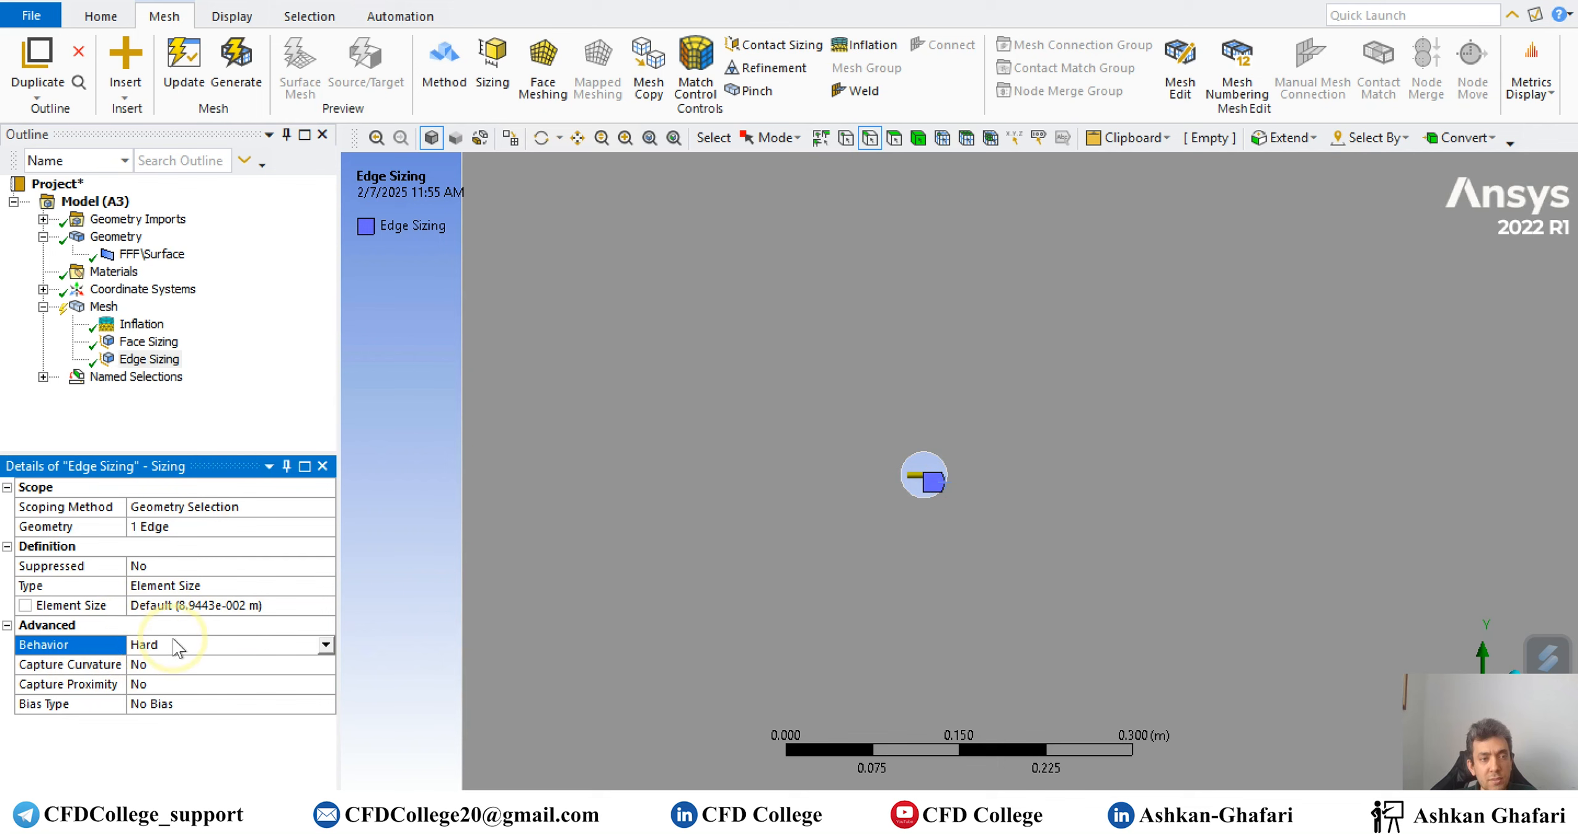
{"action": "double_click", "coordinate": [183, 586]}
{"action": "left_click", "coordinate": [178, 605]}
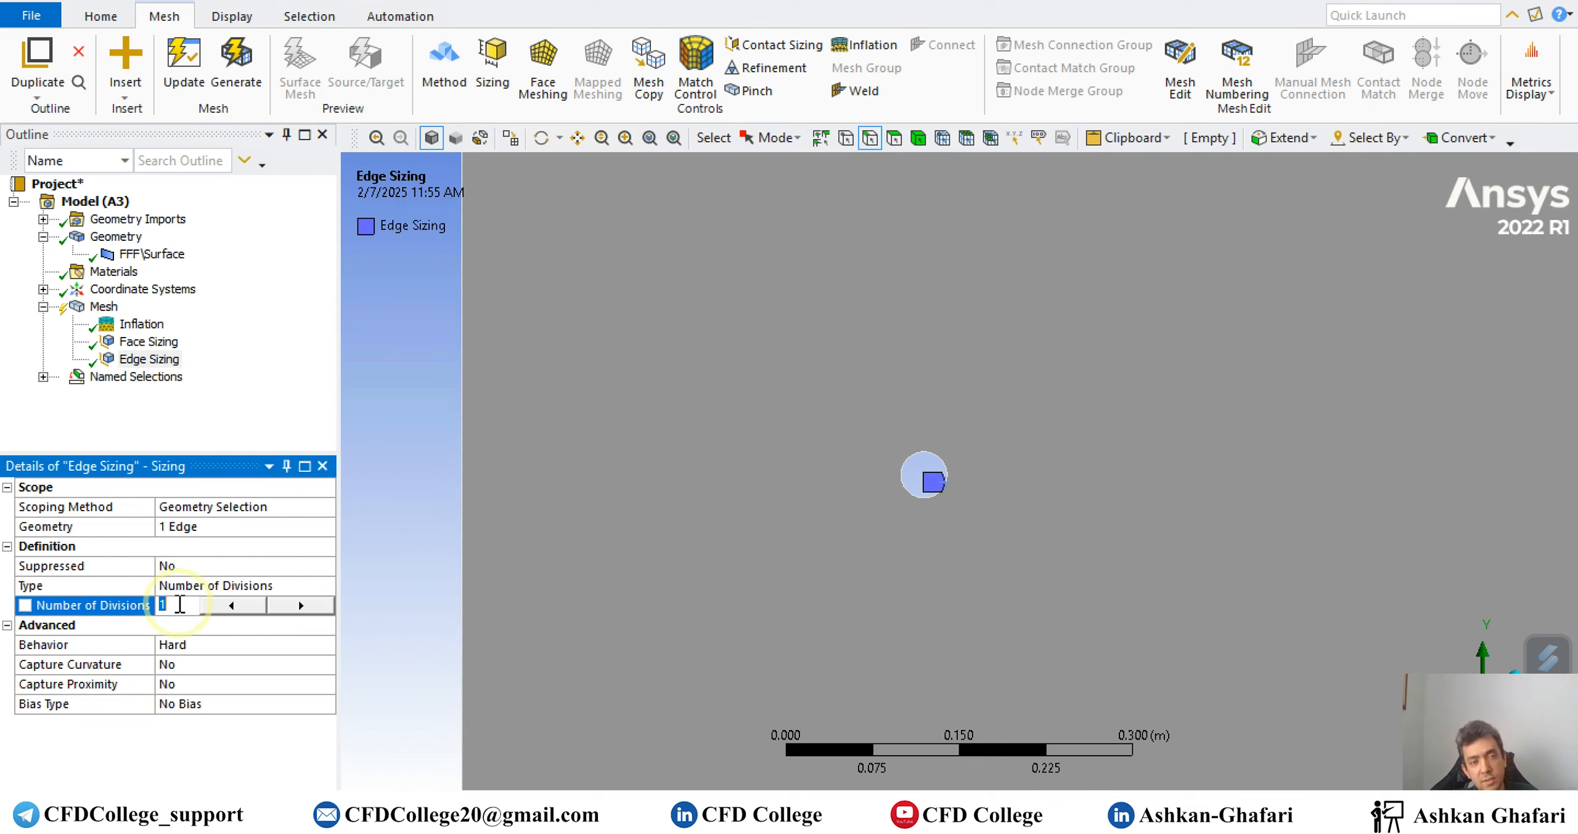
{"action": "type", "text": "50"}
{"action": "key", "text": "Return"}
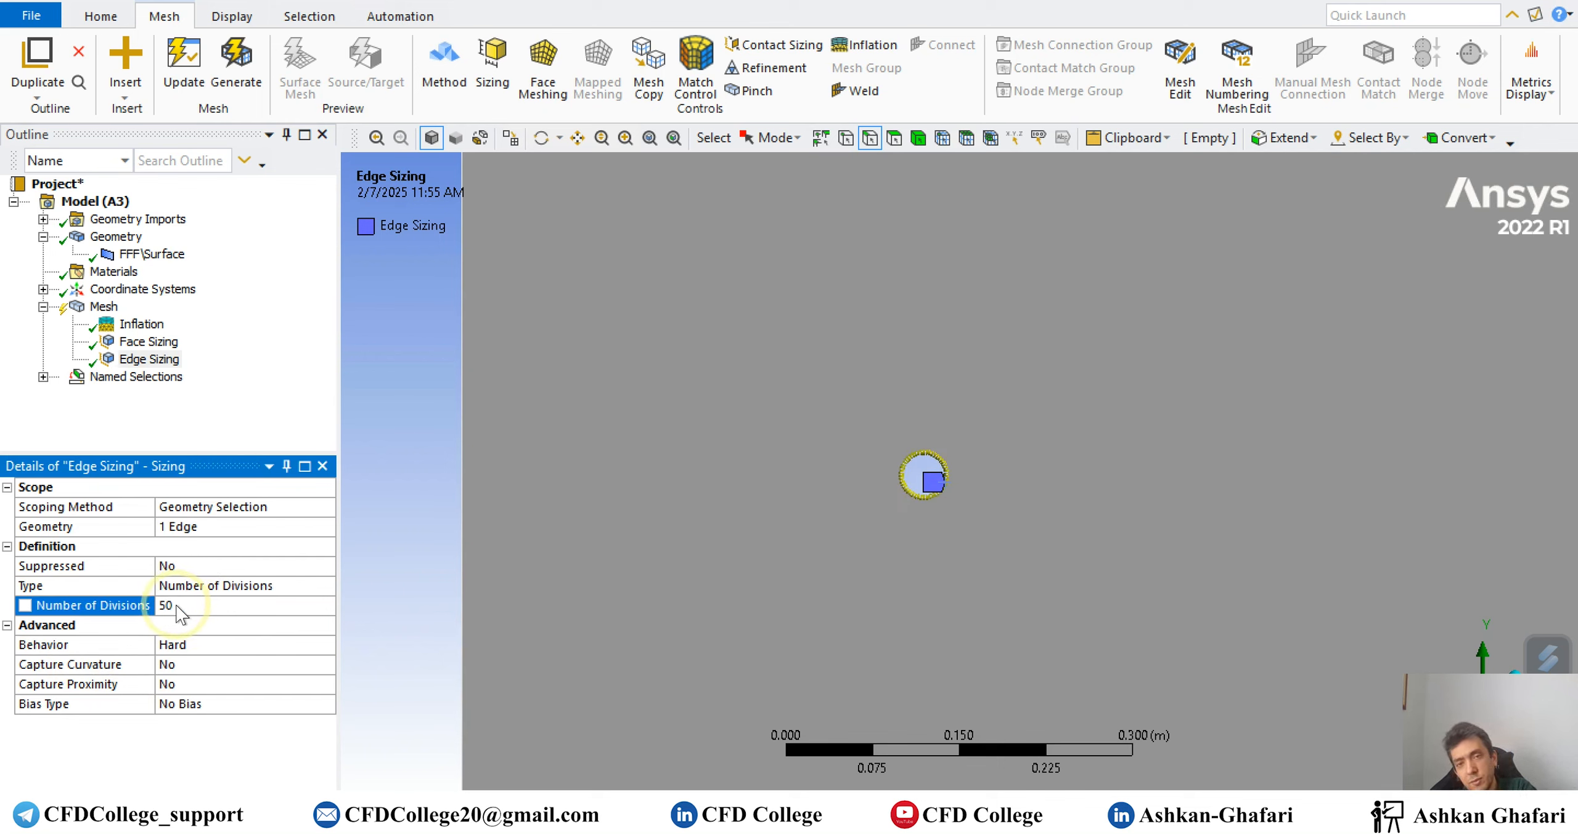
Regenerate the mesh with the revised inflation and edge sizing settings and display it.
{"action": "left_click", "coordinate": [222, 67]}
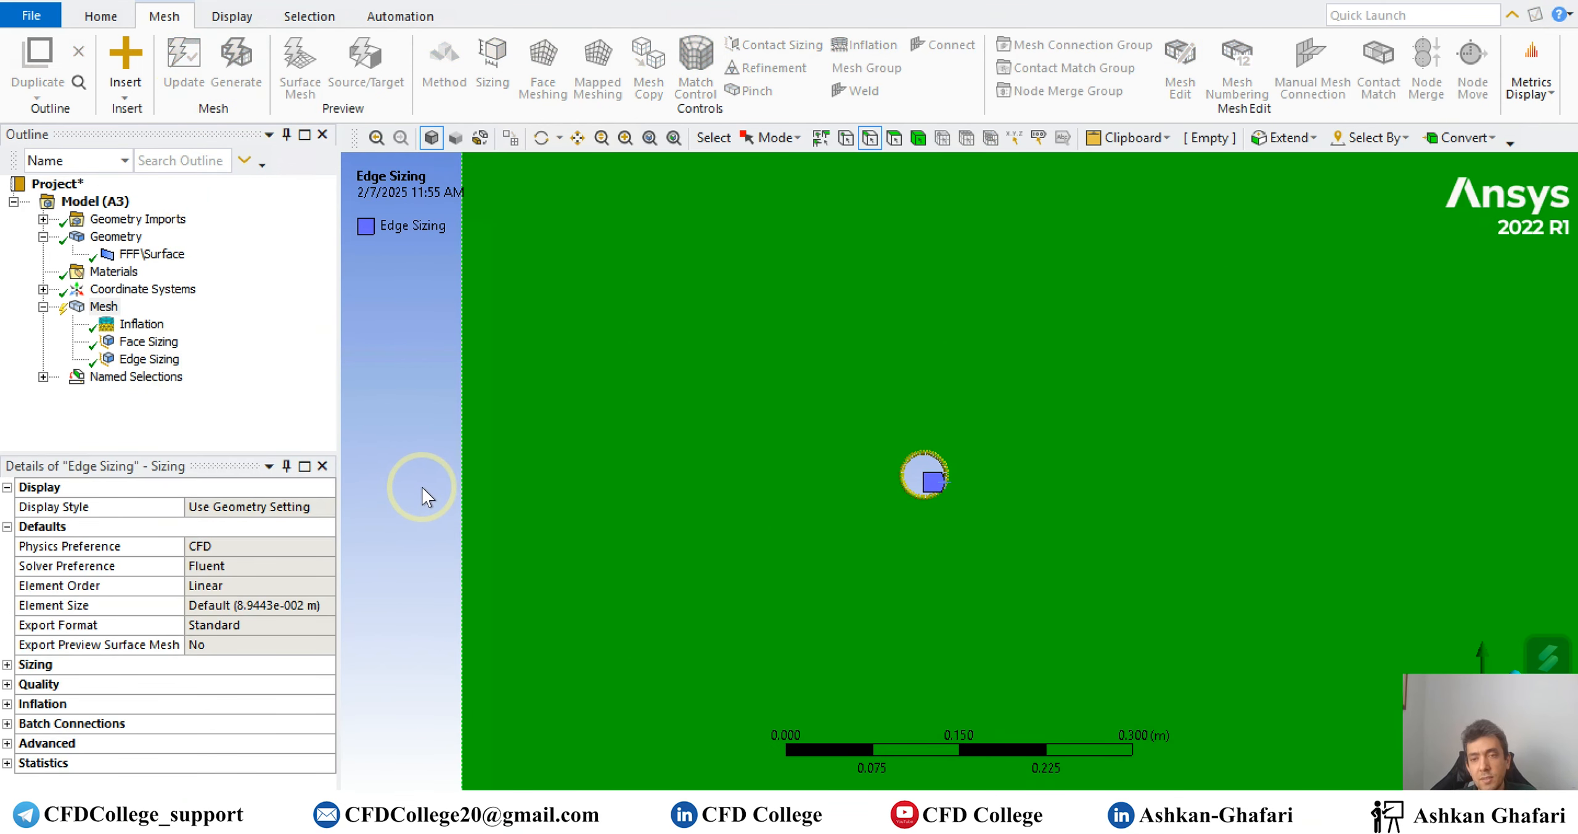
{"action": "scroll", "coordinate": [441, 481], "scroll_direction": "up", "scroll_amount": 5}
{"action": "scroll", "coordinate": [440, 485], "scroll_direction": "down", "scroll_amount": 9}
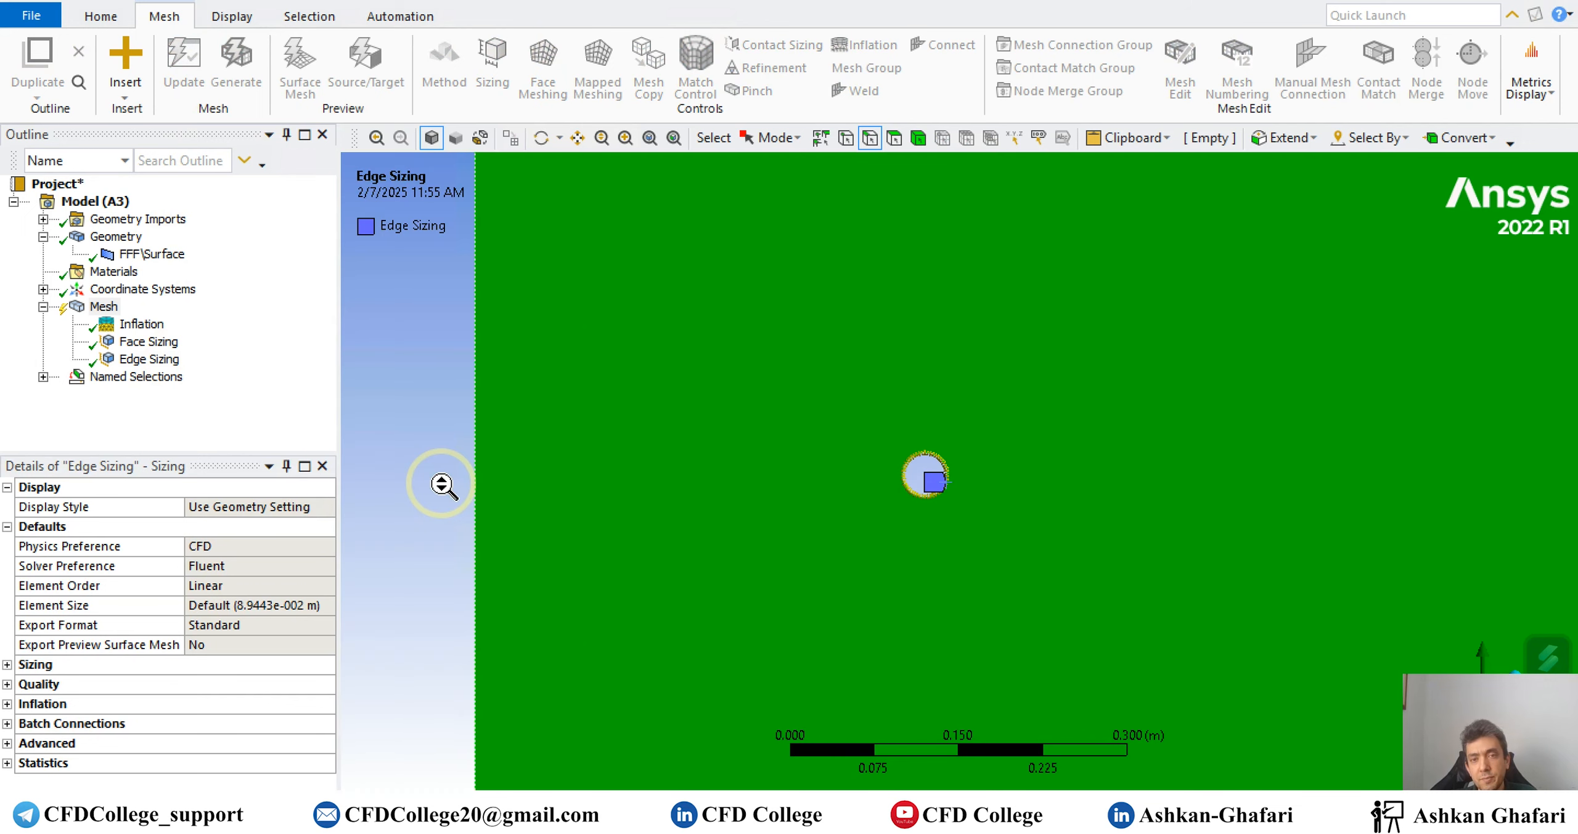
{"action": "scroll", "coordinate": [440, 486], "scroll_direction": "down", "scroll_amount": 3}
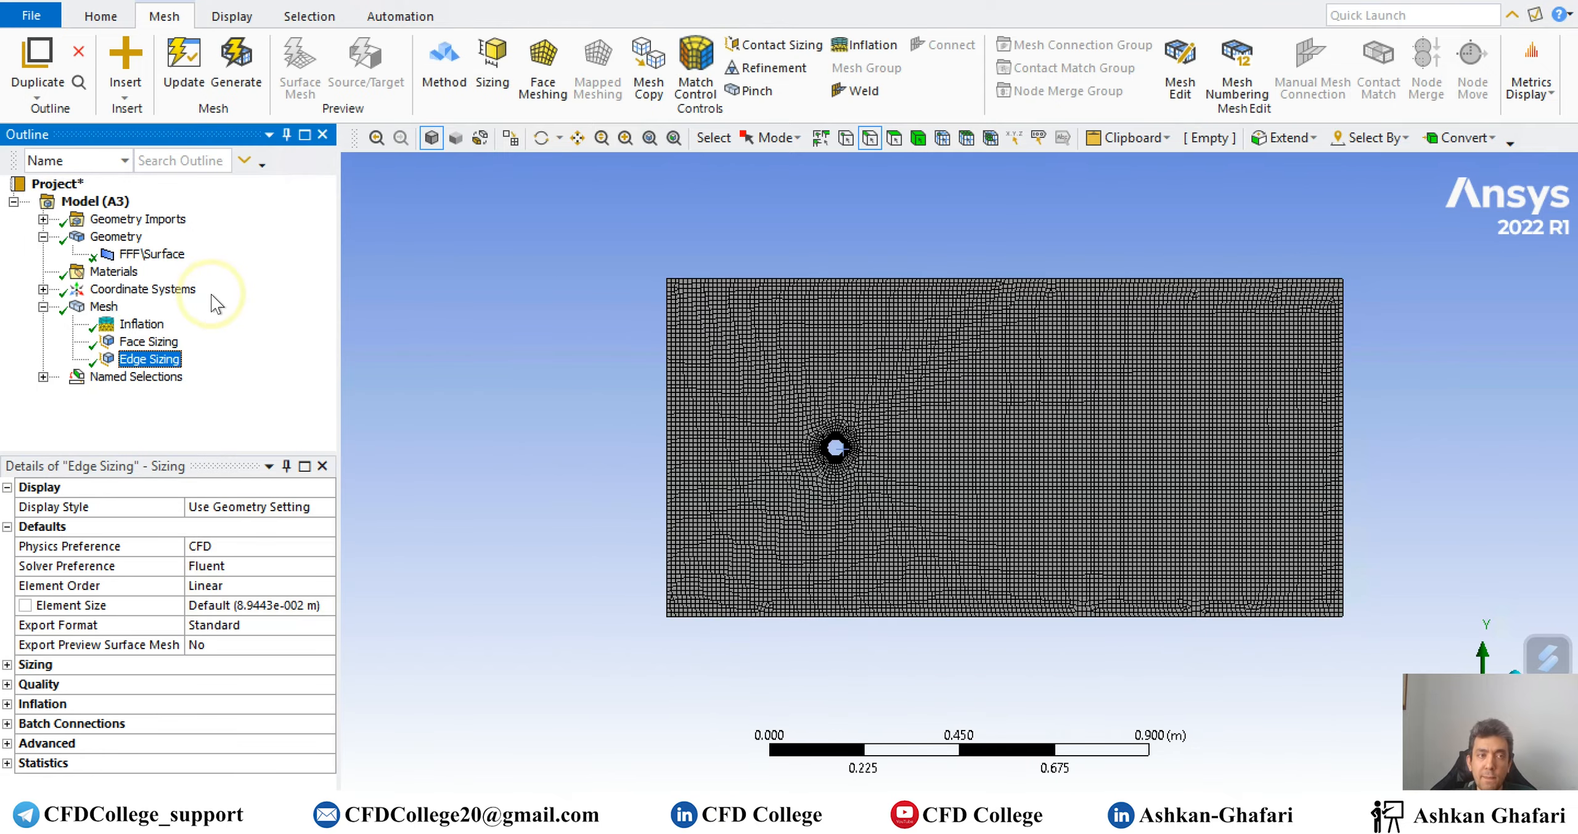
{"action": "left_click", "coordinate": [104, 307]}
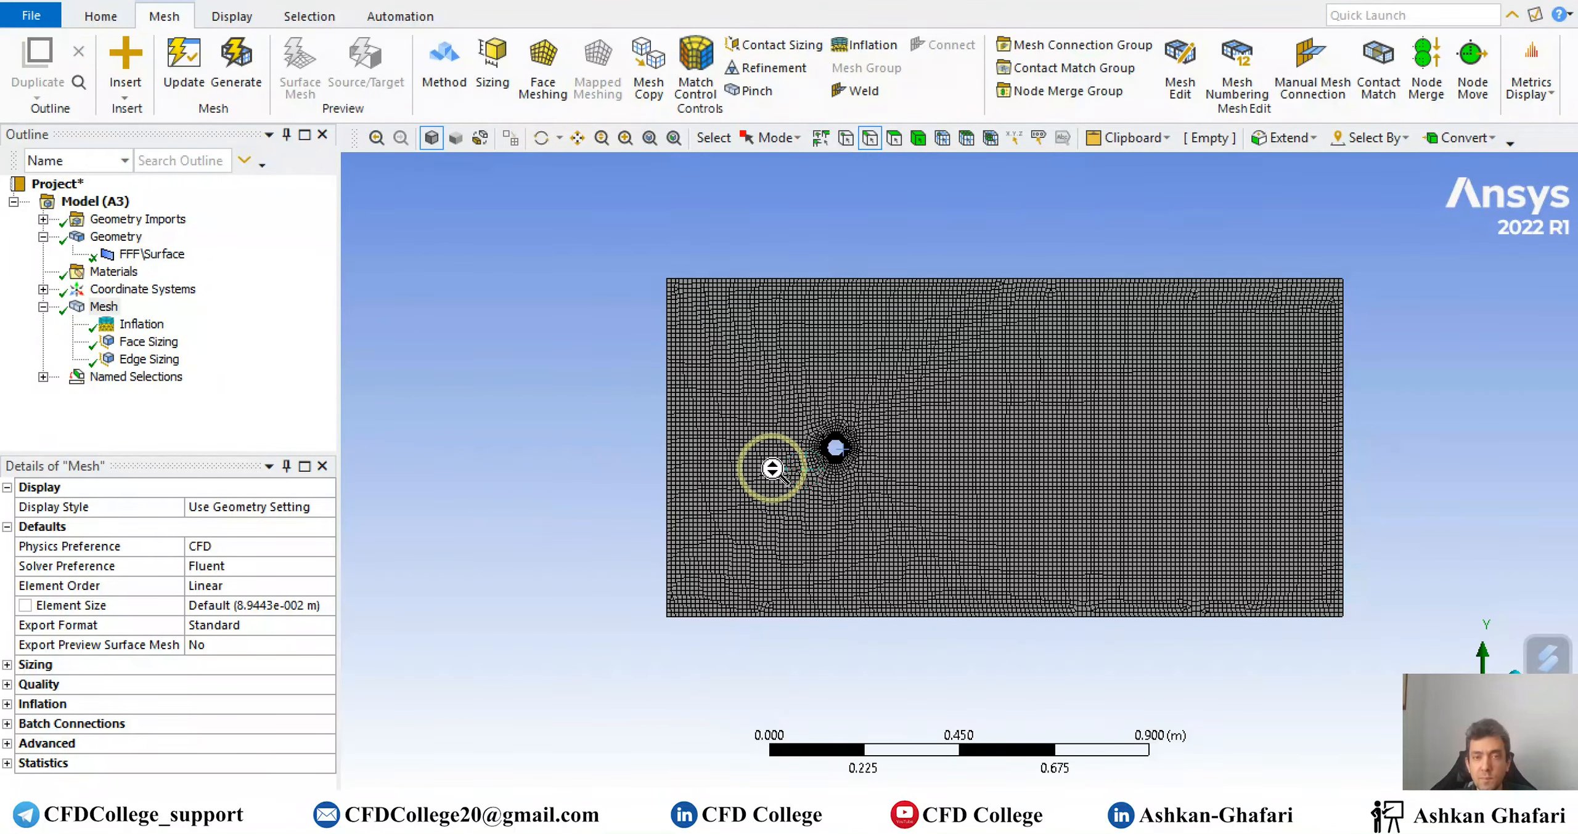
Examine the boundary-layer mesh around the circular hole and check the mesh statistics for nodes and elements.
{"action": "scroll", "coordinate": [752, 453], "scroll_direction": "up", "scroll_amount": 4}
{"action": "scroll", "coordinate": [802, 445], "scroll_direction": "up", "scroll_amount": 7}
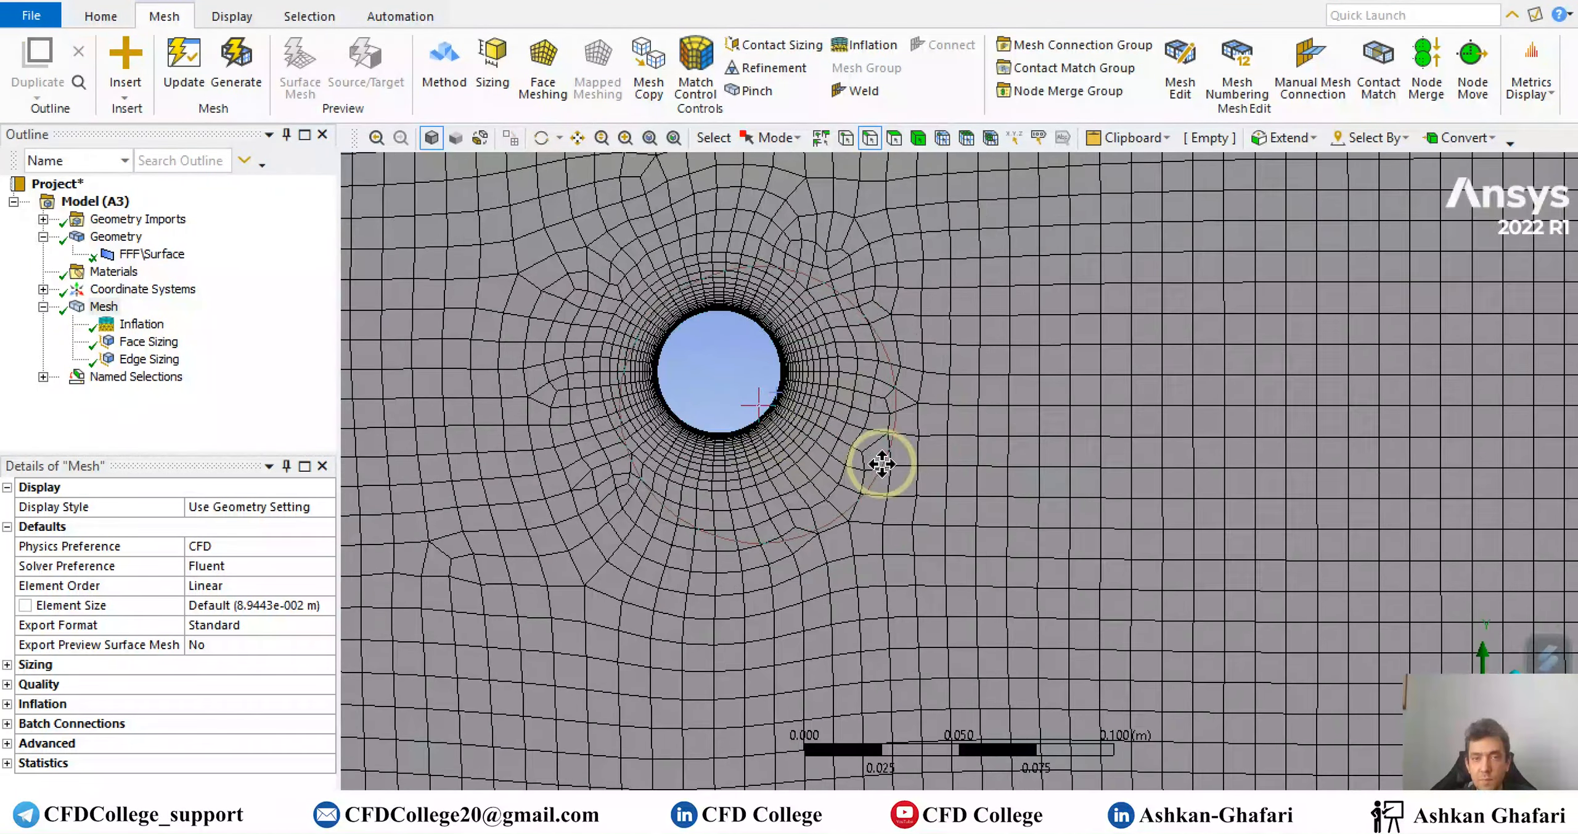
{"action": "scroll", "coordinate": [826, 437], "scroll_direction": "up", "scroll_amount": 5}
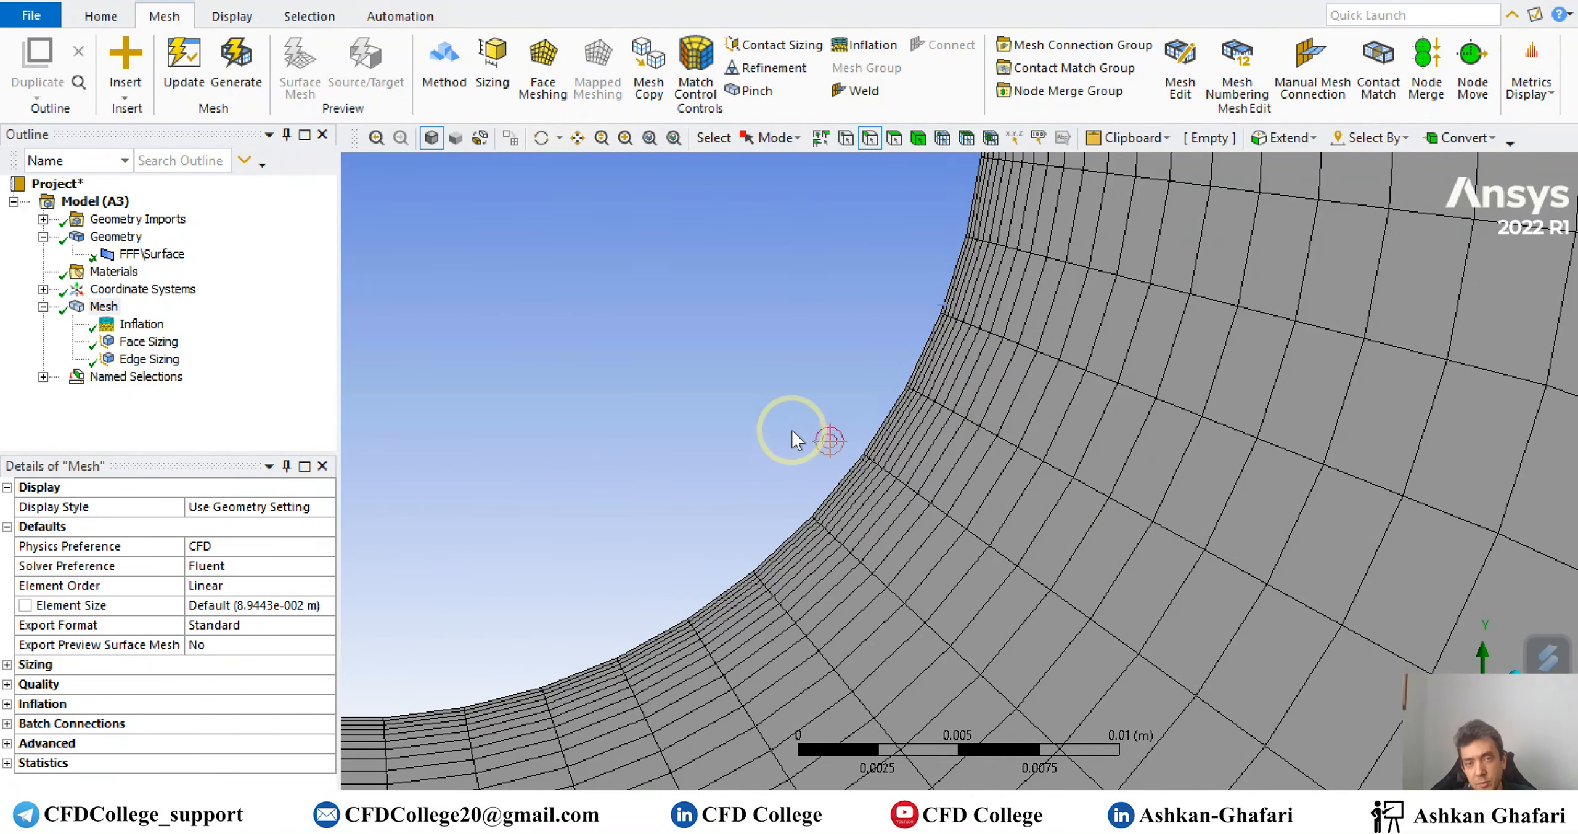
{"action": "scroll", "coordinate": [798, 439], "scroll_direction": "down", "scroll_amount": 2}
{"action": "scroll", "coordinate": [803, 435], "scroll_direction": "up", "scroll_amount": 2}
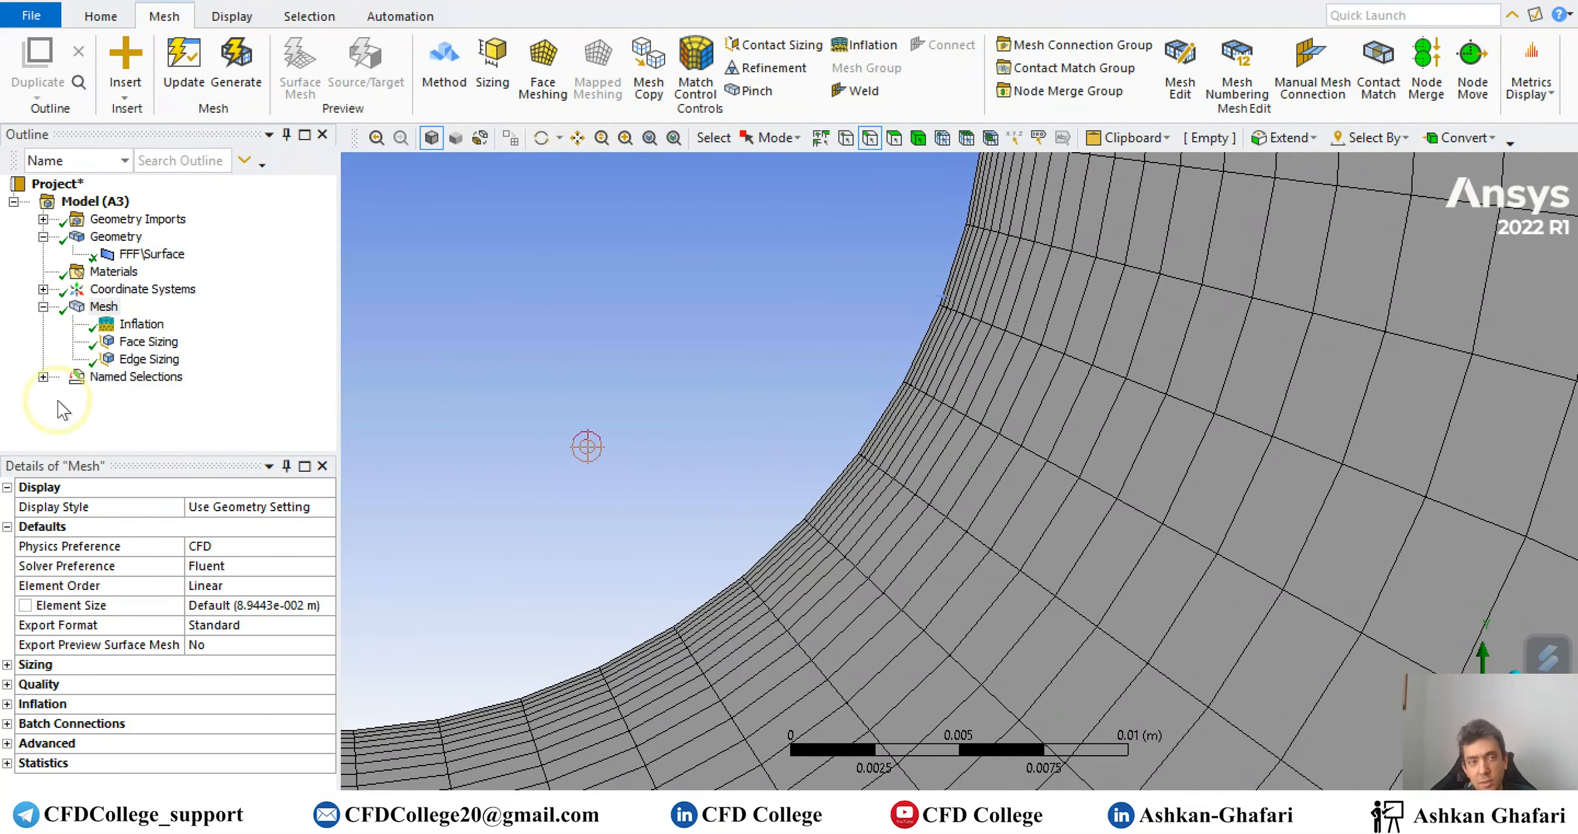
{"action": "left_click", "coordinate": [7, 527]}
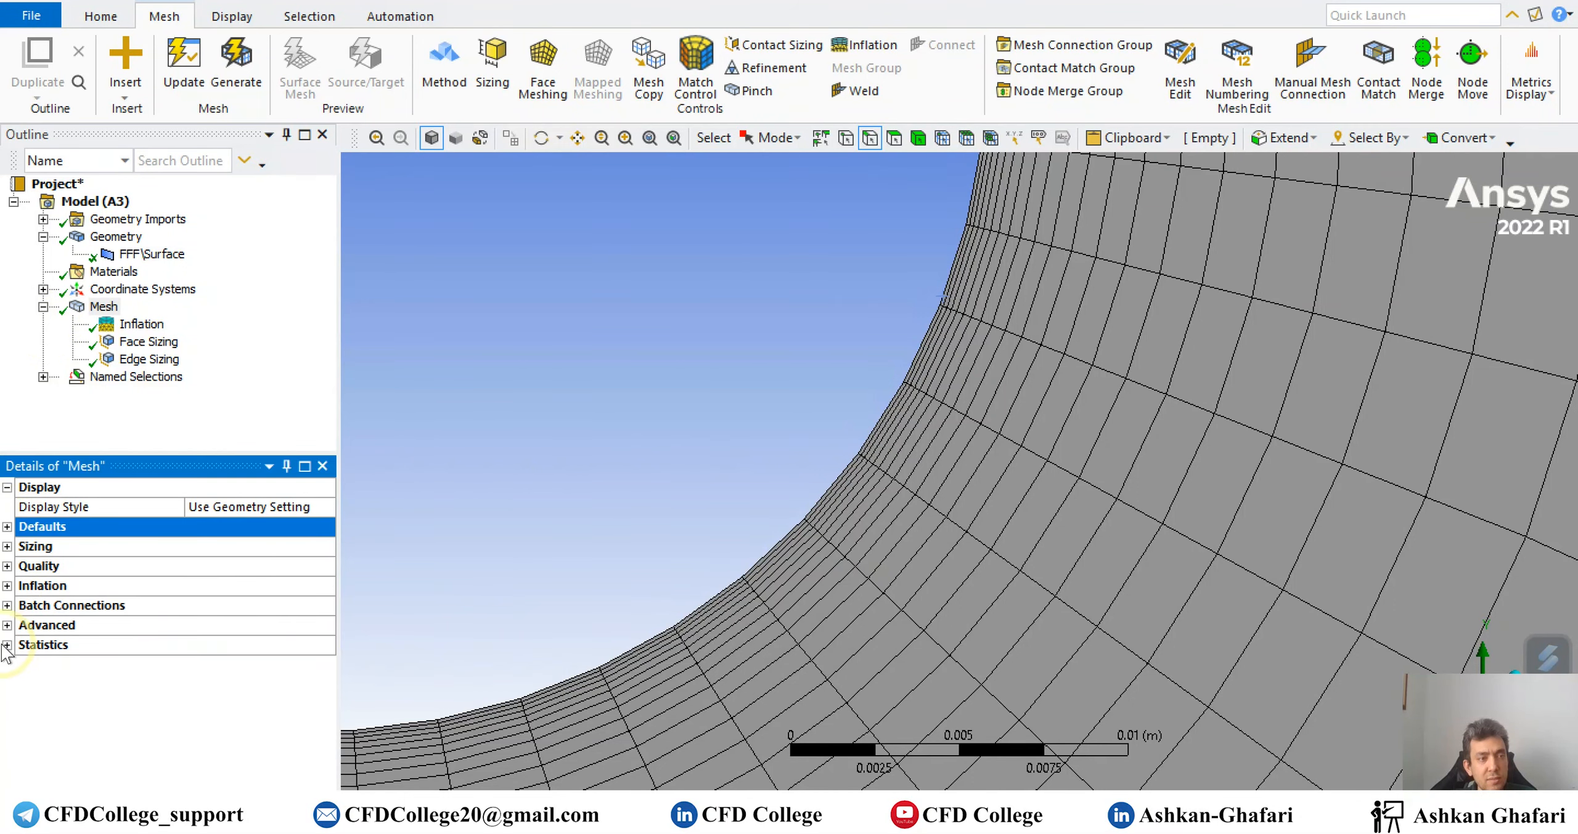
{"action": "left_click", "coordinate": [7, 645]}
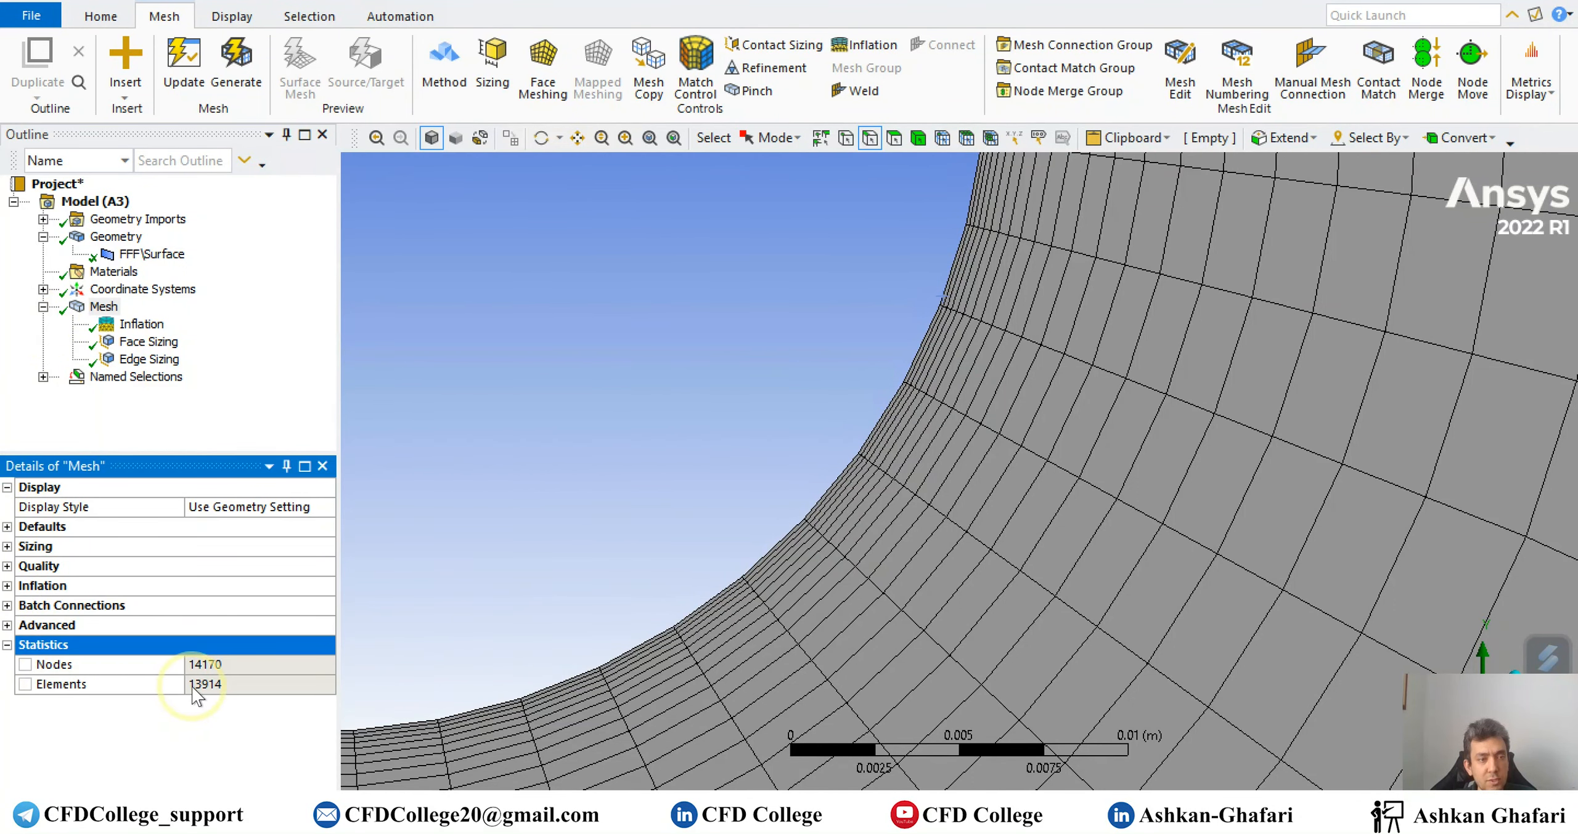
{"action": "left_click", "coordinate": [703, 535]}
{"action": "scroll", "coordinate": [702, 521], "scroll_direction": "up", "scroll_amount": 1}
{"action": "scroll", "coordinate": [715, 518], "scroll_direction": "down", "scroll_amount": 1}
{"action": "scroll", "coordinate": [715, 519], "scroll_direction": "down", "scroll_amount": 10}
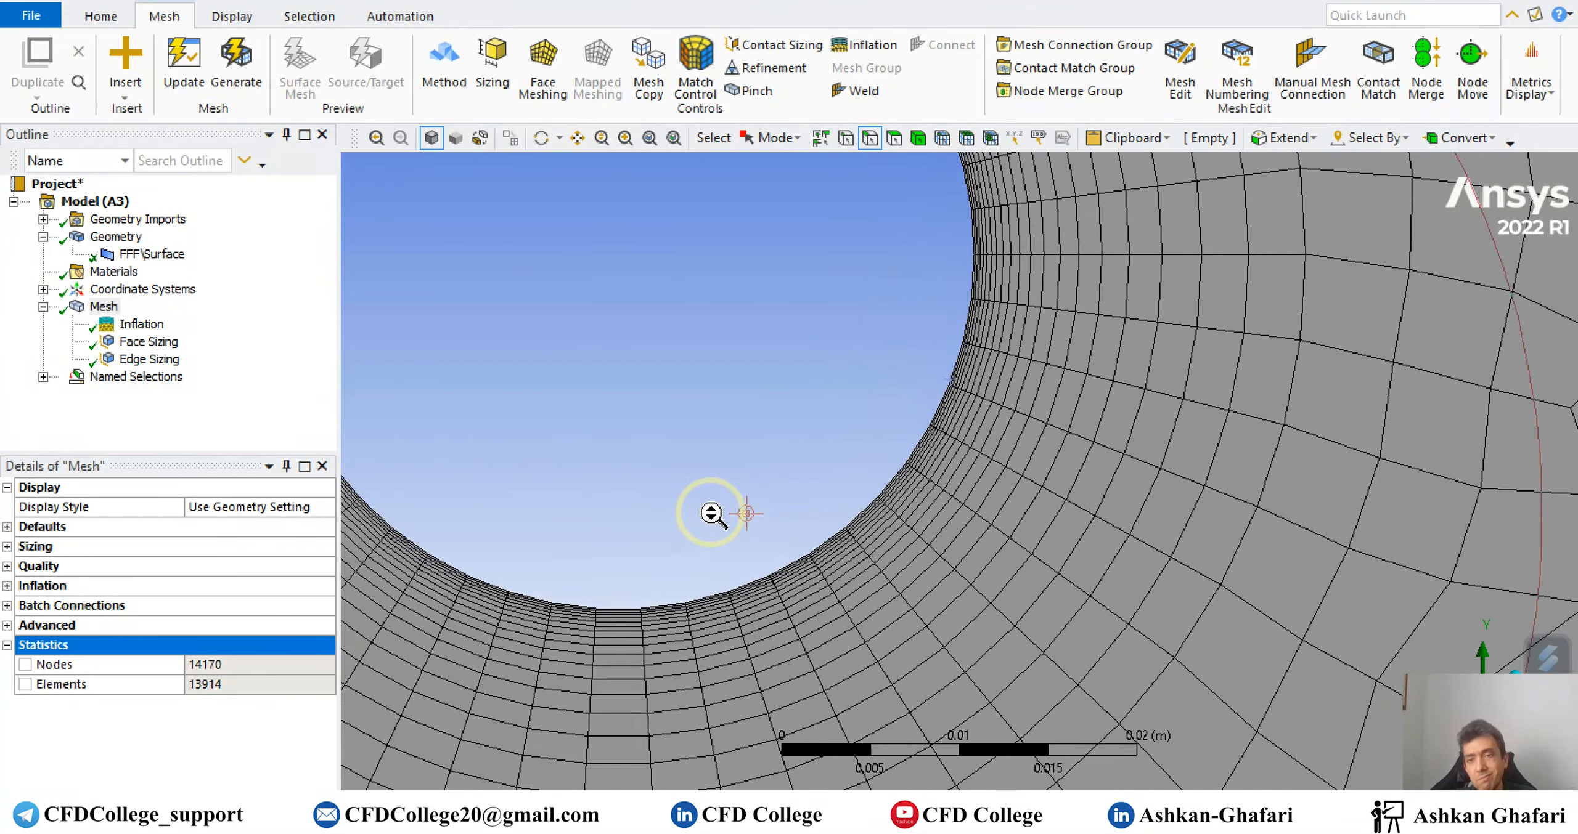
{"action": "scroll", "coordinate": [700, 508], "scroll_direction": "down", "scroll_amount": 5}
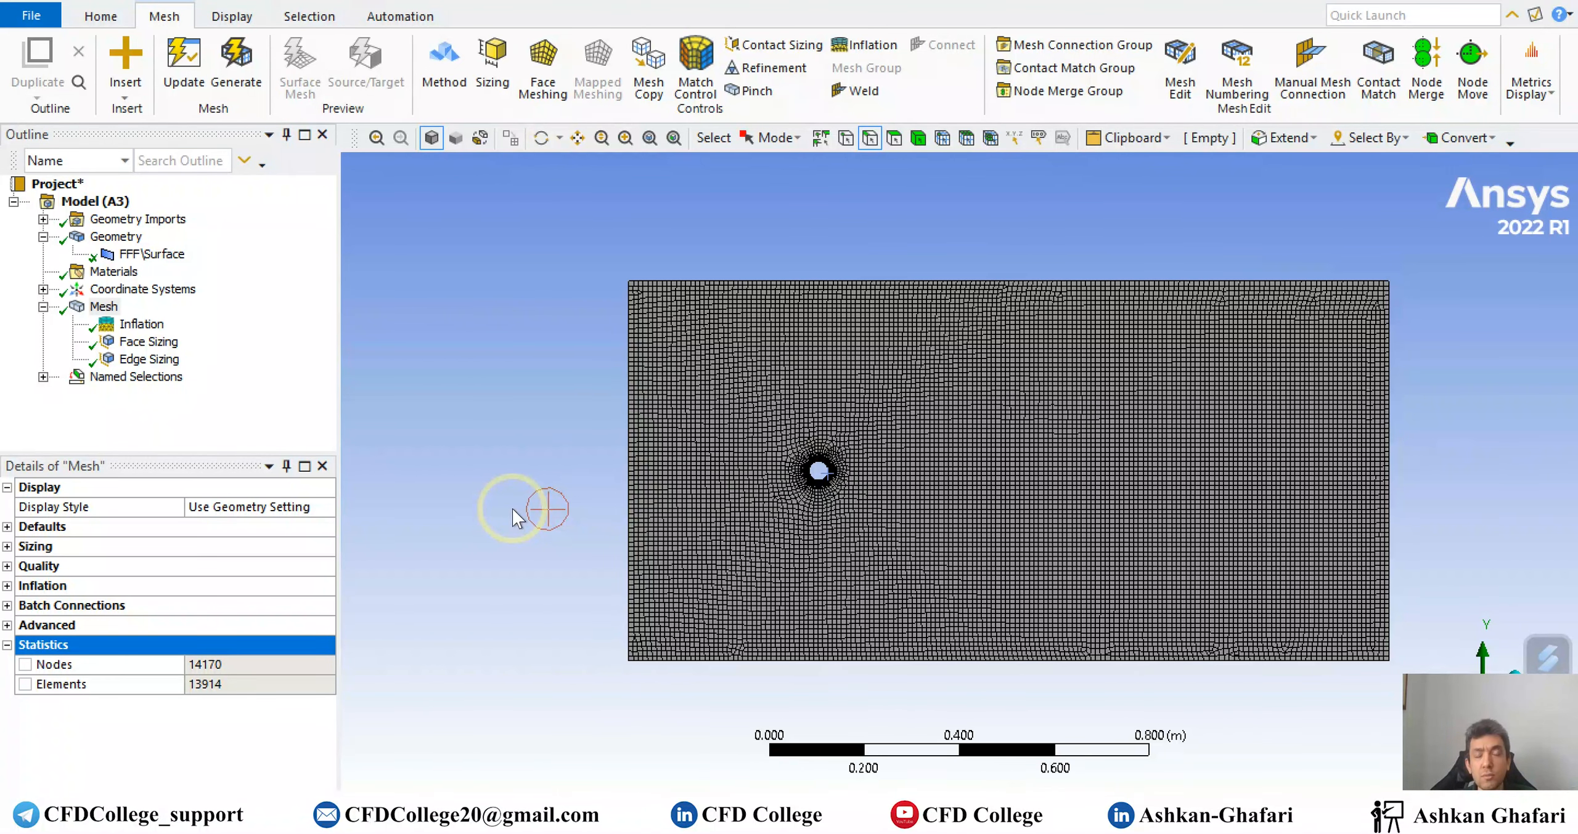
Insert a mesh method control scoped to the rectangular surface body.
{"action": "right_click", "coordinate": [104, 306]}
{"action": "mouse_move", "coordinate": [182, 322]}
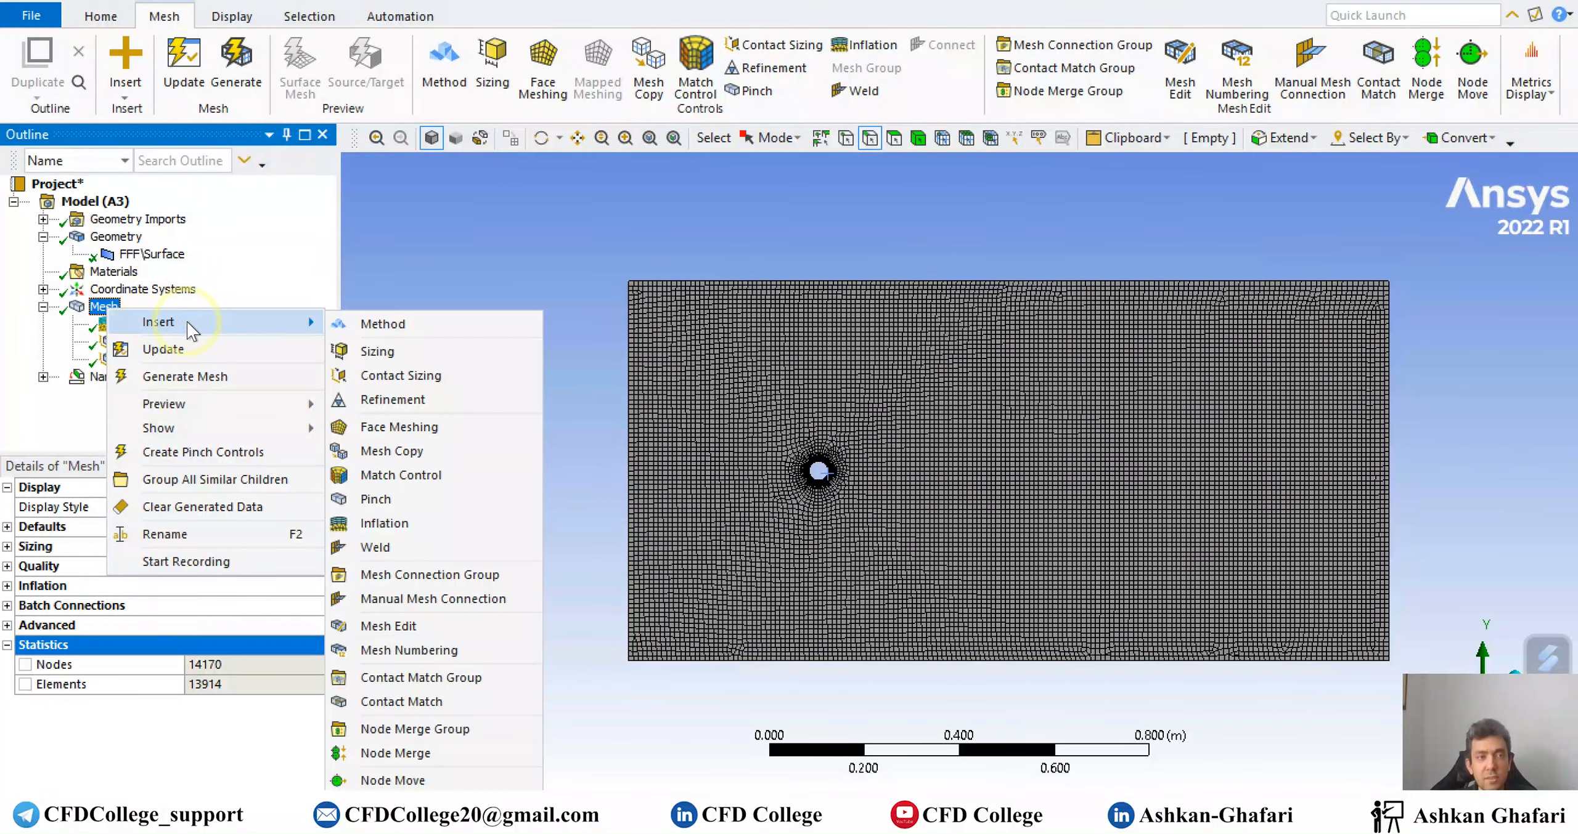
{"action": "left_click", "coordinate": [382, 321]}
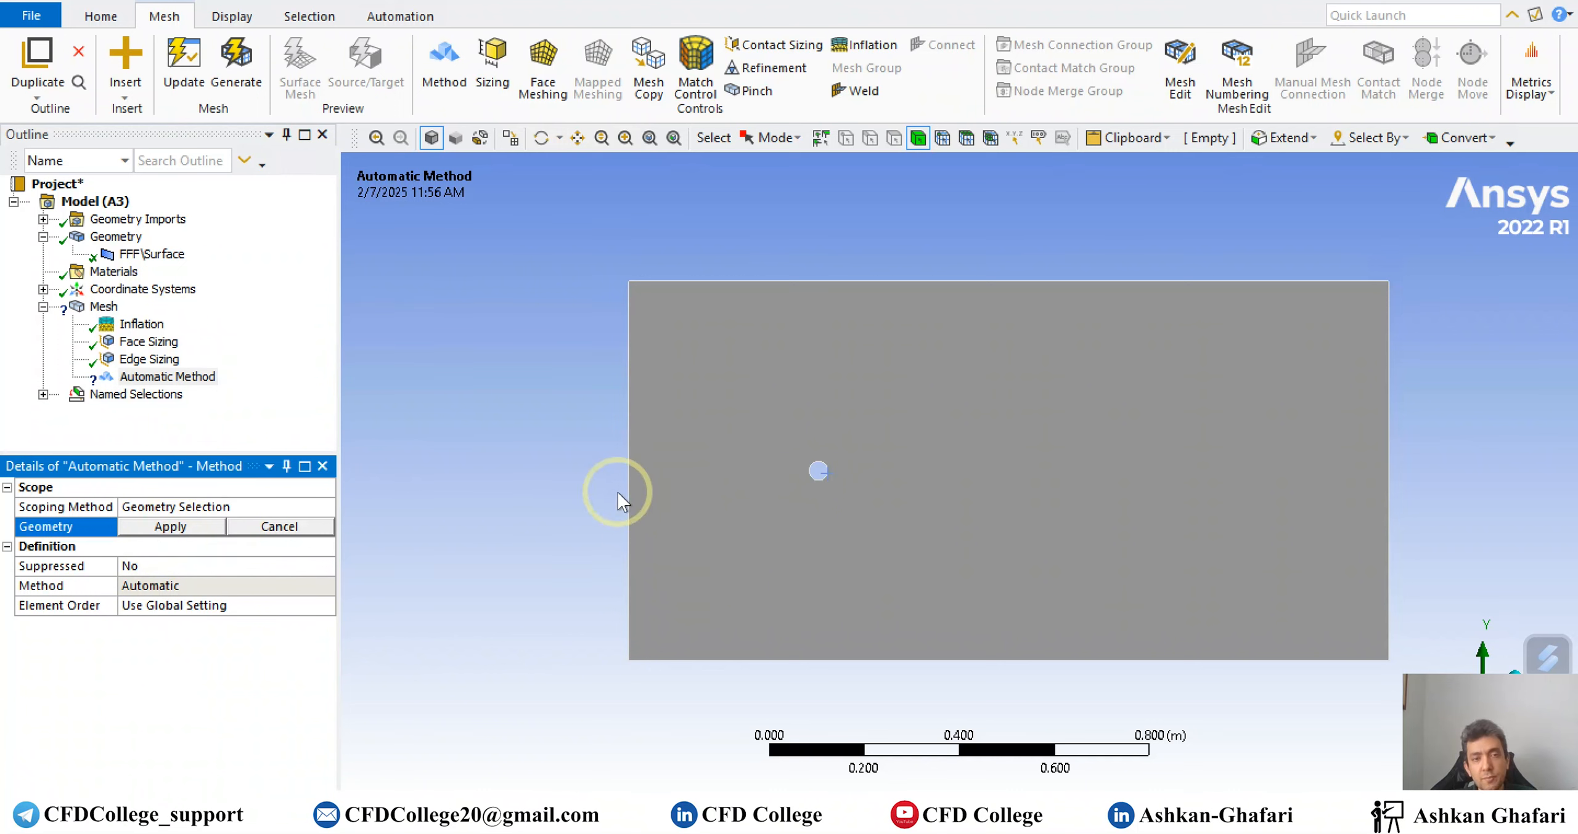
{"action": "left_click", "coordinate": [685, 493]}
{"action": "left_click", "coordinate": [217, 528]}
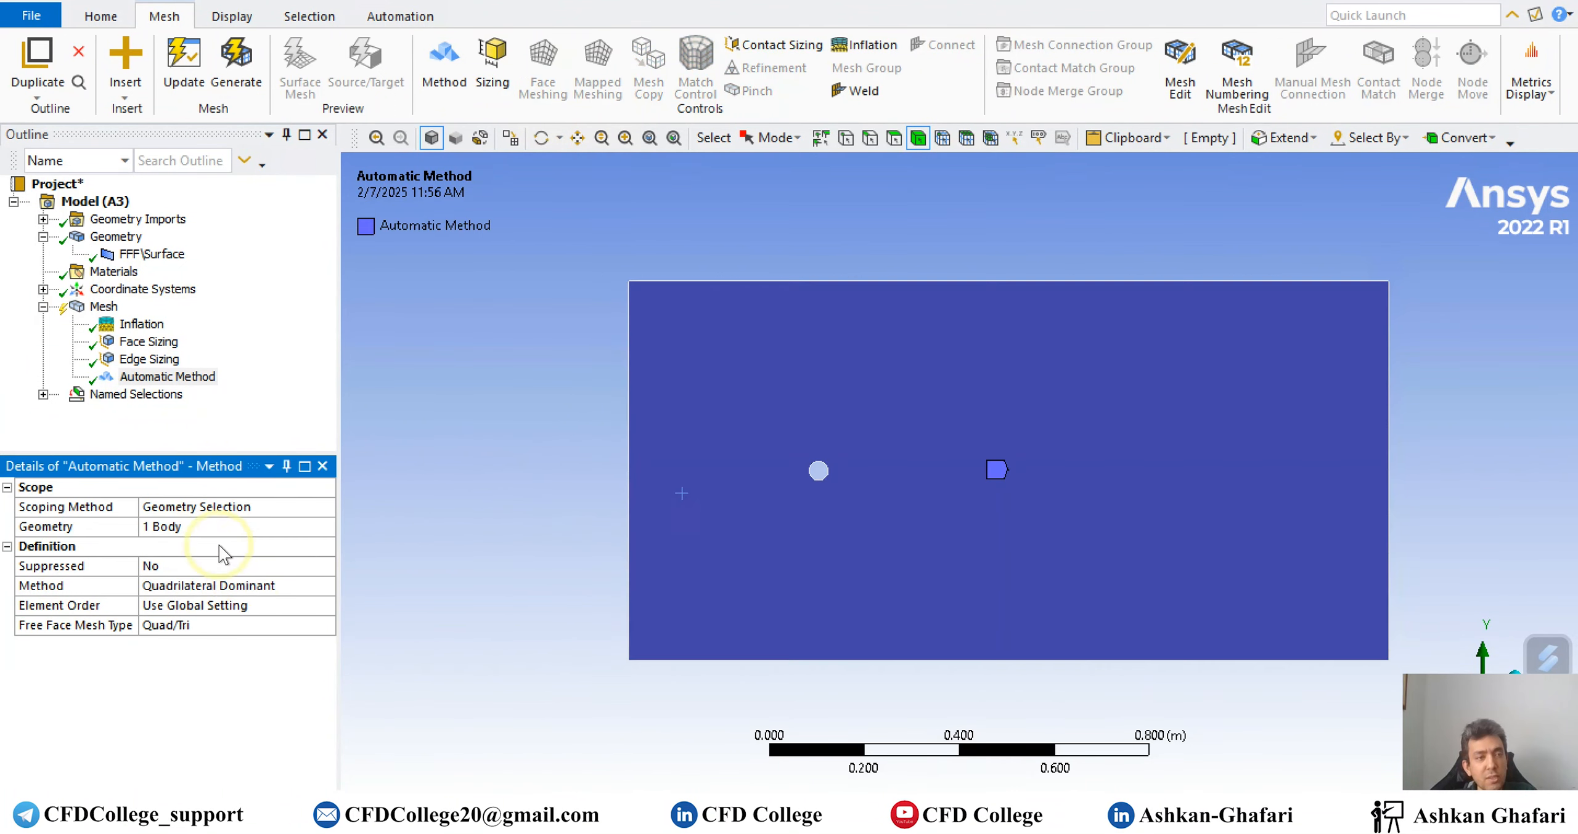
Review the mesh method options for the body, keeping Quadrilateral Dominant, and return to the overall mesh display.
{"action": "left_click", "coordinate": [312, 586]}
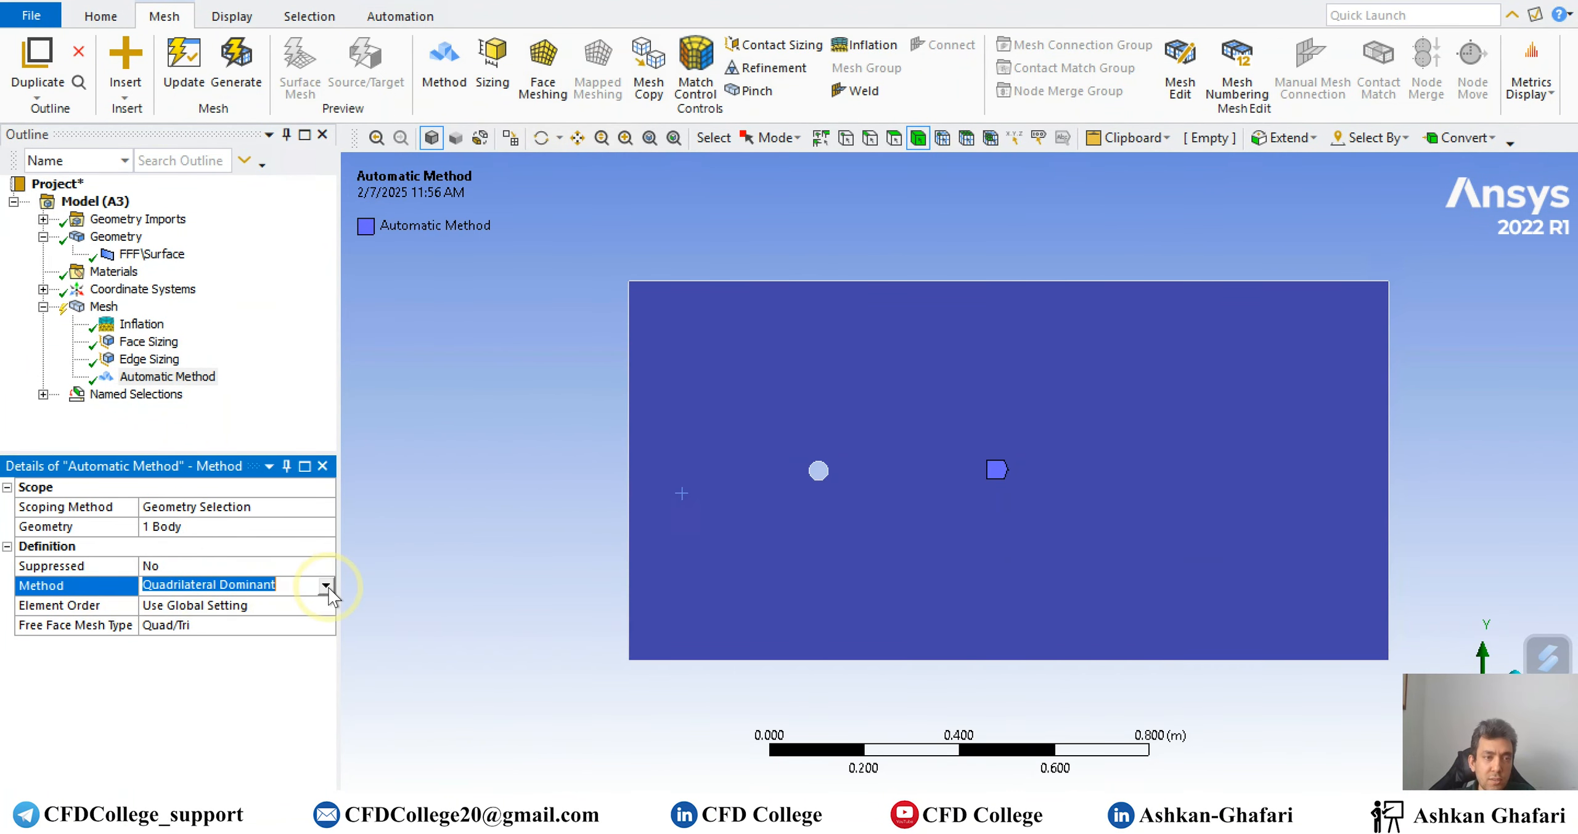
{"action": "left_click", "coordinate": [329, 589]}
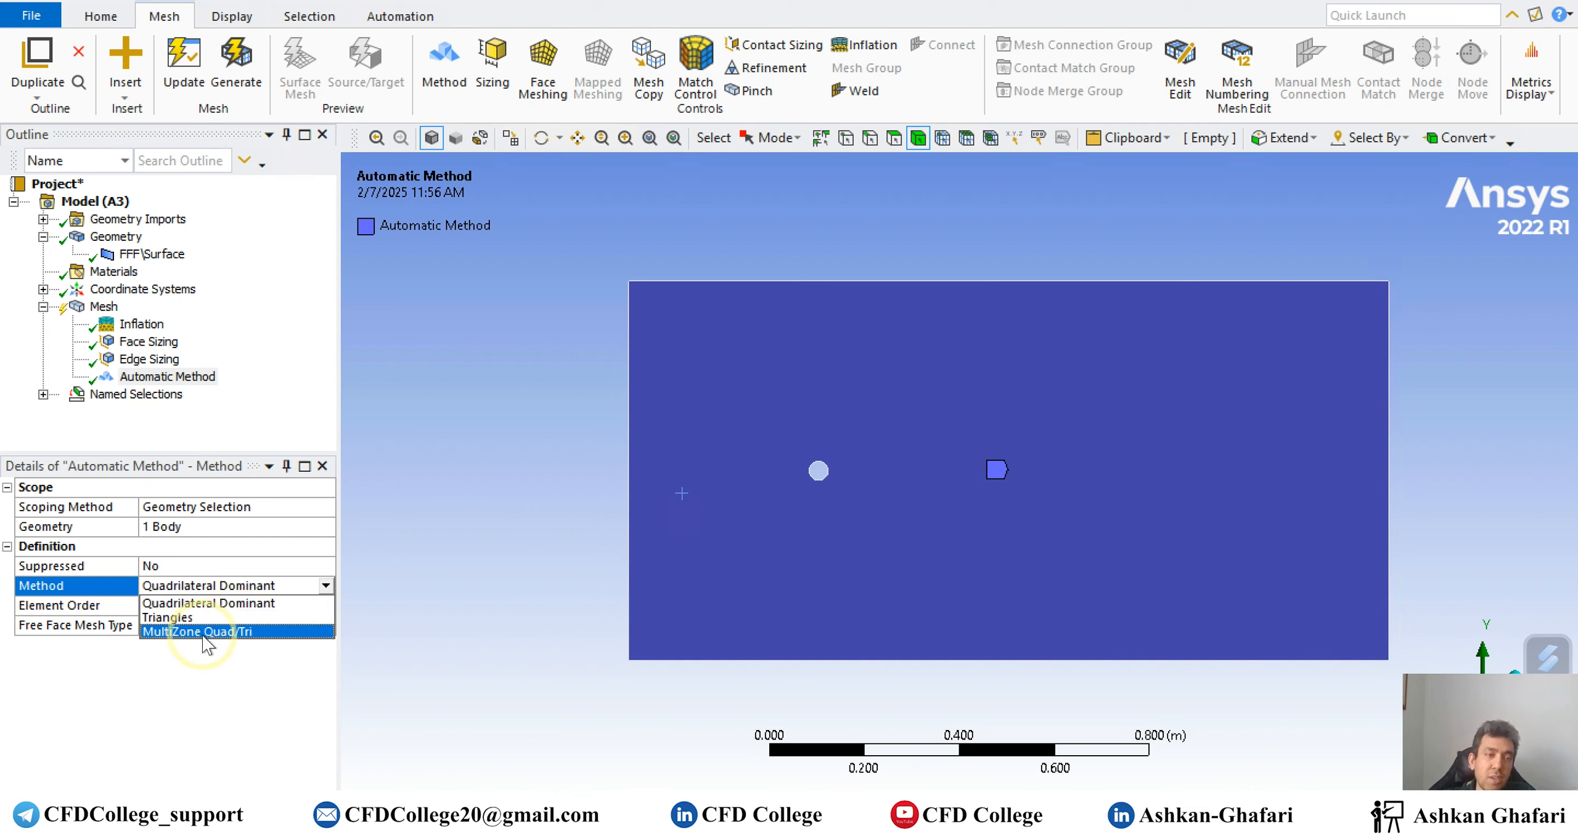
{"action": "left_click", "coordinate": [240, 690]}
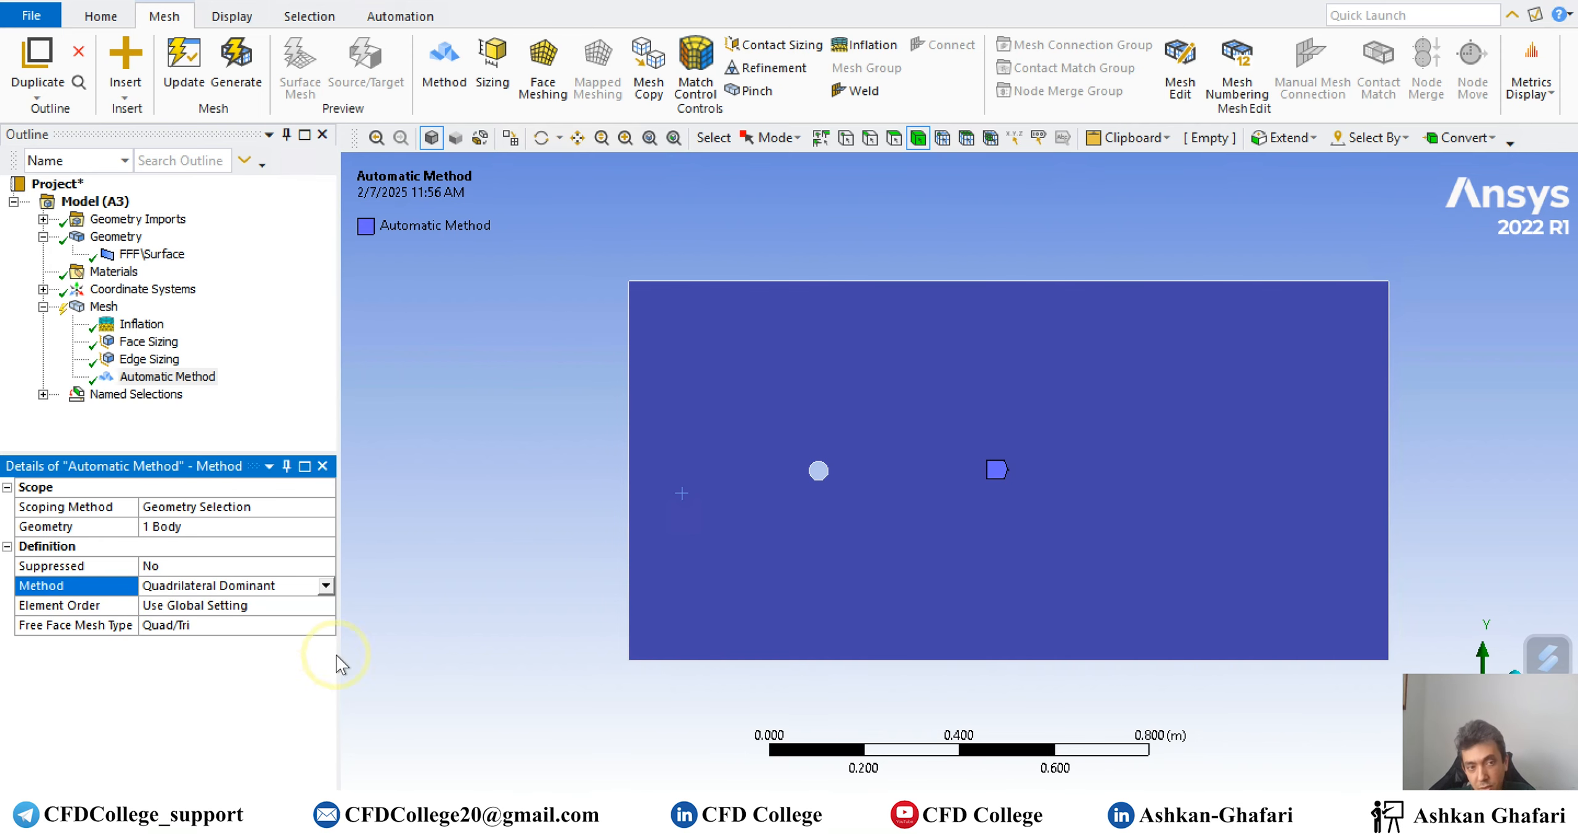
{"action": "left_click", "coordinate": [103, 307]}
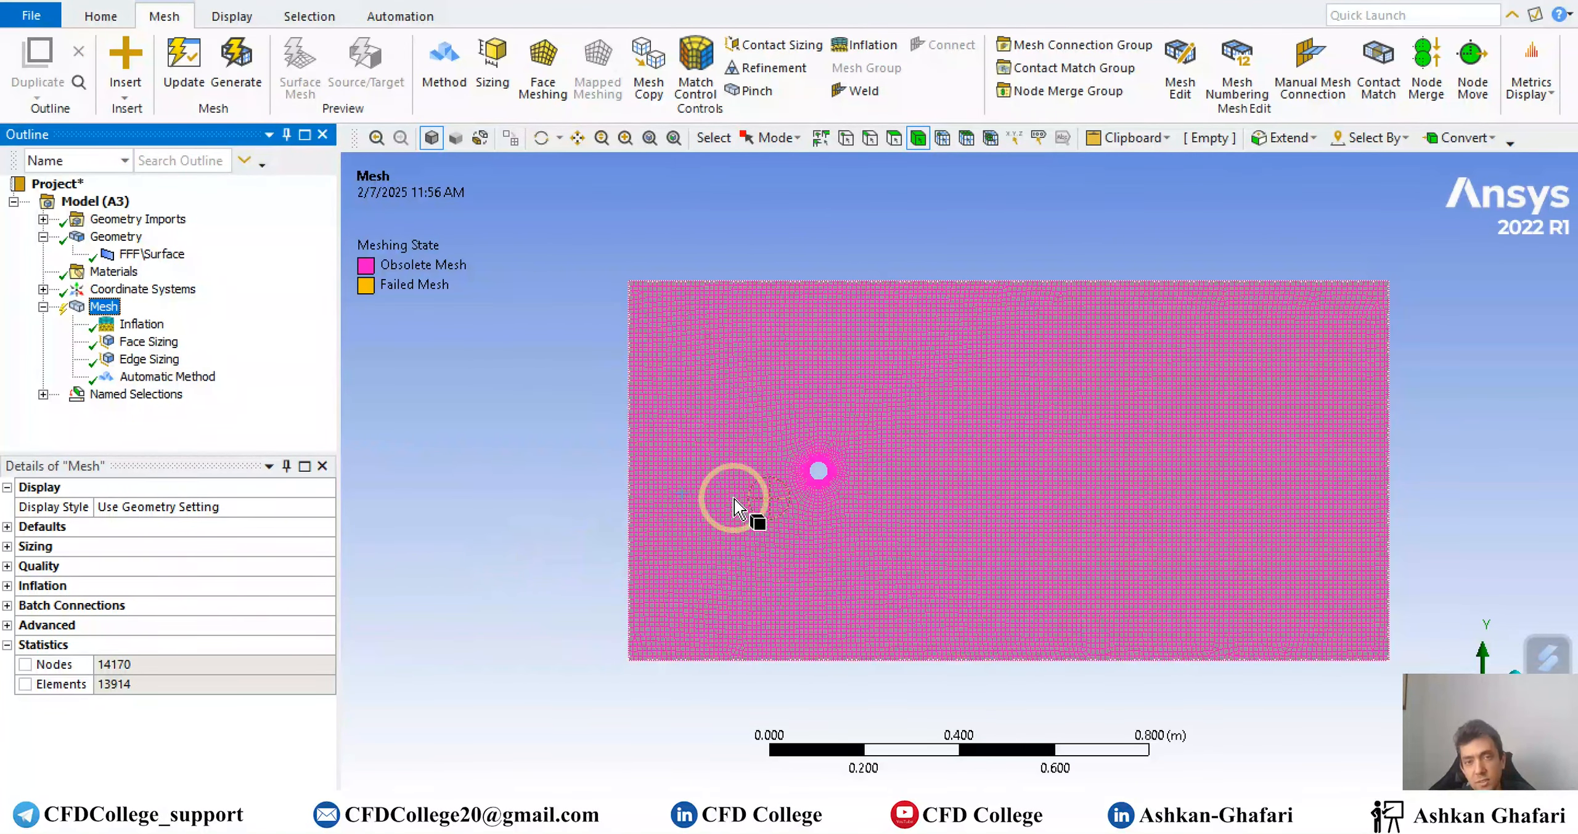
Examine the quadrilateral mesh around the circular hole and across the rectangular domain.
{"action": "scroll", "coordinate": [734, 499], "scroll_direction": "up", "scroll_amount": 3}
{"action": "scroll", "coordinate": [739, 499], "scroll_direction": "up", "scroll_amount": 5}
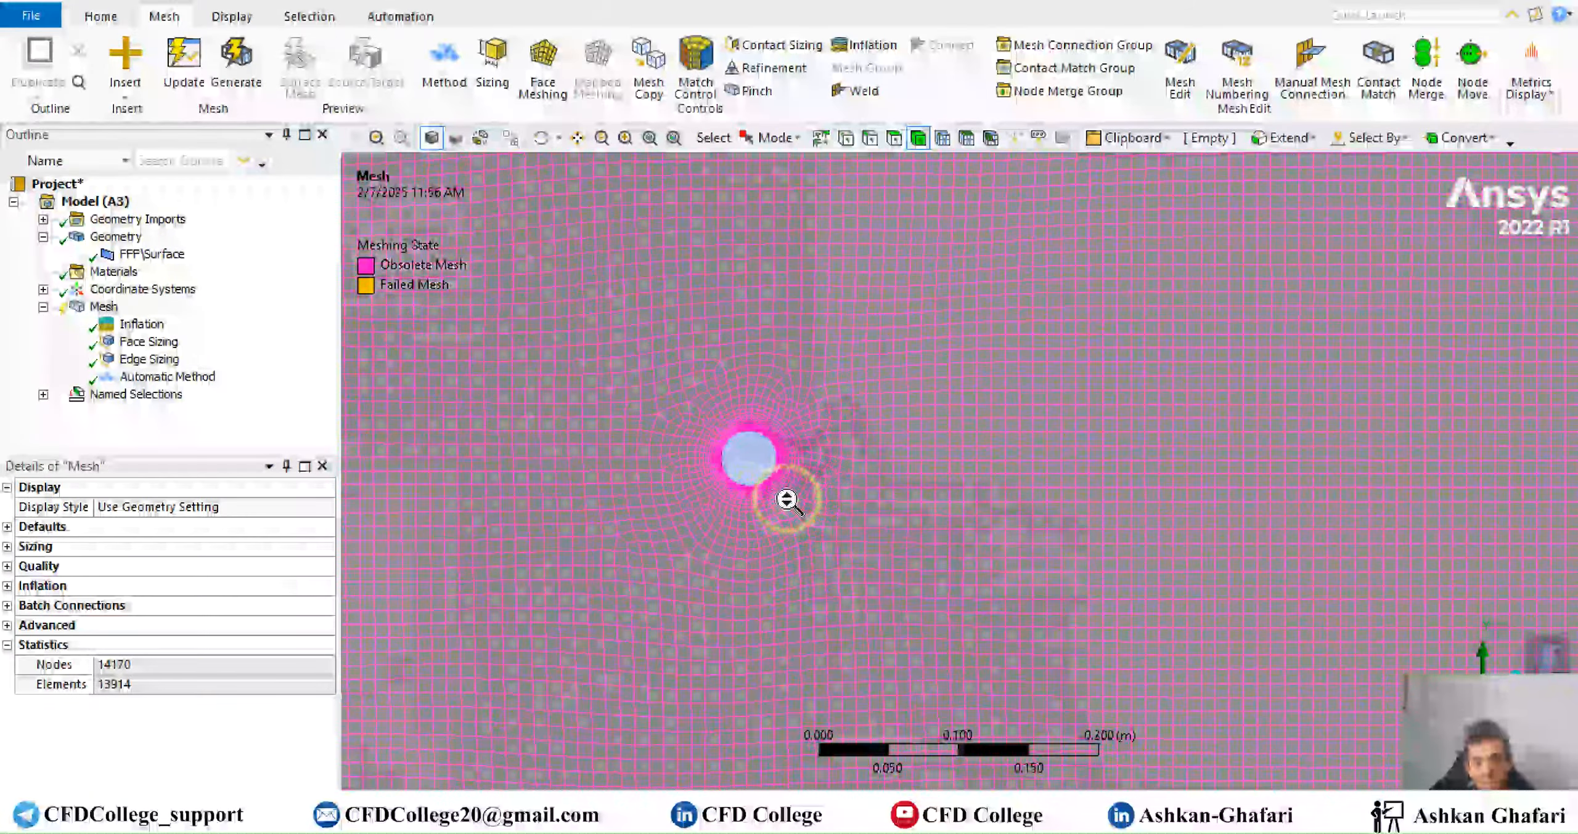
{"action": "middle_click_drag", "start_coordinate": [804, 512], "coordinate": [887, 516], "text": "ctrl"}
{"action": "scroll", "coordinate": [775, 515], "scroll_direction": "up", "scroll_amount": 2}
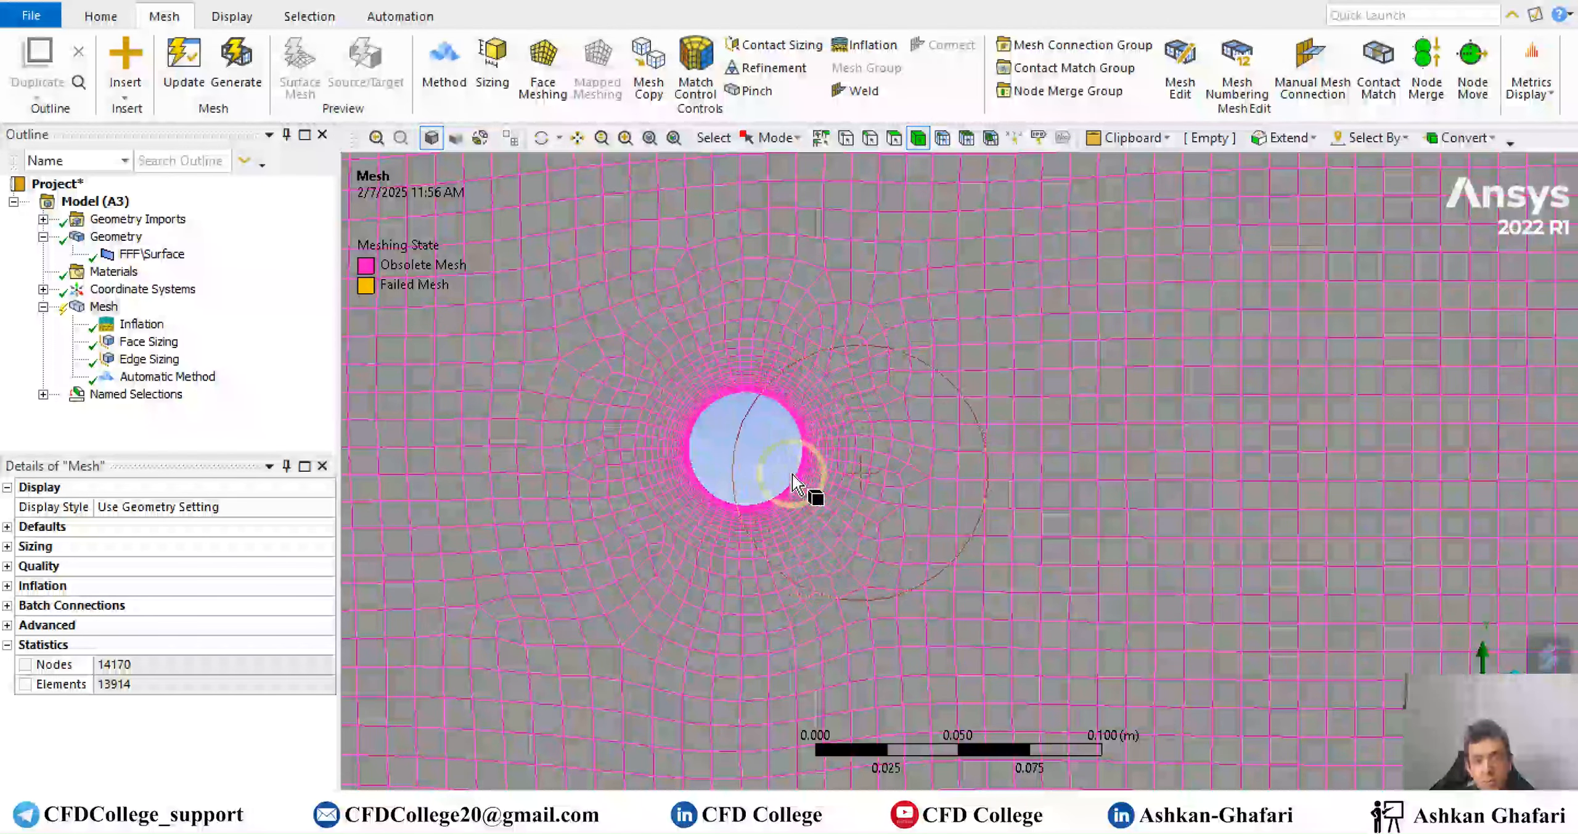
{"action": "scroll", "coordinate": [767, 468], "scroll_direction": "down", "scroll_amount": 6}
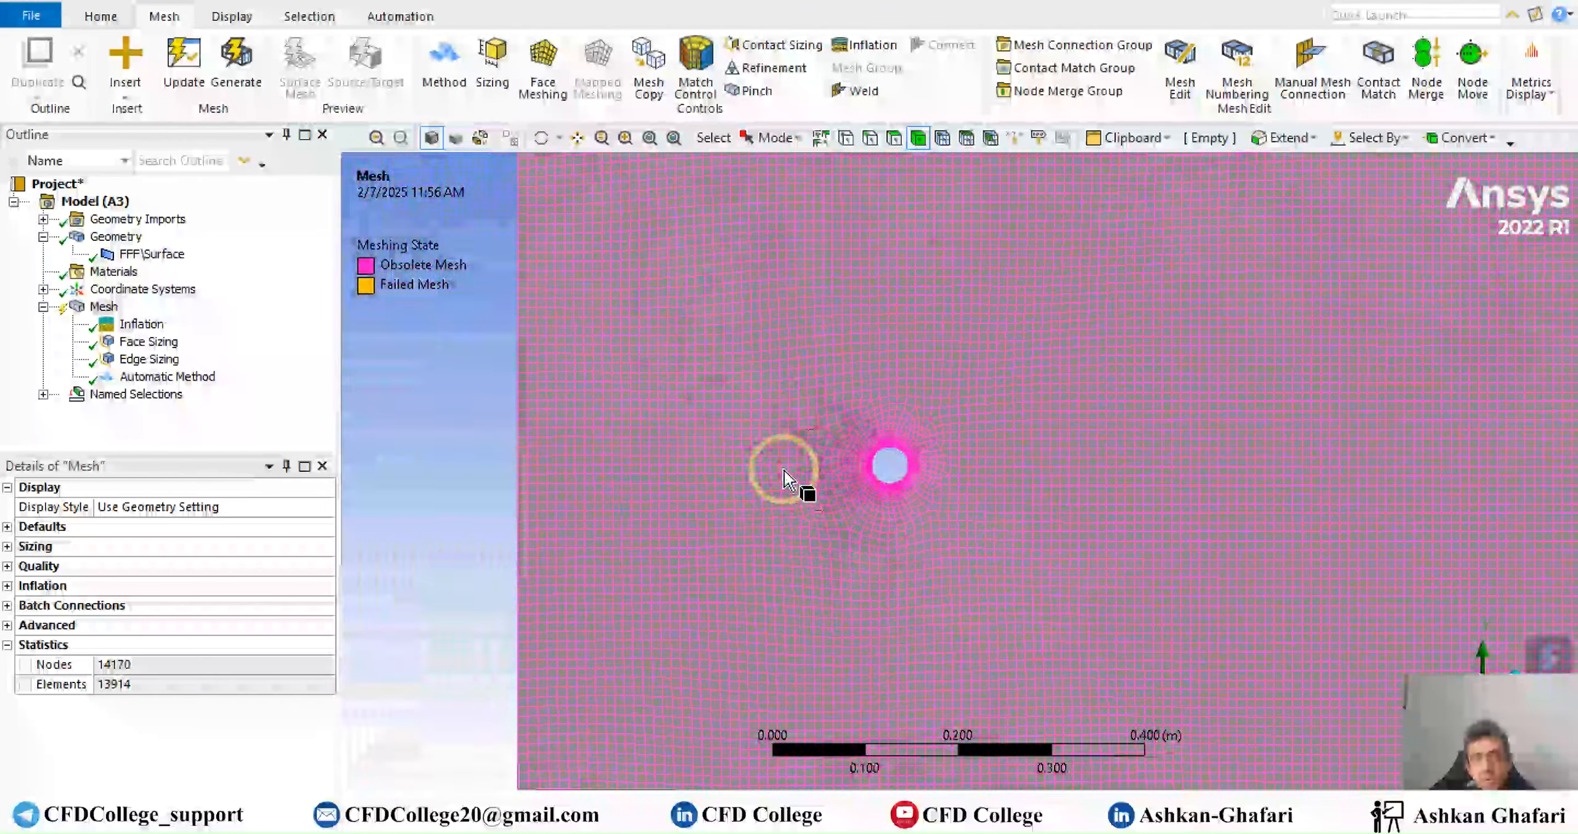
{"action": "scroll", "coordinate": [877, 468], "scroll_direction": "down", "scroll_amount": 1}
{"action": "middle_click_drag", "start_coordinate": [949, 449], "coordinate": [785, 447], "text": "ctrl"}
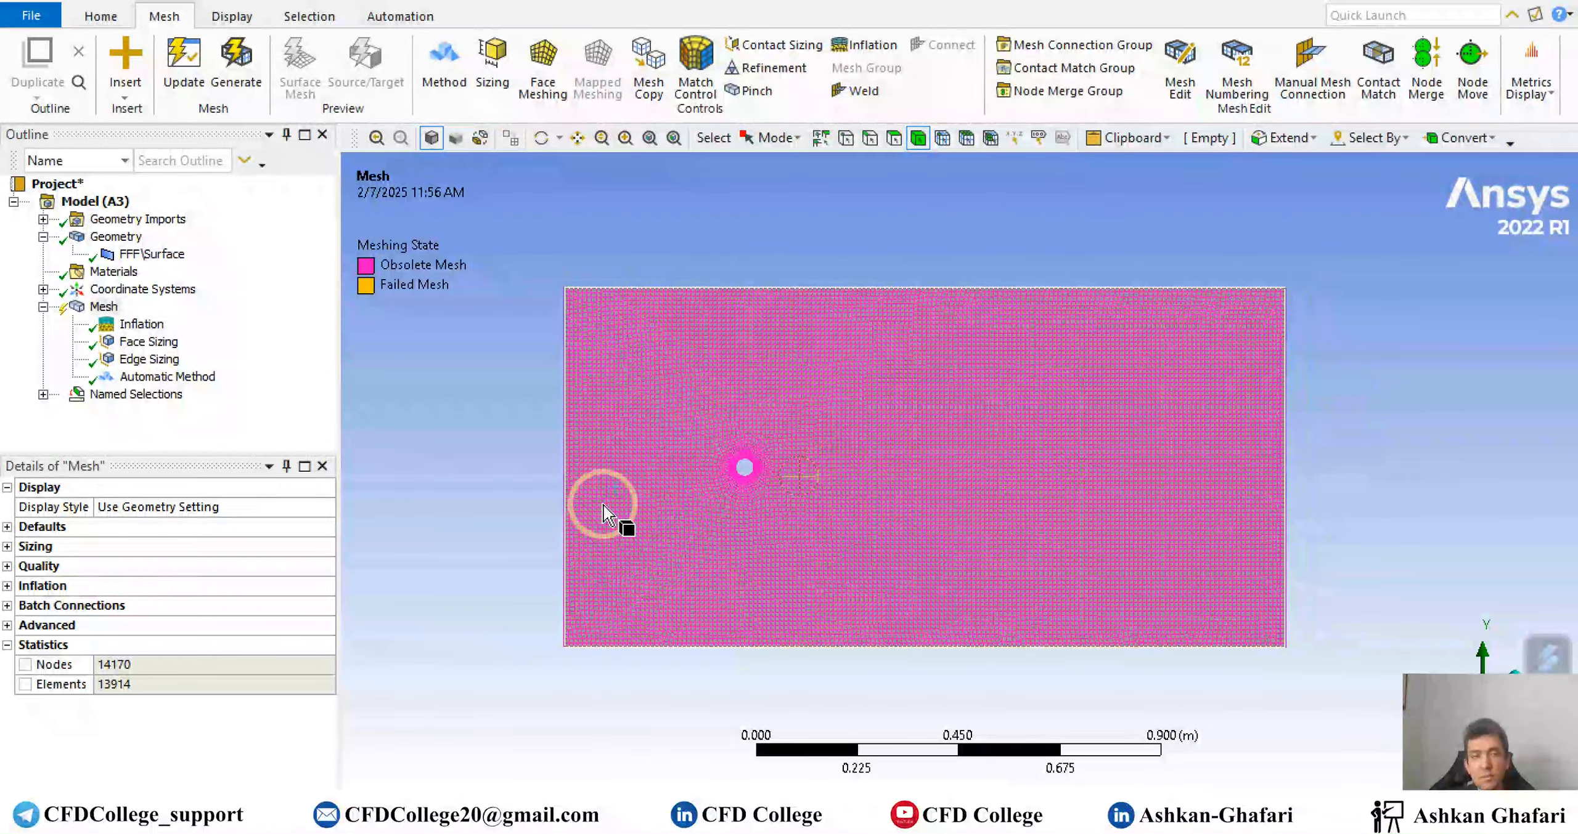
Change the body's mesh method from Quadrilateral Dominant to Triangles and generate the mesh.
{"action": "left_click", "coordinate": [175, 378]}
{"action": "left_click", "coordinate": [308, 586]}
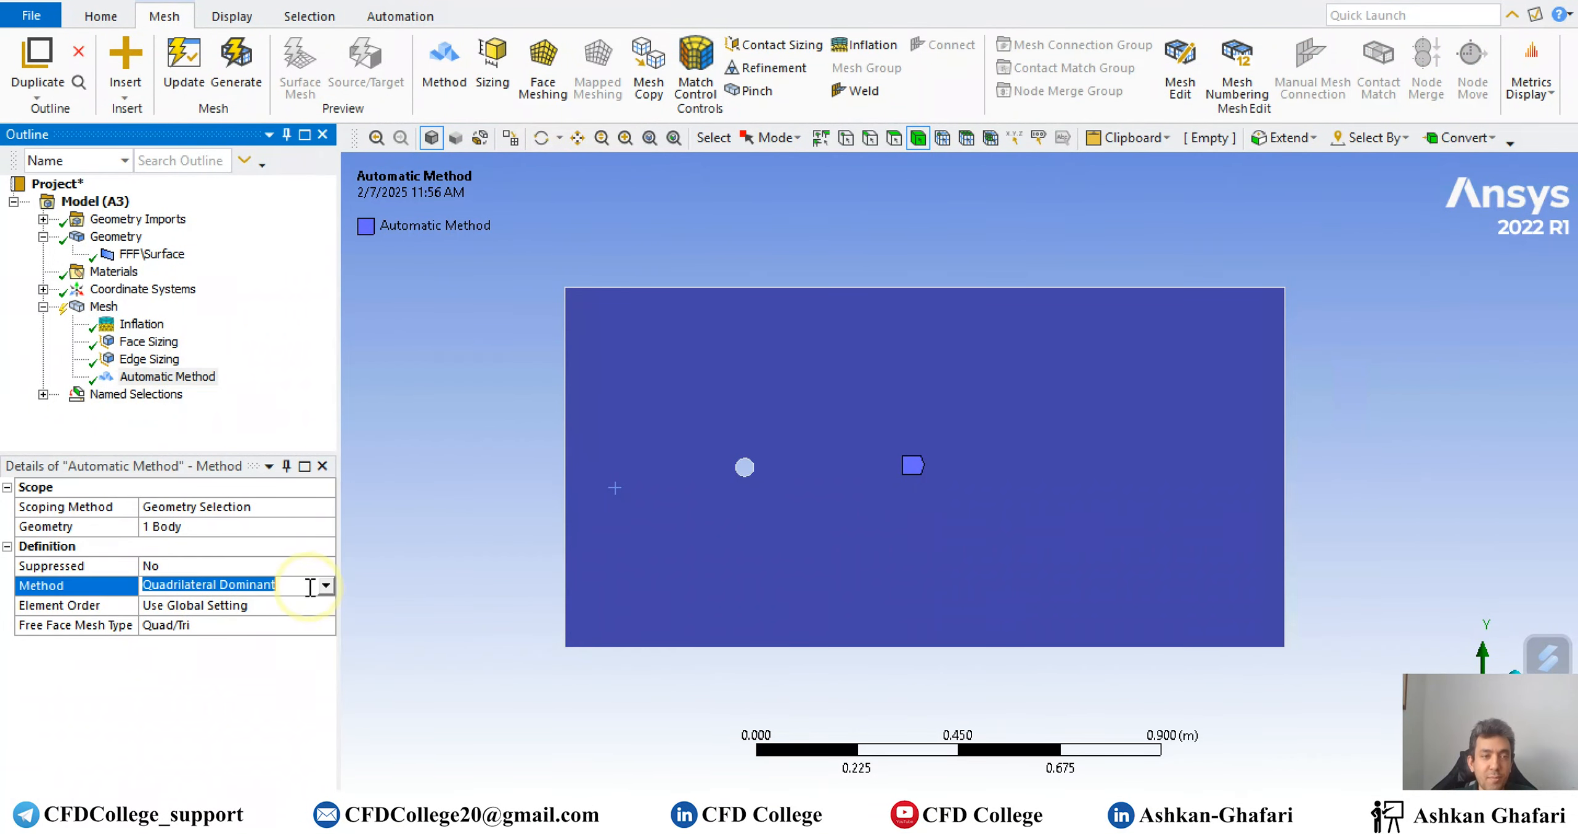
{"action": "left_click", "coordinate": [325, 585]}
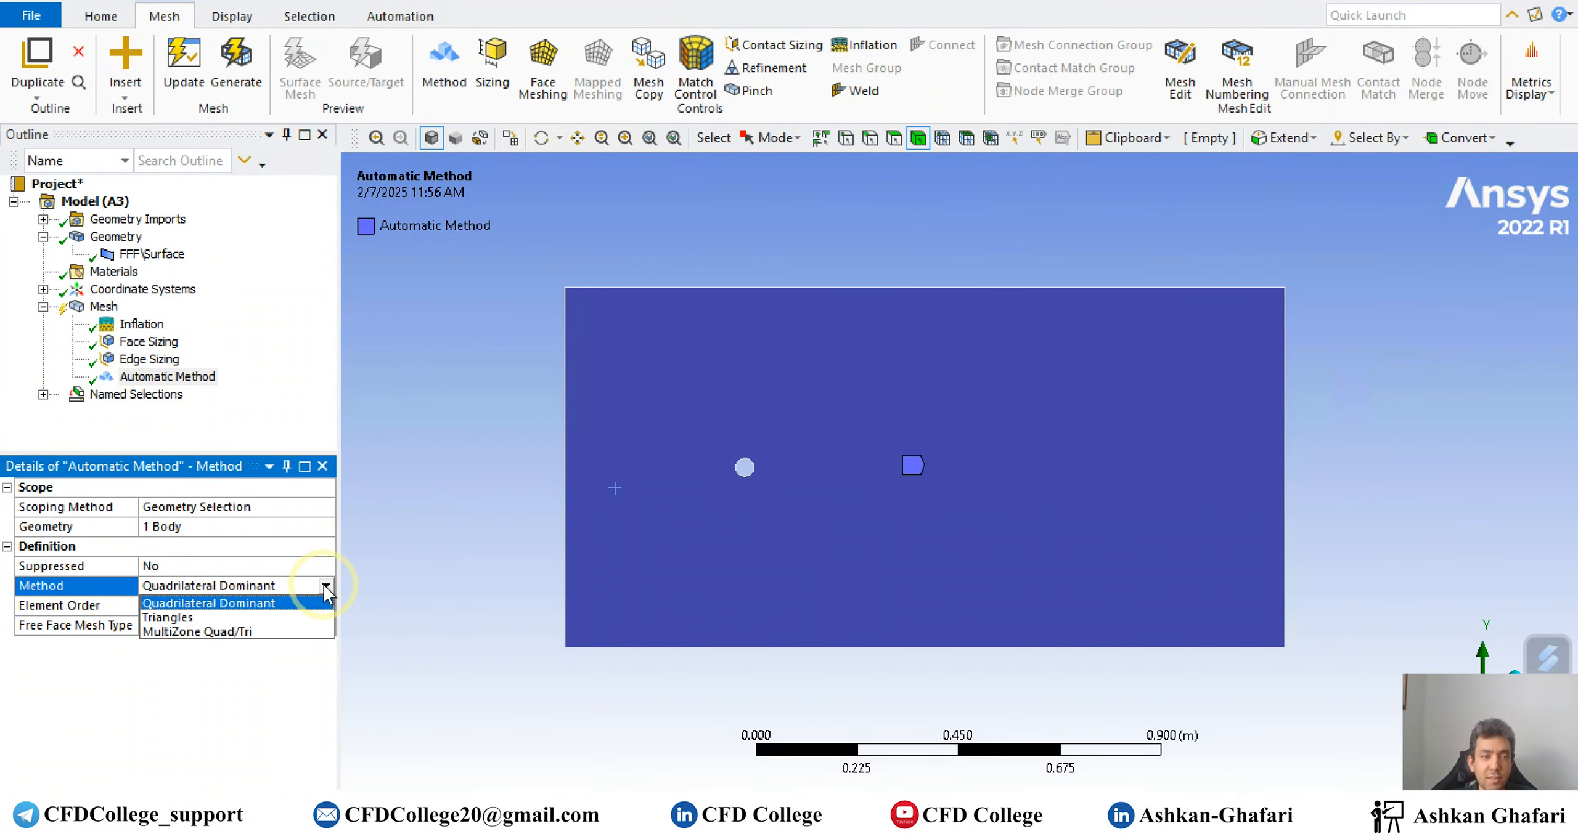
{"action": "left_click", "coordinate": [238, 619]}
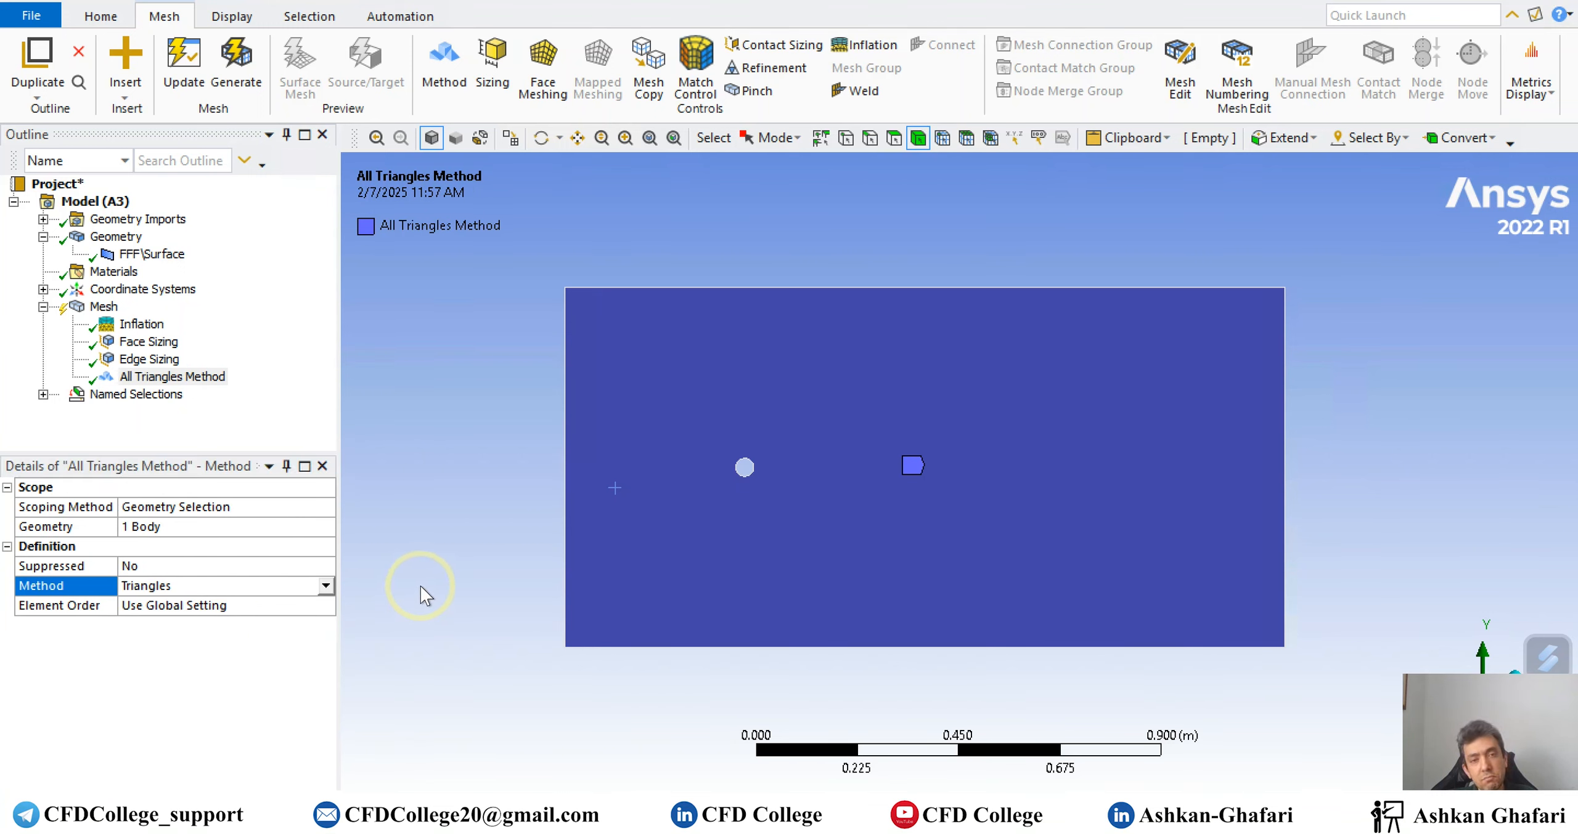
{"action": "left_click", "coordinate": [244, 92]}
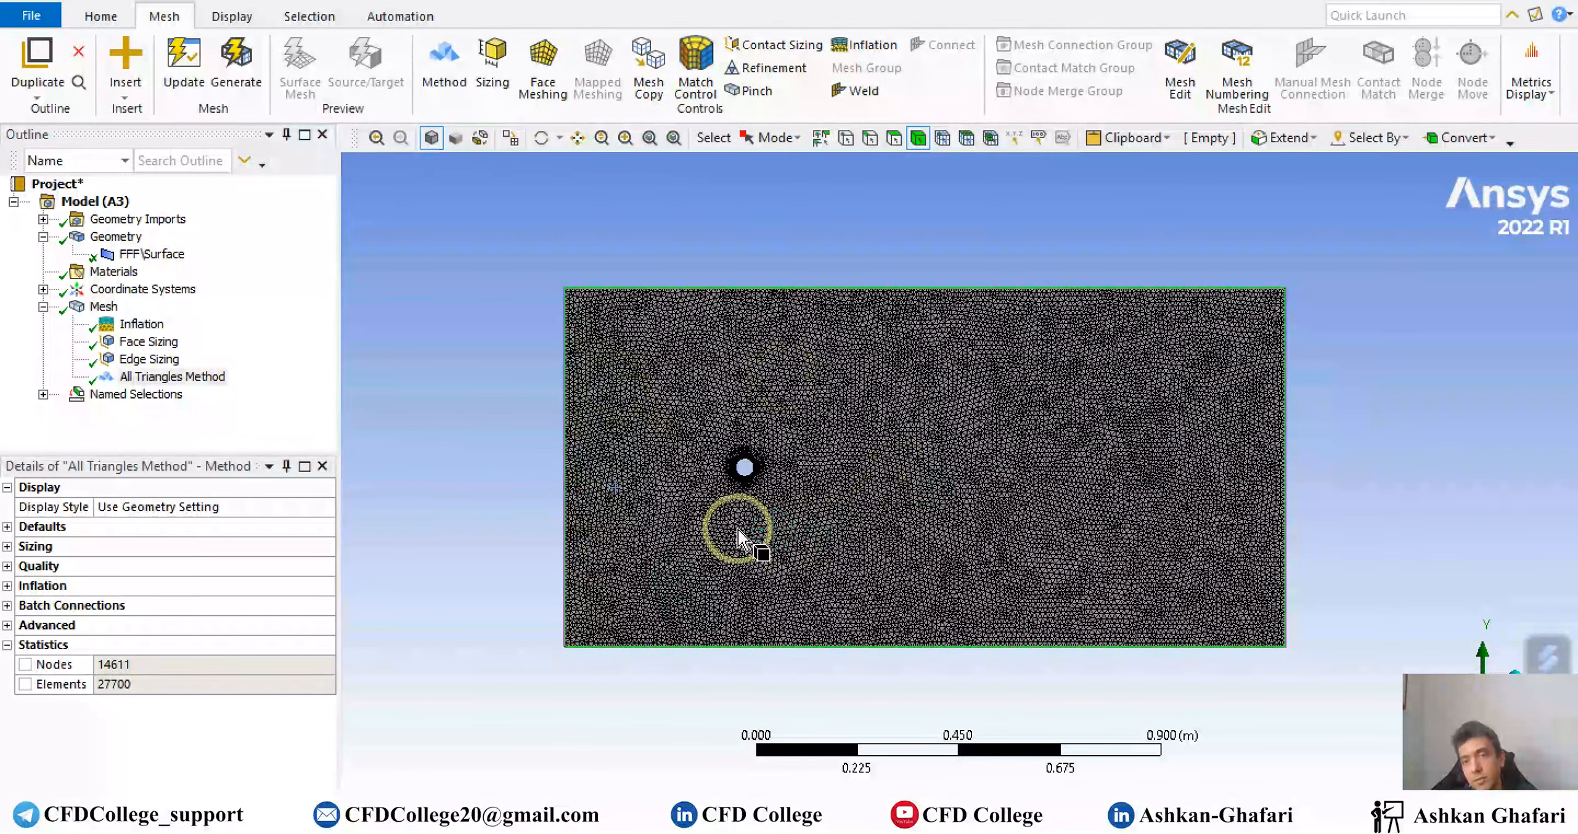
Examine the triangular mesh and the inflation layers at the circular hole, and check the node and element statistics.
{"action": "scroll", "coordinate": [697, 493], "scroll_direction": "up", "scroll_amount": 5}
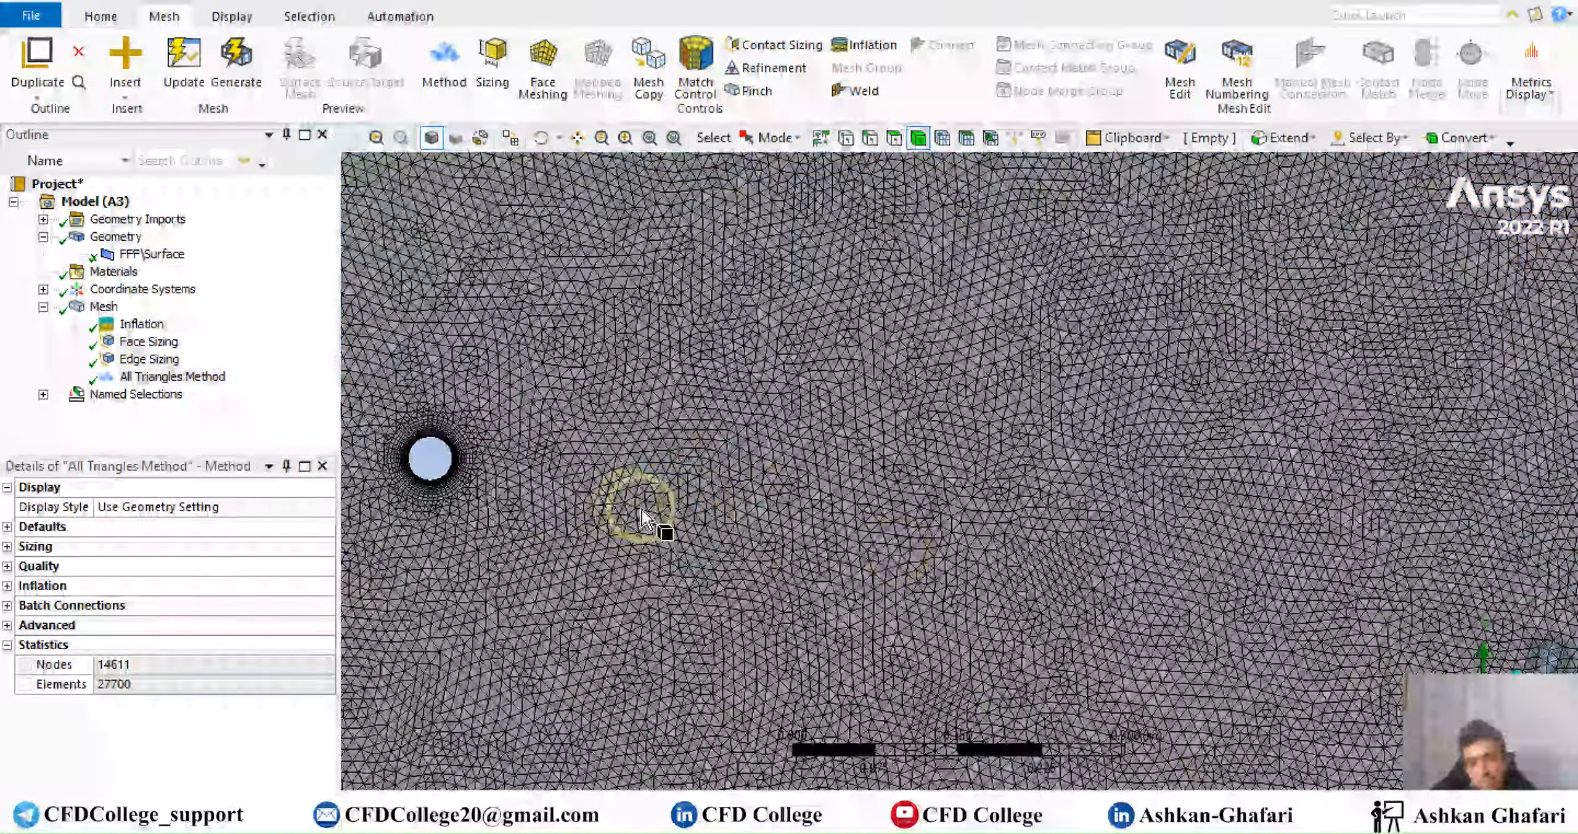
{"action": "middle_click_drag", "start_coordinate": [543, 500], "coordinate": [936, 541], "text": "ctrl"}
{"action": "scroll", "coordinate": [754, 541], "scroll_direction": "up", "scroll_amount": 5}
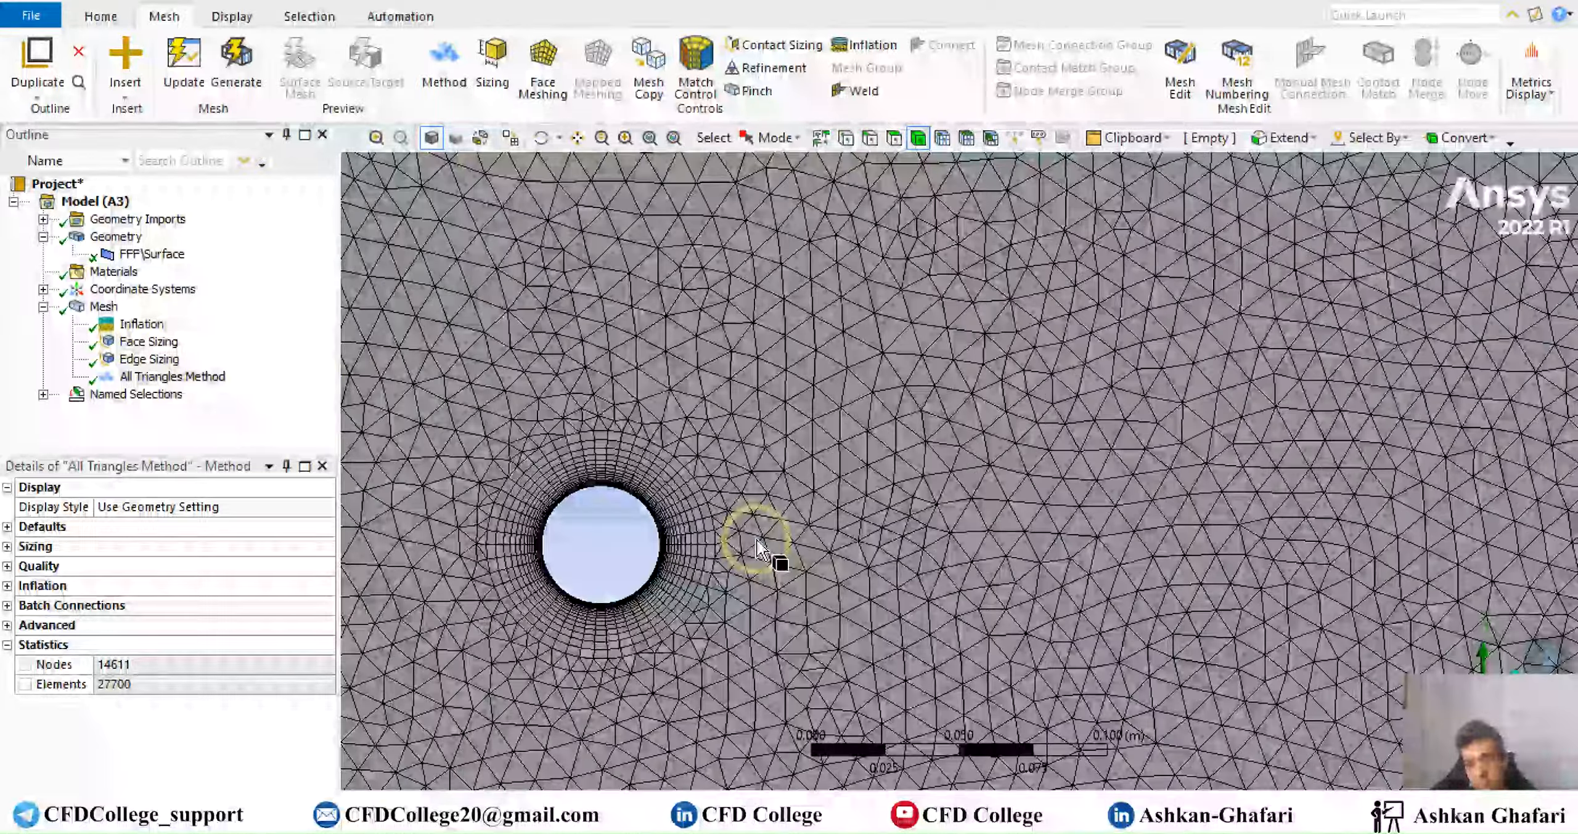
{"action": "scroll", "coordinate": [756, 540], "scroll_direction": "down", "scroll_amount": 3}
{"action": "scroll", "coordinate": [756, 541], "scroll_direction": "up", "scroll_amount": 3}
{"action": "middle_click_drag", "start_coordinate": [722, 546], "coordinate": [1039, 499], "text": "ctrl"}
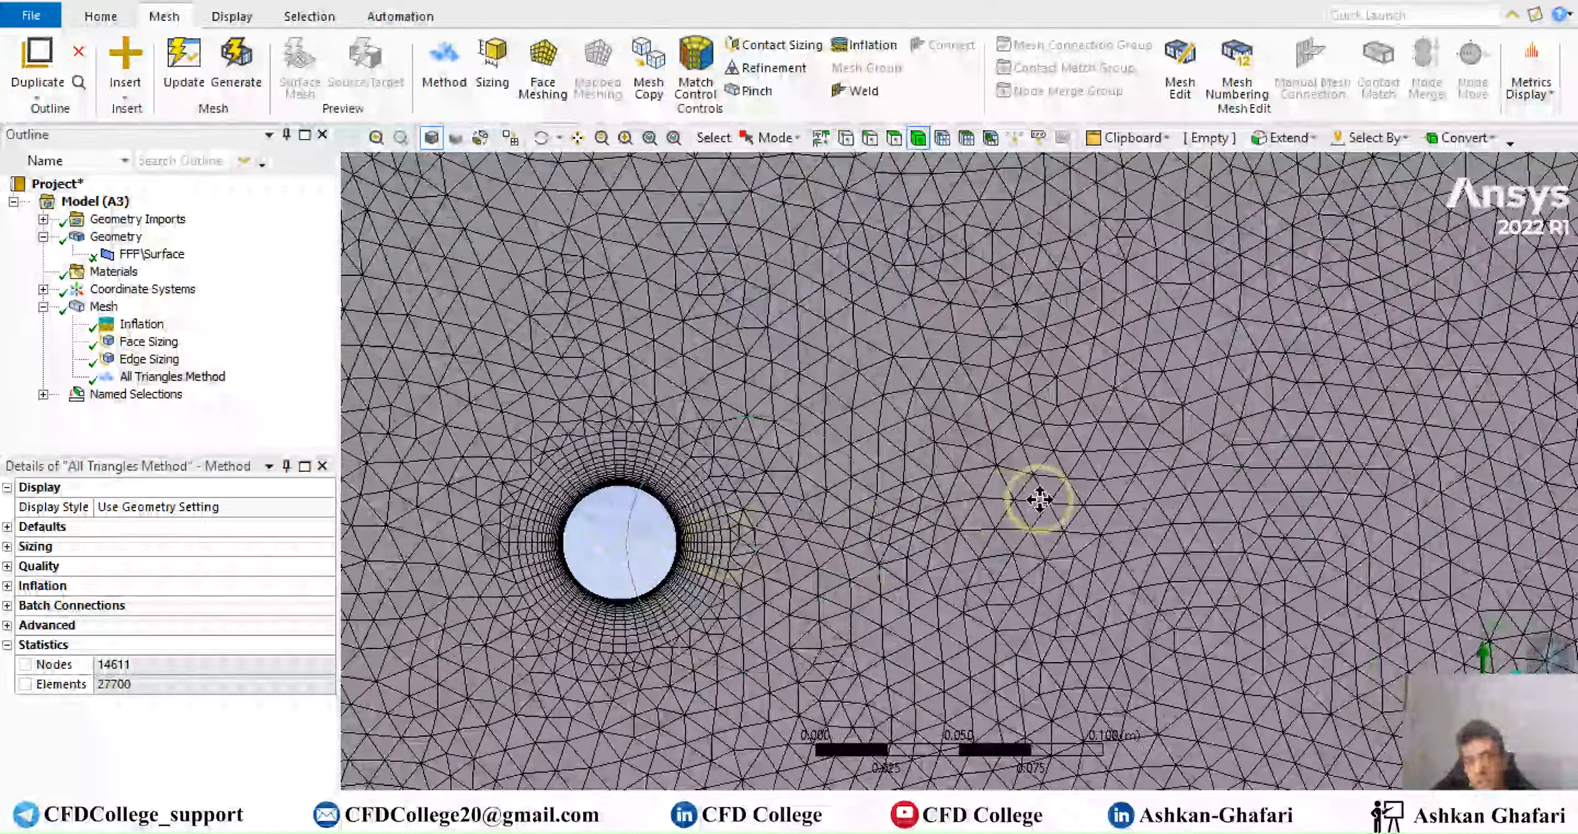
{"action": "scroll", "coordinate": [838, 517], "scroll_direction": "up", "scroll_amount": 3}
{"action": "middle_click_drag", "start_coordinate": [653, 524], "coordinate": [916, 508], "text": "ctrl"}
{"action": "scroll", "coordinate": [916, 508], "scroll_direction": "up", "scroll_amount": 3}
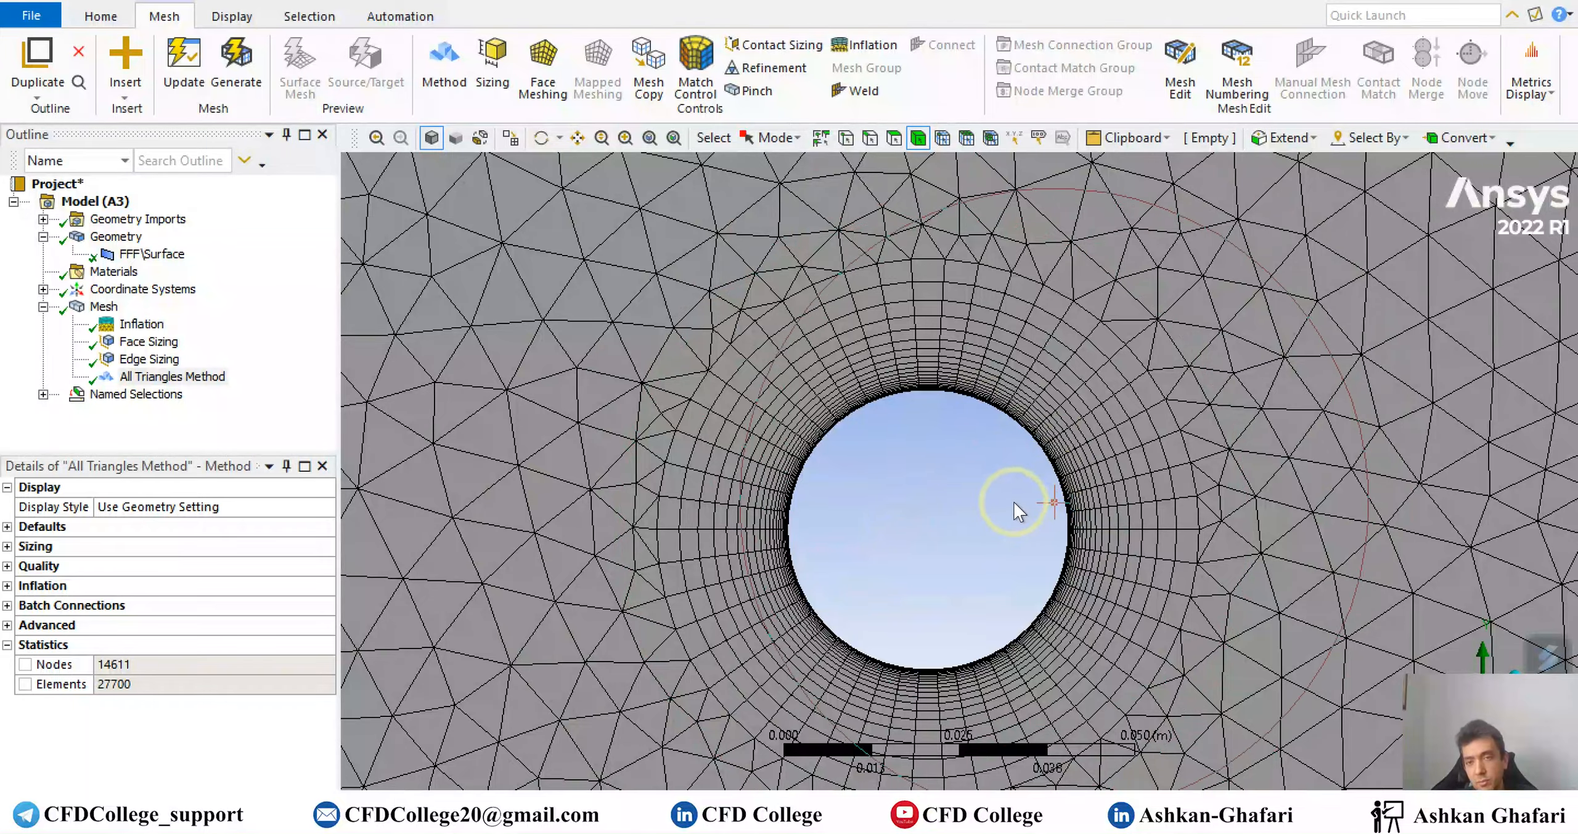
{"action": "scroll", "coordinate": [1069, 507], "scroll_direction": "up", "scroll_amount": 1}
{"action": "scroll", "coordinate": [1070, 514], "scroll_direction": "down", "scroll_amount": 5}
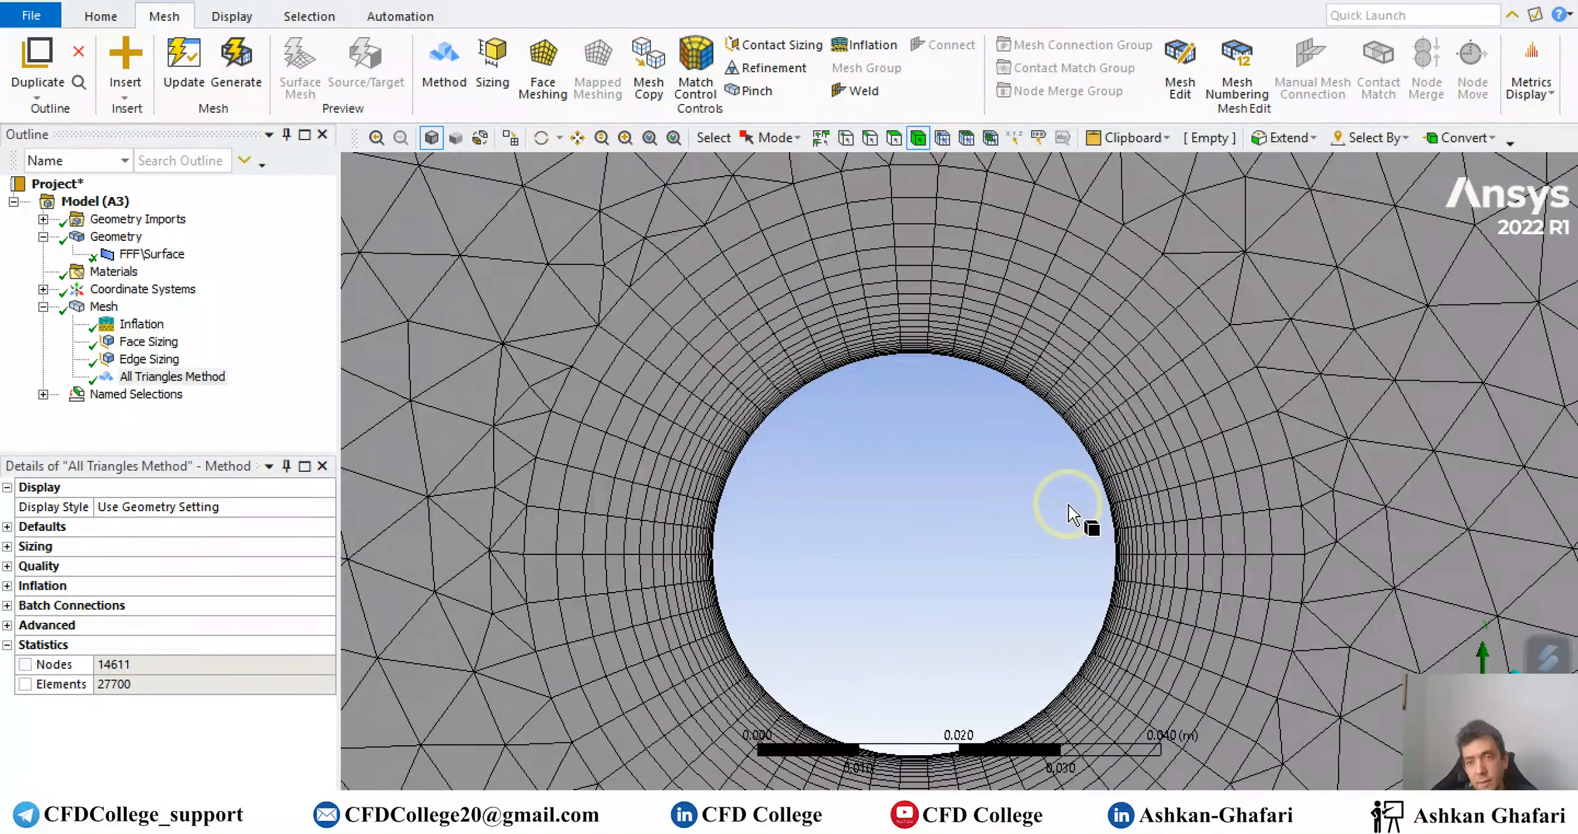
{"action": "scroll", "coordinate": [1060, 508], "scroll_direction": "down", "scroll_amount": 8}
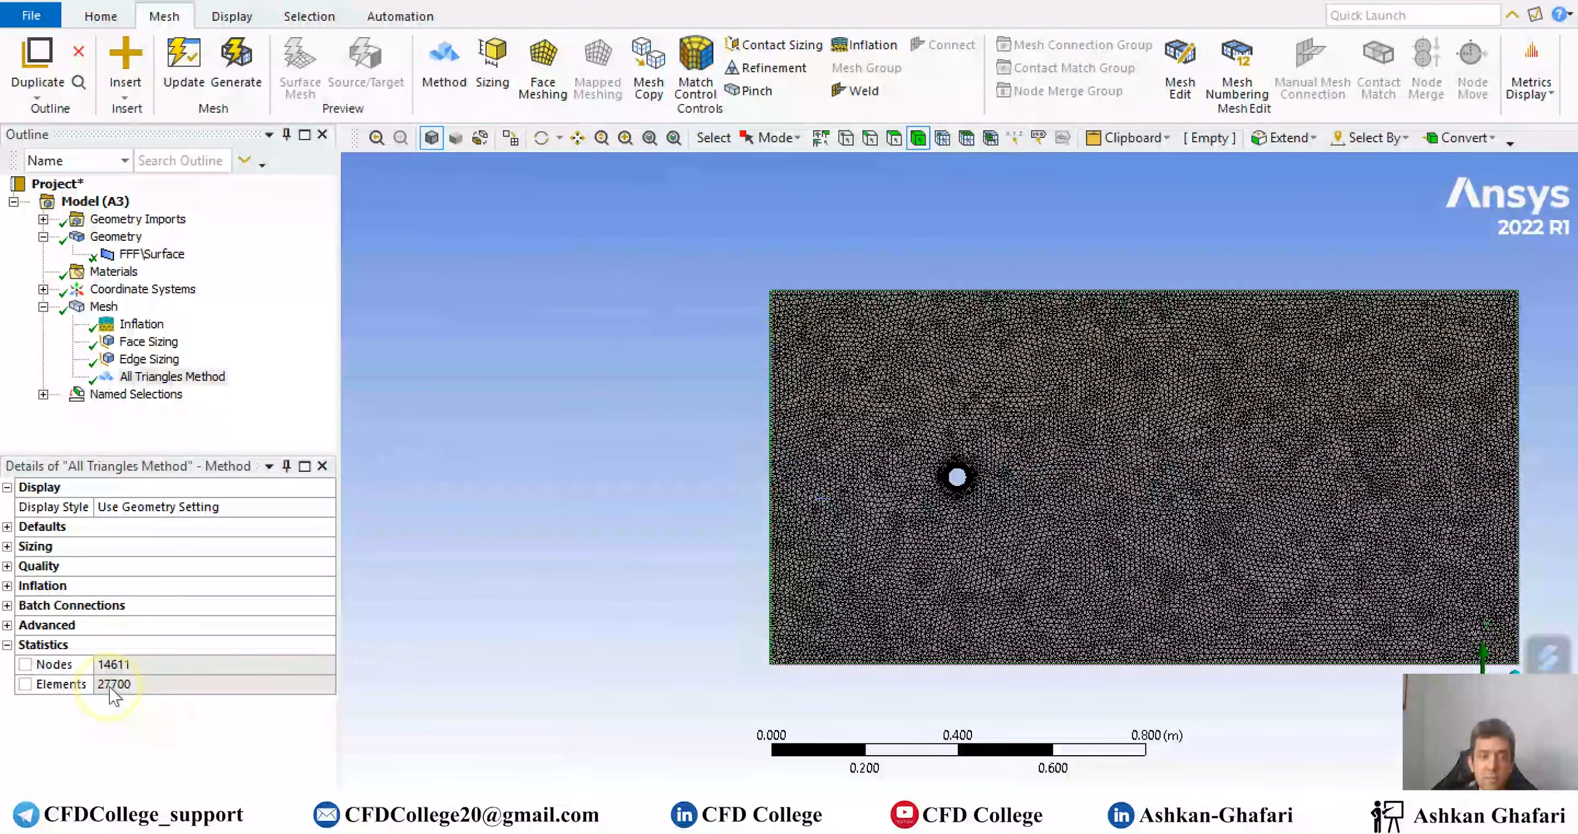
{"action": "middle_click_drag", "start_coordinate": [708, 628], "coordinate": [484, 606], "text": "ctrl"}
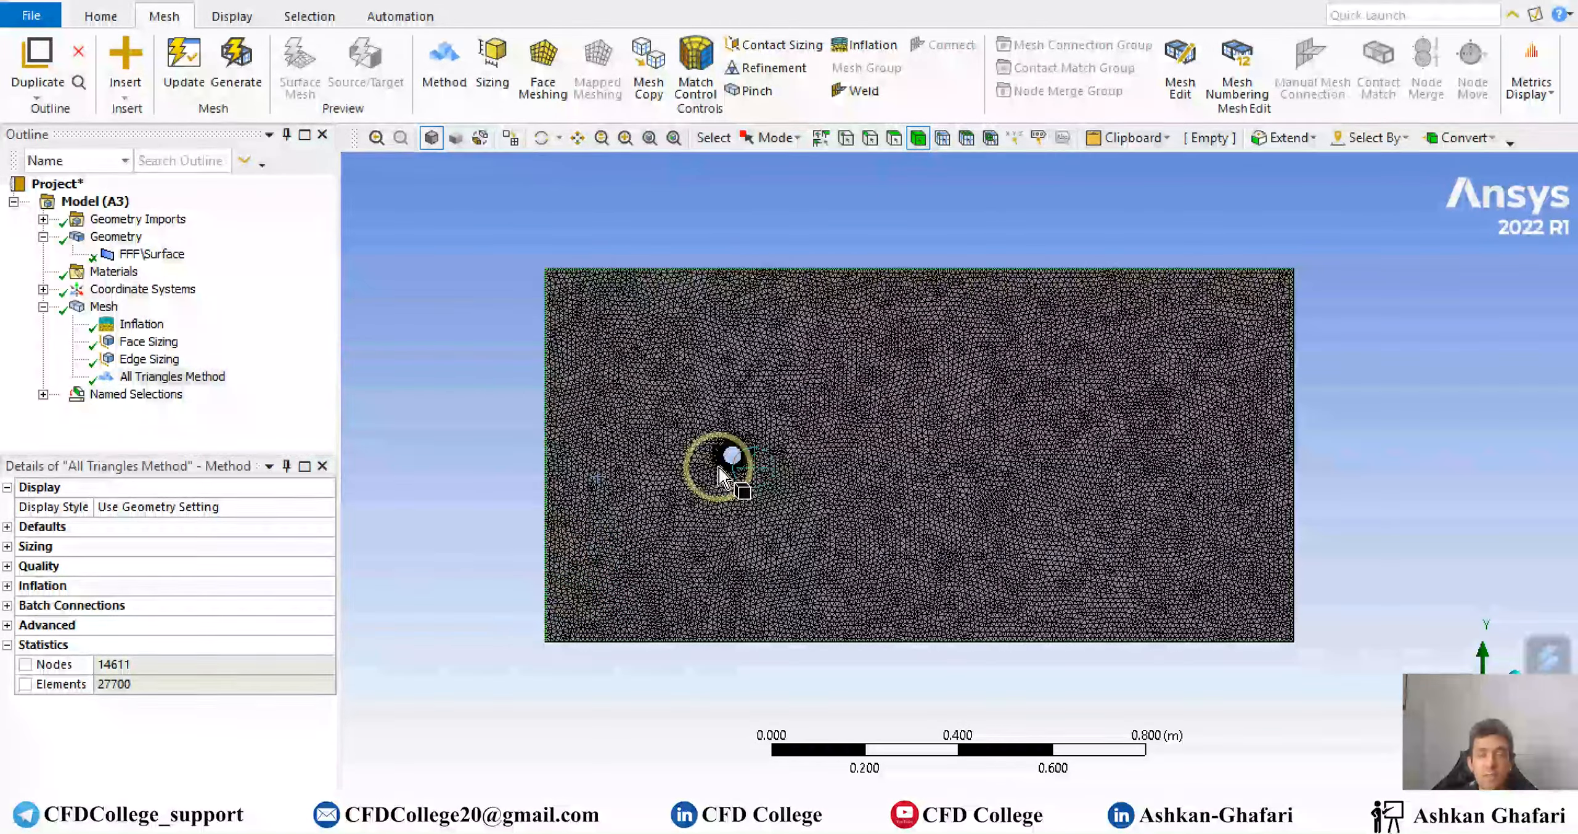
Inspect the triangular mesh downstream of the cylinder and around it, and return to the full domain.
{"action": "scroll", "coordinate": [719, 469], "scroll_direction": "up", "scroll_amount": 3}
{"action": "scroll", "coordinate": [722, 464], "scroll_direction": "up", "scroll_amount": 4}
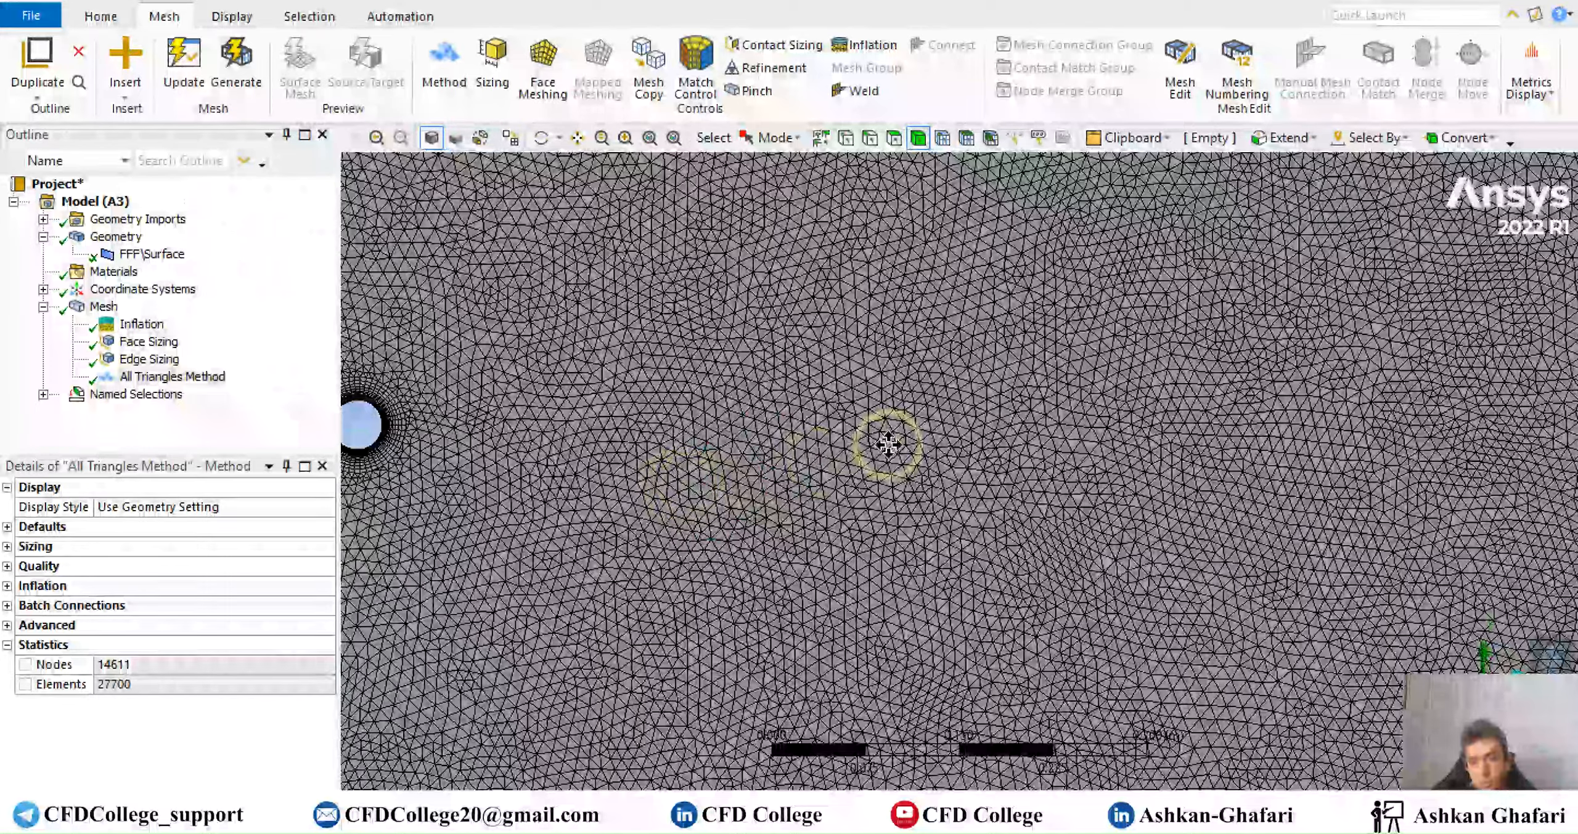
{"action": "middle_click_drag", "start_coordinate": [888, 445], "coordinate": [1139, 395], "text": "ctrl"}
{"action": "middle_click_drag", "start_coordinate": [993, 433], "coordinate": [1117, 425], "text": "ctrl"}
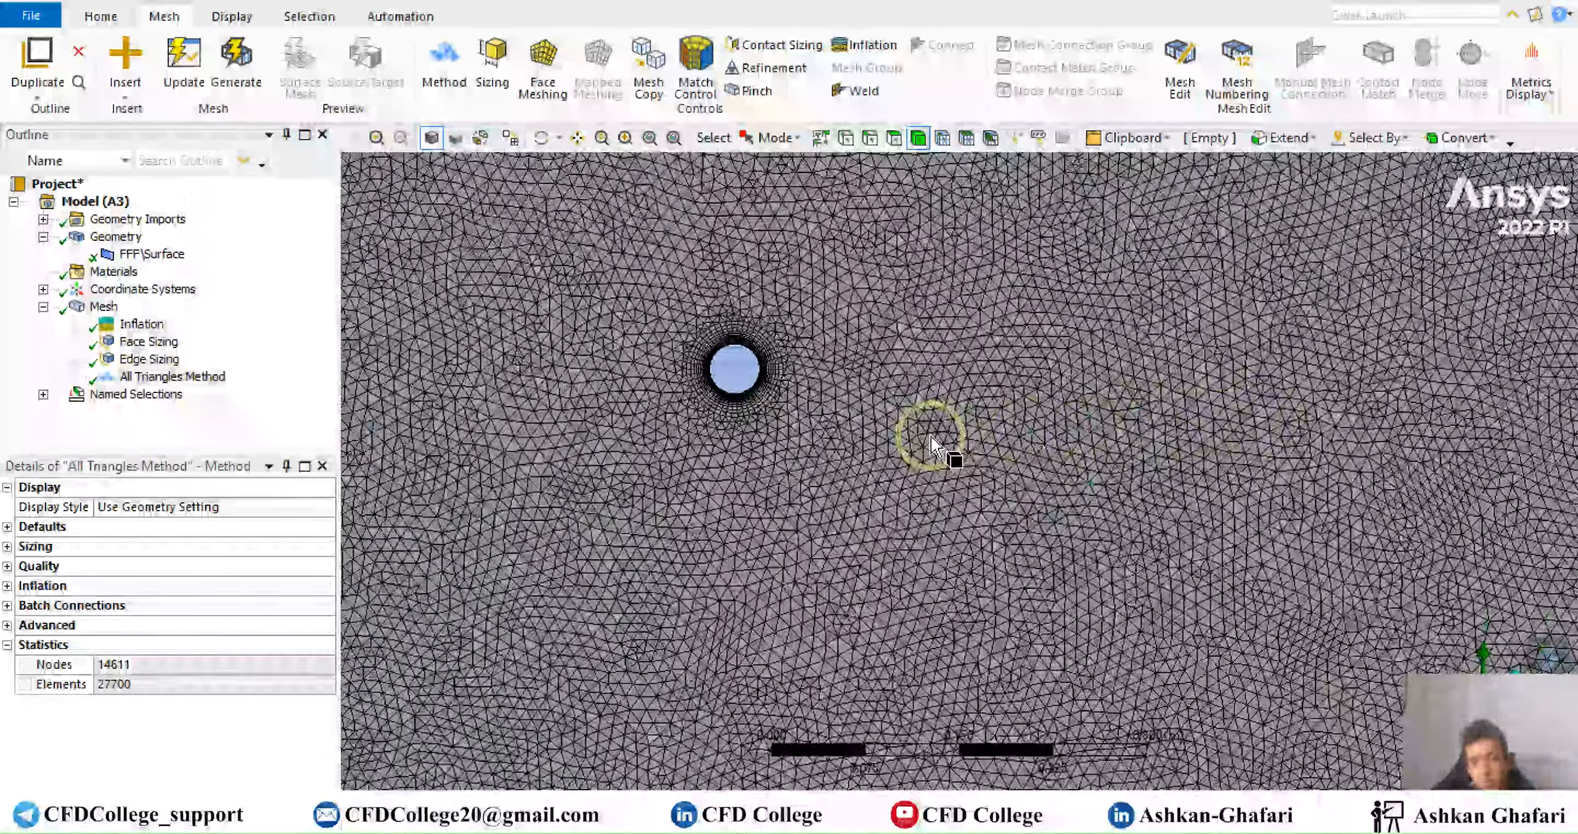
{"action": "middle_click_drag", "start_coordinate": [829, 434], "coordinate": [912, 434], "text": "ctrl"}
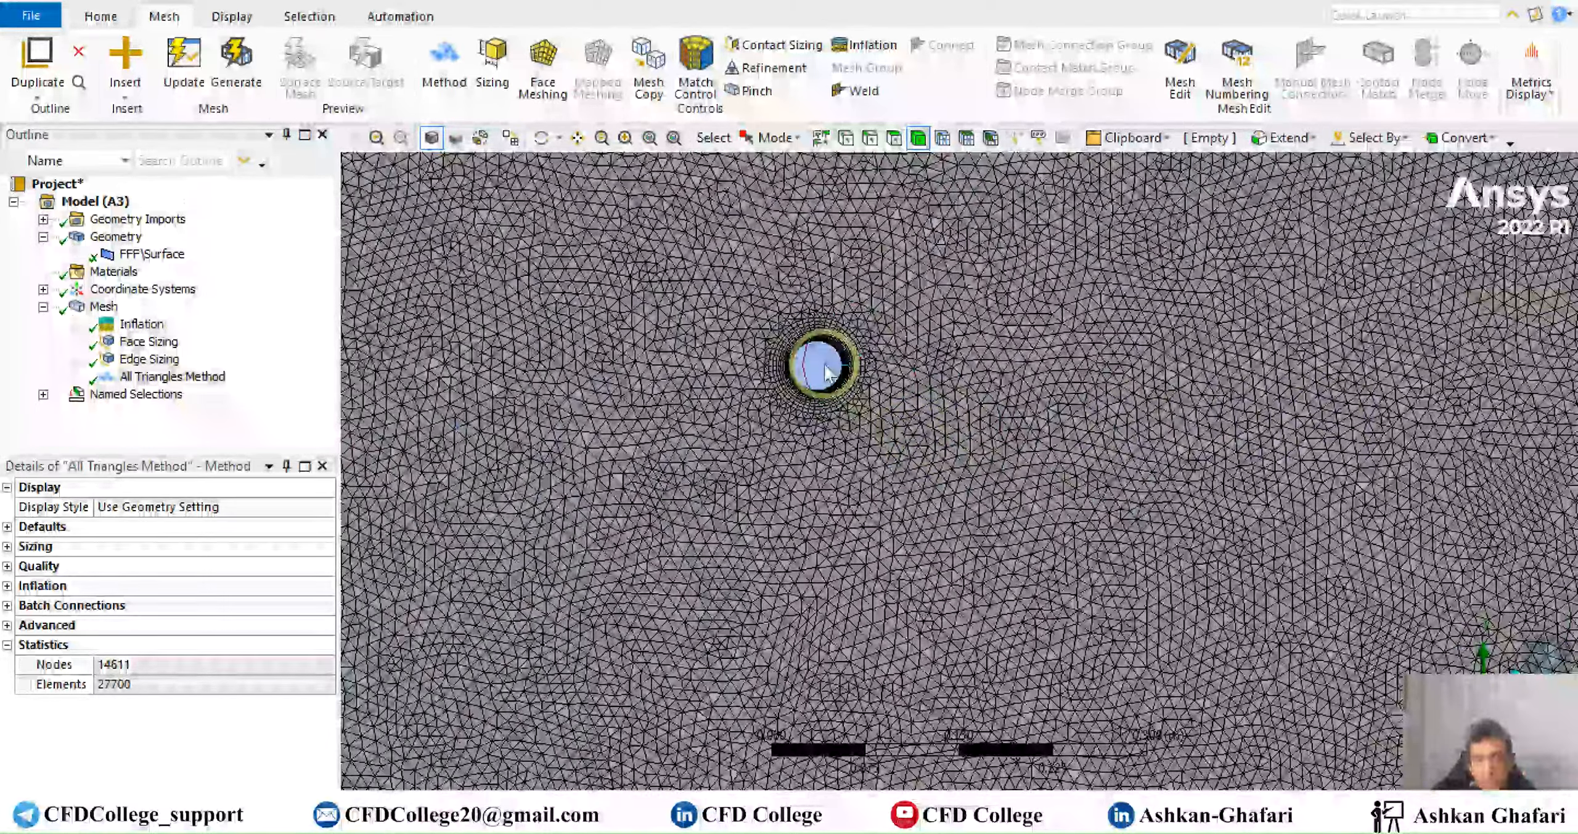
{"action": "scroll", "coordinate": [824, 367], "scroll_direction": "down", "scroll_amount": 10}
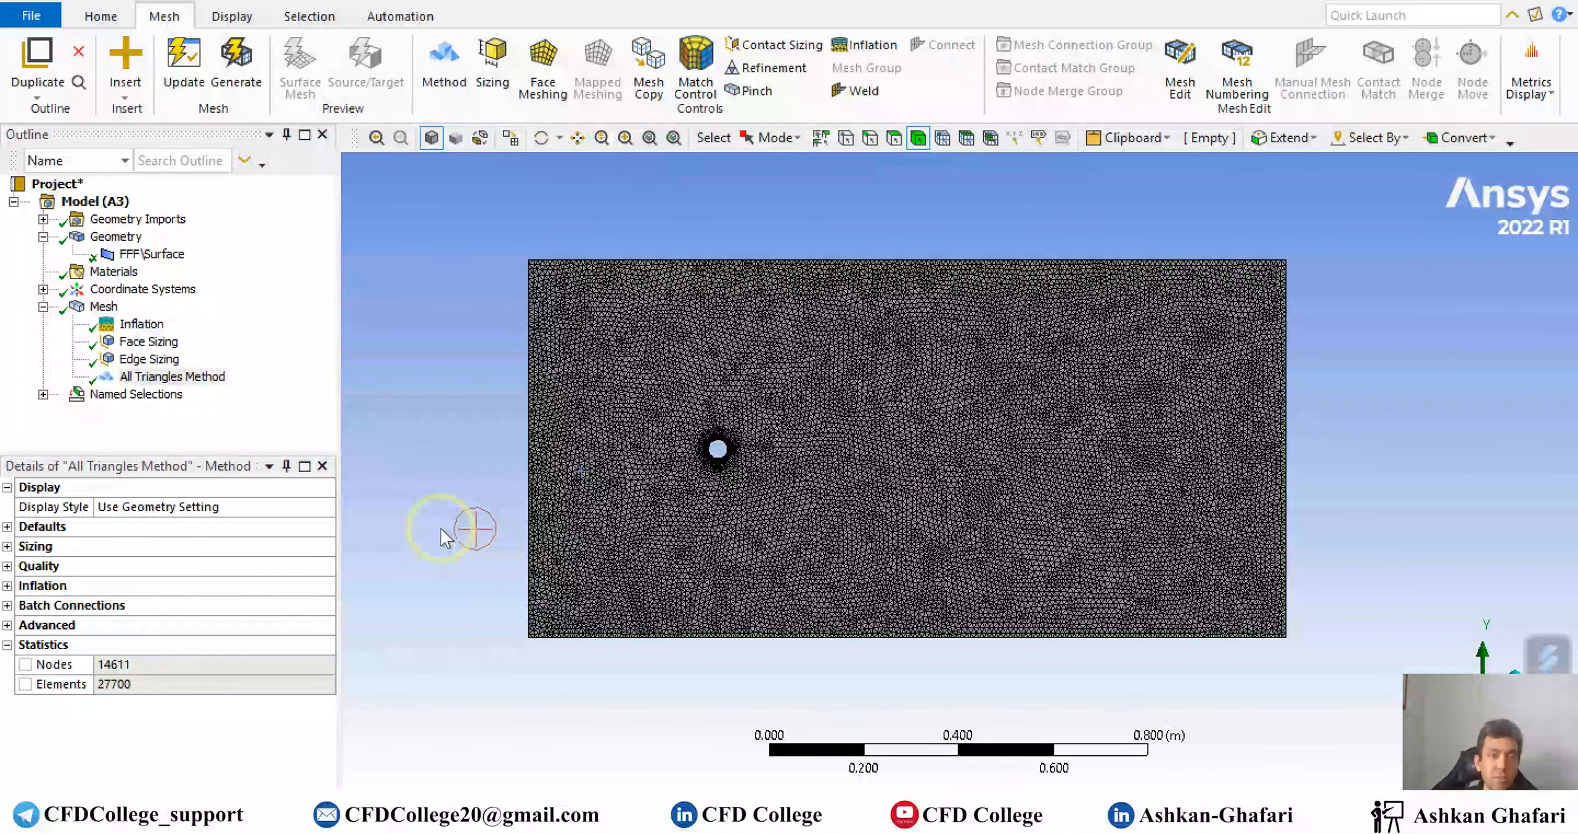
Review the available mesh methods for the body, including MultiZone Quad/Tri, keeping Triangles.
{"action": "right_click", "coordinate": [164, 386]}
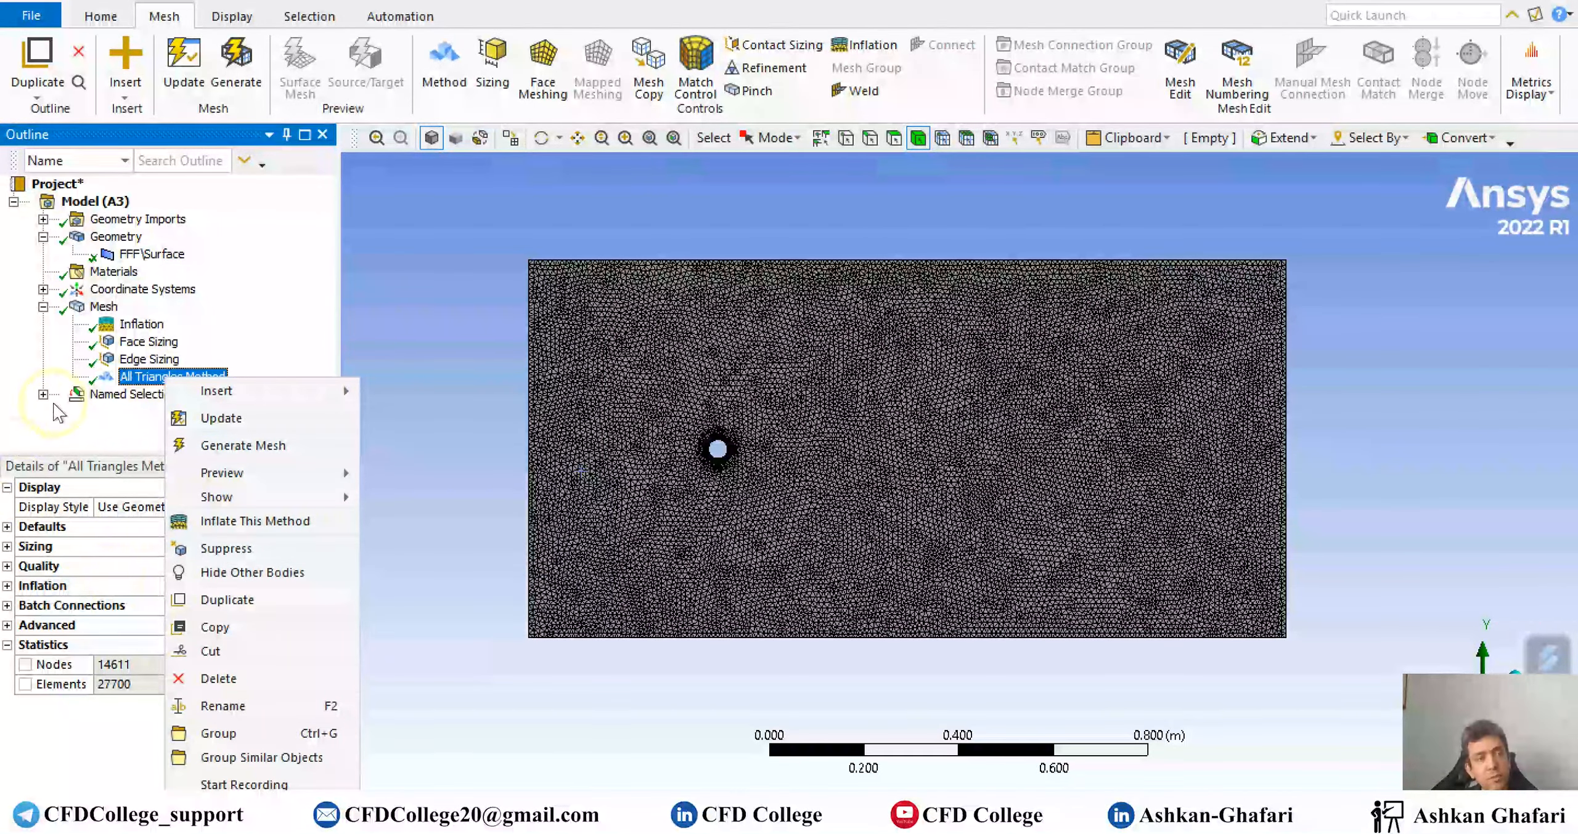
{"action": "left_click", "coordinate": [138, 377]}
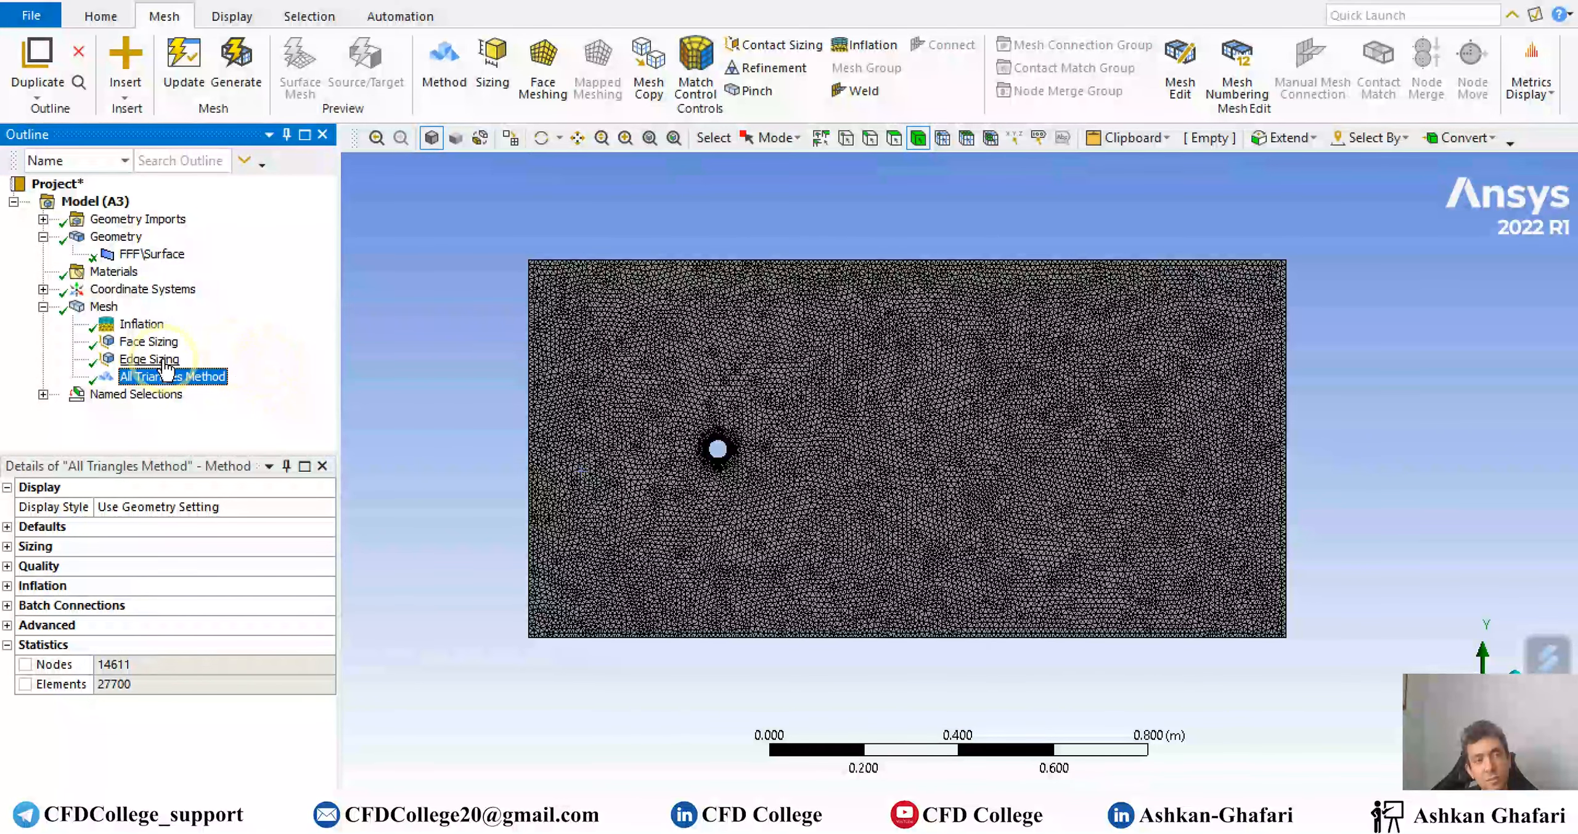
{"action": "left_click", "coordinate": [170, 603]}
{"action": "left_click", "coordinate": [172, 587]}
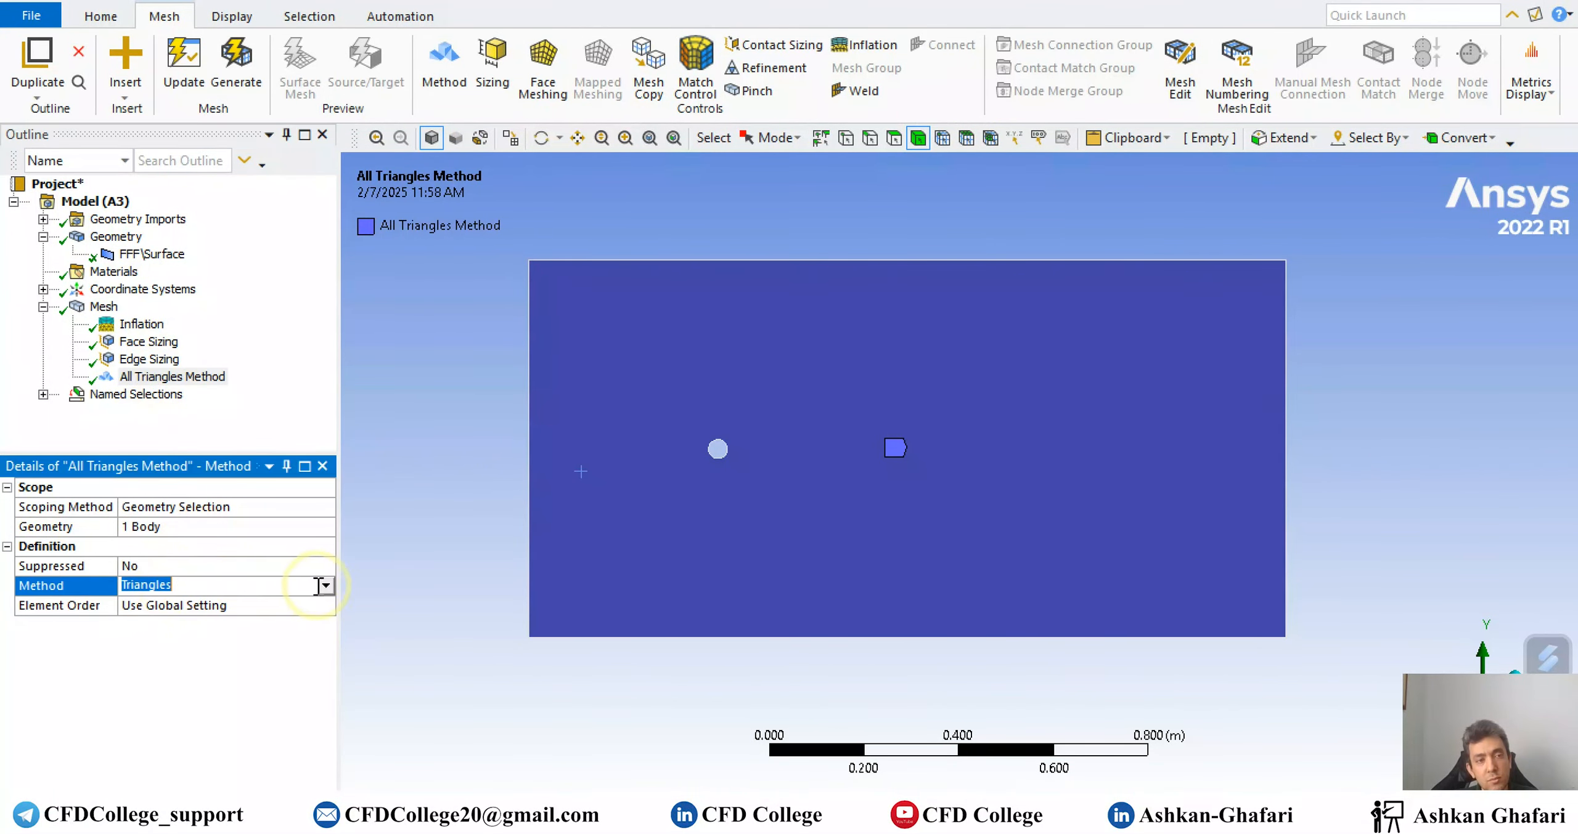
{"action": "left_click", "coordinate": [325, 585]}
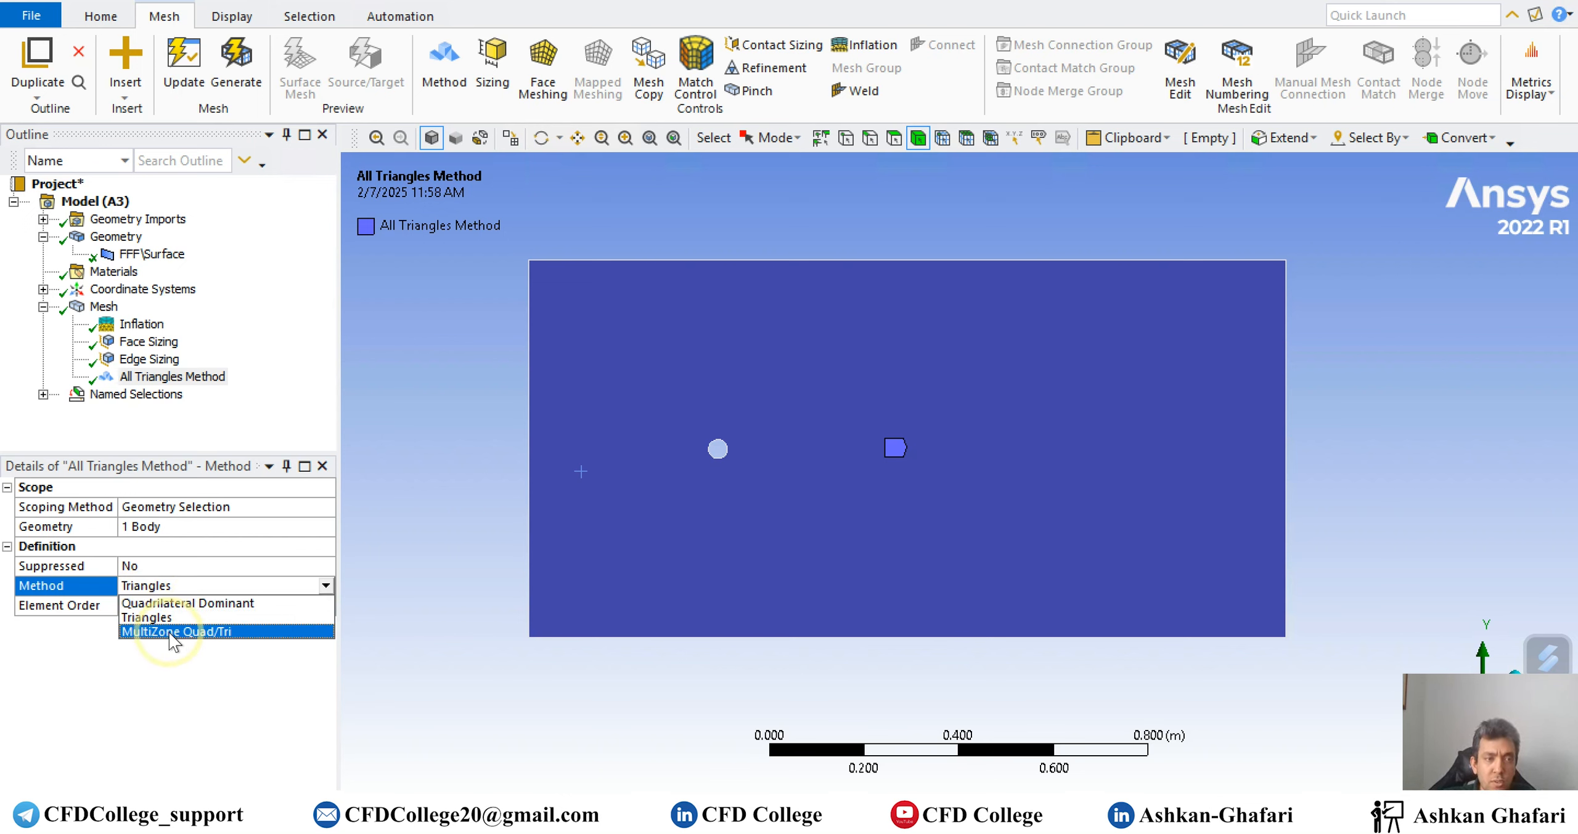
{"action": "left_click", "coordinate": [153, 645]}
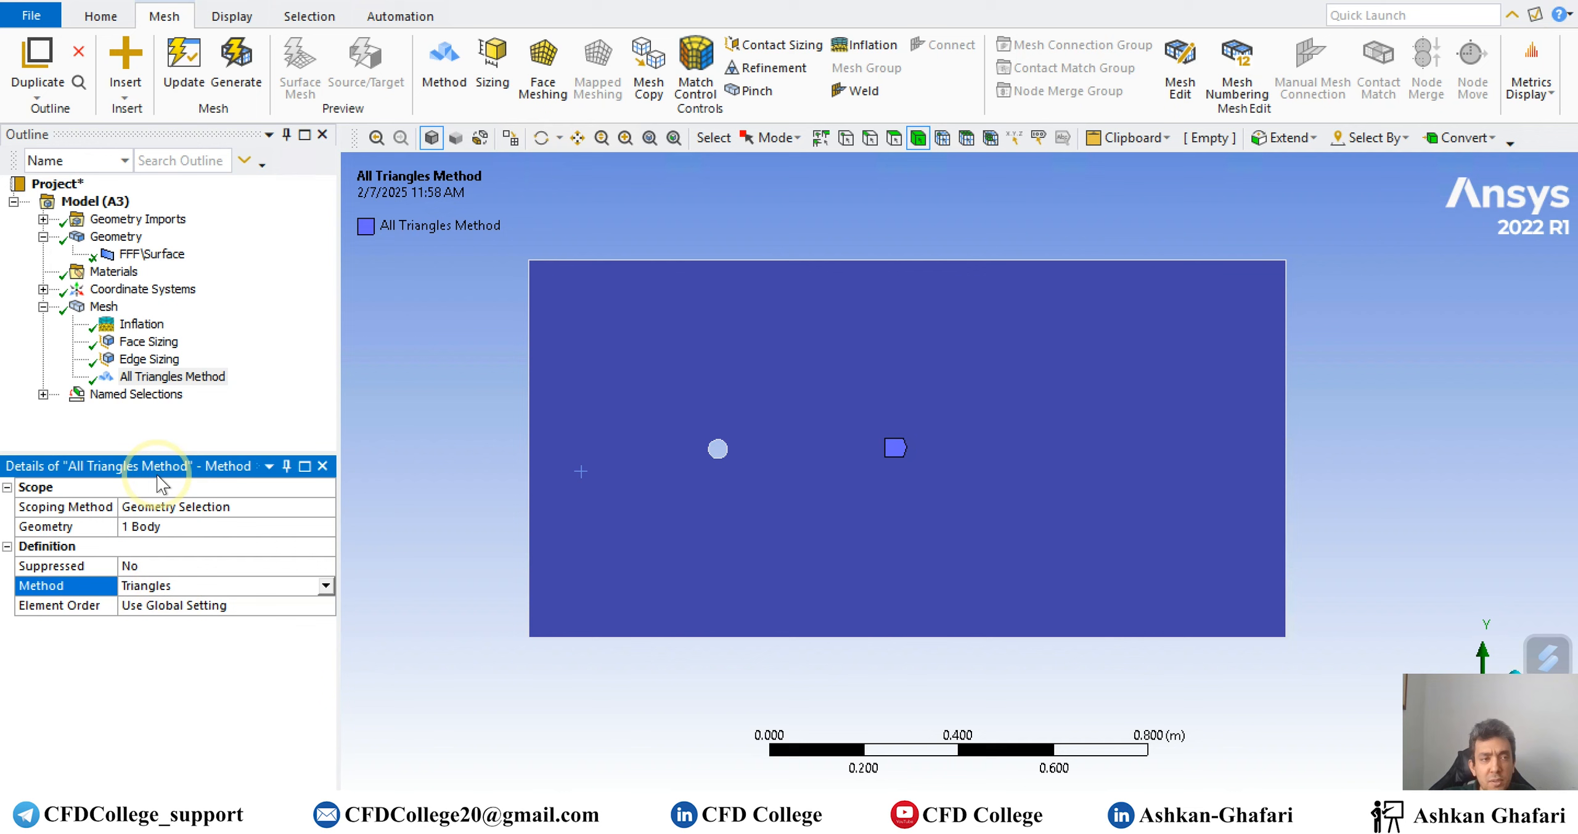
Delete the All Triangles mesh method control, regenerate the mesh with the default method, and fit it in view.
{"action": "right_click", "coordinate": [178, 377]}
{"action": "left_click", "coordinate": [251, 679]}
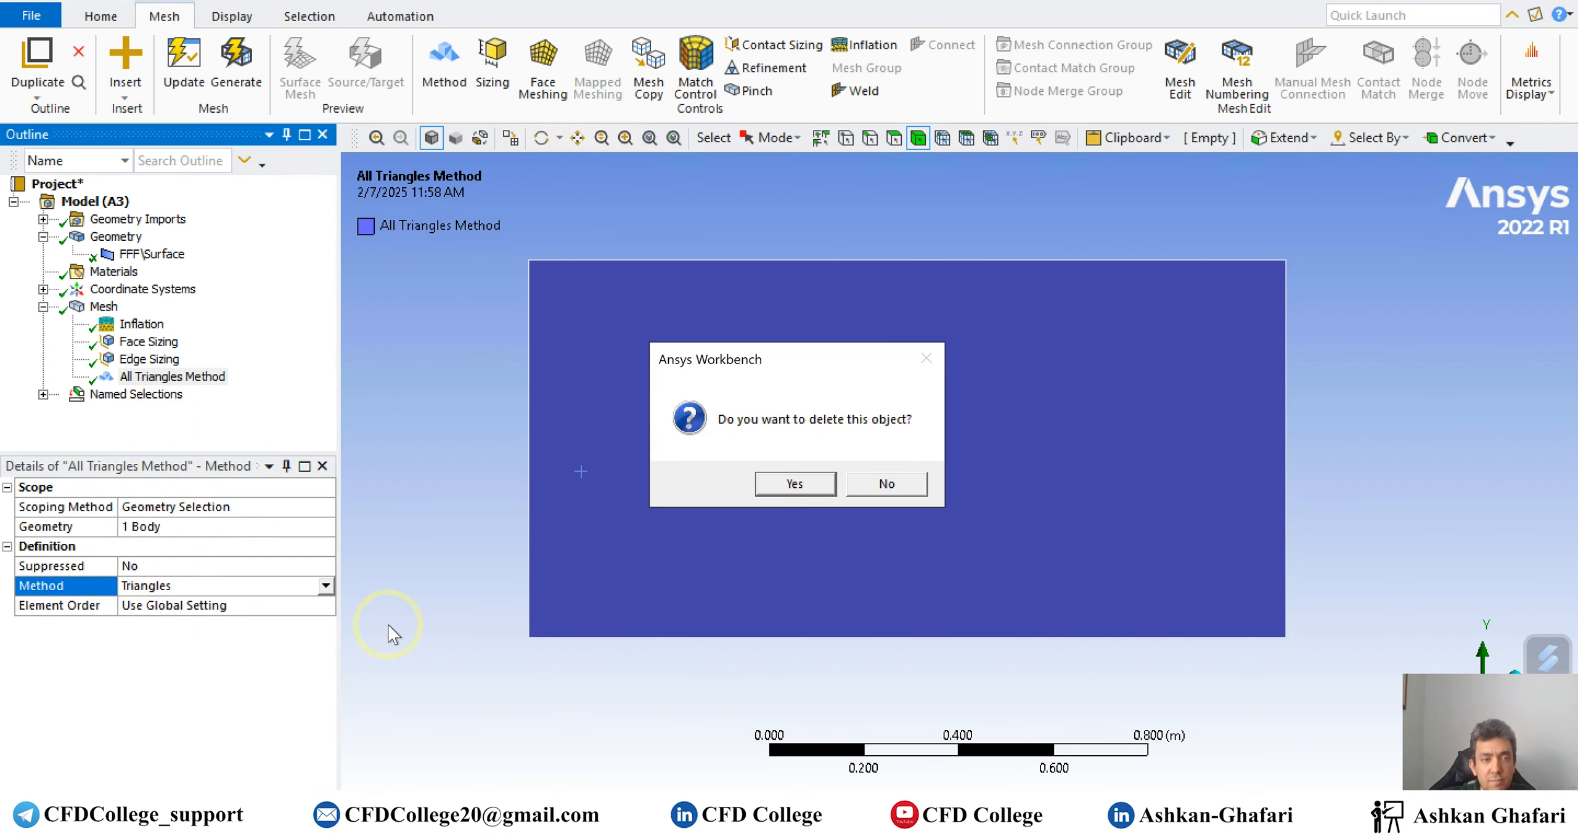
{"action": "left_click", "coordinate": [792, 485]}
{"action": "left_click", "coordinate": [104, 307]}
{"action": "left_click", "coordinate": [241, 73]}
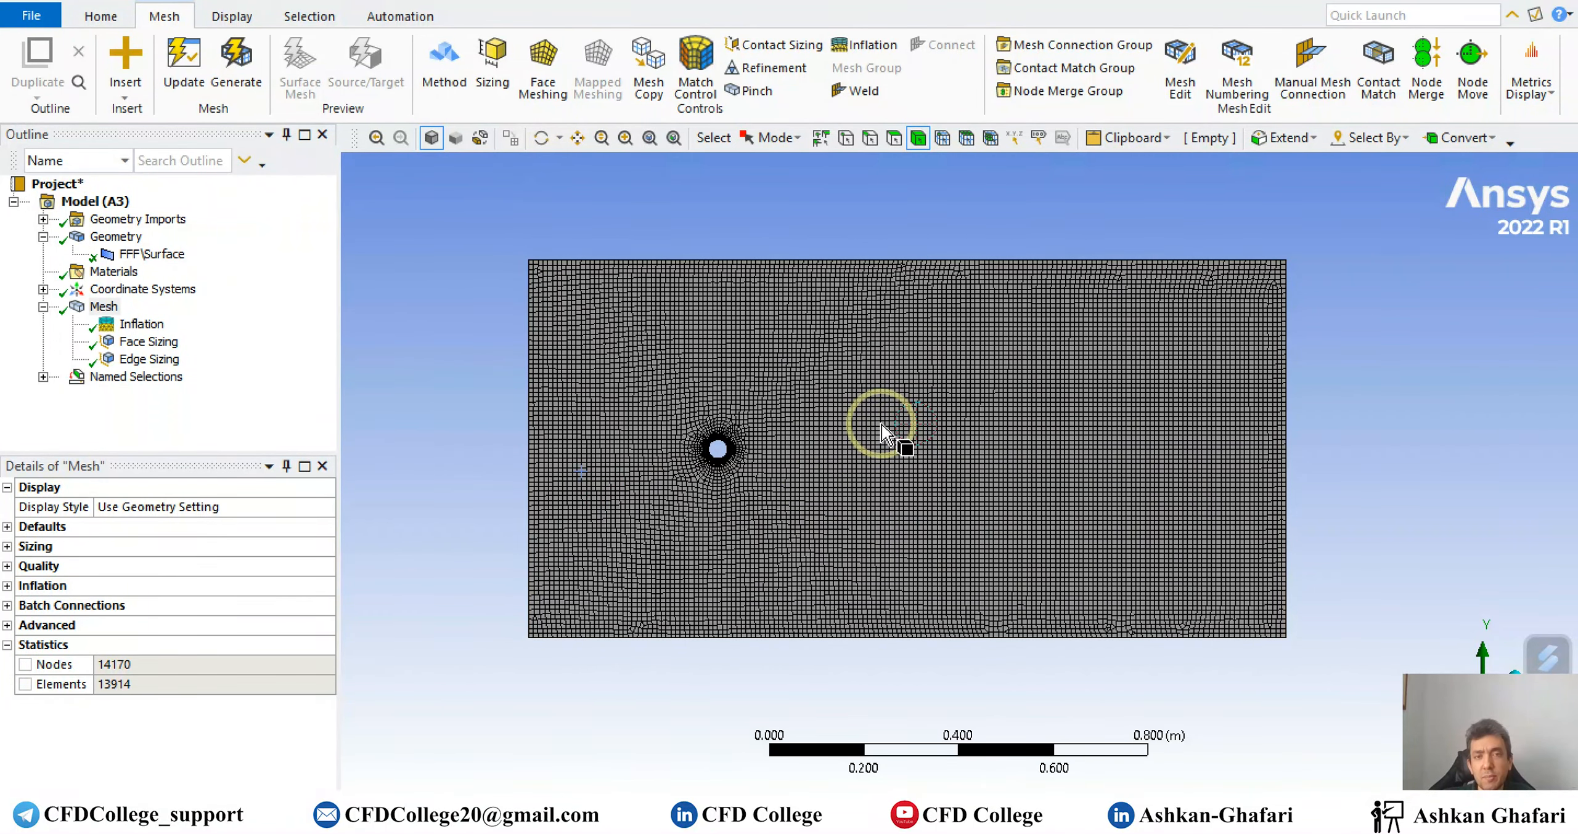
{"action": "scroll", "coordinate": [691, 480], "scroll_direction": "up", "scroll_amount": 5}
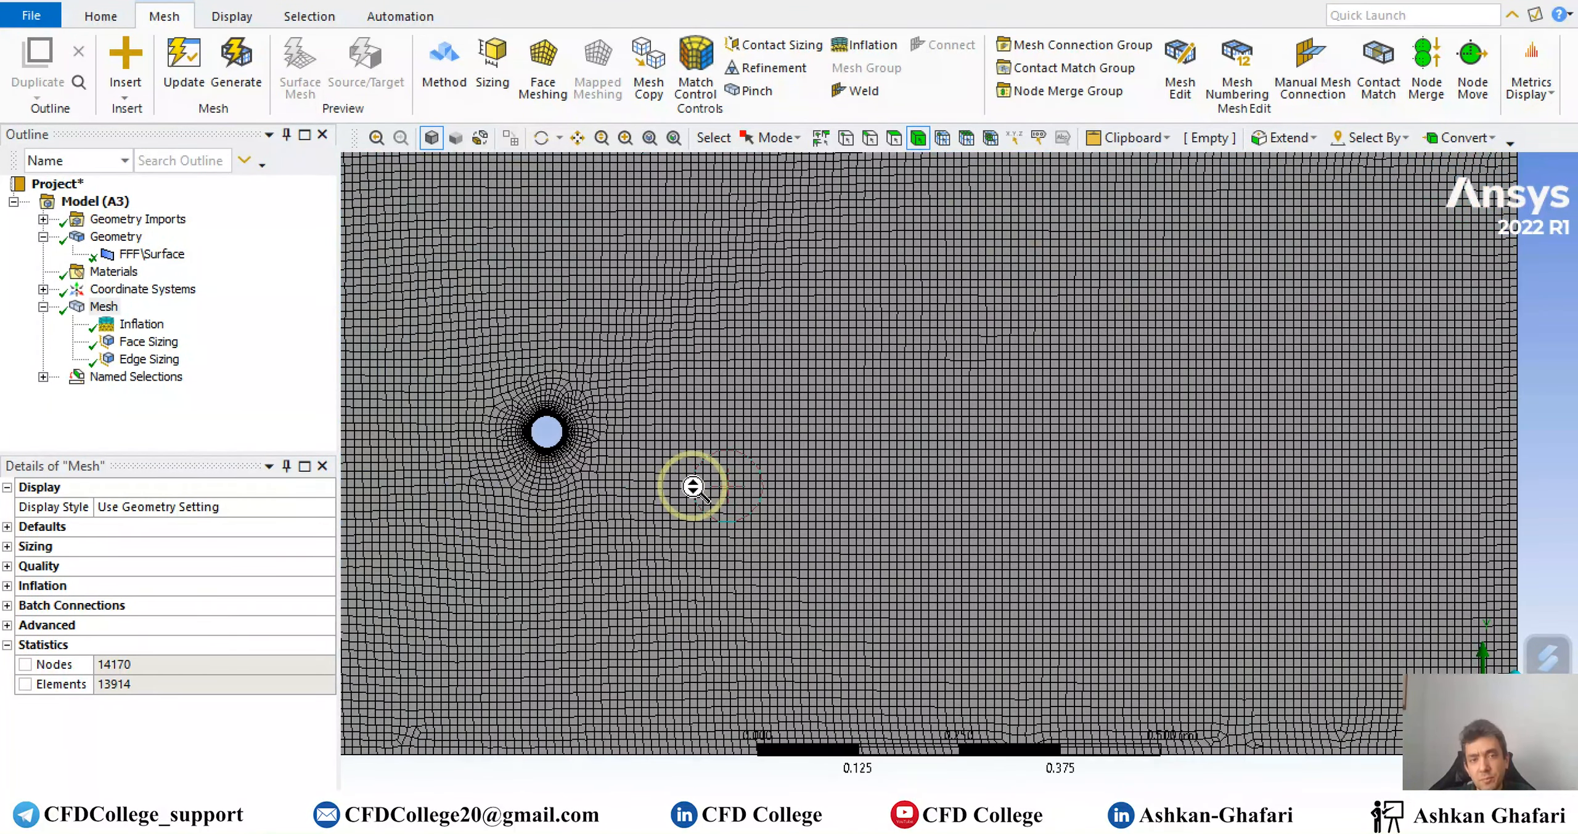
{"action": "key", "text": "F7"}
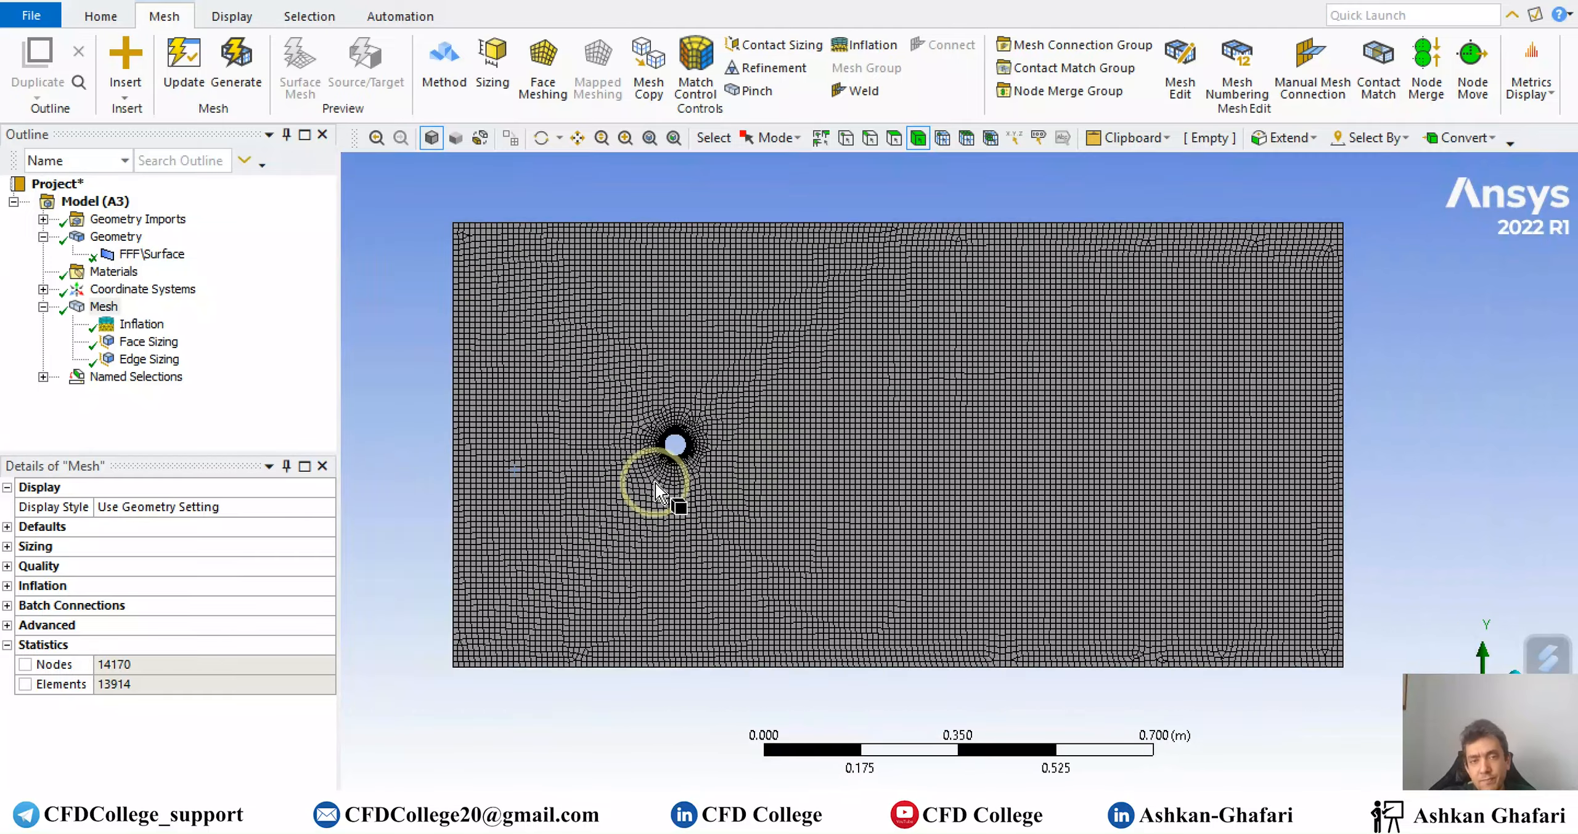
Check which edges belong to the Inlet, Outlet, Side walls and Cylinder named selections.
{"action": "left_click", "coordinate": [43, 377]}
{"action": "left_click", "coordinate": [131, 377]}
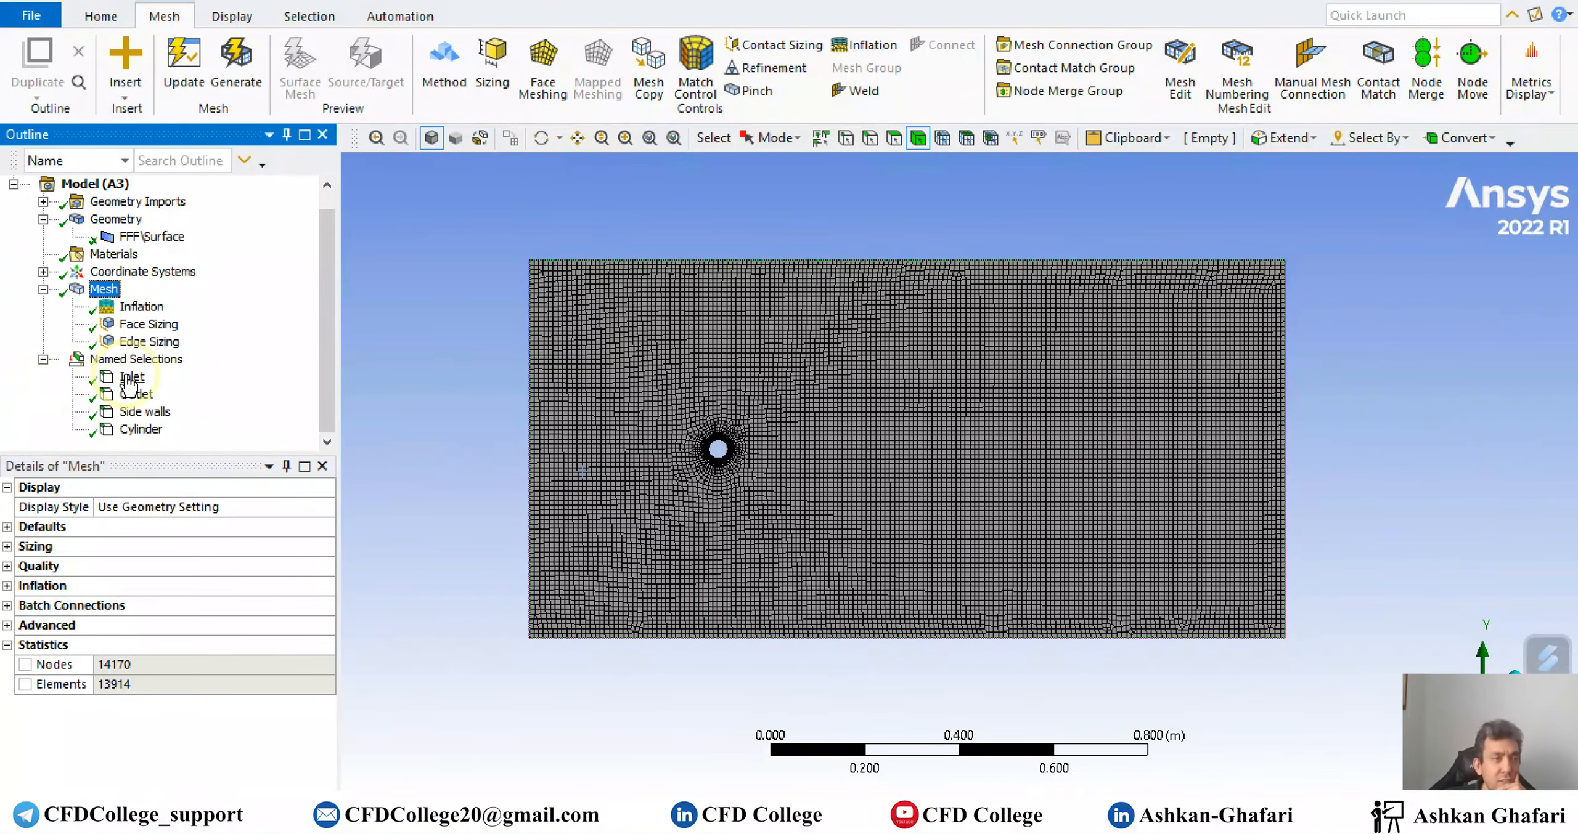
{"action": "left_click", "coordinate": [135, 394]}
{"action": "left_click", "coordinate": [133, 411]}
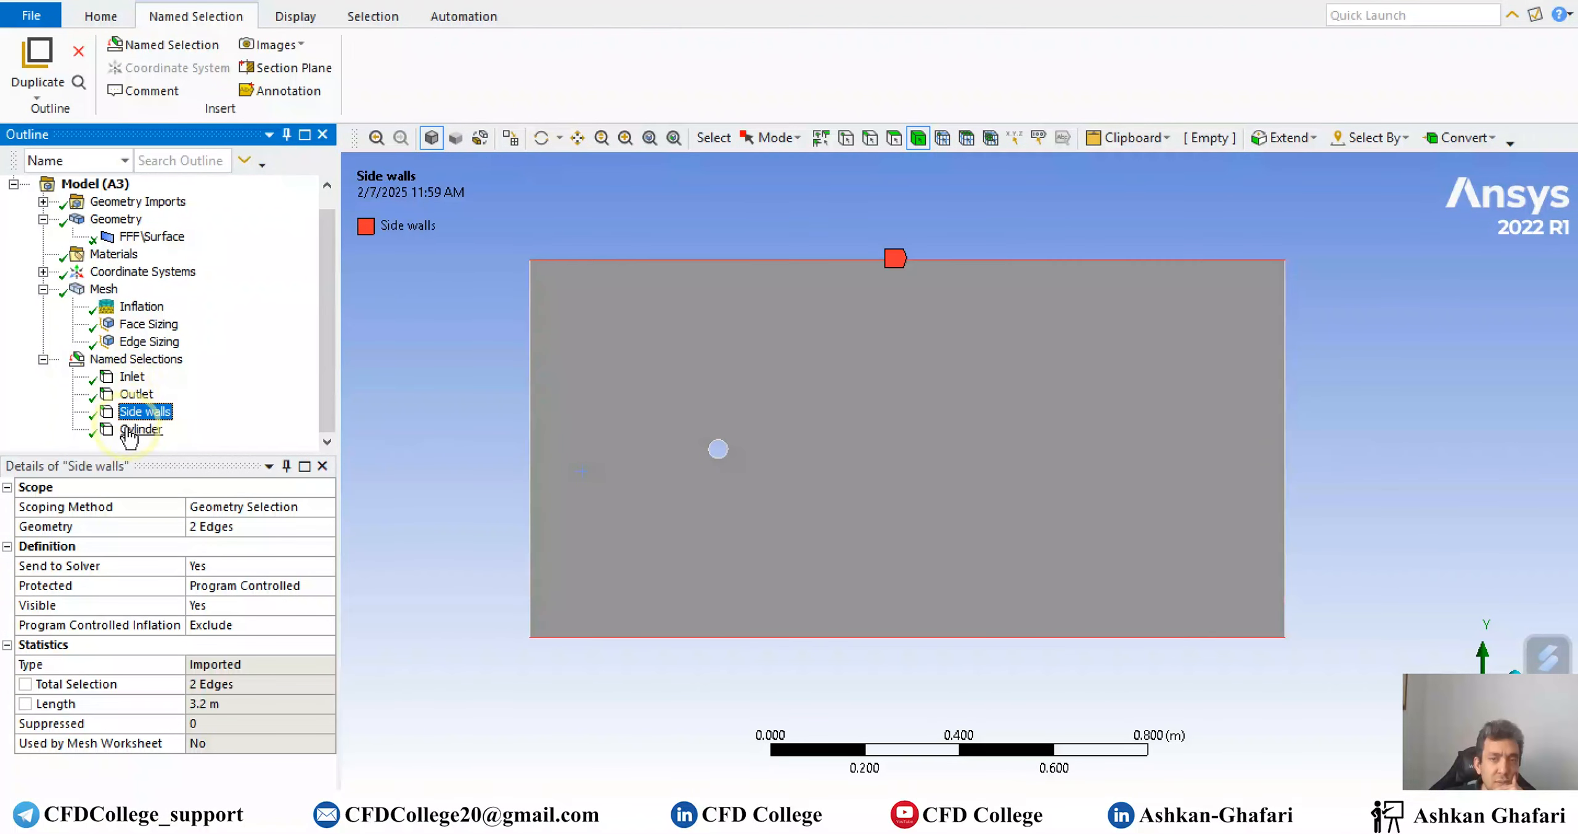
{"action": "left_click", "coordinate": [131, 430]}
{"action": "left_click", "coordinate": [425, 511]}
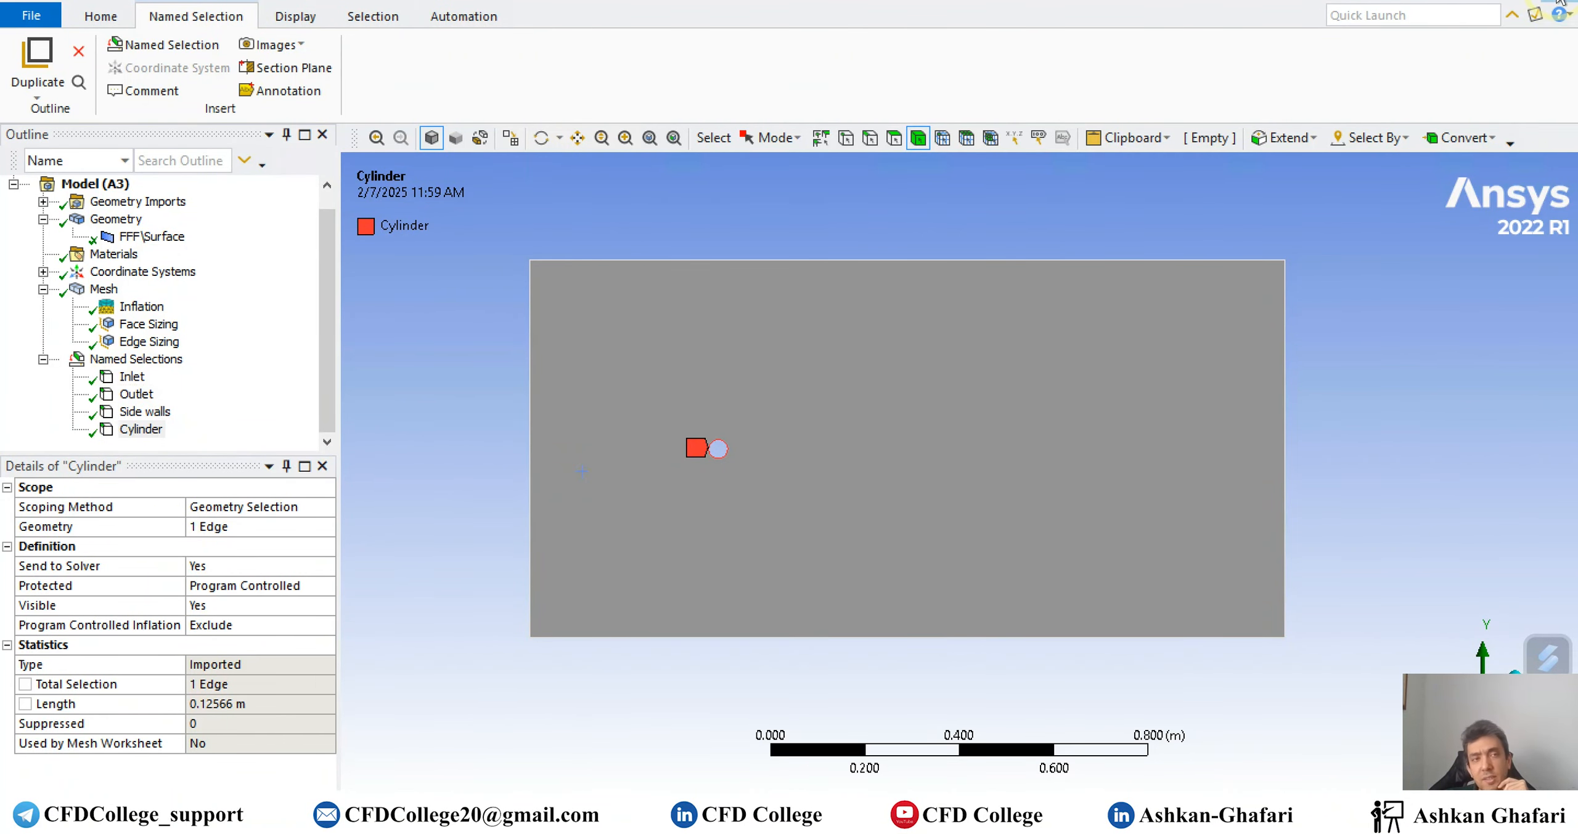
Switch to the Workbench project schematic and update the Mesh cell of the Fluid Flow (Fluent) system.
{"action": "key", "text": "alt+Tab"}
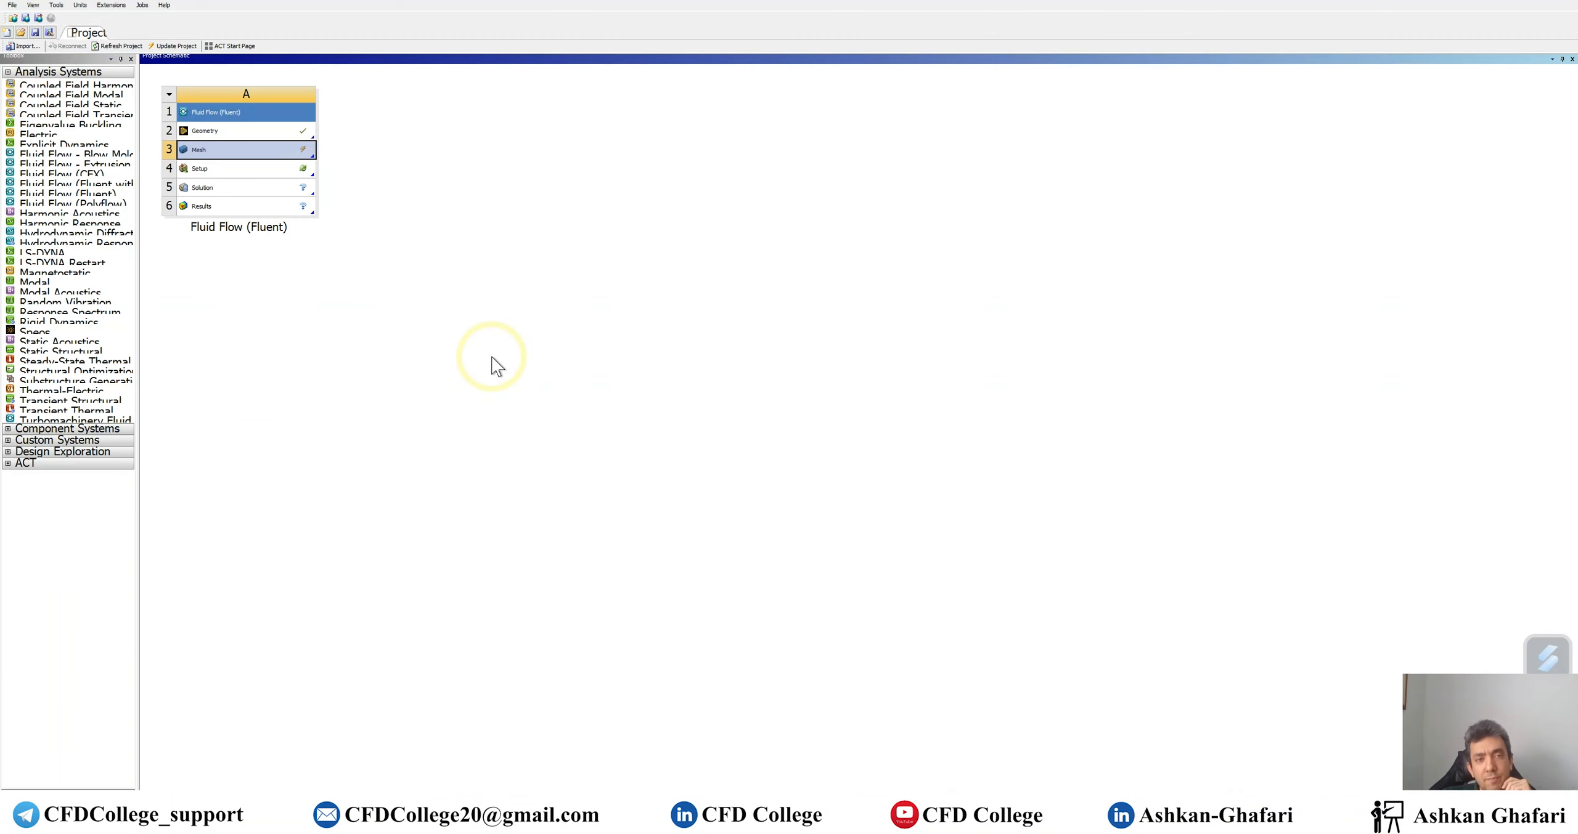
{"action": "right_click", "coordinate": [270, 151]}
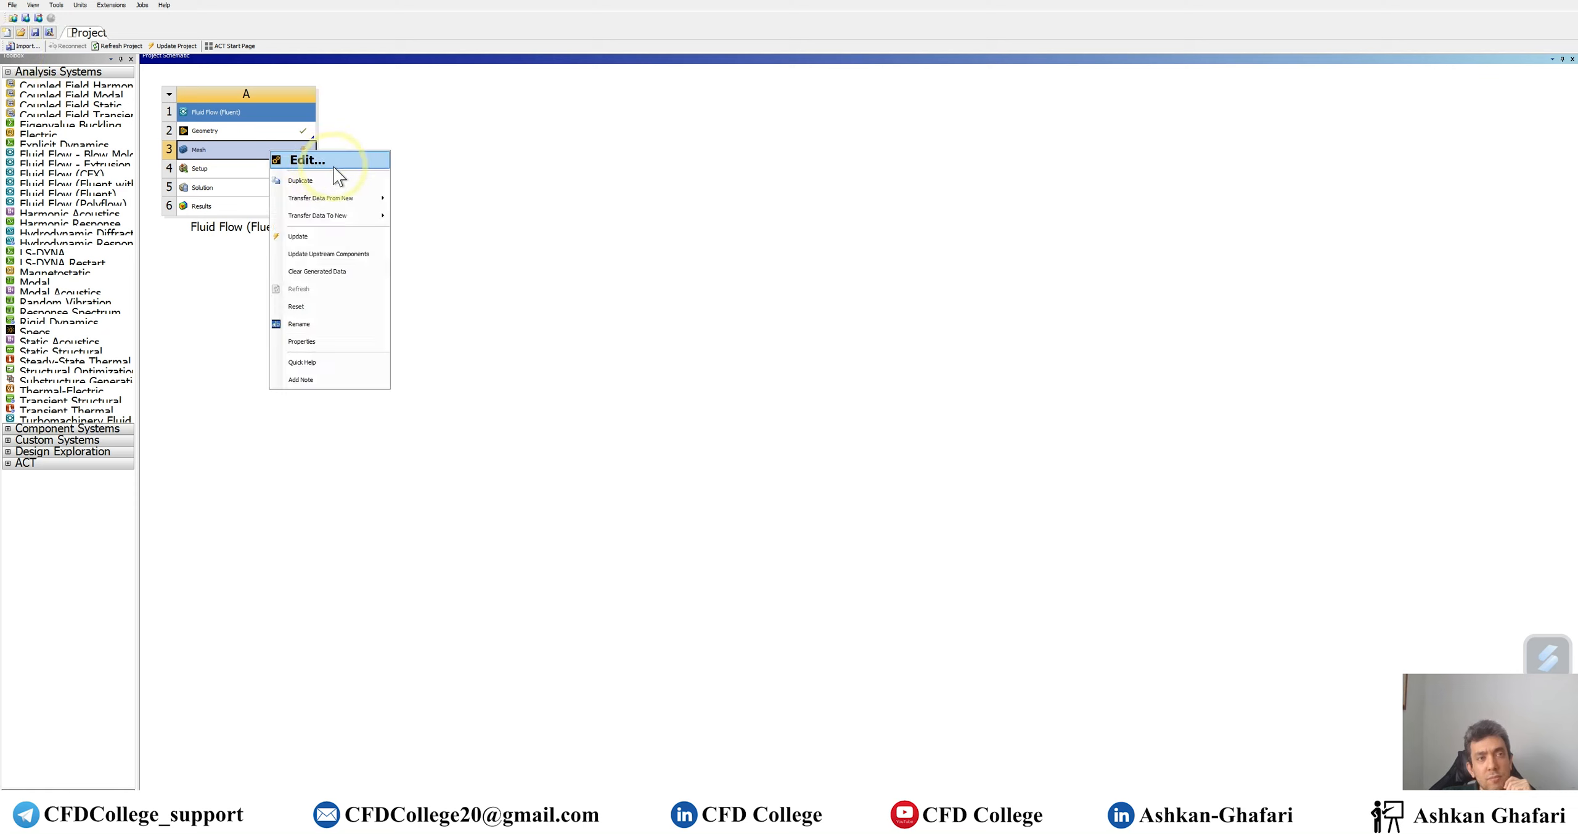
{"action": "left_click", "coordinate": [297, 236]}
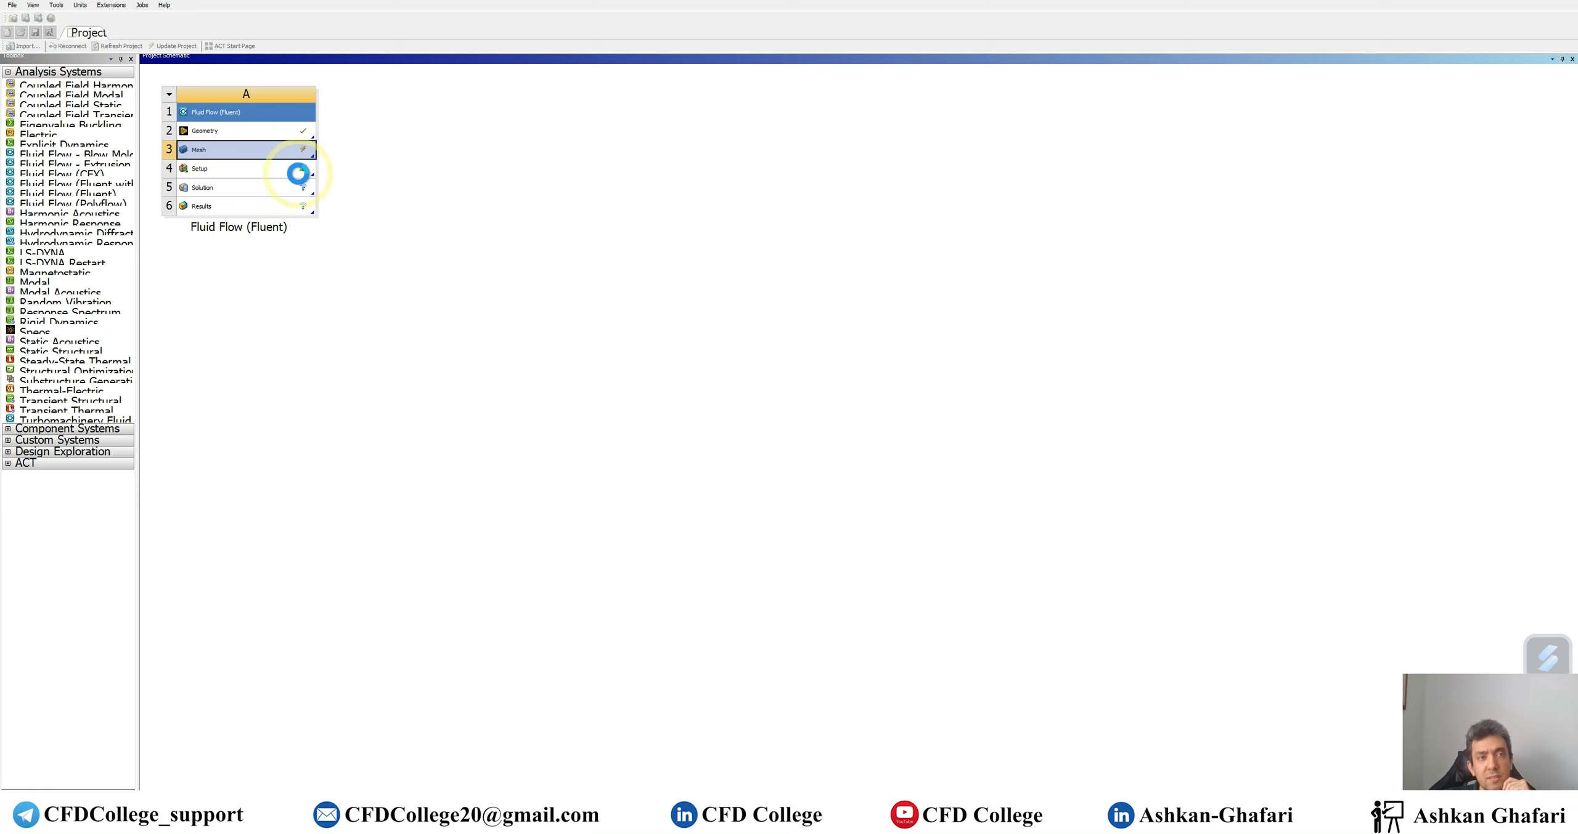
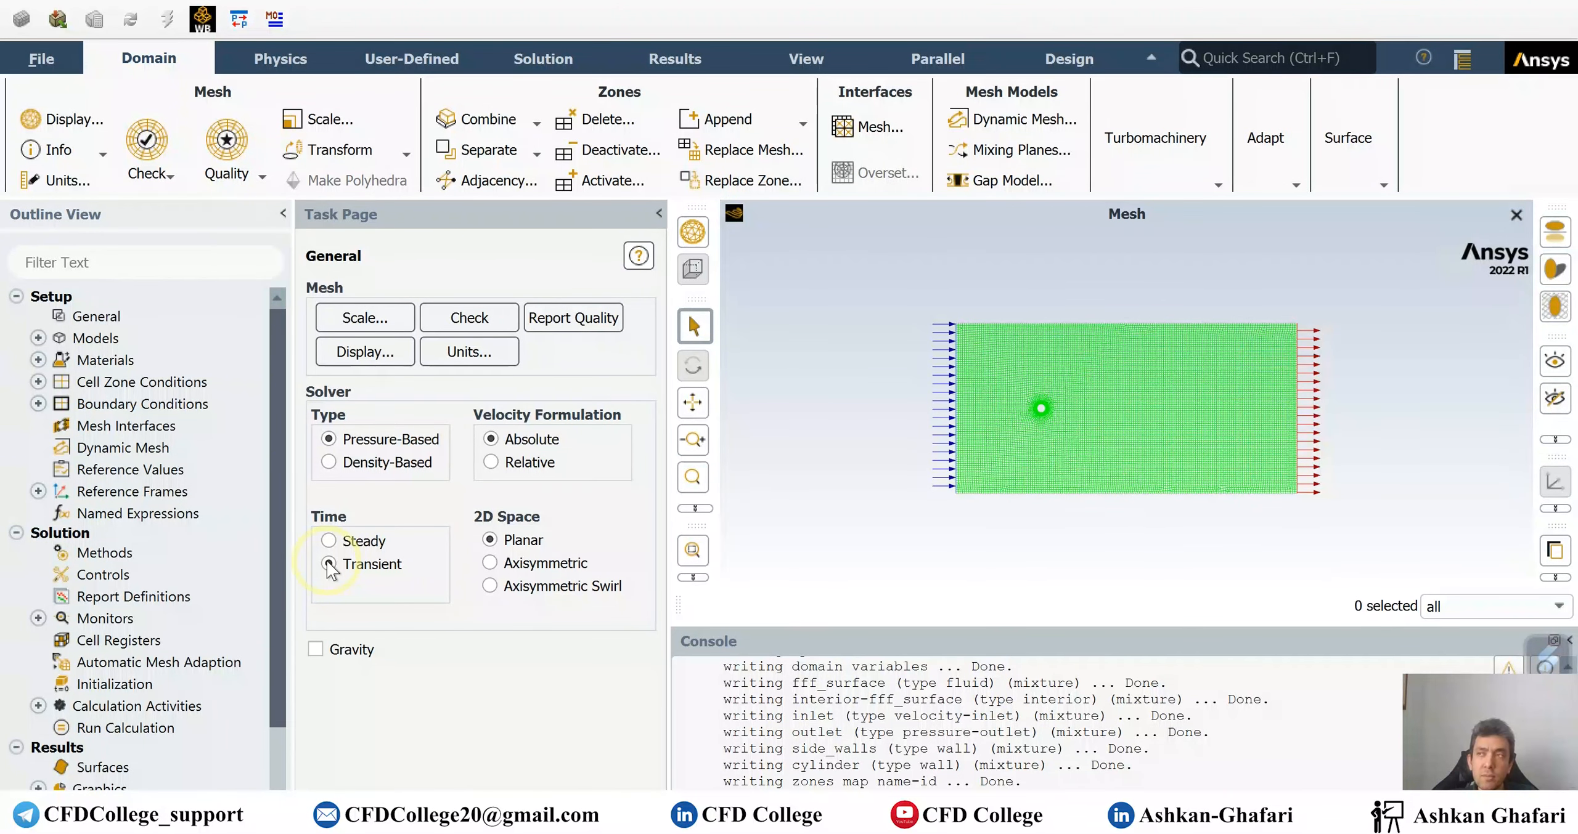
Set the solver's time formulation to Steady.
{"action": "left_click", "coordinate": [330, 543]}
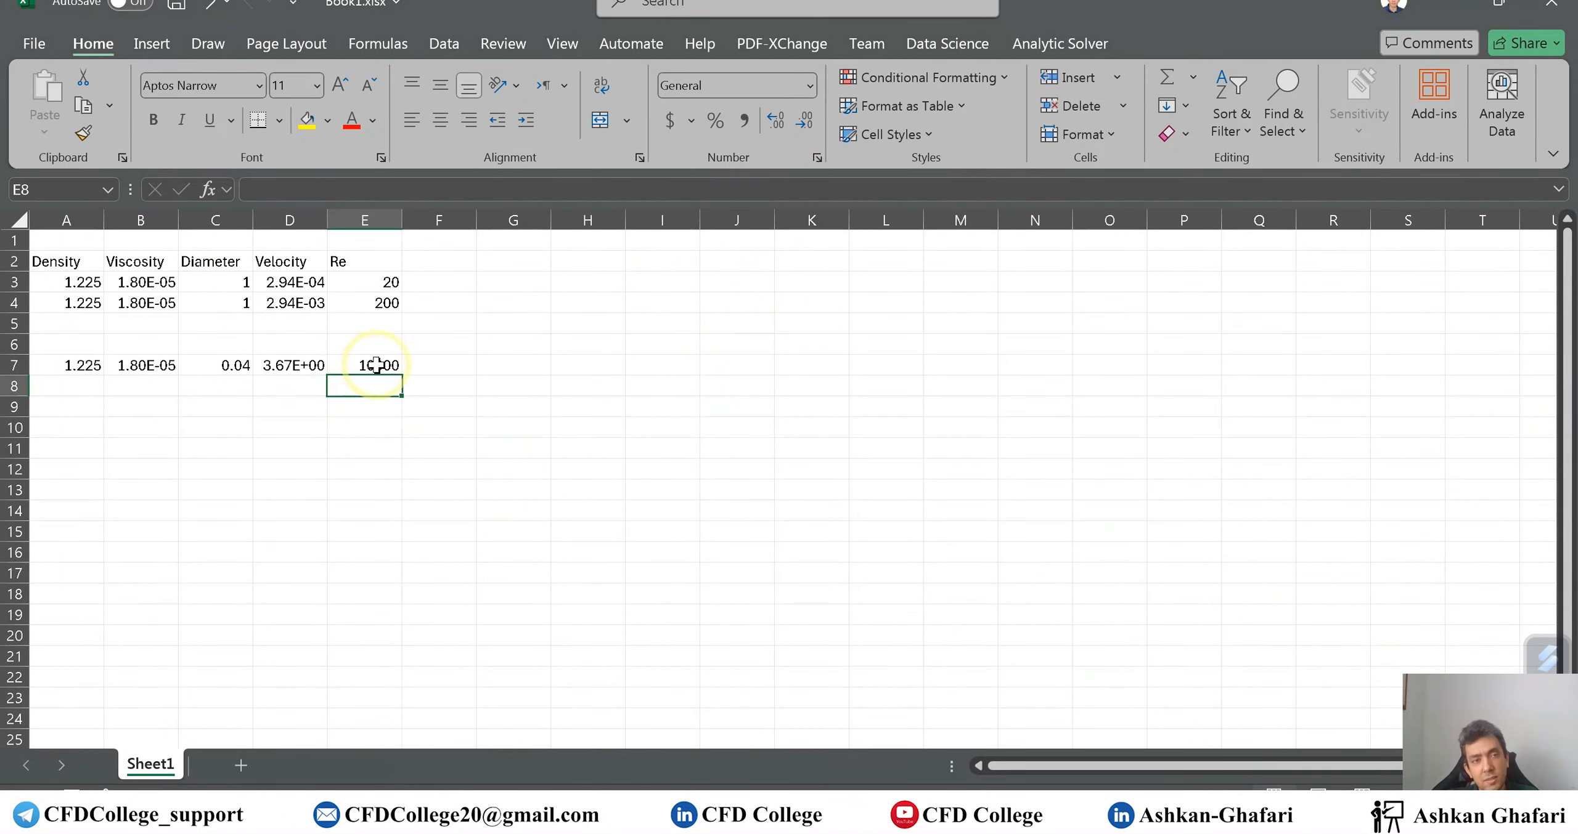
In the Excel workbook, copy the flow data from row 7 into row 6 and set the copied row's Re to 20.
{"action": "left_click_drag", "start_coordinate": [373, 365], "coordinate": [74, 380]}
{"action": "key", "text": "ctrl+c"}
{"action": "left_click", "coordinate": [69, 345]}
{"action": "key", "text": "ctrl+v"}
{"action": "key", "text": "Escape"}
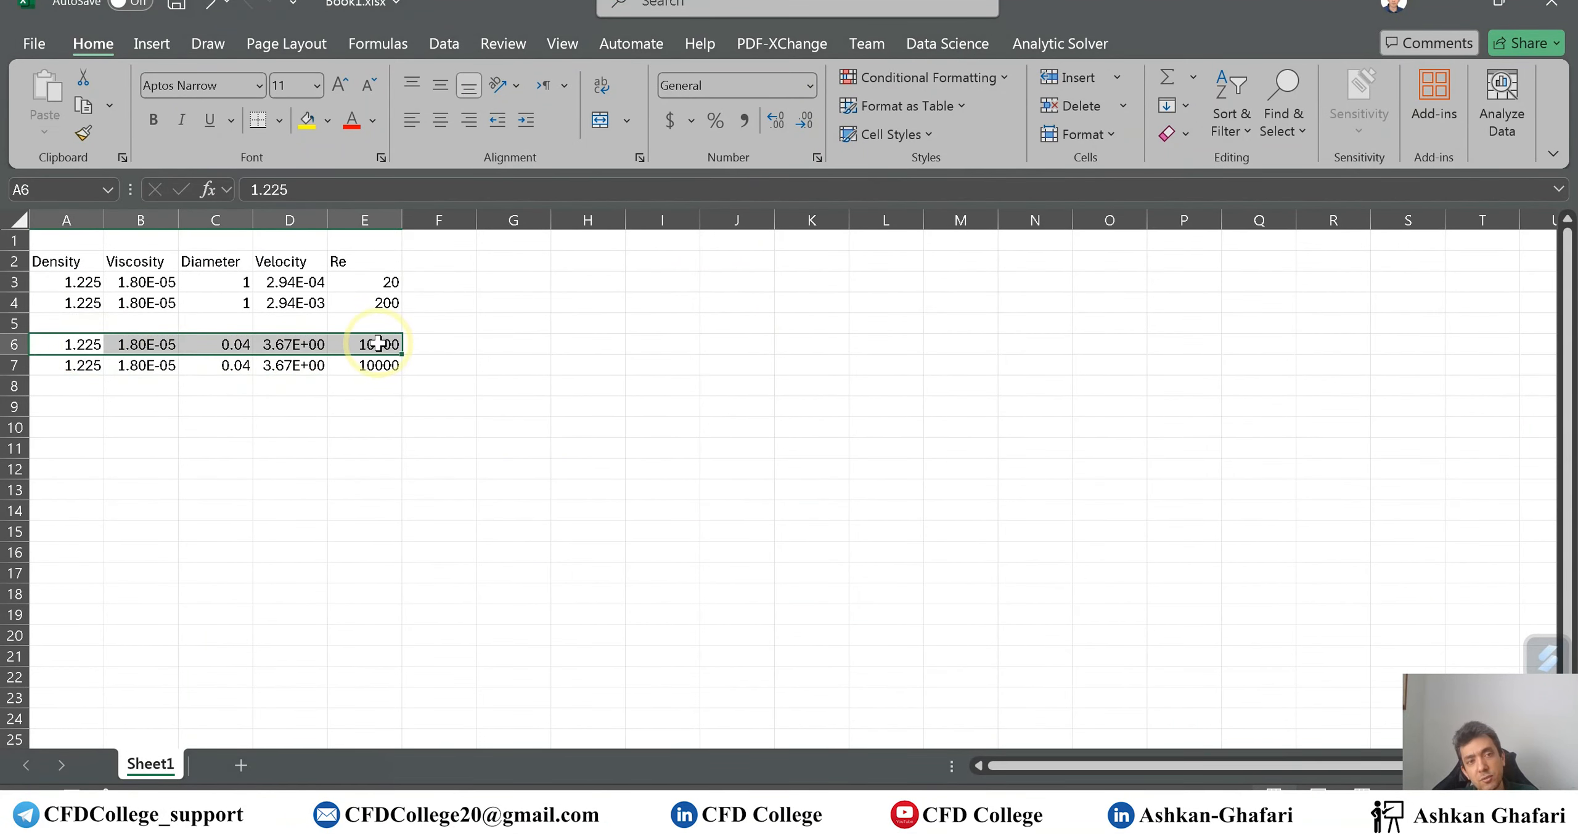
{"action": "left_click", "coordinate": [378, 343]}
{"action": "type", "text": "2"}
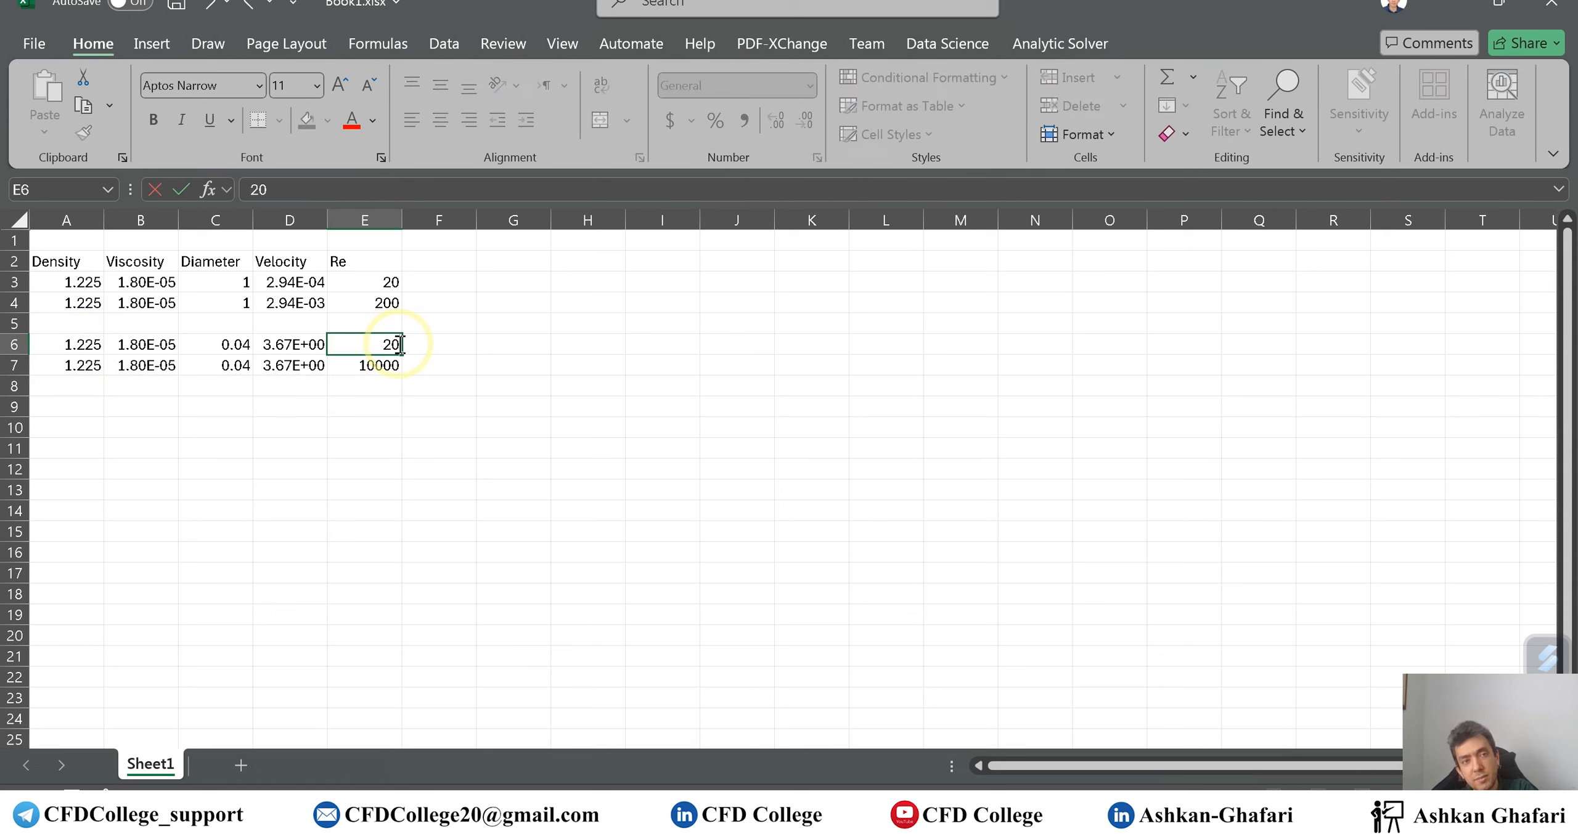
{"action": "type", "text": "0"}
{"action": "key", "text": "Return"}
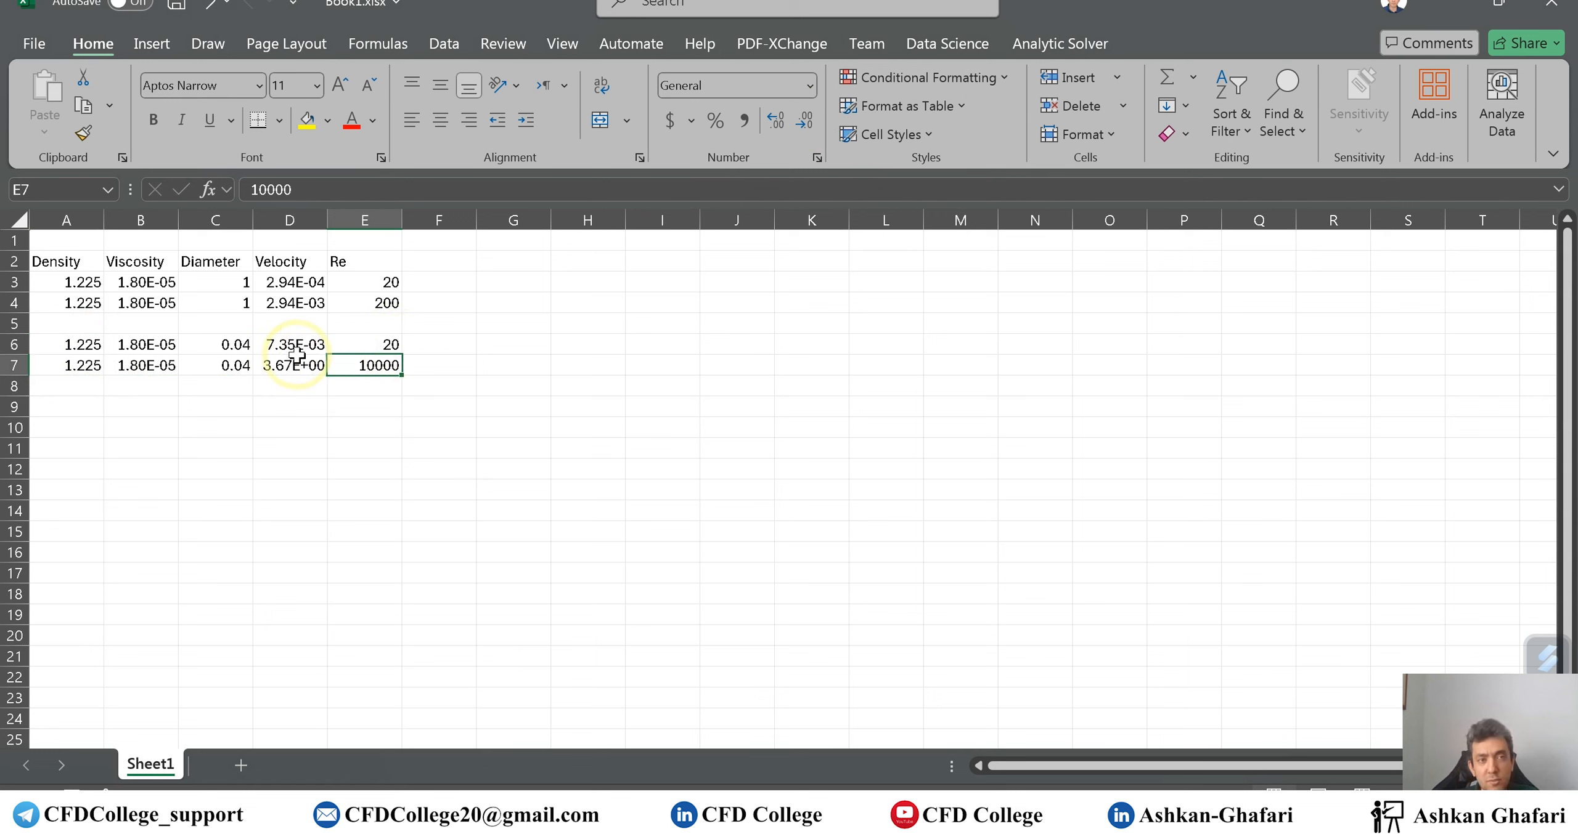
{"action": "left_click", "coordinate": [413, 347]}
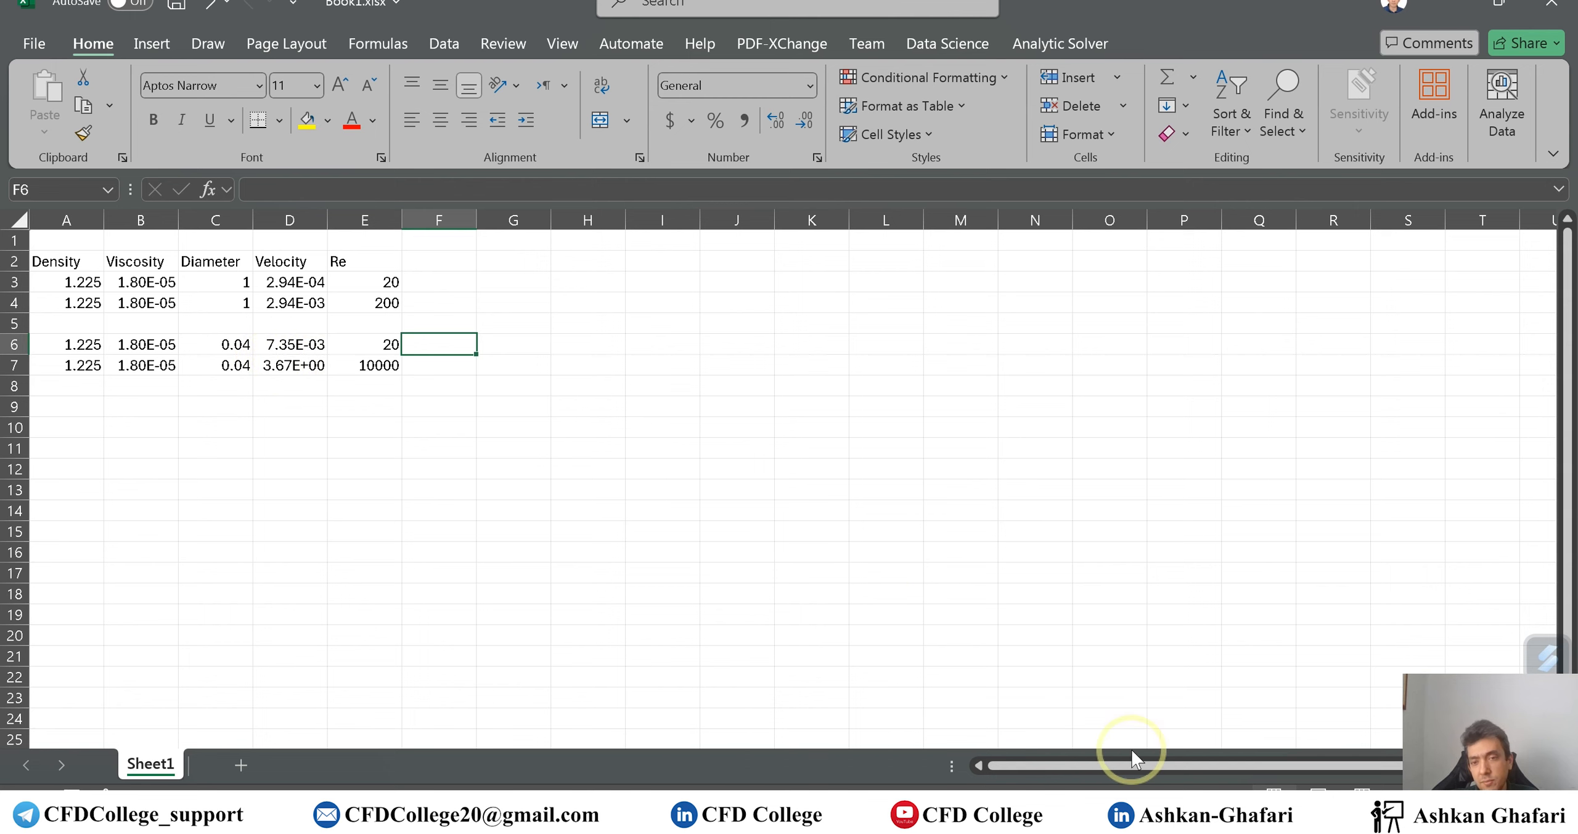
Switch back to Fluent and change the viscous model to Laminar.
{"action": "left_click", "coordinate": [923, 813]}
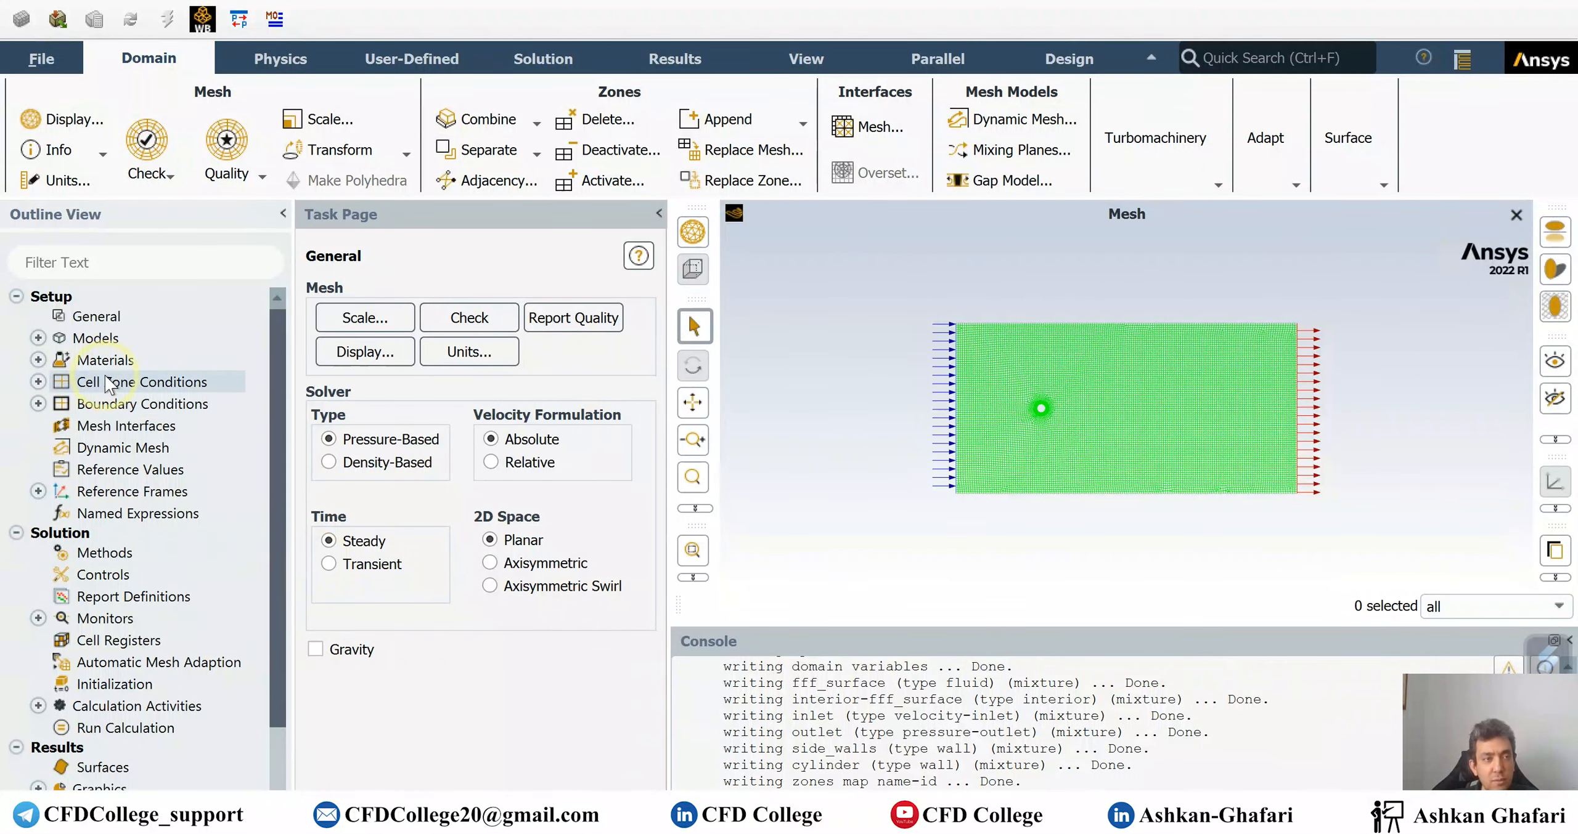
{"action": "left_click", "coordinate": [39, 340]}
{"action": "left_click", "coordinate": [38, 339]}
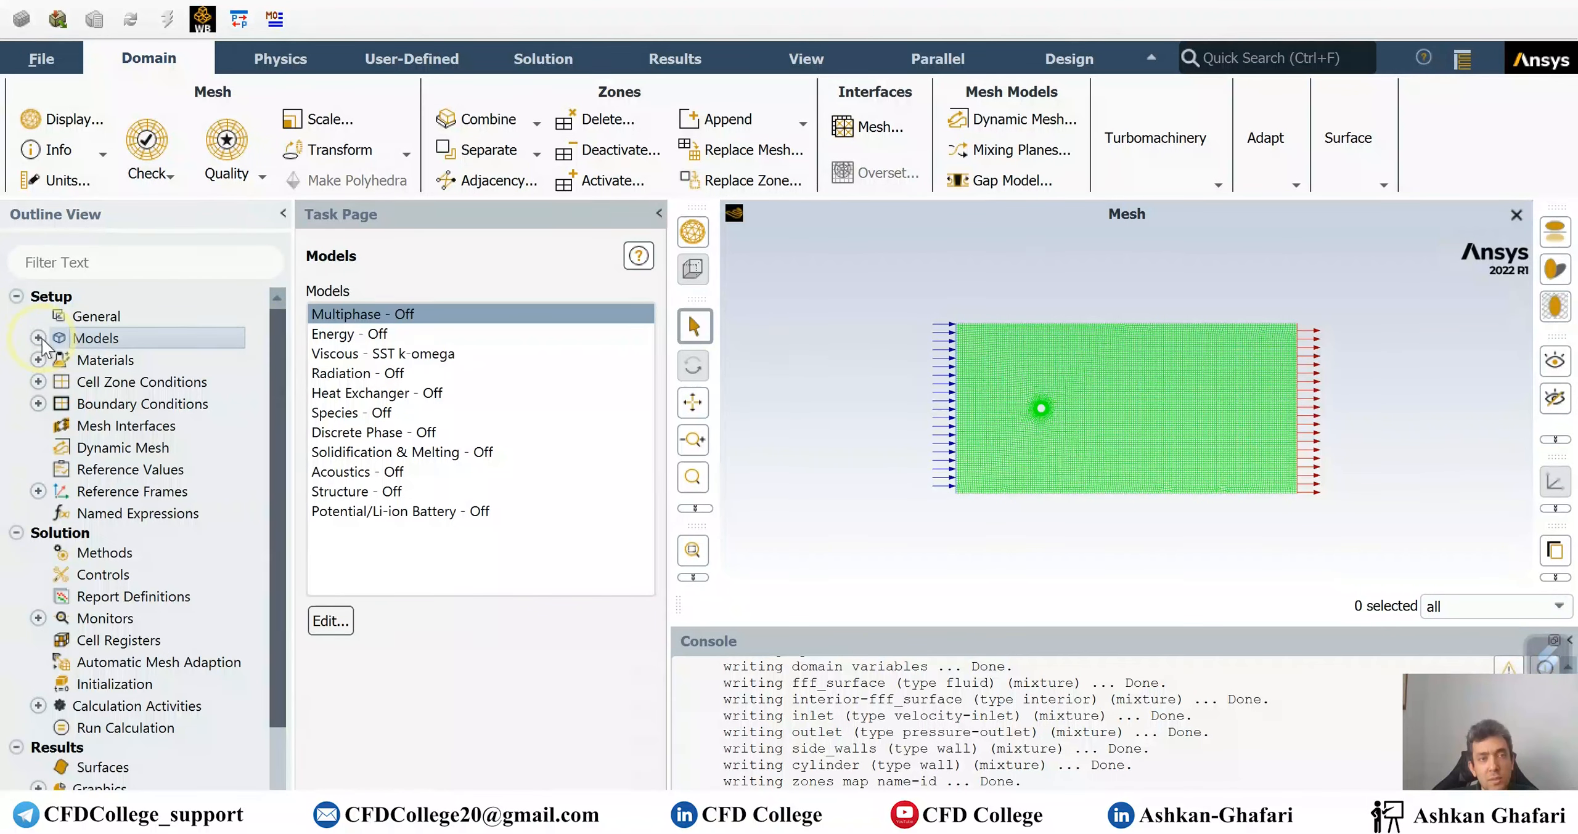
{"action": "left_click", "coordinate": [387, 355]}
{"action": "double_click", "coordinate": [386, 354]}
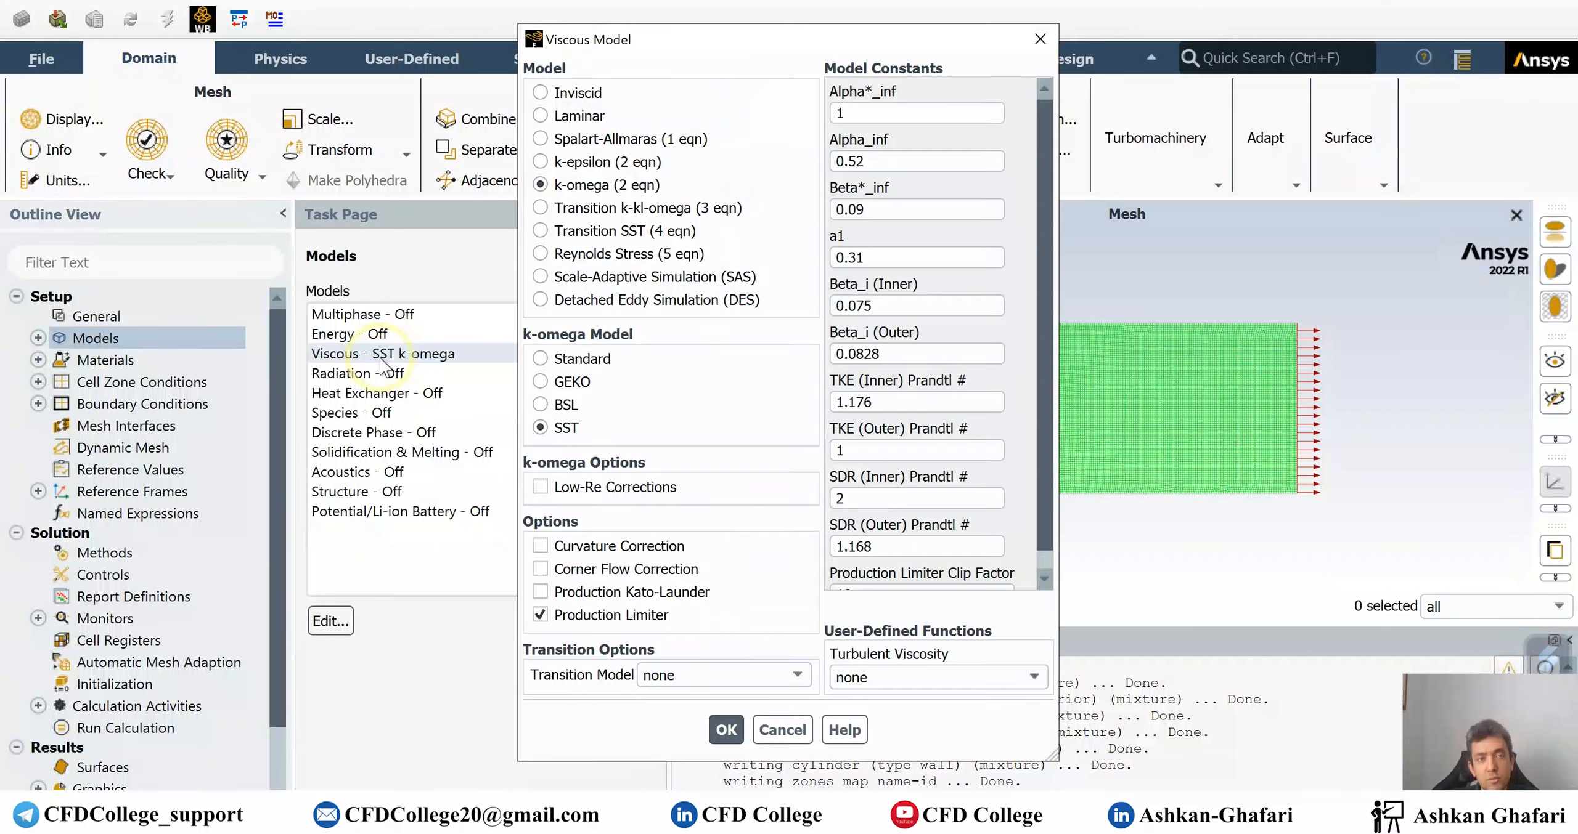
{"action": "left_click", "coordinate": [558, 116]}
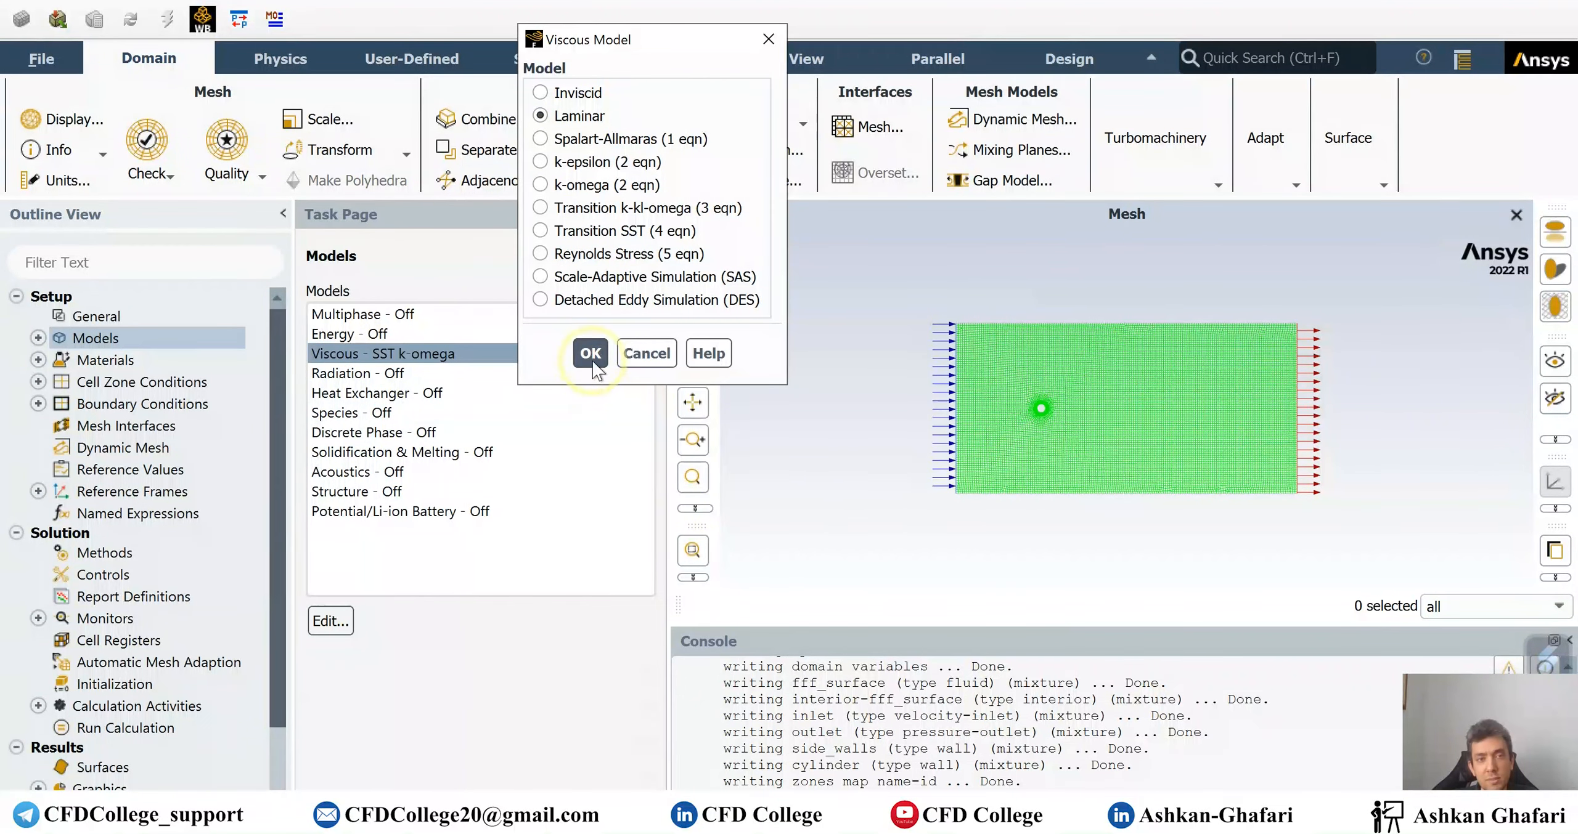
{"action": "left_click", "coordinate": [590, 353]}
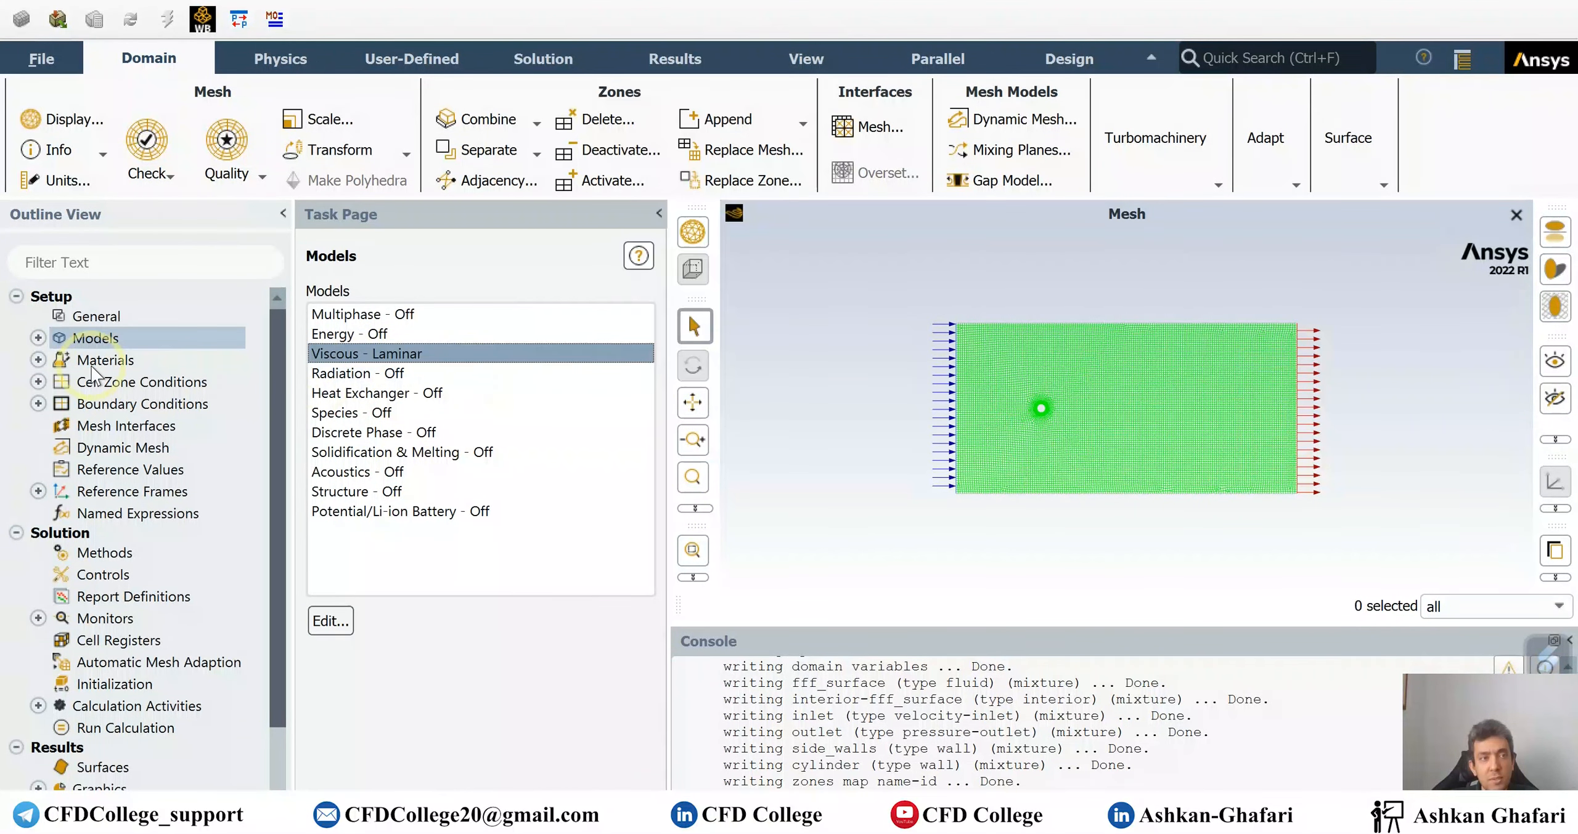
Set the viscosity of the fluid material air to 1.8e-05 kg/(m s) and apply the change.
{"action": "double_click", "coordinate": [142, 364]}
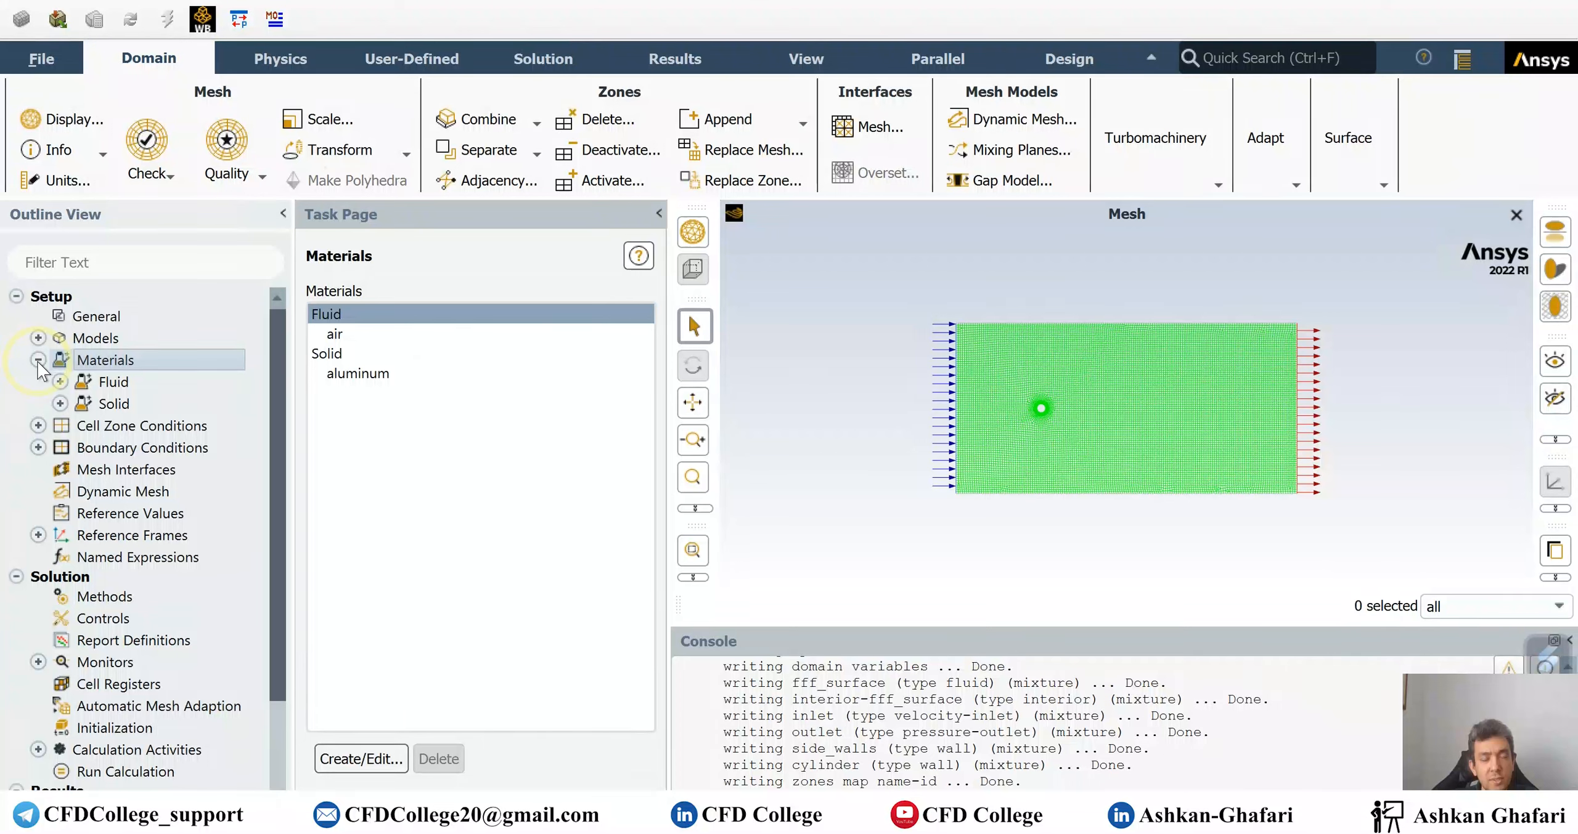
{"action": "double_click", "coordinate": [345, 338]}
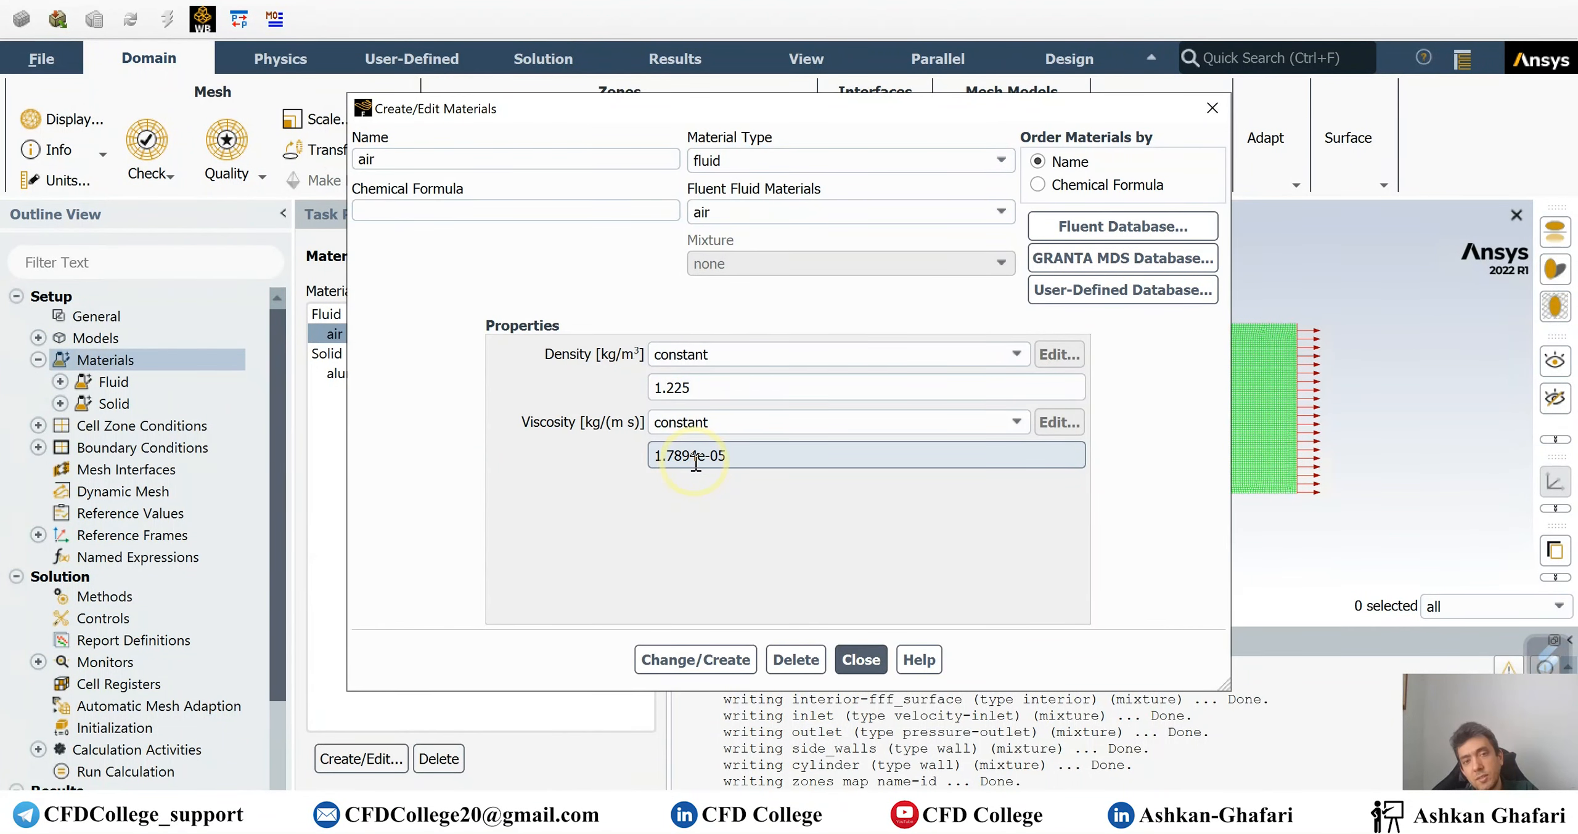
{"action": "left_click", "coordinate": [695, 660]}
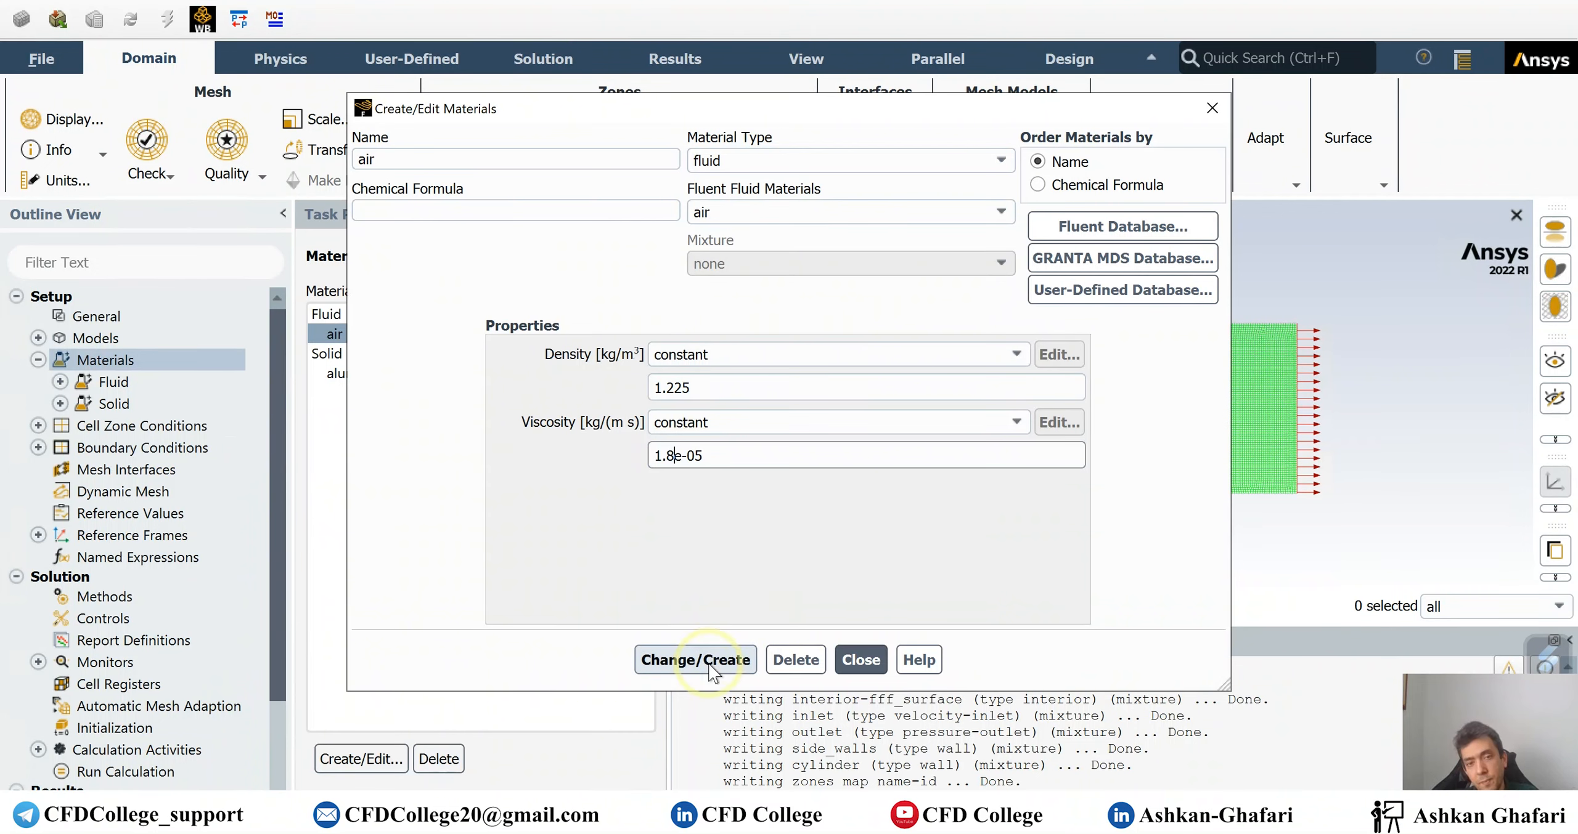
{"action": "left_click", "coordinate": [858, 658]}
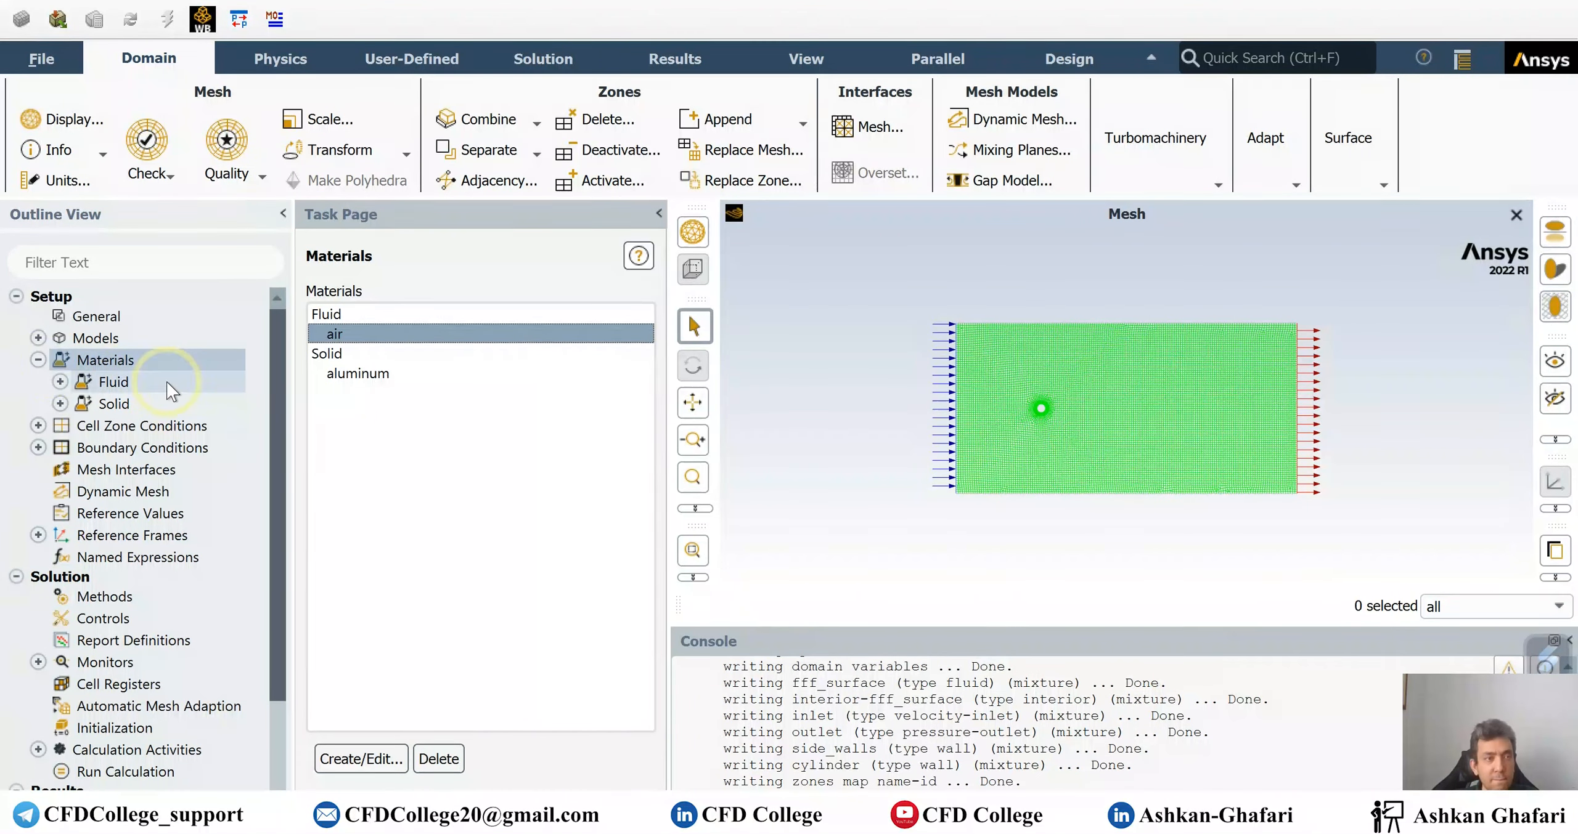
Set the inlet boundary's velocity magnitude to 7.35E-03 m/s, copied from the Re 20 row with 0.04 diameter in the Excel workbook.
{"action": "left_click", "coordinate": [39, 360]}
{"action": "left_click", "coordinate": [132, 406]}
{"action": "double_click", "coordinate": [132, 408]}
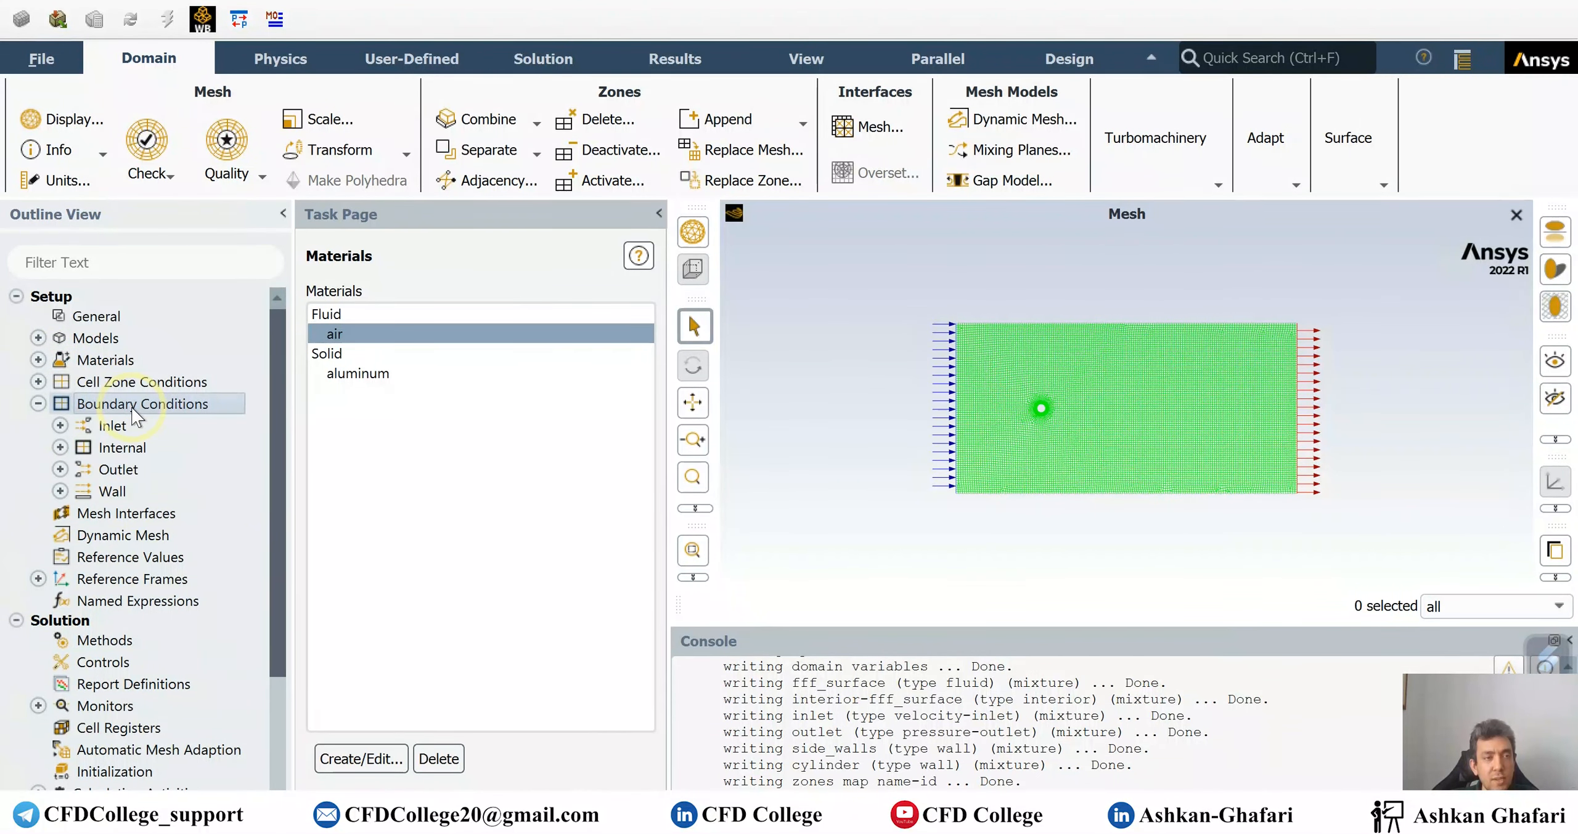
{"action": "left_click", "coordinate": [351, 349]}
{"action": "left_click", "coordinate": [365, 673]}
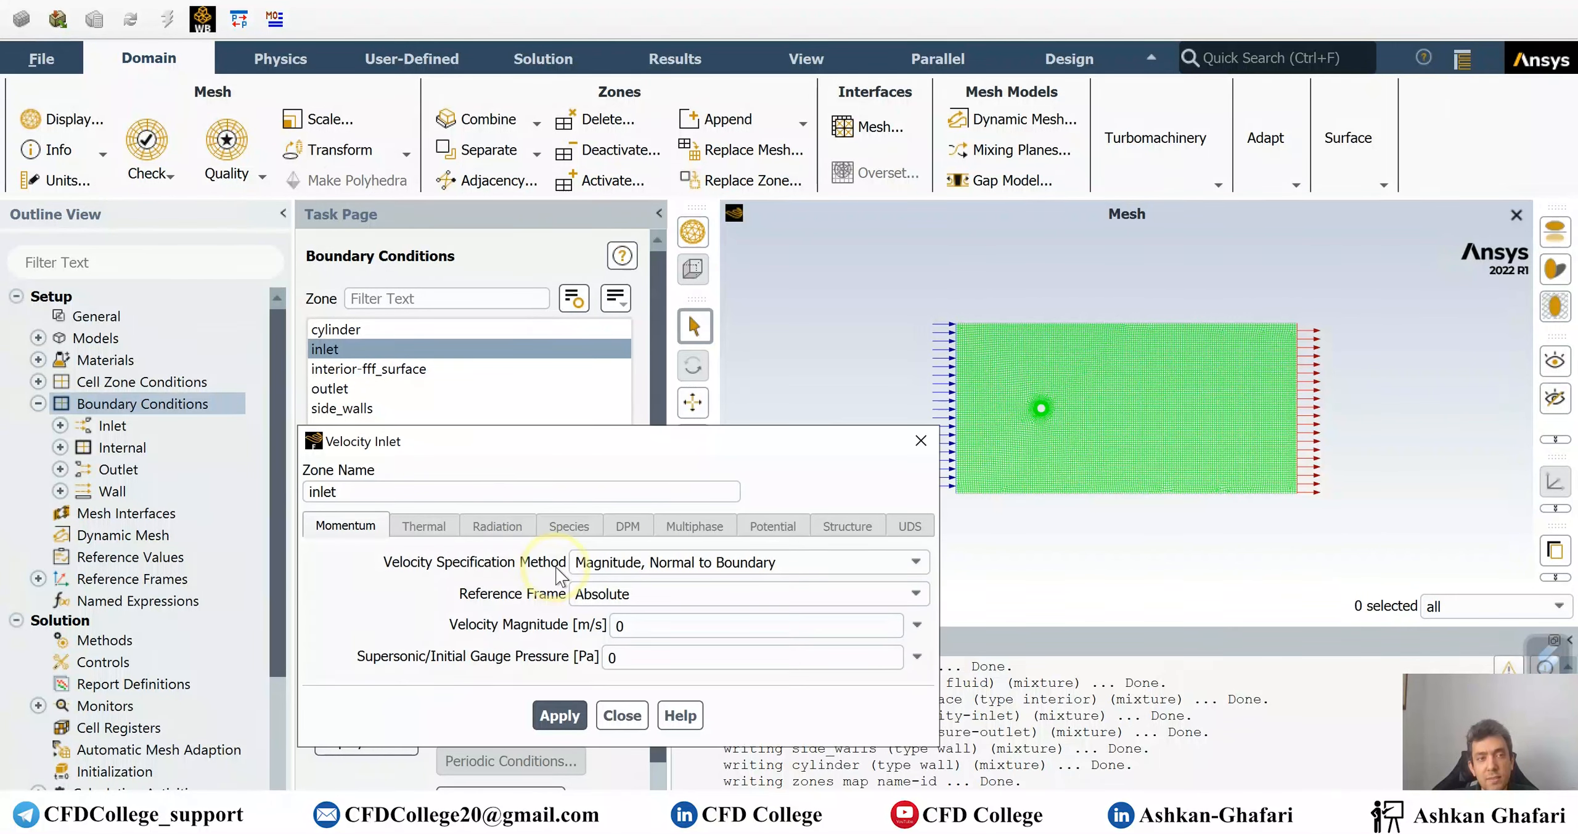
{"action": "double_click", "coordinate": [620, 626]}
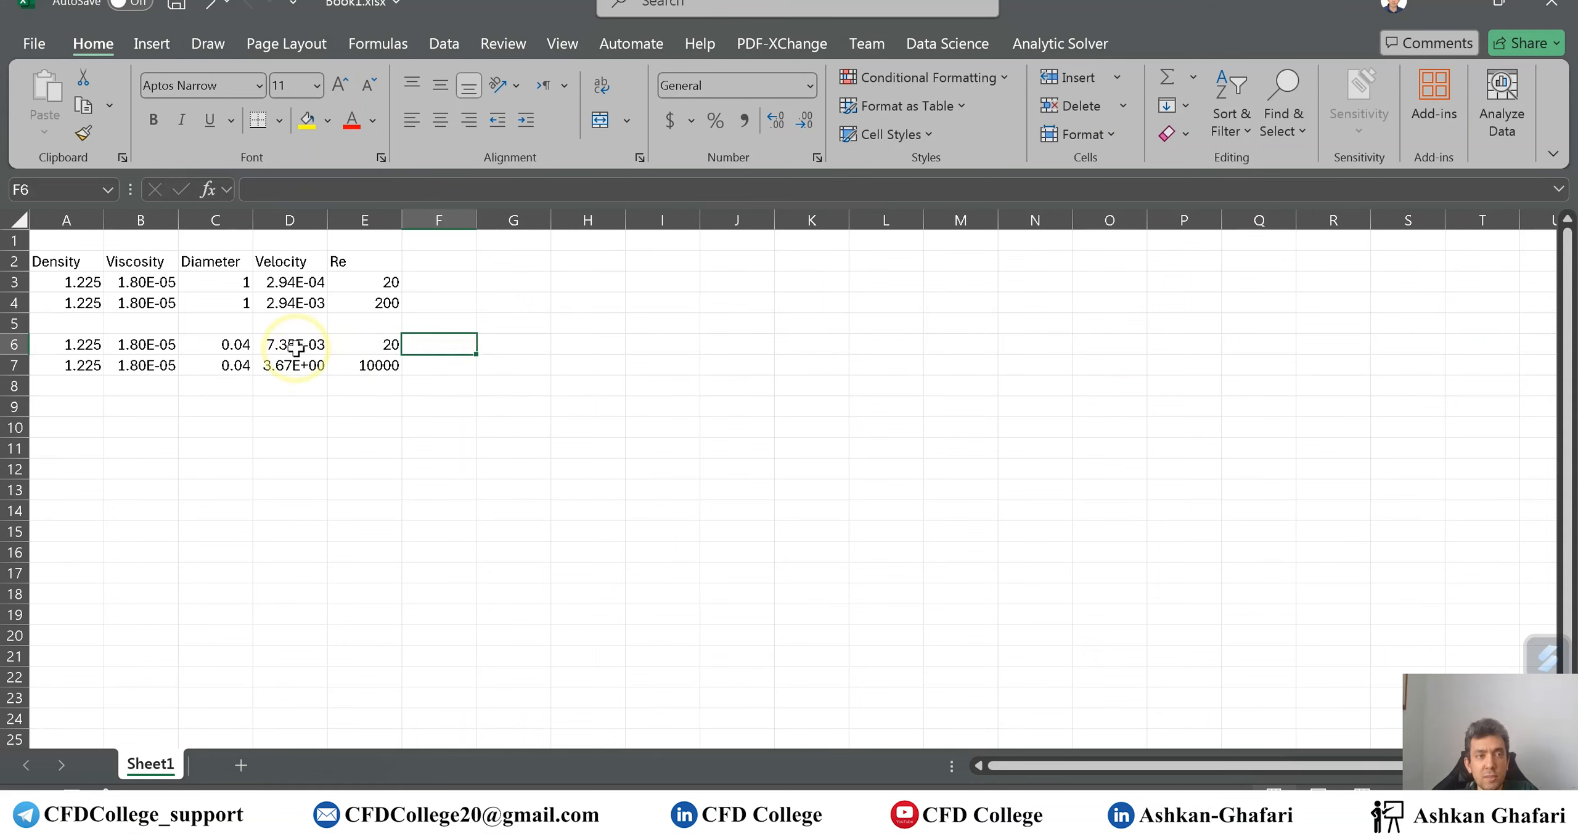
{"action": "left_click", "coordinate": [296, 347]}
{"action": "left_click", "coordinate": [869, 594]}
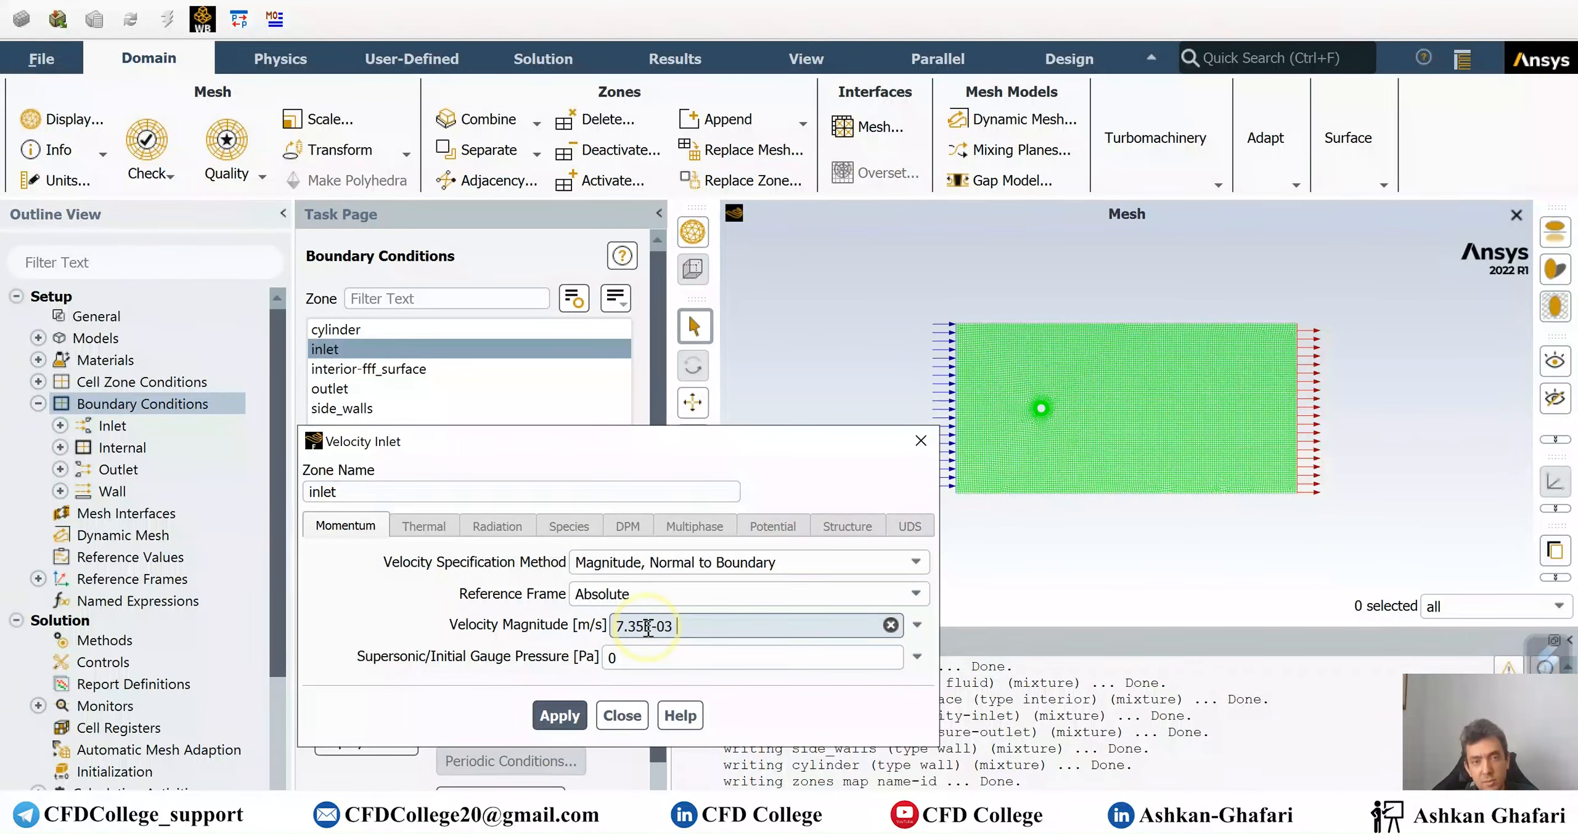
{"action": "left_click", "coordinate": [560, 716]}
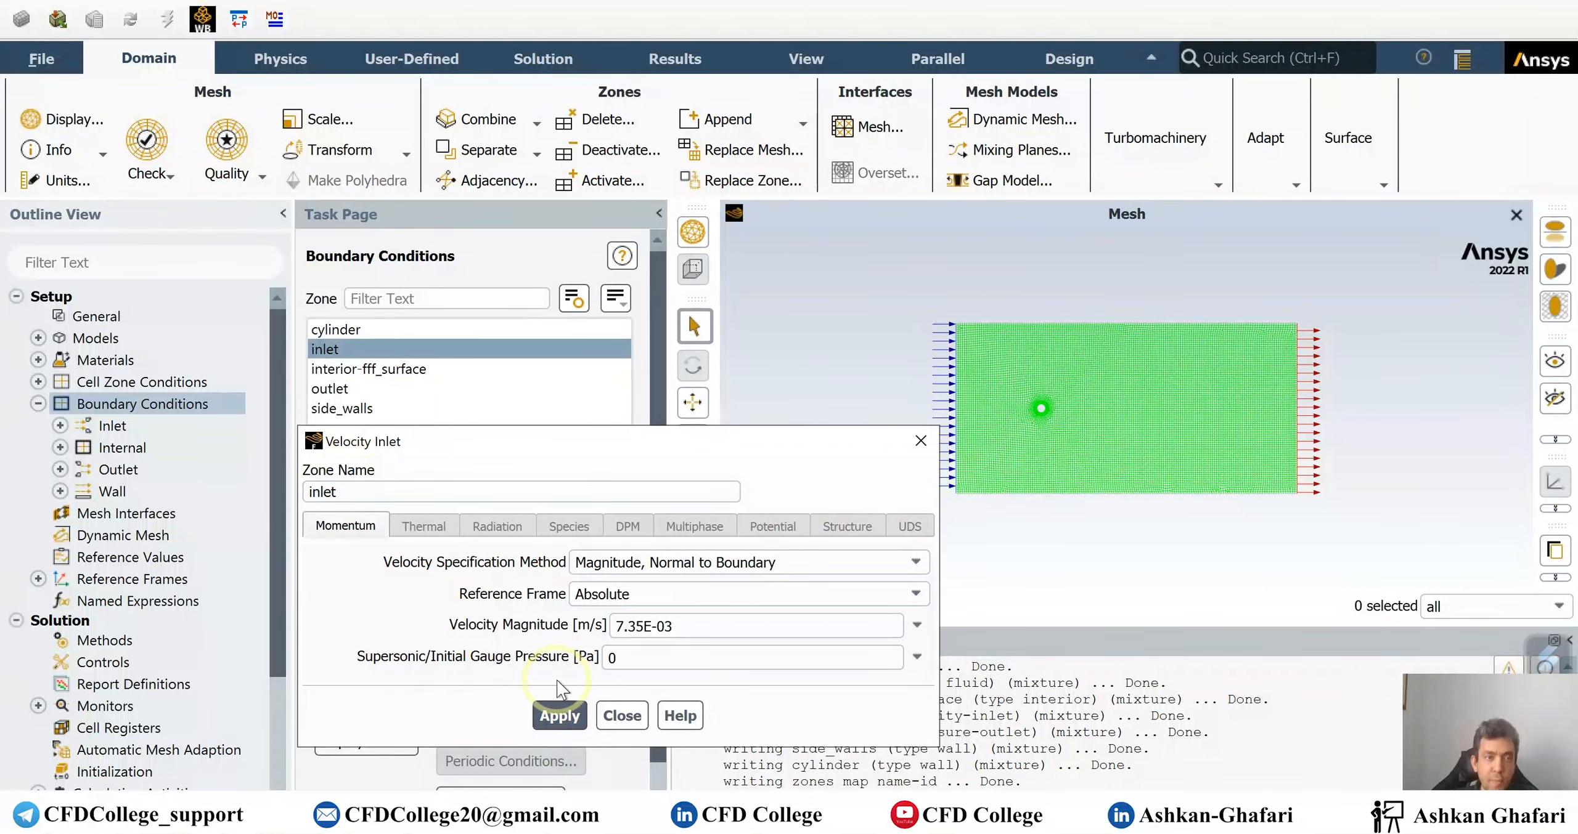
{"action": "left_click", "coordinate": [622, 716]}
Change the boundary type of the side_walls zone to symmetry.
{"action": "left_click", "coordinate": [363, 409]}
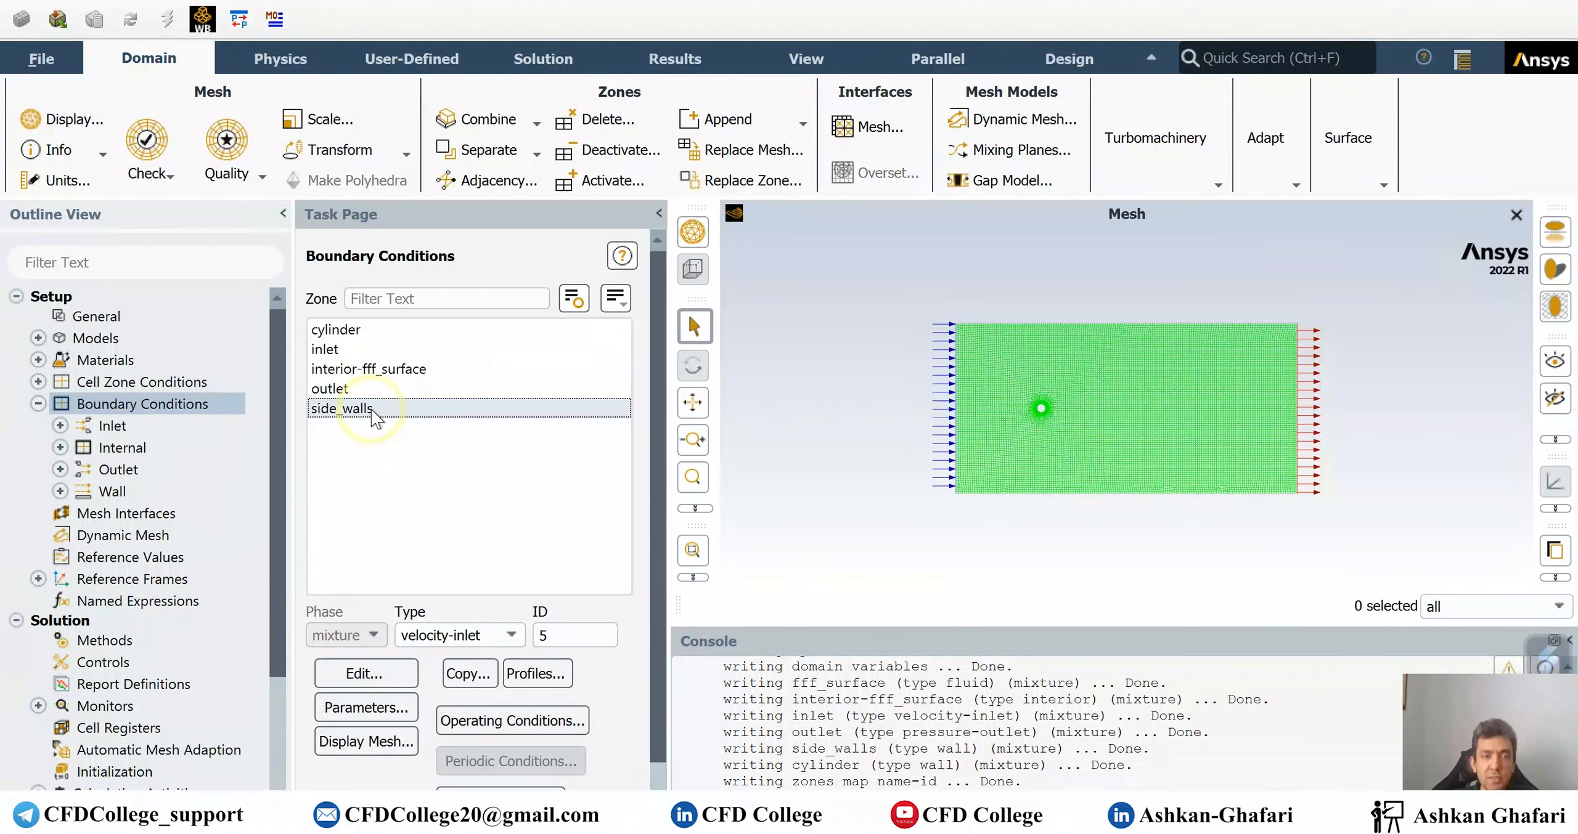
{"action": "left_click", "coordinate": [493, 629]}
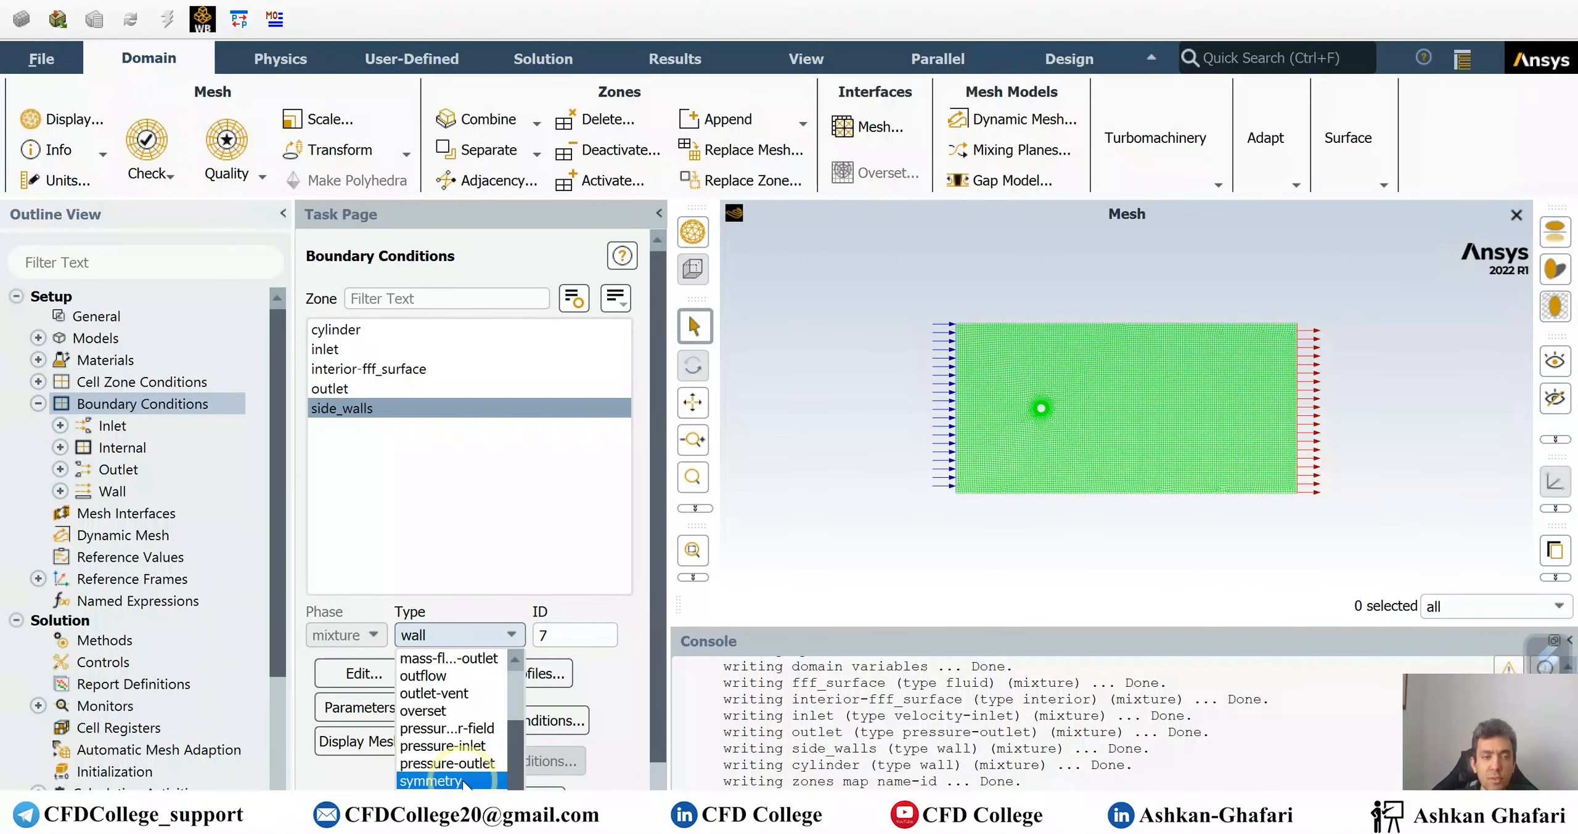
{"action": "left_click", "coordinate": [464, 783]}
{"action": "left_click", "coordinate": [462, 544]}
{"action": "left_click", "coordinate": [541, 554]}
{"action": "left_click", "coordinate": [468, 634]}
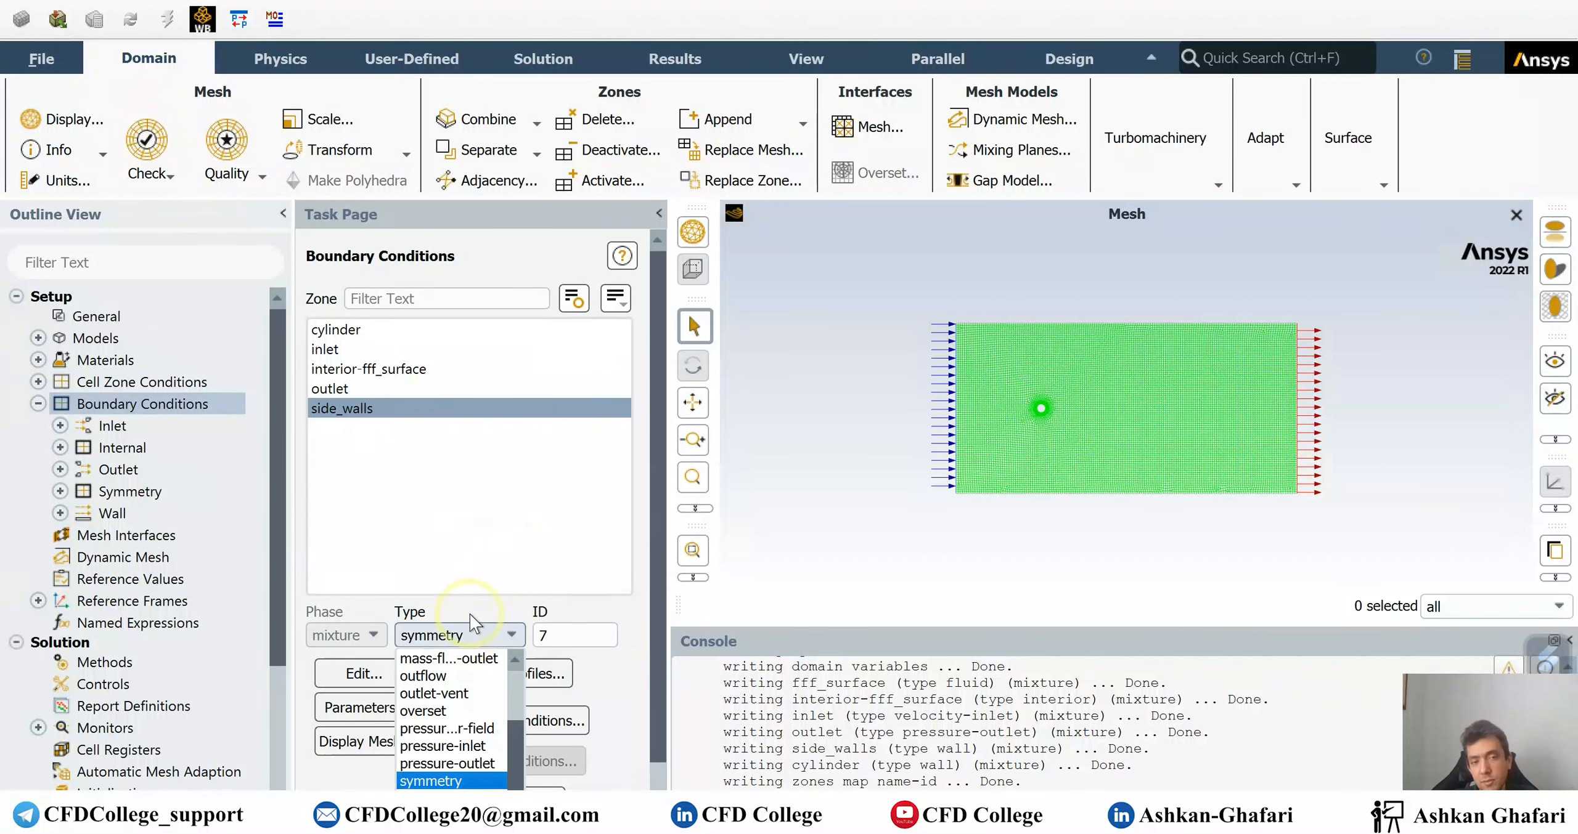
{"action": "left_click", "coordinate": [491, 561]}
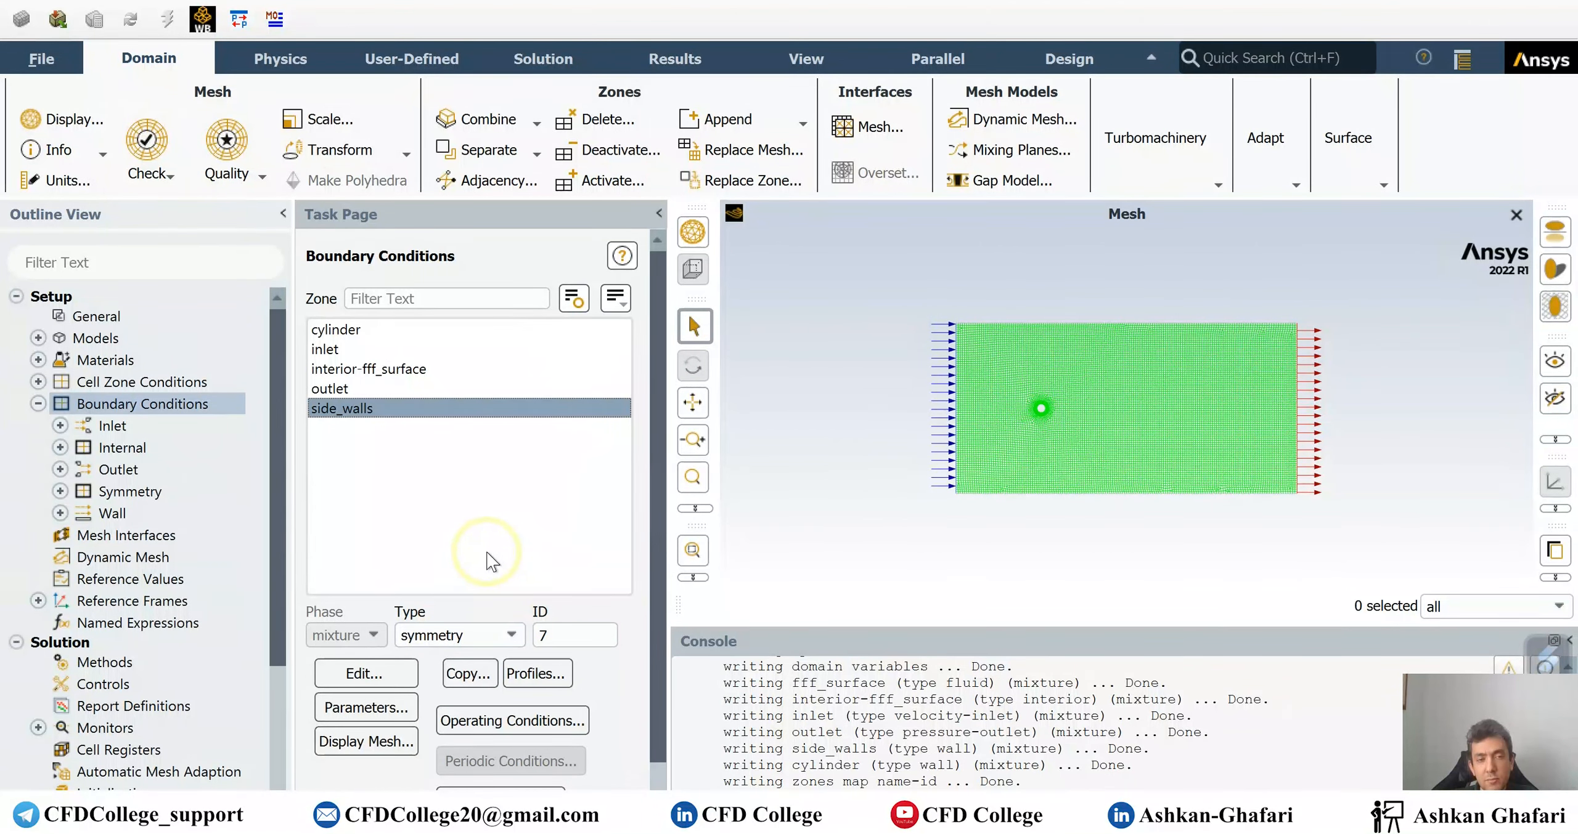
Check the outlet's gauge pressure and the operating pressure in the operating conditions.
{"action": "left_click", "coordinate": [359, 389]}
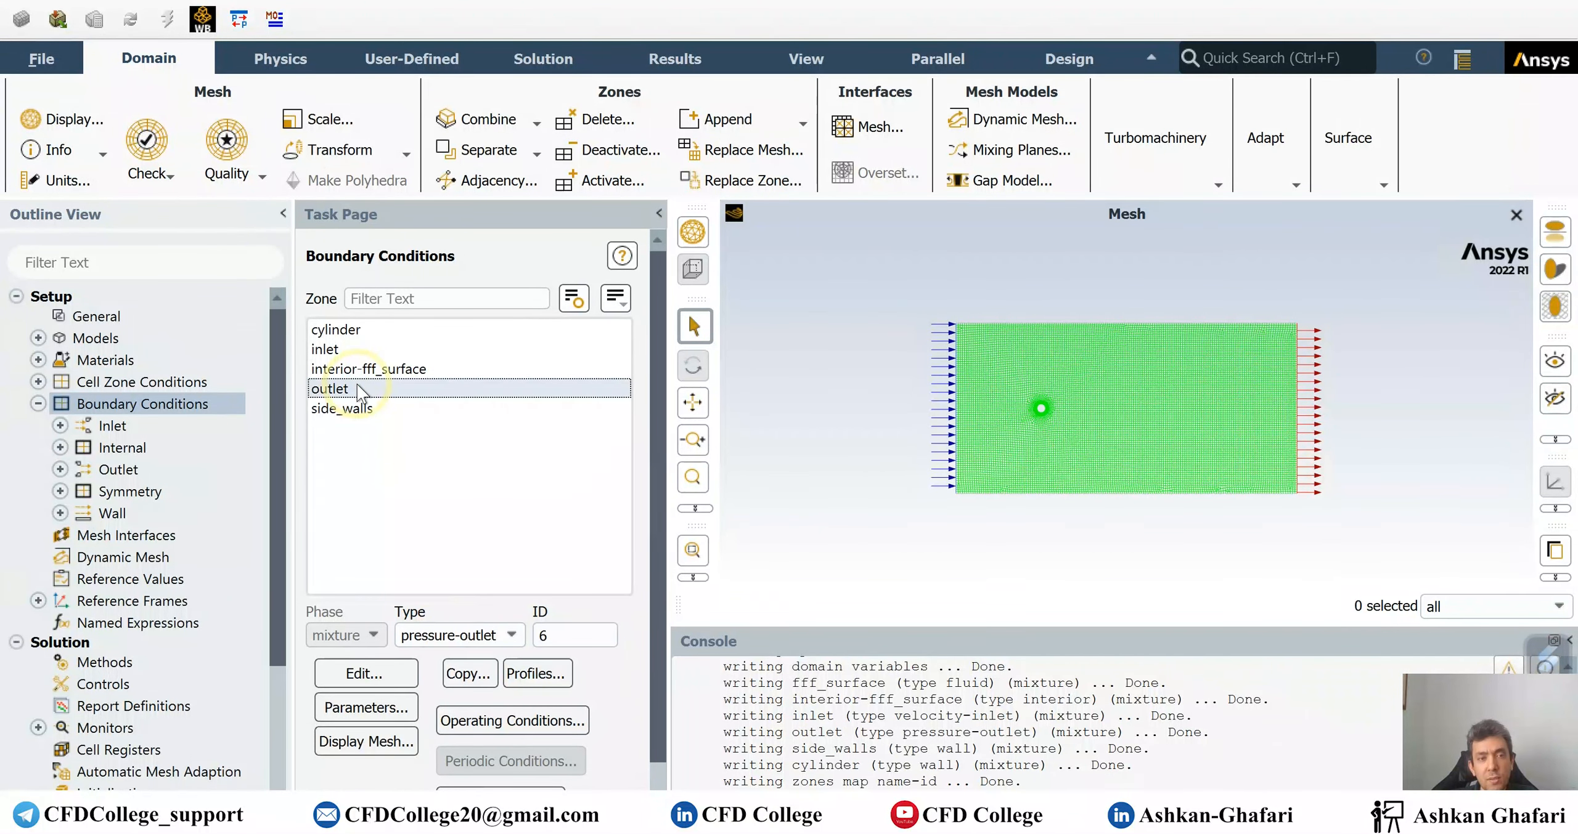
{"action": "left_click", "coordinate": [365, 673]}
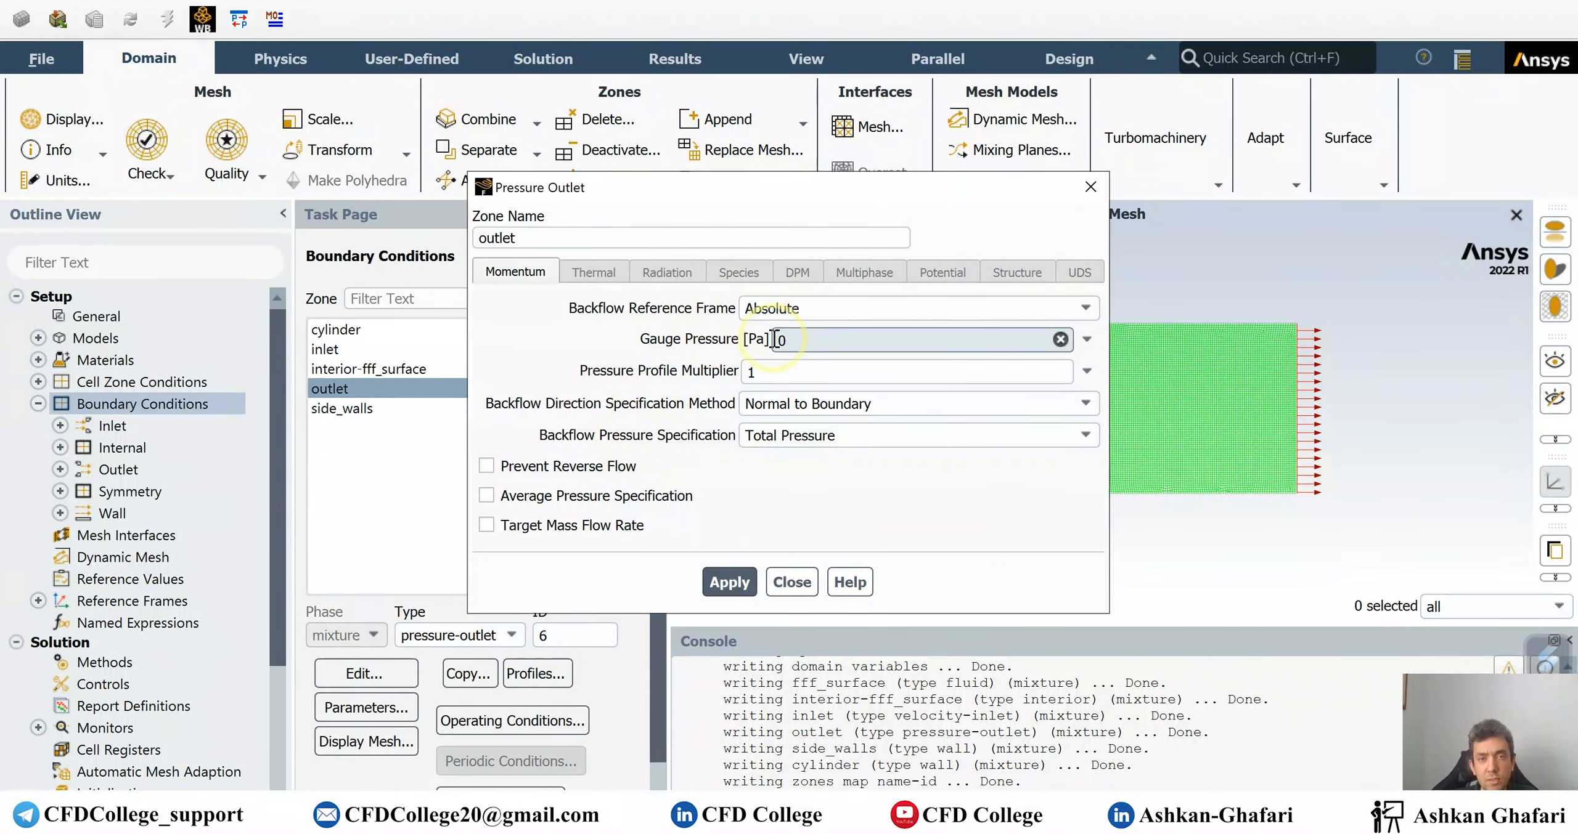
{"action": "left_click", "coordinate": [799, 579]}
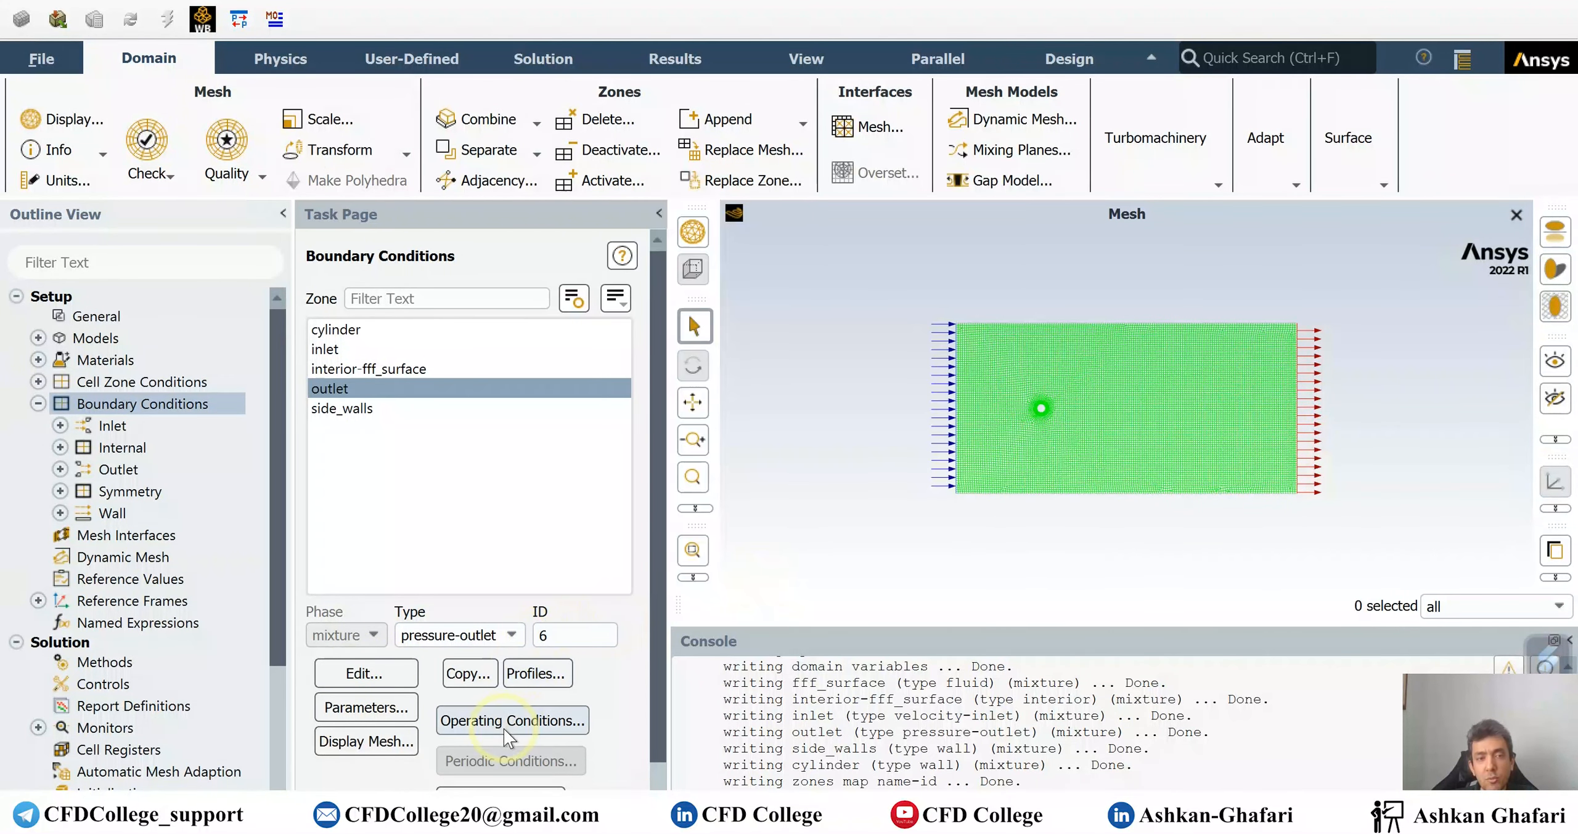
{"action": "left_click", "coordinate": [542, 721]}
{"action": "left_click_drag", "start_coordinate": [382, 516], "coordinate": [276, 518]}
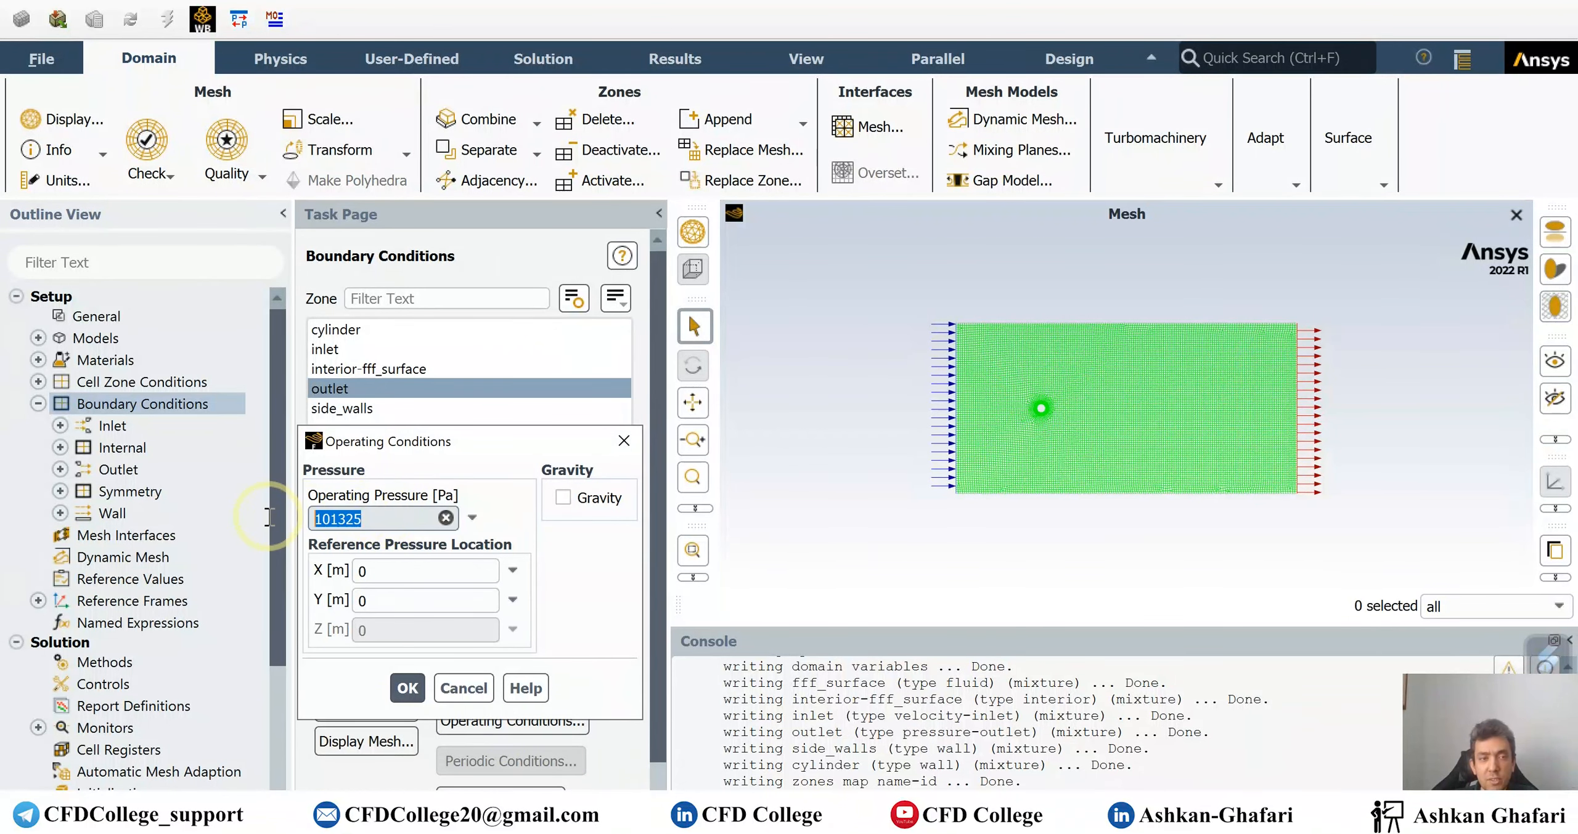
{"action": "left_click", "coordinate": [385, 522]}
{"action": "left_click", "coordinate": [406, 688]}
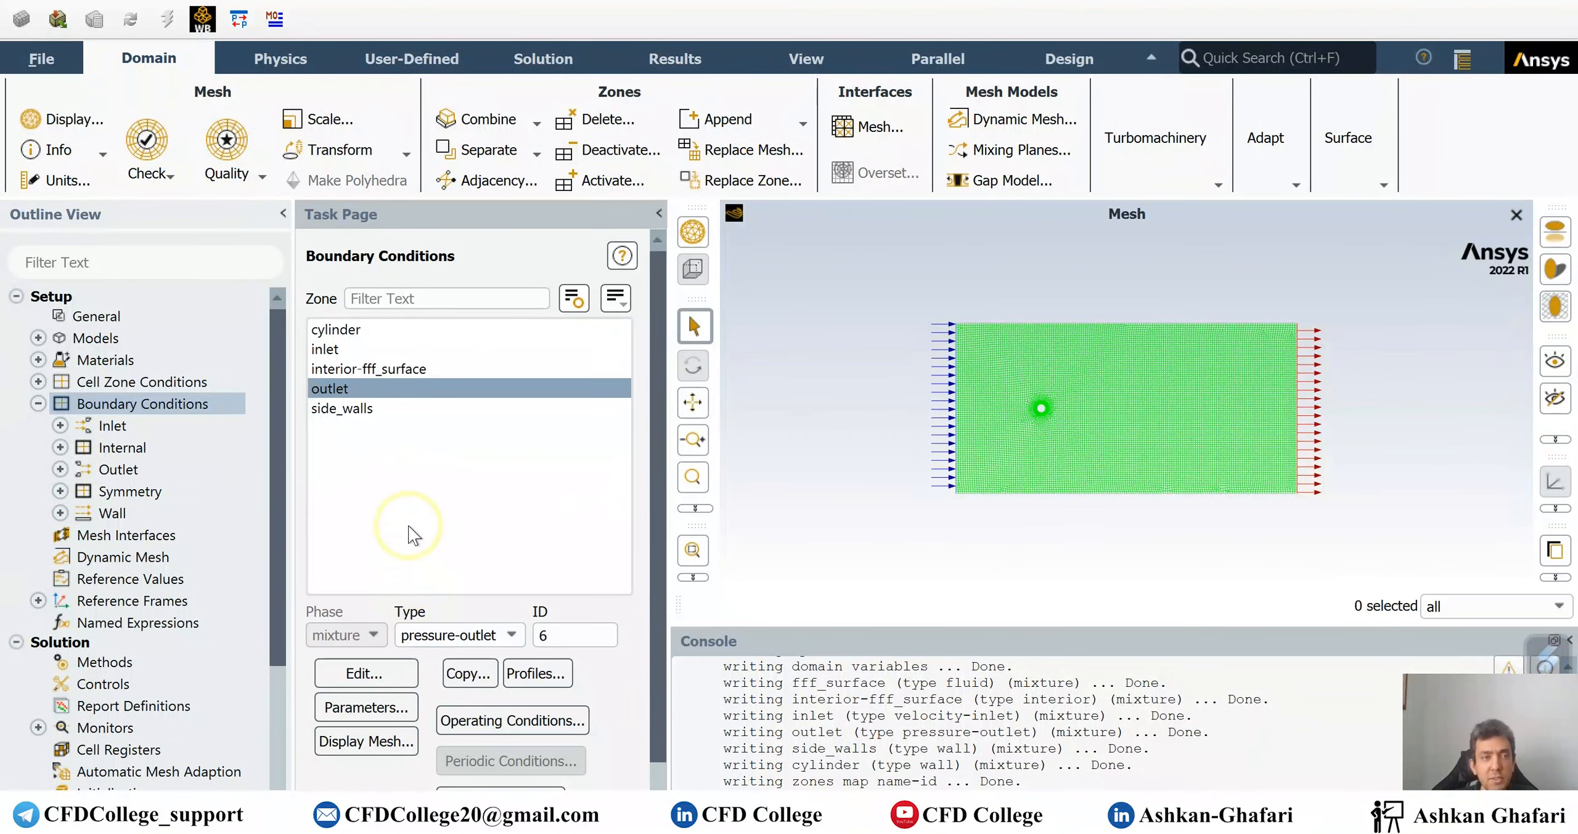
Check the wall motion and shear condition of the cylinder boundary.
{"action": "left_click", "coordinate": [359, 331]}
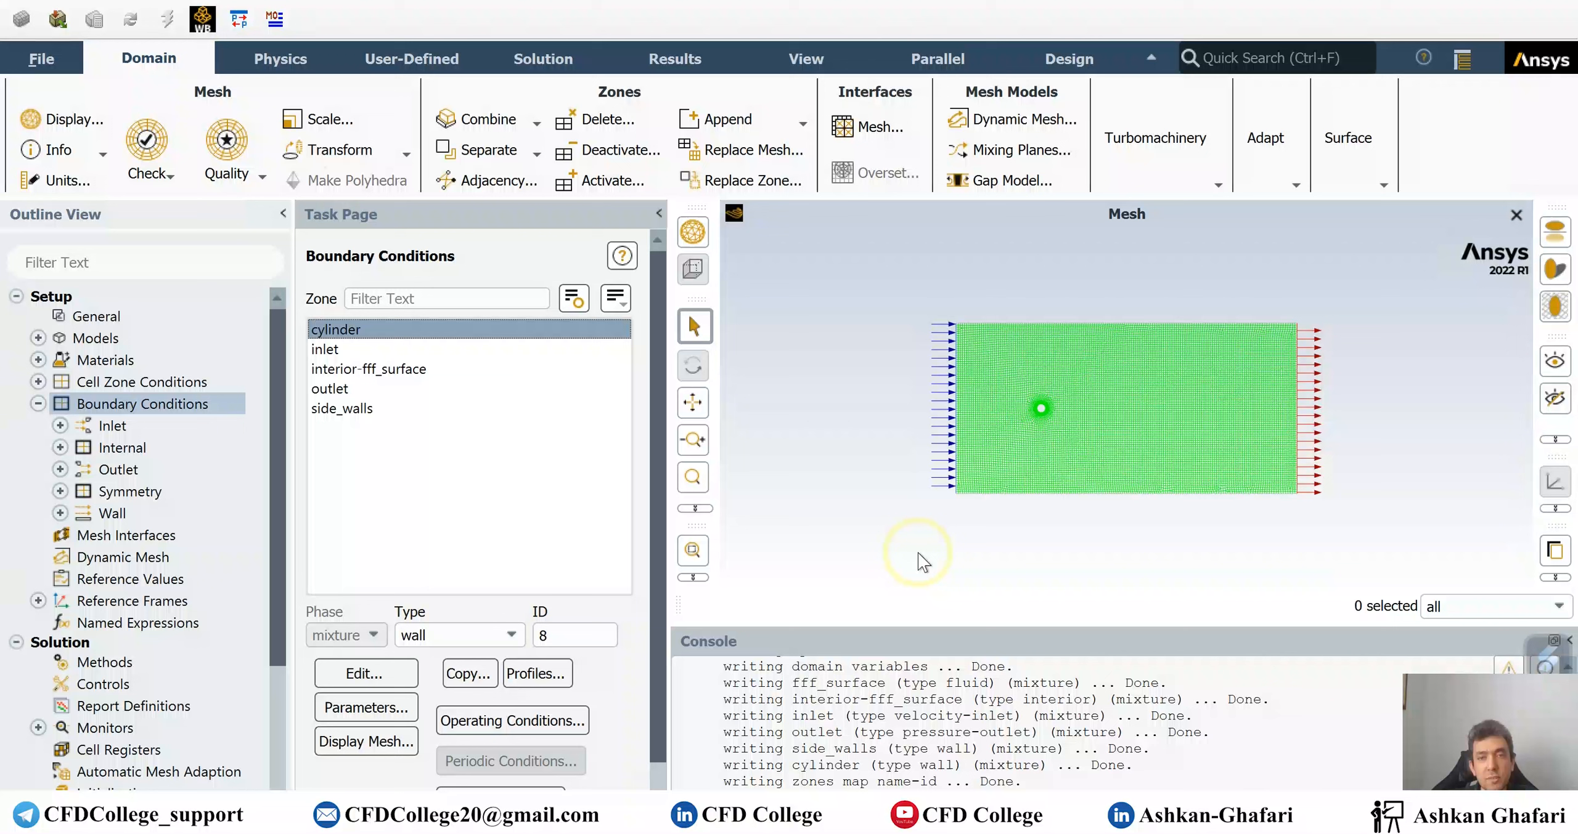
{"action": "left_click", "coordinate": [39, 404]}
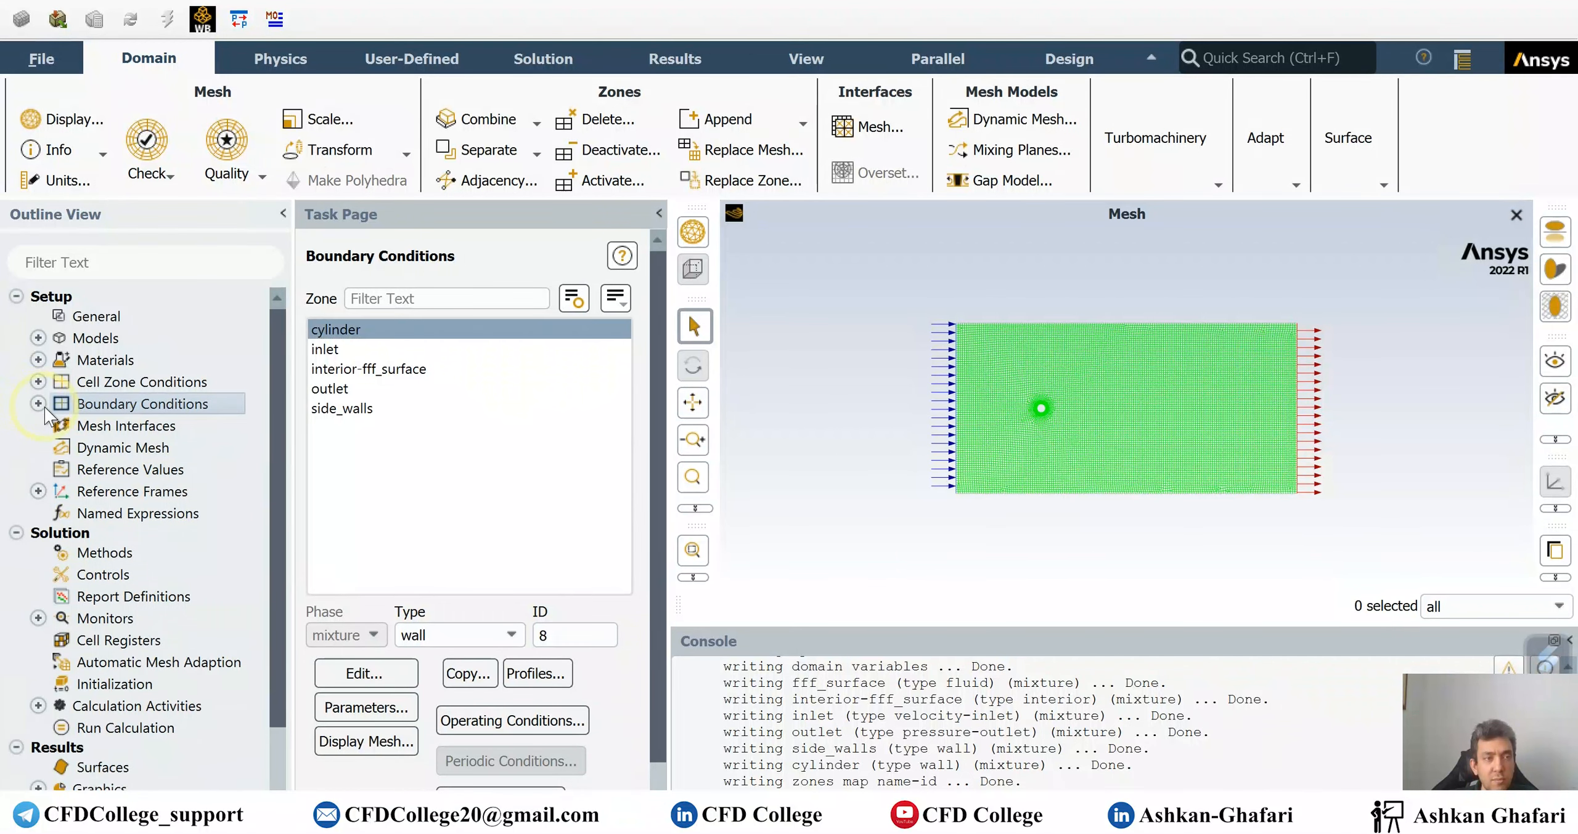
{"action": "left_click", "coordinate": [356, 334]}
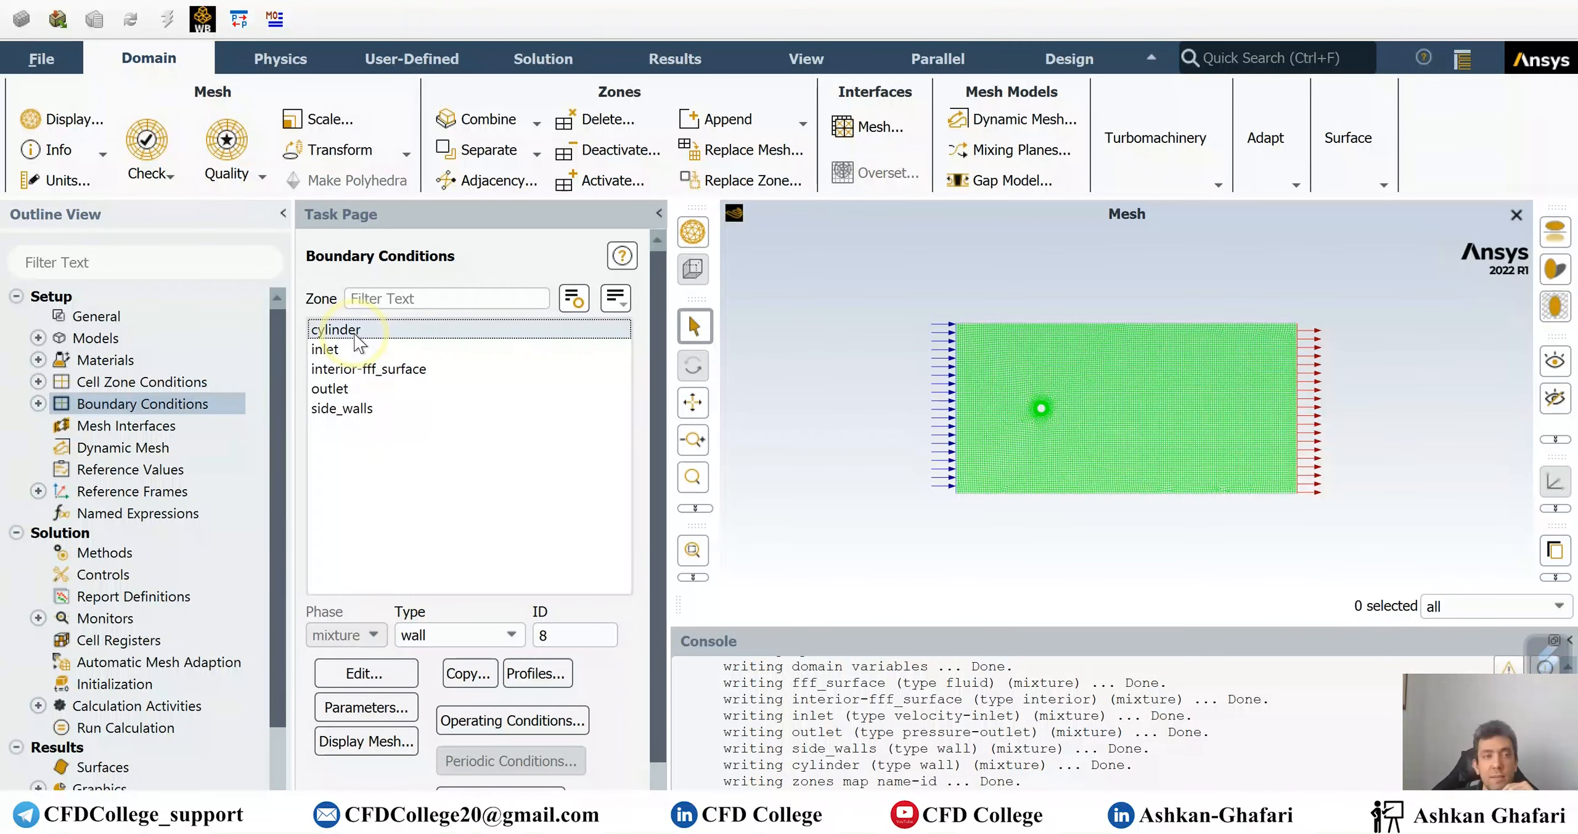
{"action": "double_click", "coordinate": [358, 334]}
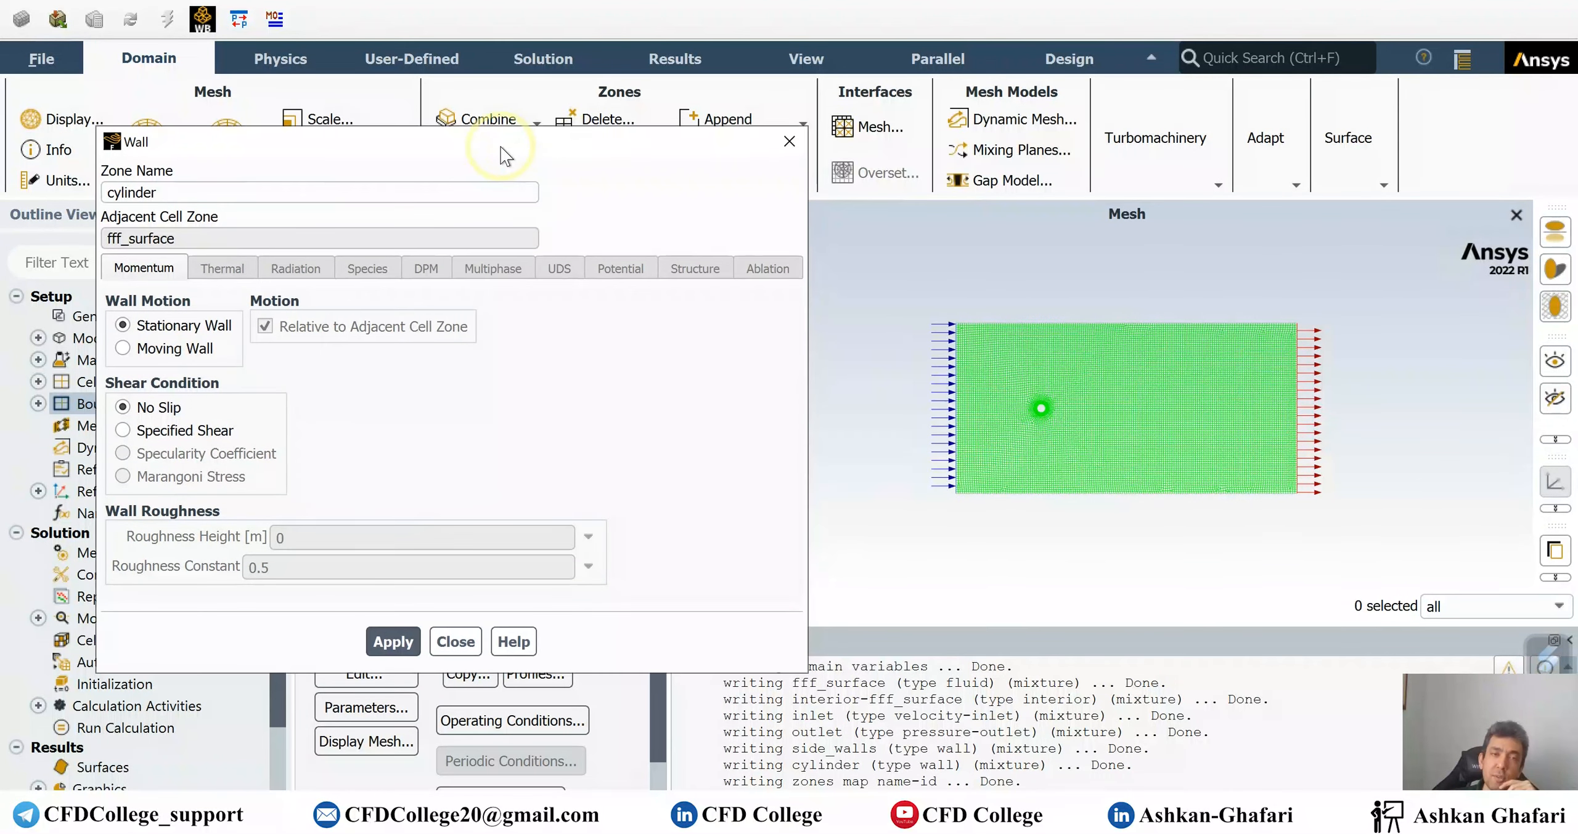
{"action": "left_click", "coordinate": [433, 644]}
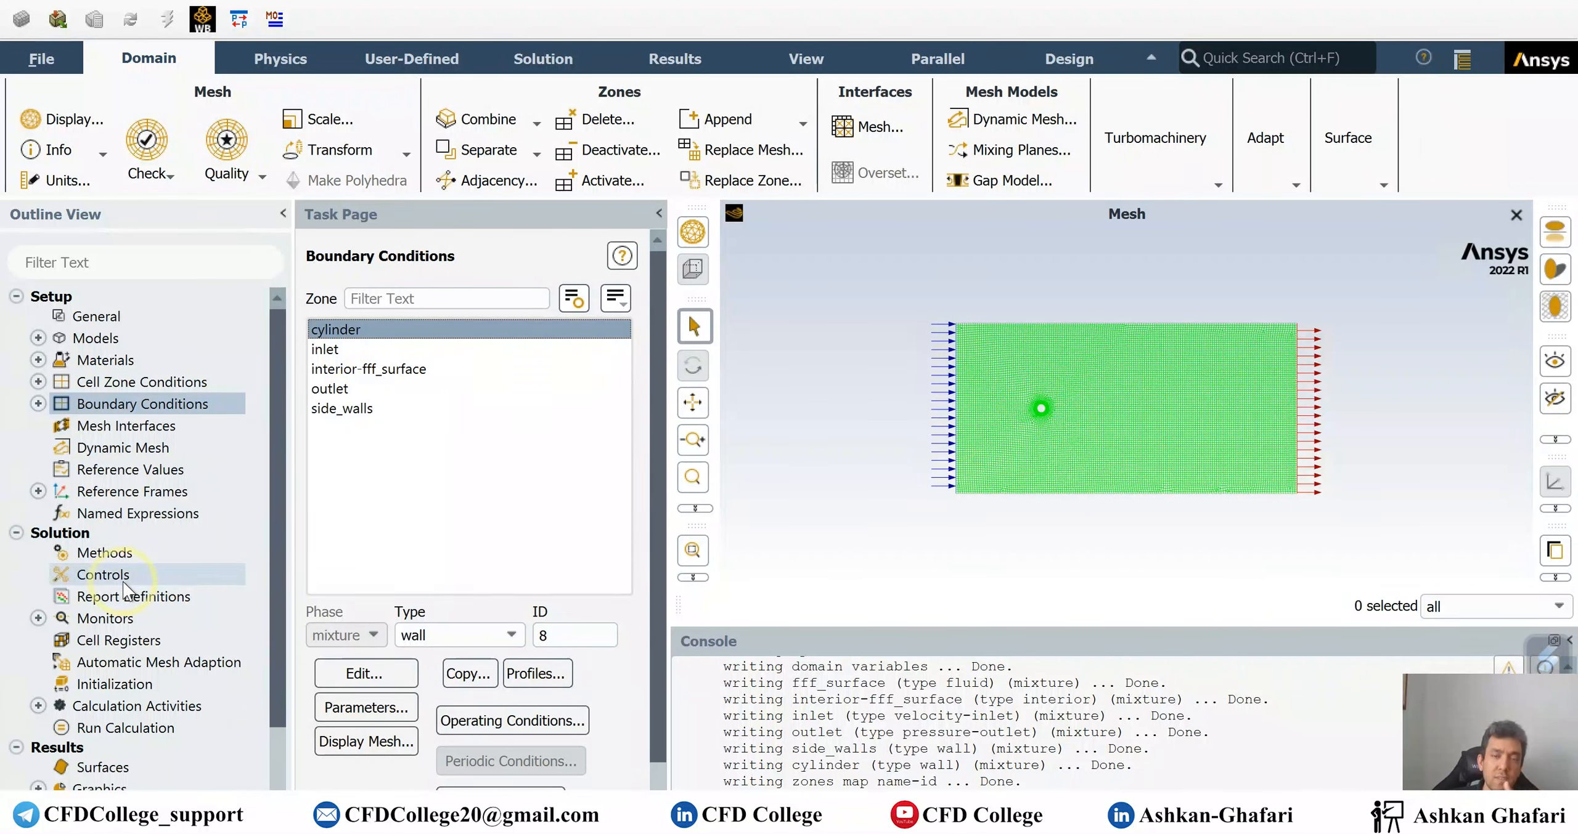
Set the absolute convergence criteria of the continuity, x-velocity and y-velocity residuals to 0.00001.
{"action": "left_click", "coordinate": [117, 554]}
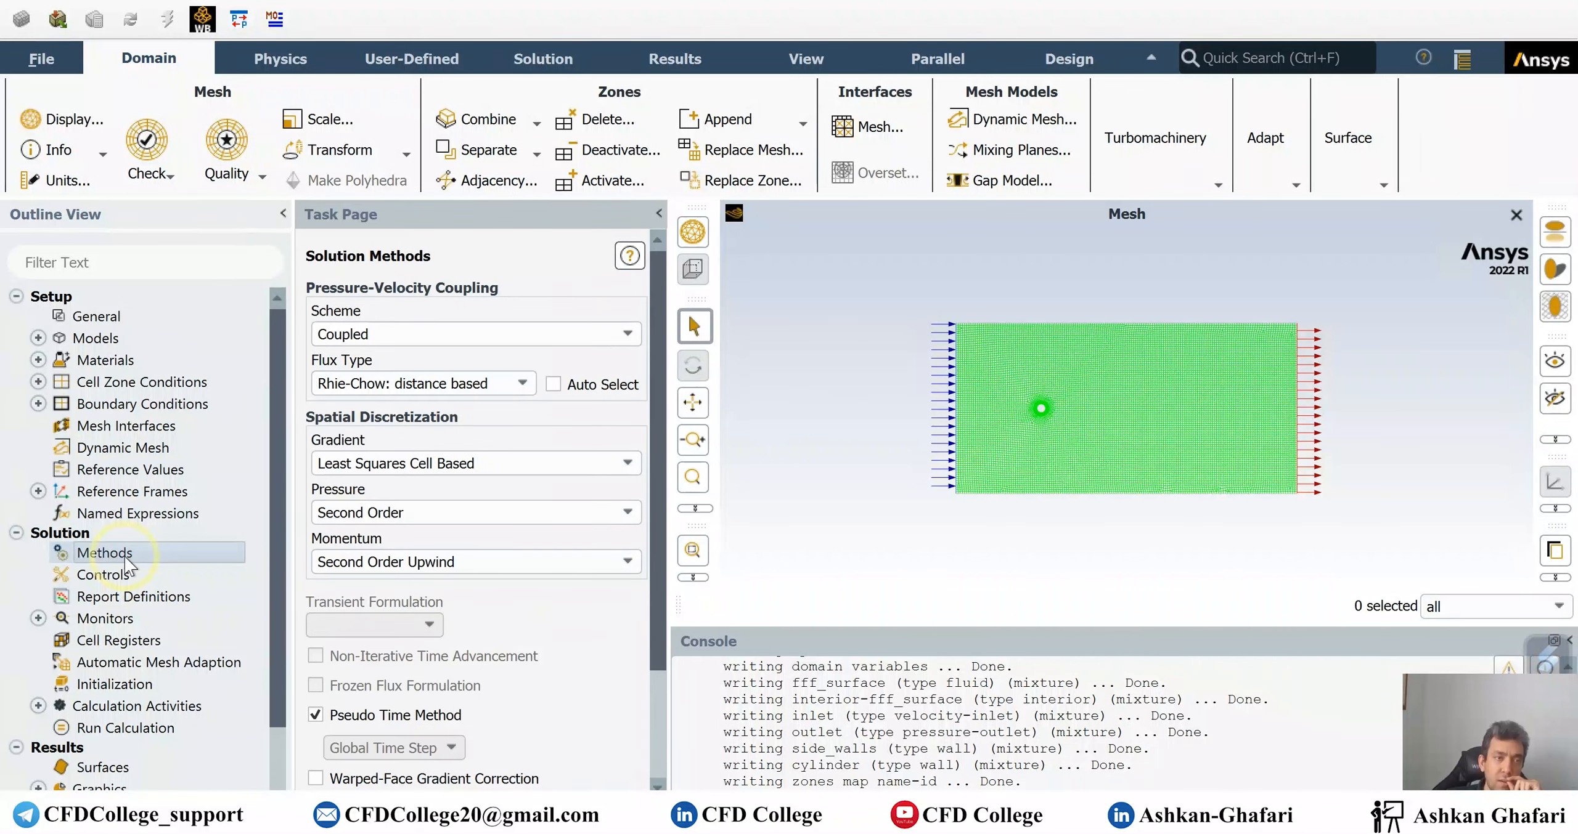
{"action": "left_click", "coordinate": [101, 579]}
{"action": "double_click", "coordinate": [74, 611]}
{"action": "double_click", "coordinate": [107, 635]}
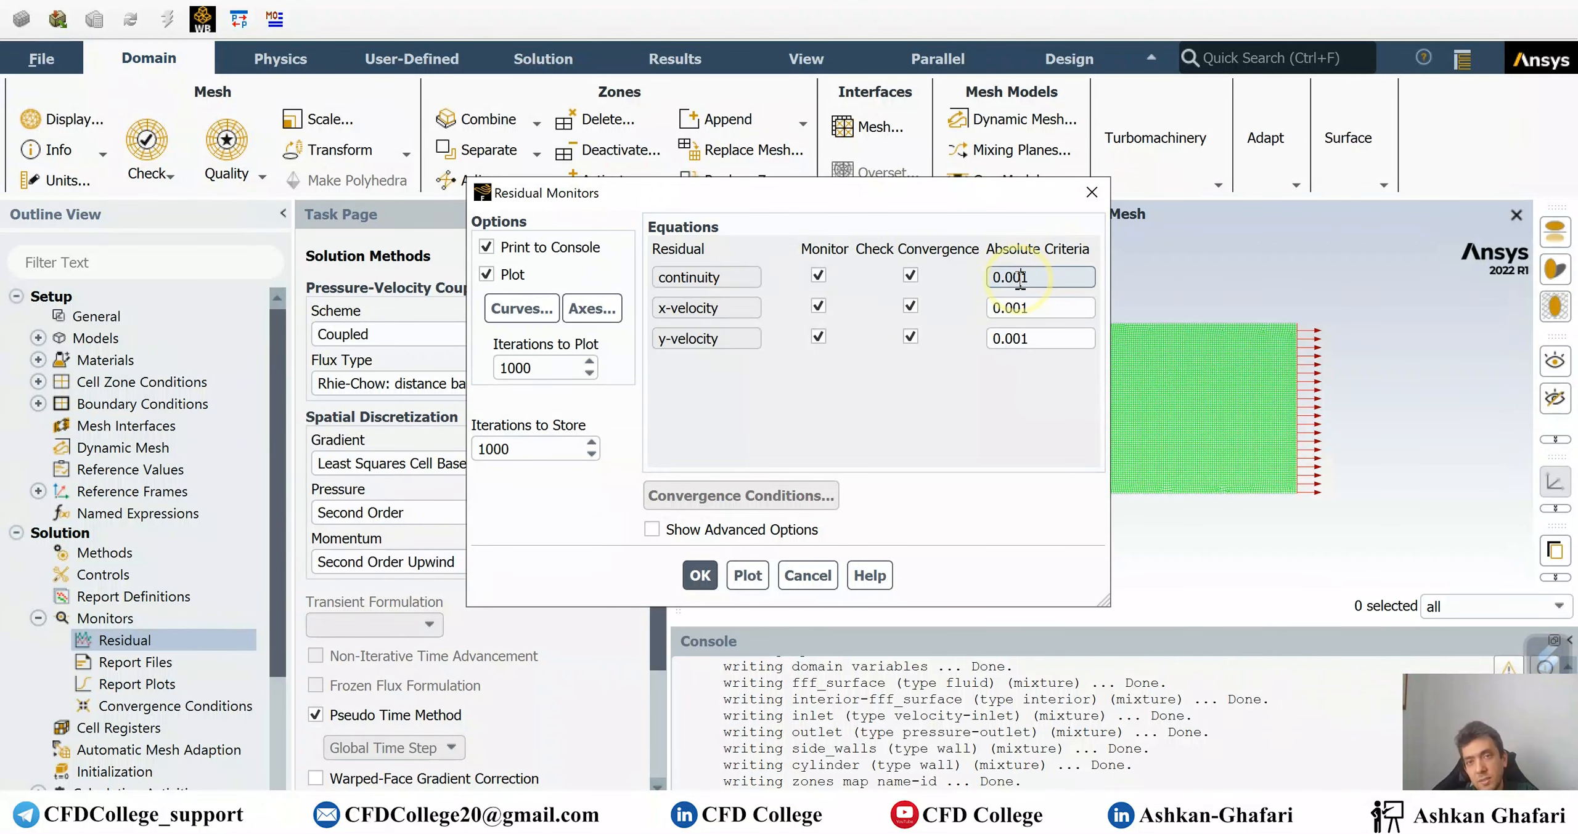
{"action": "left_click", "coordinate": [1020, 277]}
{"action": "type", "text": "00"}
{"action": "left_click", "coordinate": [1020, 308]}
{"action": "type", "text": "00"}
{"action": "left_click", "coordinate": [1020, 339]}
{"action": "type", "text": "00"}
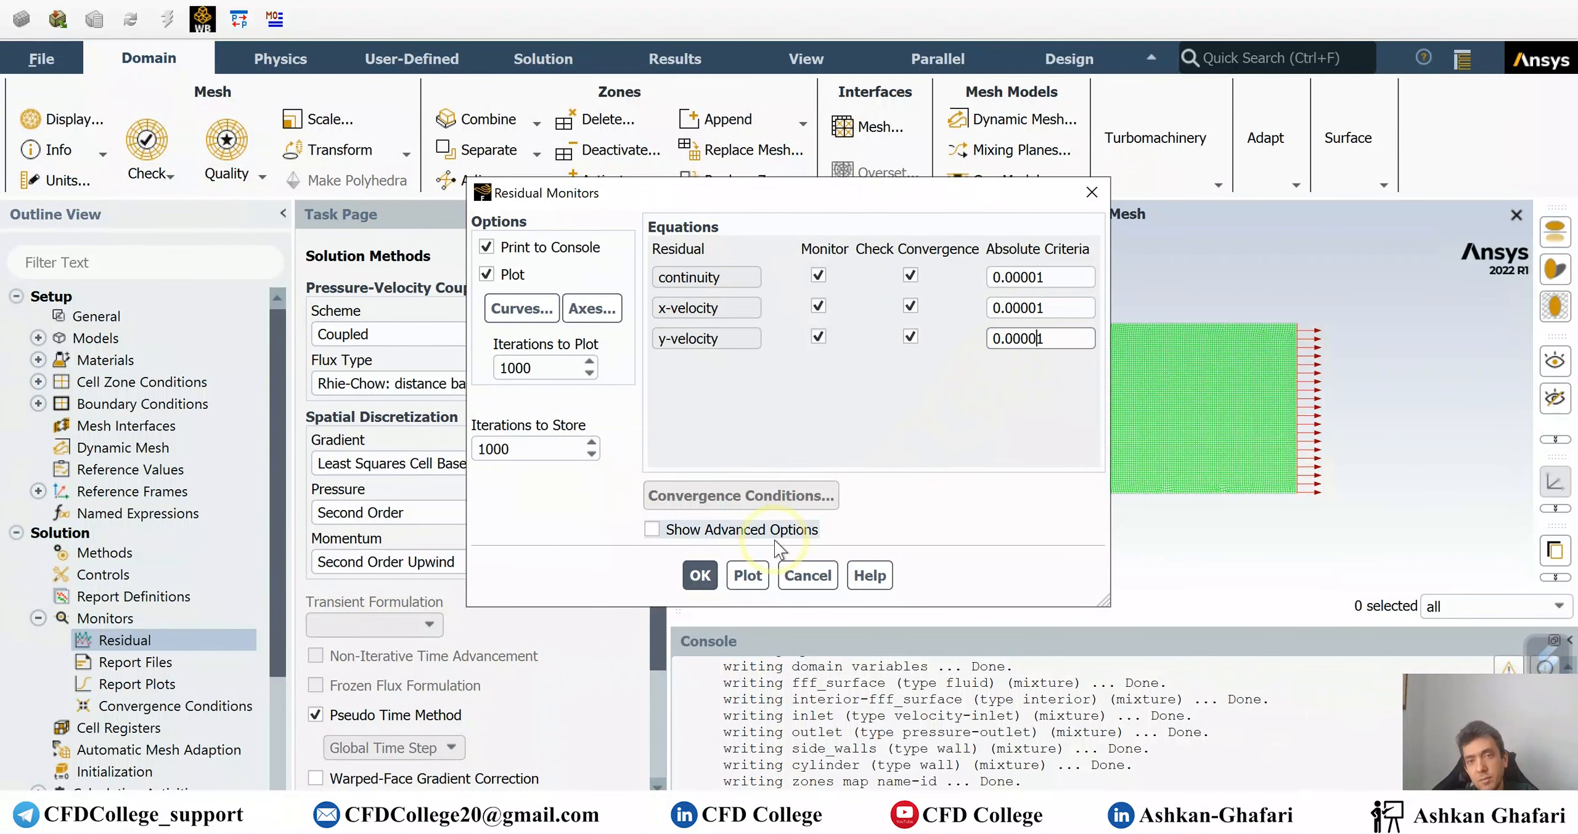
{"action": "left_click", "coordinate": [700, 575]}
{"action": "left_click", "coordinate": [39, 618]}
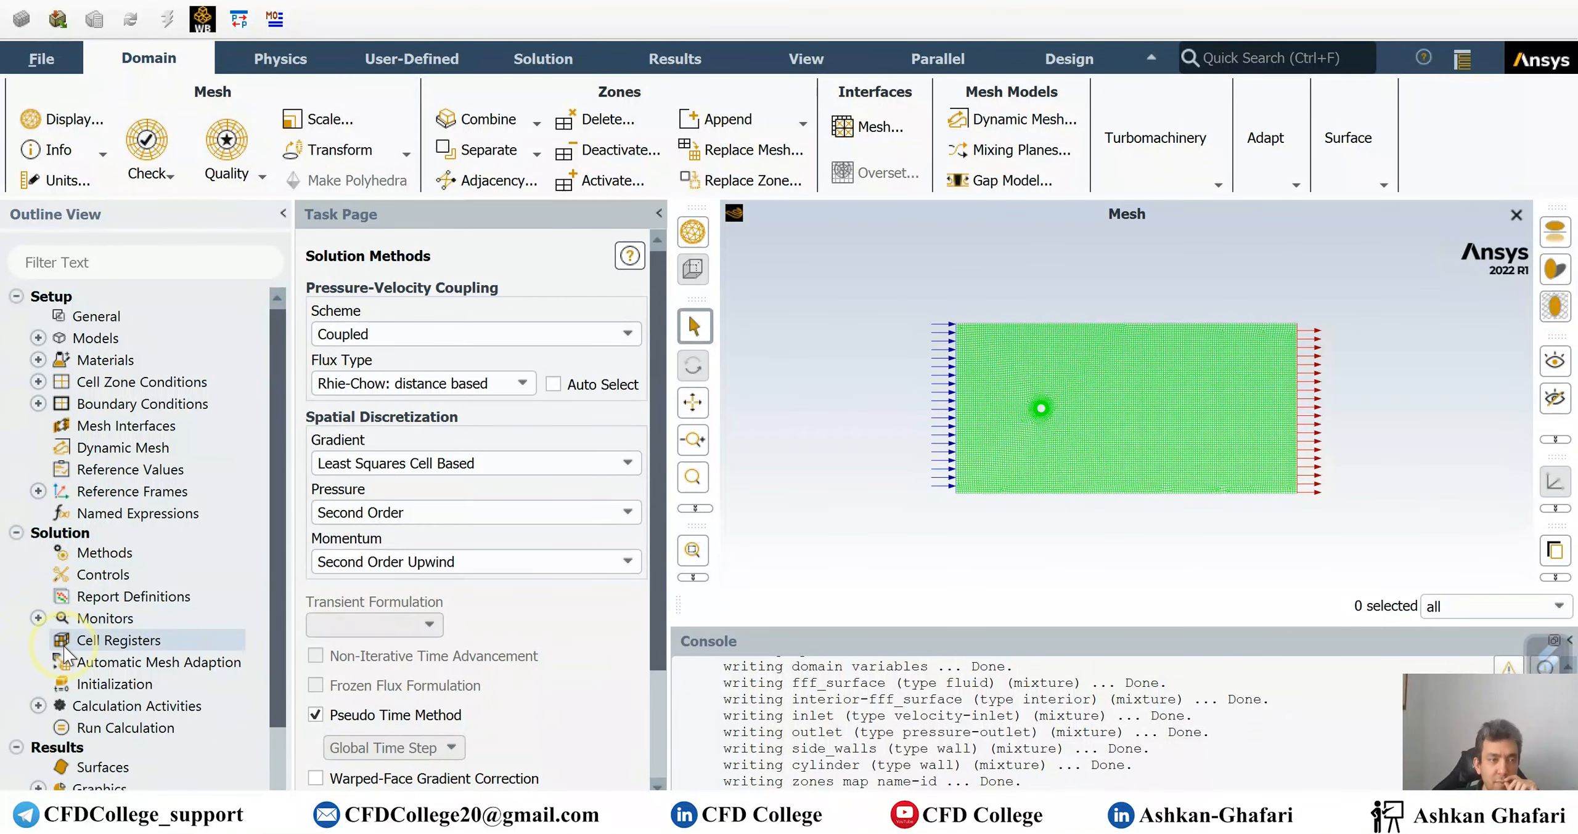
Switch the initialization method to hybrid and initialize the solution.
{"action": "left_click", "coordinate": [114, 684]}
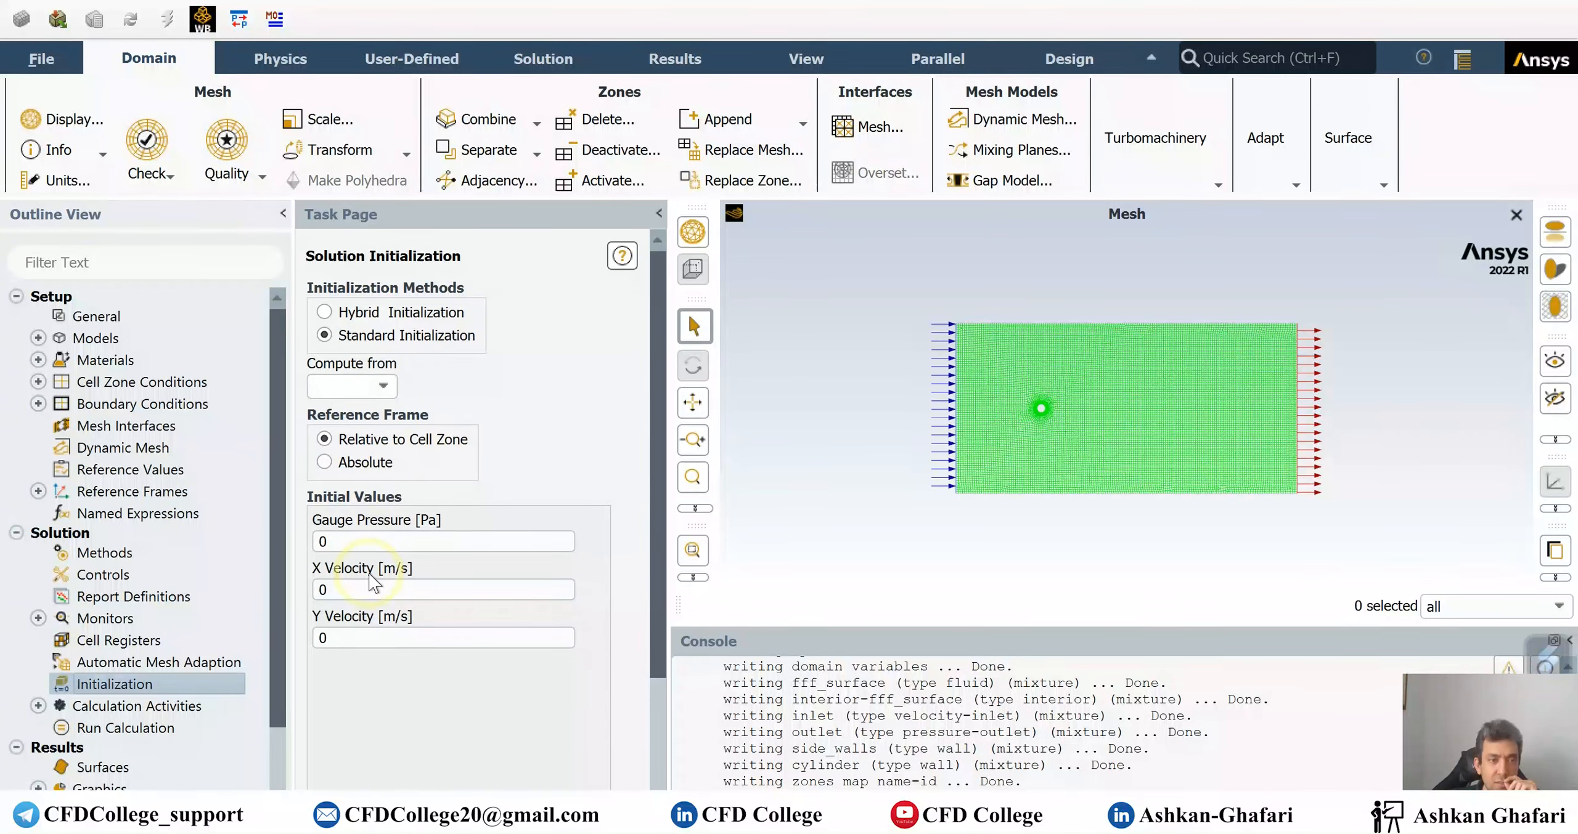
{"action": "left_click", "coordinate": [414, 316]}
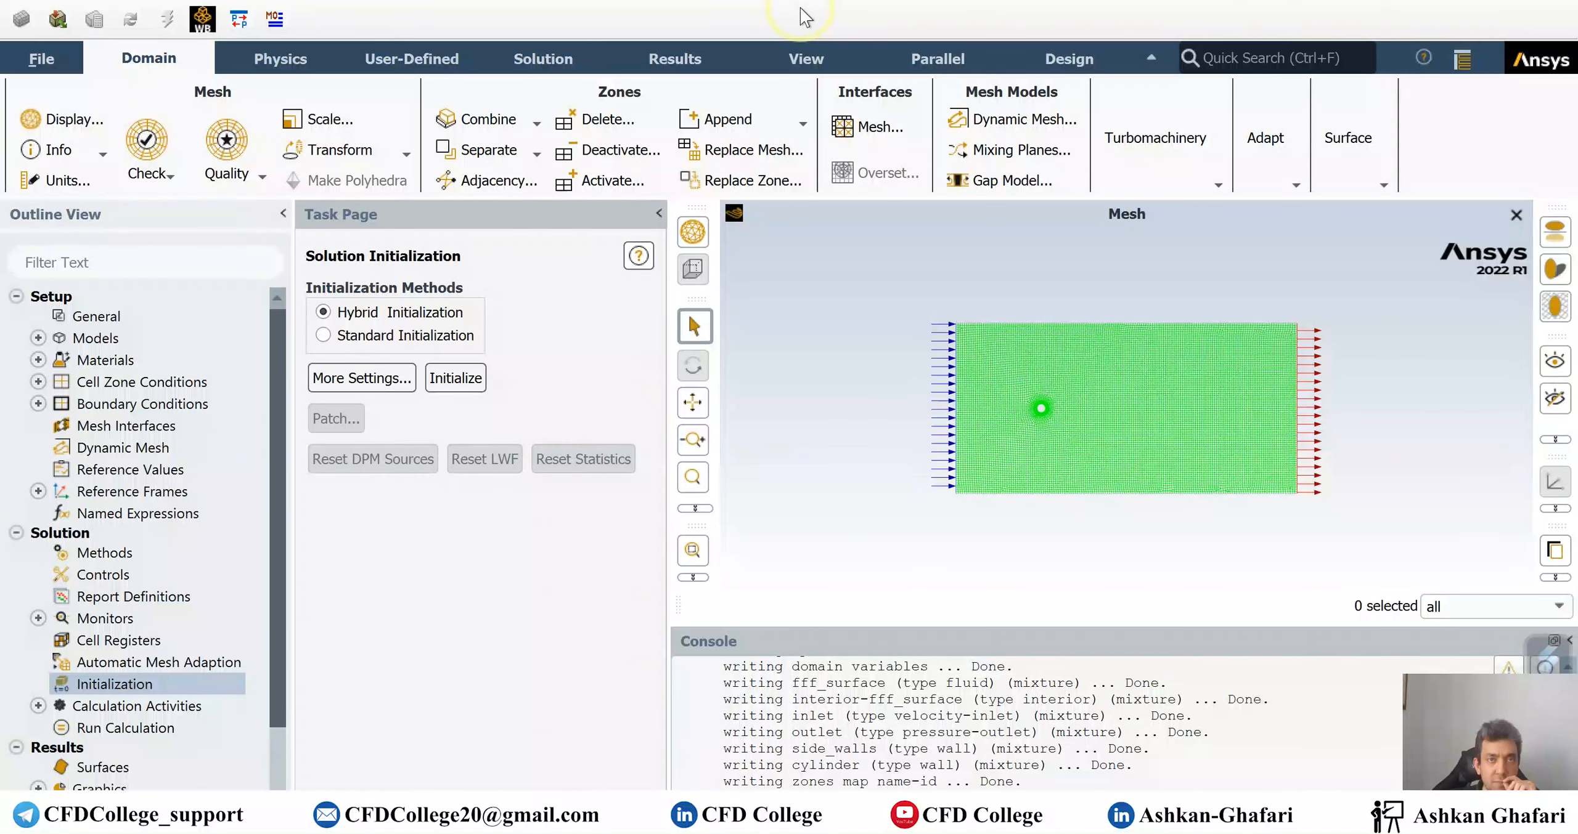
{"action": "right_click", "coordinate": [844, 8]}
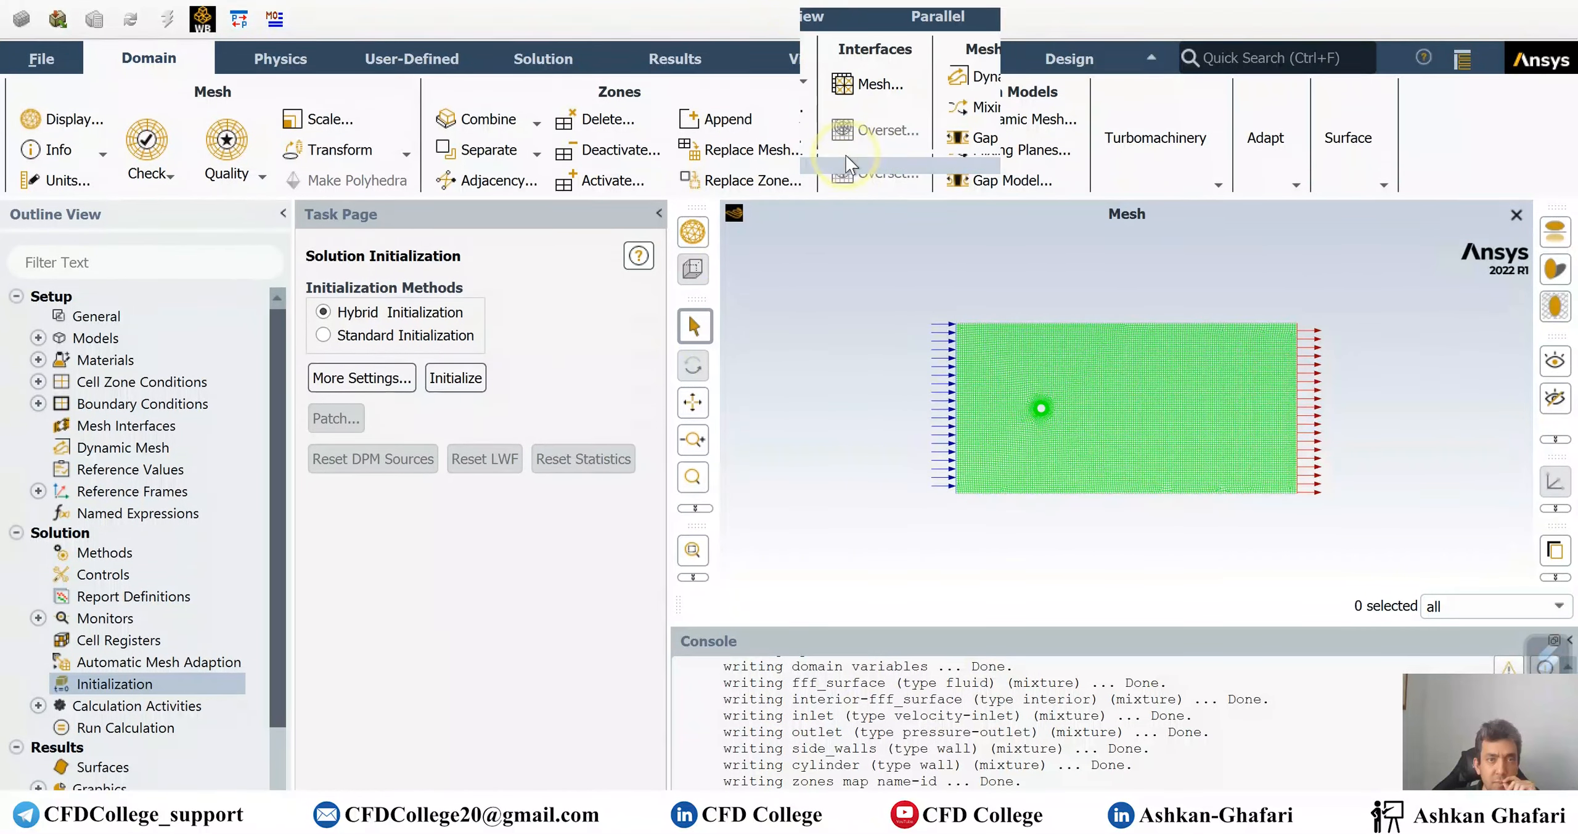
{"action": "left_click", "coordinate": [849, 161]}
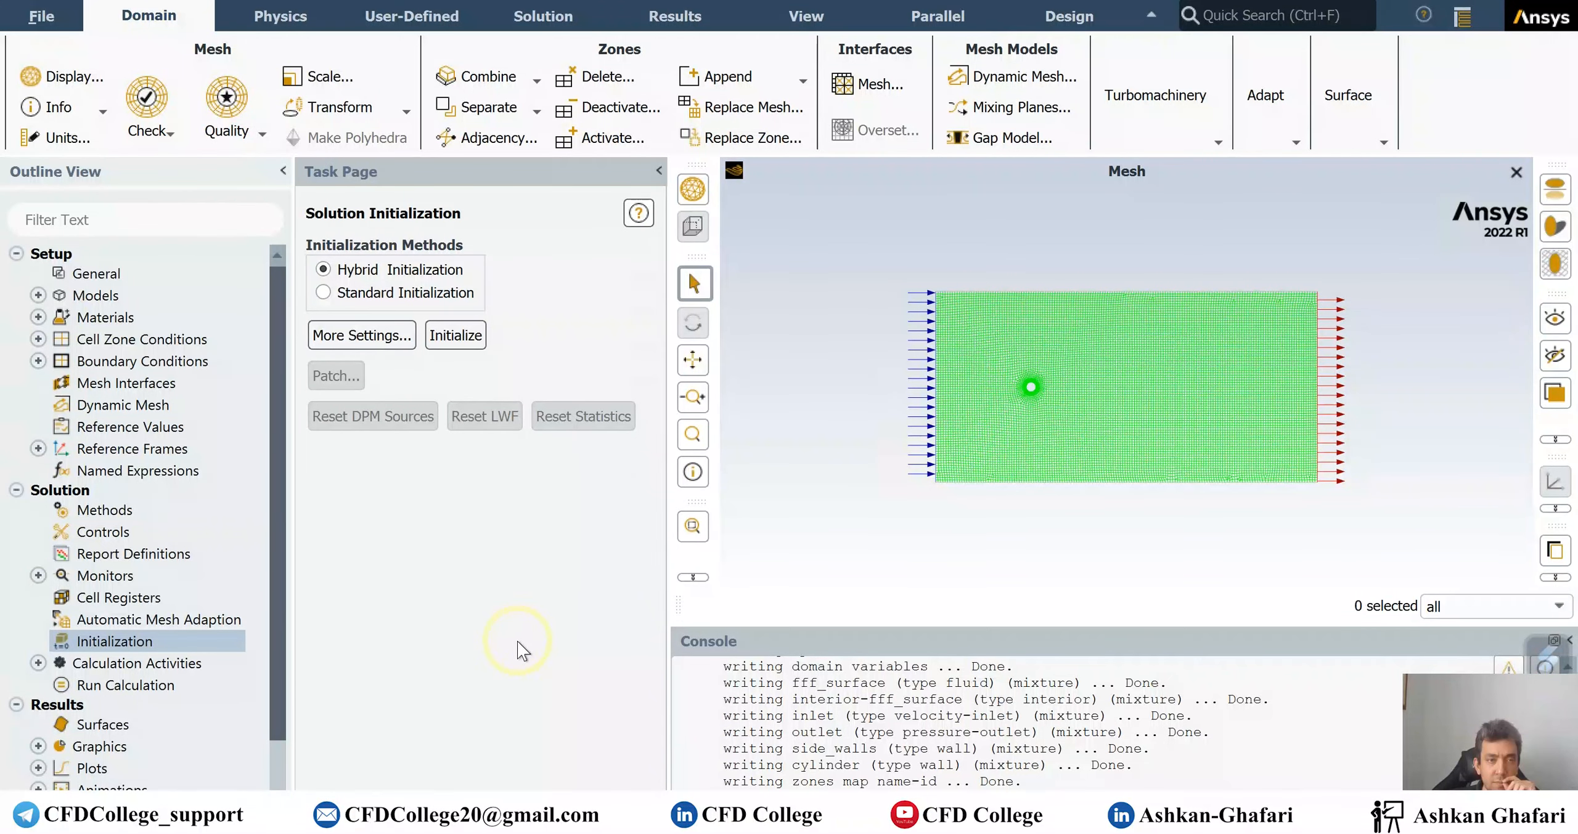
{"action": "left_click", "coordinate": [456, 335]}
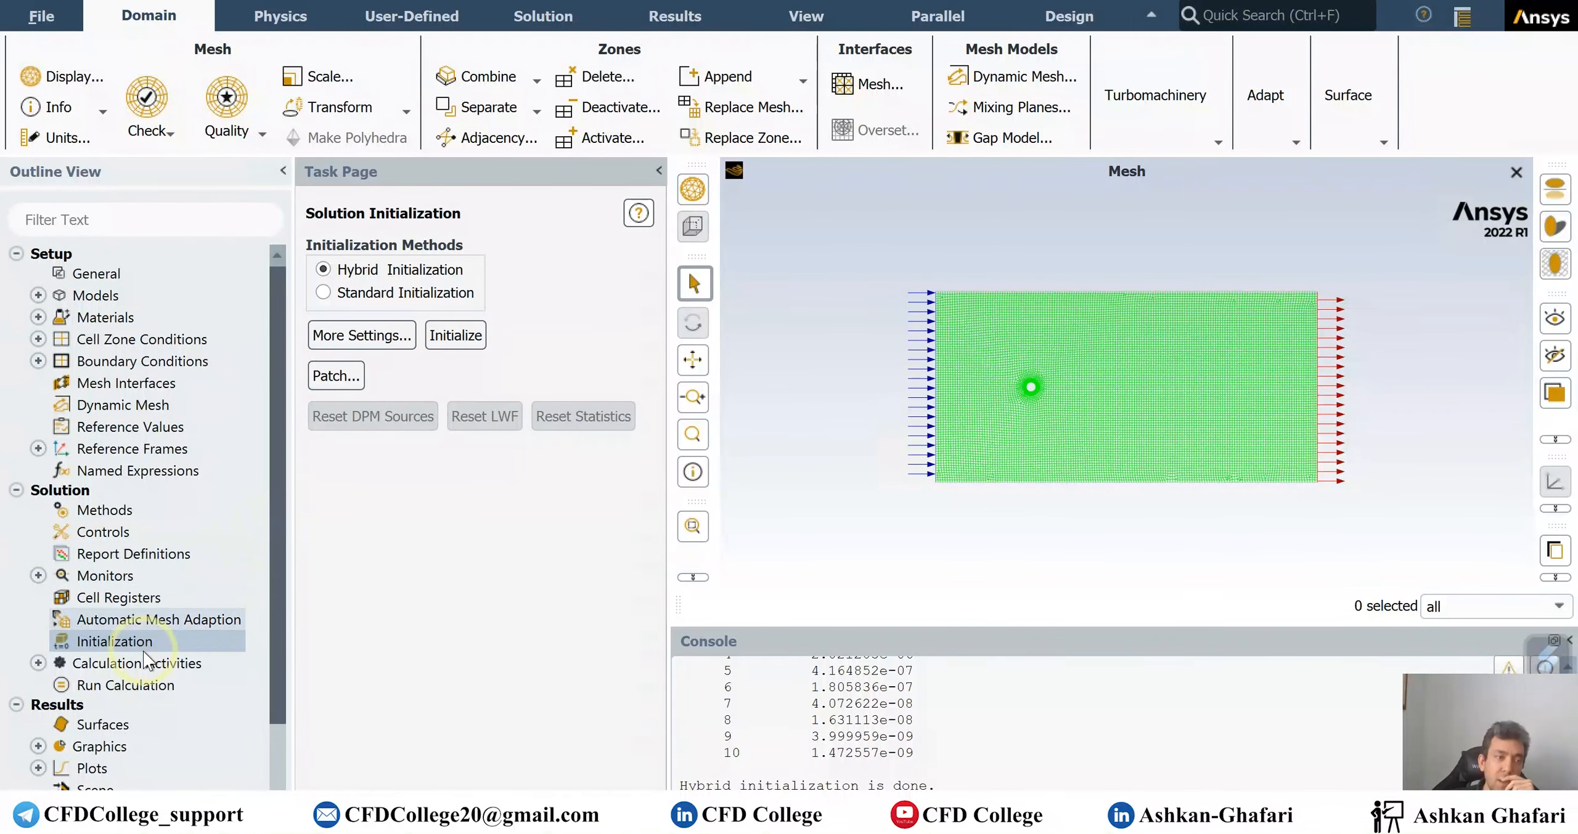
Set the number of iterations for the calculation to 100.
{"action": "left_click", "coordinate": [142, 683]}
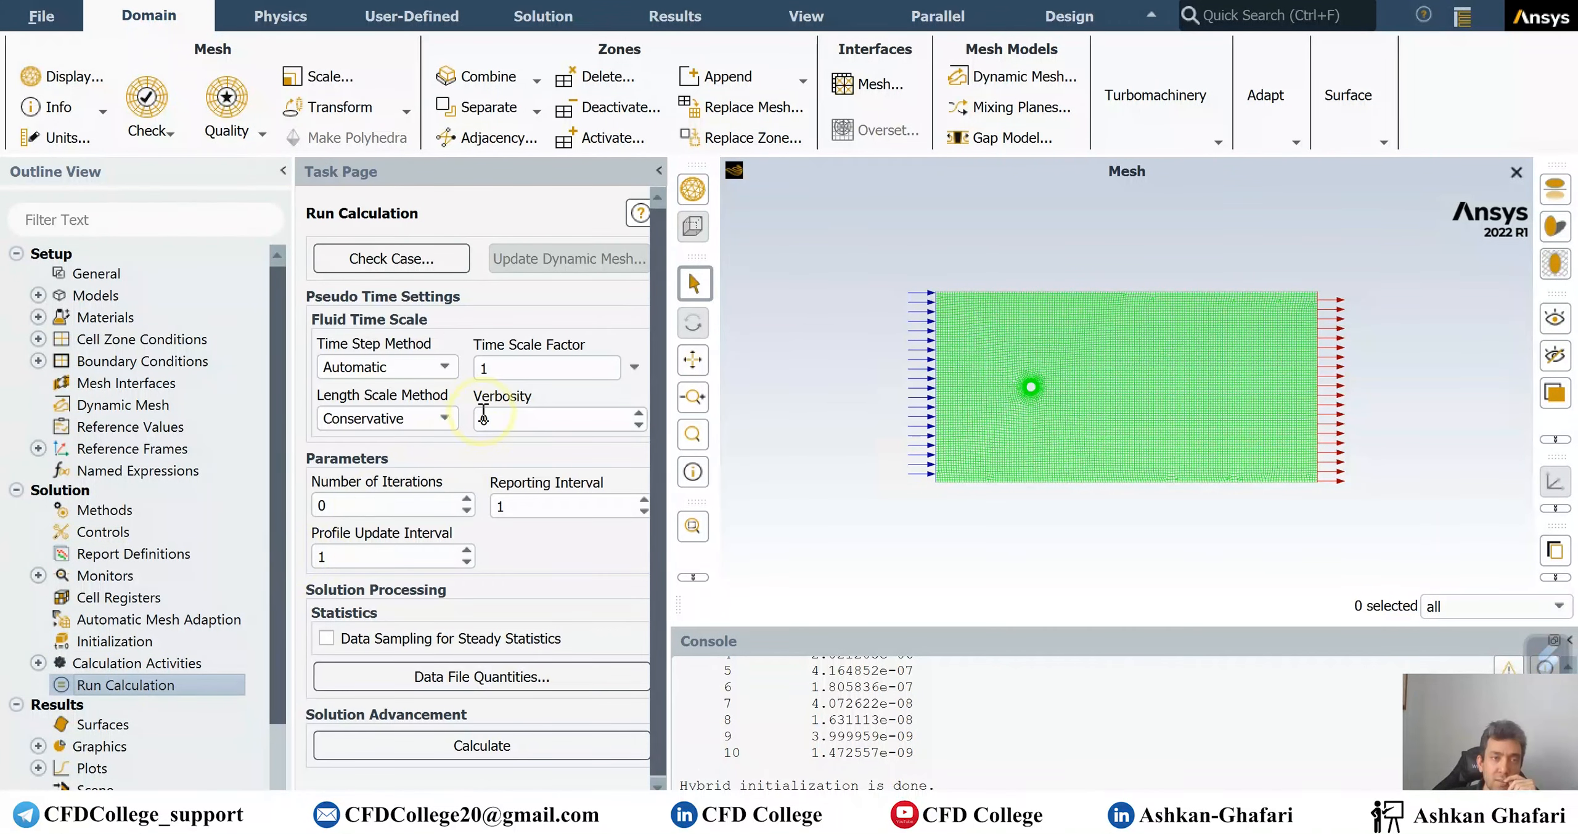
{"action": "double_click", "coordinate": [366, 506]}
{"action": "type", "text": "100"}
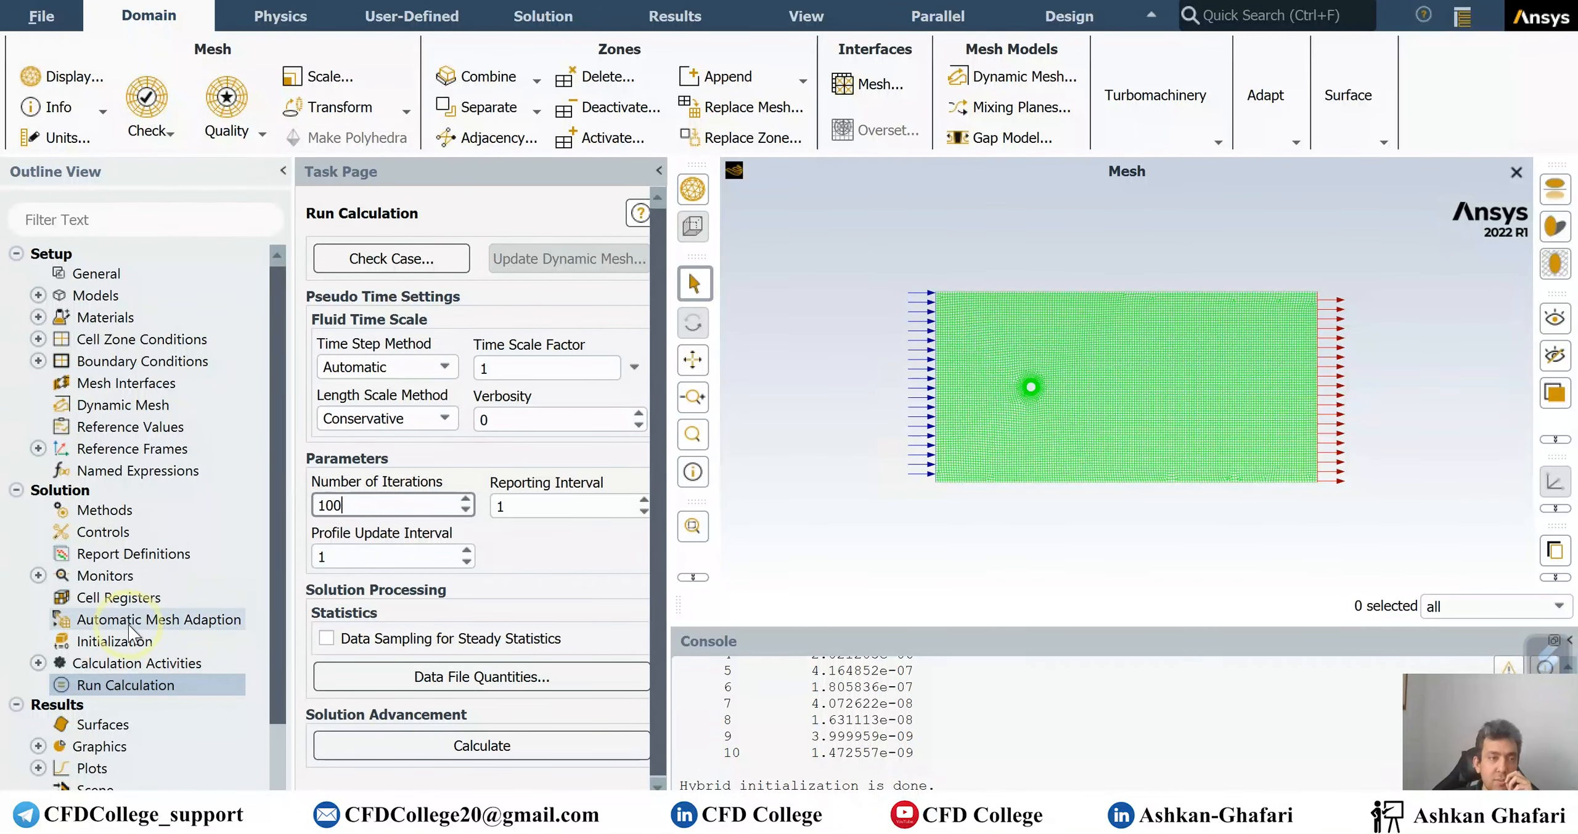
Create a drag coefficient report definition named drag-coeff for the cylinder zone, with report file, report plot and printing to the console.
{"action": "right_click", "coordinate": [98, 554]}
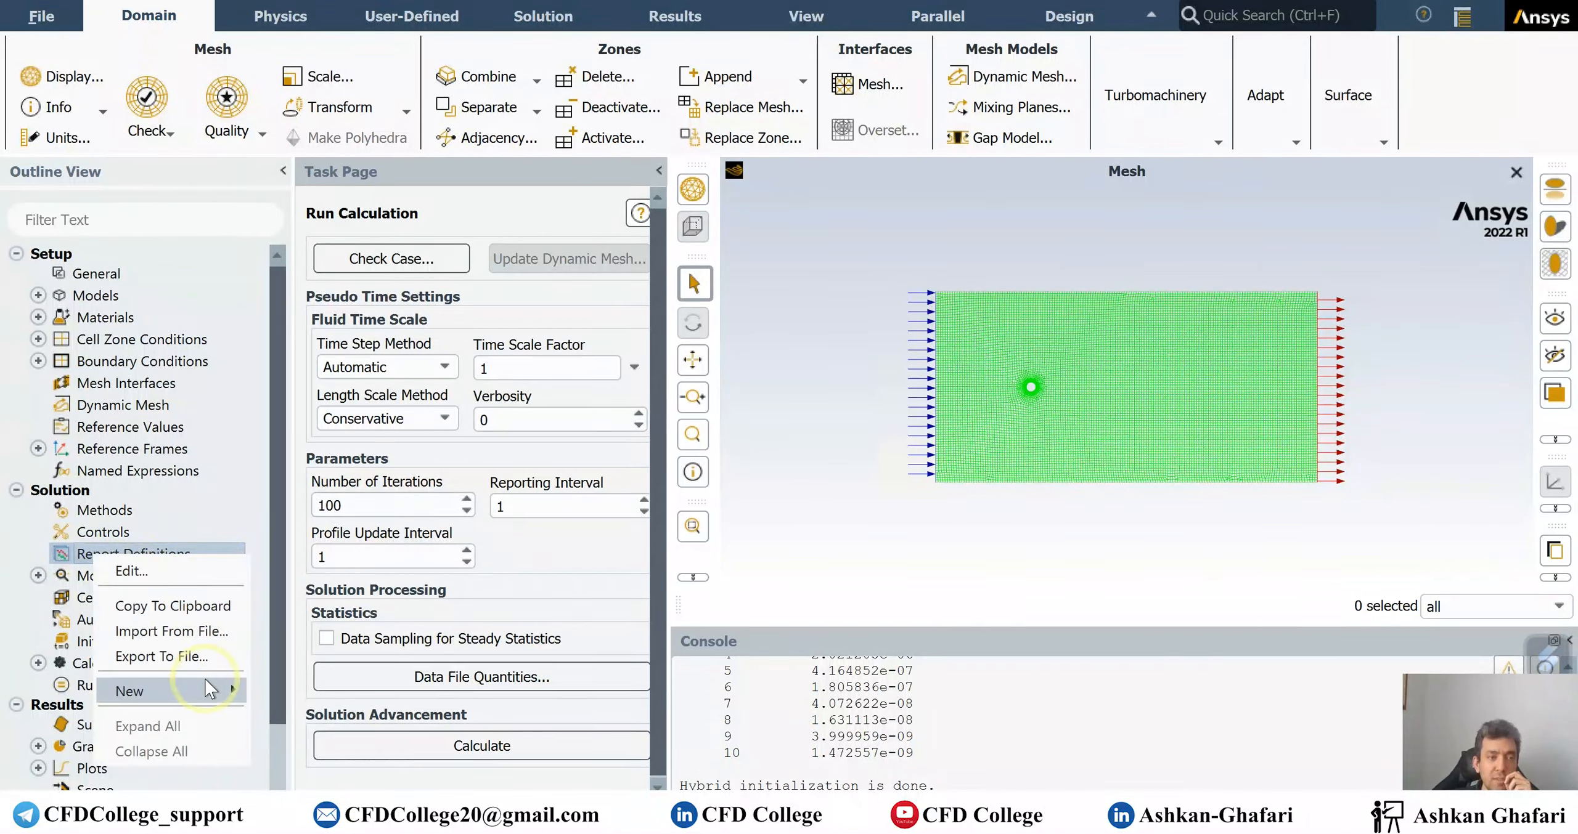
{"action": "mouse_move", "coordinate": [209, 688]}
{"action": "mouse_move", "coordinate": [330, 777]}
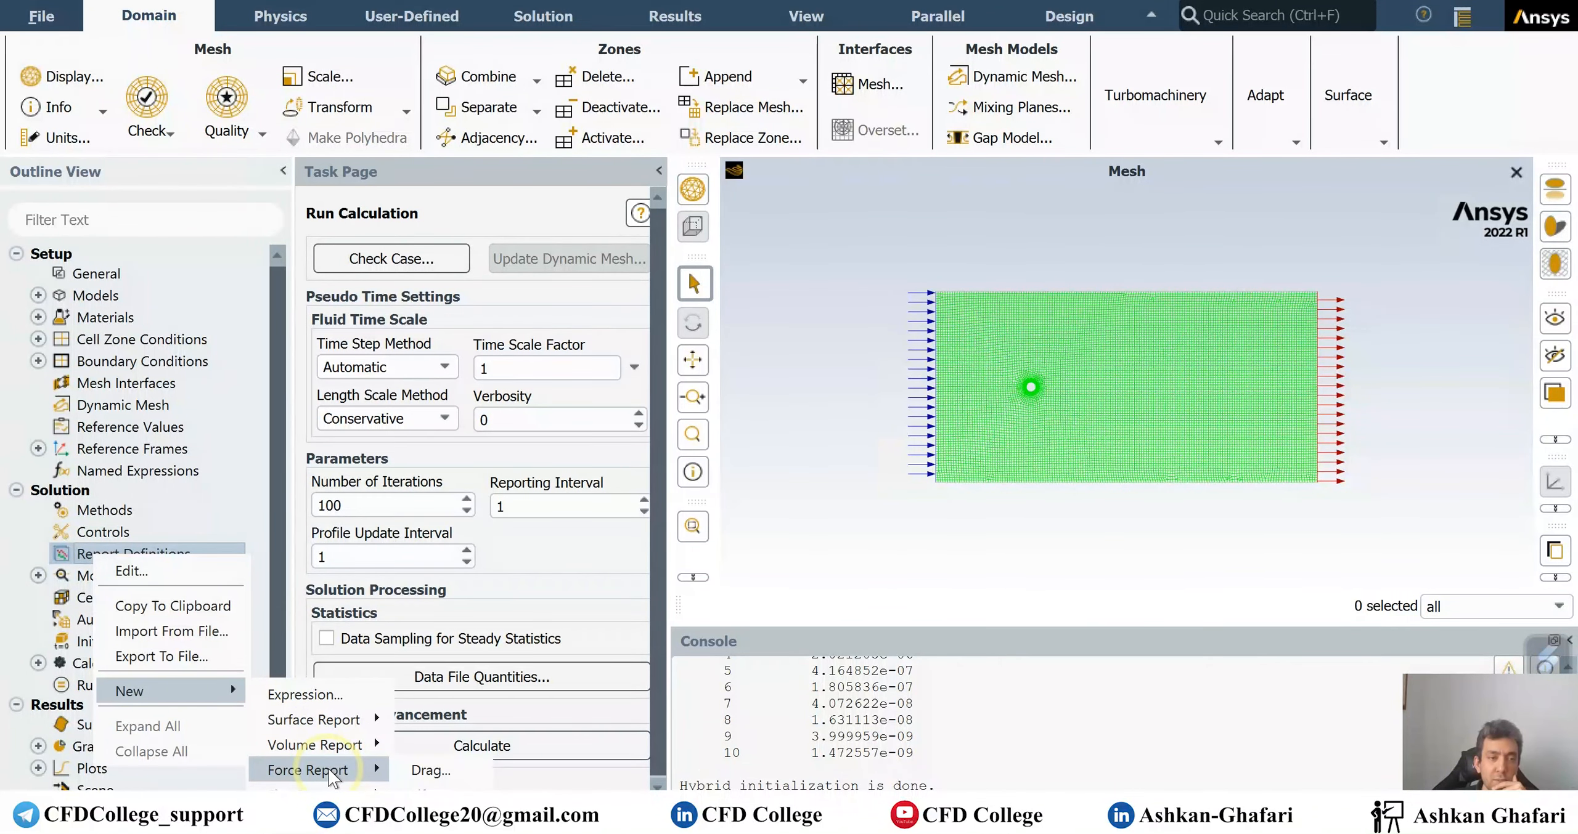
{"action": "left_click", "coordinate": [447, 768]}
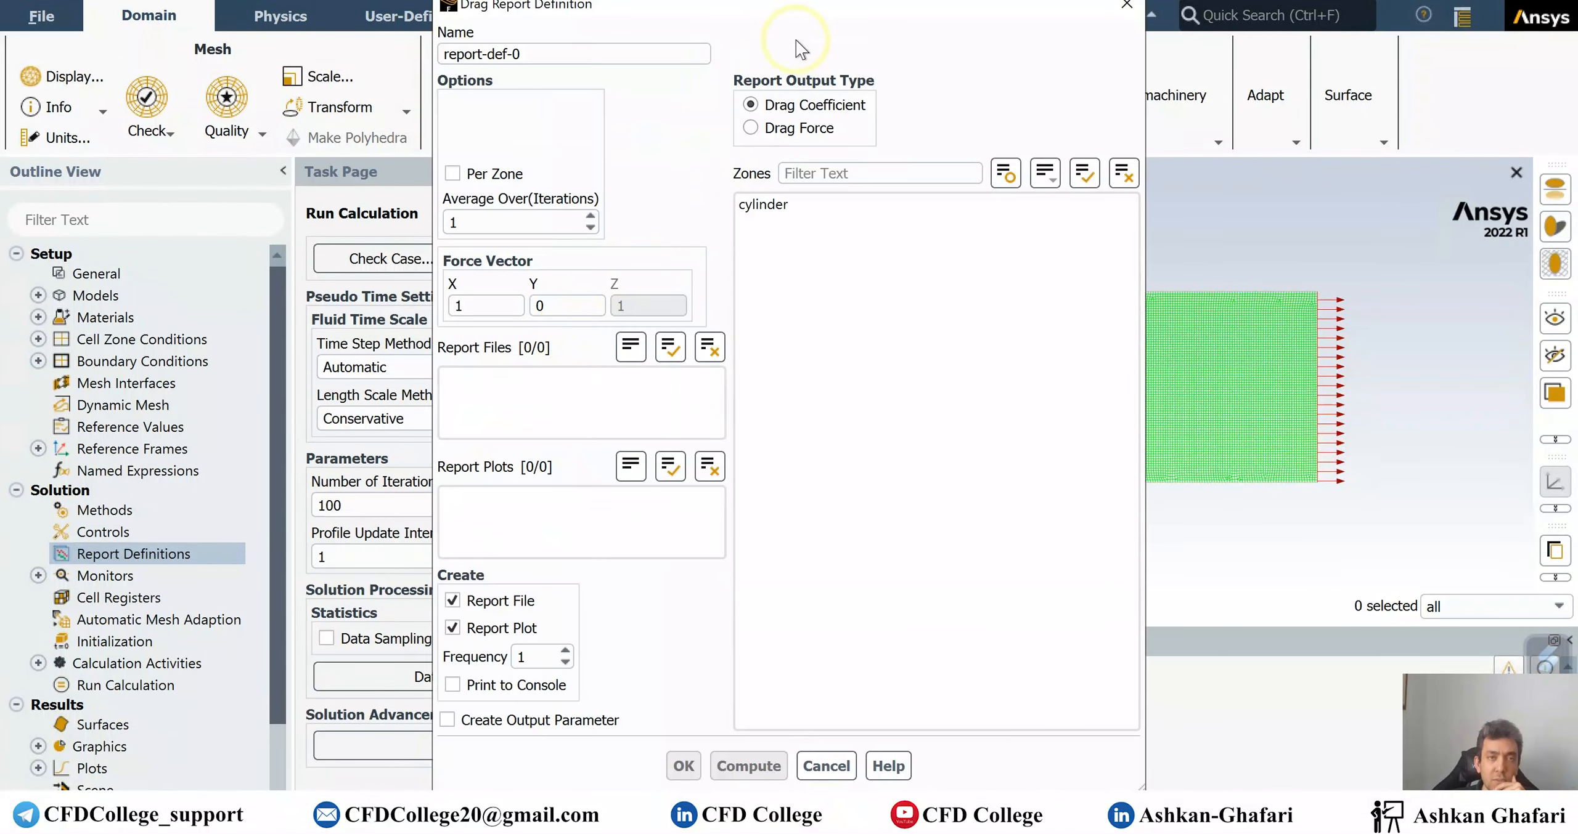
{"action": "left_click_drag", "start_coordinate": [802, 18], "coordinate": [511, 16]}
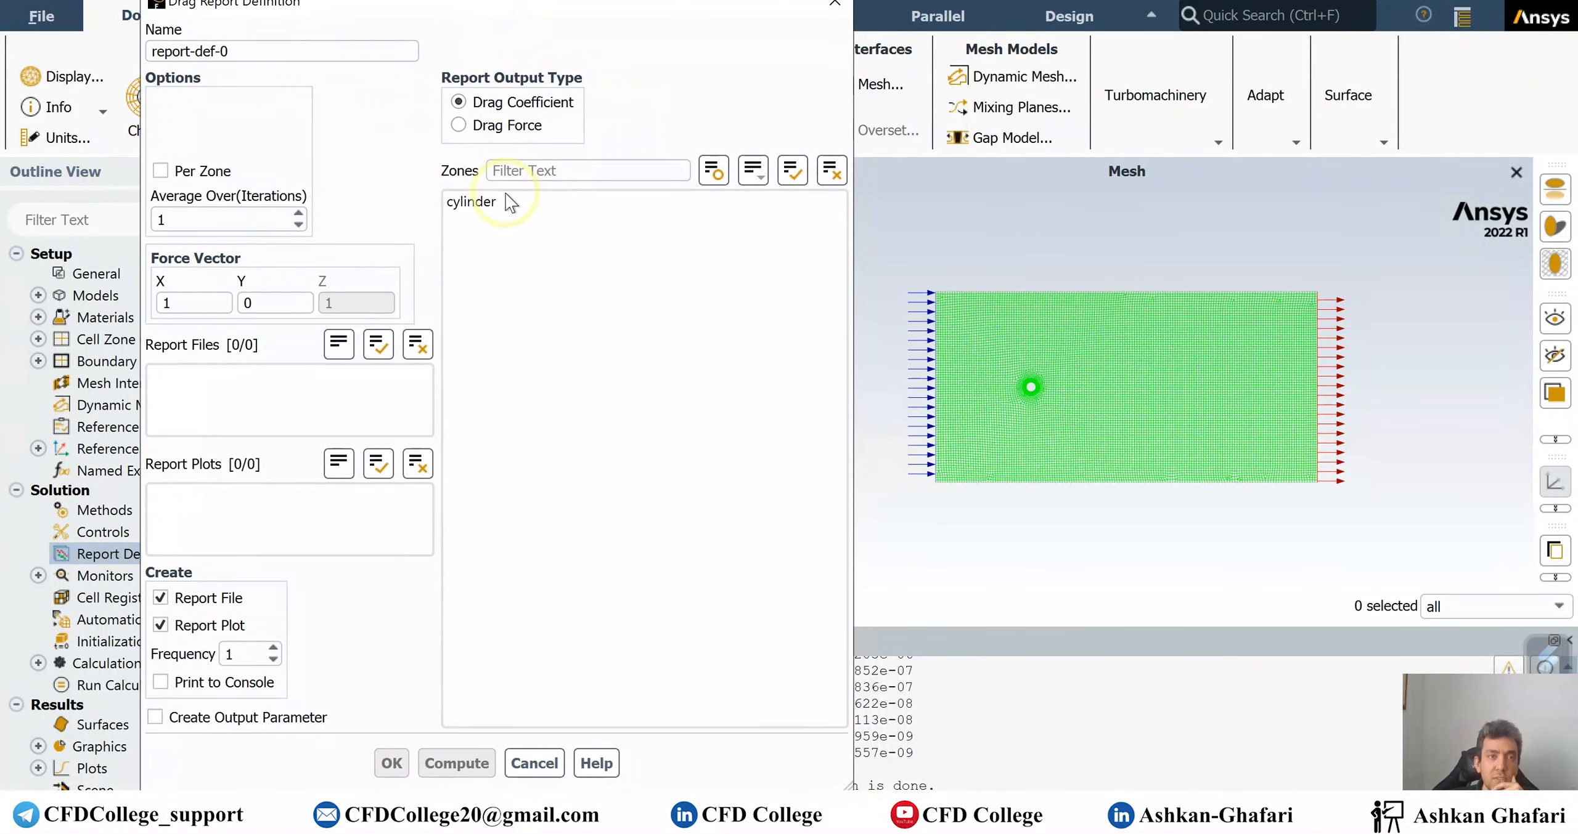
{"action": "triple_click", "coordinate": [151, 49]}
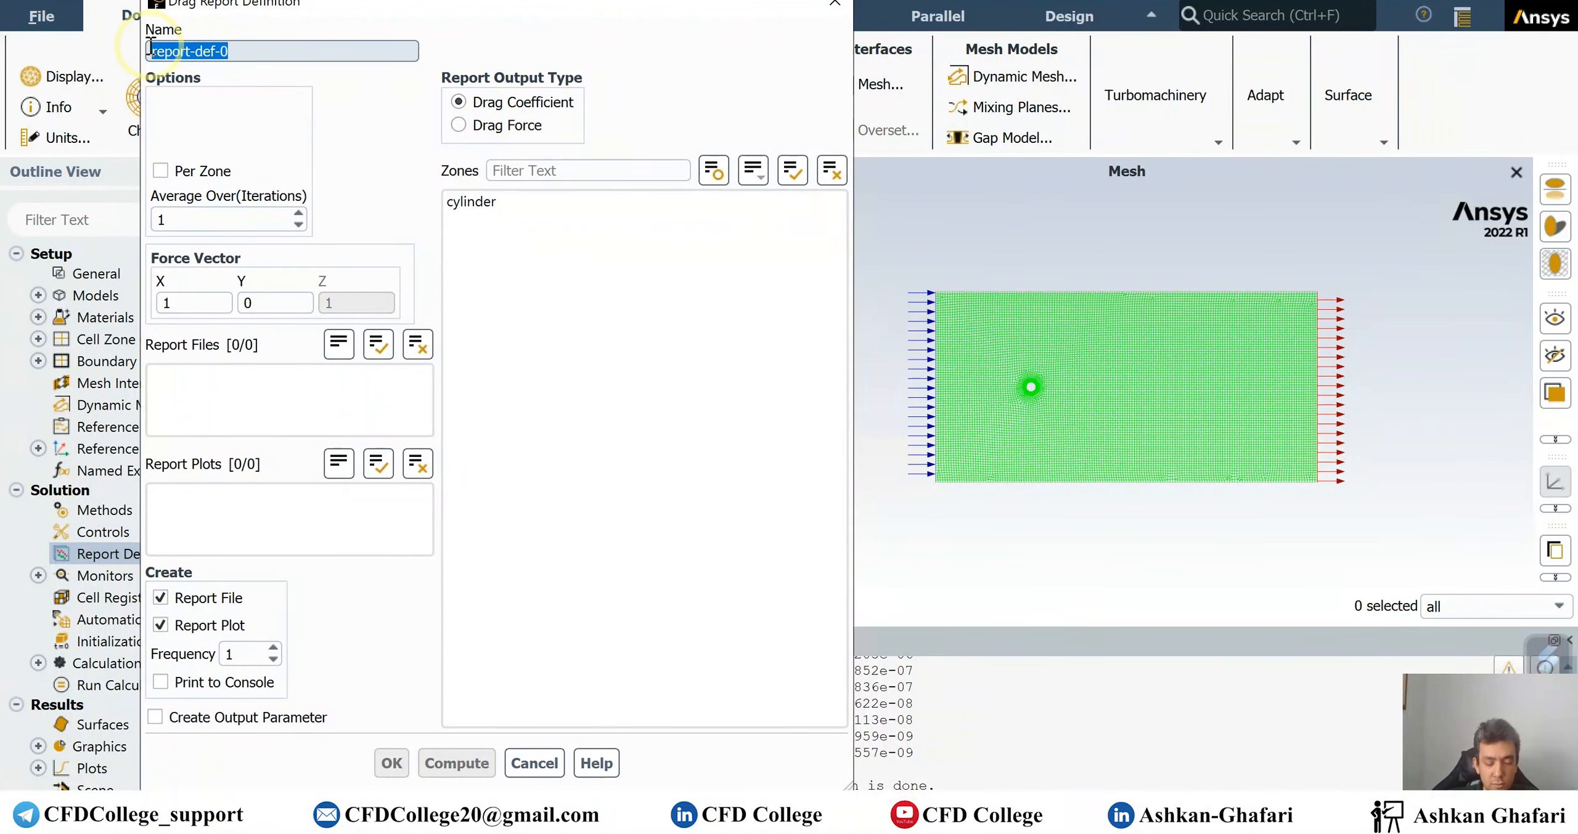
{"action": "type", "text": "drag-c"}
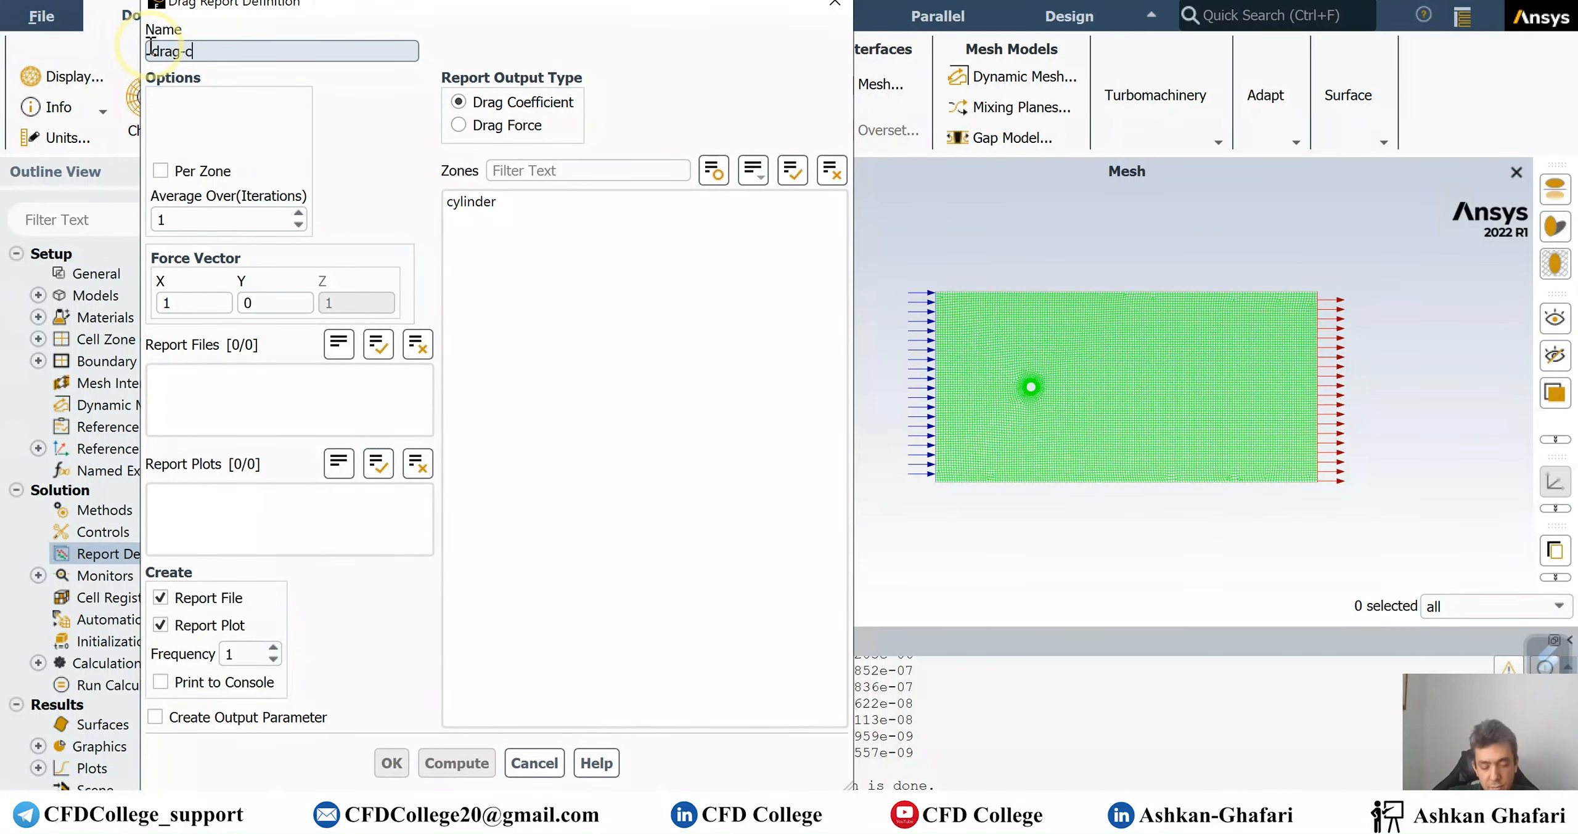
{"action": "type", "text": "oeff"}
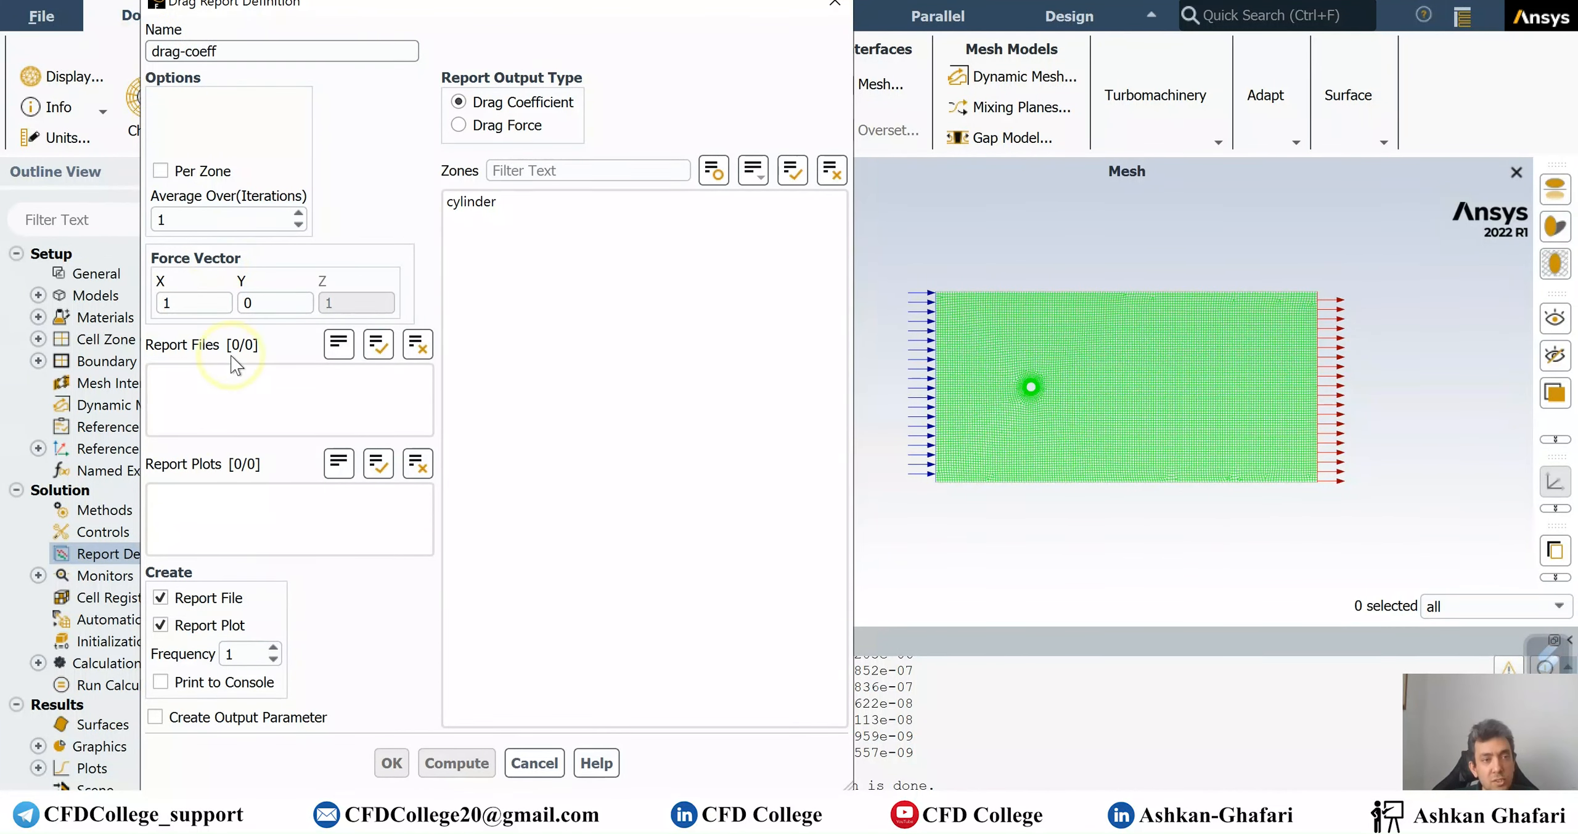
{"action": "left_click", "coordinate": [161, 683]}
{"action": "left_click", "coordinate": [468, 201]}
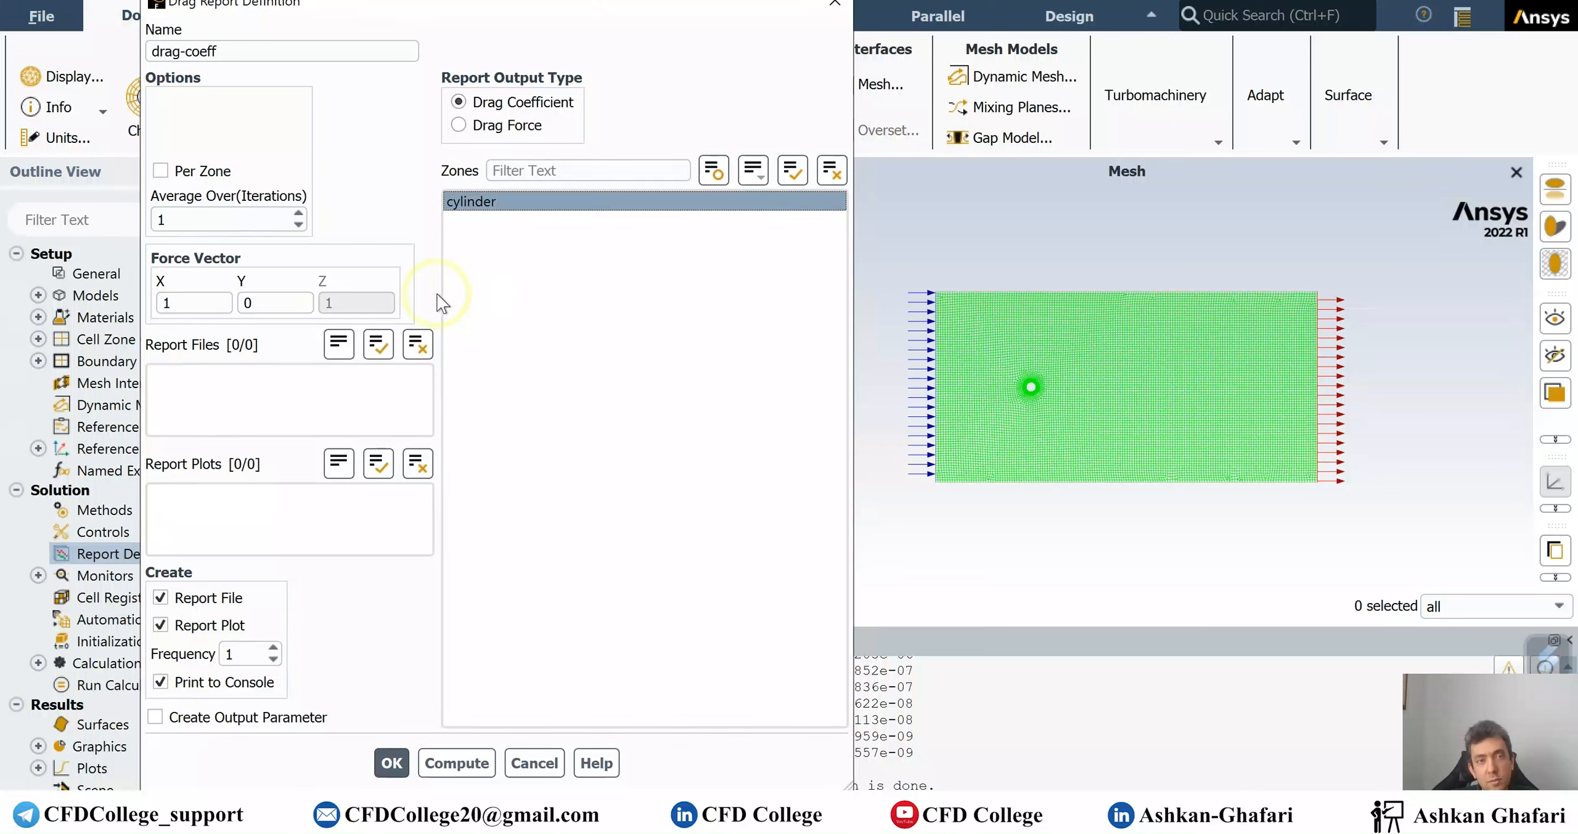
{"action": "left_click", "coordinate": [392, 765]}
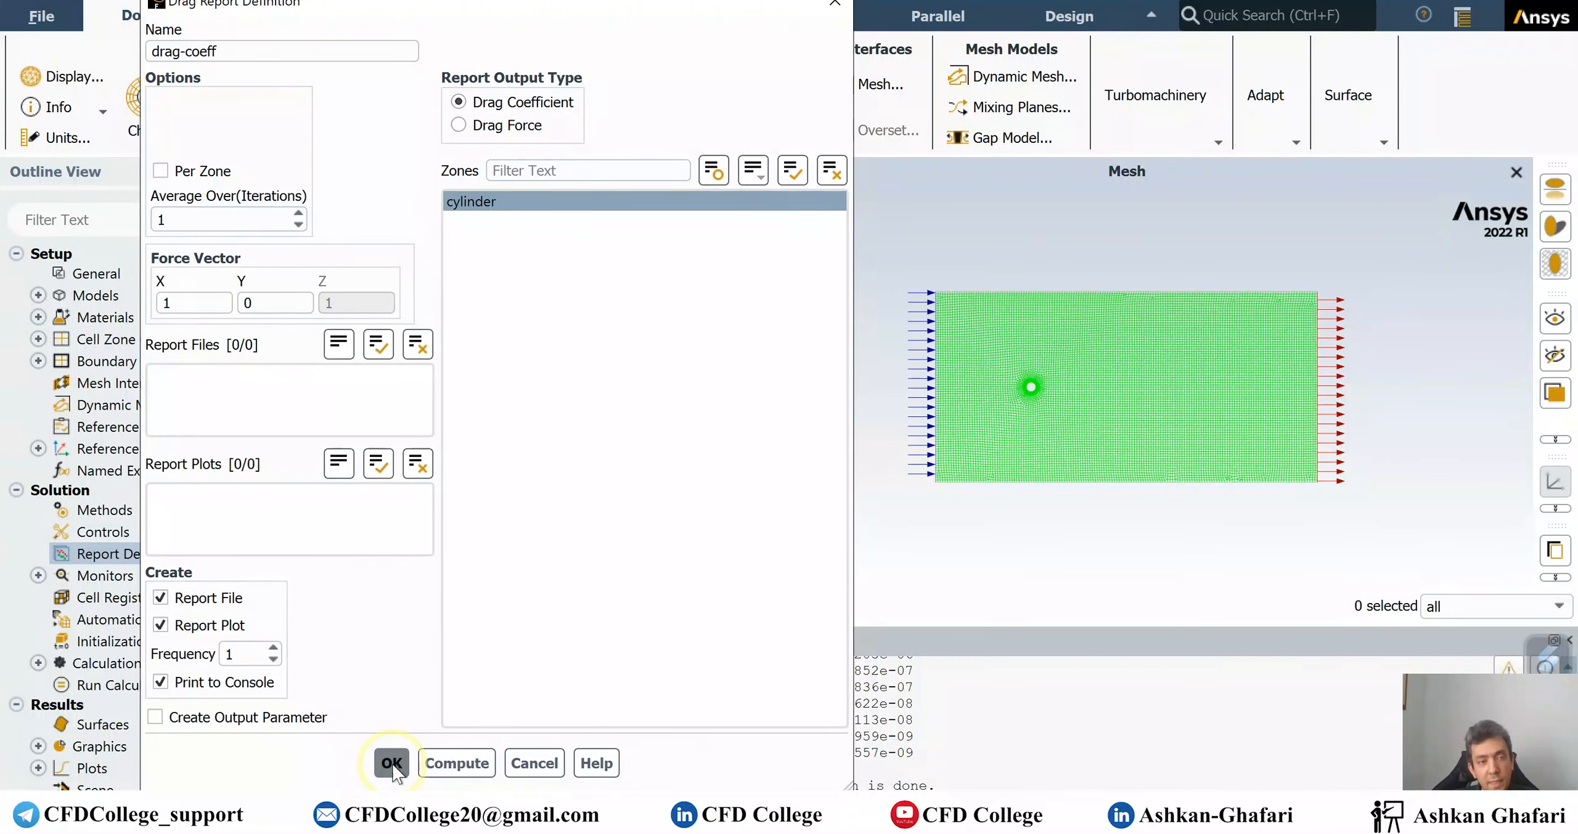
Run the calculation until it completes and dismiss the completion notice.
{"action": "left_click", "coordinate": [399, 752]}
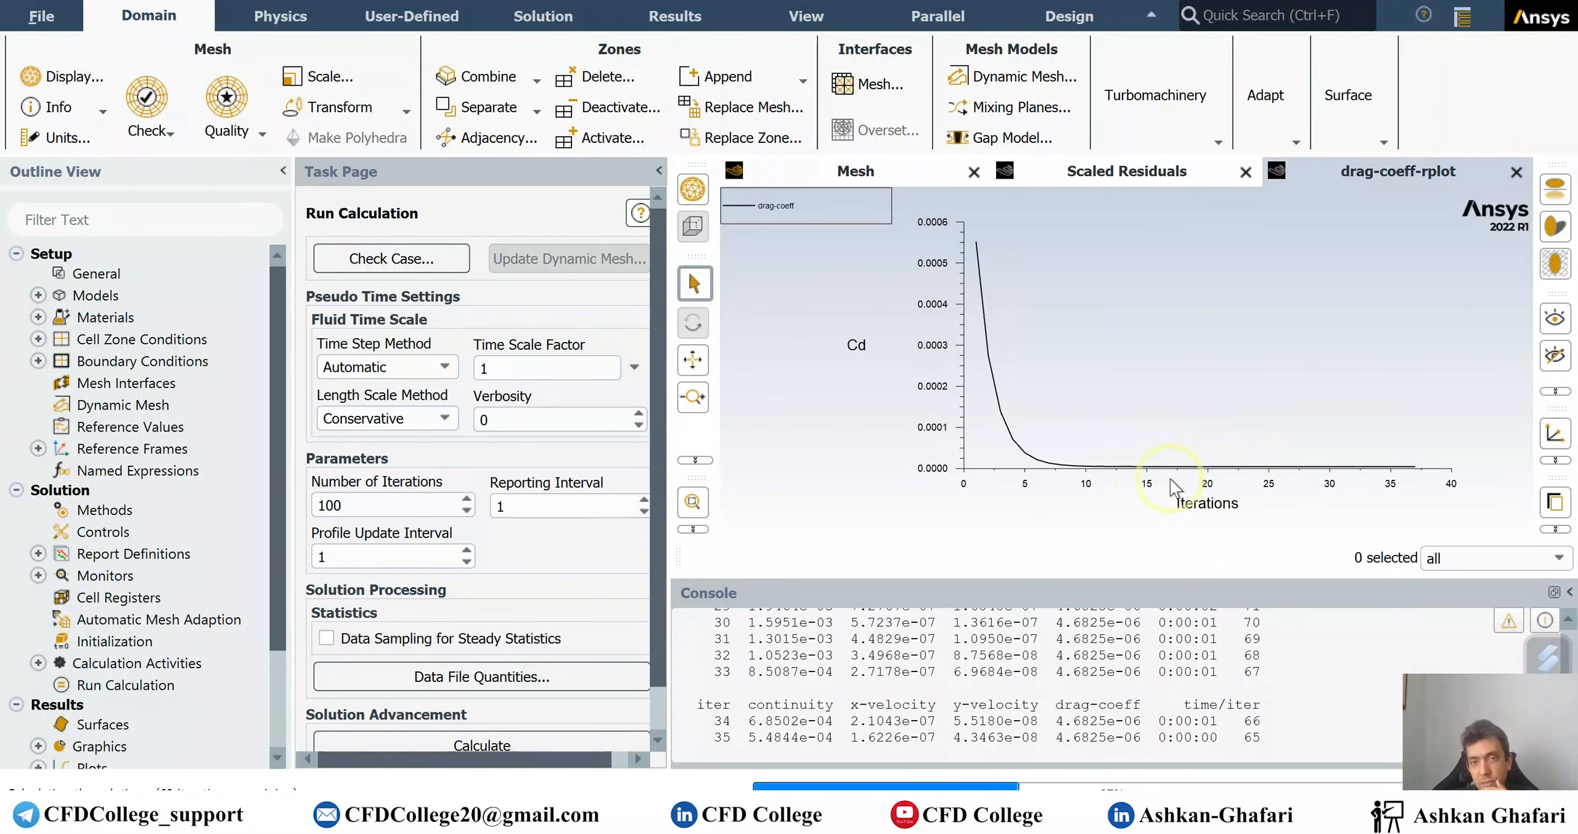
{"action": "left_click", "coordinate": [855, 437]}
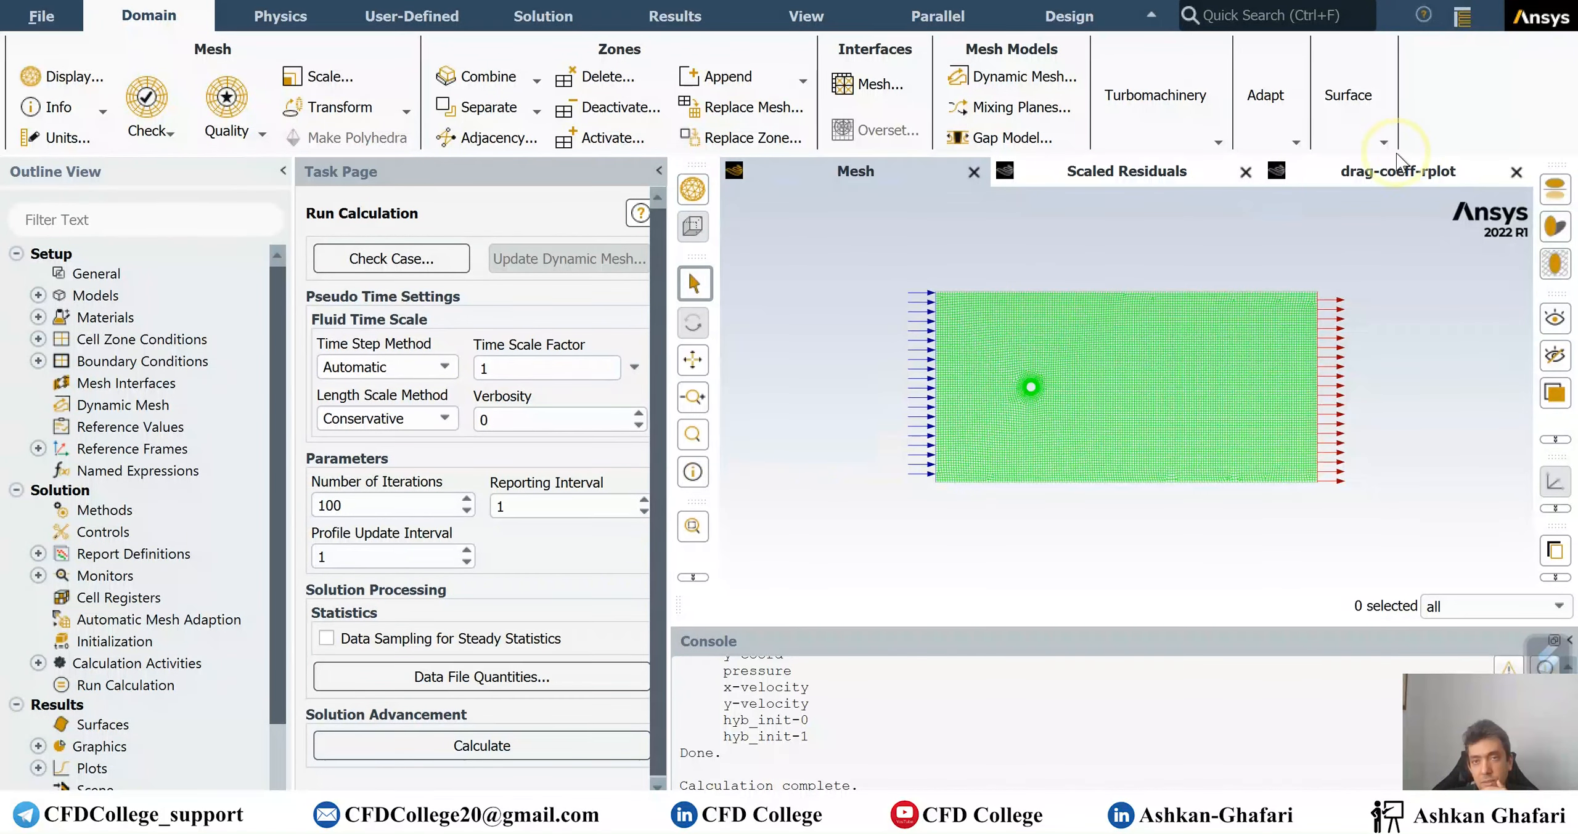
Examine the drag coefficient plot, its iteration history in the console and the scaled residuals plot.
{"action": "left_click", "coordinate": [1414, 180]}
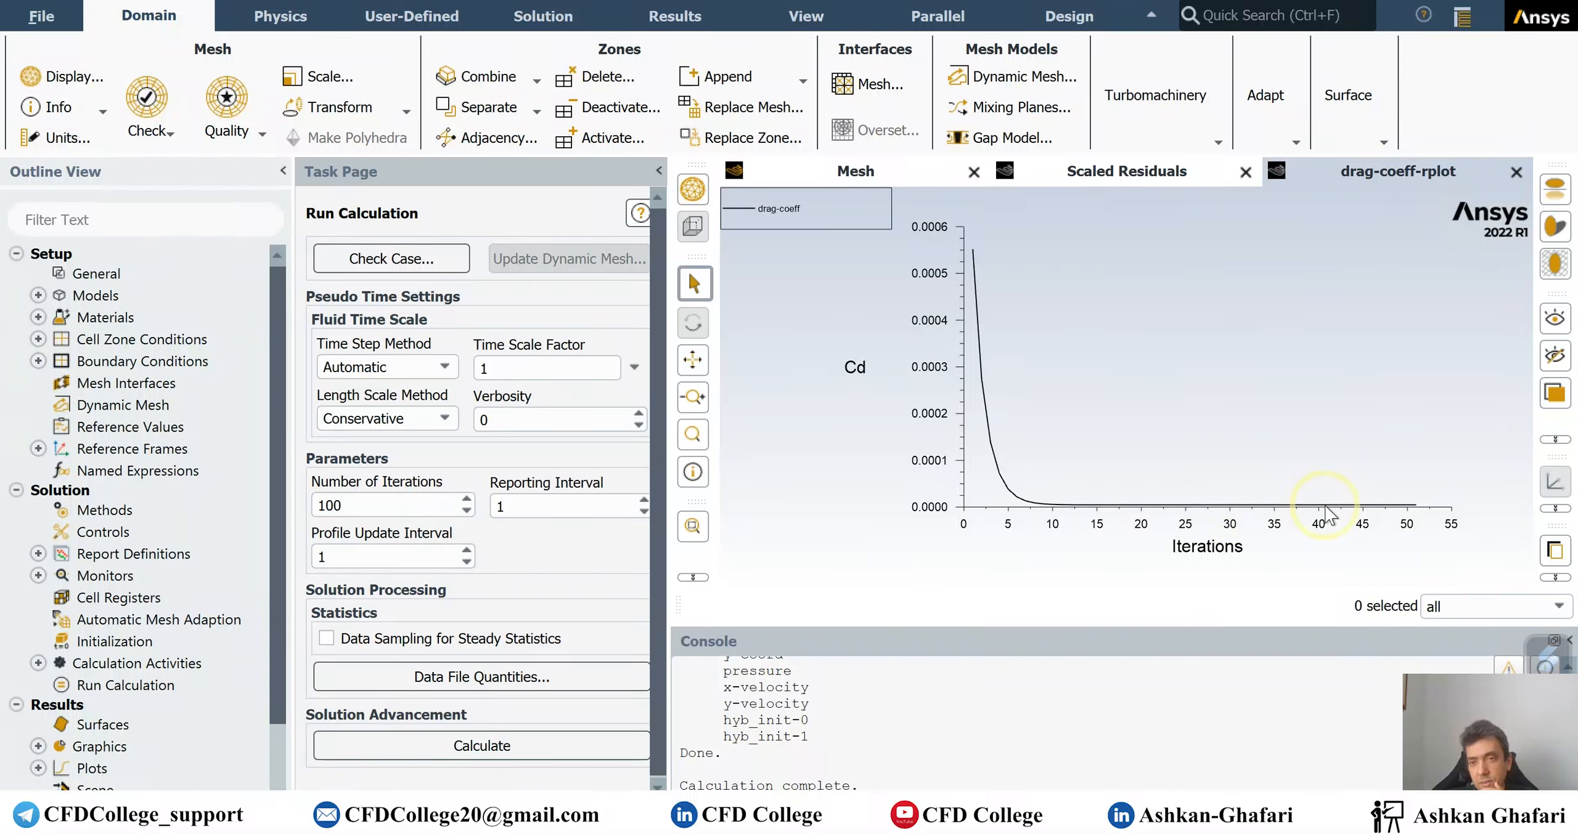
{"action": "scroll", "coordinate": [1085, 702], "scroll_direction": "up", "scroll_amount": 5}
{"action": "scroll", "coordinate": [1085, 732], "scroll_direction": "up", "scroll_amount": 7}
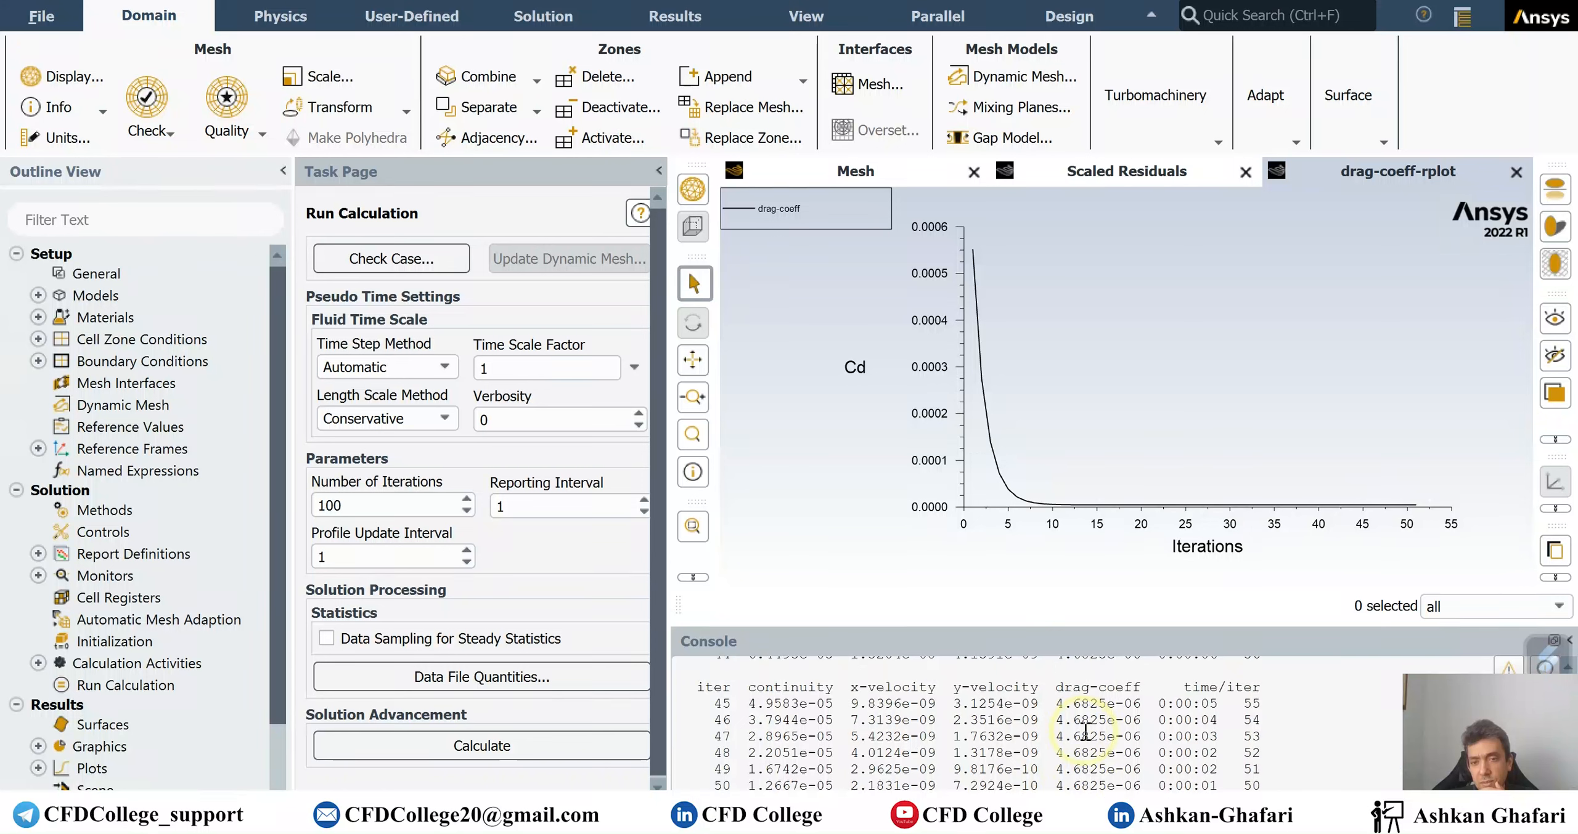
{"action": "scroll", "coordinate": [1085, 732], "scroll_direction": "down", "scroll_amount": 8}
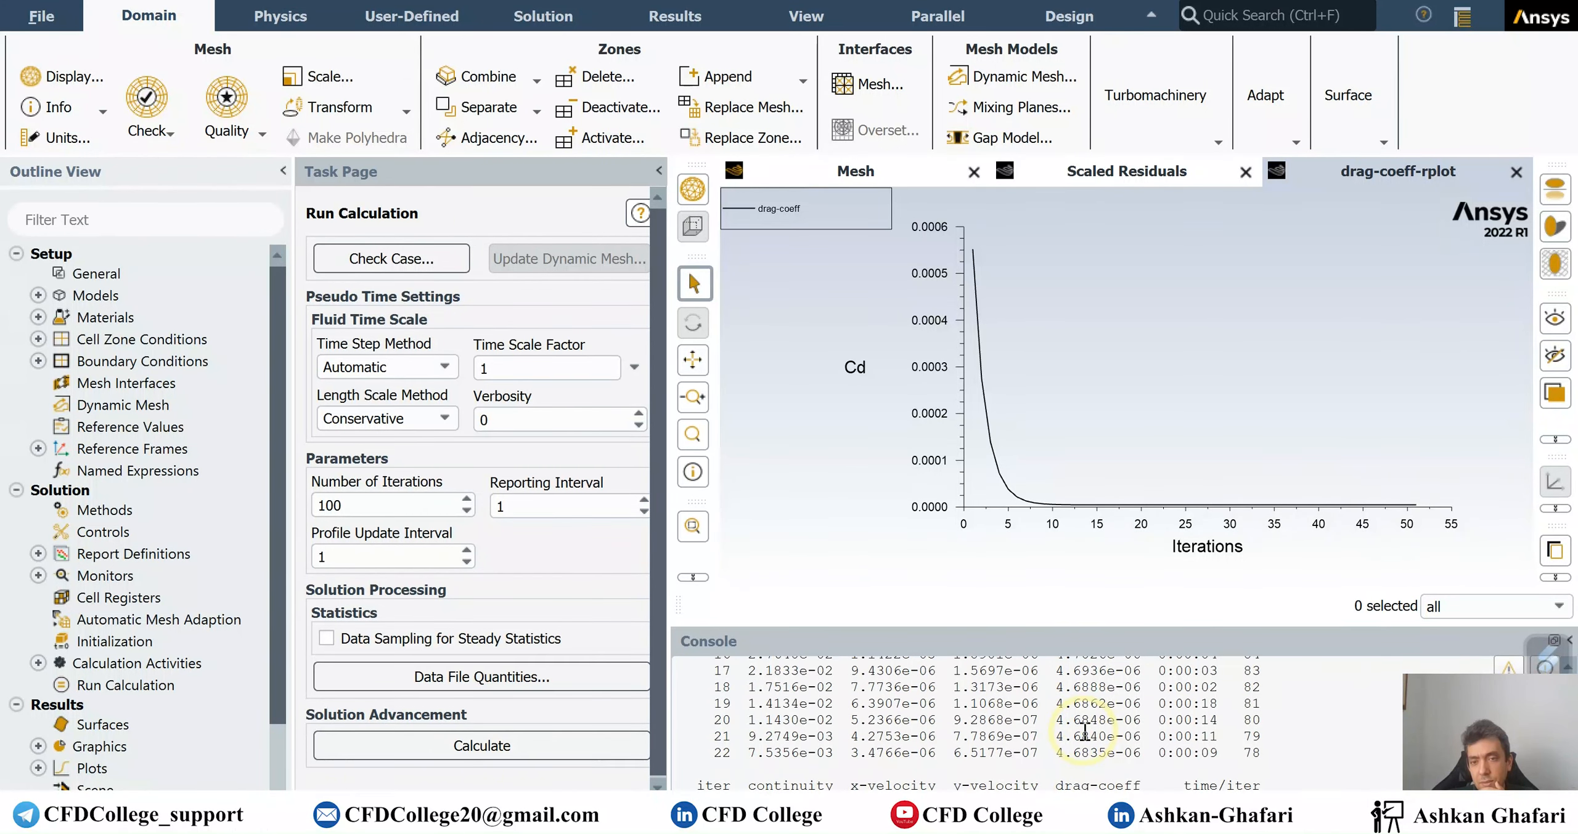
{"action": "scroll", "coordinate": [1078, 712], "scroll_direction": "up", "scroll_amount": 3}
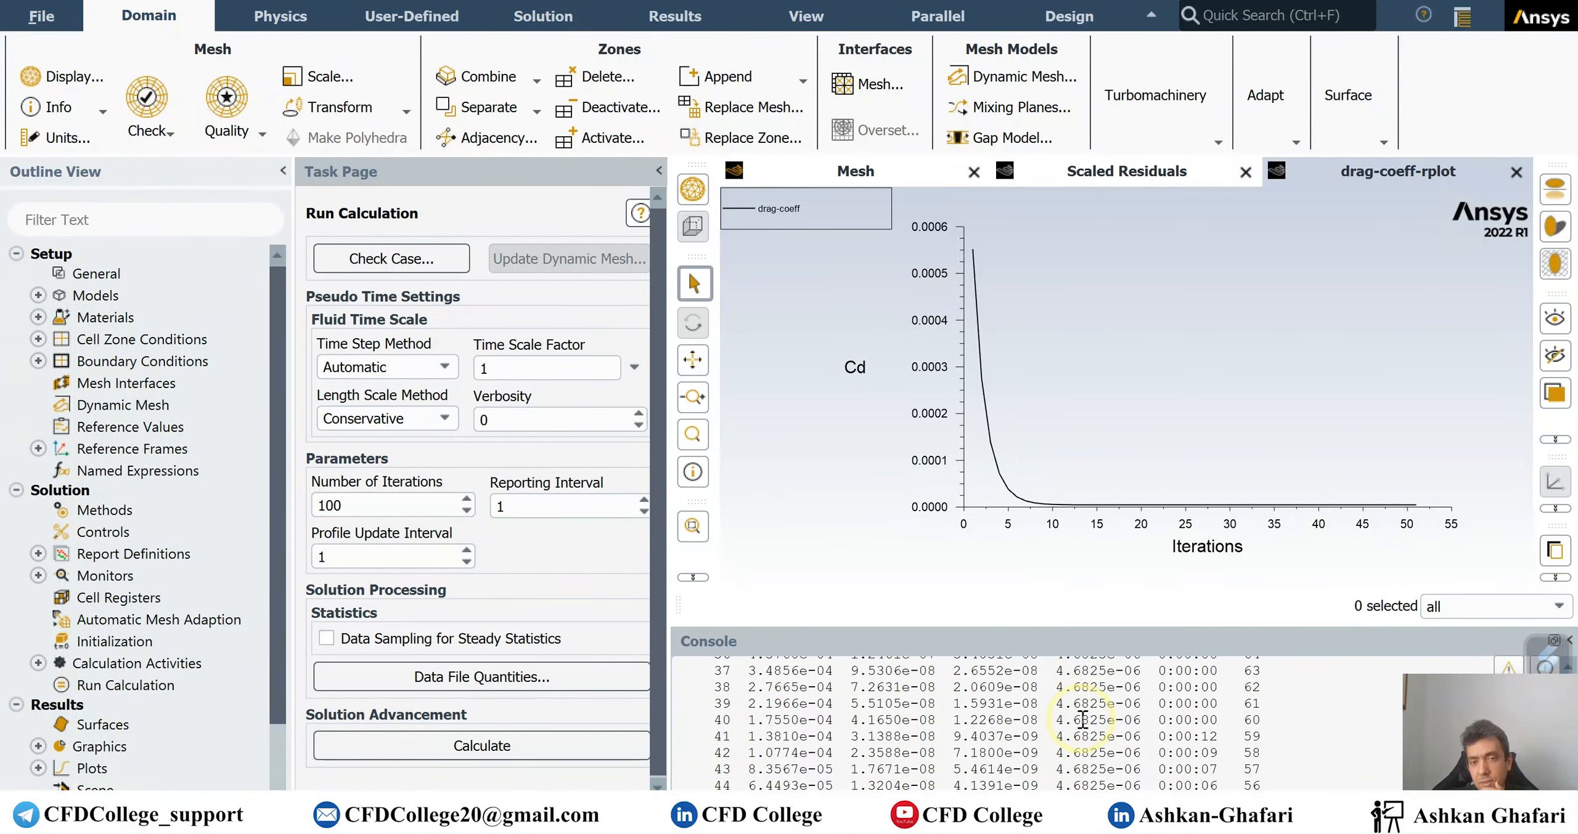
{"action": "scroll", "coordinate": [1074, 746], "scroll_direction": "down", "scroll_amount": 8}
{"action": "scroll", "coordinate": [1073, 751], "scroll_direction": "up", "scroll_amount": 5}
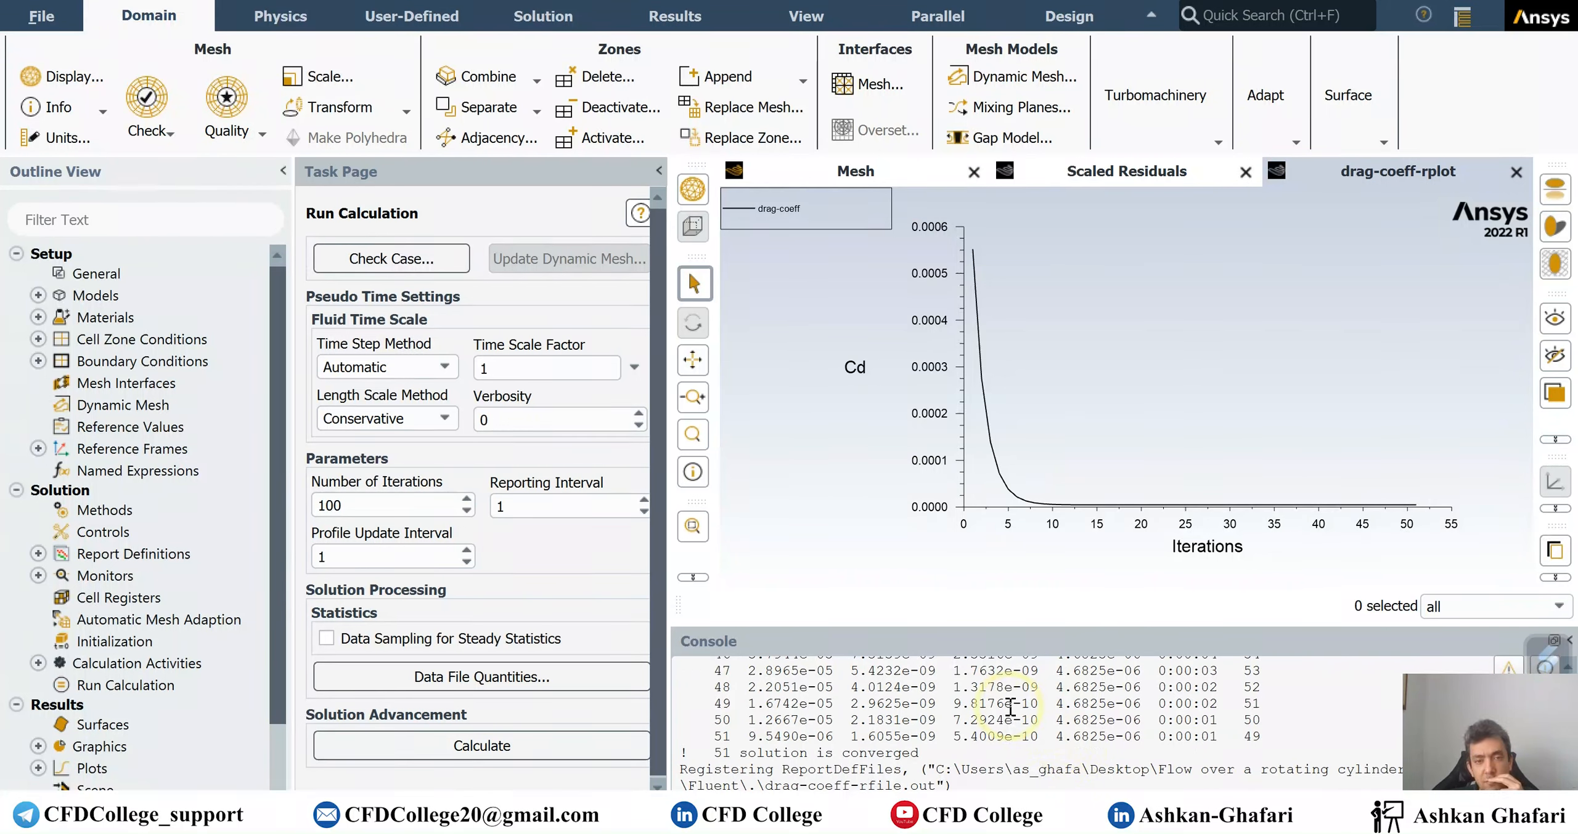
{"action": "left_click", "coordinate": [1104, 173]}
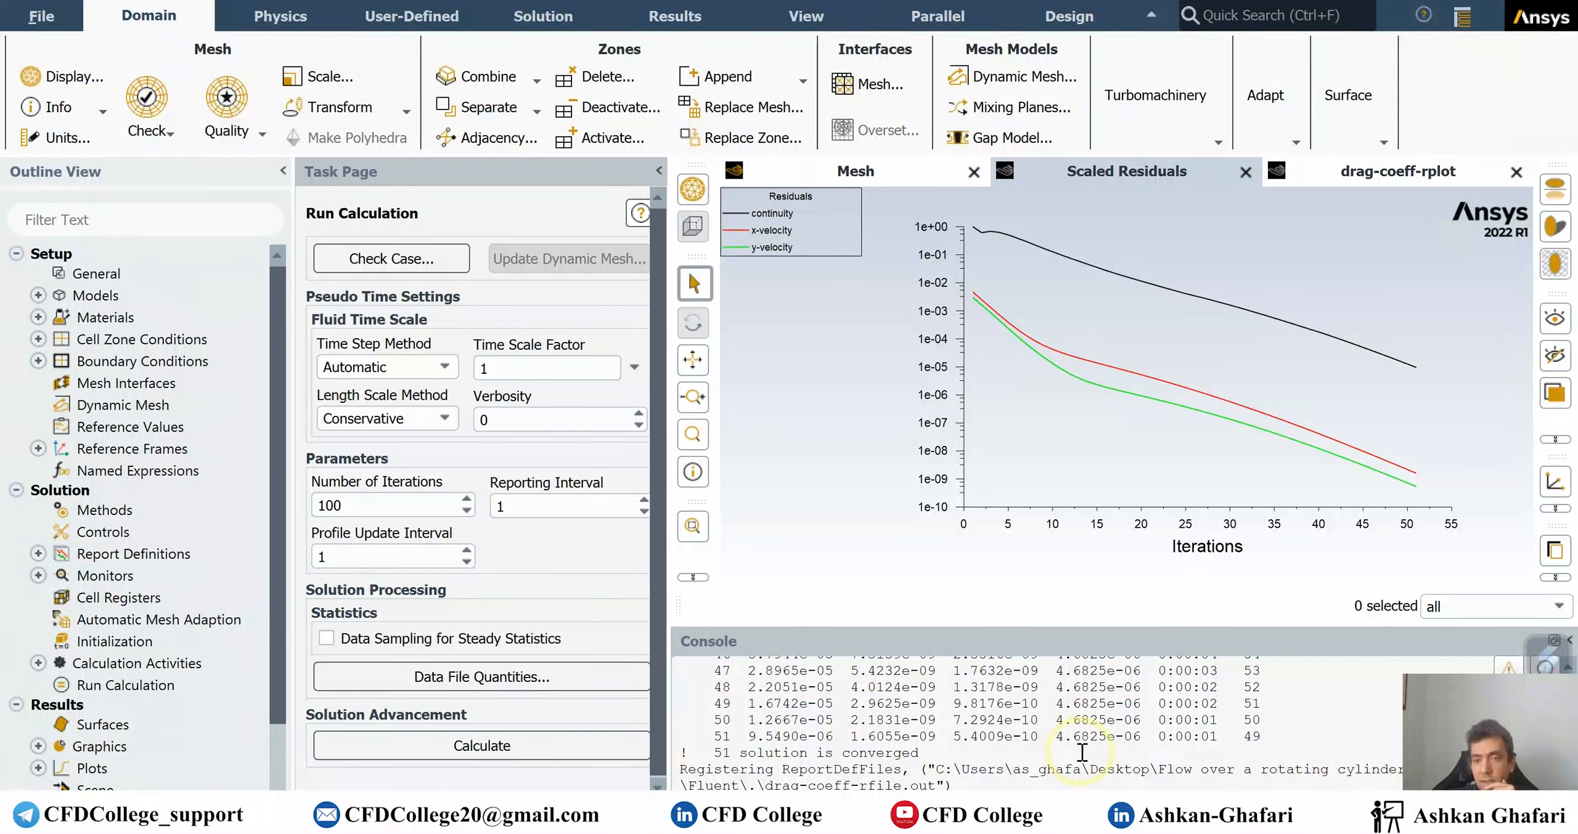
{"action": "scroll", "coordinate": [1107, 745], "scroll_direction": "up", "scroll_amount": 1}
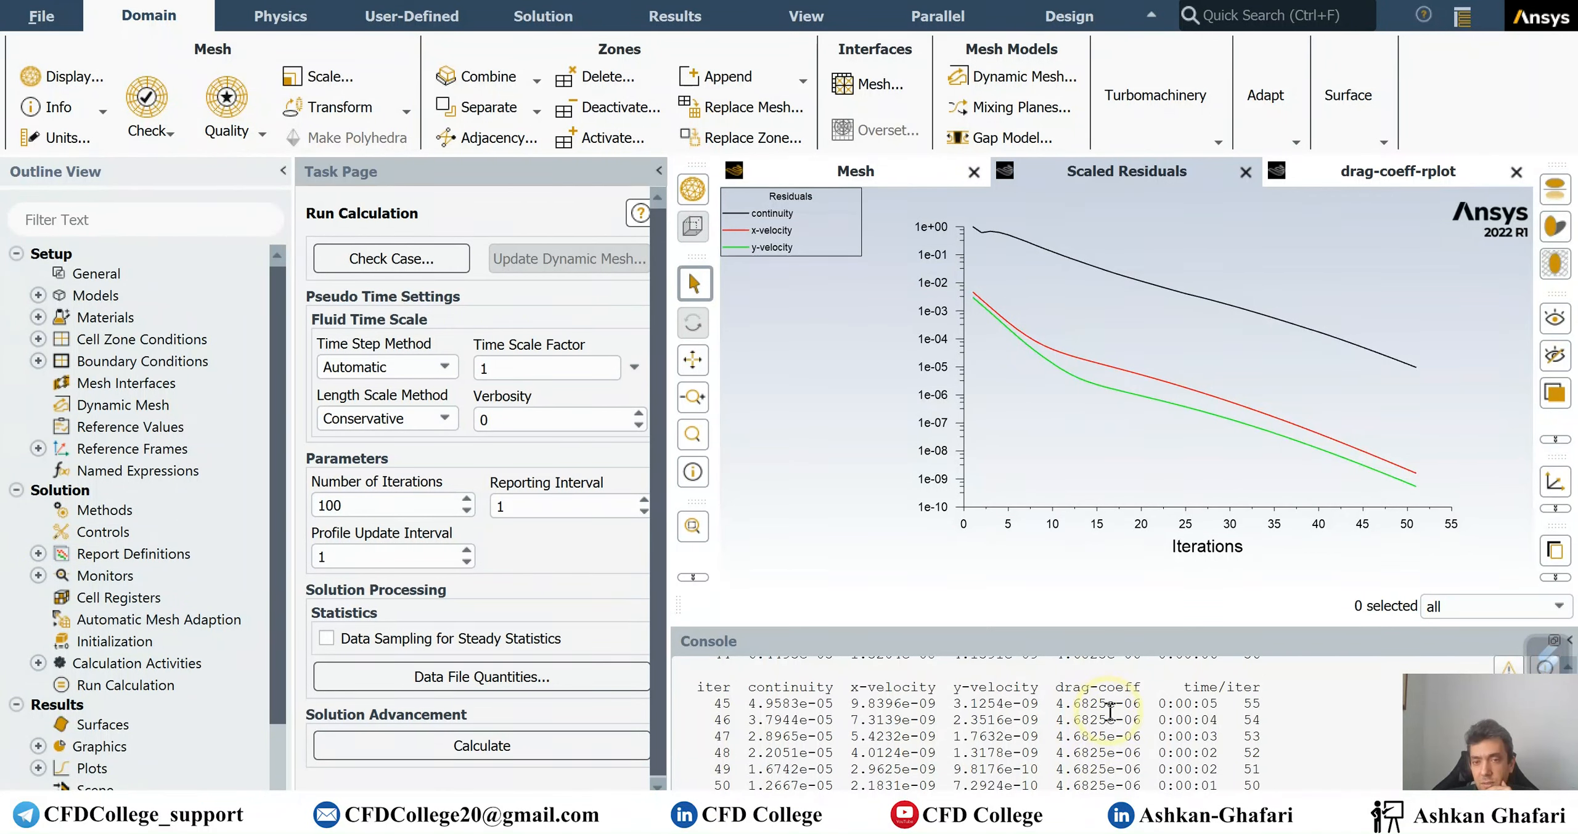
{"action": "scroll", "coordinate": [1109, 713], "scroll_direction": "down", "scroll_amount": 1}
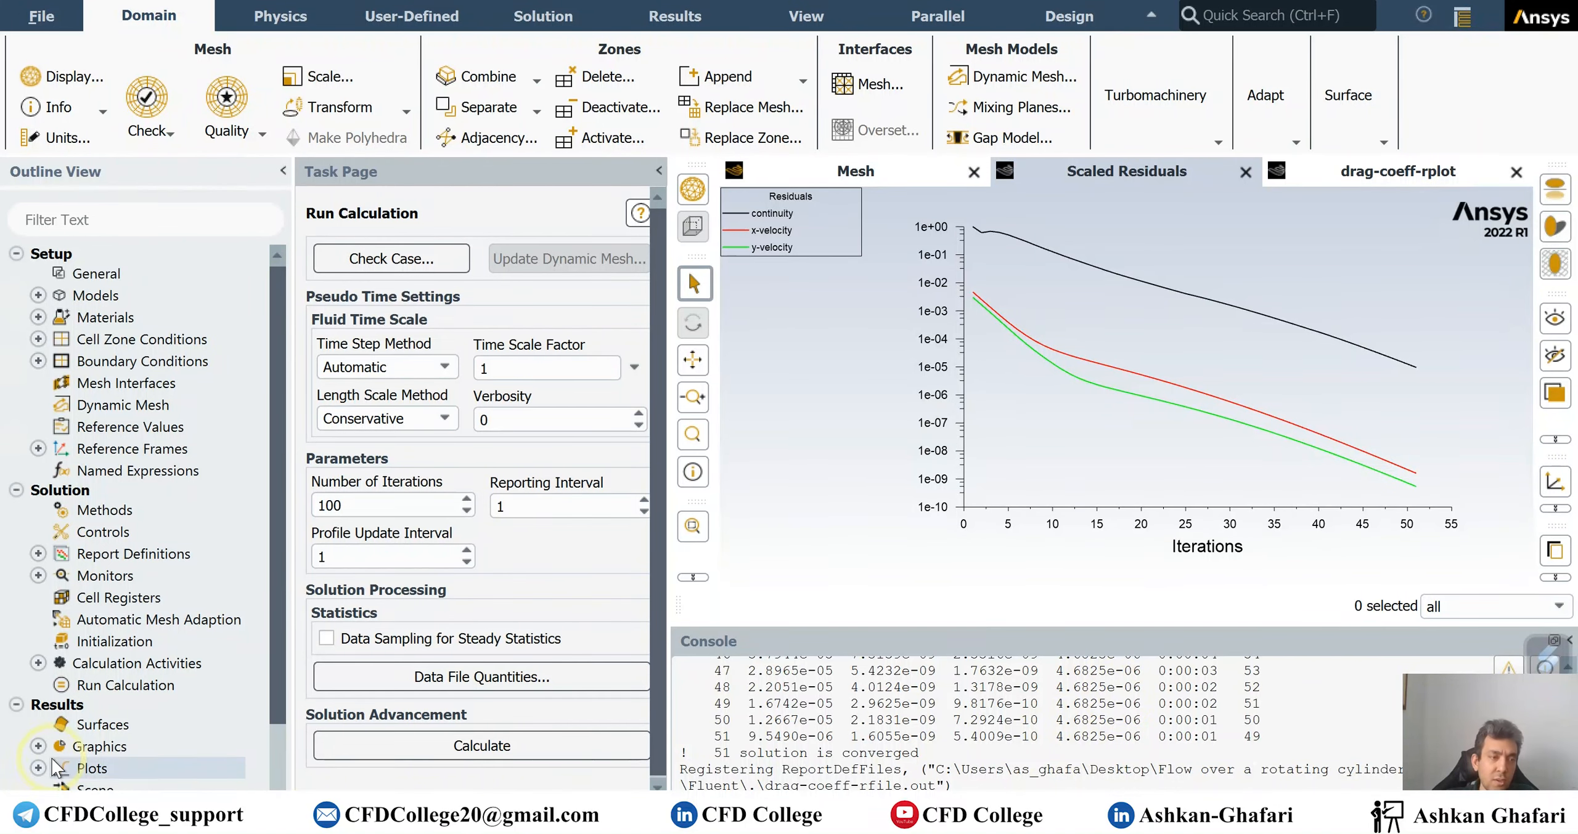
Create and display a filled contour plot of velocity magnitude and zoom in on the flow around the cylinder.
{"action": "left_click", "coordinate": [38, 746]}
{"action": "double_click", "coordinate": [93, 785]}
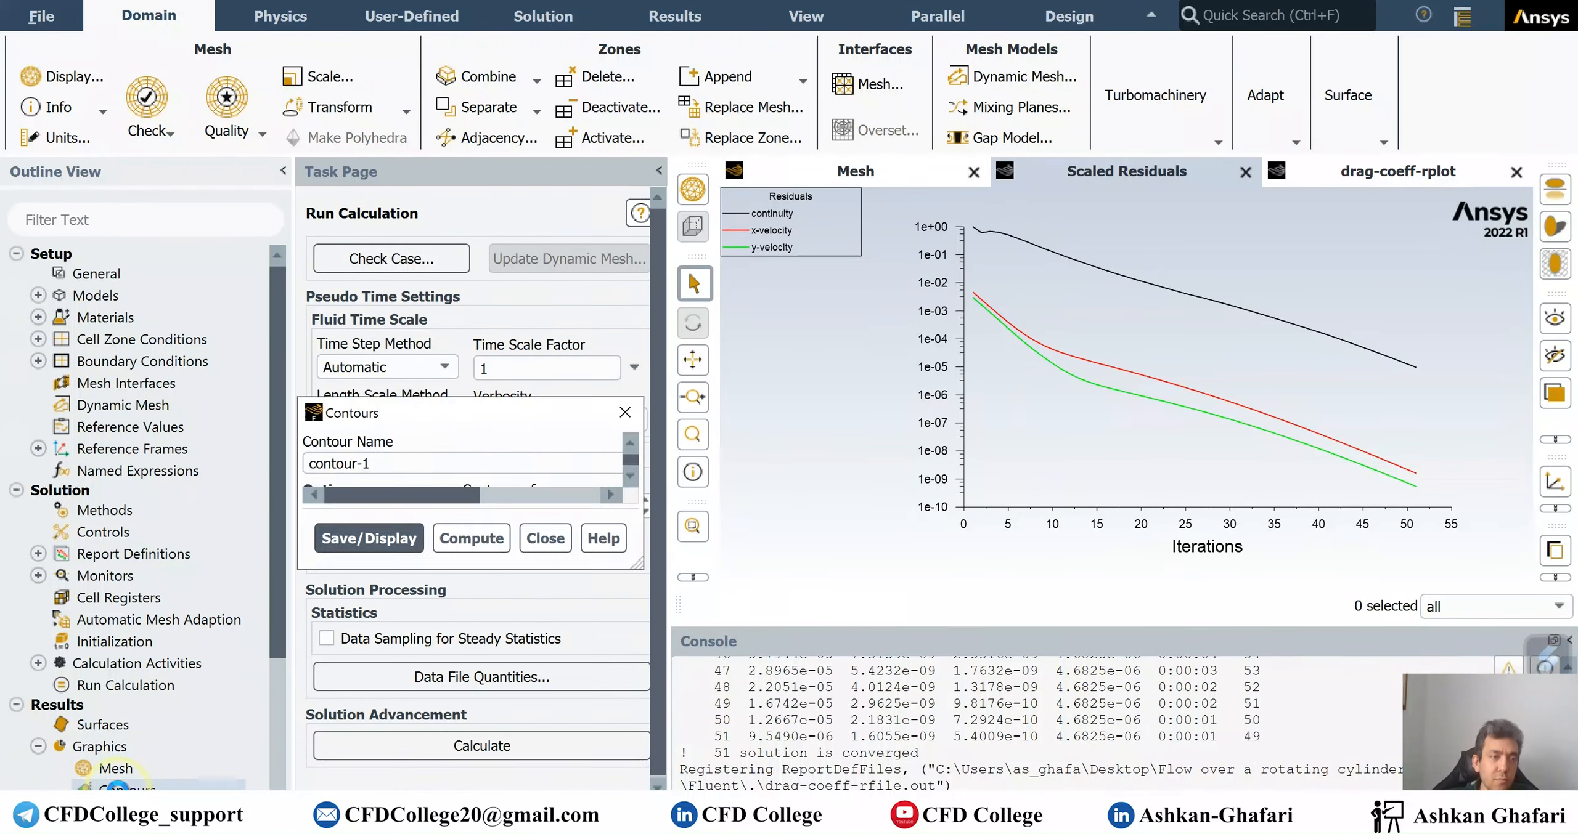
{"action": "left_click", "coordinate": [756, 247]}
{"action": "left_click", "coordinate": [702, 302]}
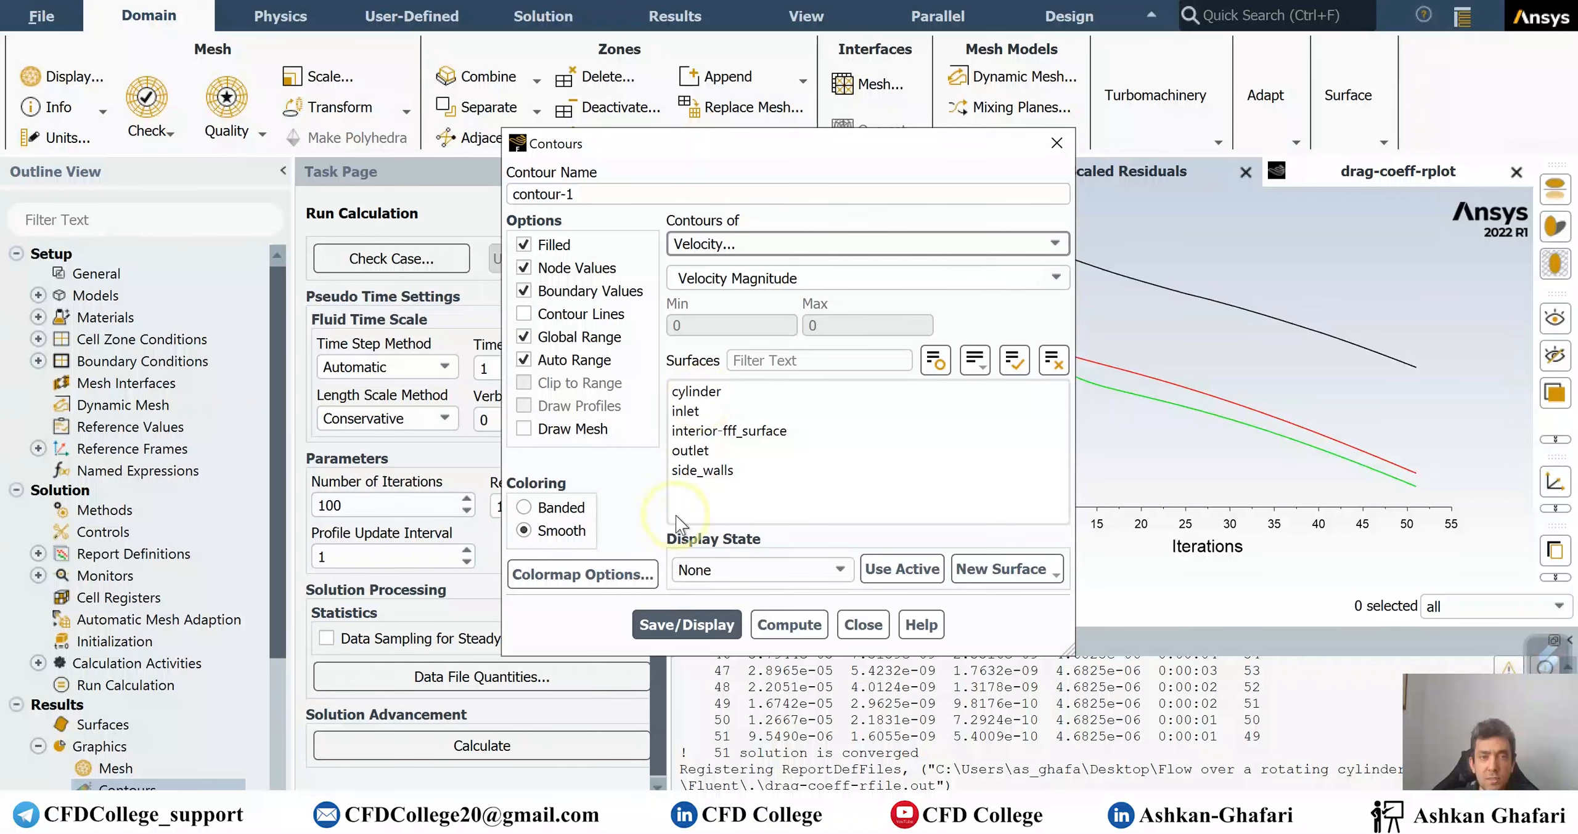
{"action": "left_click", "coordinate": [686, 624]}
{"action": "left_click_drag", "start_coordinate": [870, 148], "coordinate": [447, 153]}
{"action": "left_click", "coordinate": [442, 631]}
{"action": "scroll", "coordinate": [1024, 395], "scroll_direction": "up", "scroll_amount": 5}
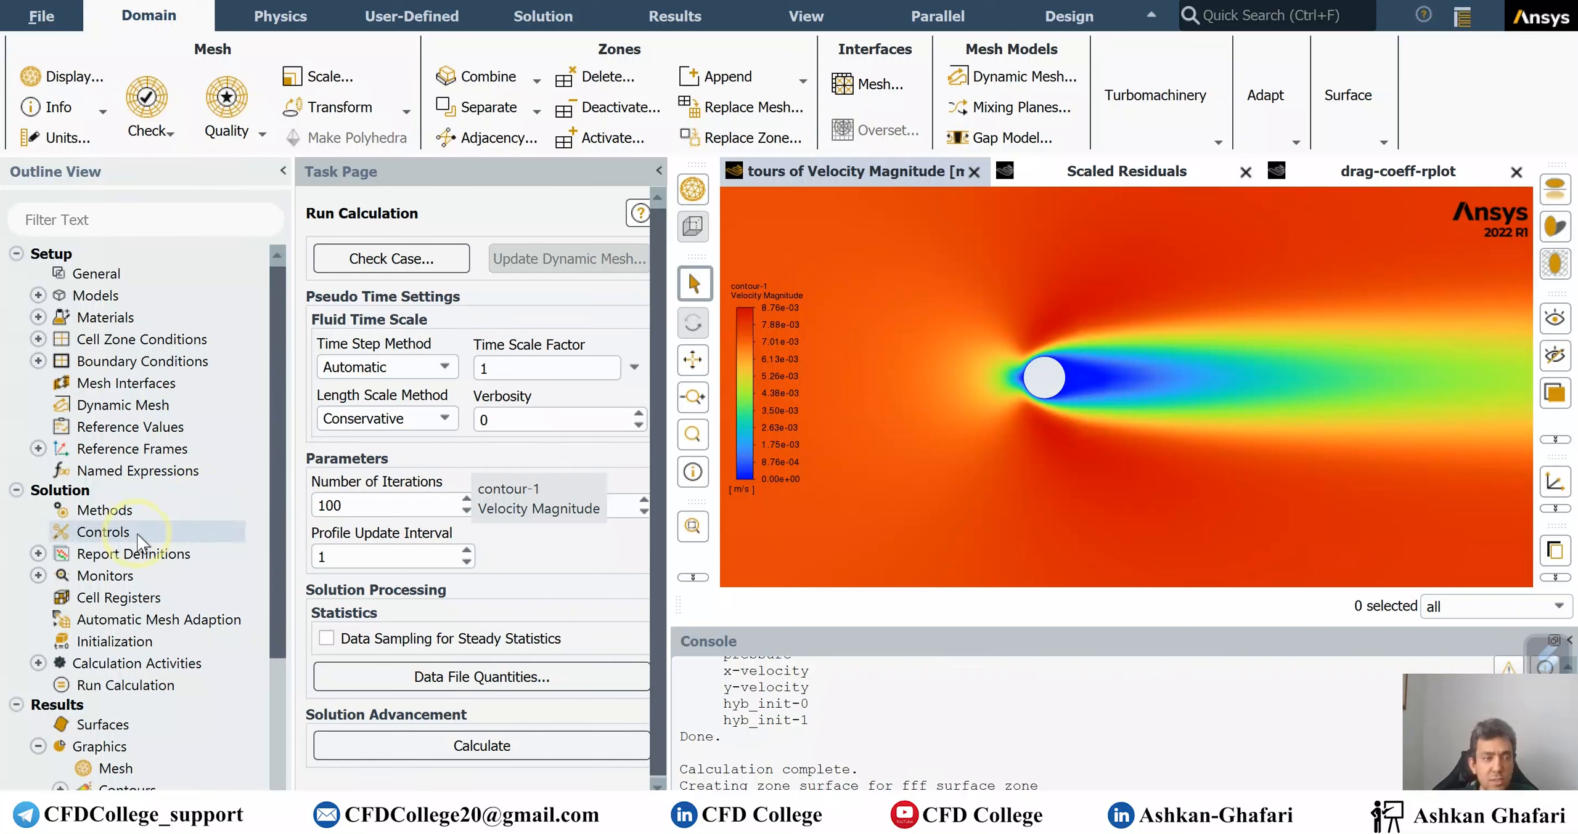
Open a new pathlines definition under the graphics results and move its window clear of the plot.
{"action": "scroll", "coordinate": [137, 534], "scroll_direction": "down", "scroll_amount": 3}
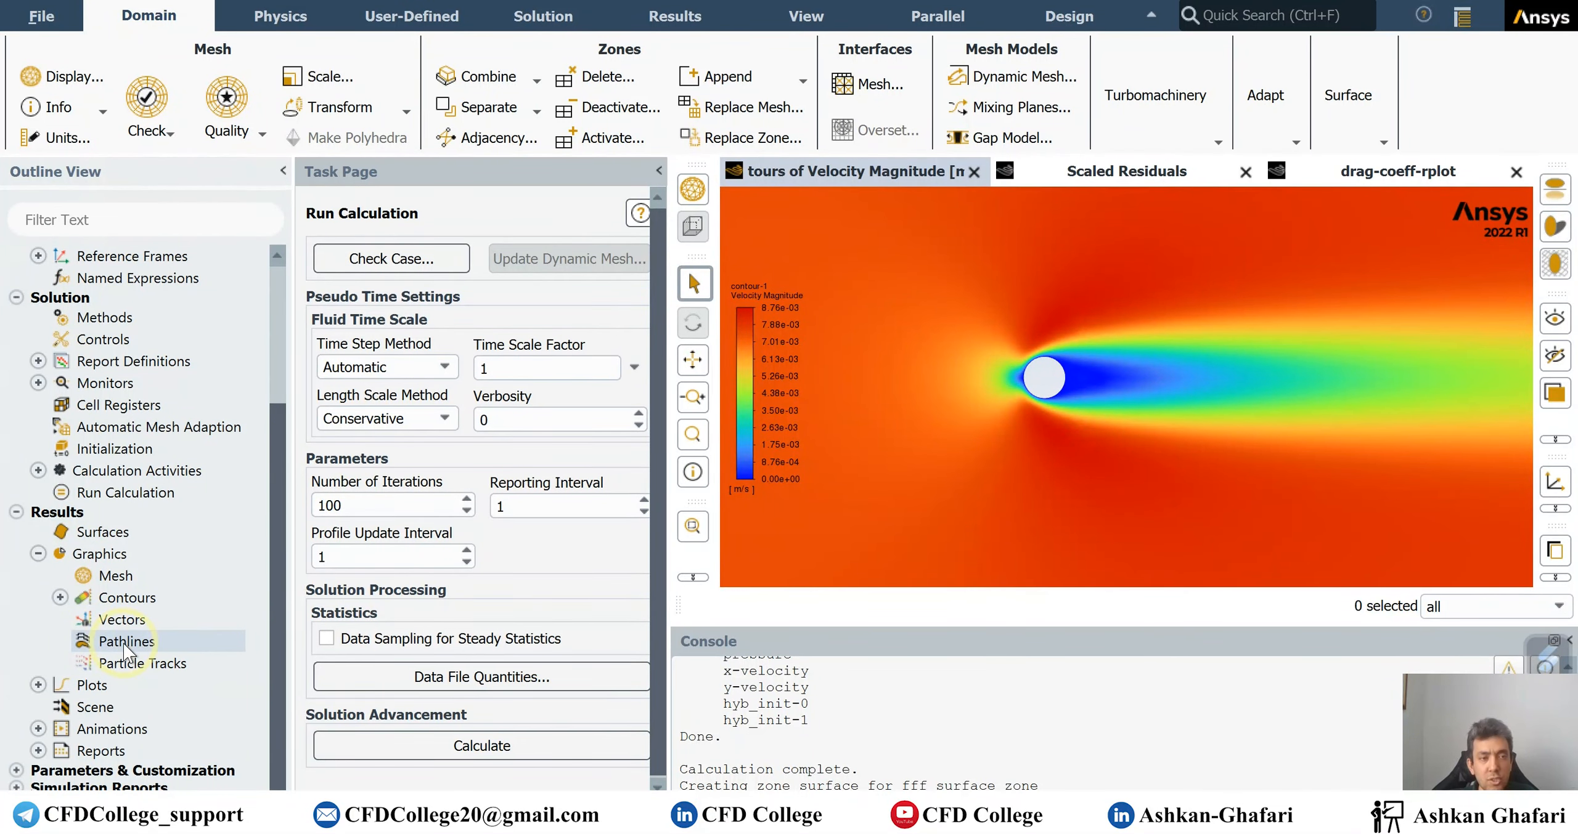
{"action": "double_click", "coordinate": [124, 644]}
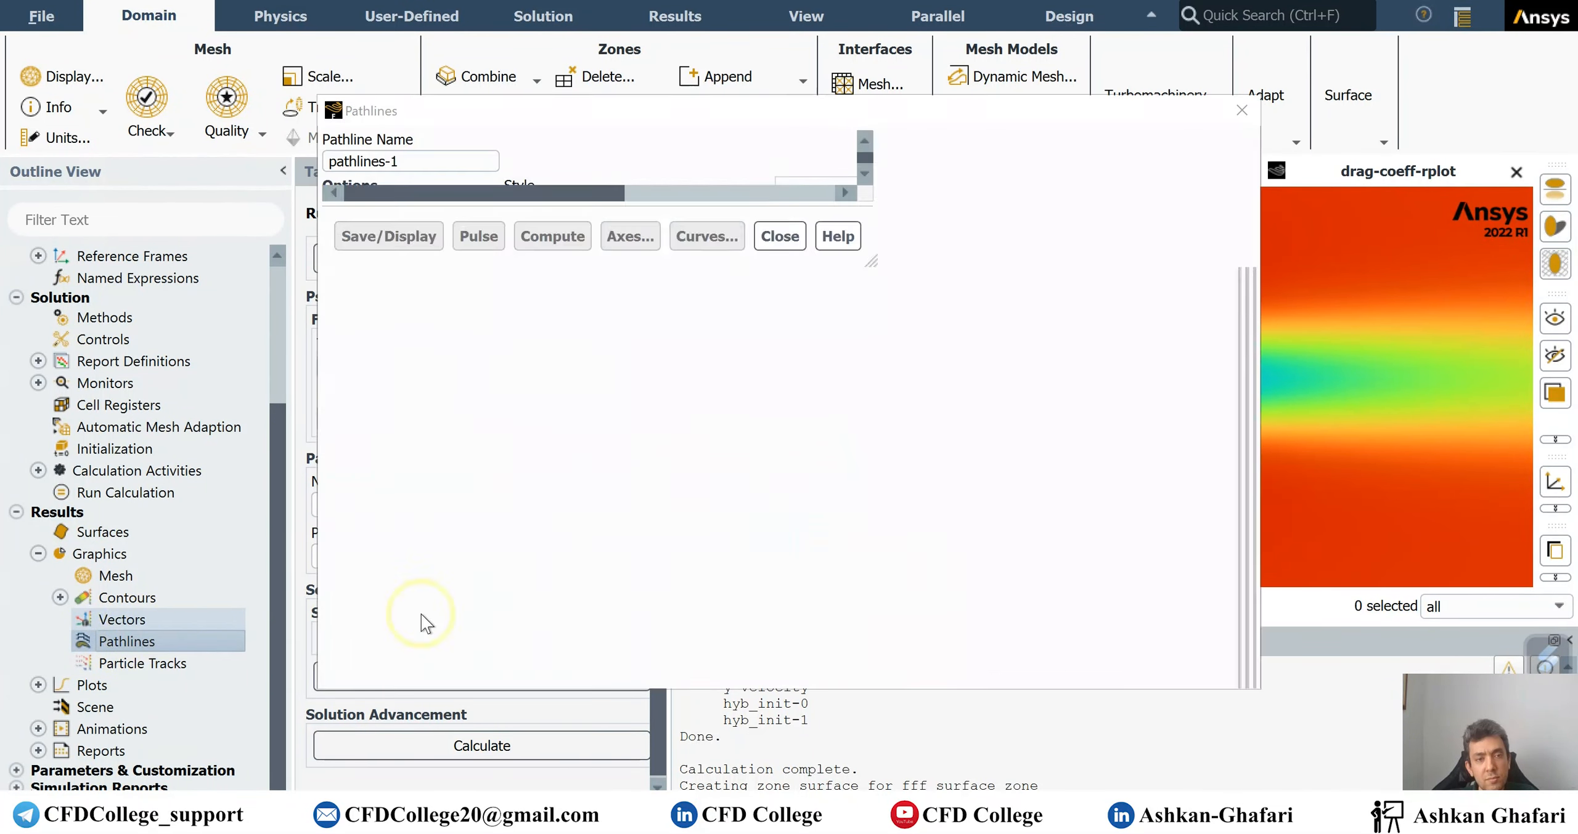
{"action": "left_click", "coordinate": [970, 659]}
{"action": "left_click", "coordinate": [127, 623]}
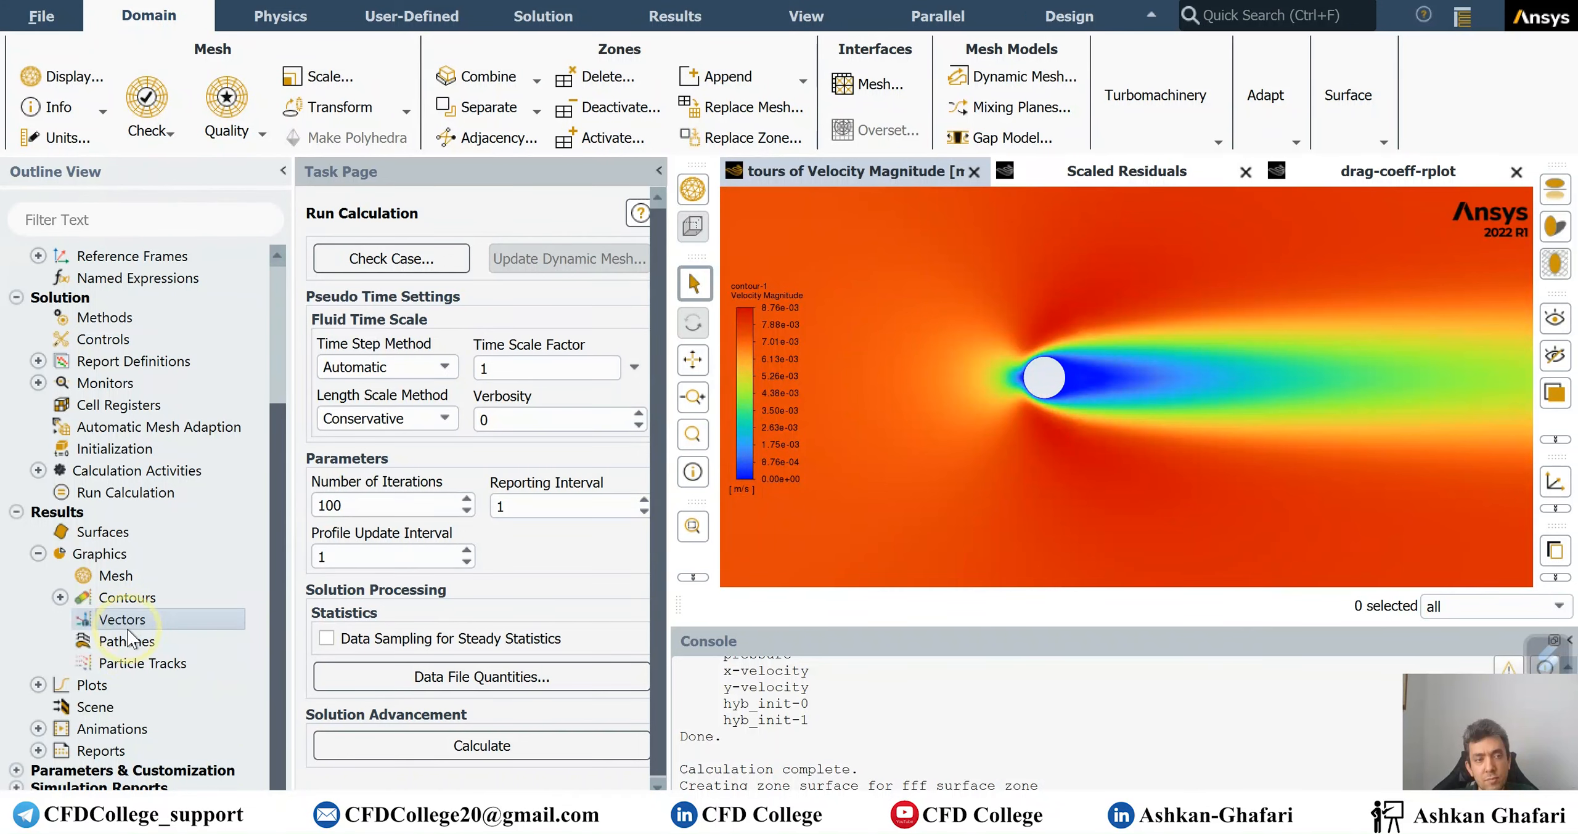
{"action": "double_click", "coordinate": [127, 642]}
{"action": "left_click_drag", "start_coordinate": [678, 114], "coordinate": [371, 109]}
Start a new line surface for releasing pathlines and set both end points' x coordinates to 0.04 m.
{"action": "left_click", "coordinate": [801, 598]}
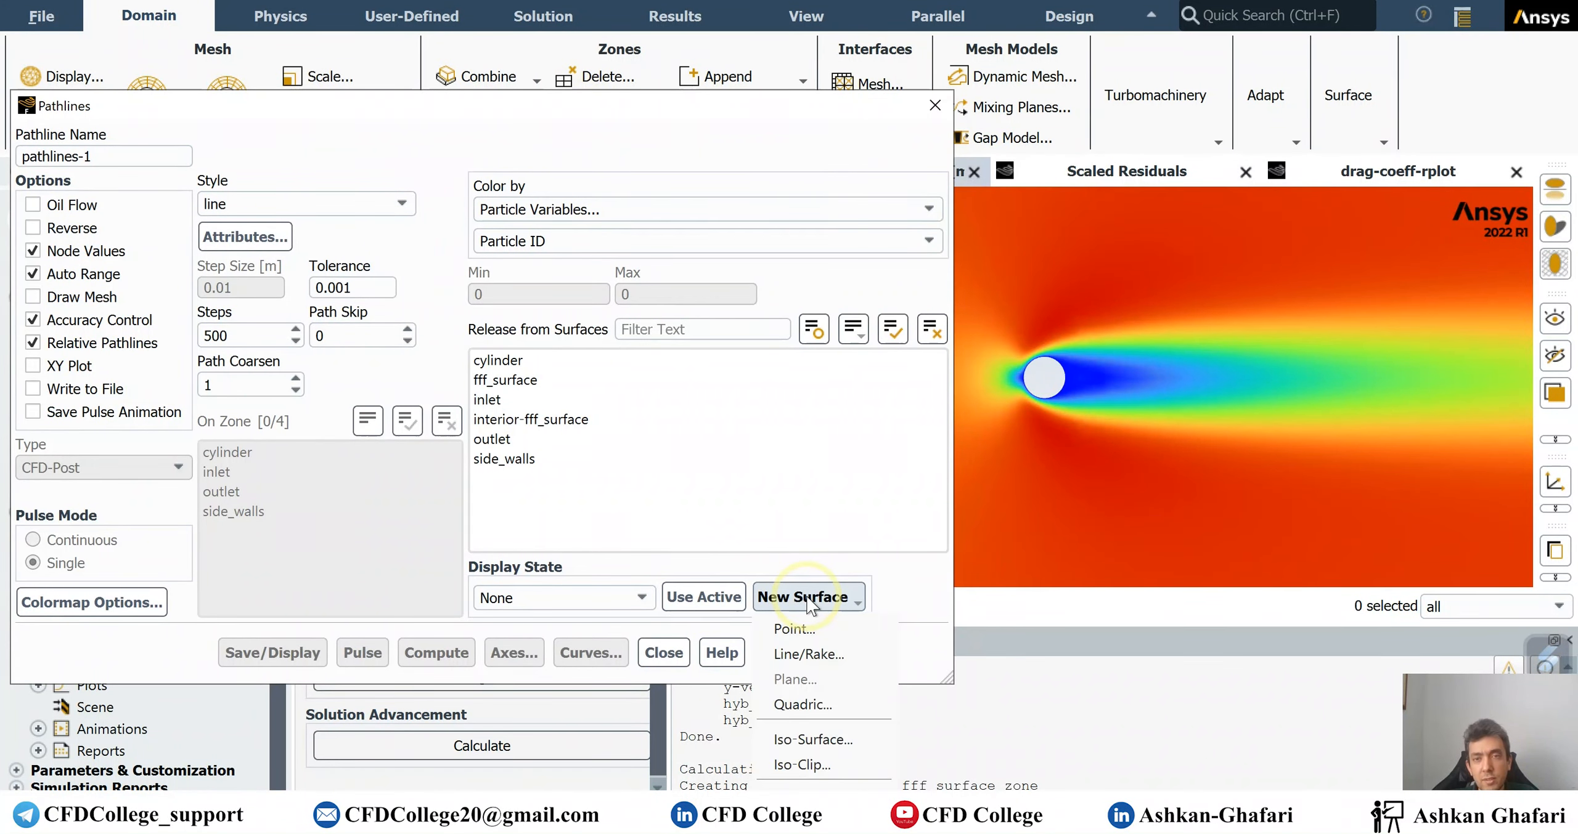
{"action": "left_click", "coordinate": [808, 654]}
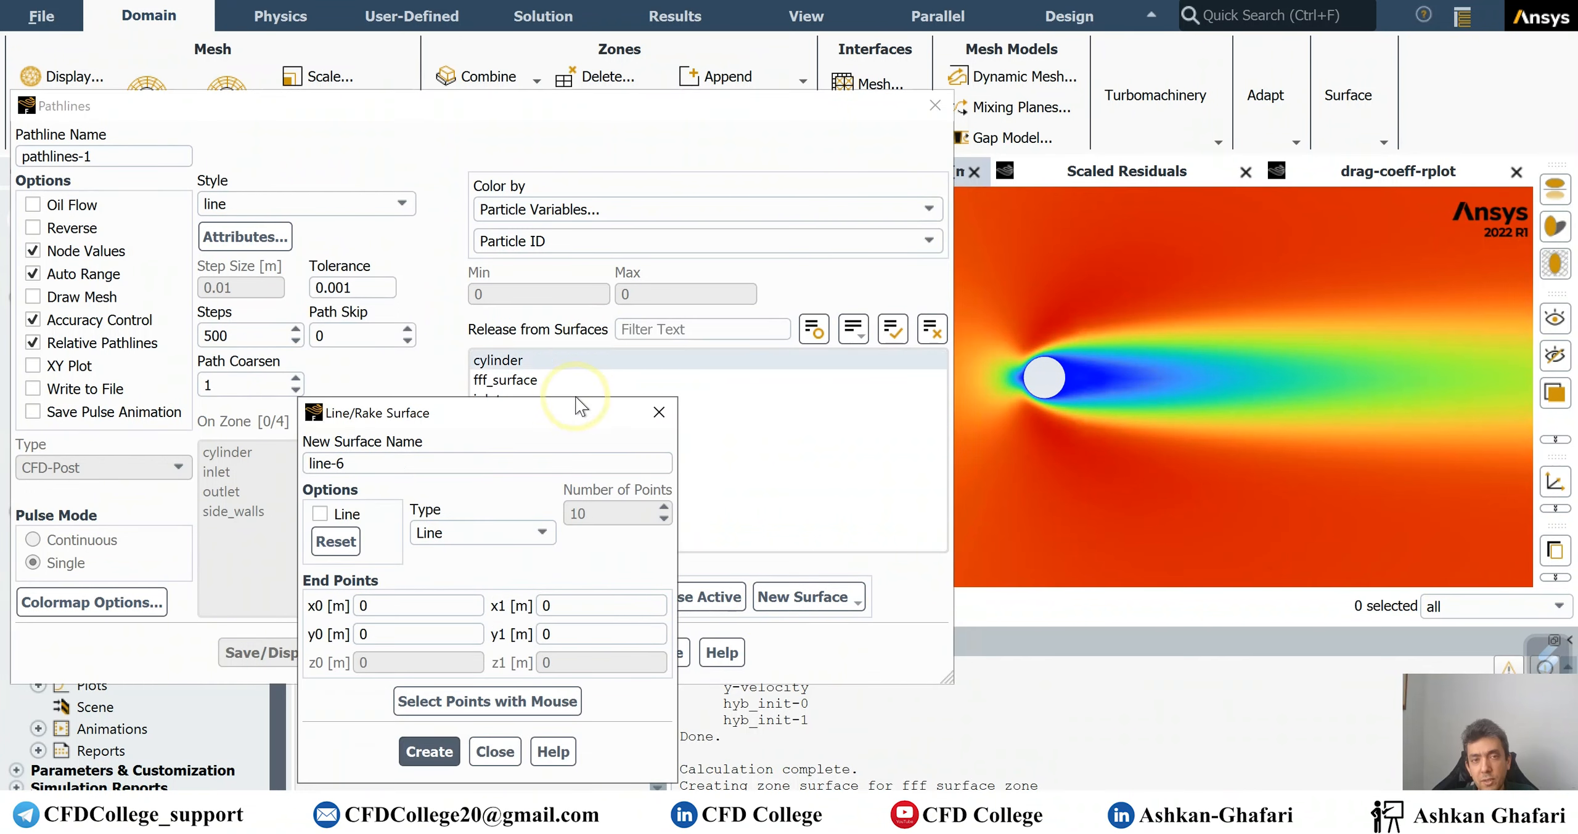
{"action": "left_click", "coordinate": [302, 443]}
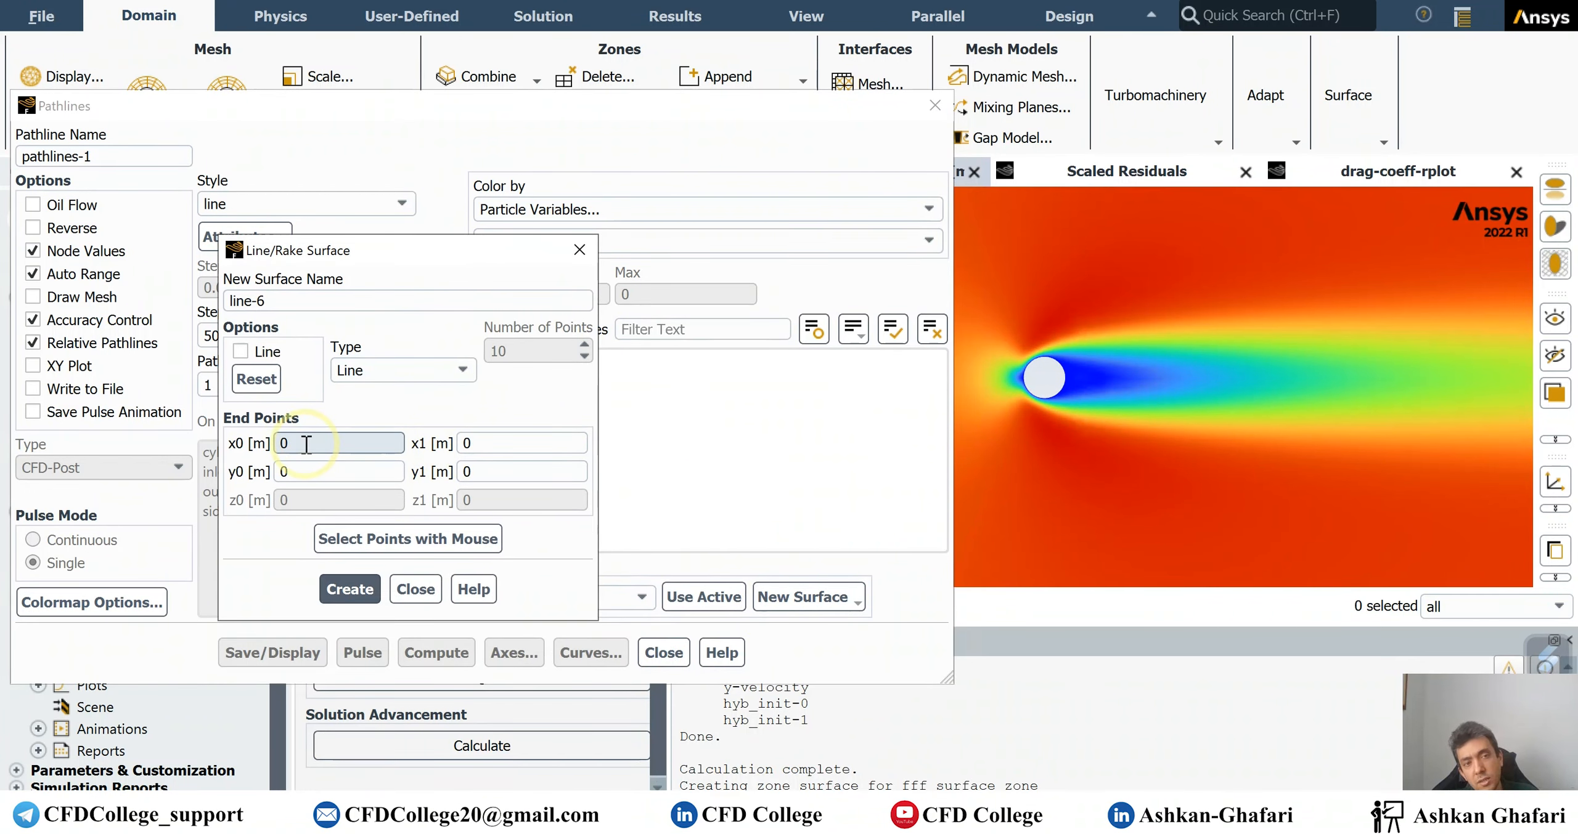
{"action": "type", "text": "0.04"}
{"action": "left_click_drag", "start_coordinate": [312, 444], "coordinate": [234, 459]}
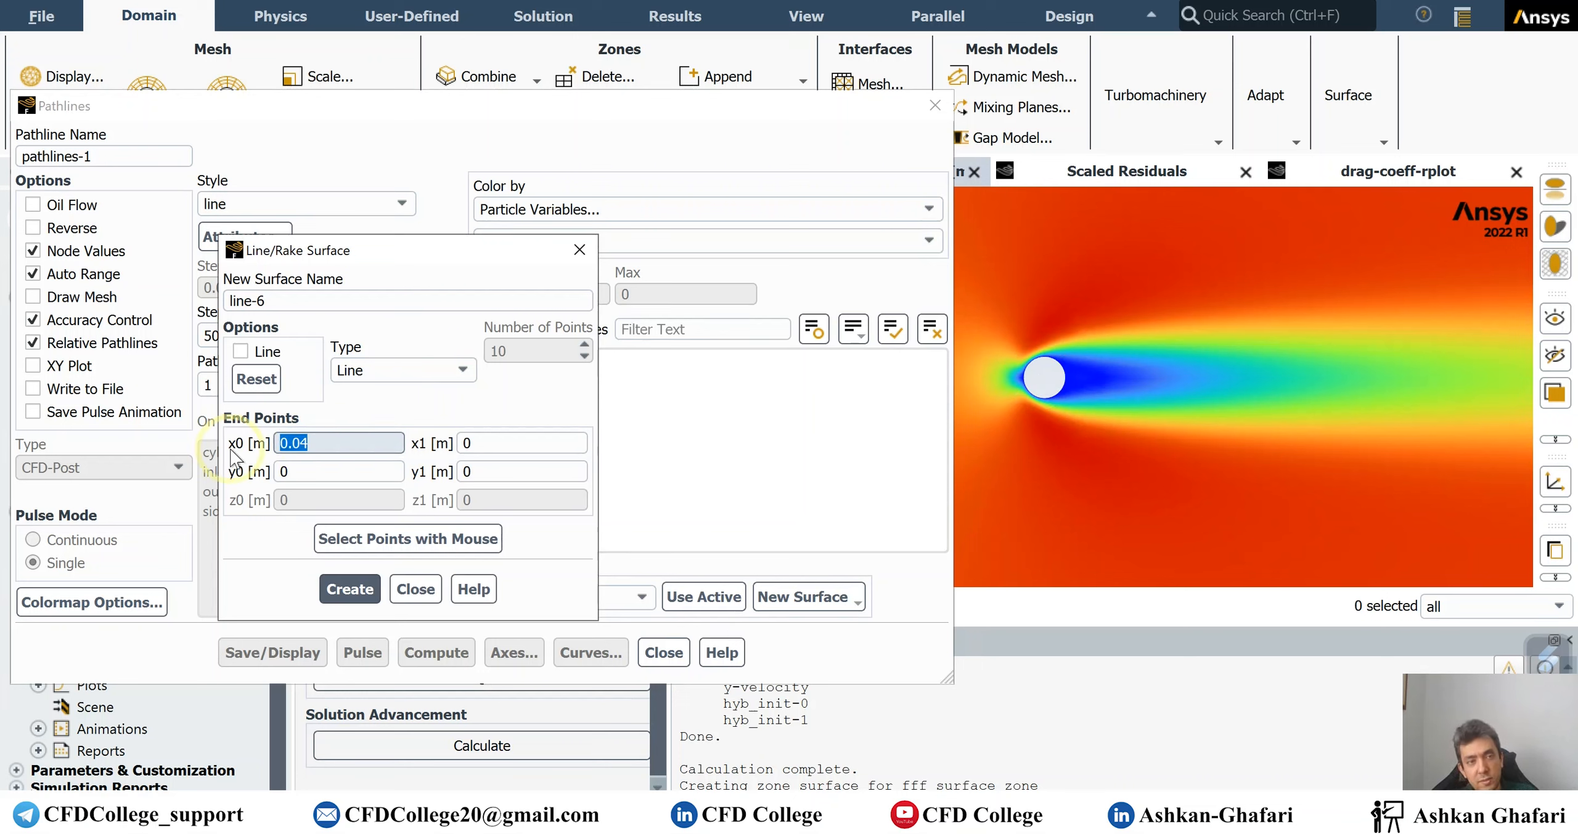
{"action": "key", "text": "ctrl+c"}
{"action": "key", "text": "Tab"}
{"action": "key", "text": "ctrl+v"}
{"action": "key", "text": "Tab"}
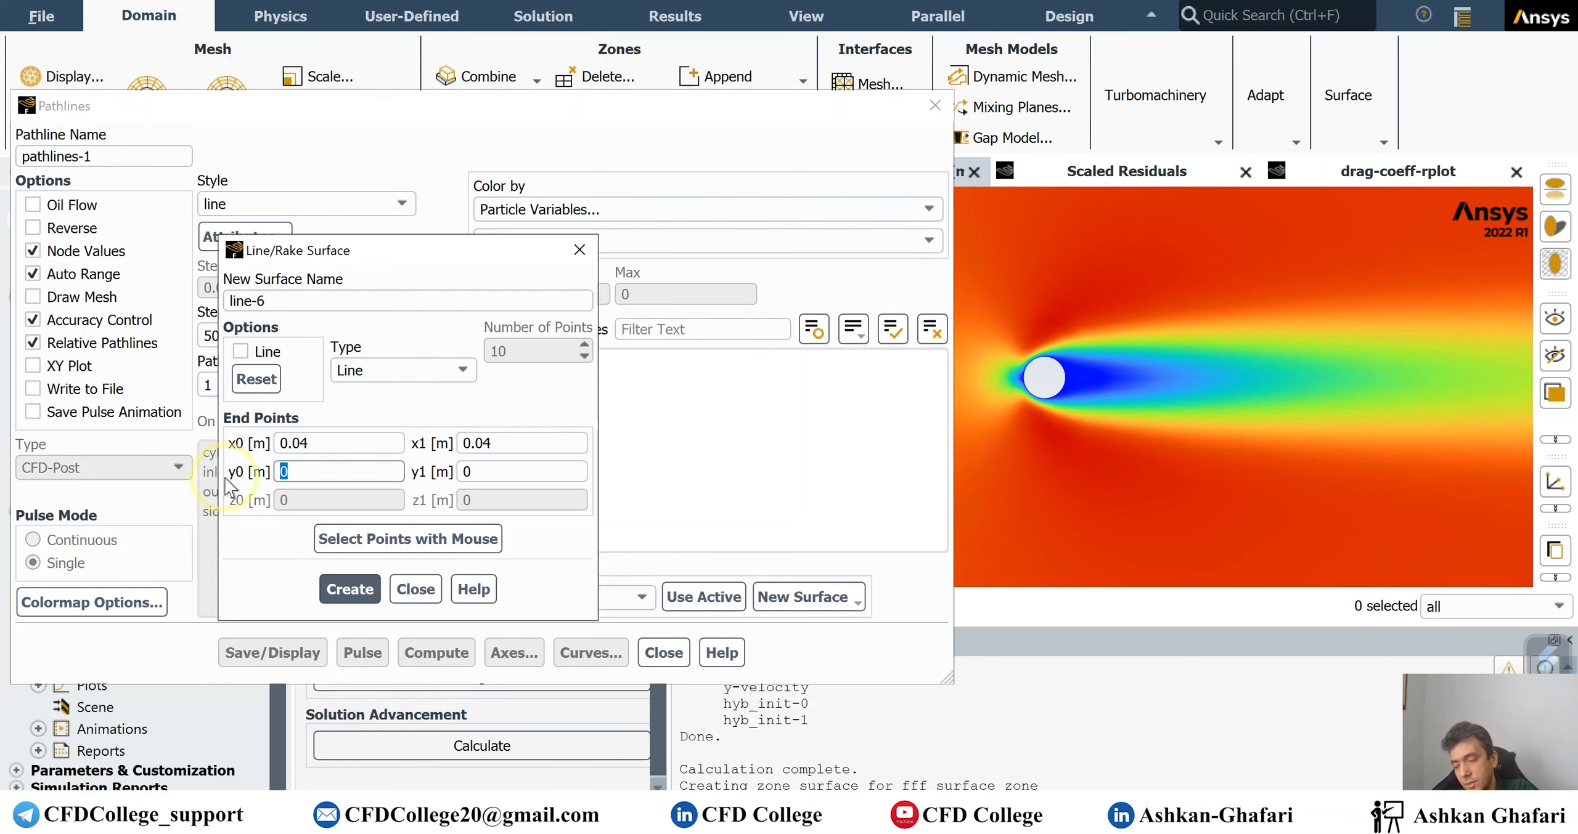
Set the line's y coordinates to -0.02 m for the first end point and 0.02 m for the second, and create the surface.
{"action": "type", "text": "-0."}
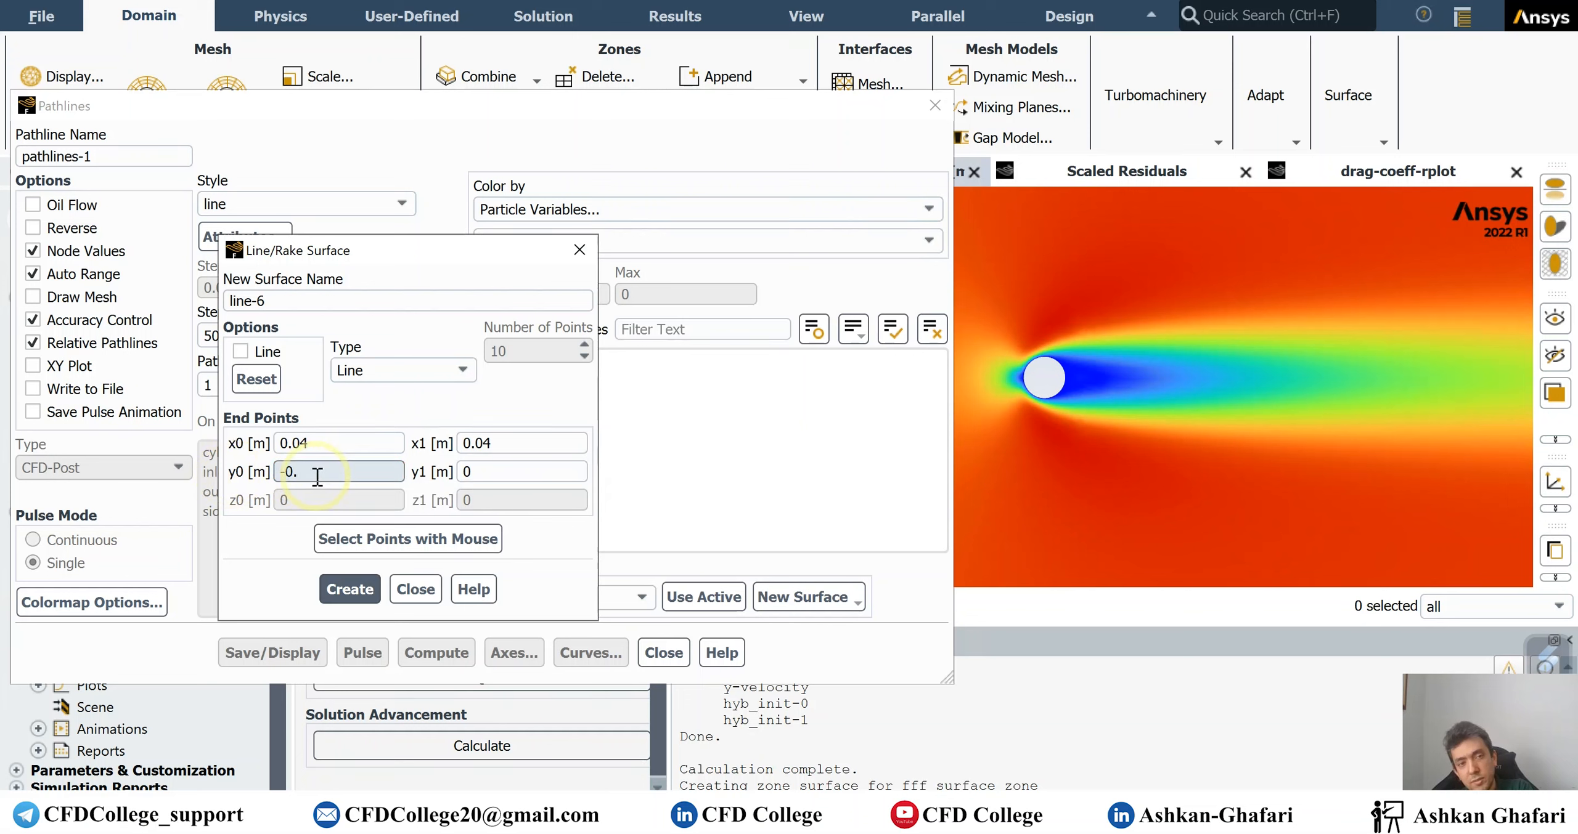
{"action": "type", "text": "02"}
{"action": "left_click", "coordinate": [488, 473]}
{"action": "type", "text": ".0"}
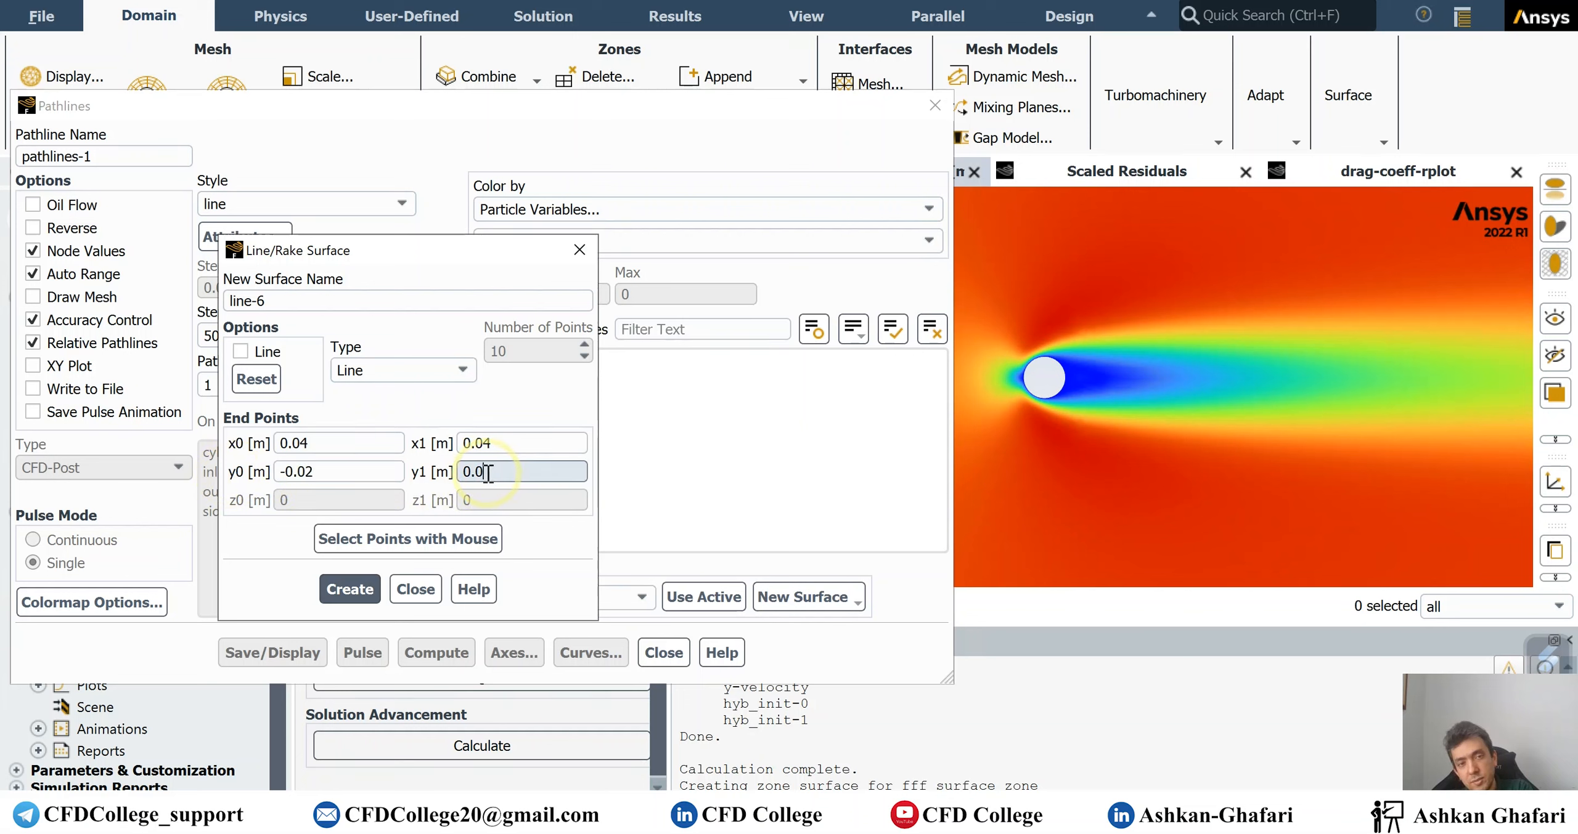
{"action": "type", "text": "2"}
{"action": "left_click", "coordinate": [346, 591]}
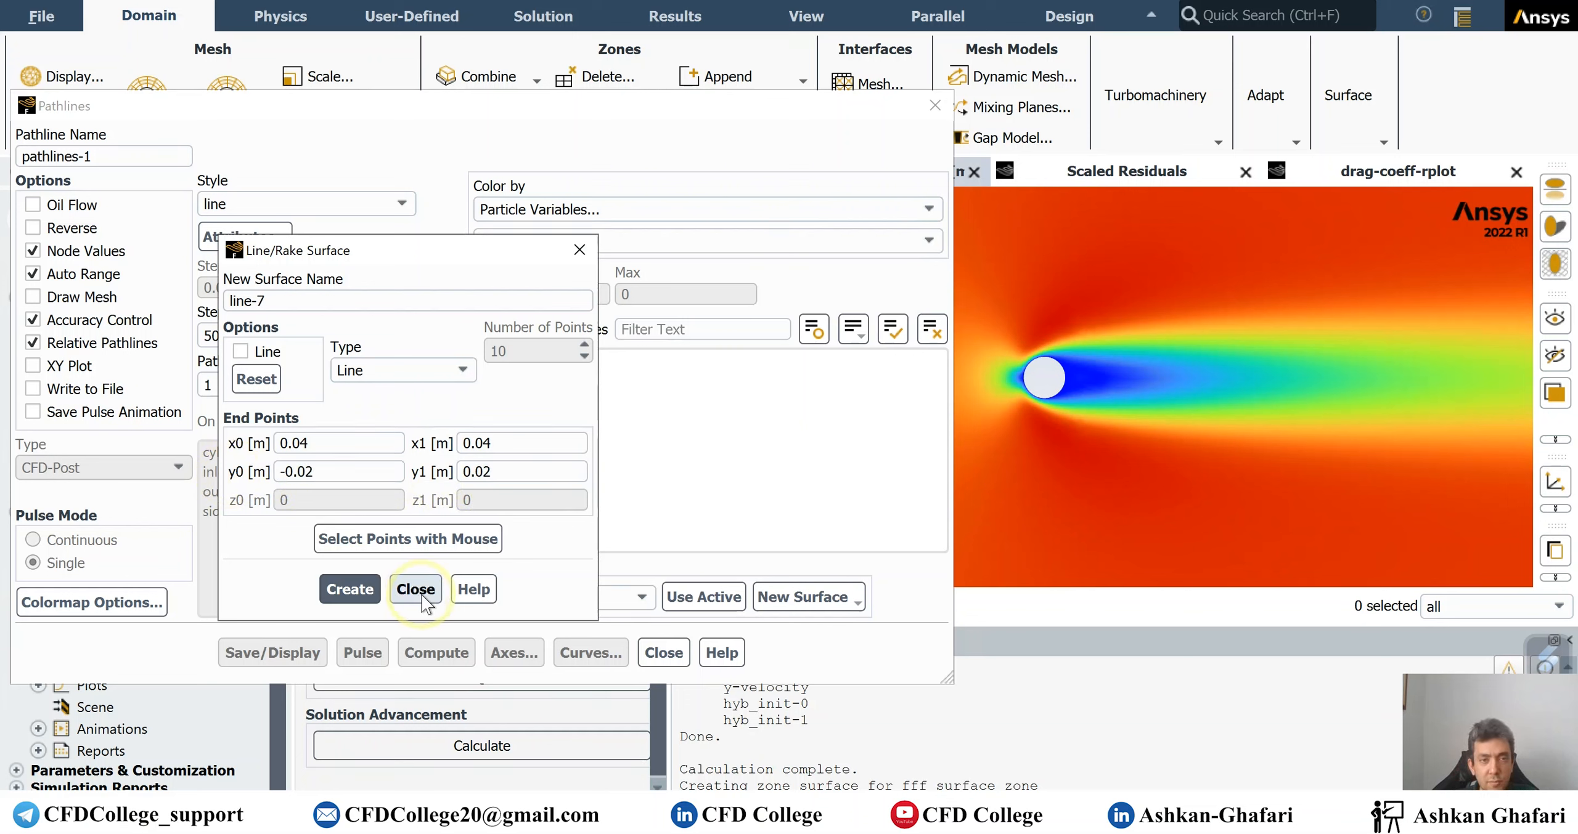
{"action": "left_click", "coordinate": [416, 589]}
Display pathlines released from the inlet and the new line surface, coloured by velocity magnitude.
{"action": "left_click", "coordinate": [520, 440]}
{"action": "left_click", "coordinate": [507, 400]}
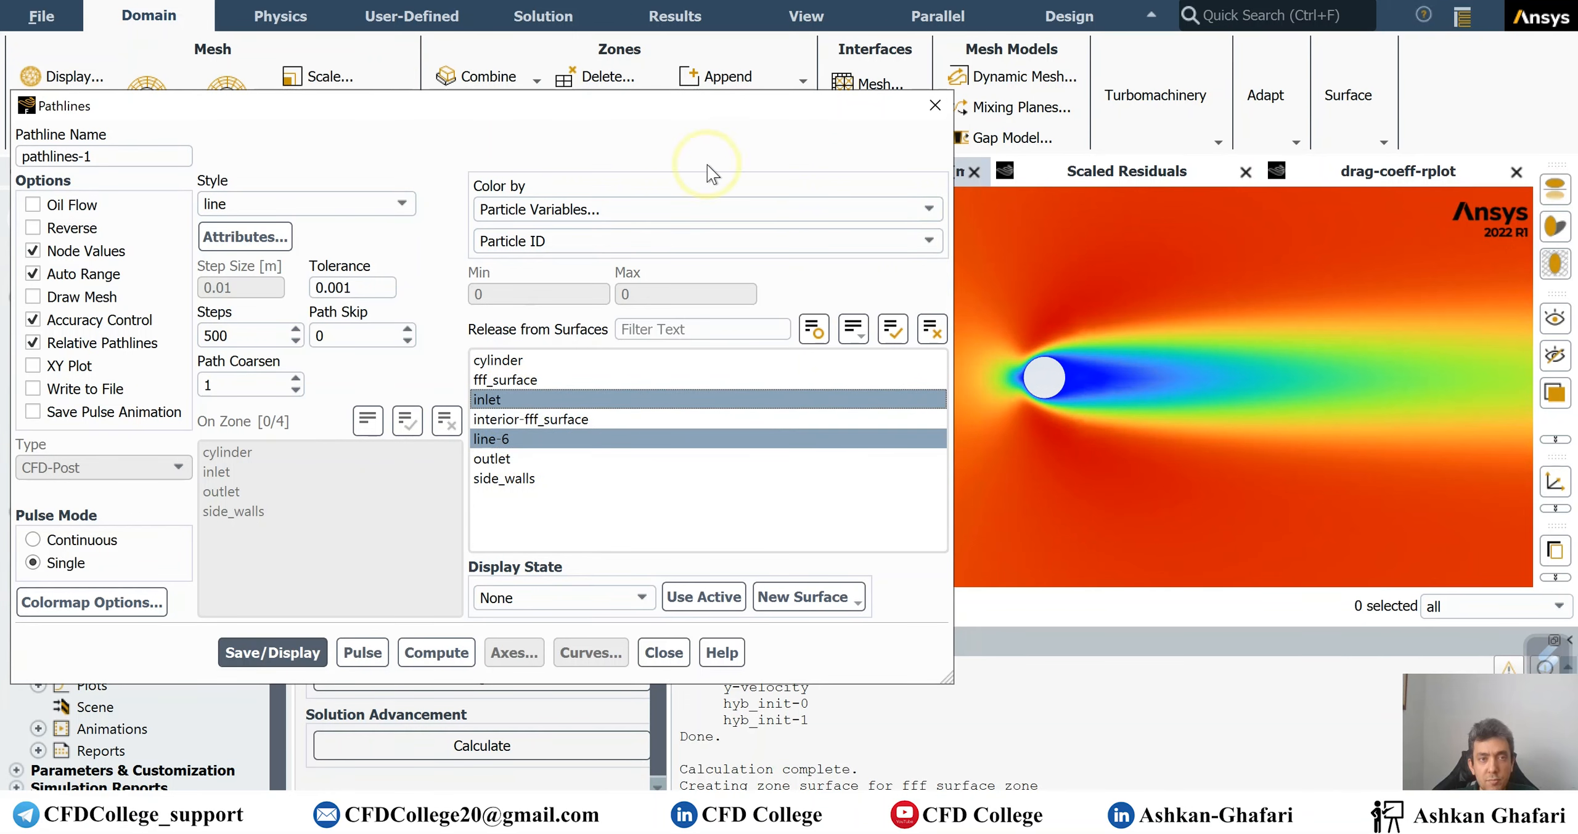
{"action": "left_click", "coordinate": [697, 210]}
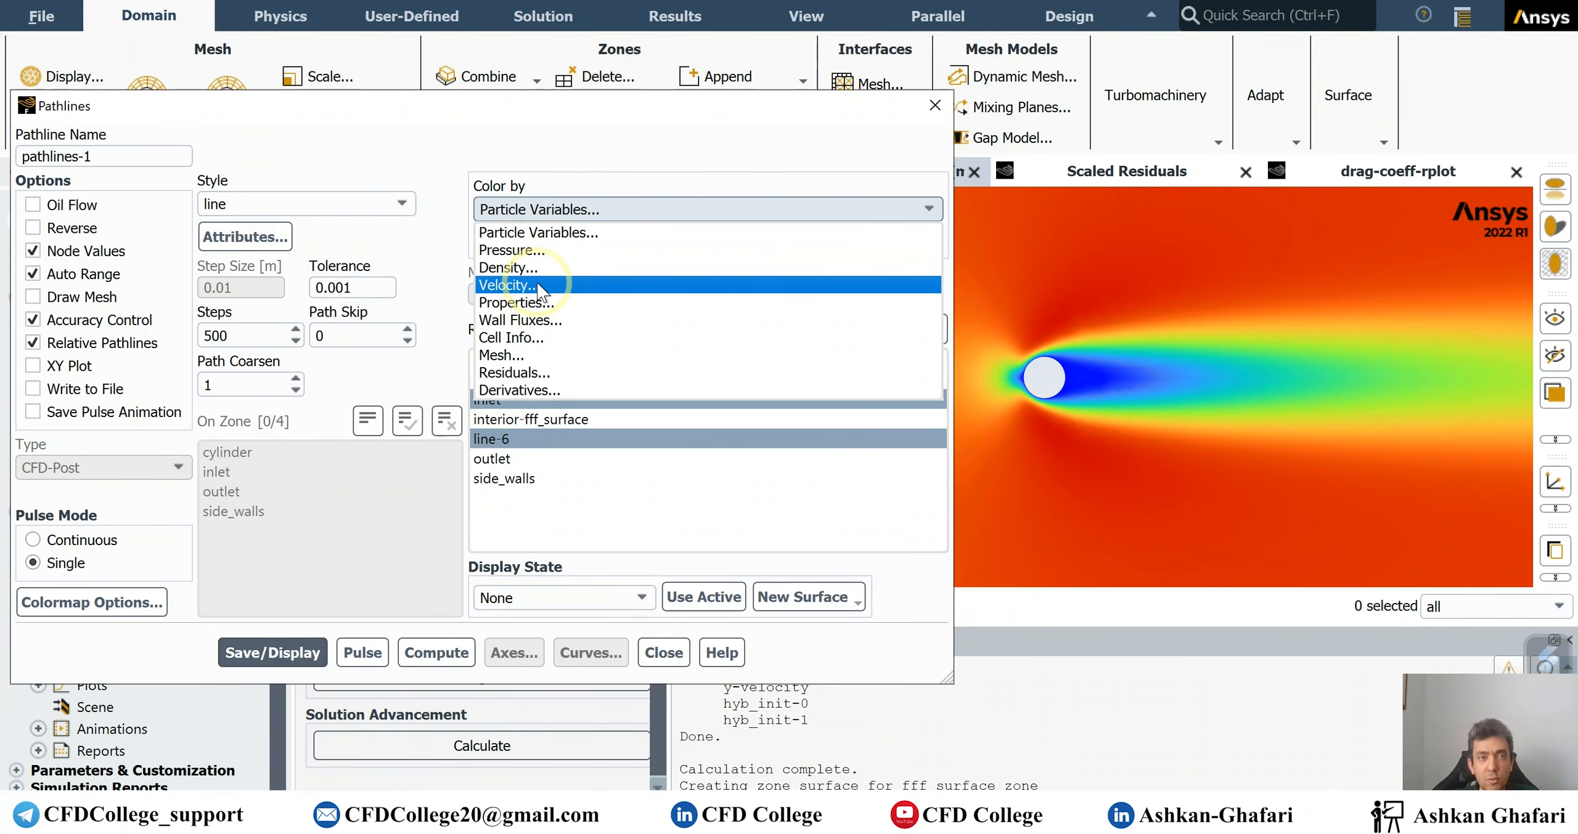
{"action": "left_click", "coordinate": [538, 285]}
{"action": "left_click", "coordinate": [272, 653]}
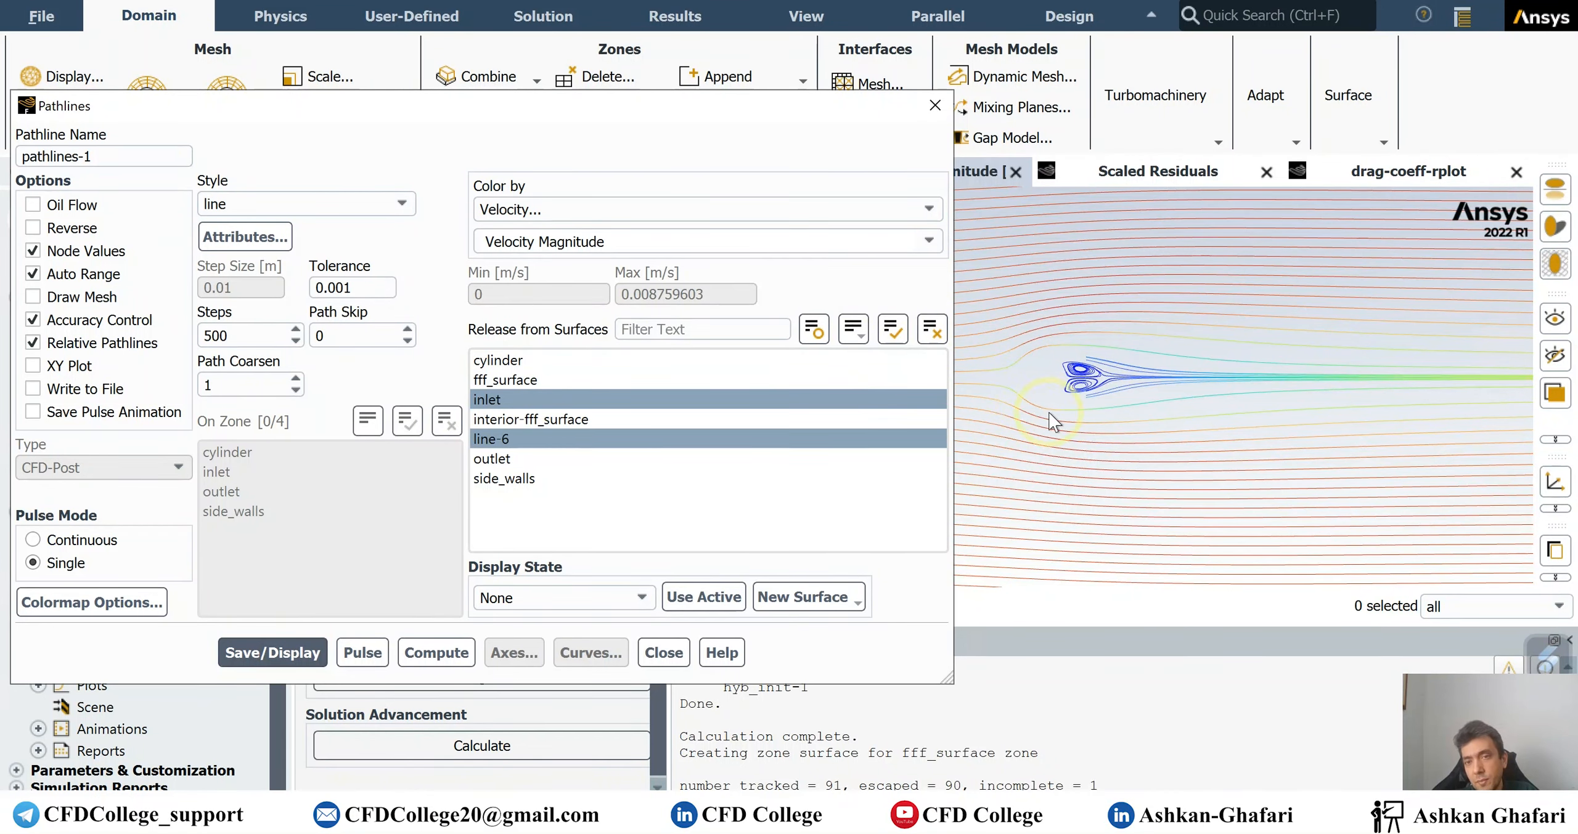
{"action": "left_click", "coordinate": [663, 653]}
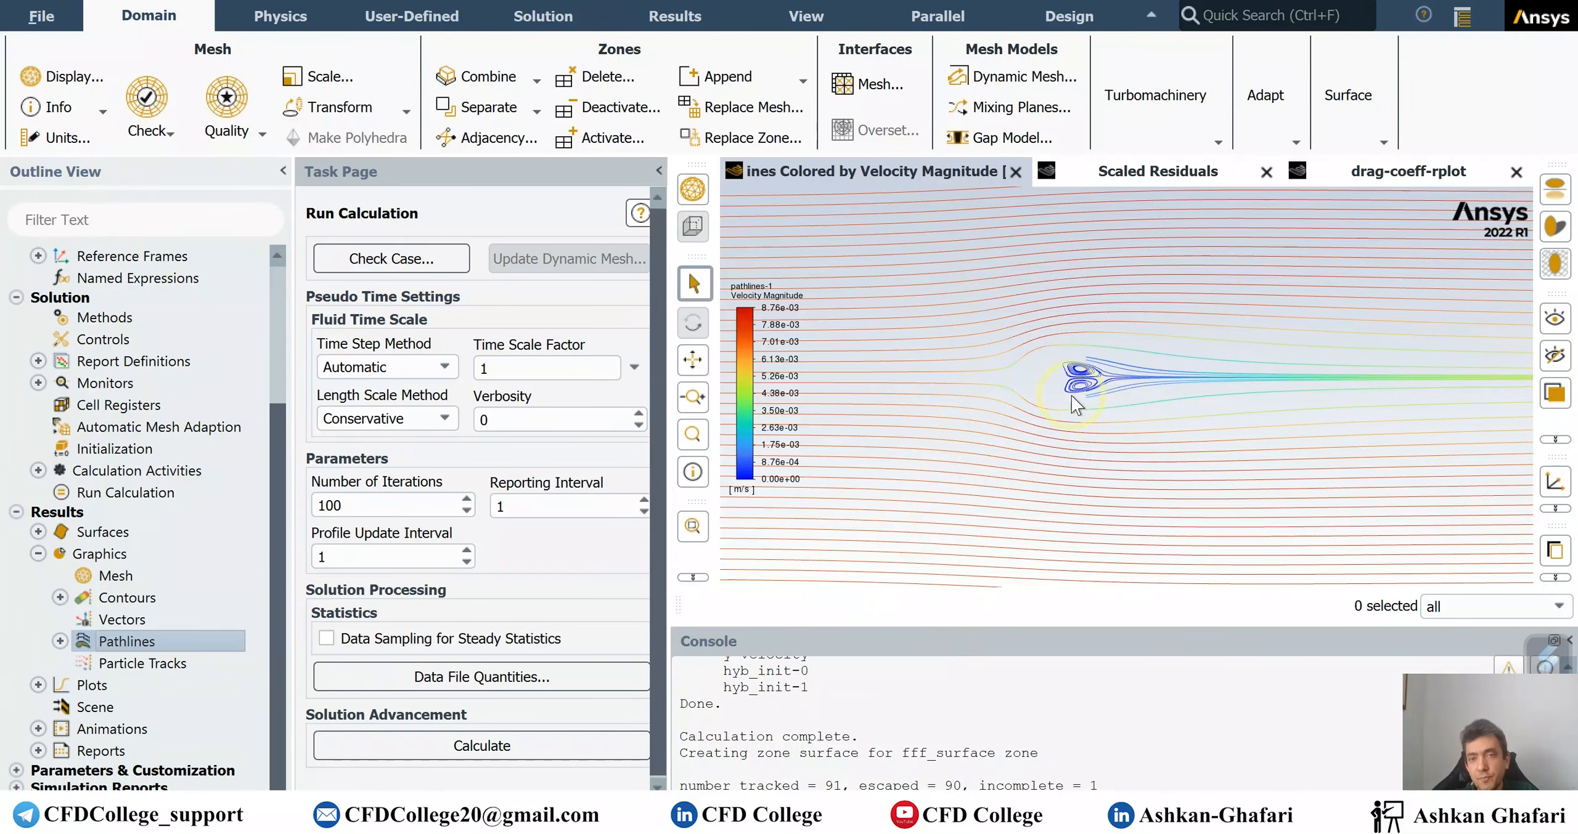
{"action": "scroll", "coordinate": [1080, 383], "scroll_direction": "up", "scroll_amount": 2}
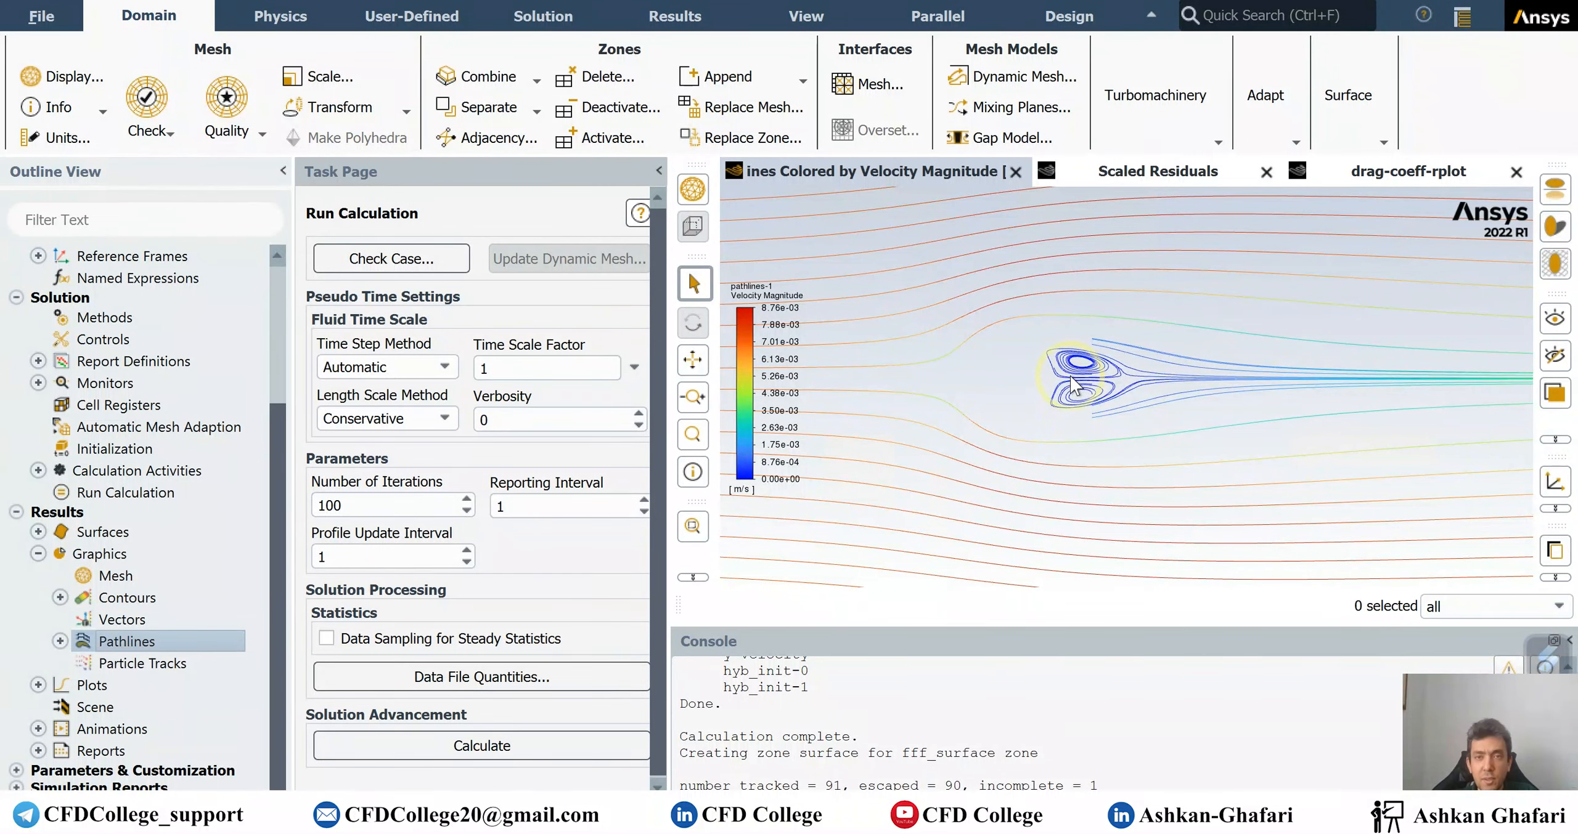
{"action": "scroll", "coordinate": [1094, 420], "scroll_direction": "down", "scroll_amount": 2}
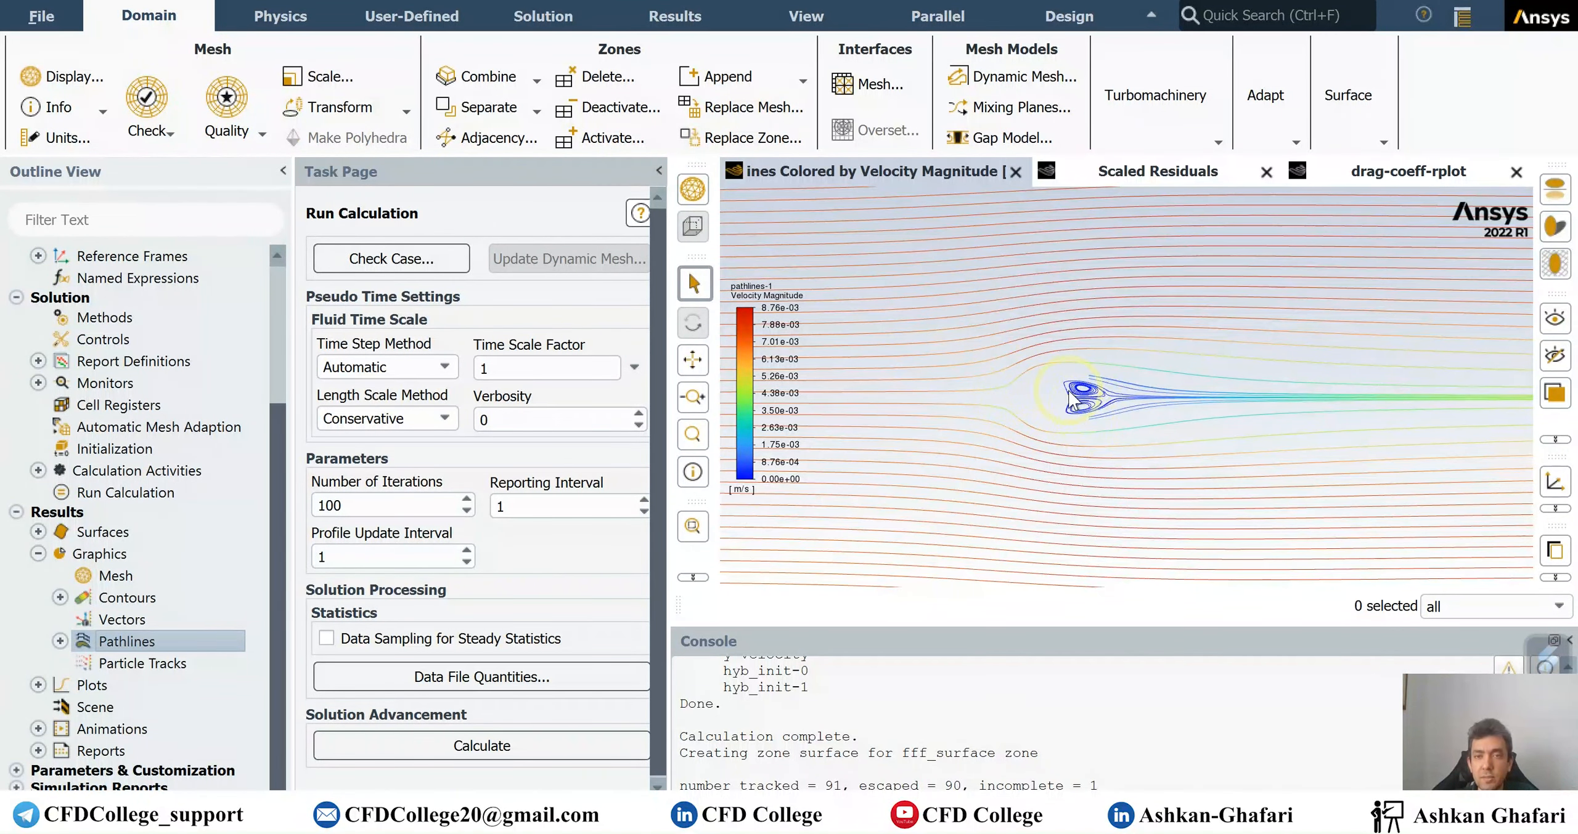
{"action": "scroll", "coordinate": [1026, 413], "scroll_direction": "down", "scroll_amount": 3}
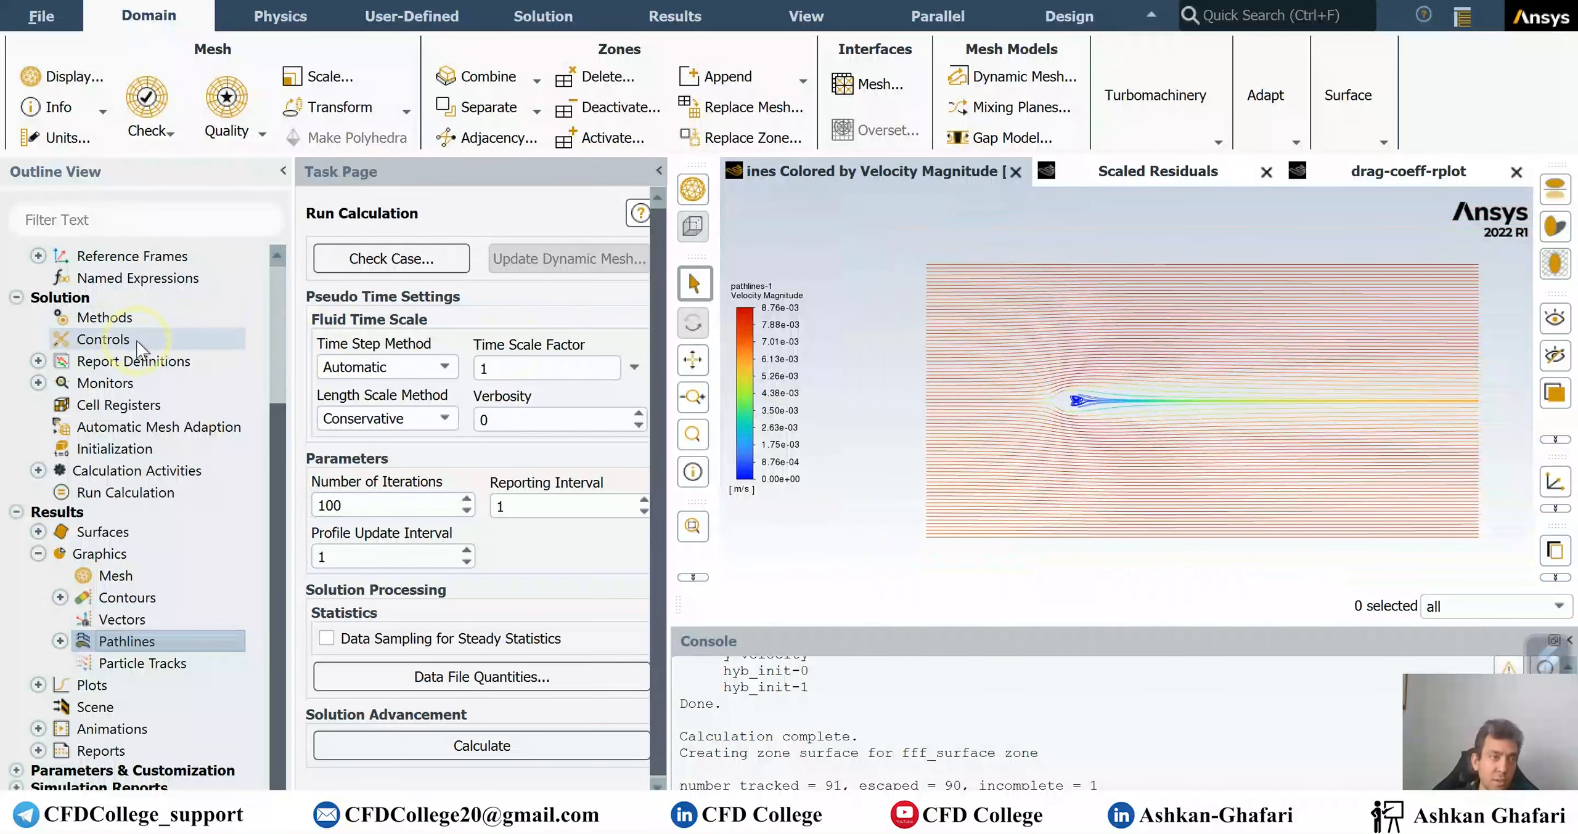
In the cylinder zone's wall boundary condition, make it a moving wall with rotational motion relative to the adjacent cell zone.
{"action": "scroll", "coordinate": [135, 342], "scroll_direction": "up", "scroll_amount": 3}
{"action": "double_click", "coordinate": [127, 296]}
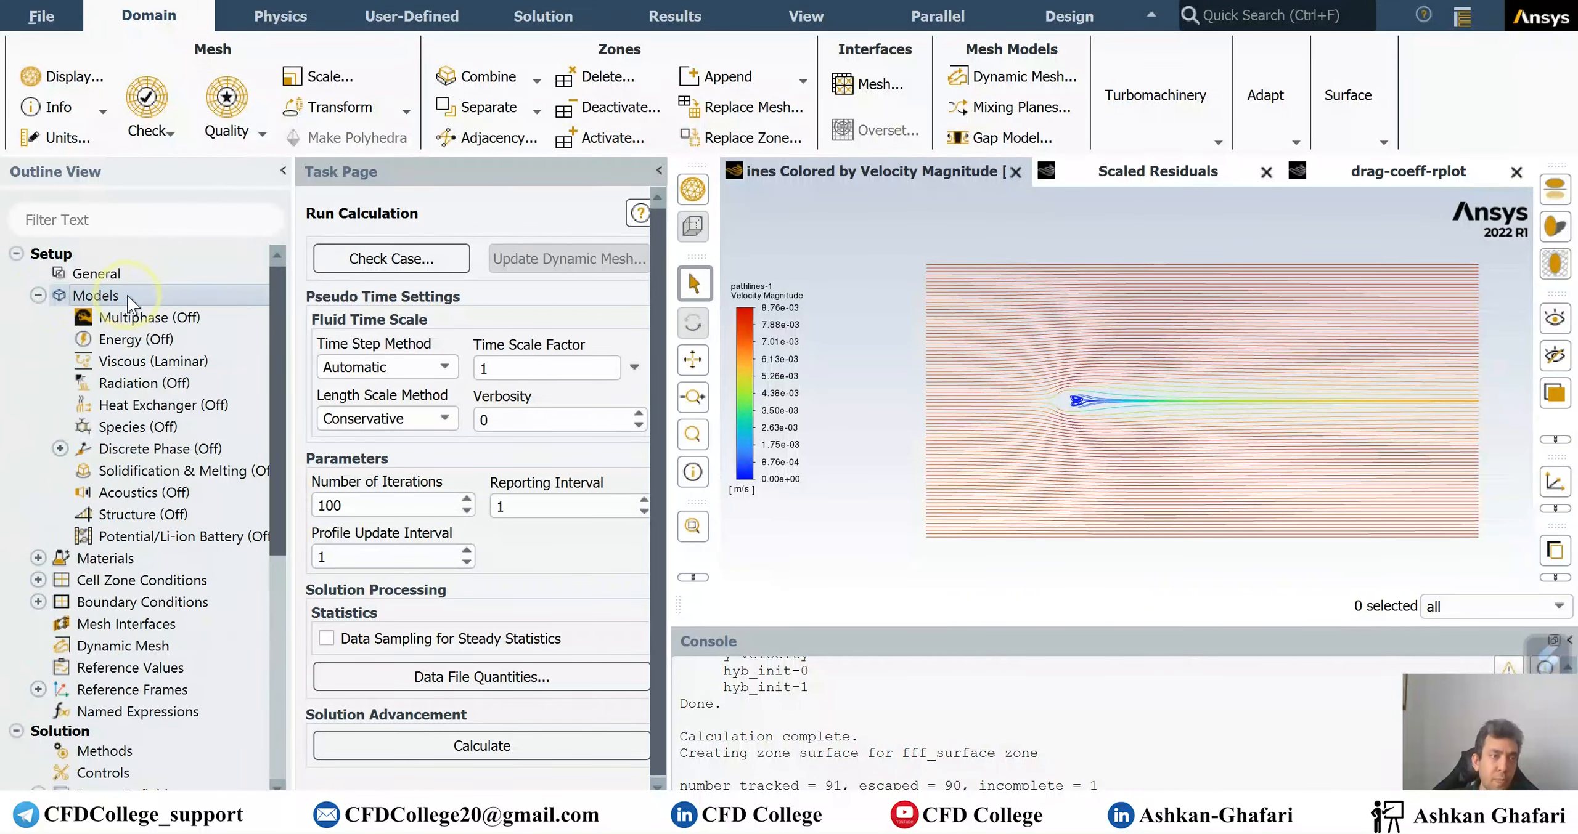
{"action": "left_click", "coordinate": [38, 295]}
{"action": "double_click", "coordinate": [135, 363]}
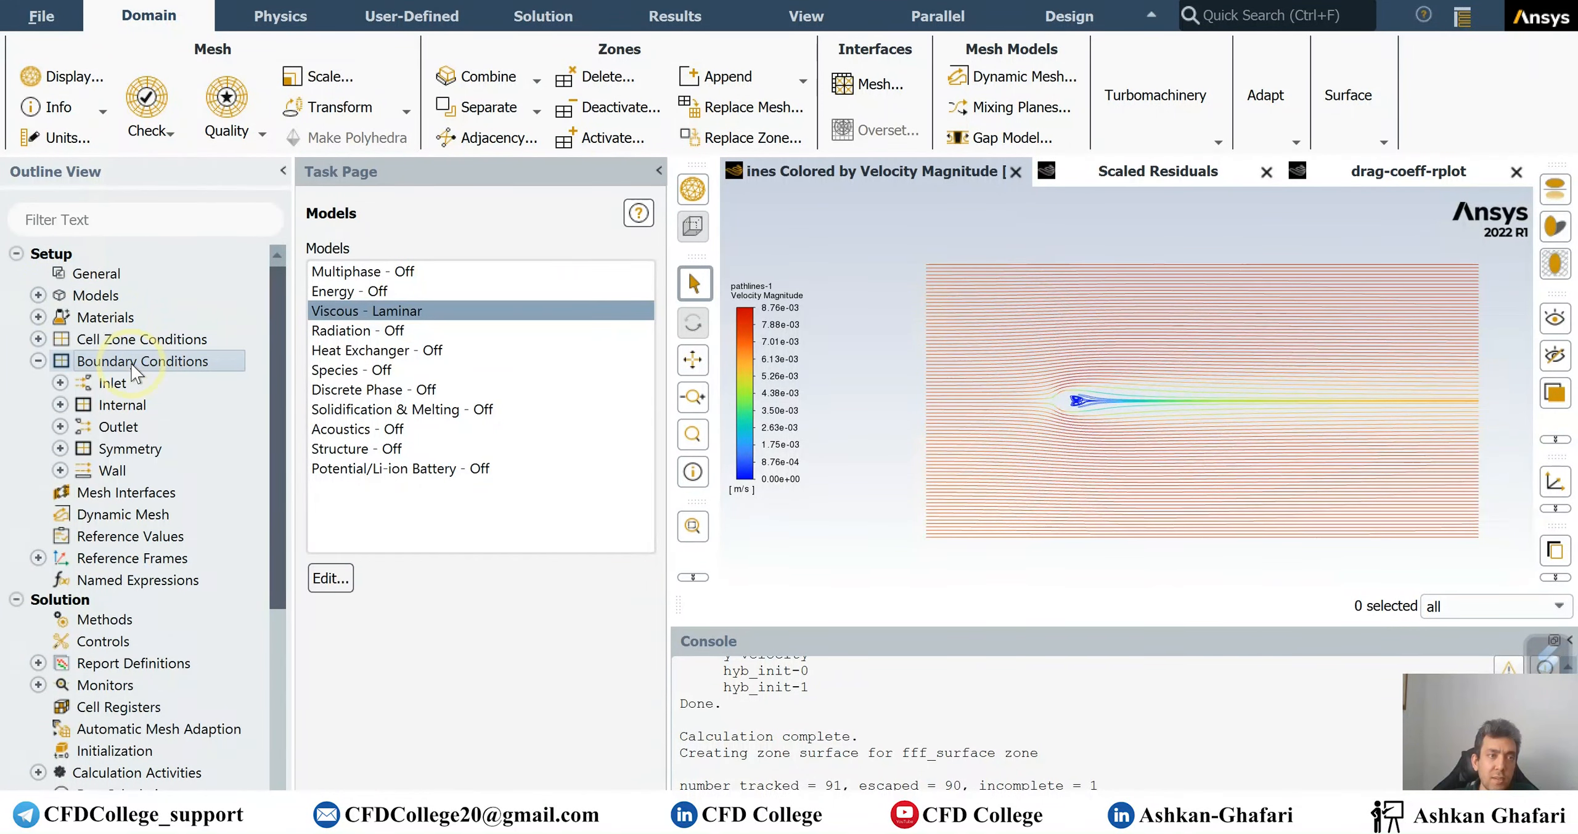
{"action": "double_click", "coordinate": [352, 287]}
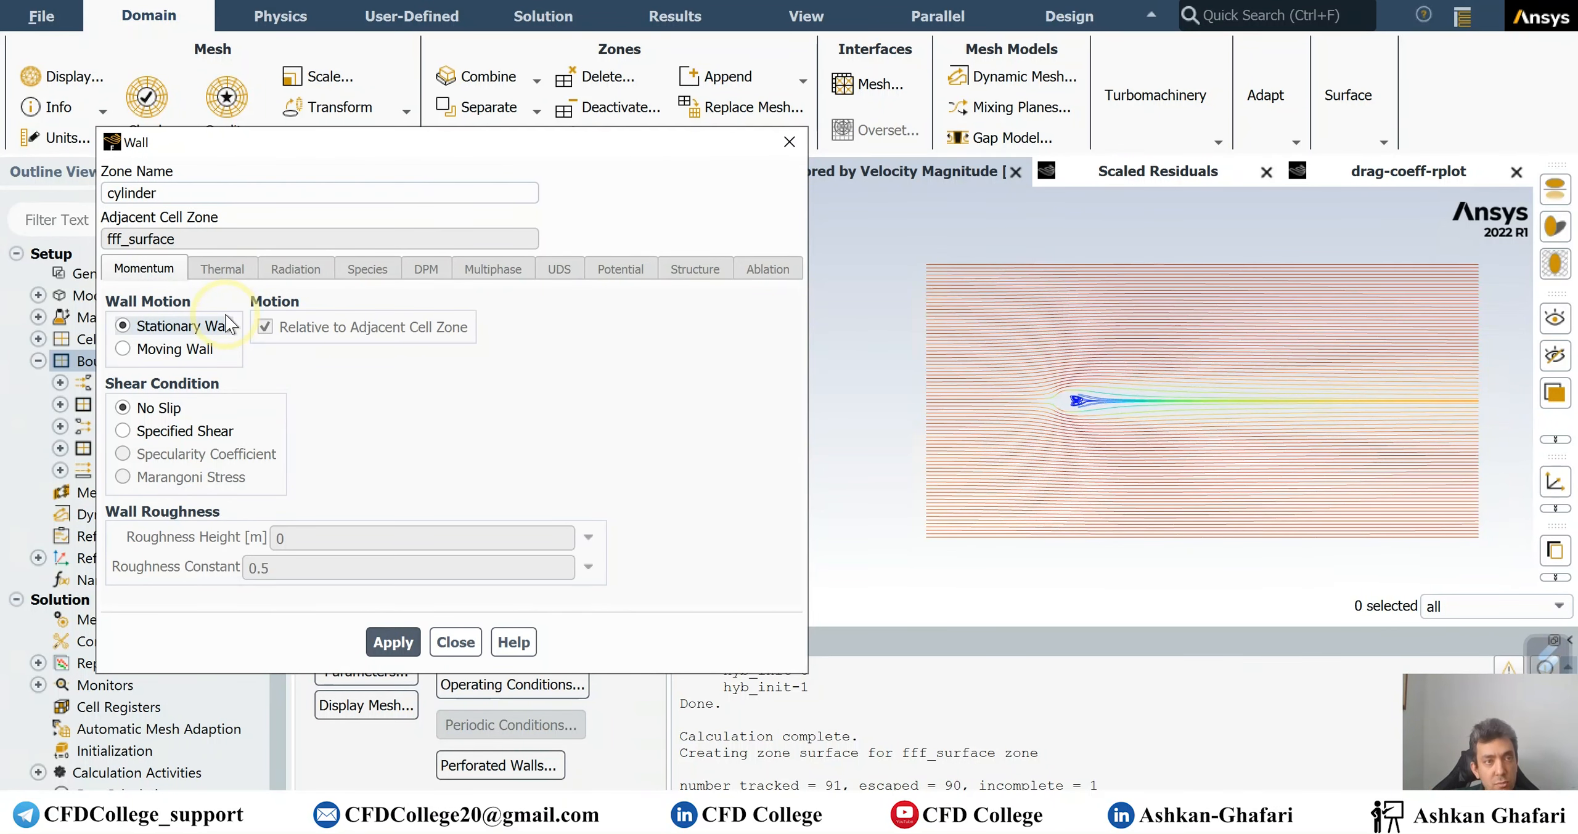
{"action": "left_click", "coordinate": [179, 349]}
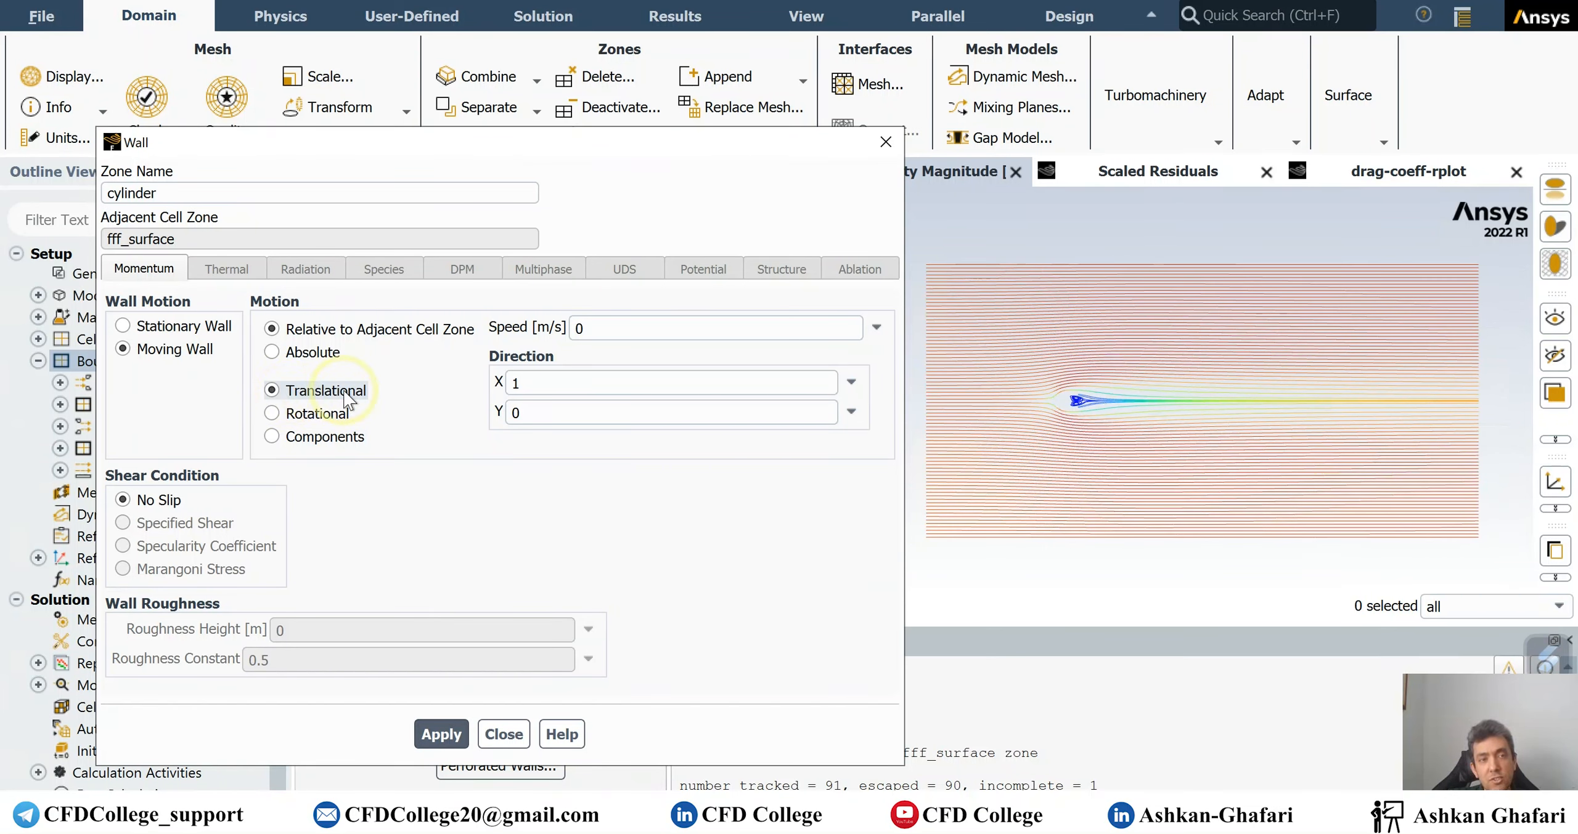
{"action": "left_click", "coordinate": [301, 422]}
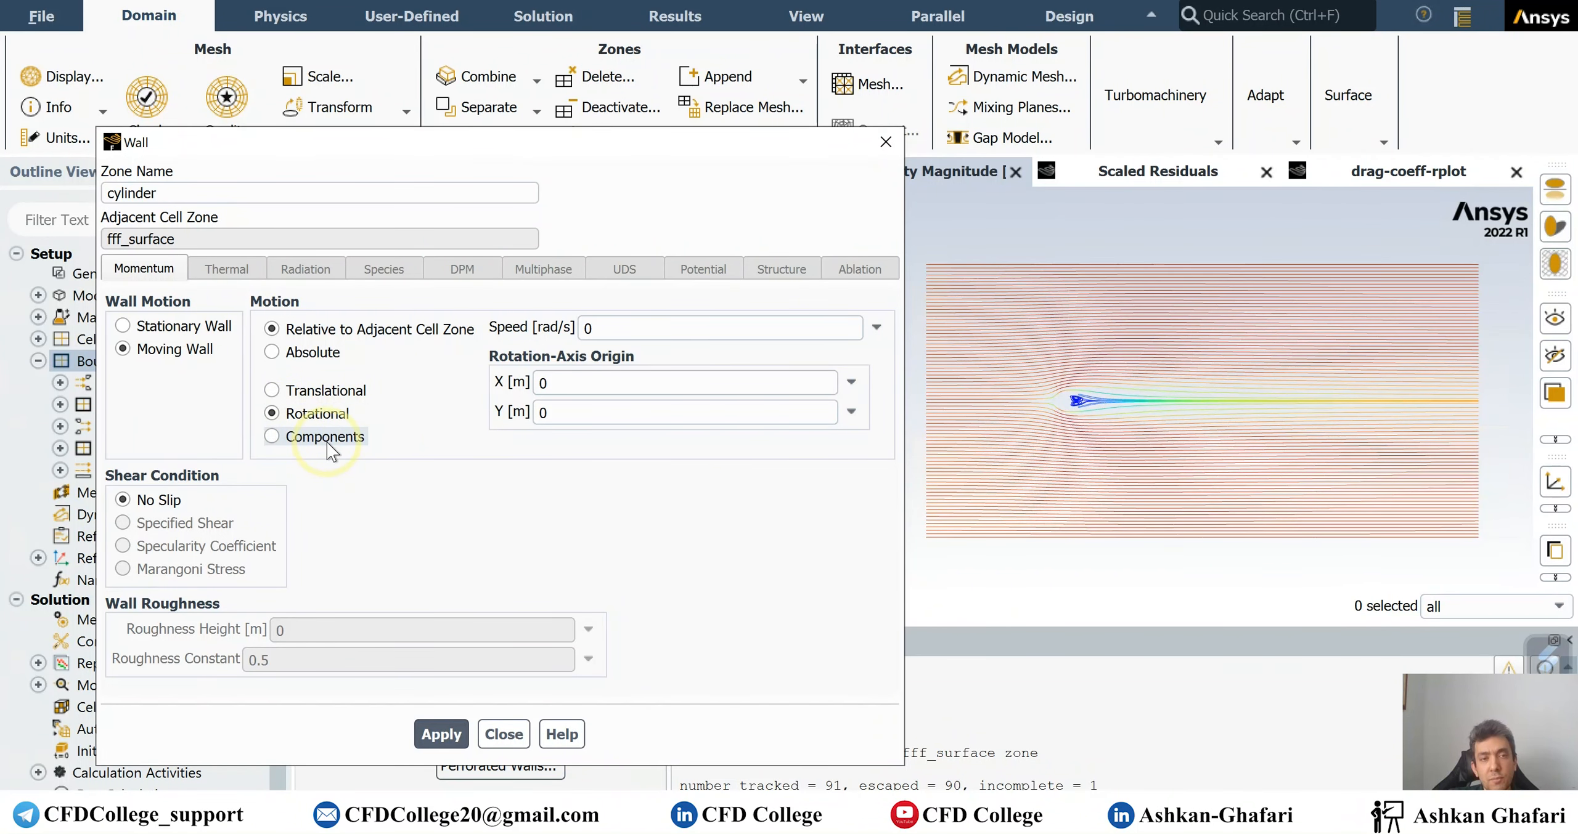
{"action": "left_click", "coordinate": [327, 441]}
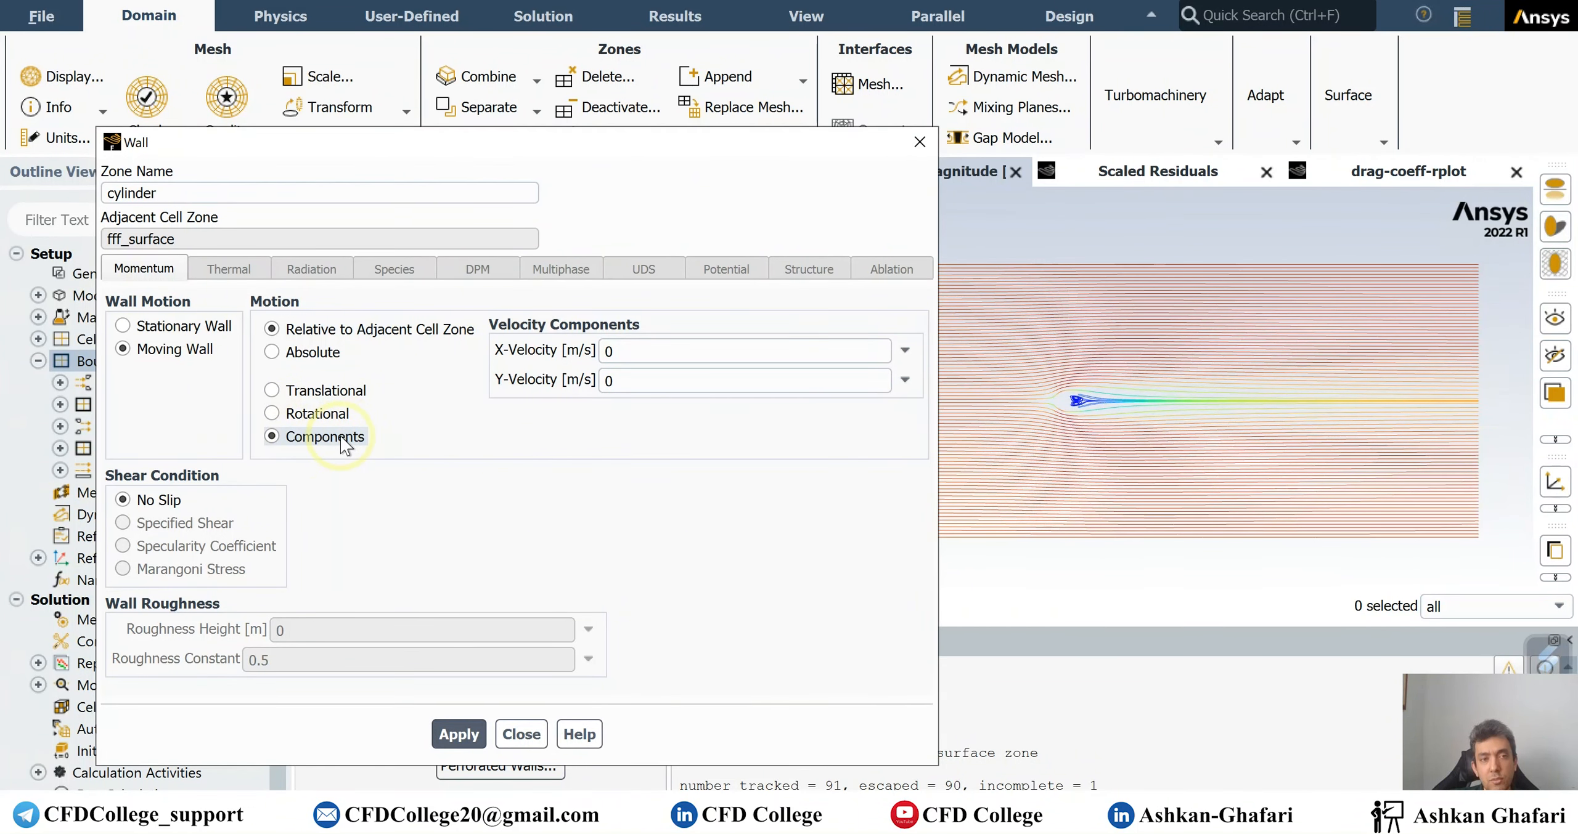
{"action": "left_click", "coordinate": [309, 417]}
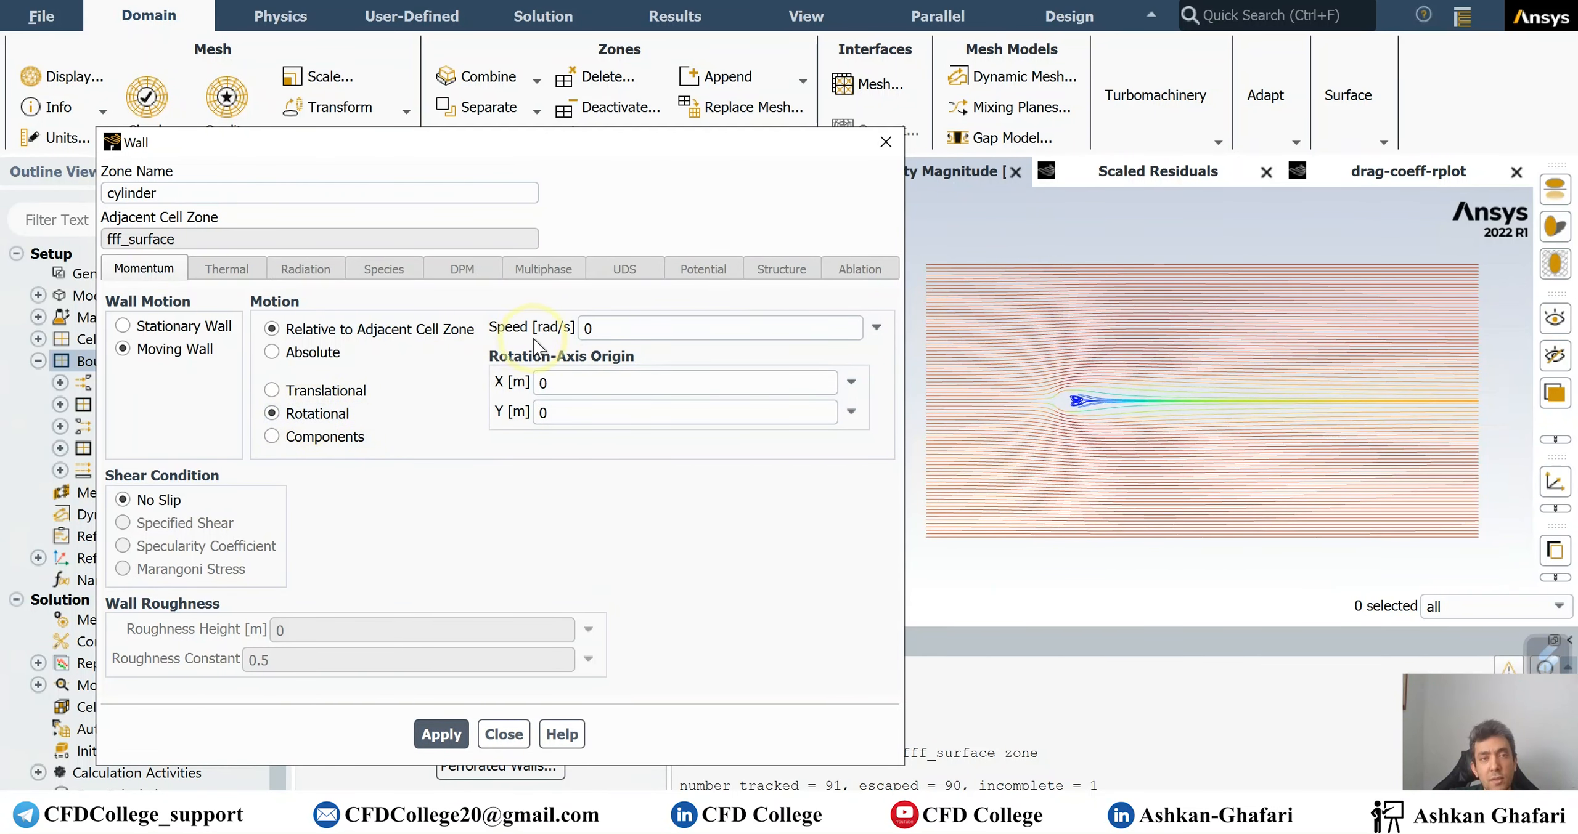
Examine the rotational speed and rotation-axis origin settings of the cylinder wall against the cylinder's location in the plot.
{"action": "double_click", "coordinate": [590, 328]}
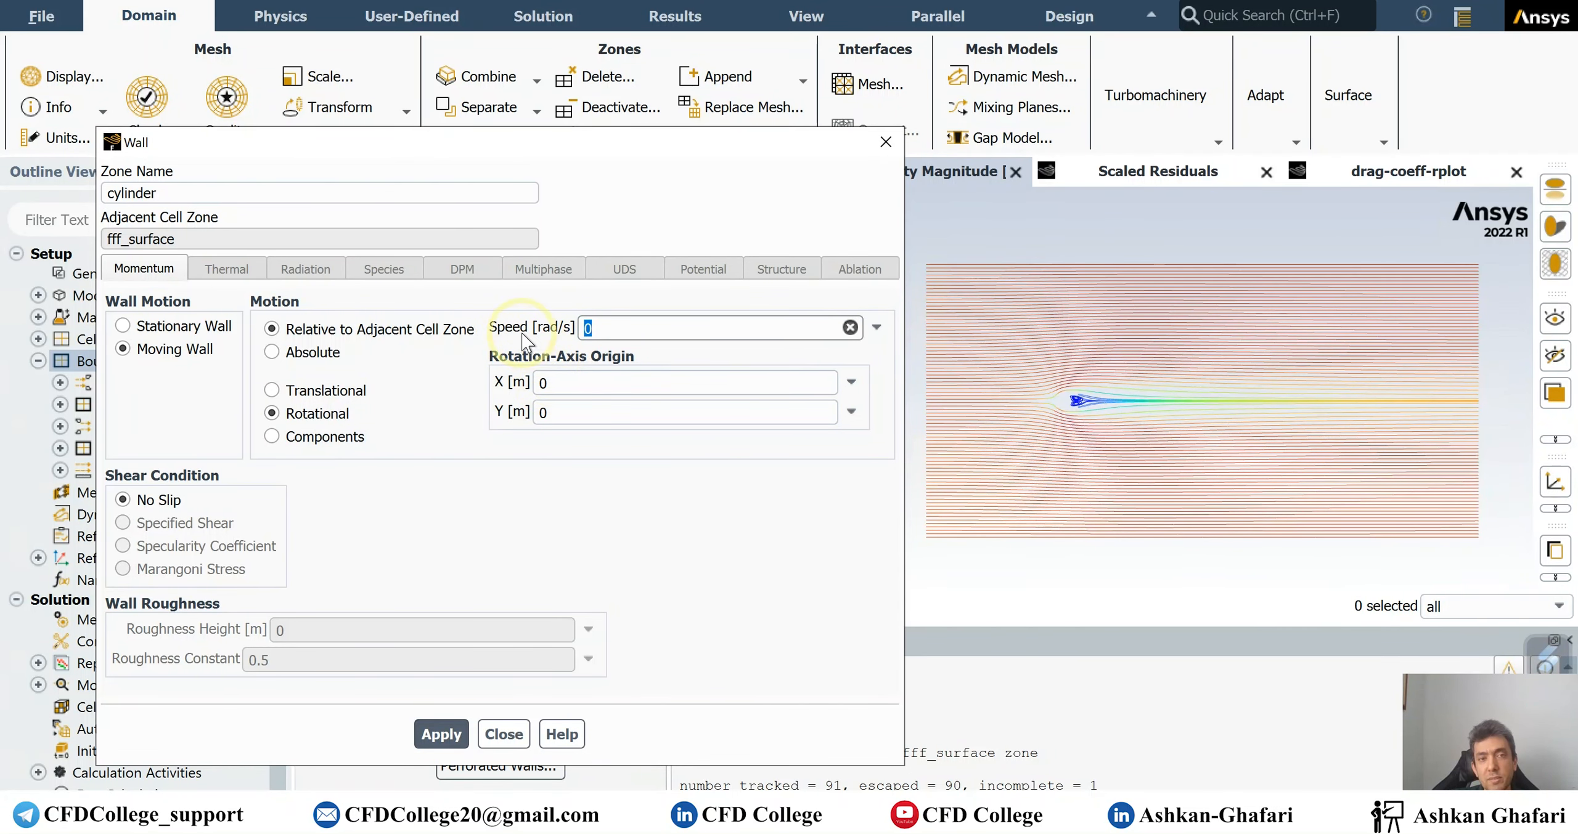
{"action": "left_click", "coordinate": [558, 386]}
{"action": "left_click_drag", "start_coordinate": [560, 388], "coordinate": [519, 416]}
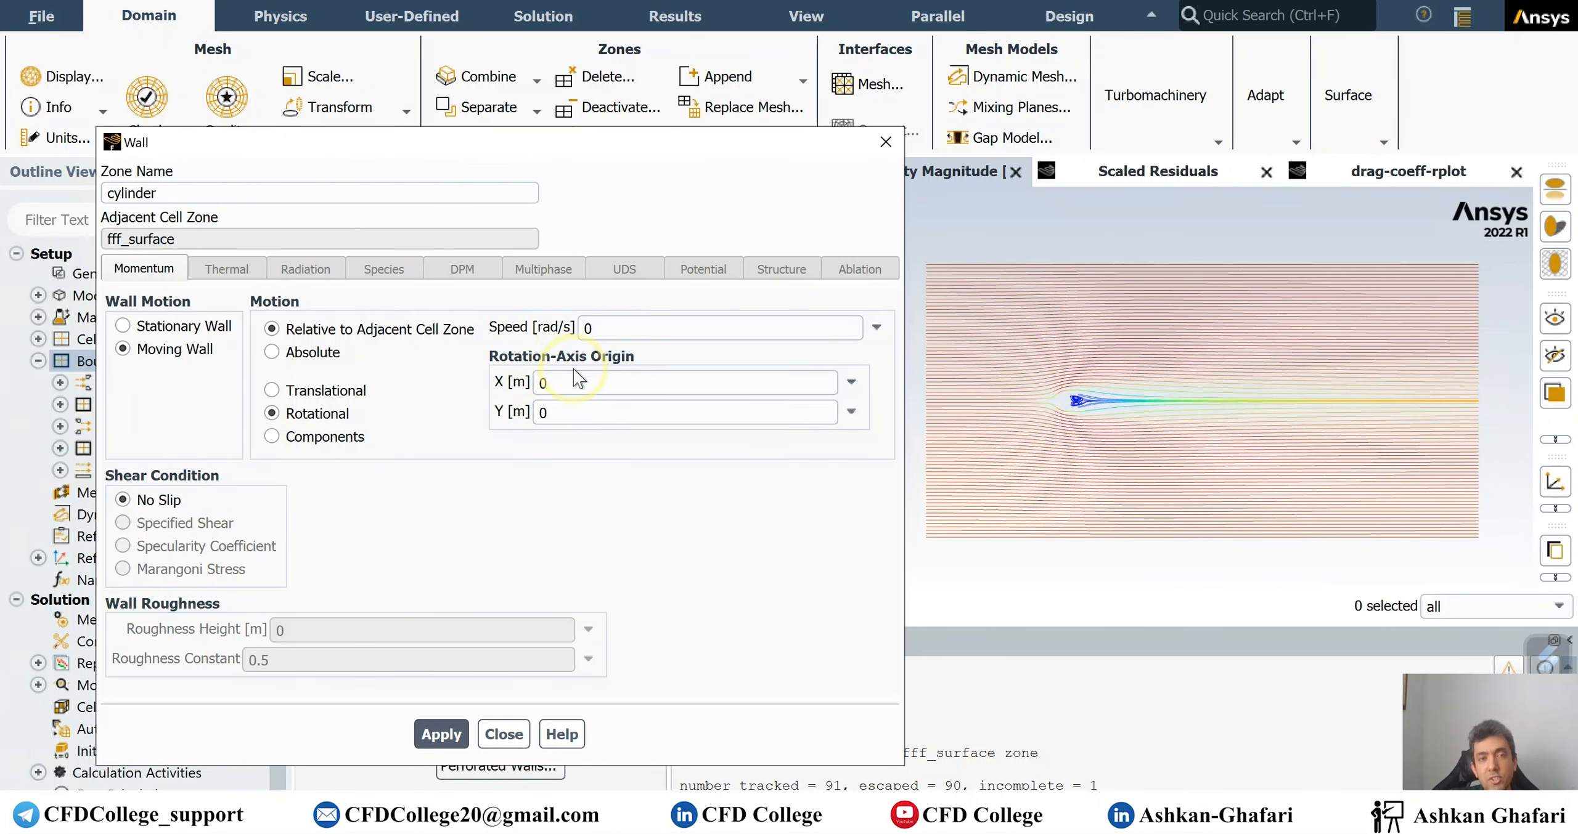
{"action": "left_click", "coordinate": [1071, 403]}
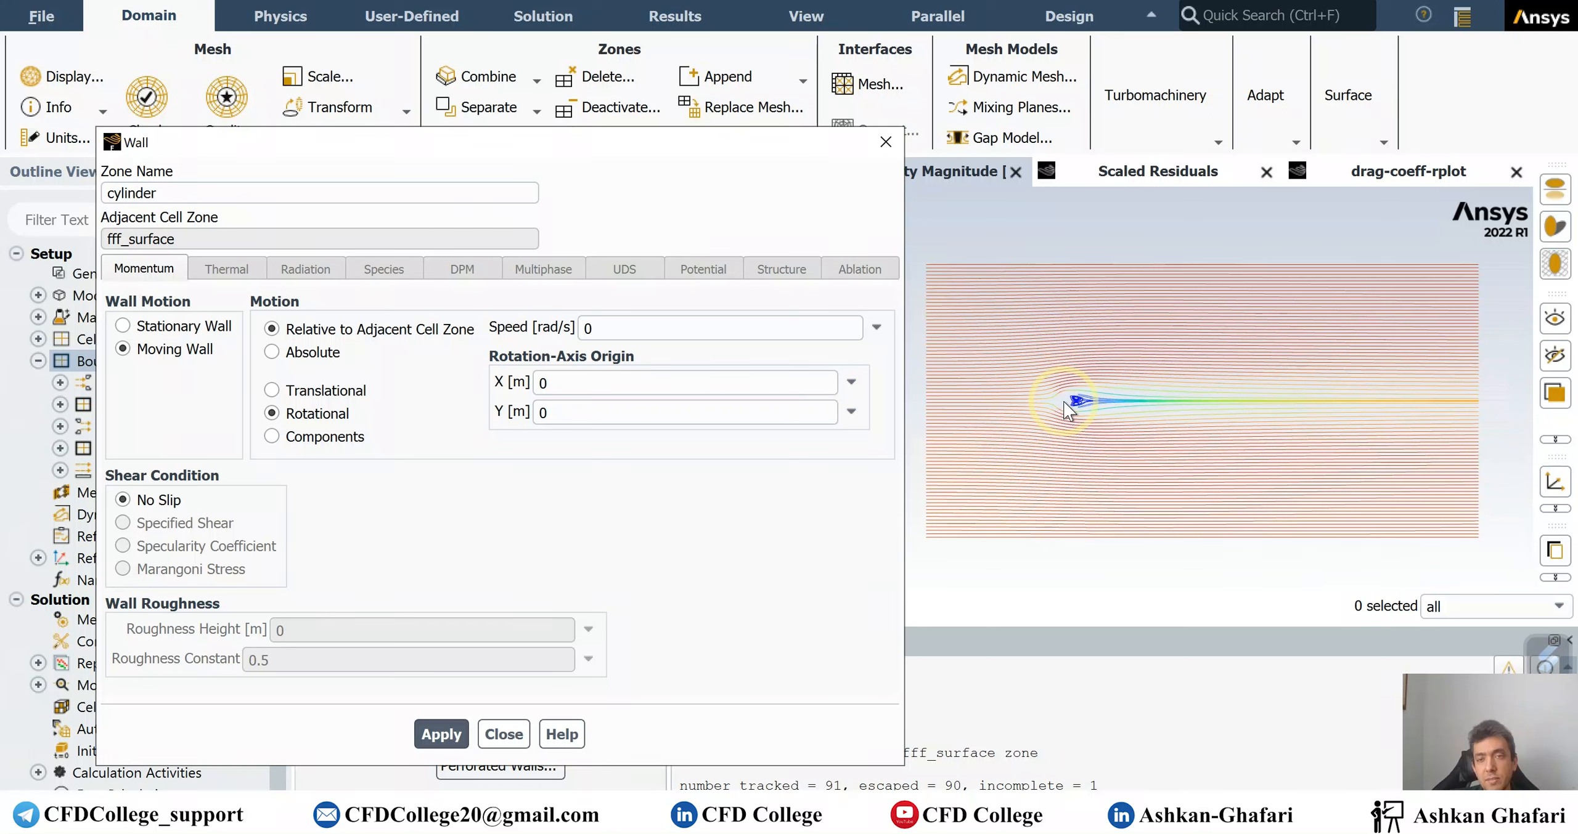
{"action": "left_click", "coordinate": [595, 411]}
{"action": "left_click", "coordinate": [563, 390]}
{"action": "left_click", "coordinate": [560, 411]}
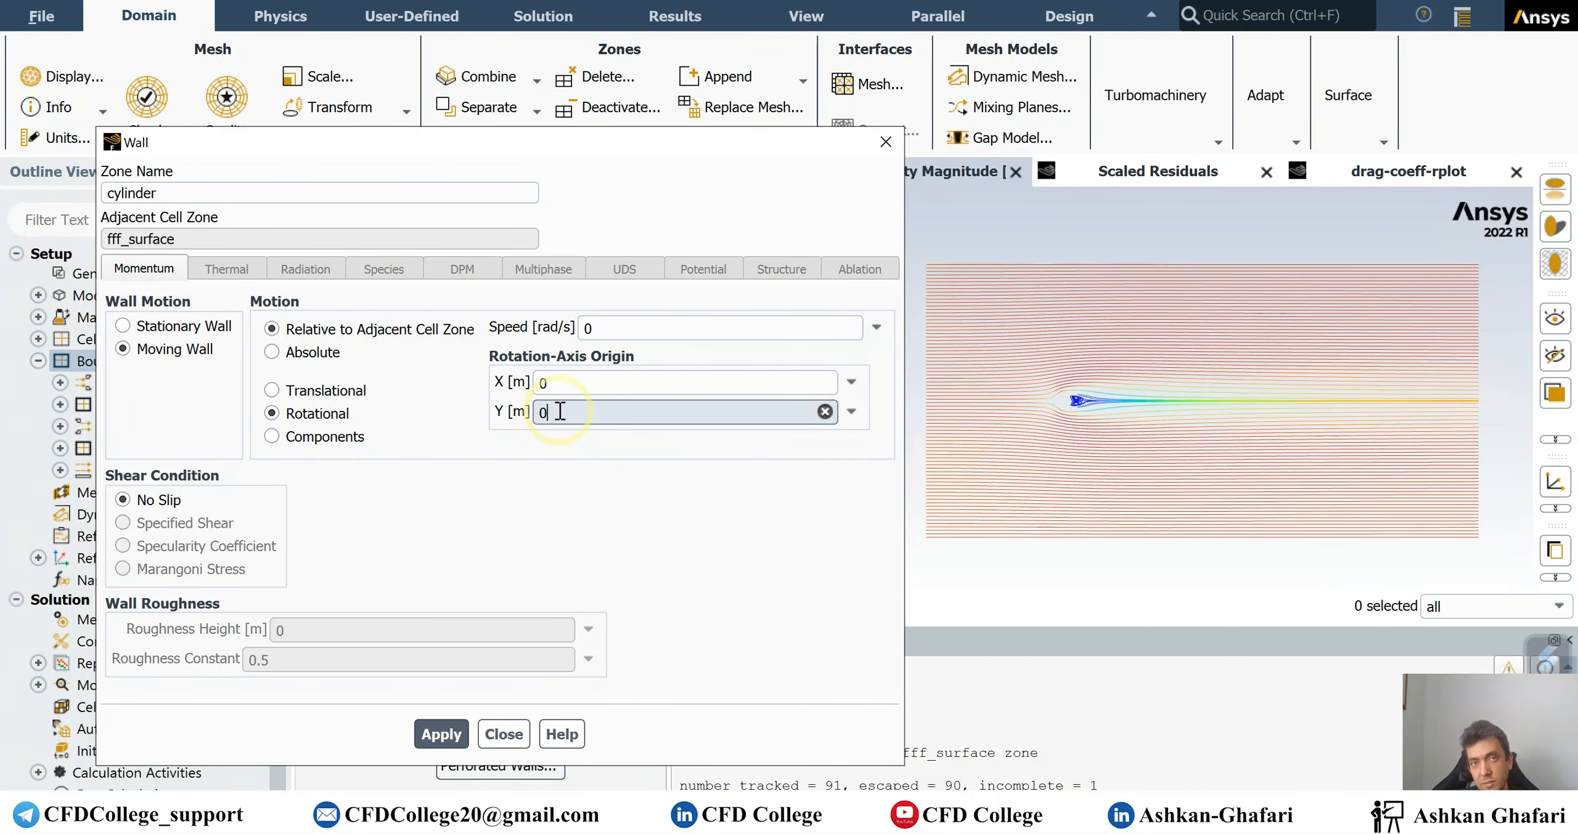
{"action": "left_click", "coordinate": [514, 330]}
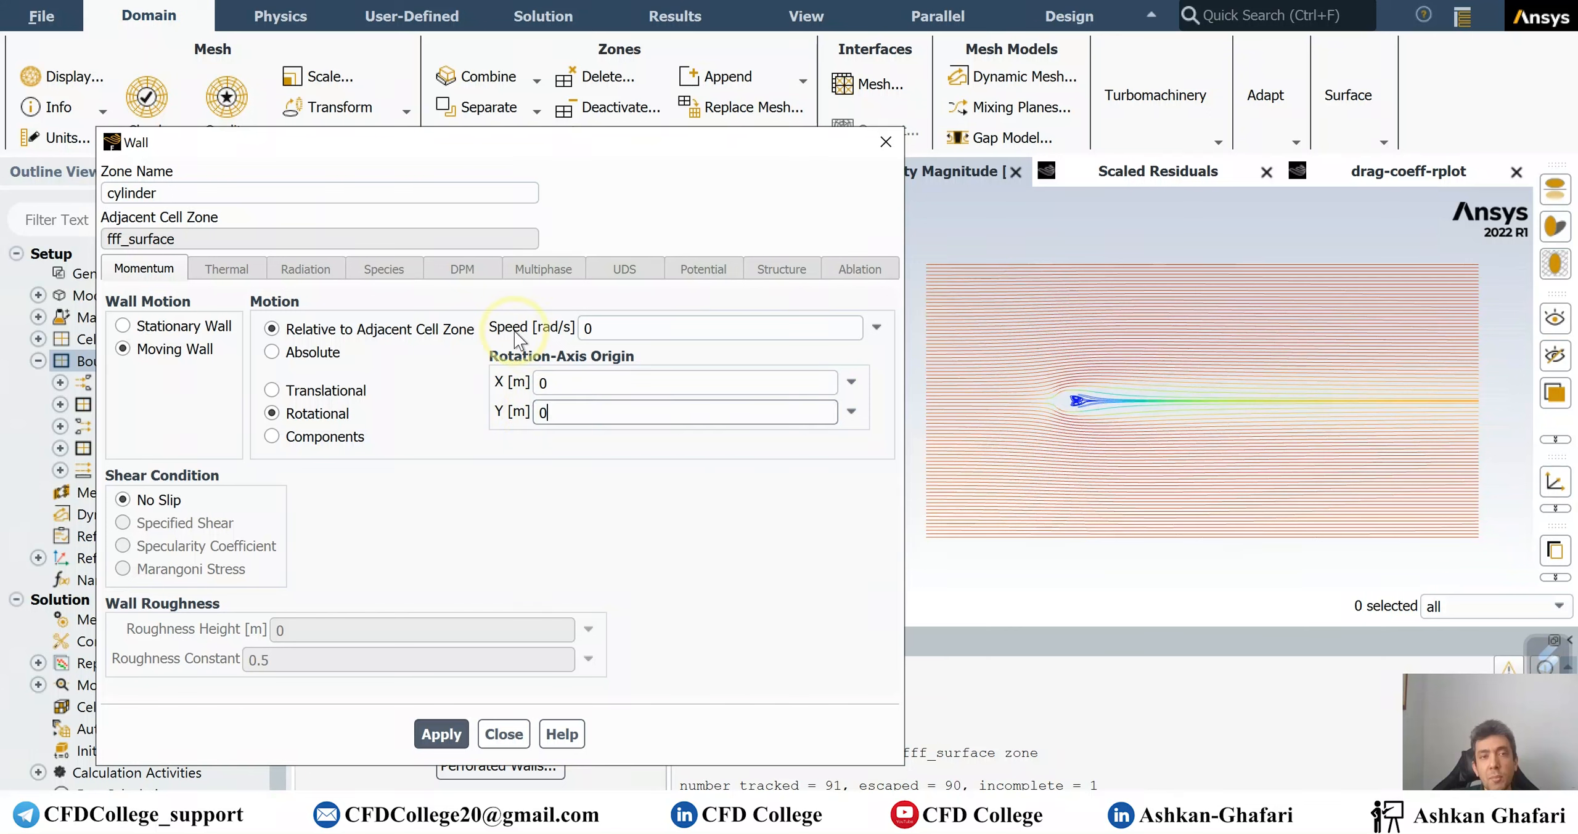
{"action": "left_click", "coordinate": [621, 330]}
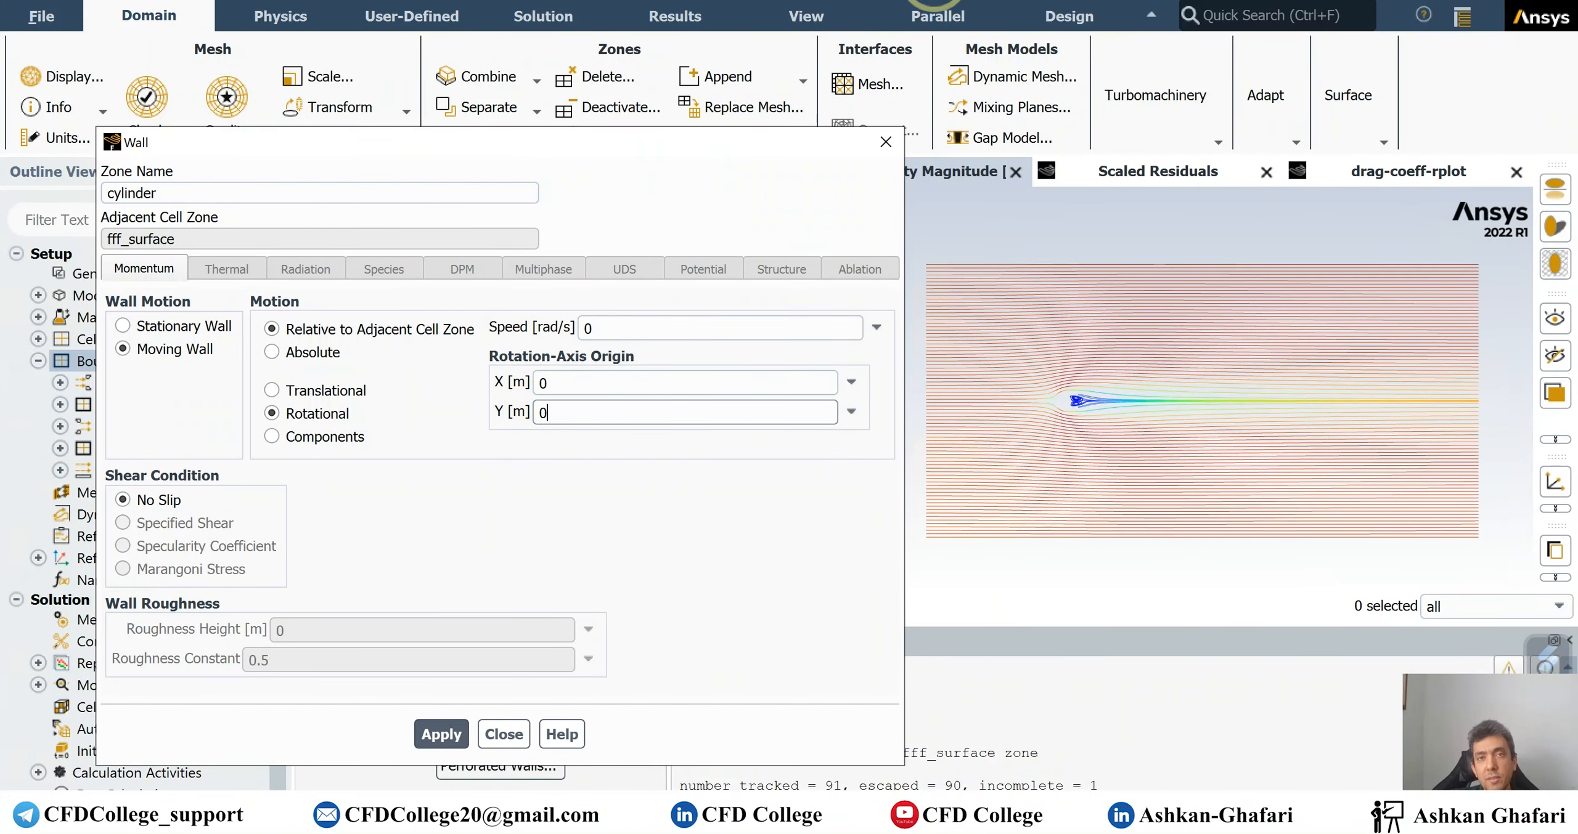
Switch to the CFD Domain presentation slide to look up the cylinder's rotation speed, and return to Fluent.
{"action": "left_click", "coordinate": [934, 1]}
{"action": "left_click", "coordinate": [932, 820]}
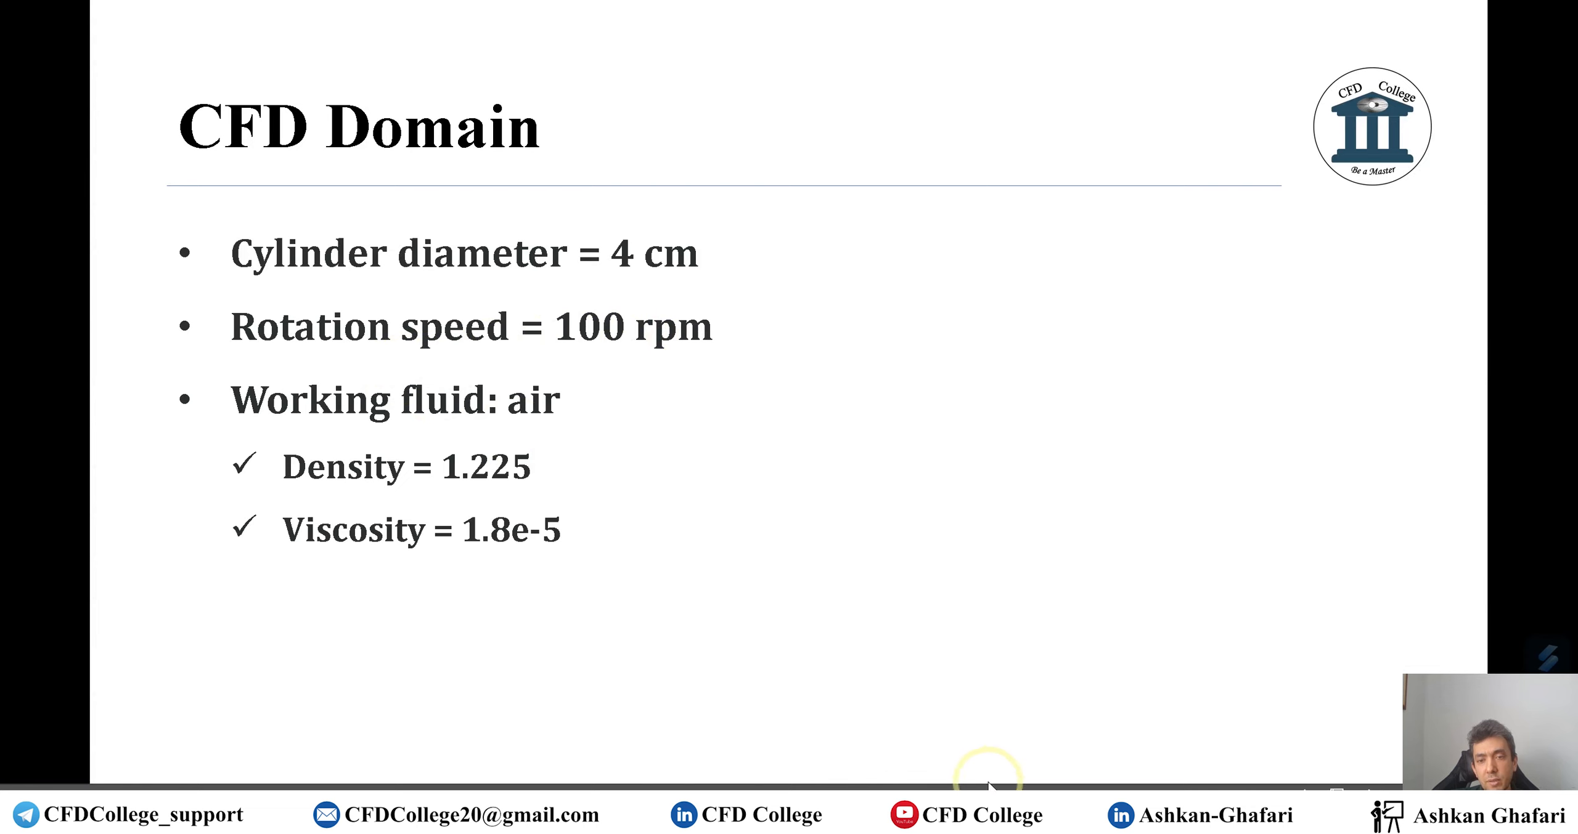
{"action": "left_click", "coordinate": [980, 715]}
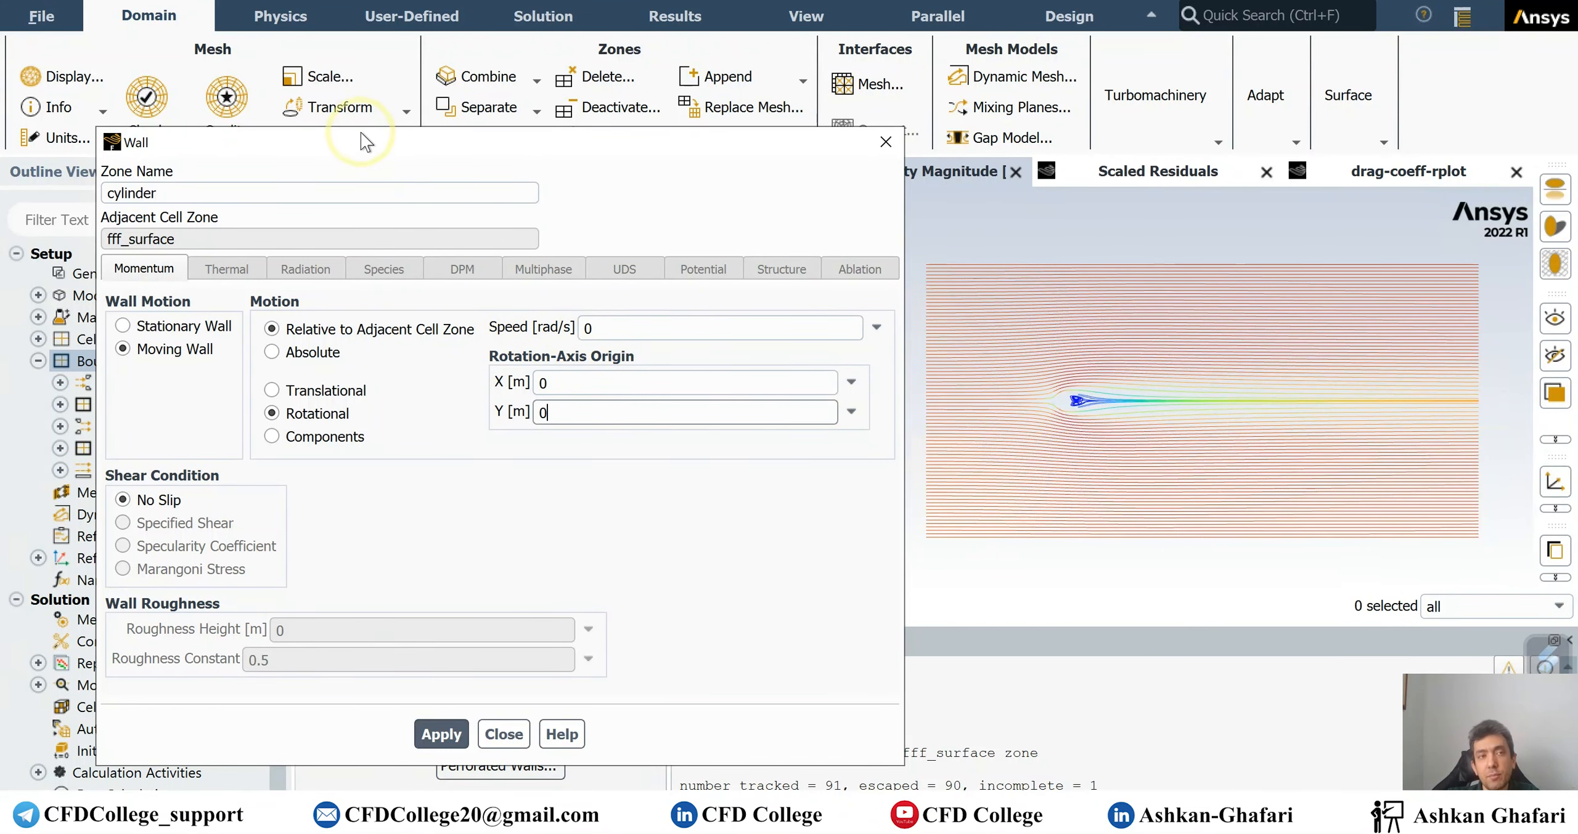
Change the unit for angular velocity to rev/min in the unit settings.
{"action": "left_click_drag", "start_coordinate": [347, 148], "coordinate": [349, 171]}
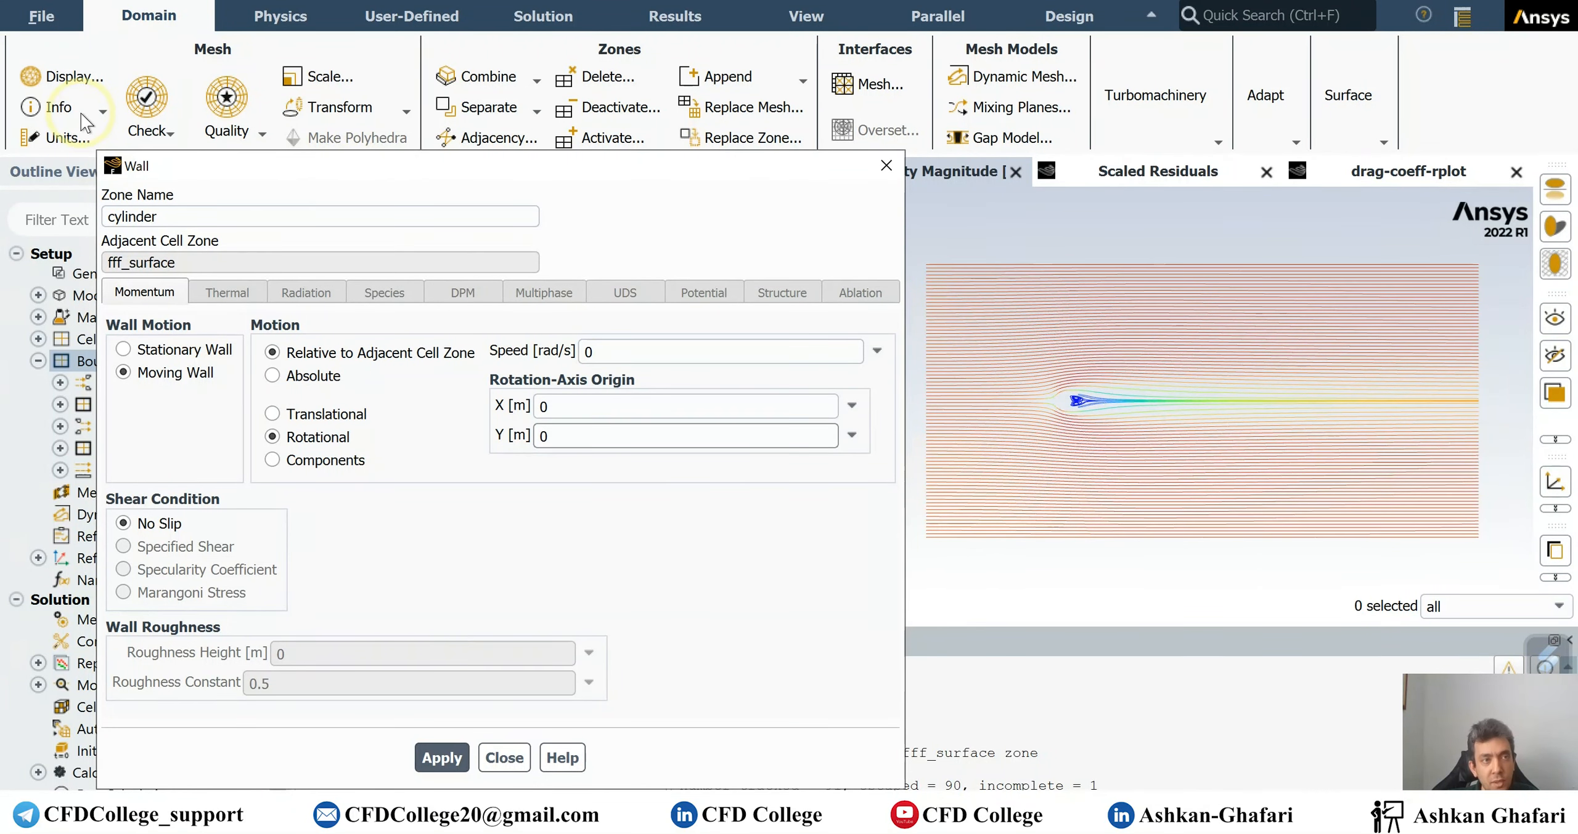
{"action": "left_click", "coordinate": [56, 137]}
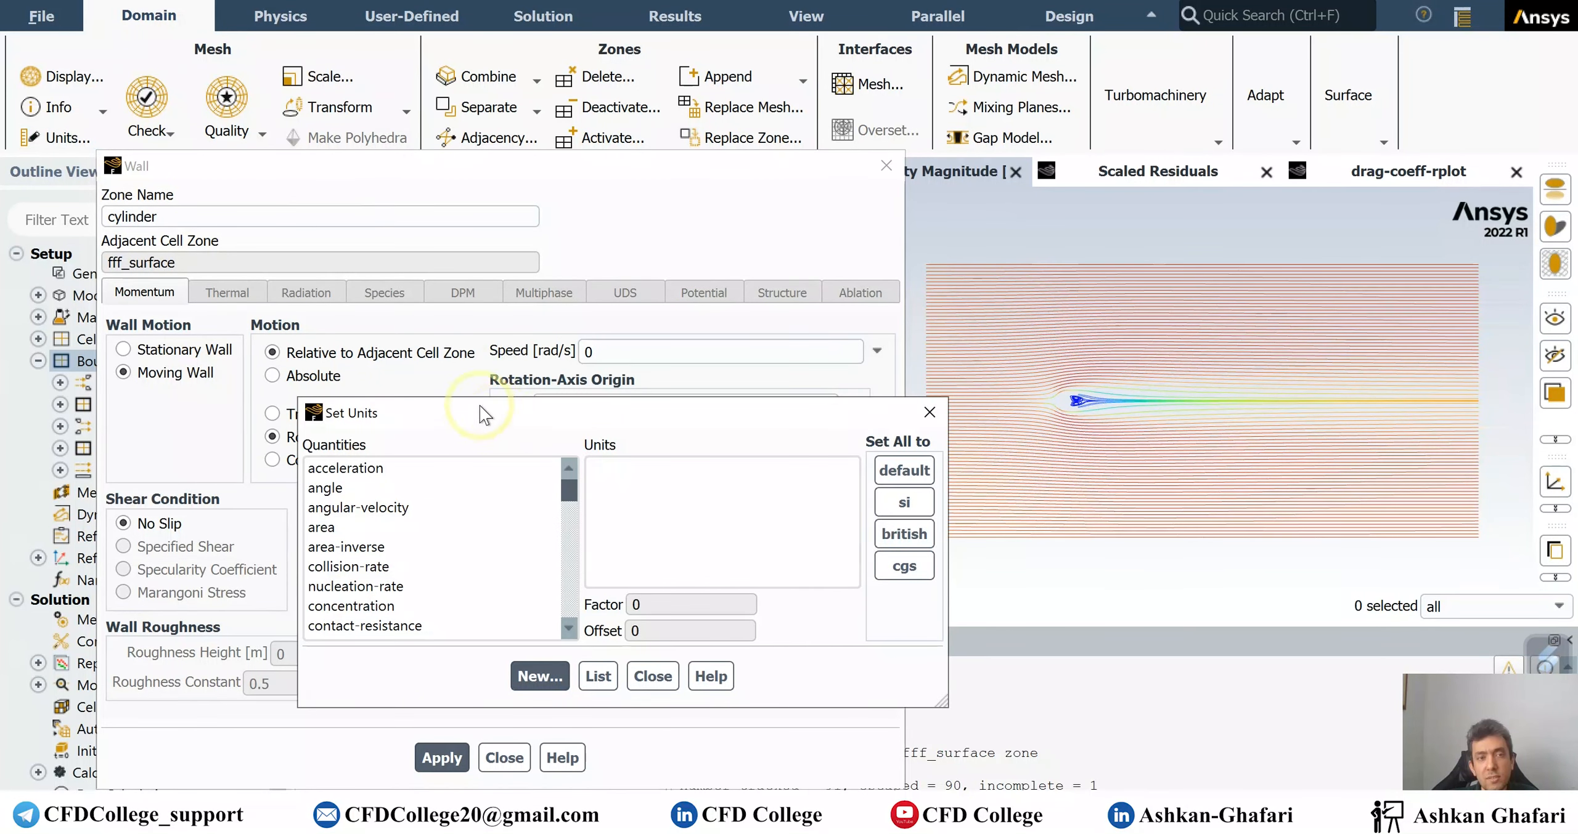
{"action": "left_click", "coordinate": [245, 373]}
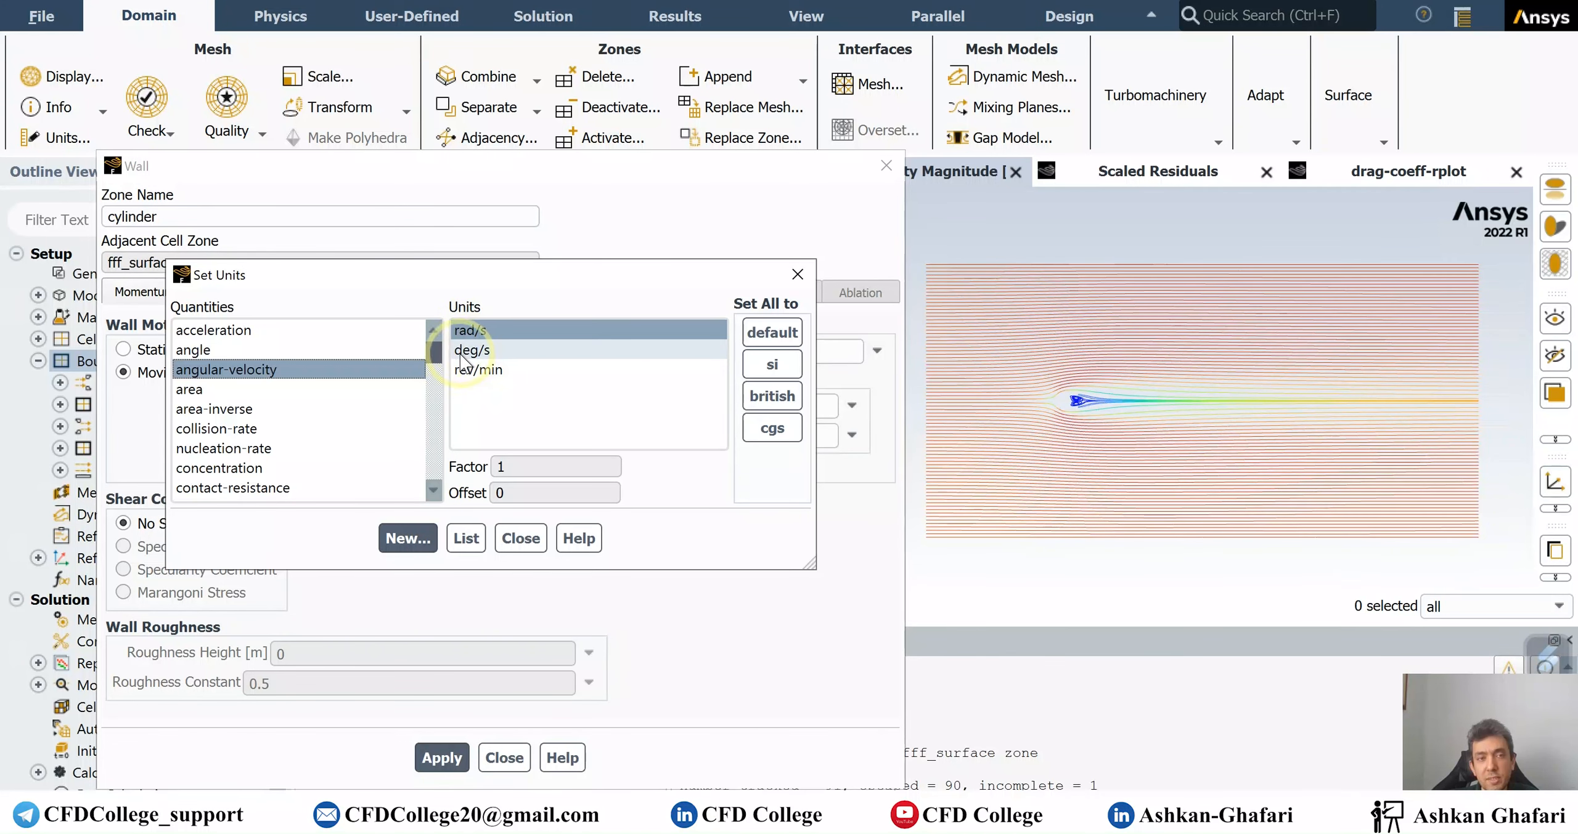
{"action": "left_click", "coordinate": [481, 370]}
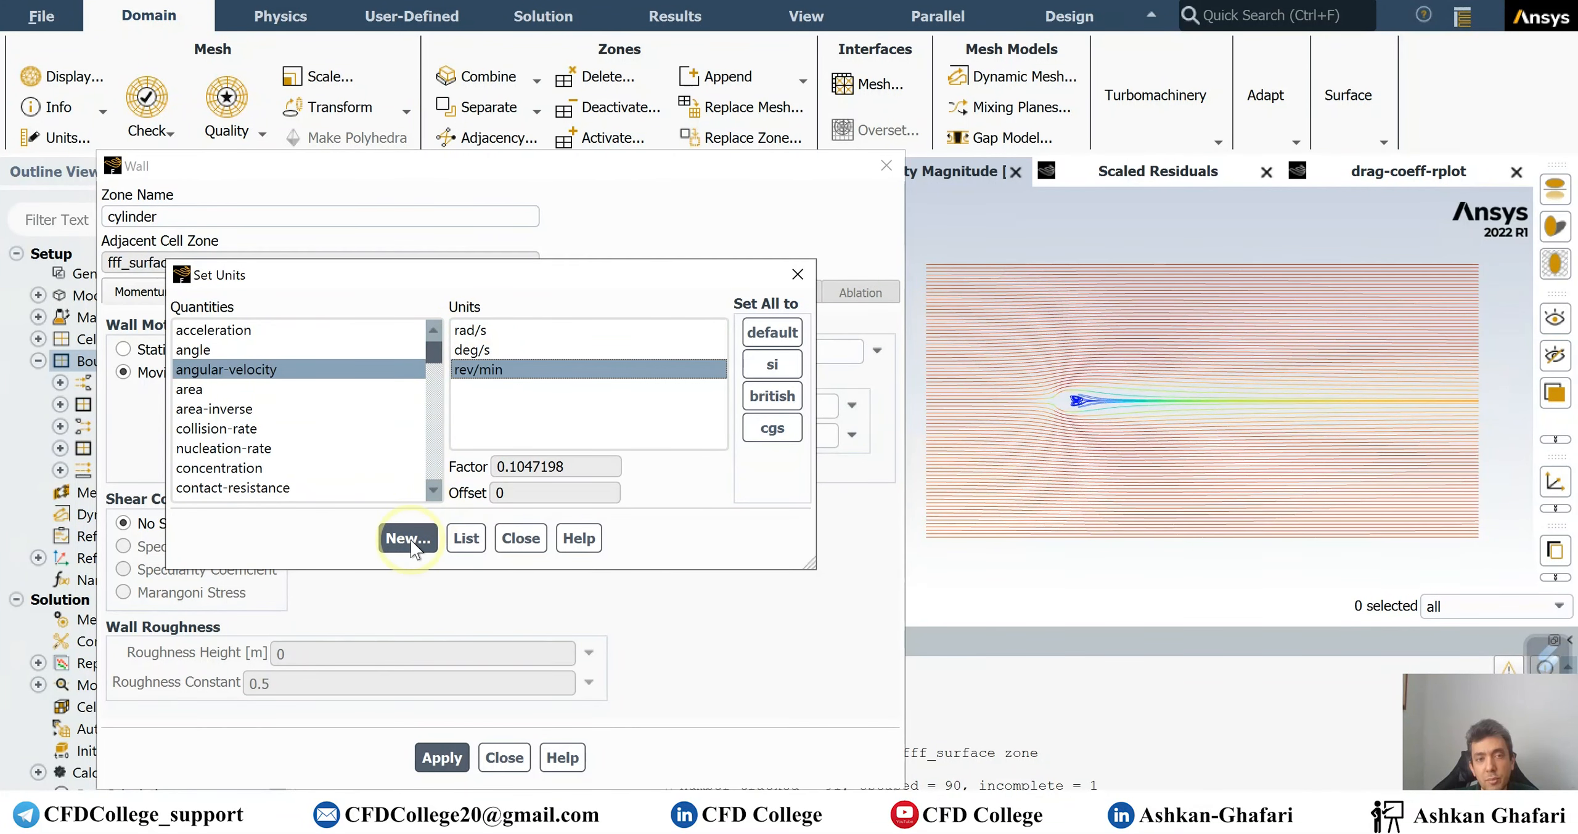
{"action": "left_click", "coordinate": [512, 540]}
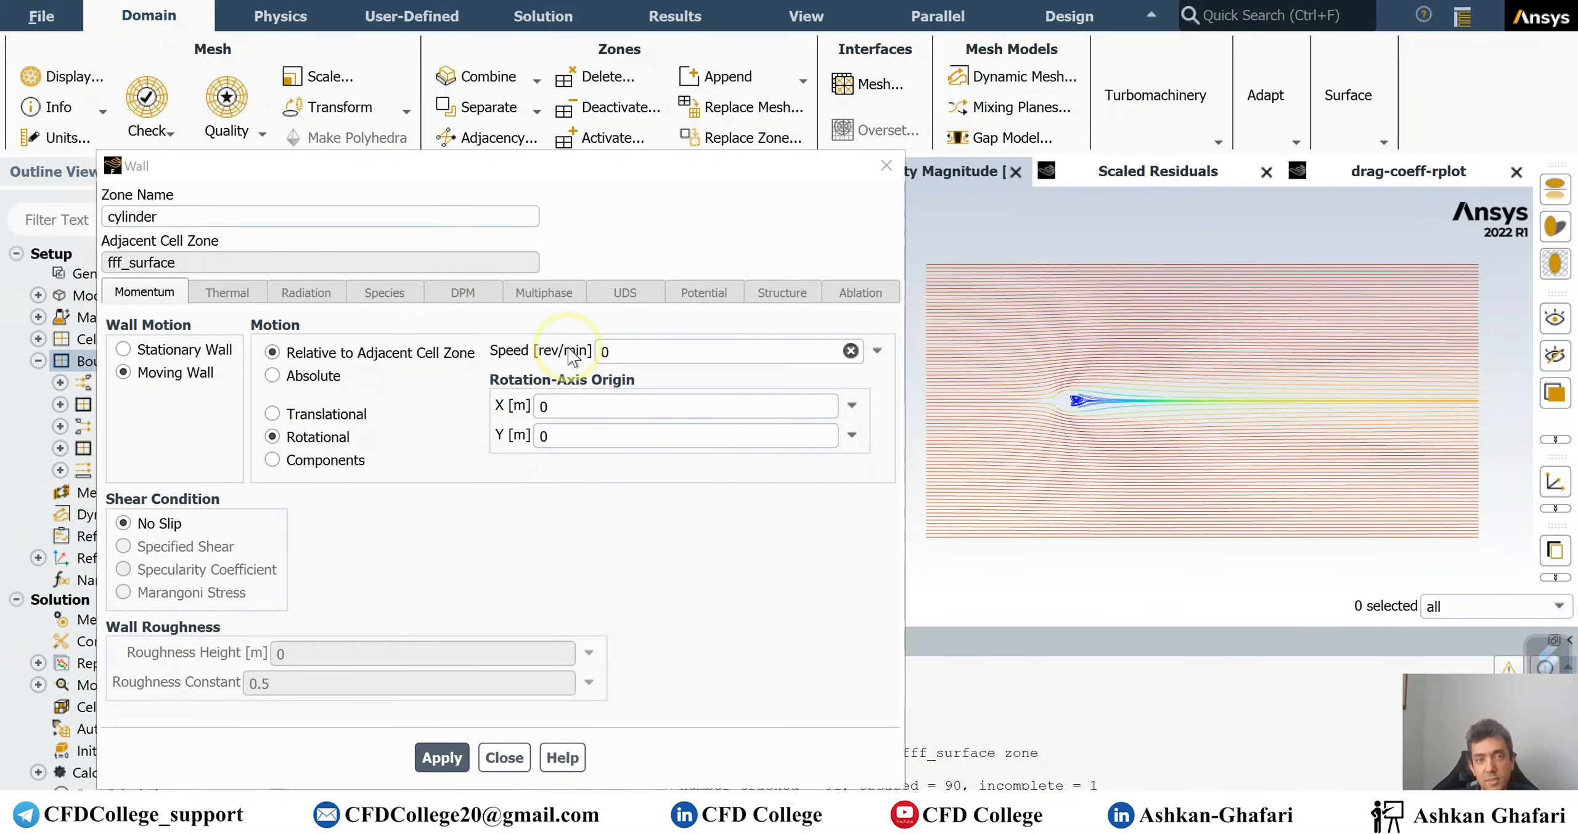
Set the cylinder wall's rotational speed to 100 rev/min and apply the boundary condition.
{"action": "double_click", "coordinate": [607, 351]}
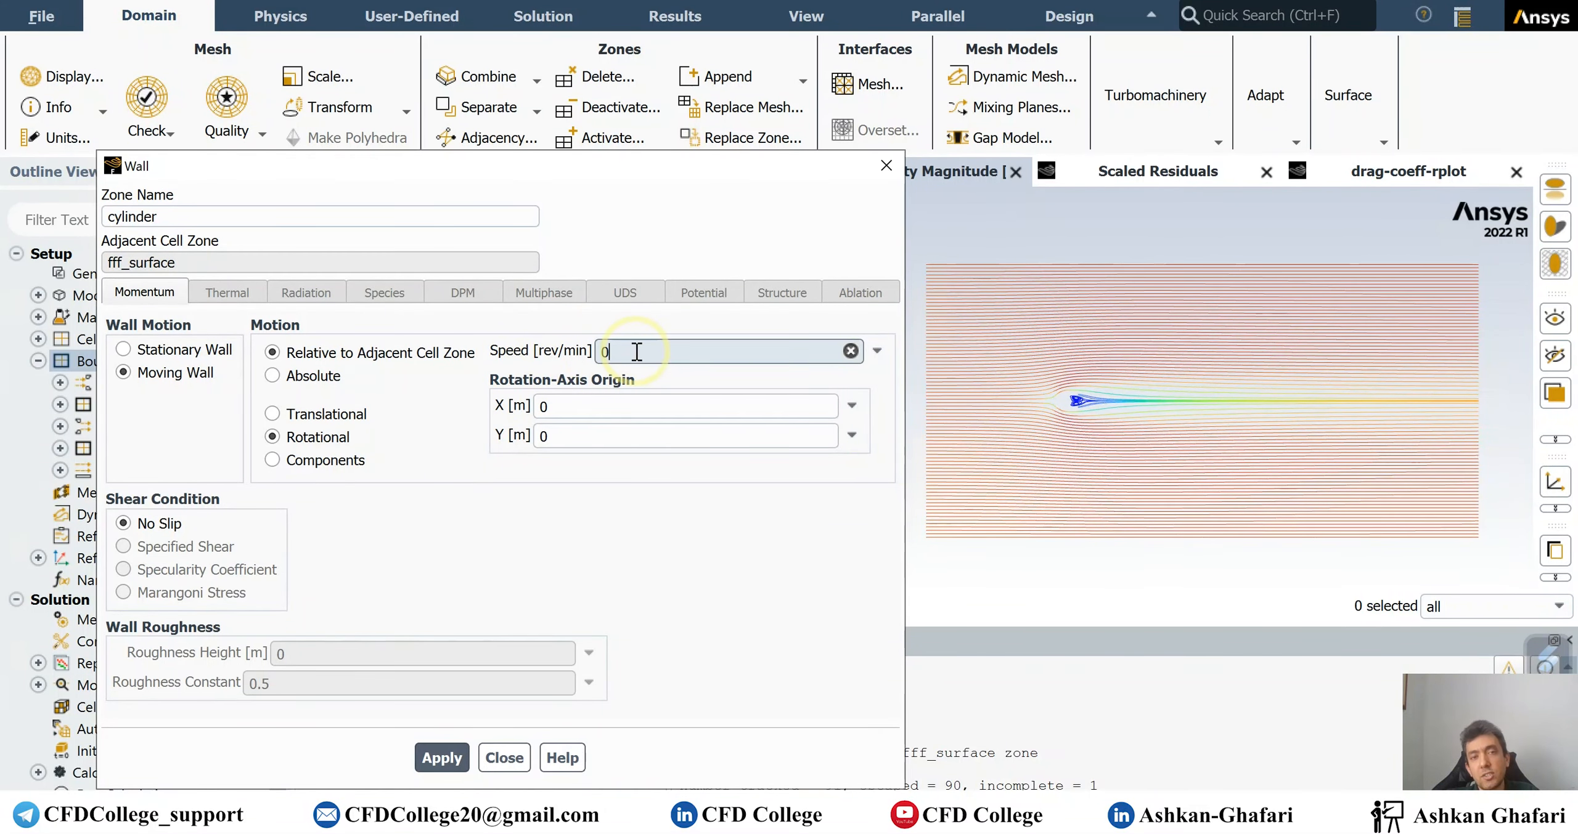
{"action": "type", "text": "100"}
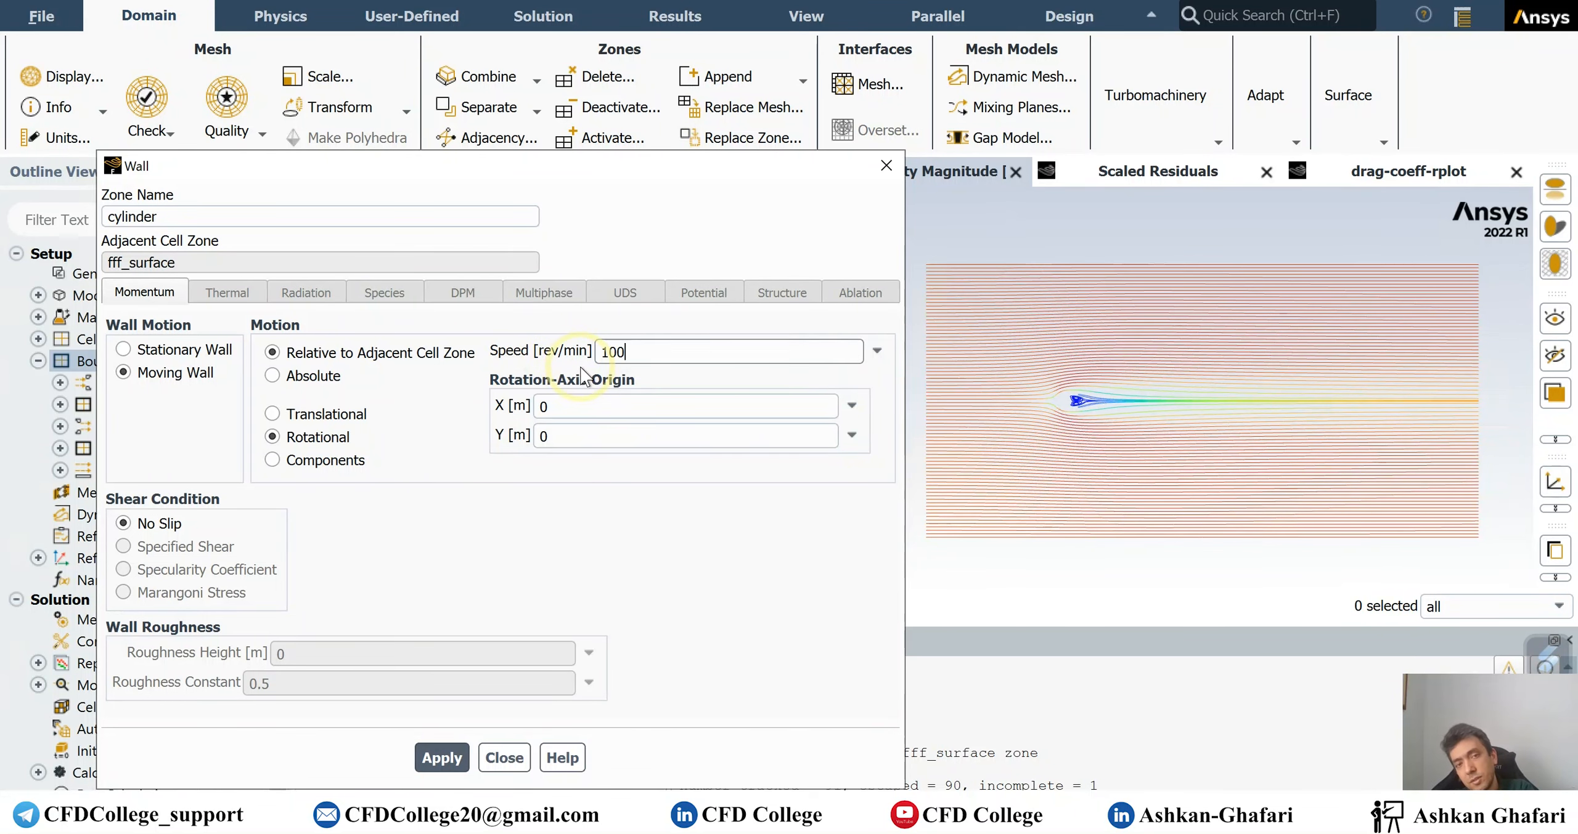
{"action": "left_click", "coordinate": [442, 758]}
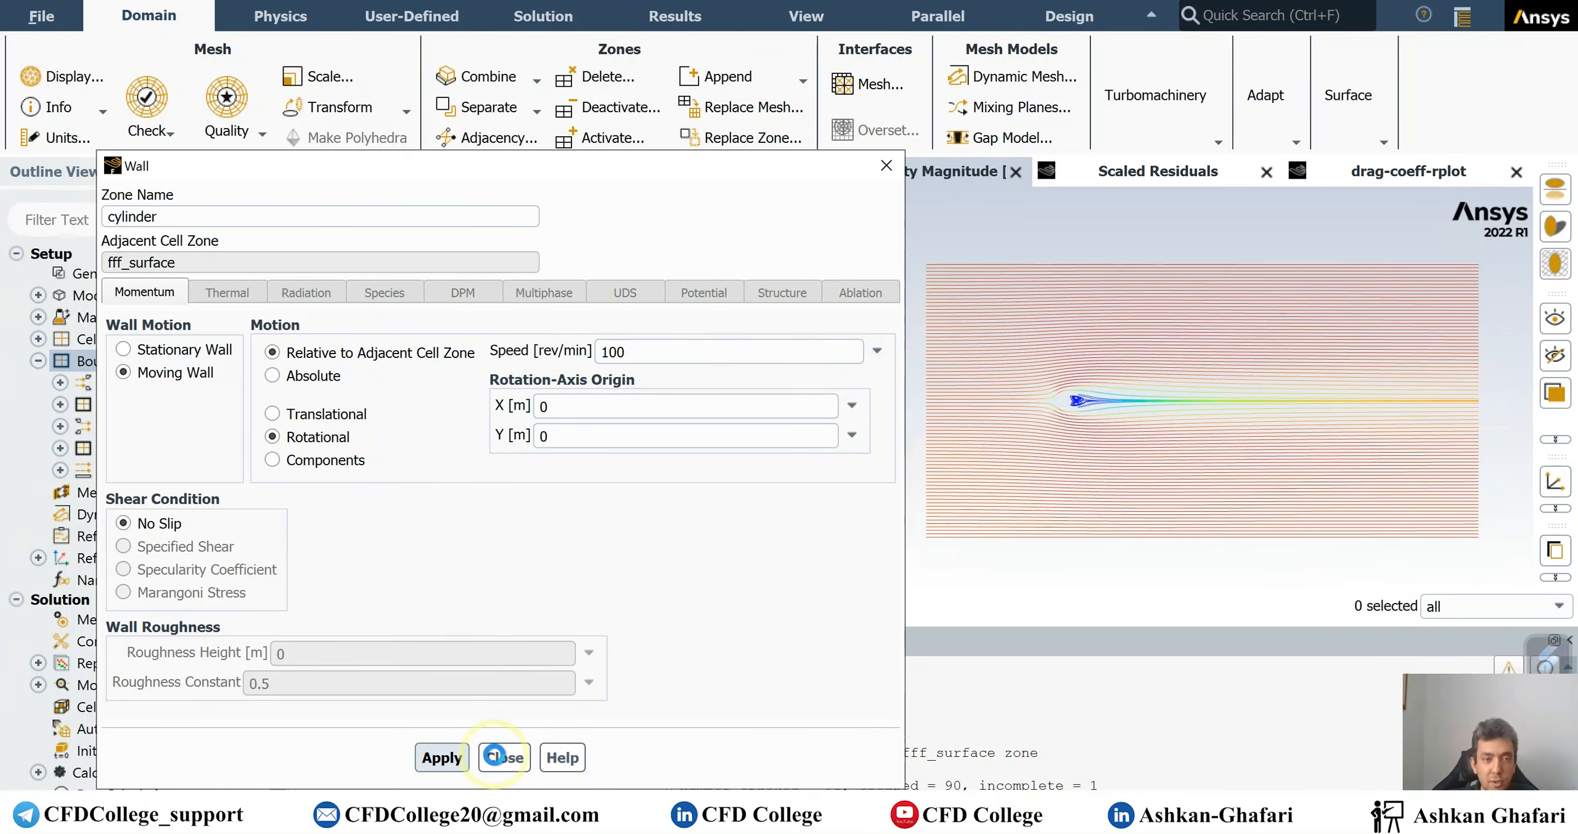
{"action": "left_click", "coordinate": [497, 760]}
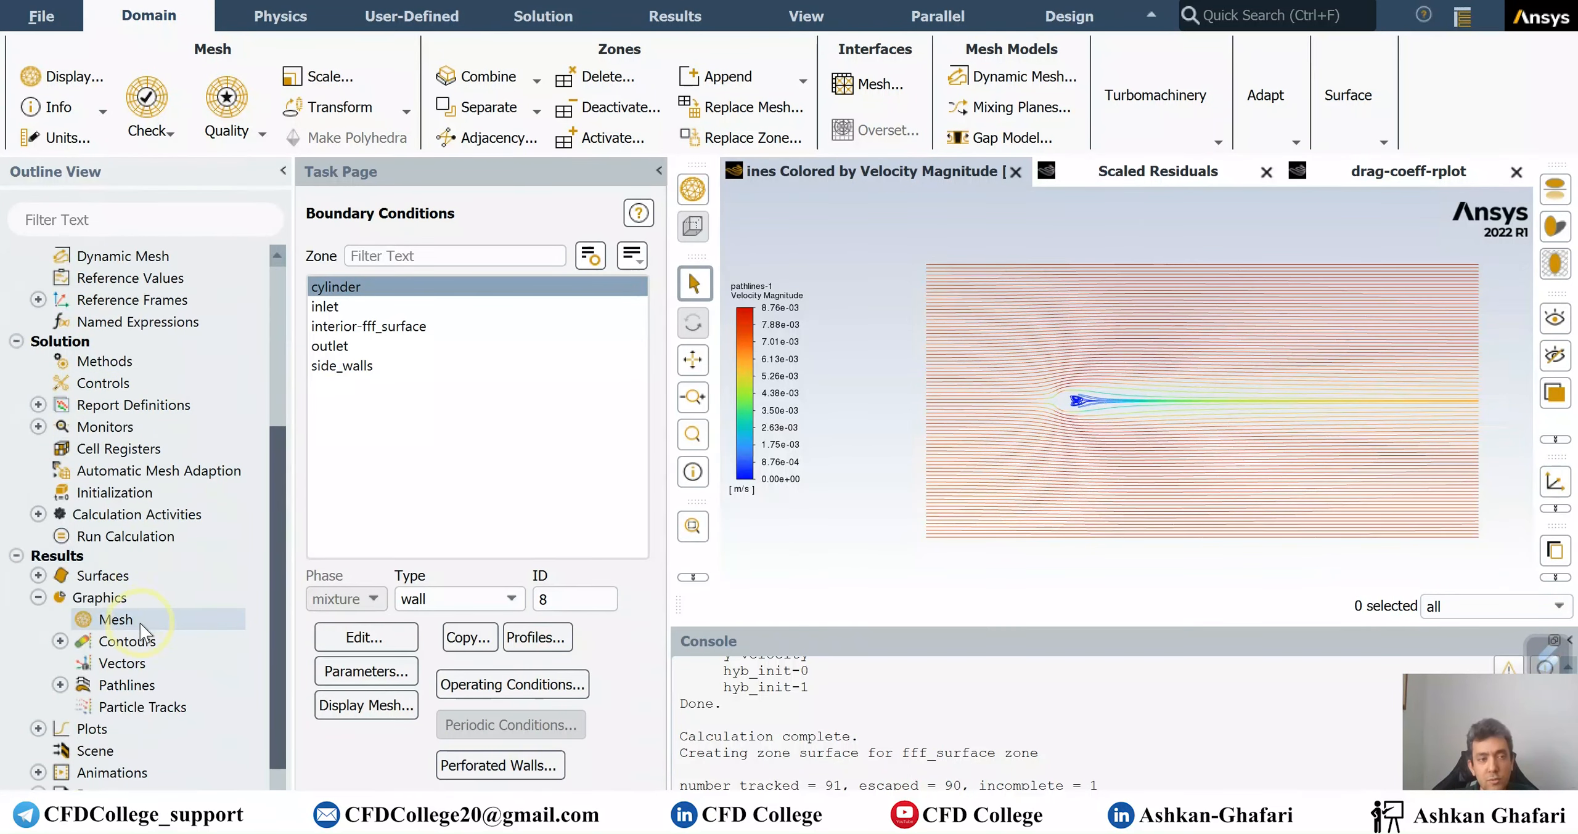
Run 100 iterations without reinitializing, using the changed settings for the current calculation only, and view the scaled residuals plot.
{"action": "left_click", "coordinate": [139, 539]}
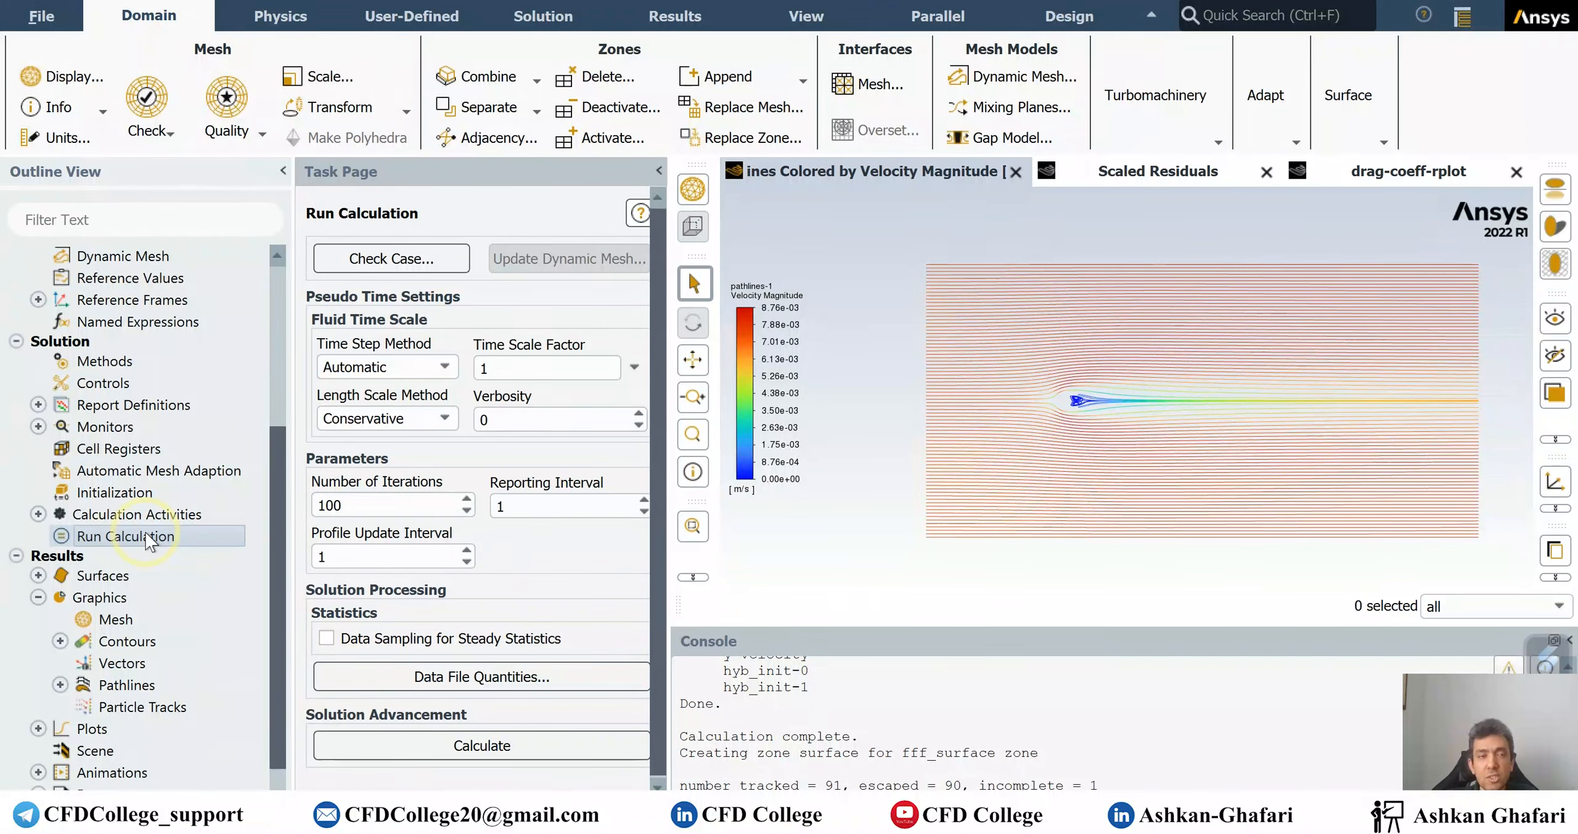
{"action": "left_click", "coordinate": [135, 495]}
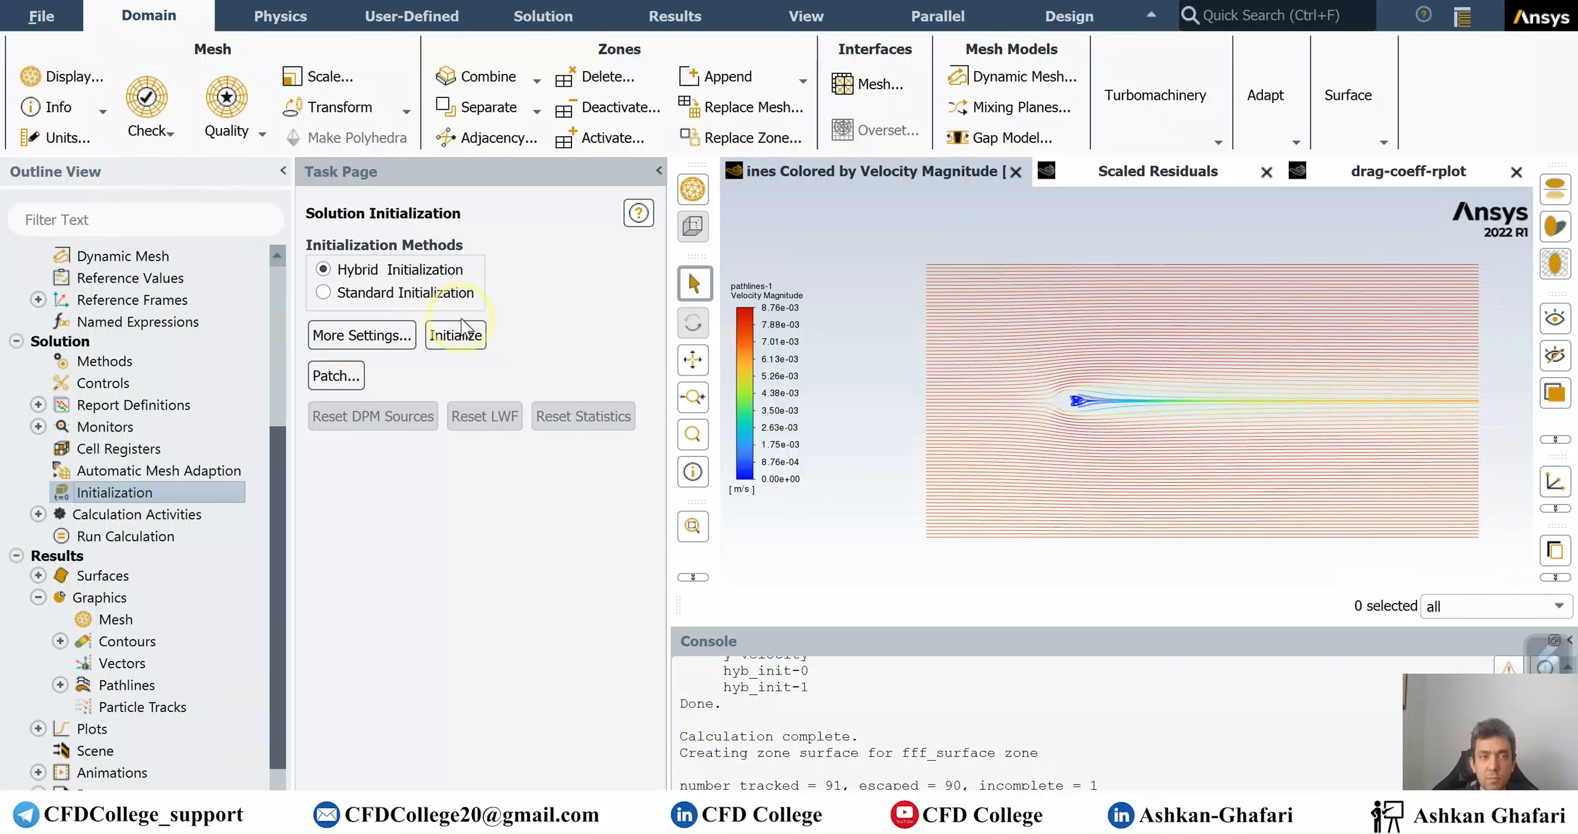
{"action": "left_click", "coordinate": [128, 537]}
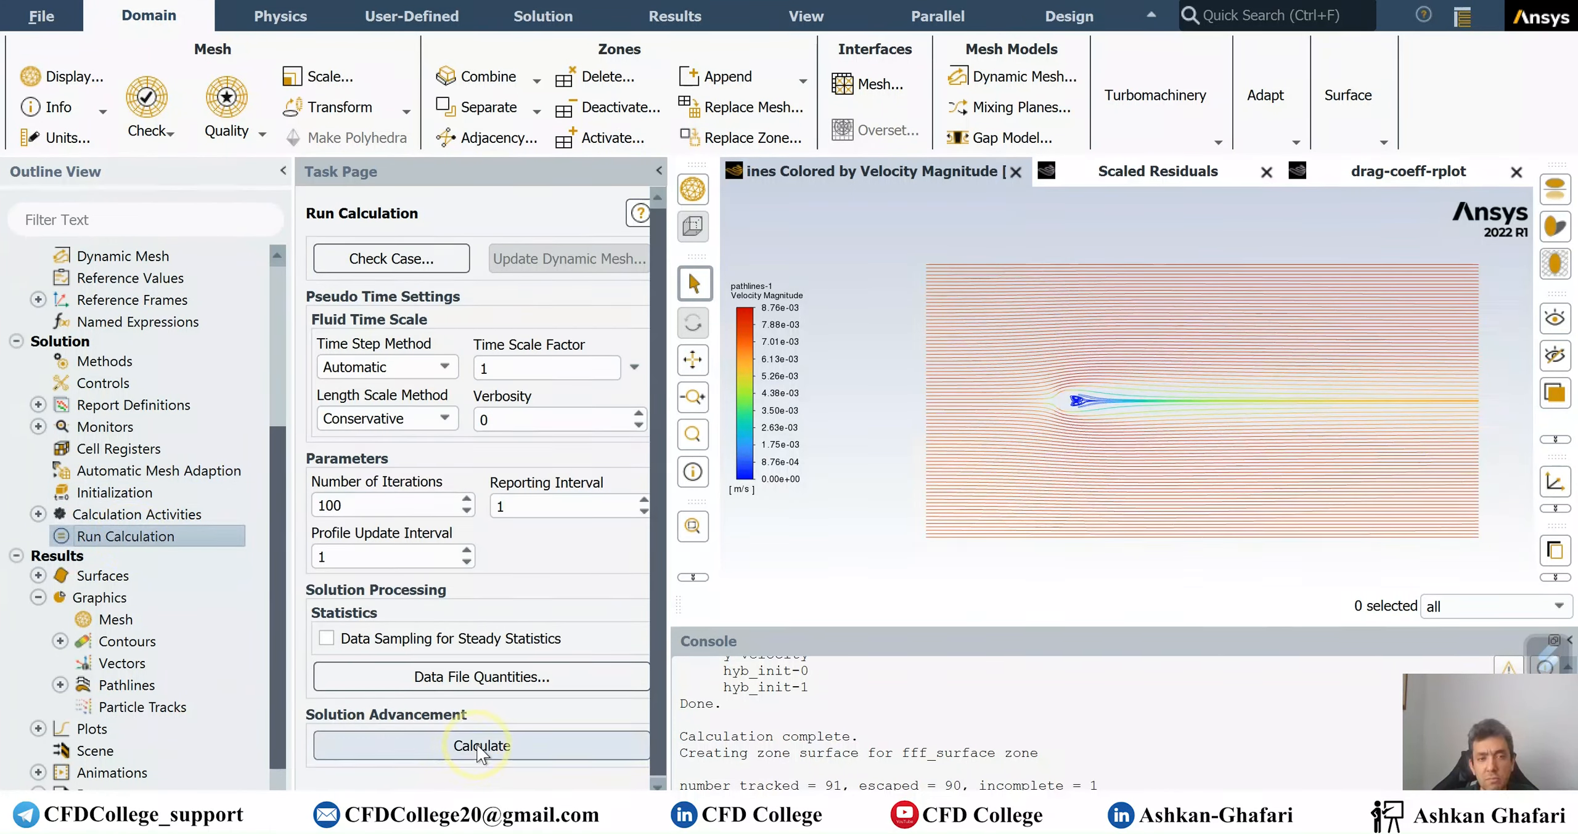
{"action": "left_click", "coordinate": [514, 753]}
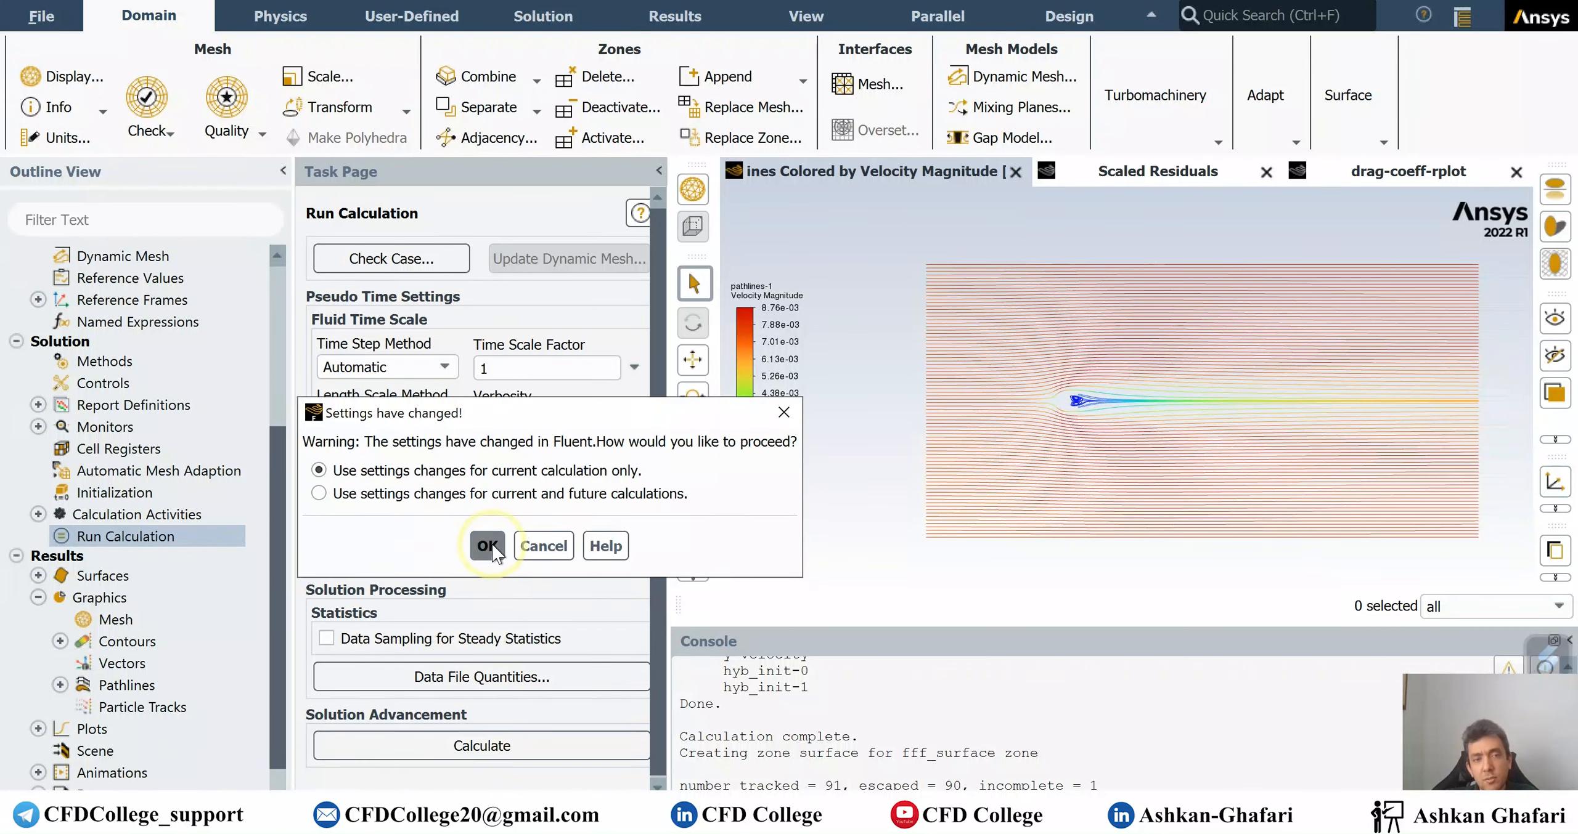
{"action": "left_click", "coordinate": [492, 545]}
{"action": "left_click", "coordinate": [1173, 172]}
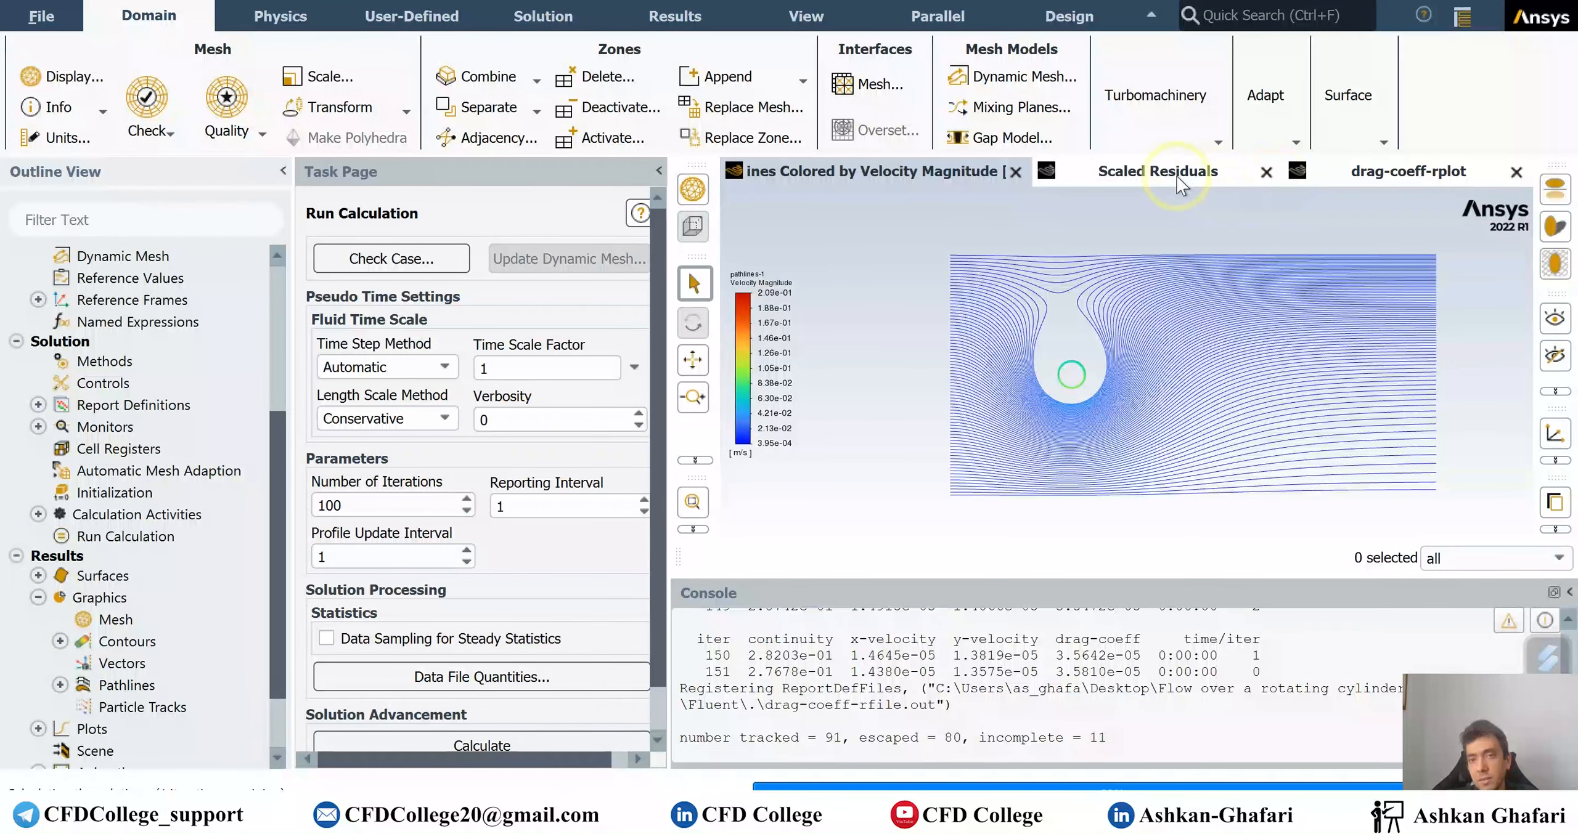
{"action": "left_click", "coordinate": [1183, 175]}
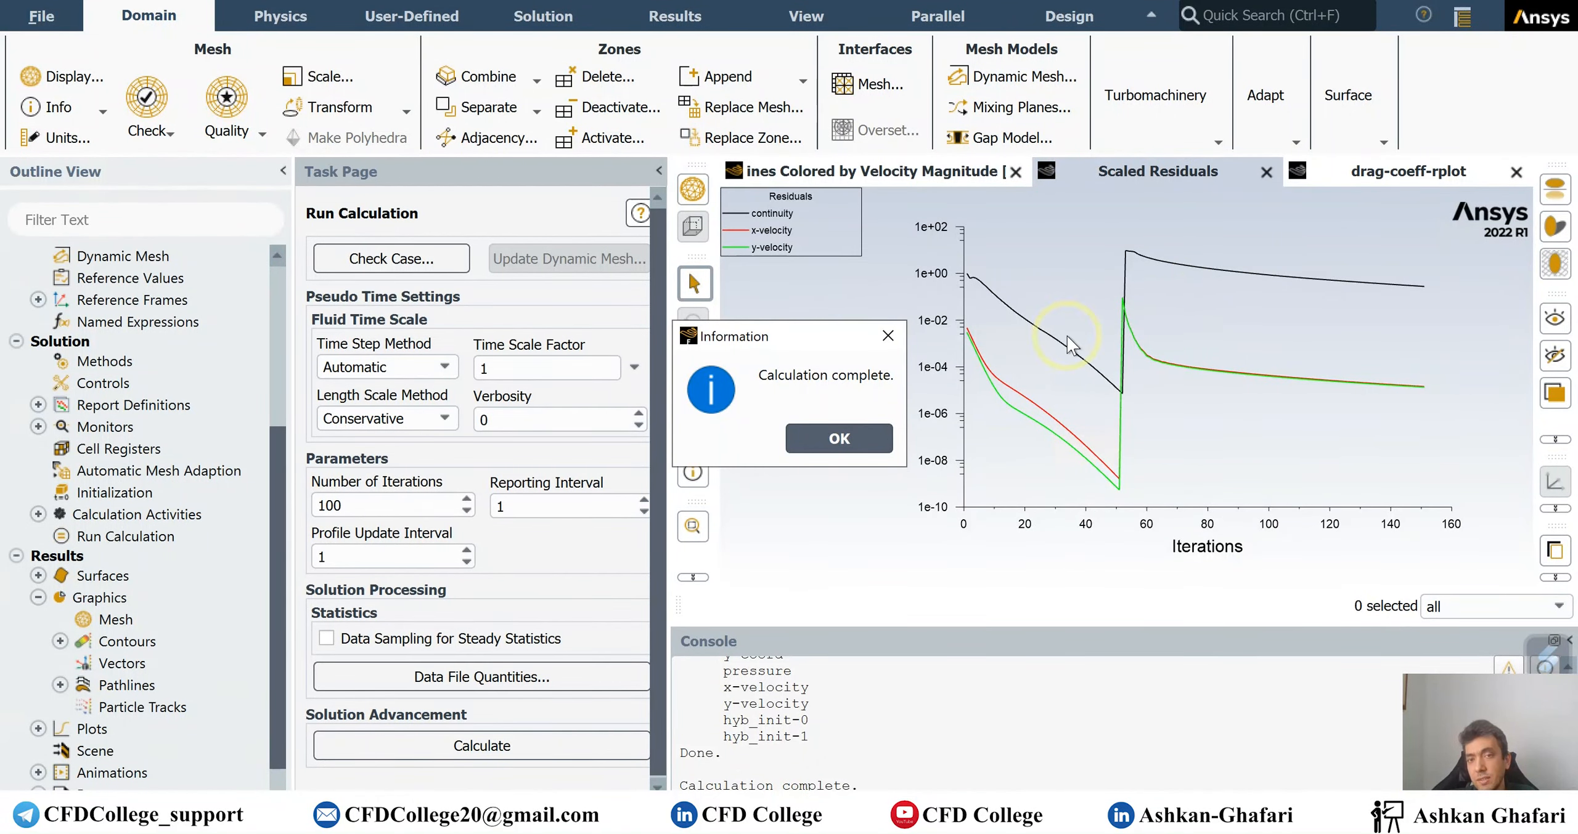
{"action": "left_click", "coordinate": [861, 449]}
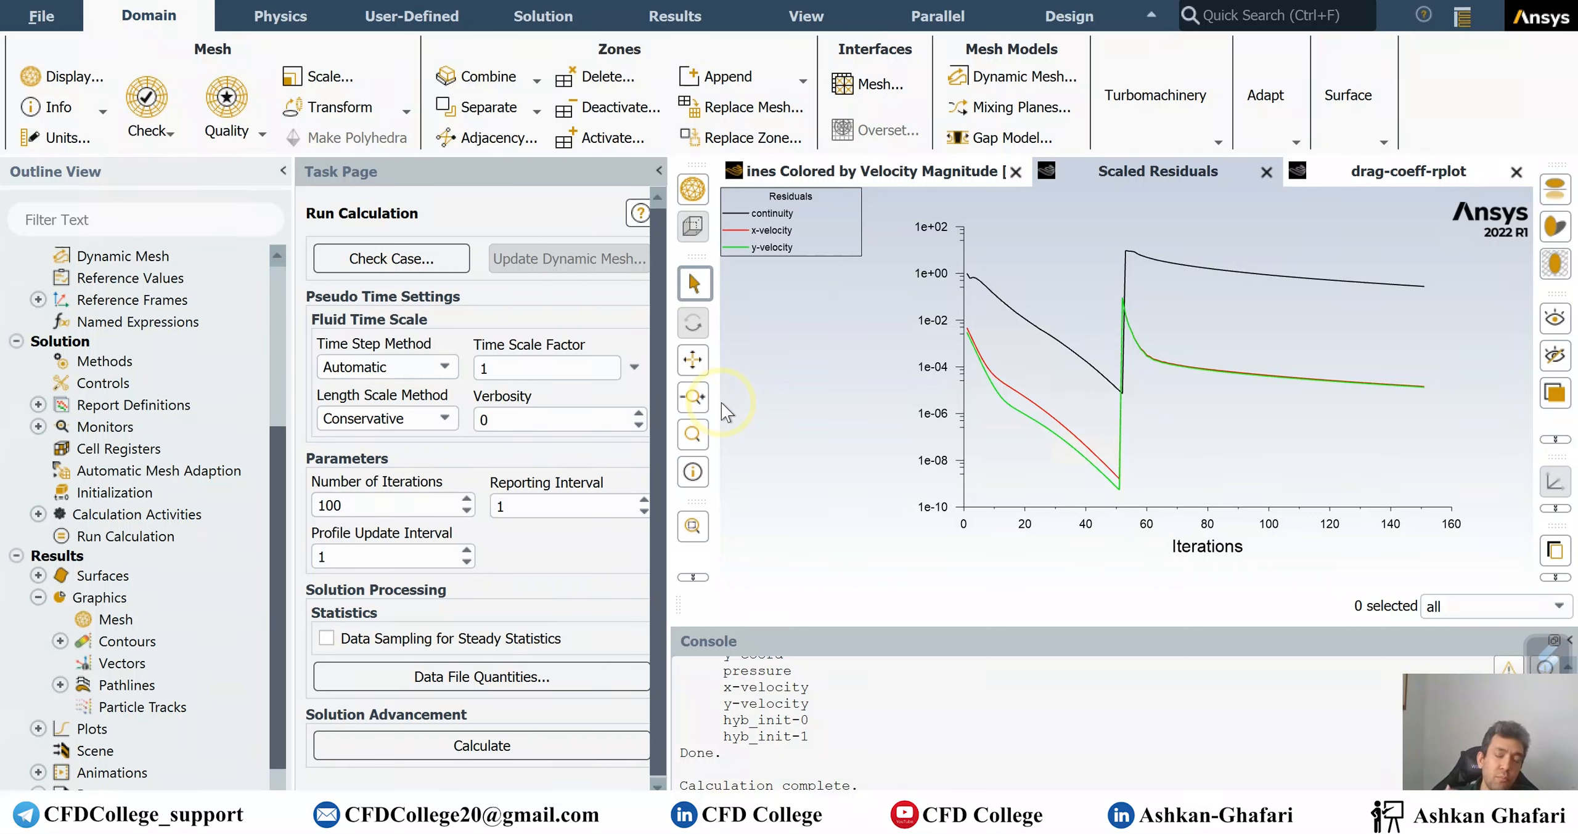
Review the drag coefficient and scaled residuals plots, and run a further 100 iterations.
{"action": "left_click", "coordinate": [1370, 175]}
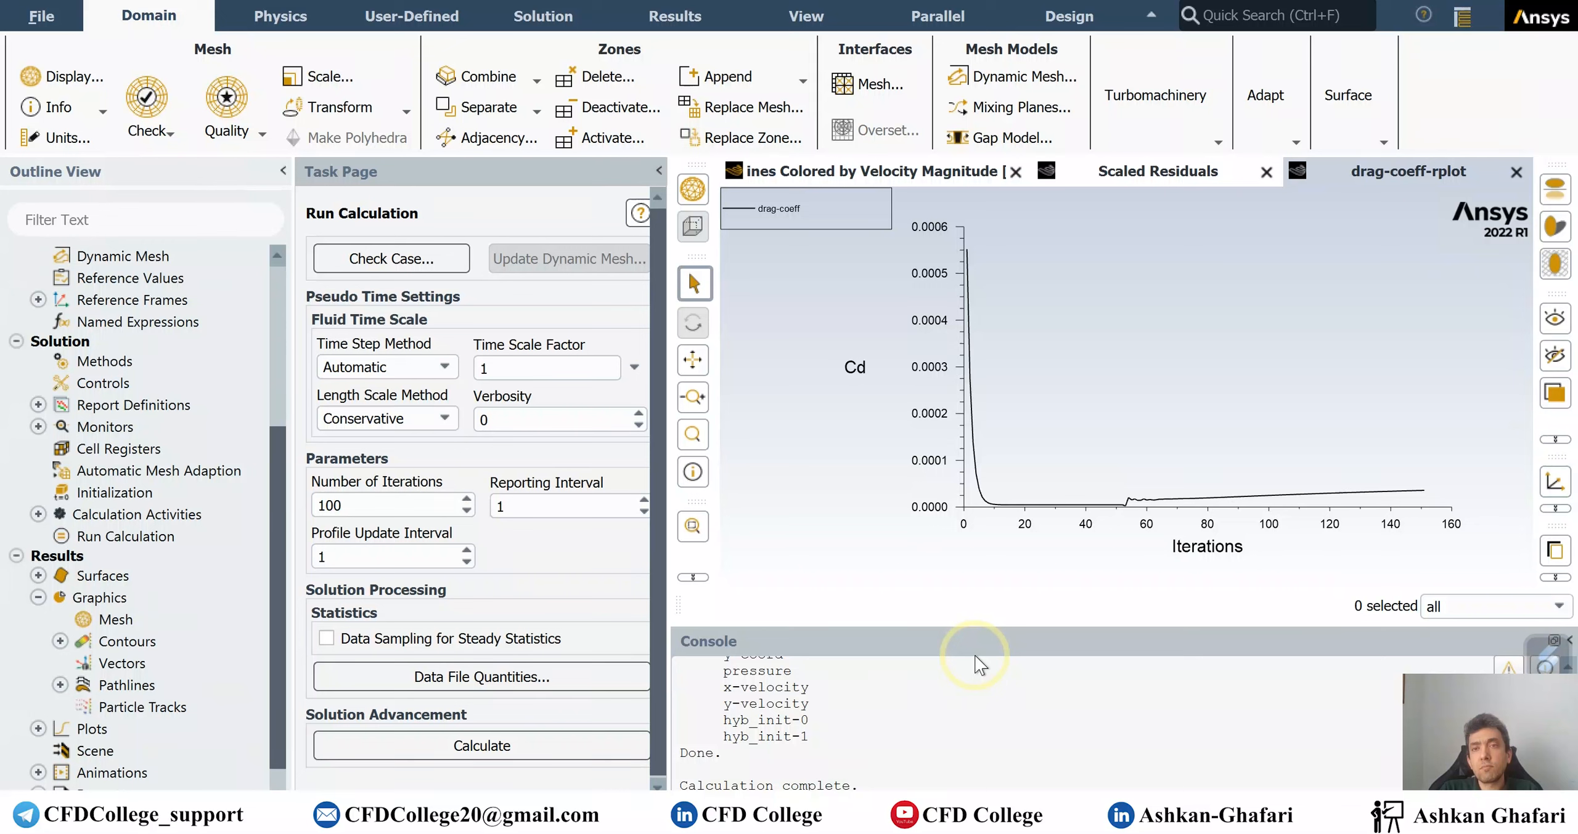
{"action": "left_click", "coordinate": [1137, 172]}
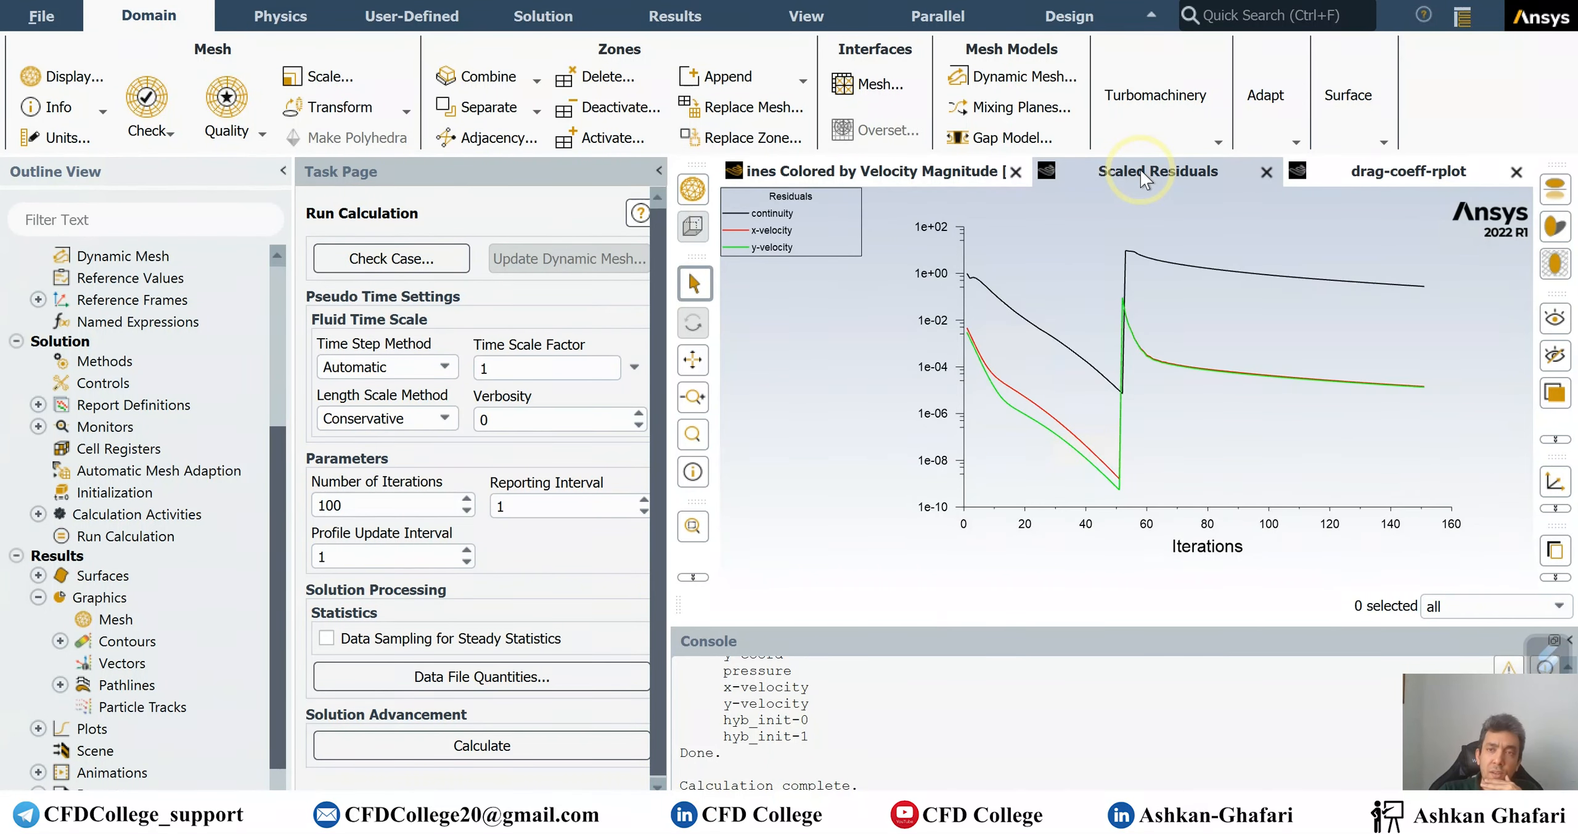
{"action": "left_click", "coordinate": [483, 742]}
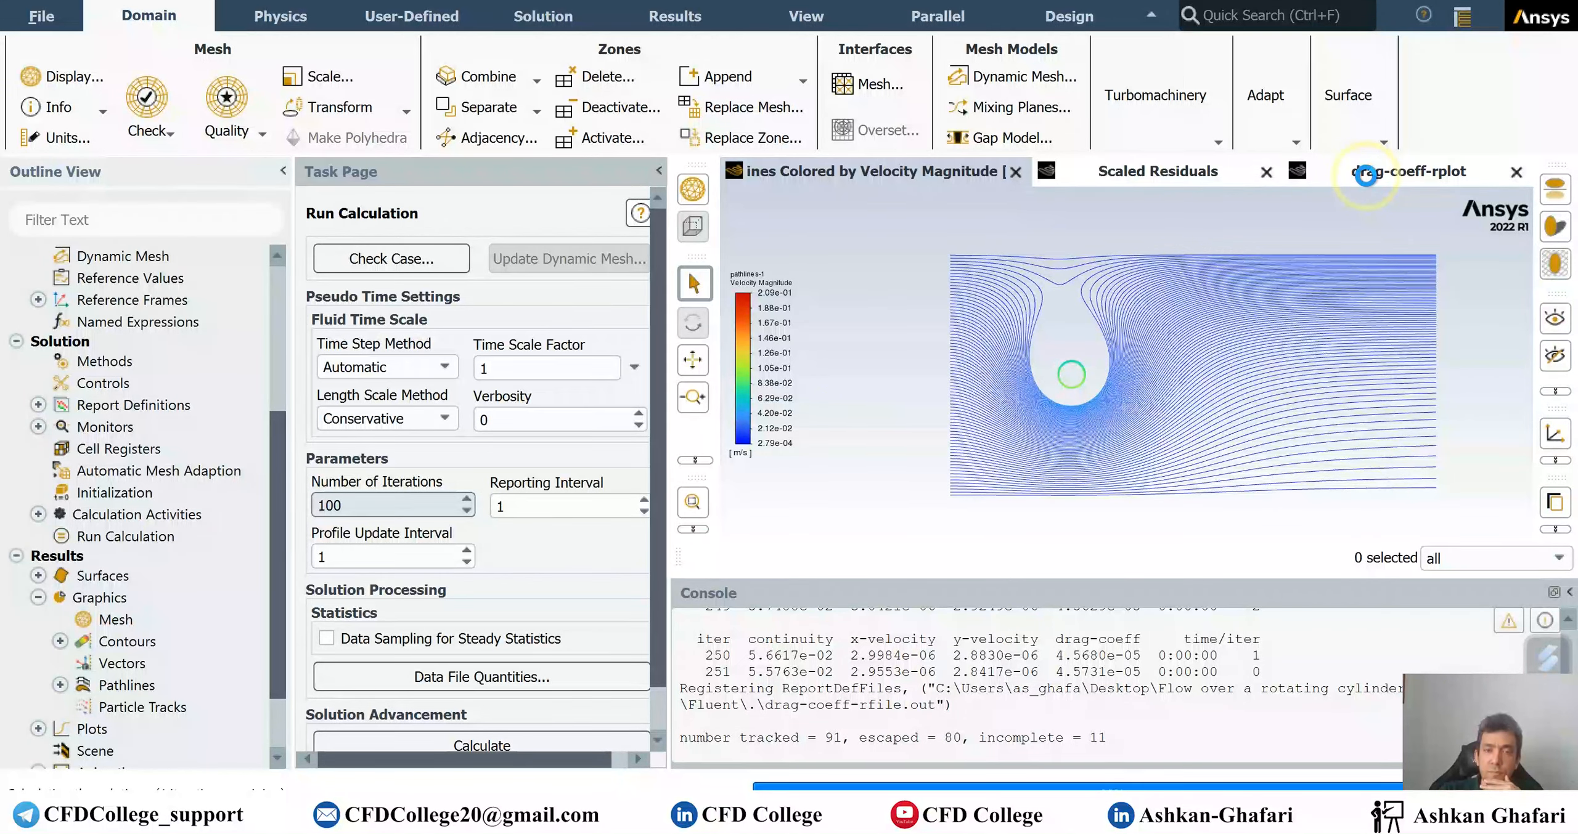
{"action": "left_click", "coordinate": [785, 444]}
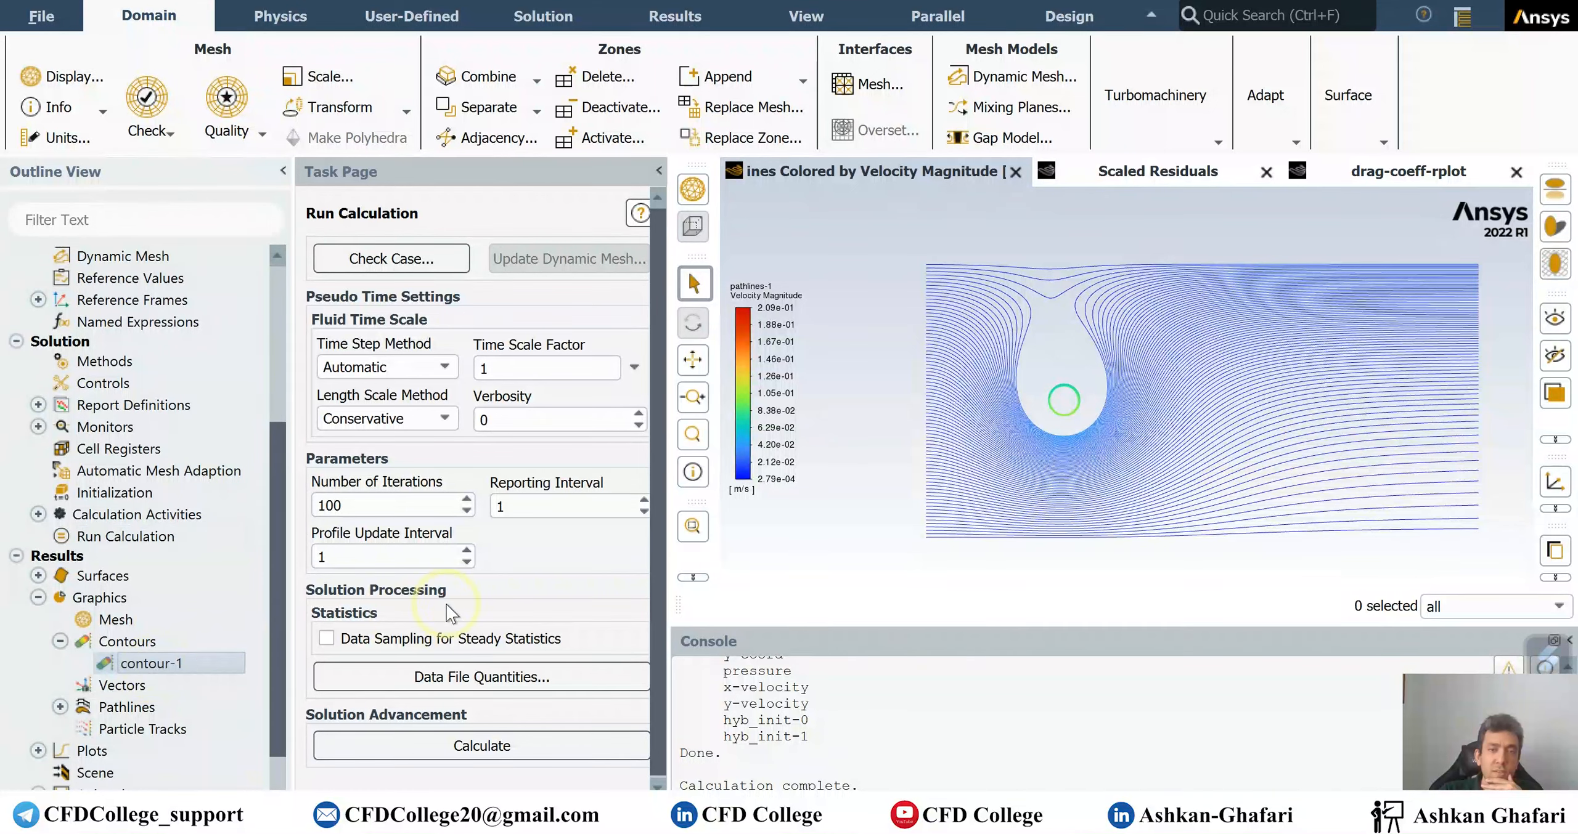
Redisplay the velocity magnitude contour contour-1 on fff_surface and inspect the area around the cylinder.
{"action": "left_click", "coordinate": [271, 640]}
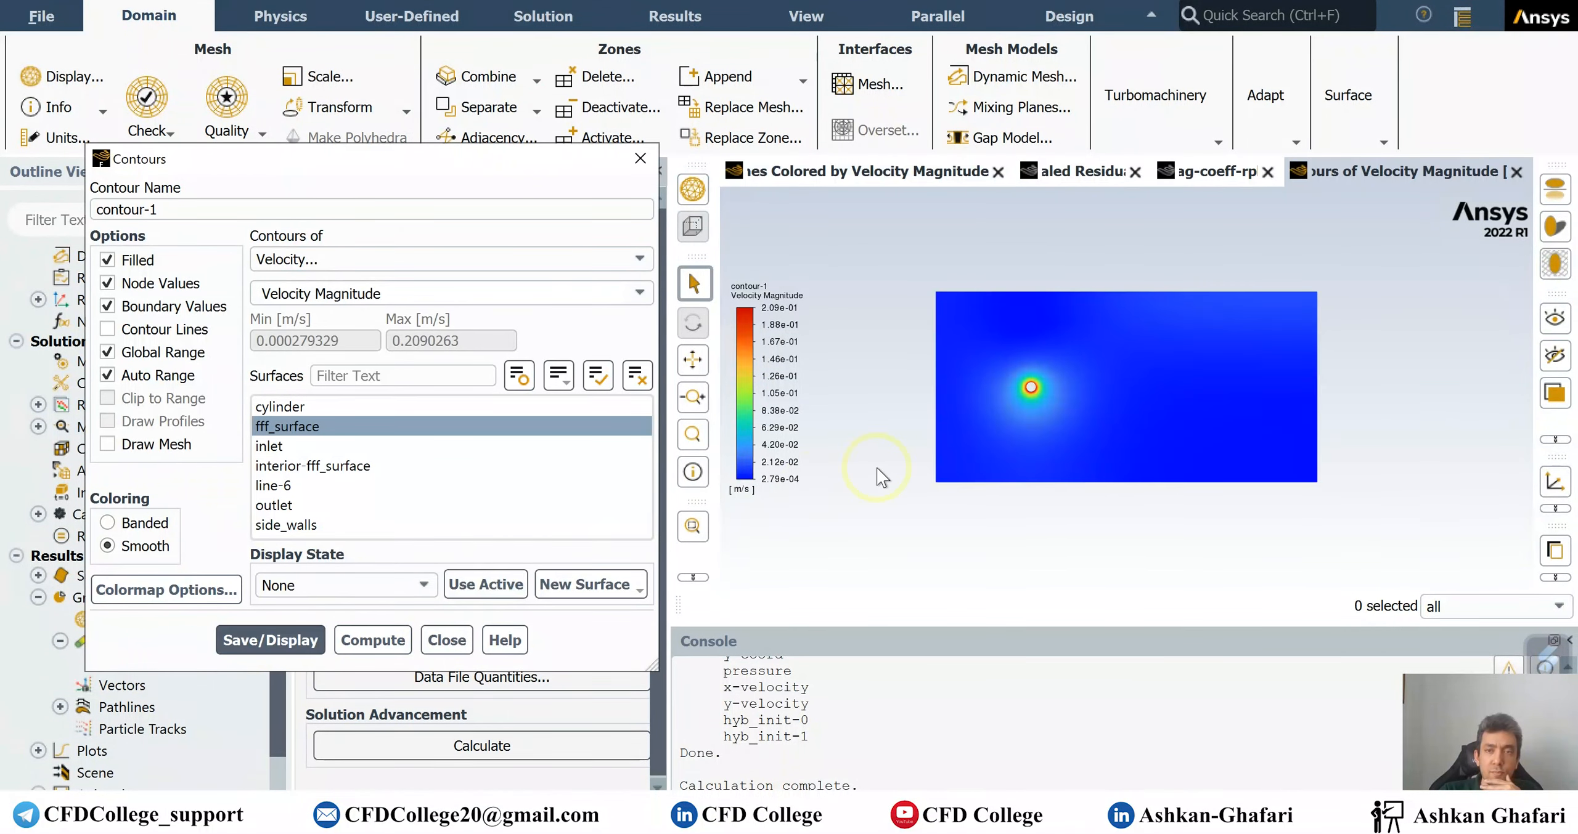
{"action": "scroll", "coordinate": [1035, 399], "scroll_direction": "up", "scroll_amount": 5}
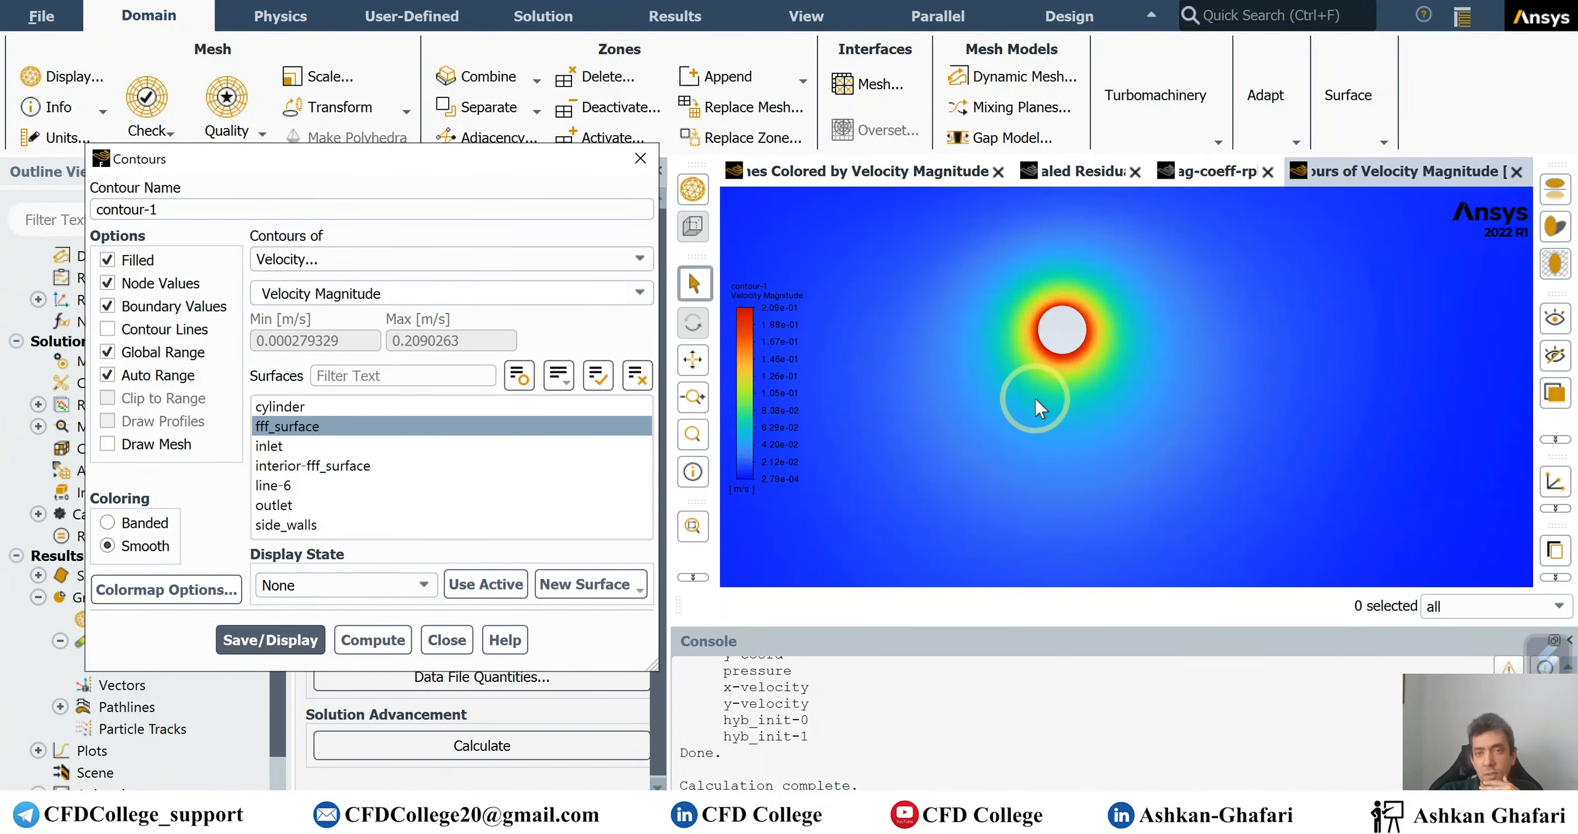
{"action": "scroll", "coordinate": [1033, 399], "scroll_direction": "down", "scroll_amount": 5}
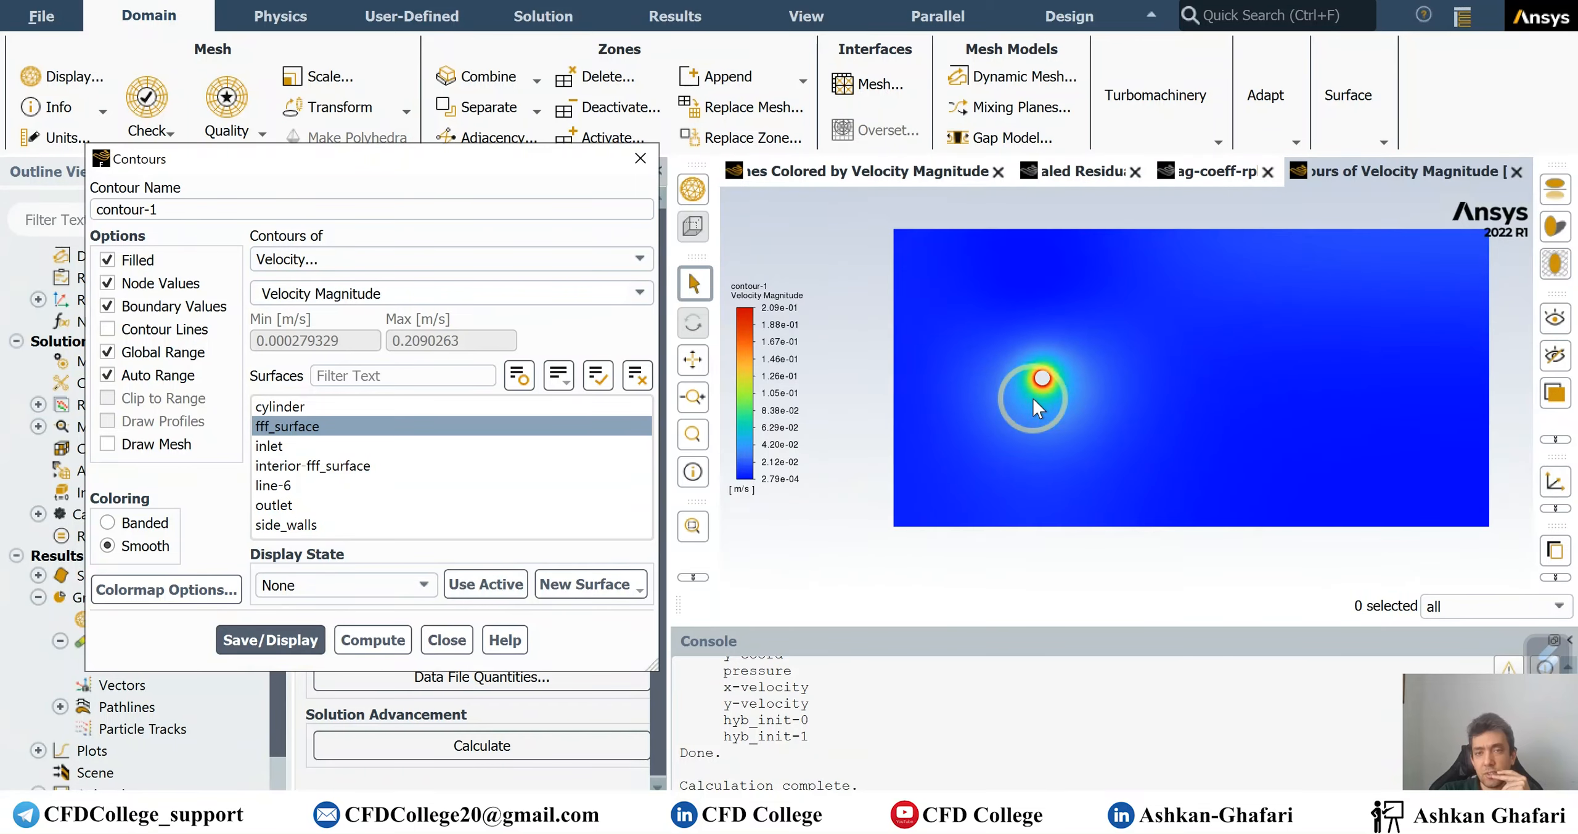
{"action": "left_click", "coordinate": [450, 640]}
Redisplay pathlines-1, released from the inlet and line-6 and coloured by velocity magnitude.
{"action": "left_click", "coordinate": [60, 707]}
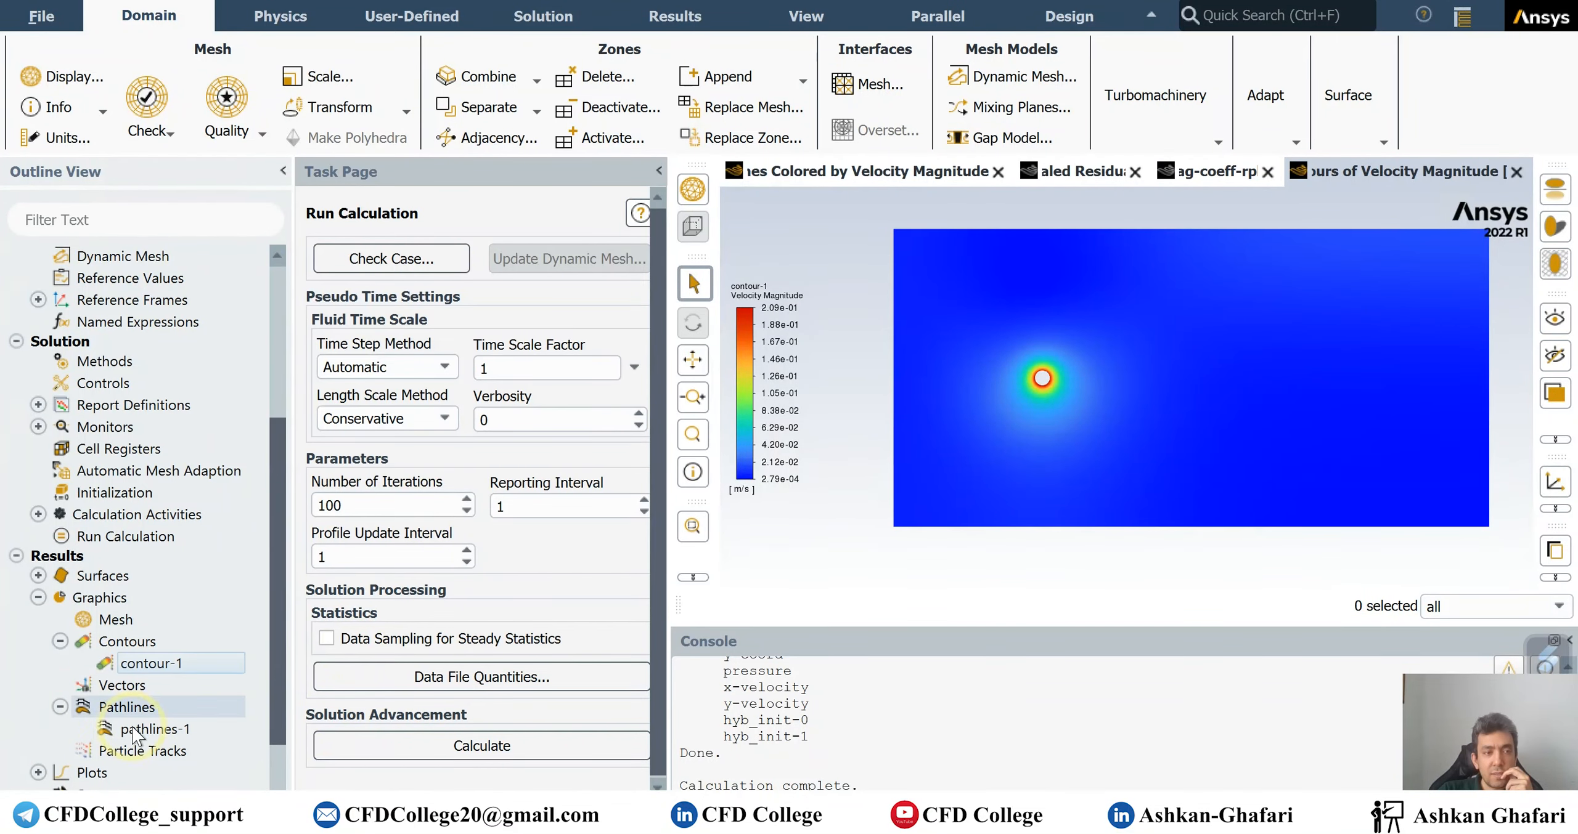
{"action": "double_click", "coordinate": [154, 729]}
{"action": "left_click", "coordinate": [291, 655]}
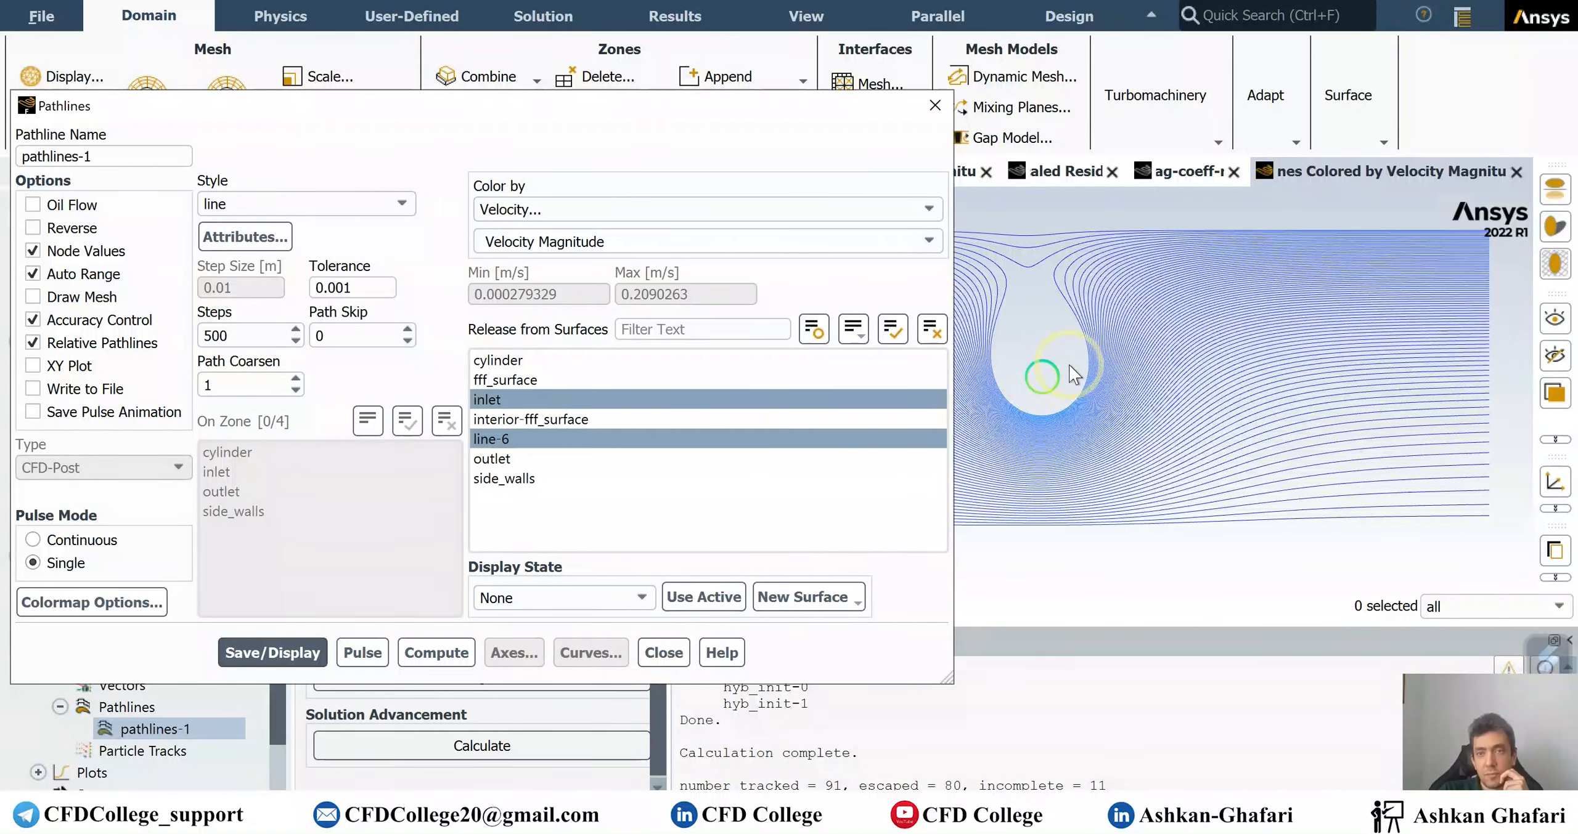
{"action": "left_click", "coordinate": [663, 652]}
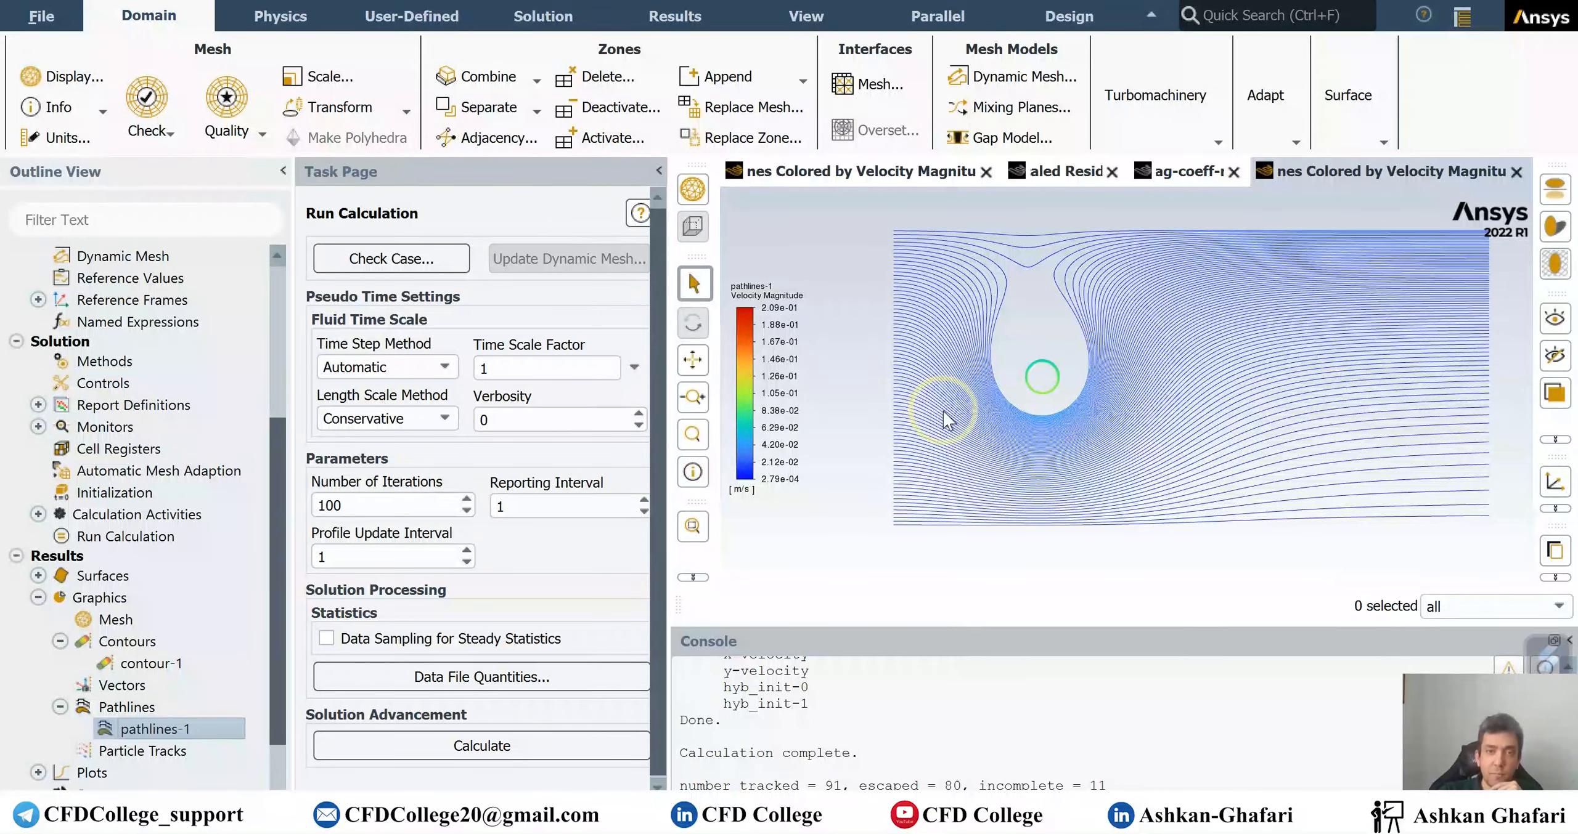
Reduce the cylinder wall's rotational speed to 10 rev/min and apply the boundary condition.
{"action": "scroll", "coordinate": [158, 404], "scroll_direction": "up", "scroll_amount": 4}
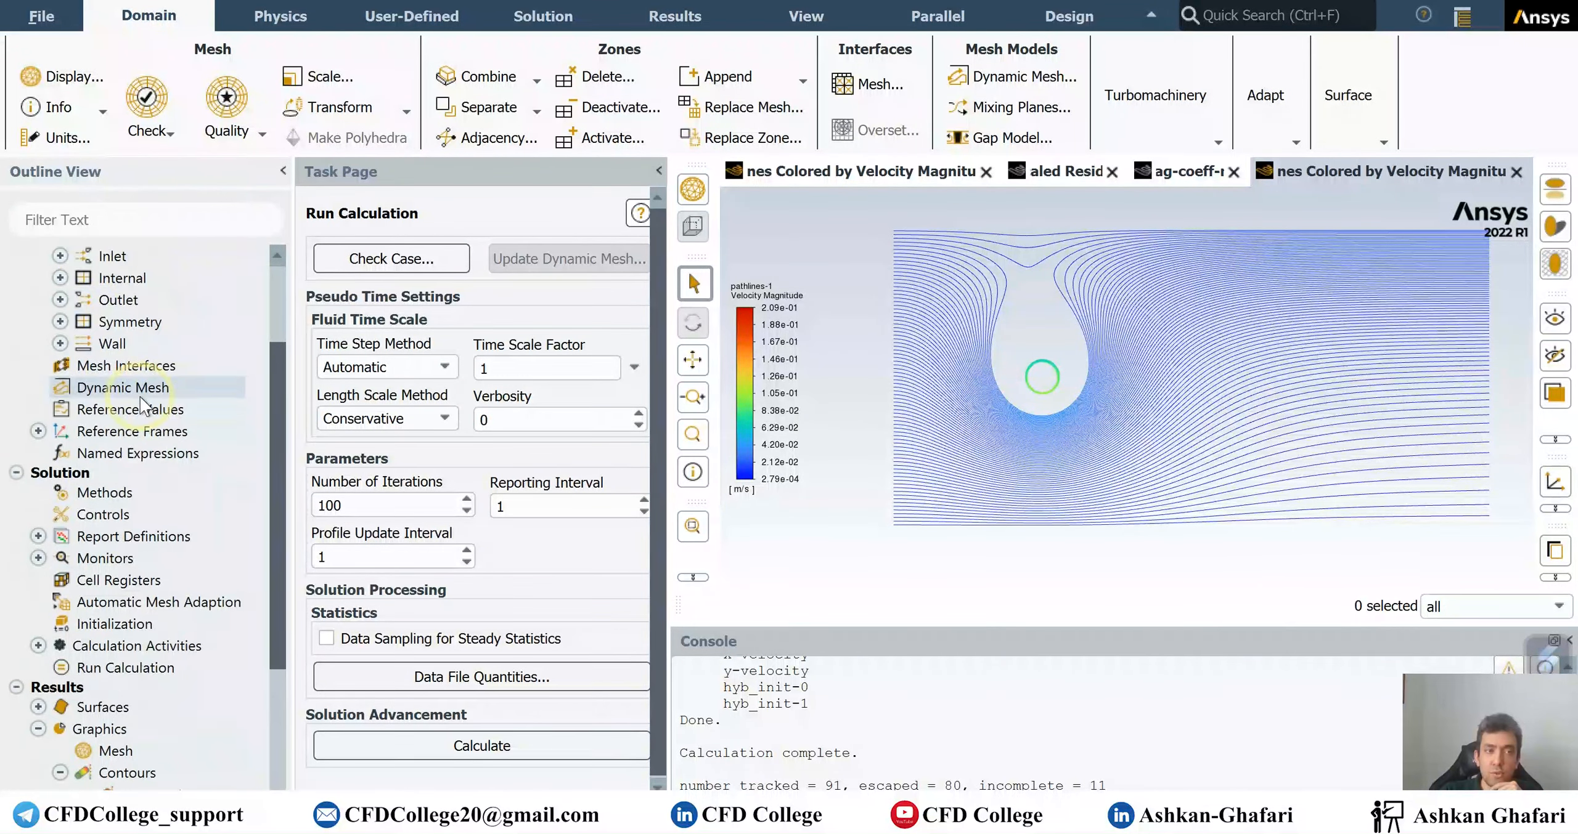
{"action": "left_click", "coordinate": [138, 365]}
{"action": "double_click", "coordinate": [136, 363]}
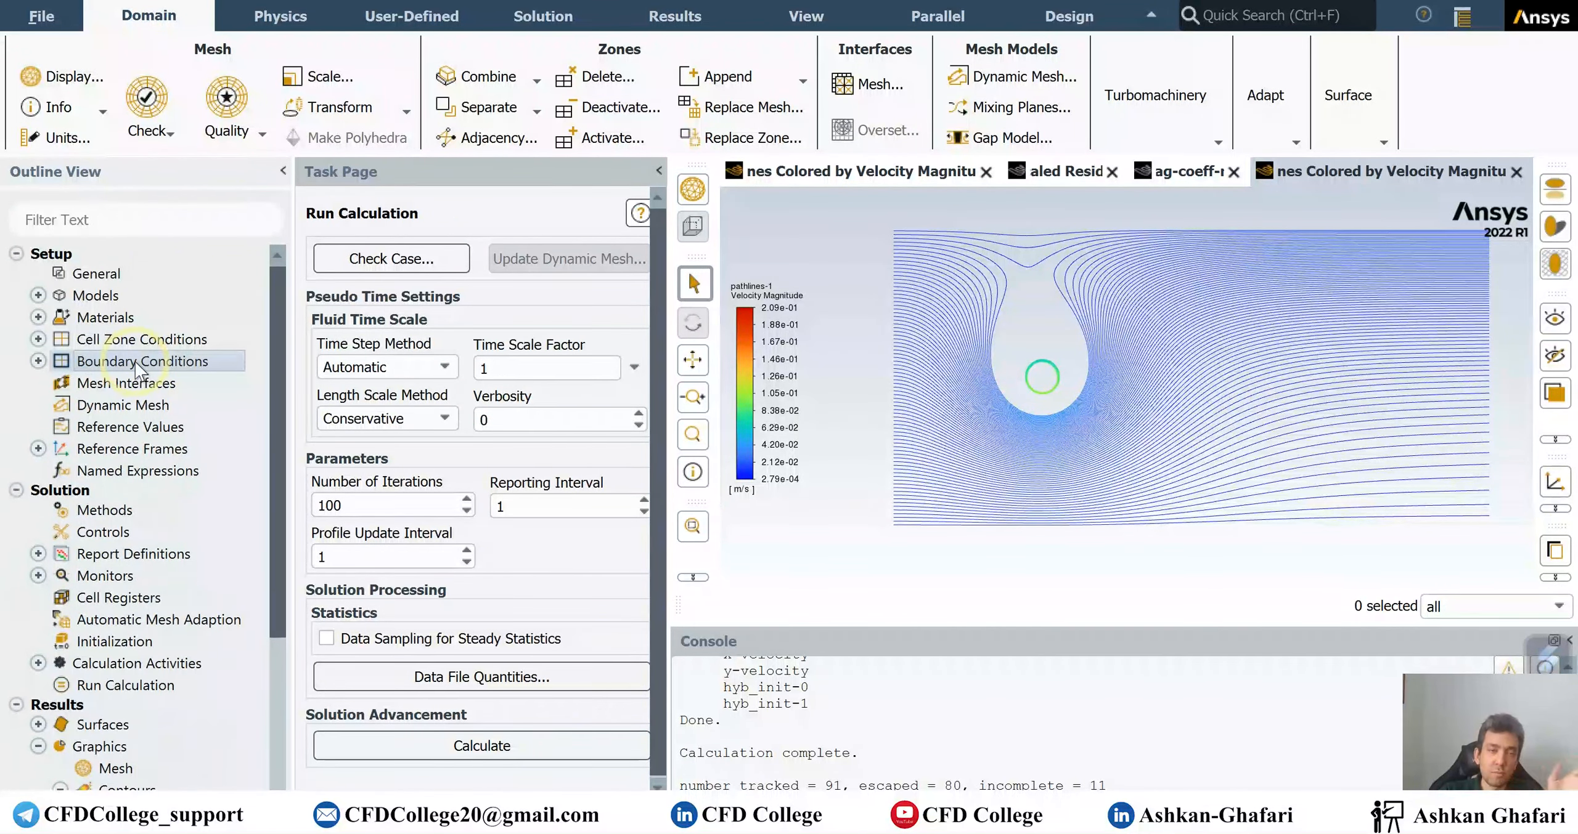
{"action": "double_click", "coordinate": [409, 290]}
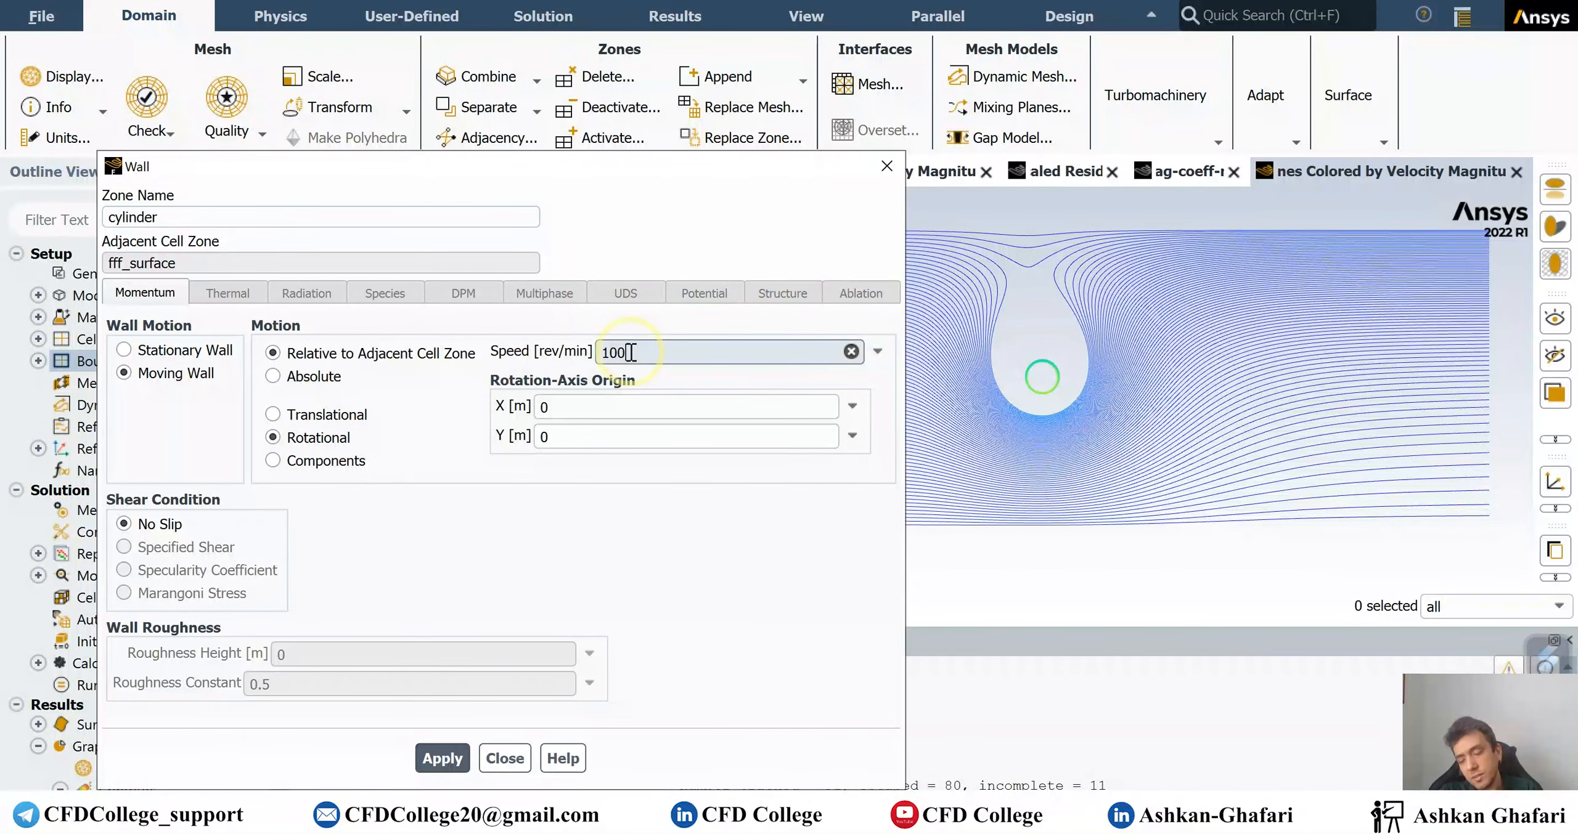
{"action": "key", "text": "BackSpace"}
{"action": "left_click", "coordinate": [442, 758]}
{"action": "left_click", "coordinate": [495, 759]}
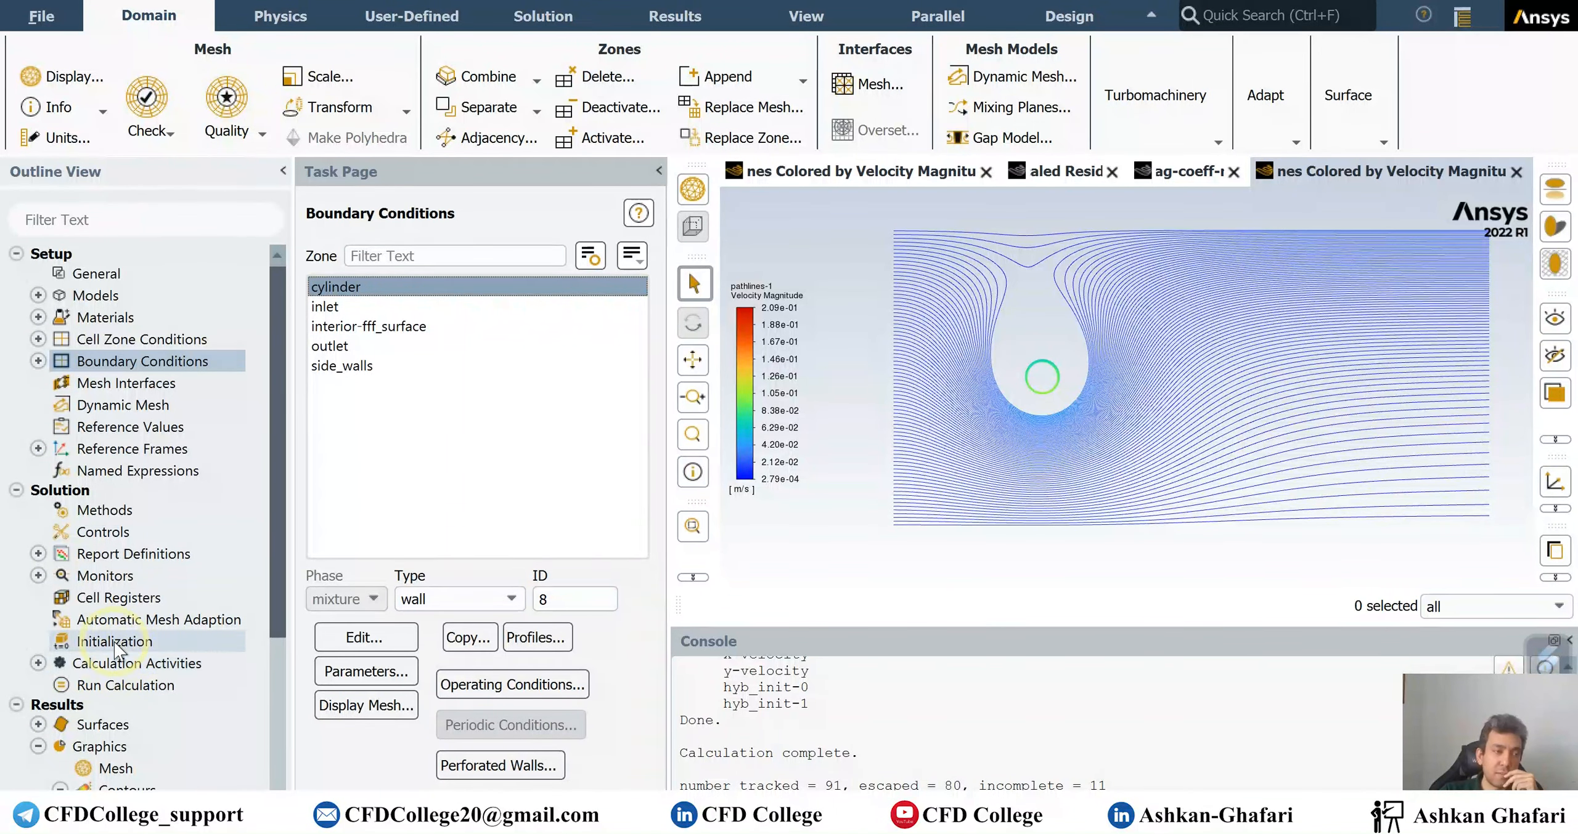
Reinitialize the solution with hybrid initialization, discarding the current unsaved data.
{"action": "left_click", "coordinate": [114, 641]}
{"action": "left_click", "coordinate": [456, 335]}
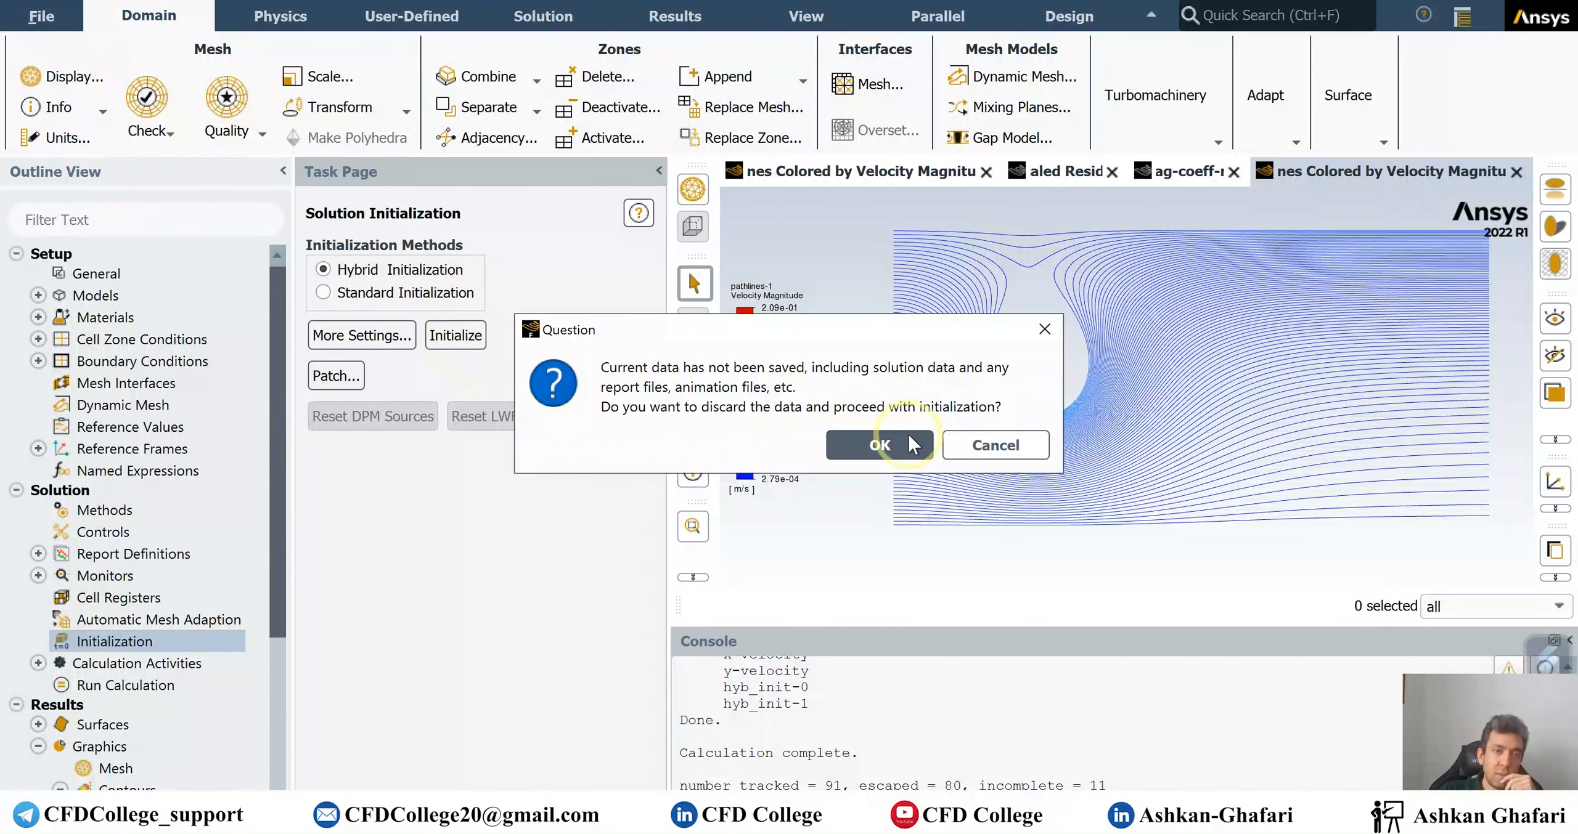
{"action": "left_click", "coordinate": [908, 434]}
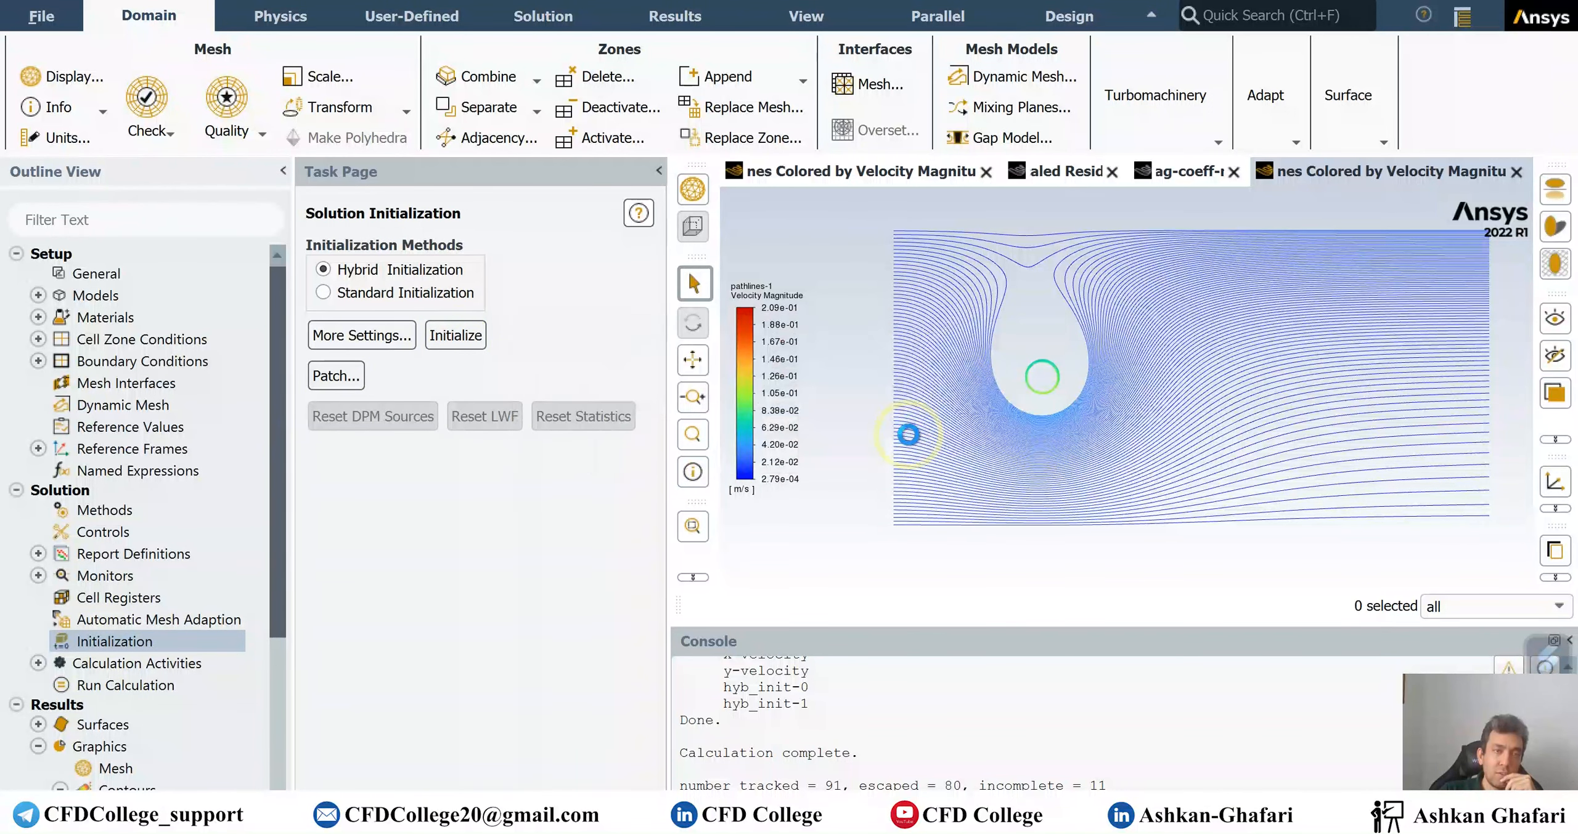
Run the calculation with 100 iterations for the slower rotating cylinder and check the iteration log in the console.
{"action": "left_click", "coordinate": [144, 685]}
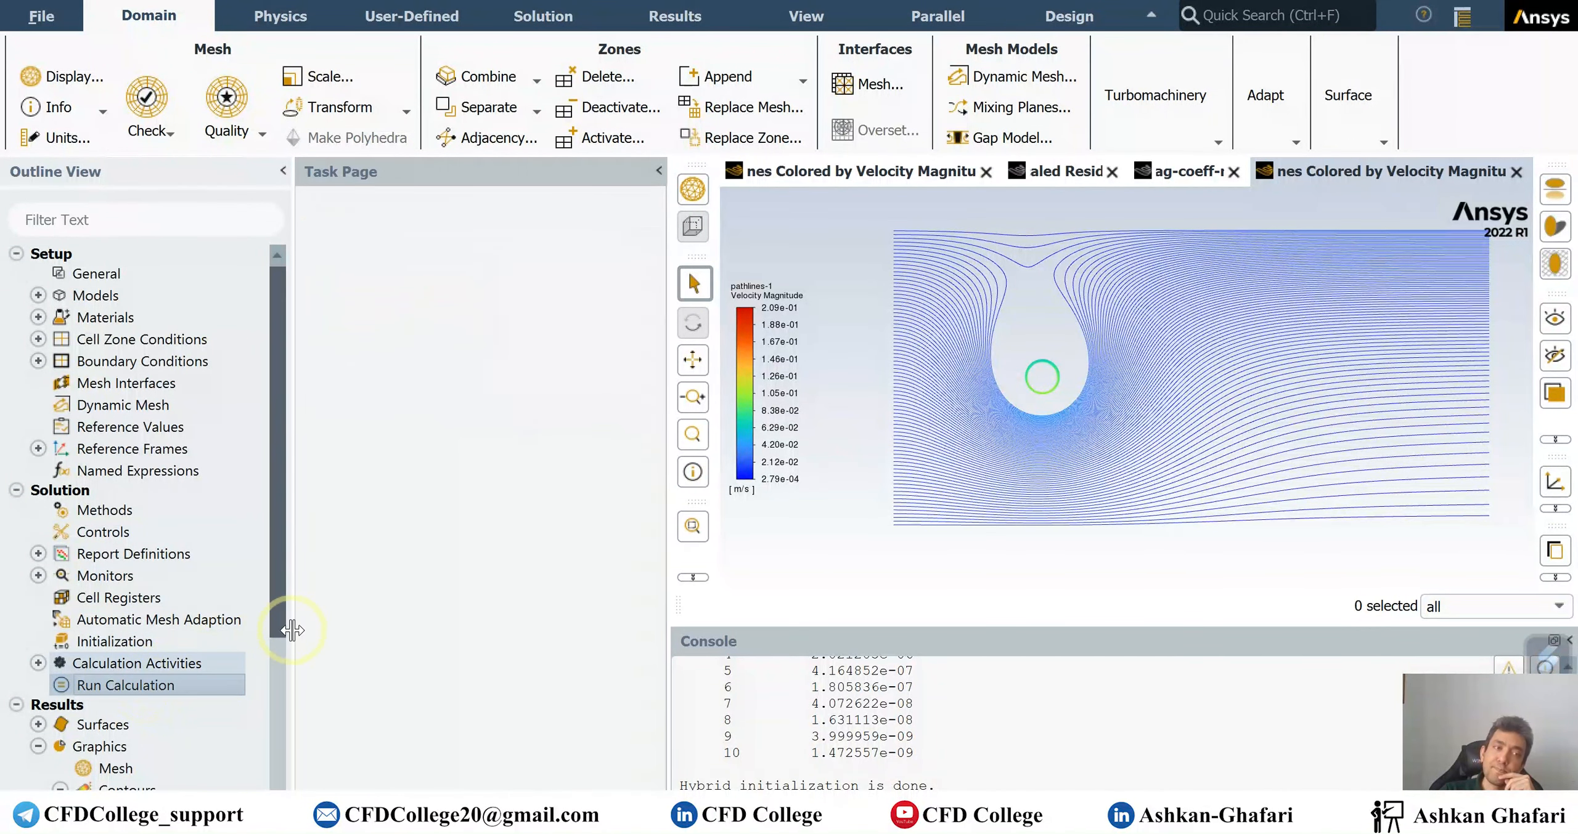
{"action": "left_click", "coordinate": [424, 739]}
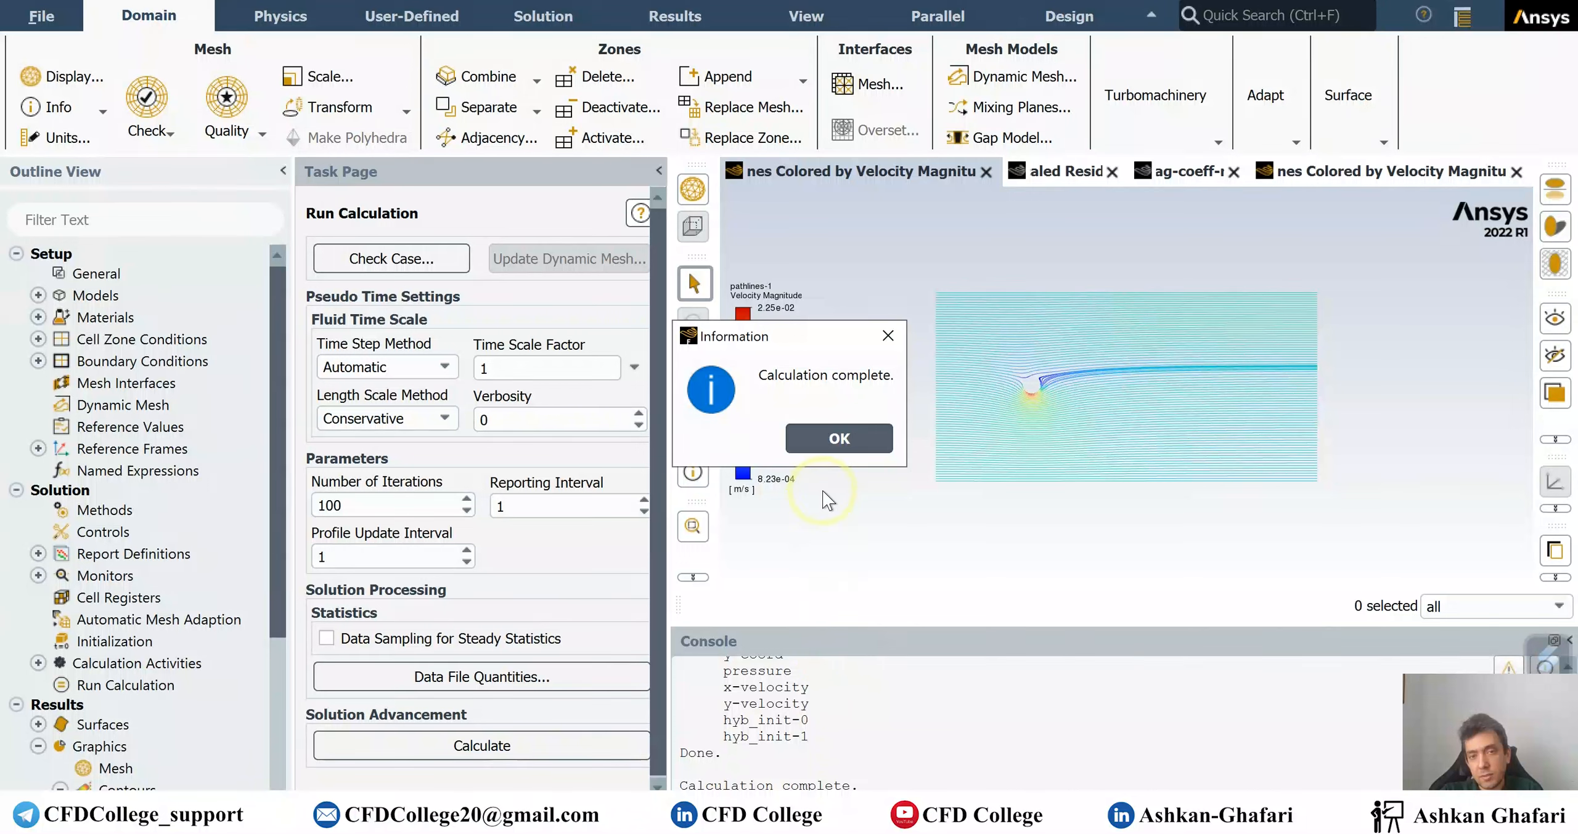
{"action": "left_click", "coordinate": [838, 436]}
{"action": "scroll", "coordinate": [1014, 749], "scroll_direction": "up", "scroll_amount": 3}
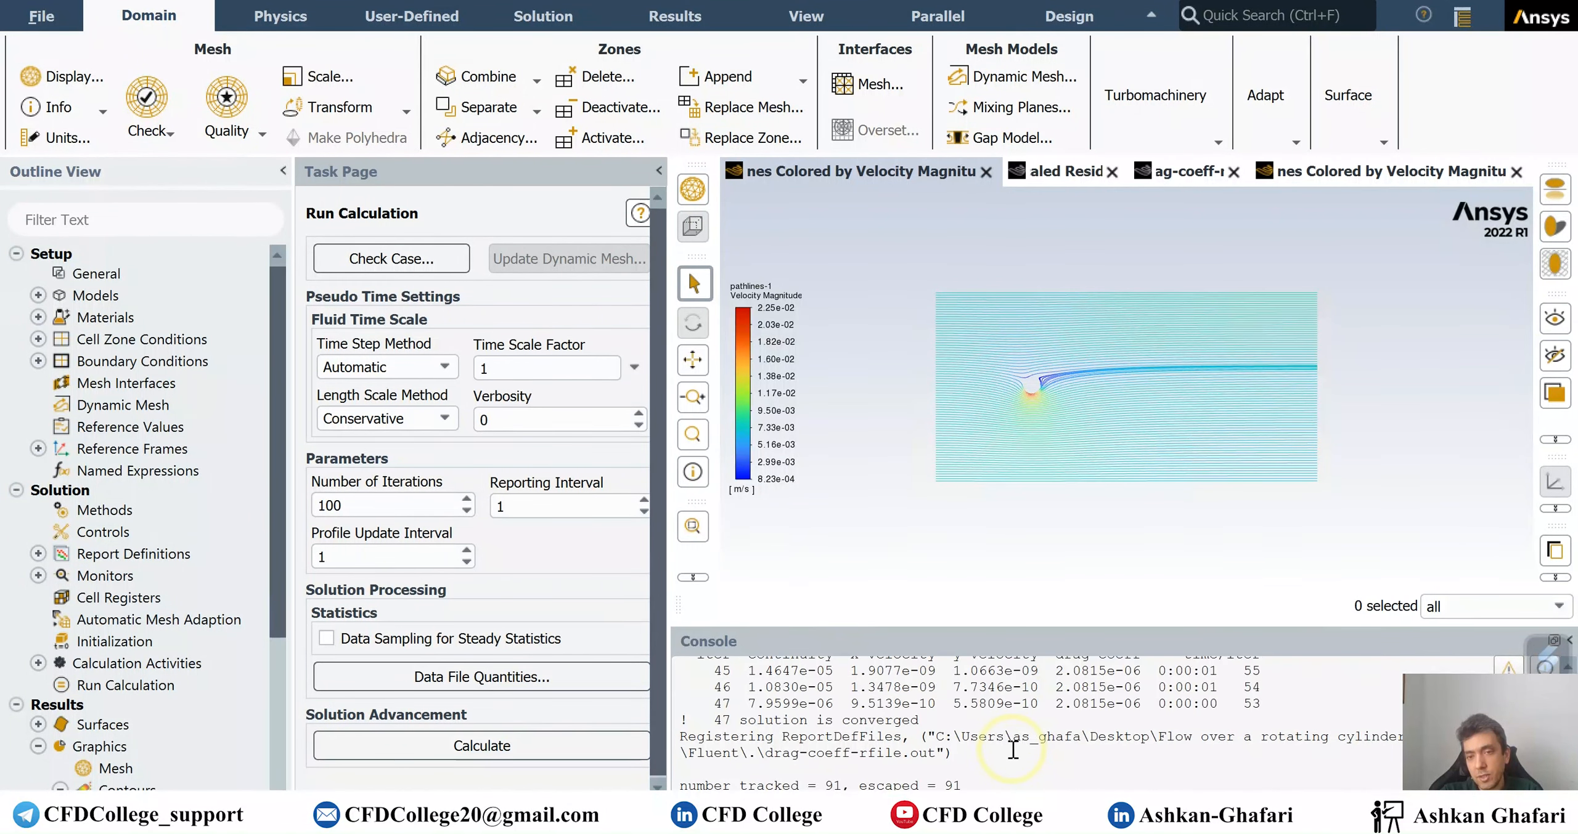
Review the drag-coeff values over the last iterations in the console log.
{"action": "scroll", "coordinate": [998, 746], "scroll_direction": "up", "scroll_amount": 2}
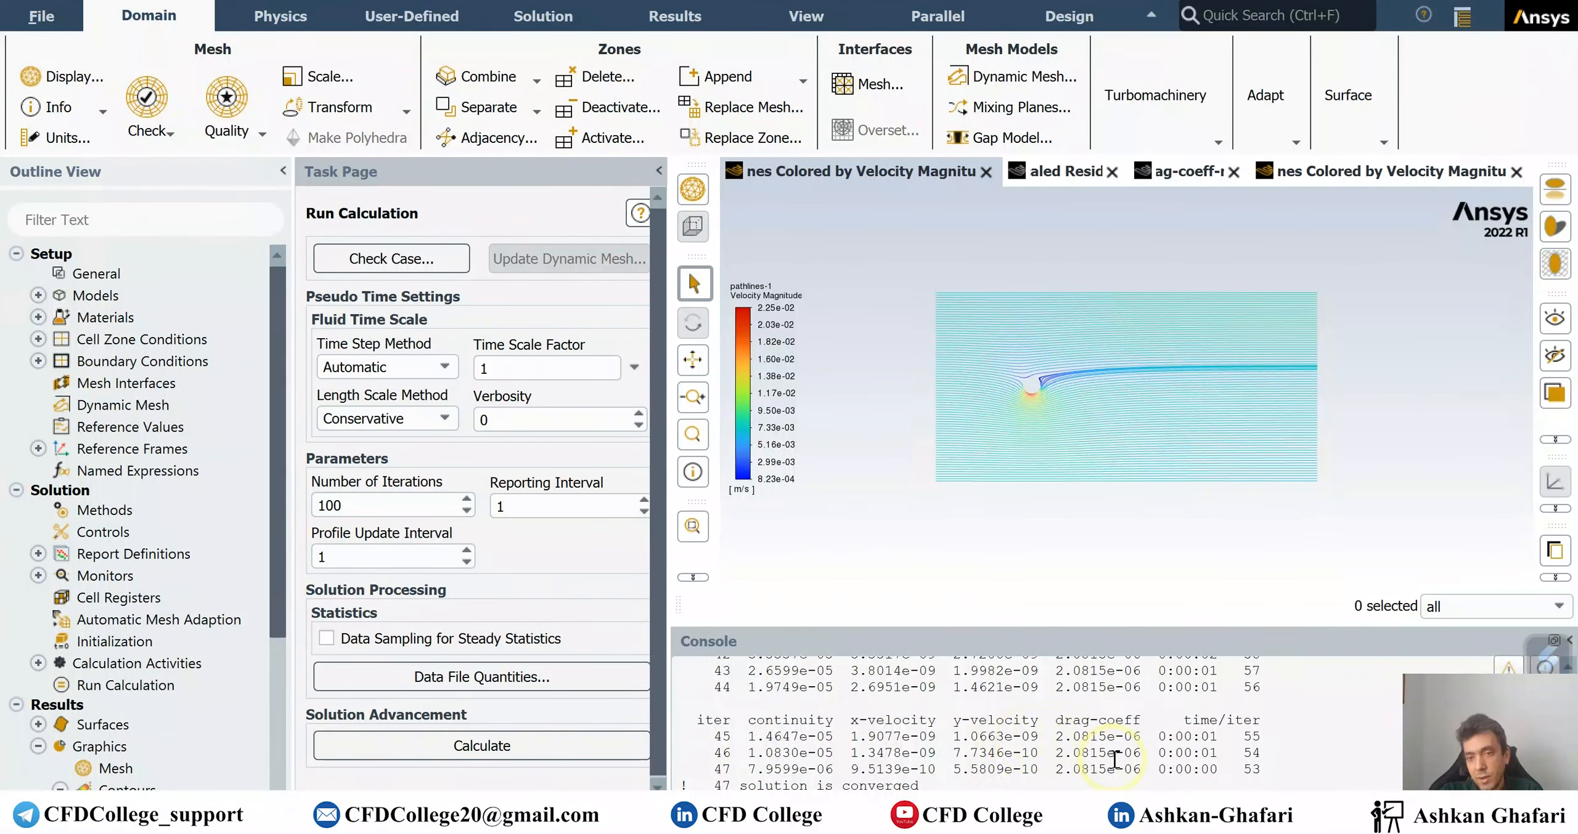
{"action": "scroll", "coordinate": [1115, 761], "scroll_direction": "up", "scroll_amount": 2}
{"action": "scroll", "coordinate": [1113, 759], "scroll_direction": "up", "scroll_amount": 2}
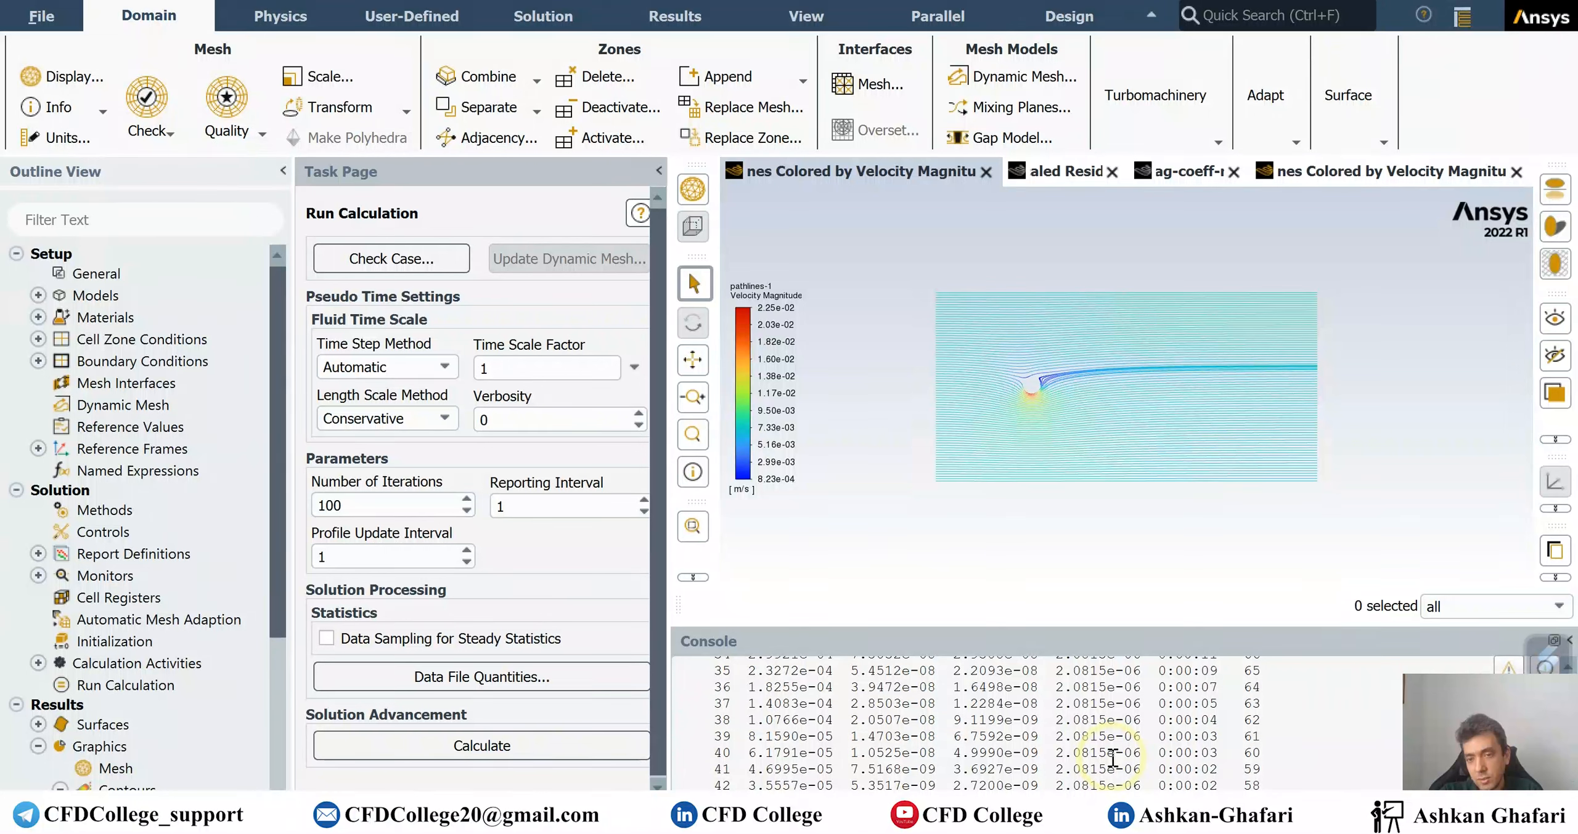
{"action": "scroll", "coordinate": [1109, 756], "scroll_direction": "down", "scroll_amount": 5}
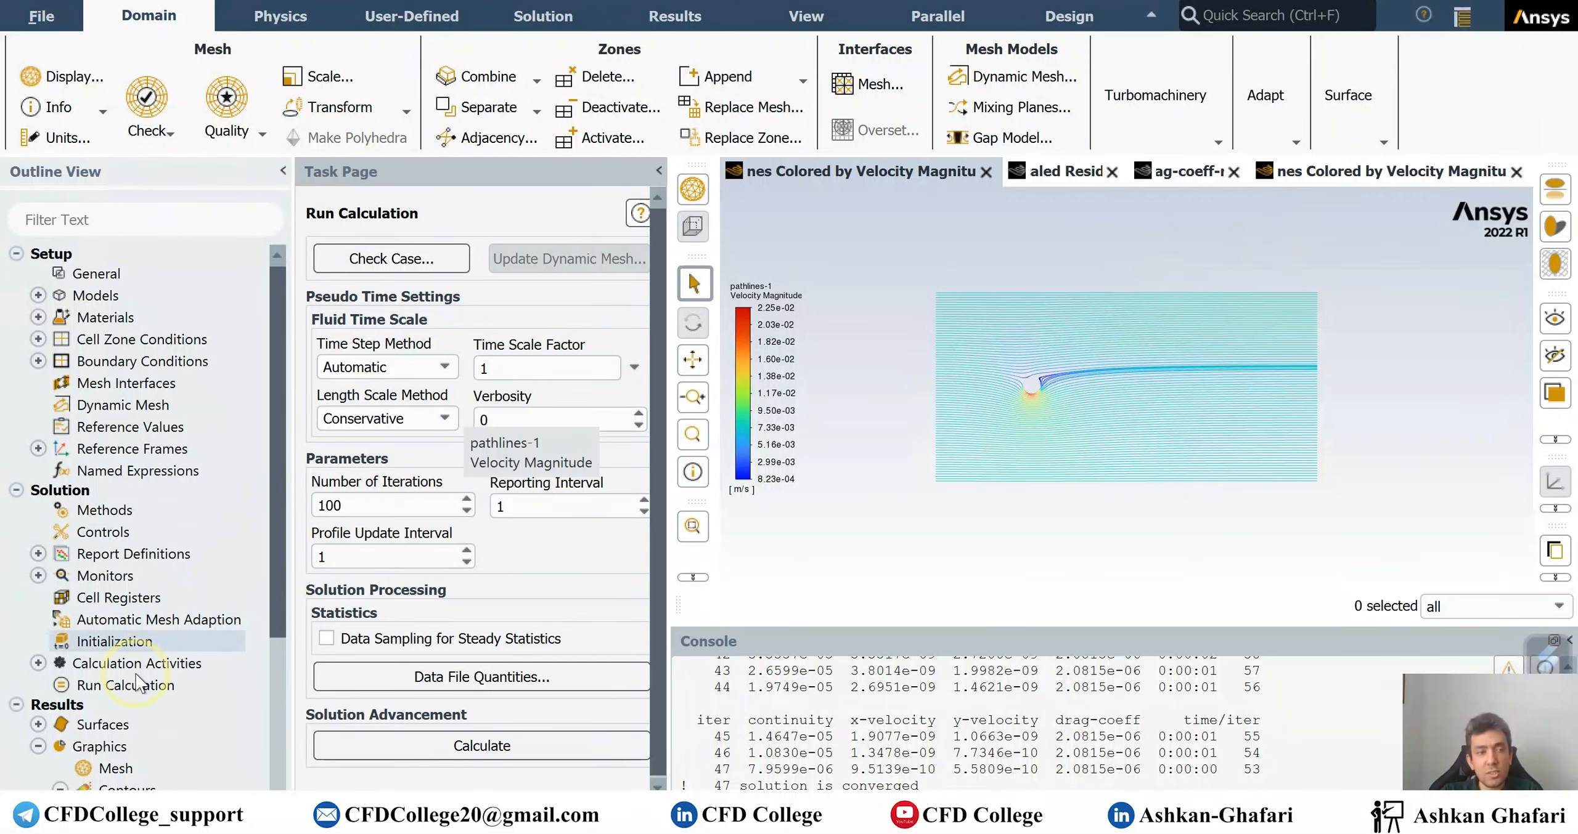
Display contour-1 as filled velocity magnitude contours on fff_surface, inspect the flow around the cylinder, and close the contour settings.
{"action": "double_click", "coordinate": [117, 788]}
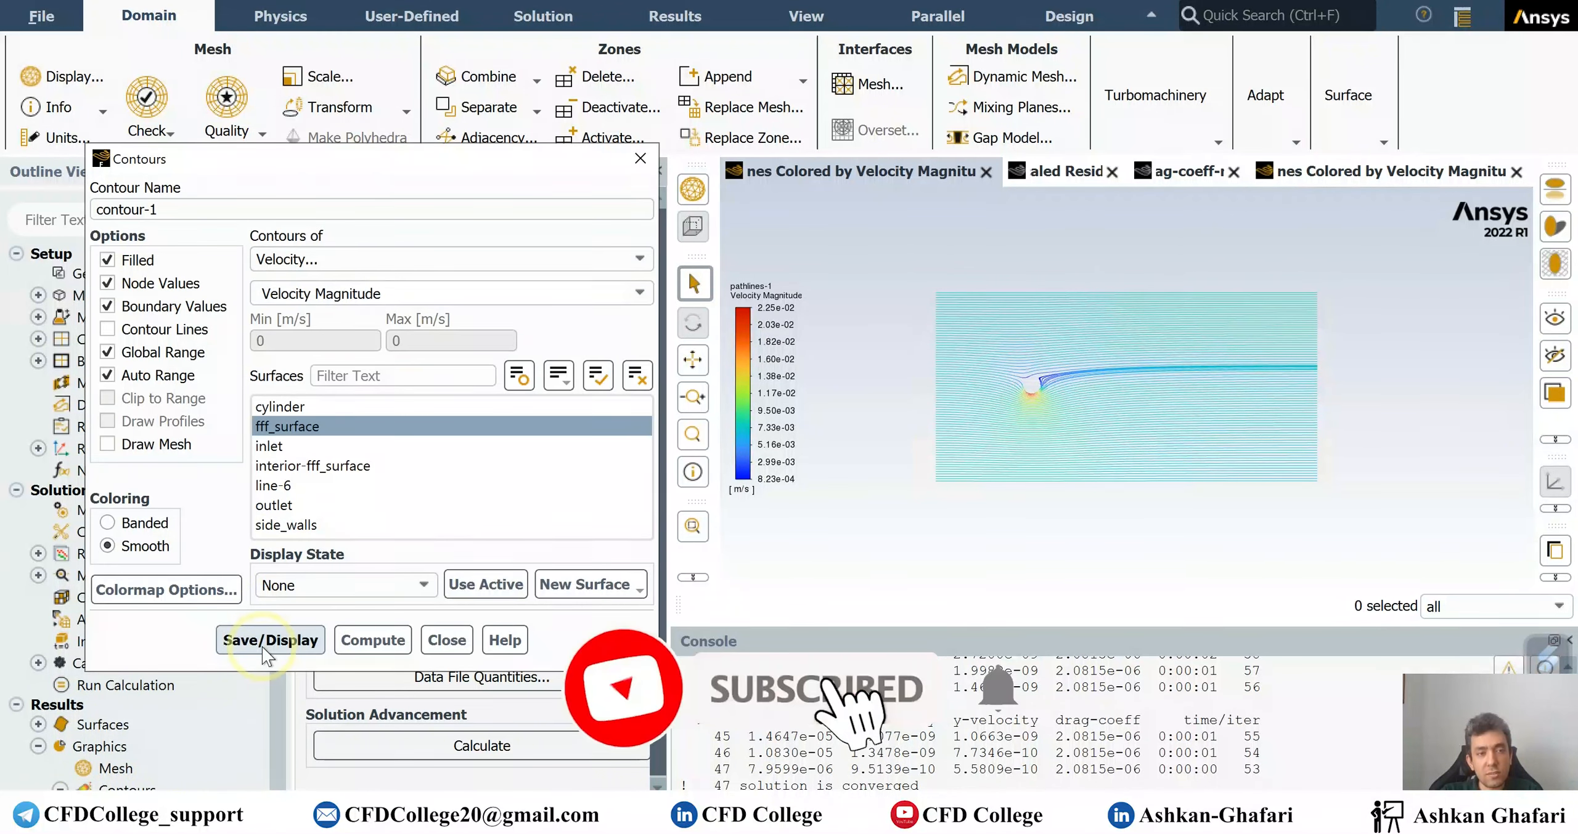
{"action": "left_click", "coordinate": [265, 644]}
{"action": "left_click", "coordinate": [1029, 401]}
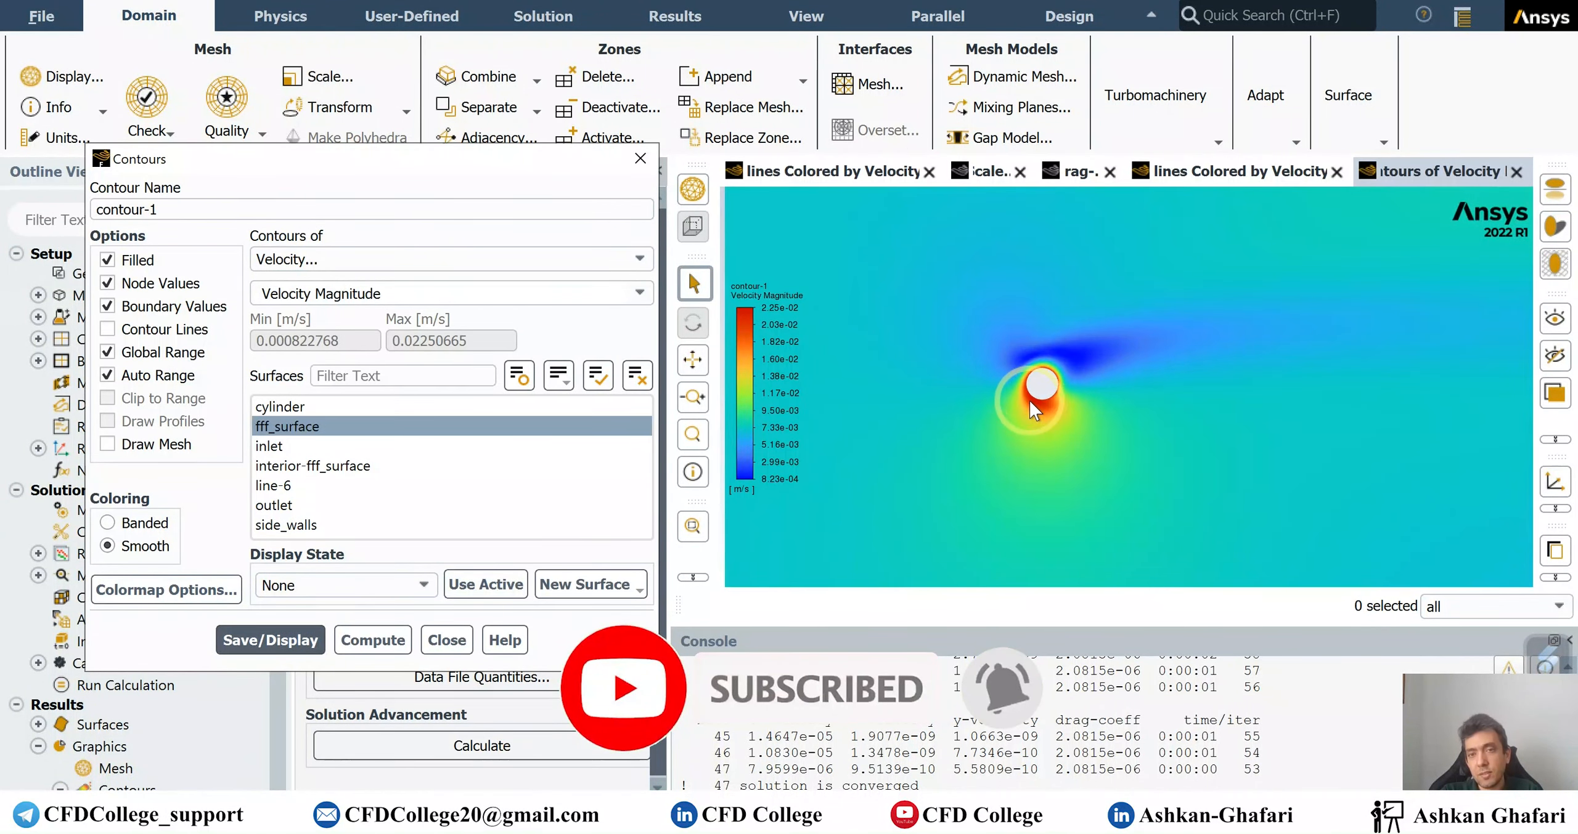
{"action": "left_click", "coordinate": [1070, 374]}
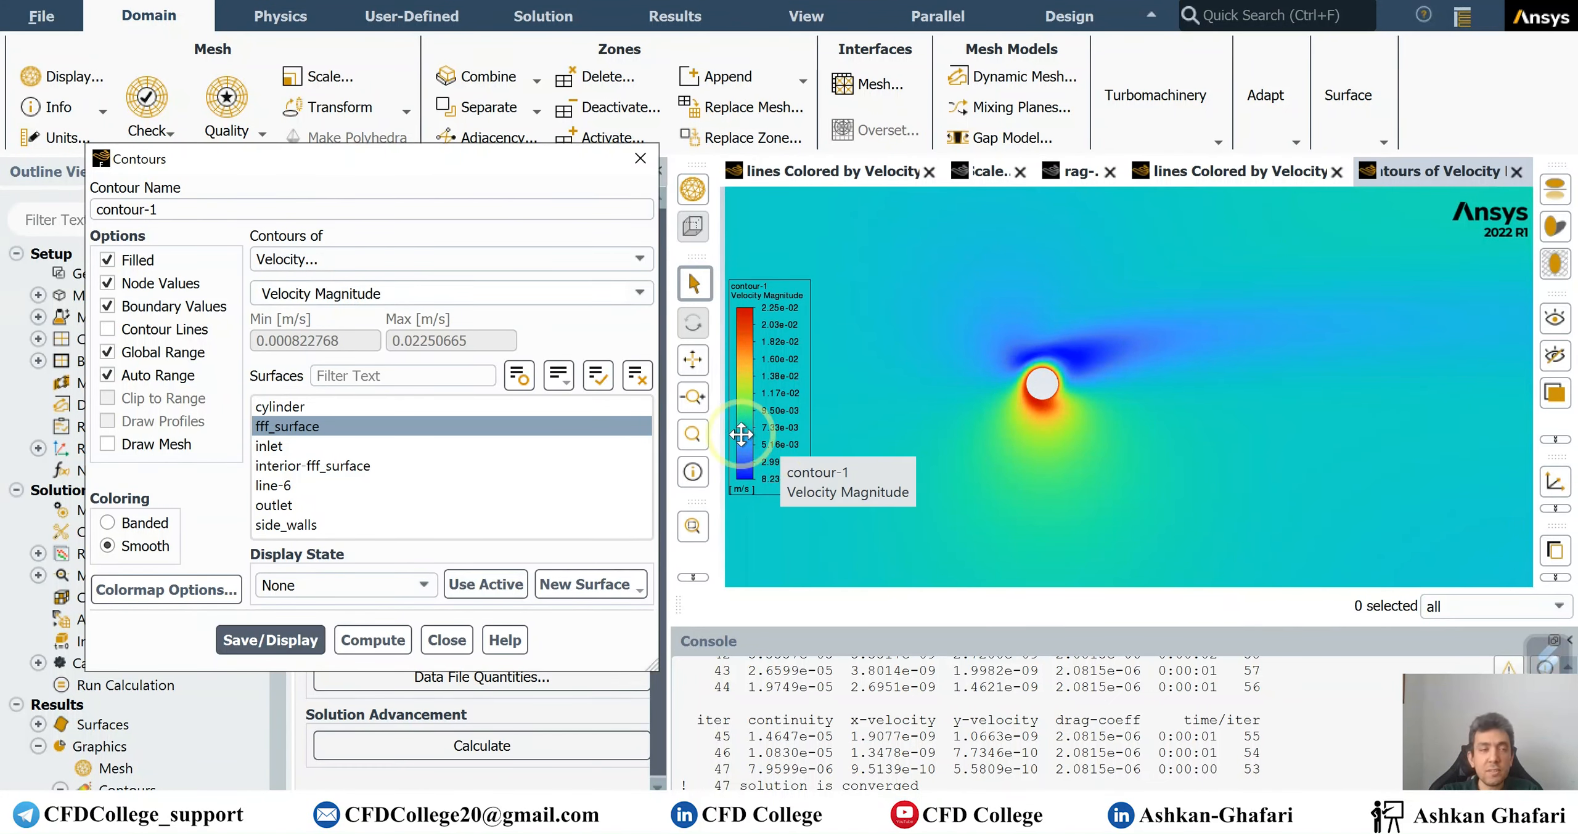
{"action": "left_click", "coordinate": [445, 641]}
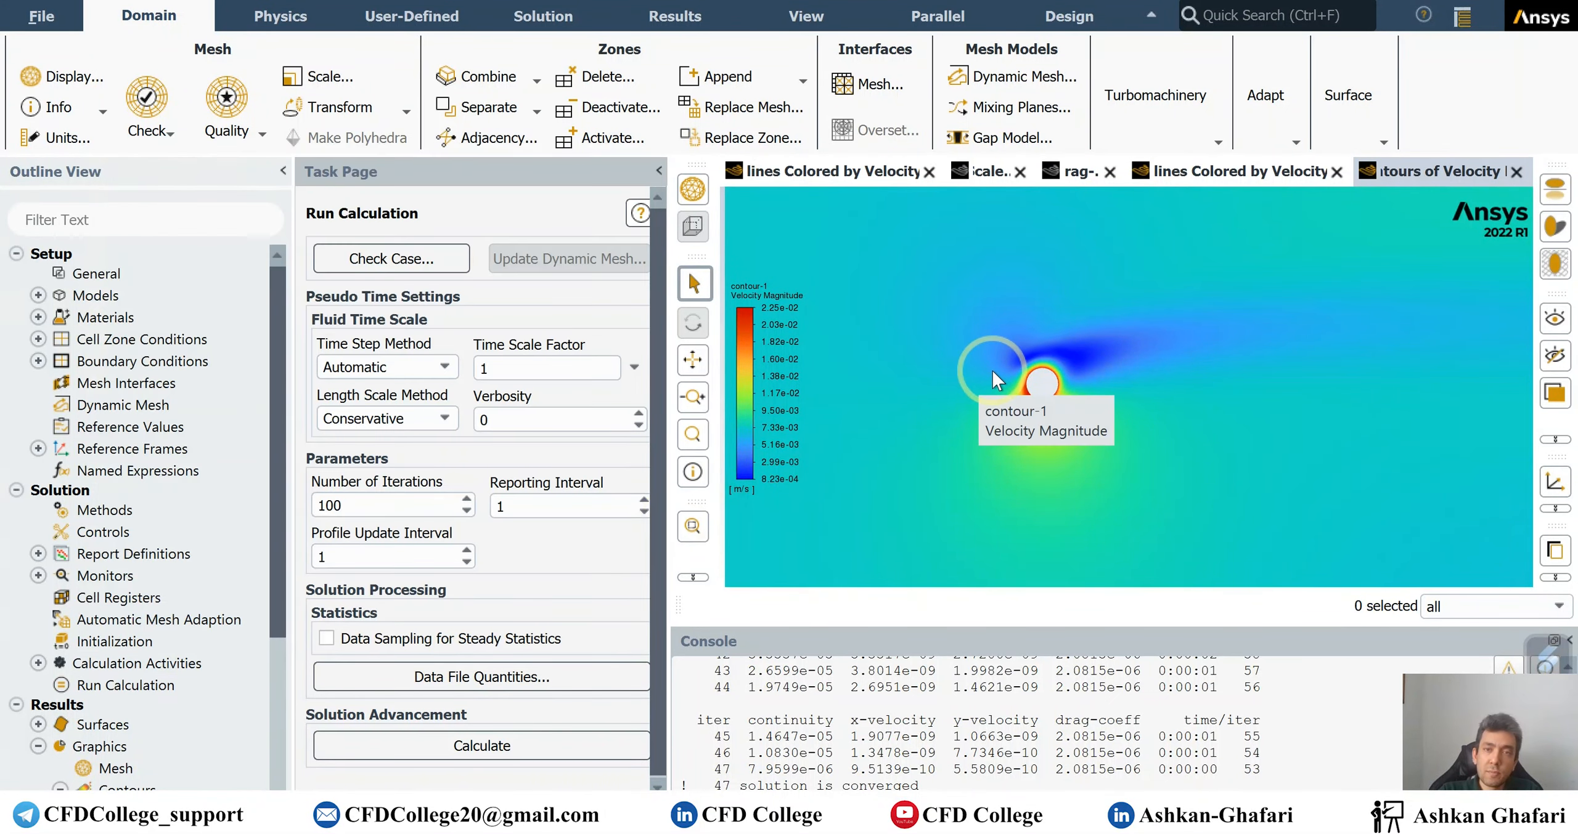
{"action": "scroll", "coordinate": [991, 370], "scroll_direction": "down", "scroll_amount": 5}
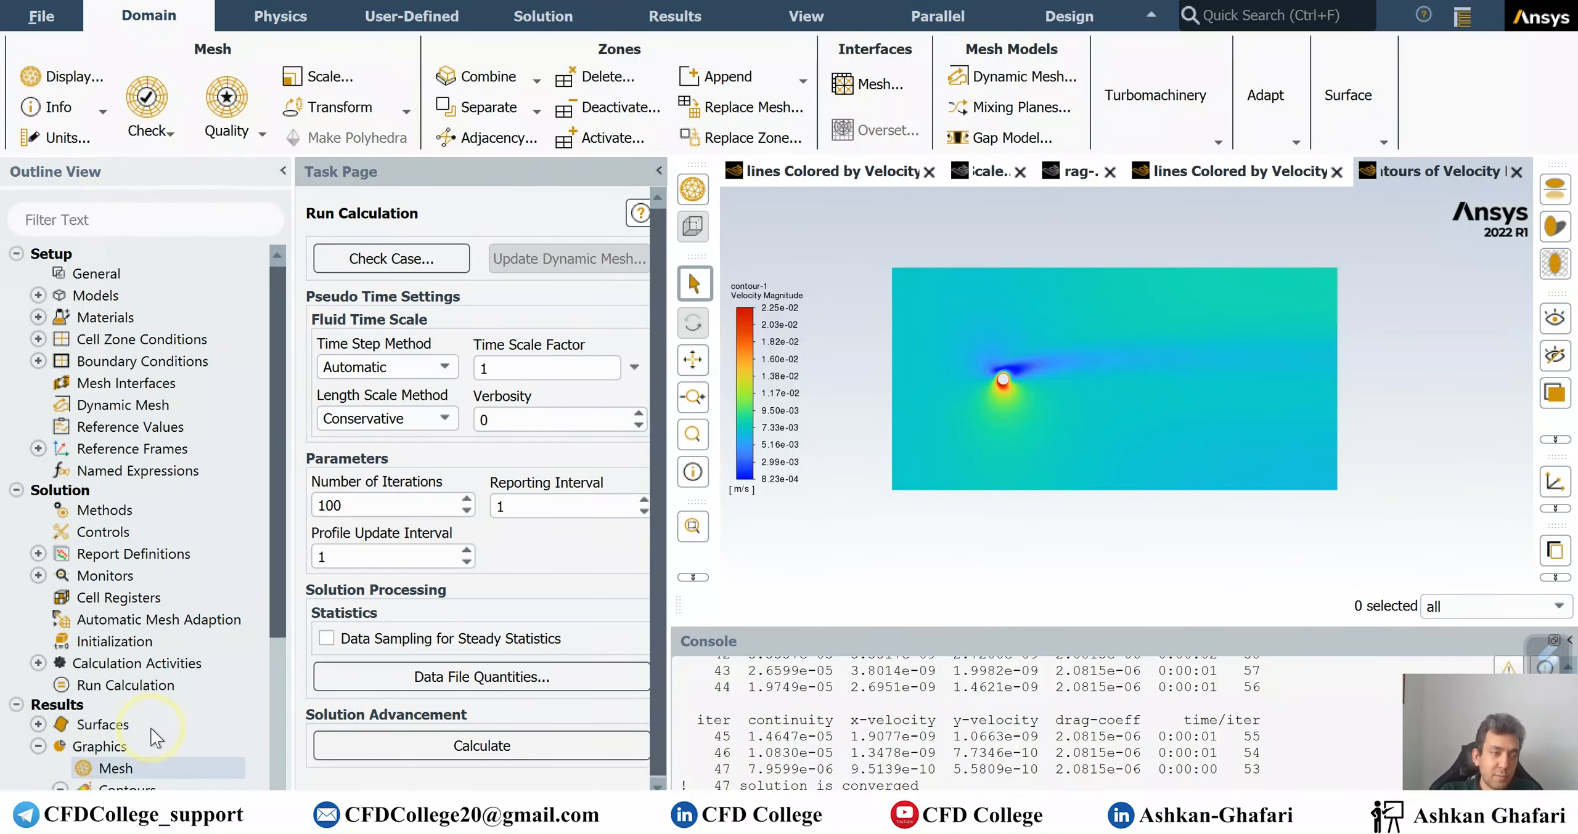
Open the settings for a new velocity vector plot, vector-1.
{"action": "scroll", "coordinate": [130, 715], "scroll_direction": "down", "scroll_amount": 2}
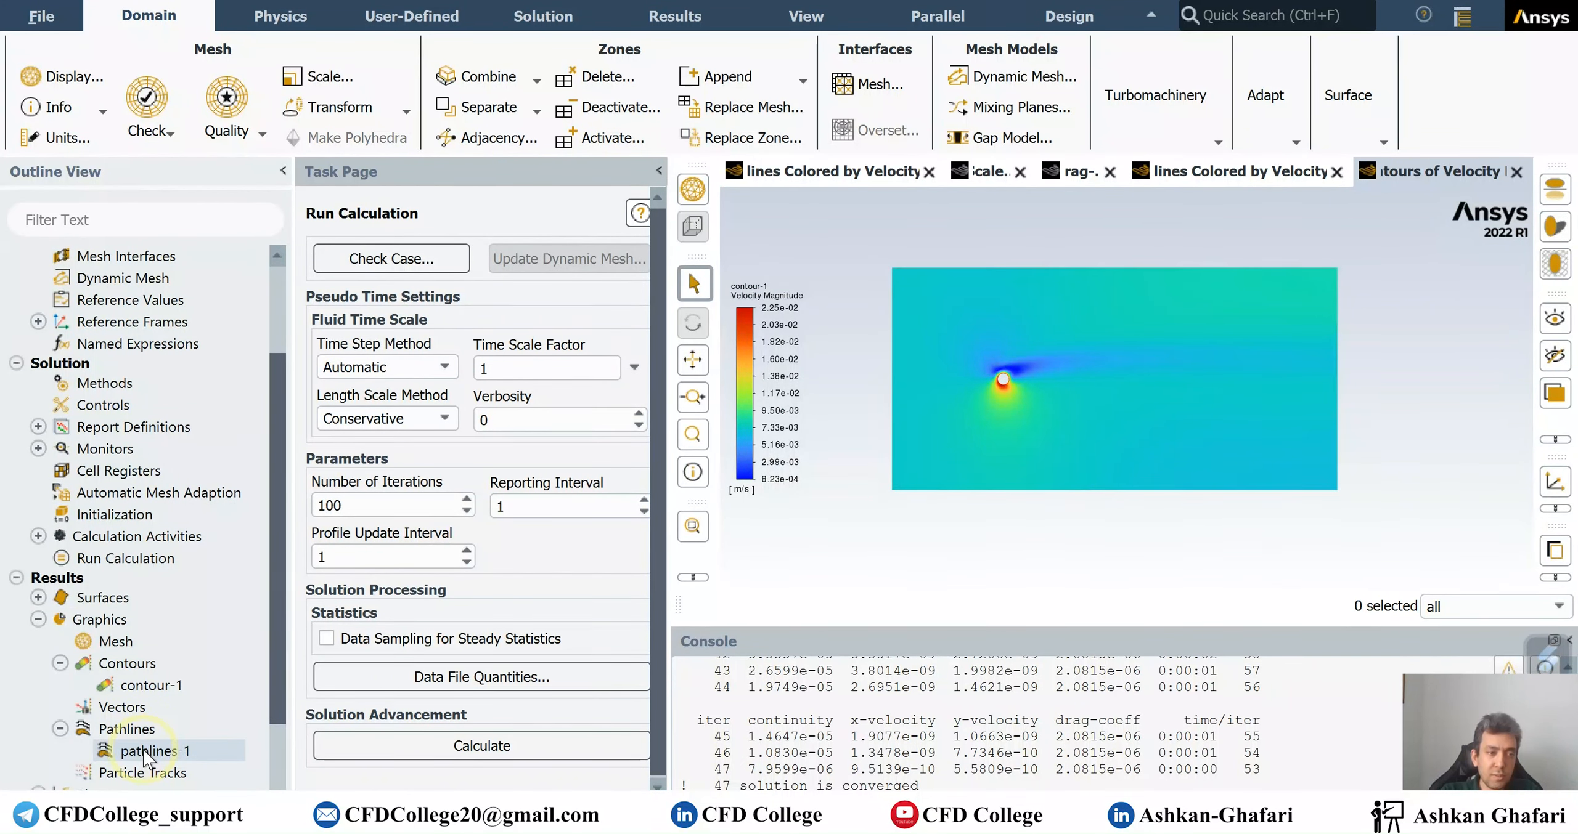
{"action": "double_click", "coordinate": [182, 703]}
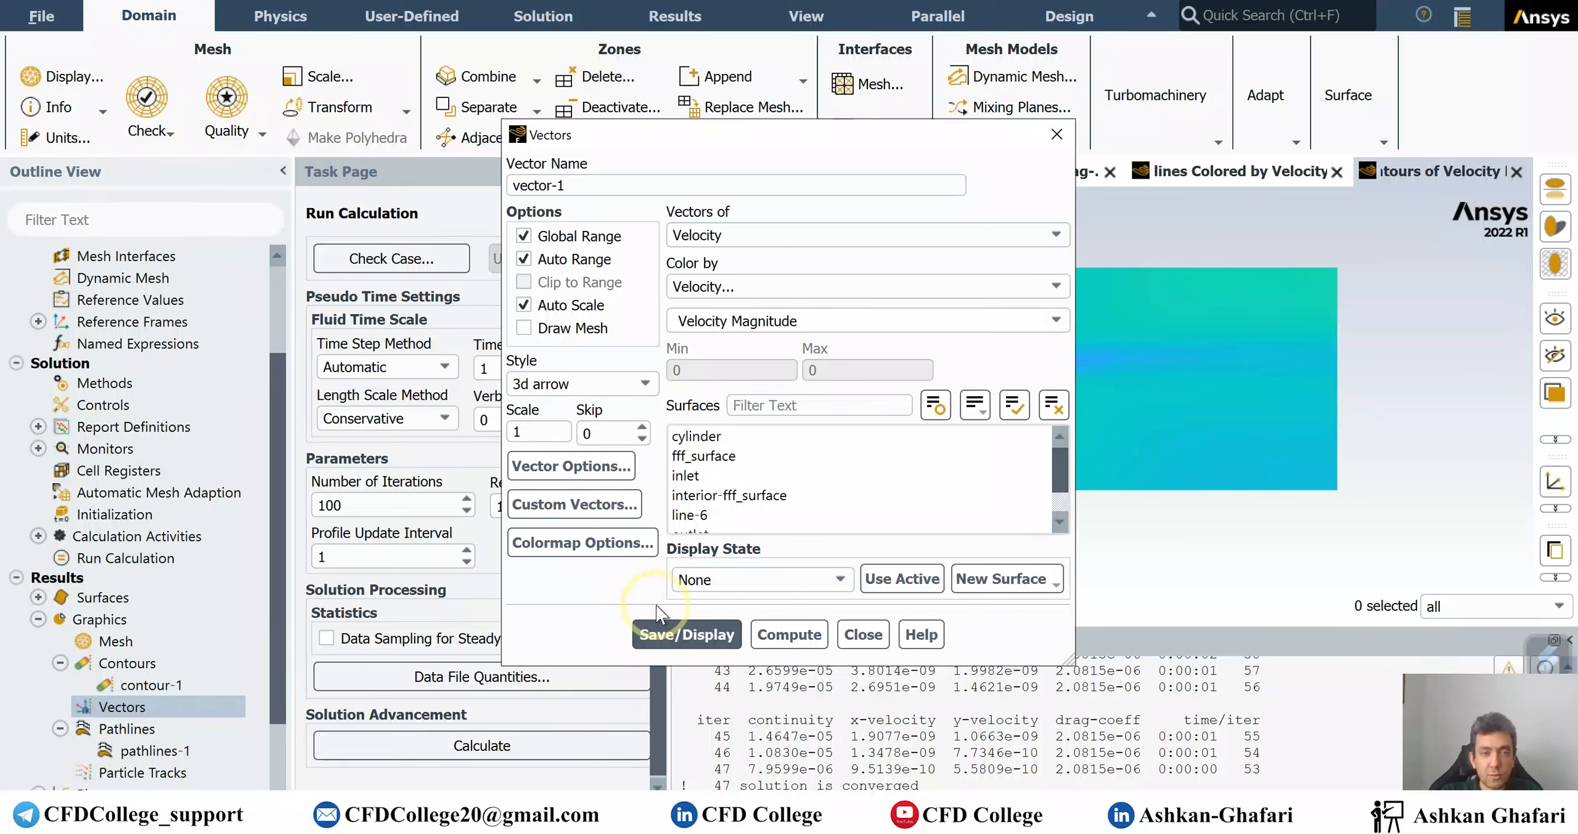
Display the velocity vectors coloured by velocity magnitude and bring the cylinder region into close view.
{"action": "left_click", "coordinate": [685, 634]}
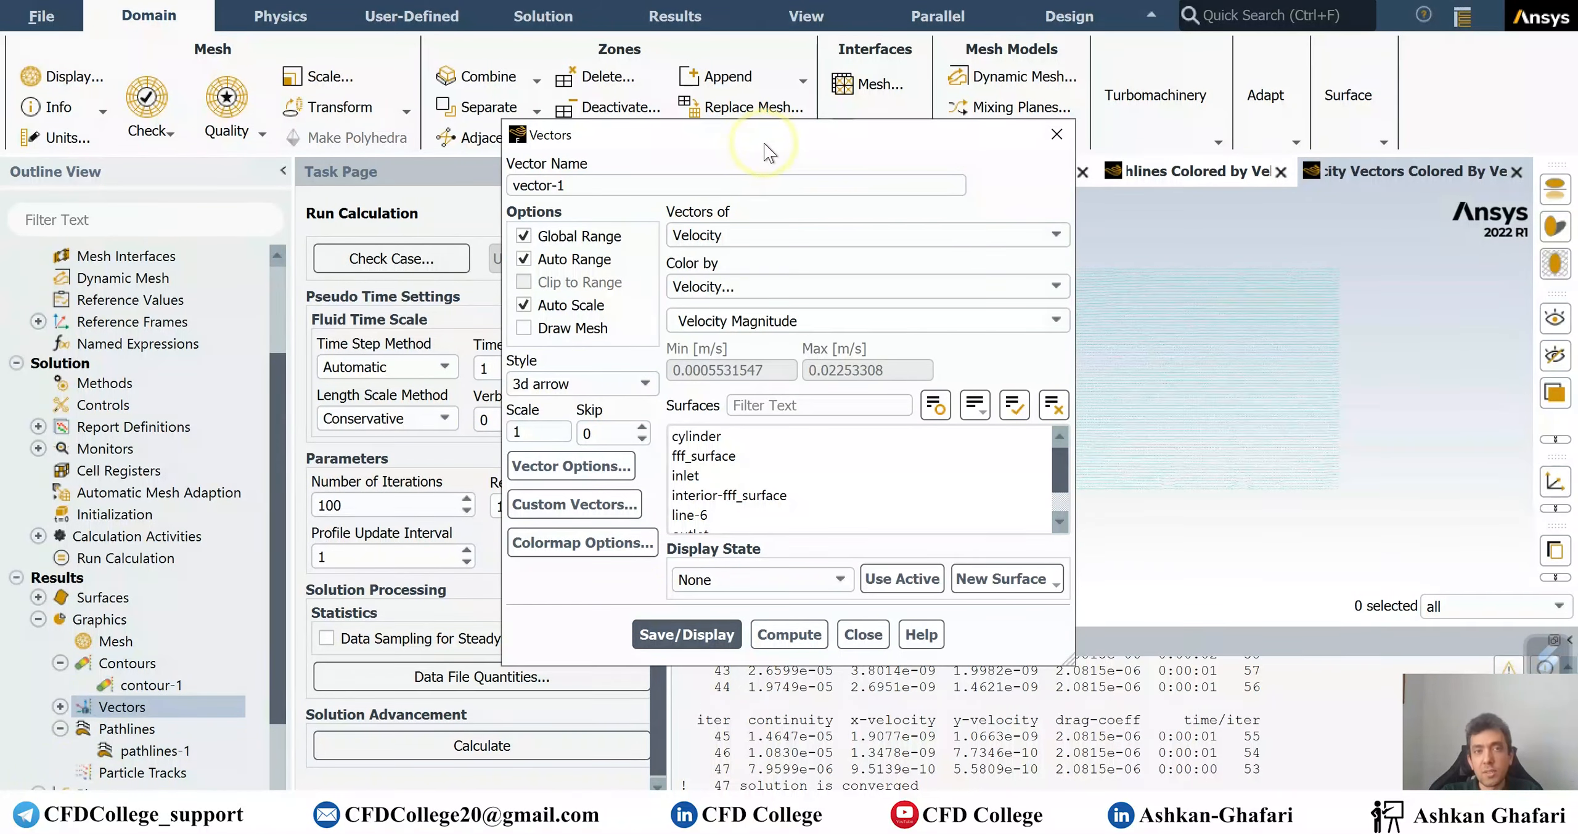
{"action": "left_click_drag", "start_coordinate": [764, 143], "coordinate": [362, 164]}
{"action": "scroll", "coordinate": [995, 388], "scroll_direction": "up", "scroll_amount": 2}
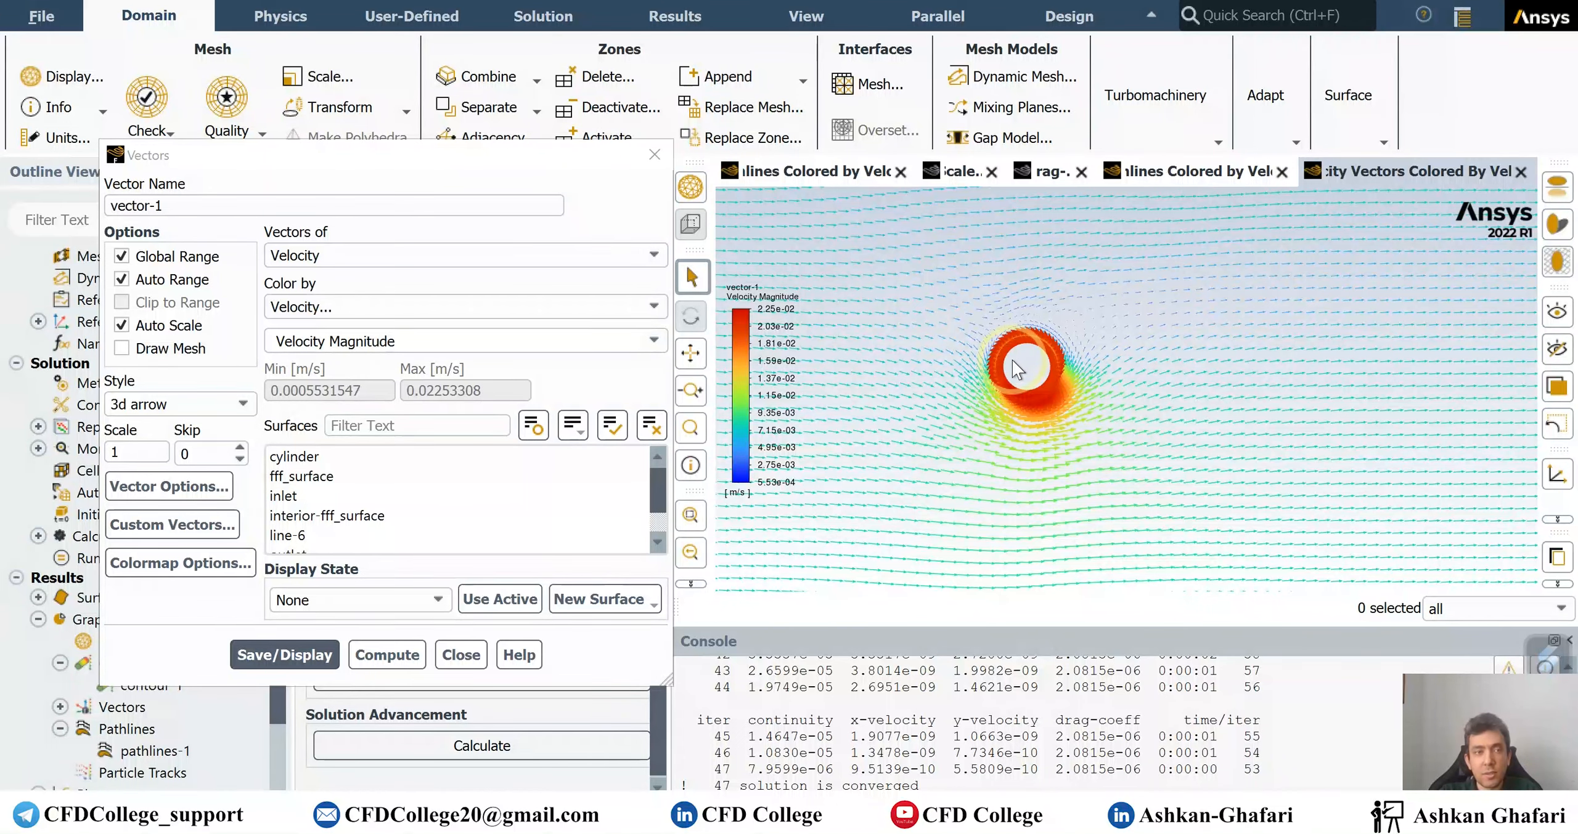
{"action": "scroll", "coordinate": [1028, 368], "scroll_direction": "up", "scroll_amount": 1}
{"action": "scroll", "coordinate": [1023, 373], "scroll_direction": "up", "scroll_amount": 2}
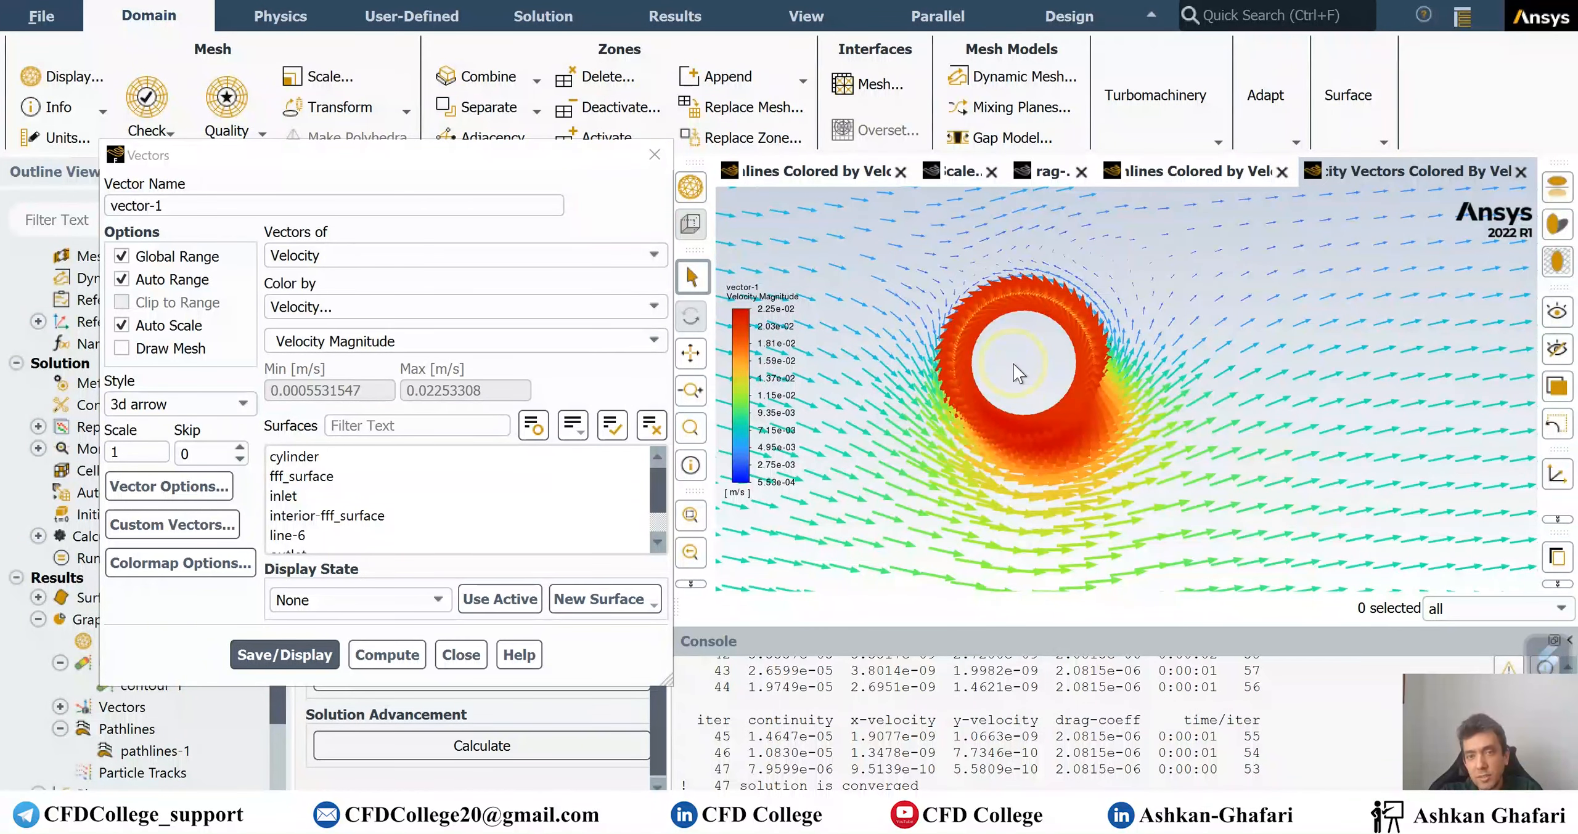
{"action": "scroll", "coordinate": [1018, 373], "scroll_direction": "up", "scroll_amount": 1}
Change the vector style to arrow with a skip of 1 and redisplay the vector plot.
{"action": "left_click", "coordinate": [185, 405]}
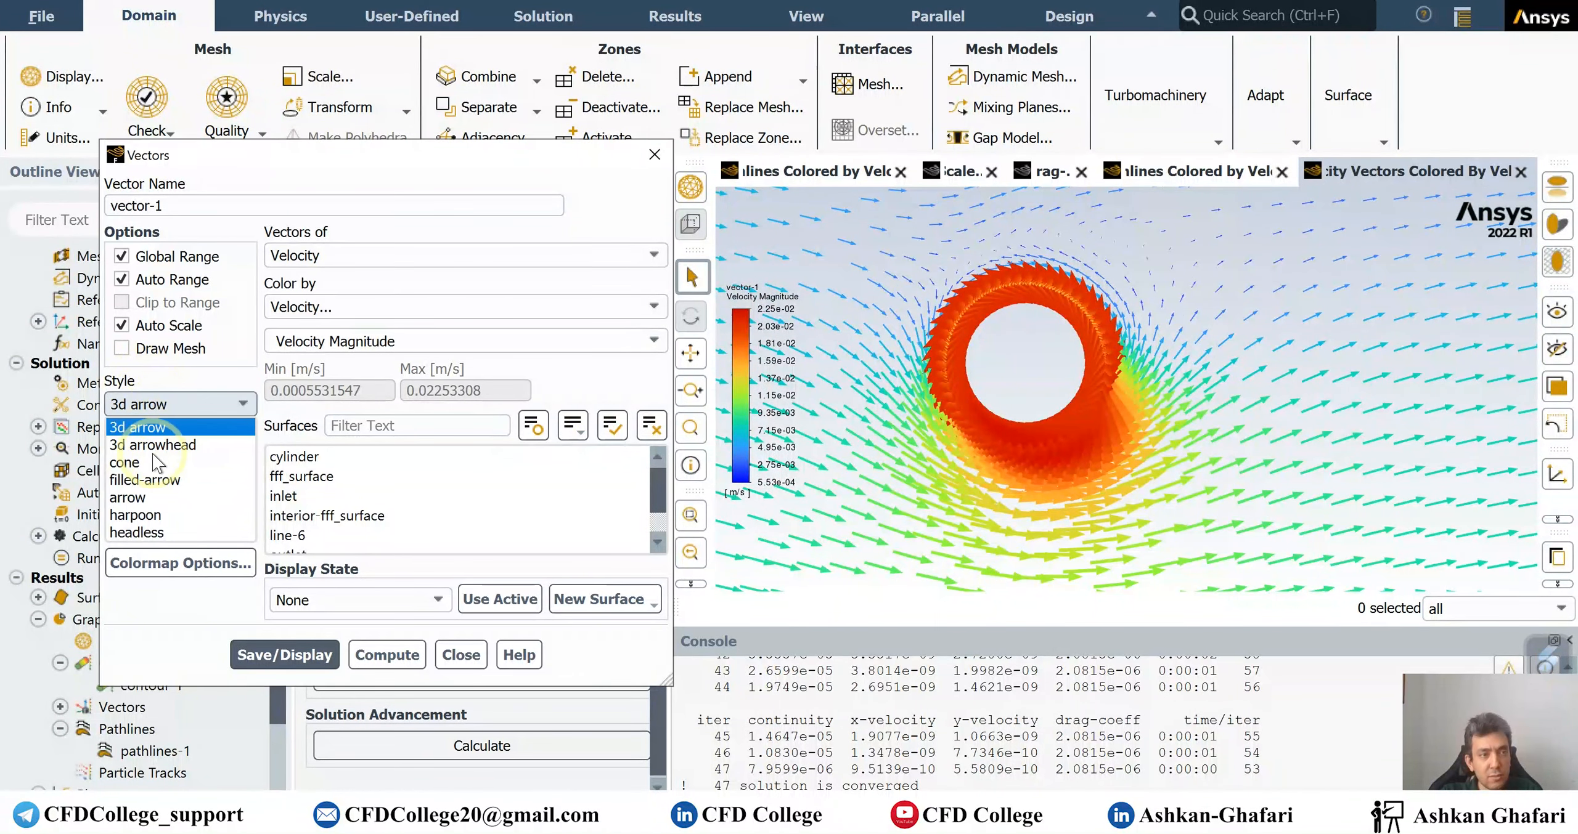
{"action": "left_click", "coordinate": [154, 498]}
{"action": "left_click", "coordinate": [285, 655]}
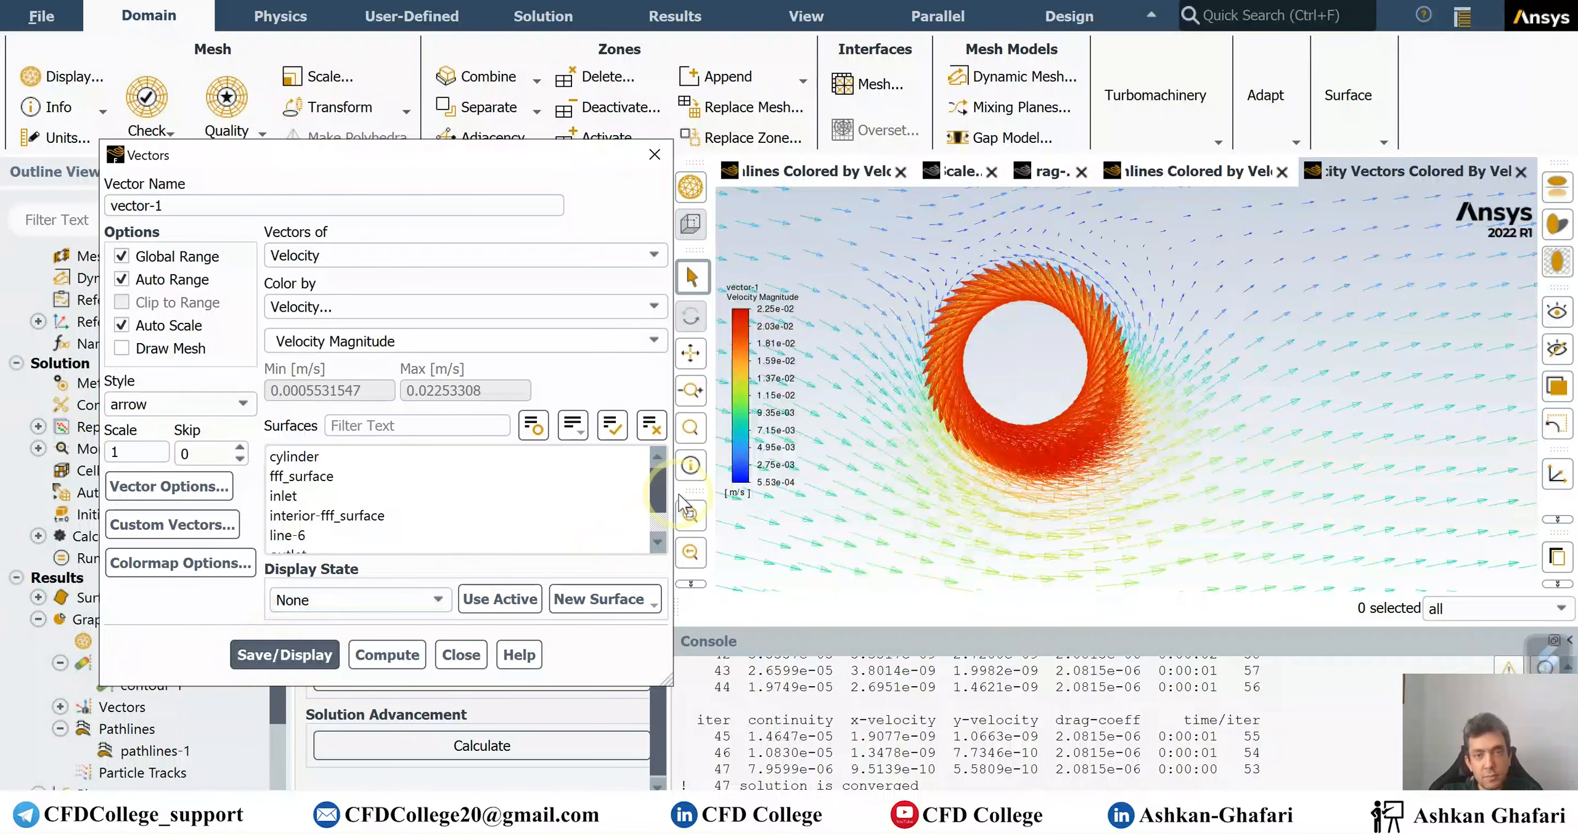
{"action": "left_click", "coordinate": [239, 449]}
{"action": "left_click", "coordinate": [284, 655]}
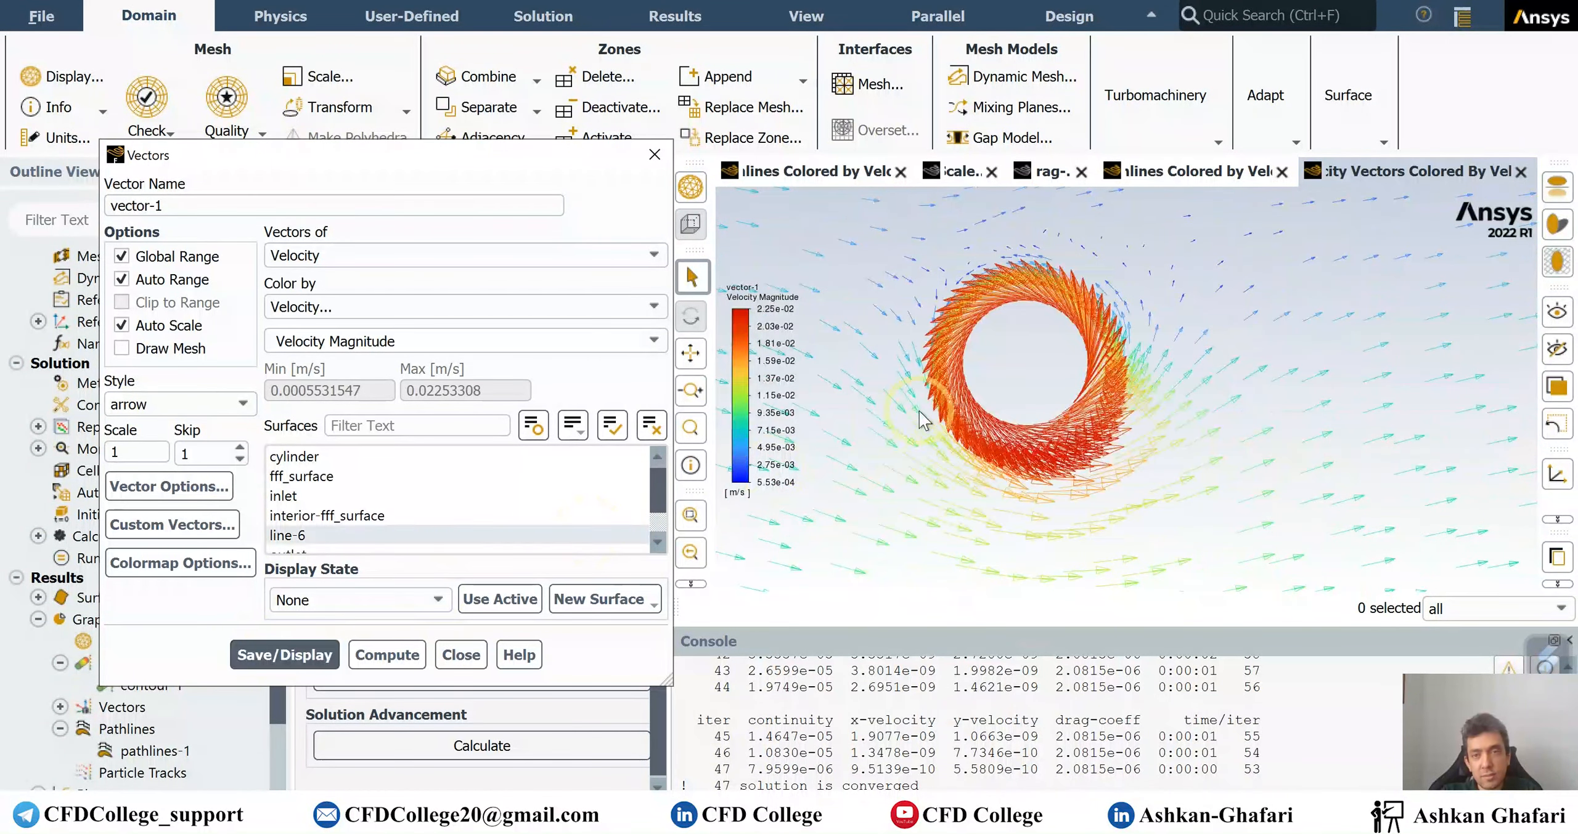
Examine the velocity vectors close to the cylinder and across the whole domain, and close the vector settings.
{"action": "scroll", "coordinate": [1066, 376], "scroll_direction": "up", "scroll_amount": 5}
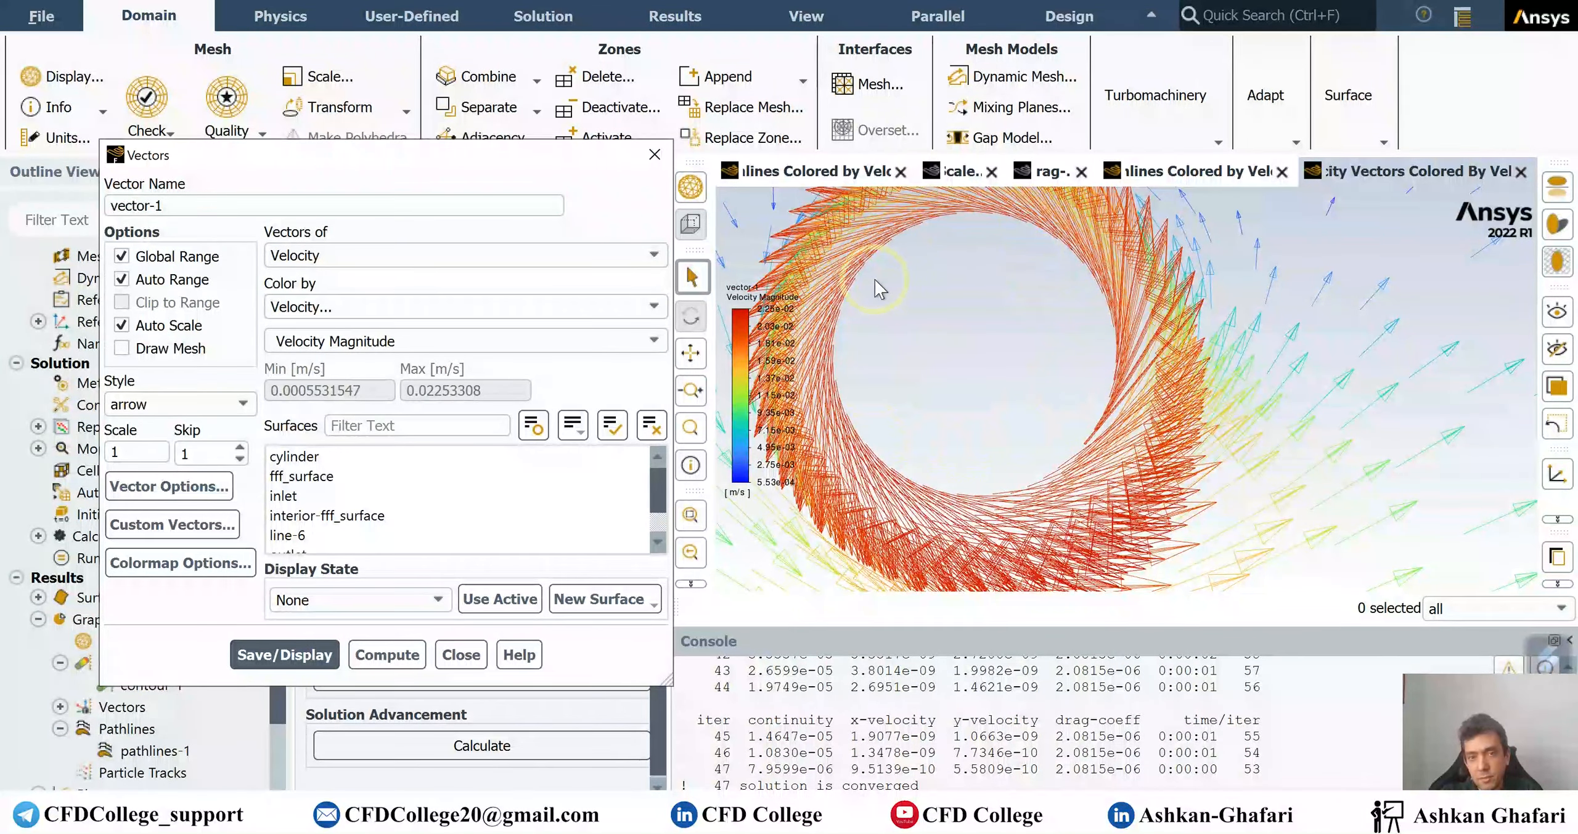
{"action": "scroll", "coordinate": [993, 411], "scroll_direction": "down", "scroll_amount": 2}
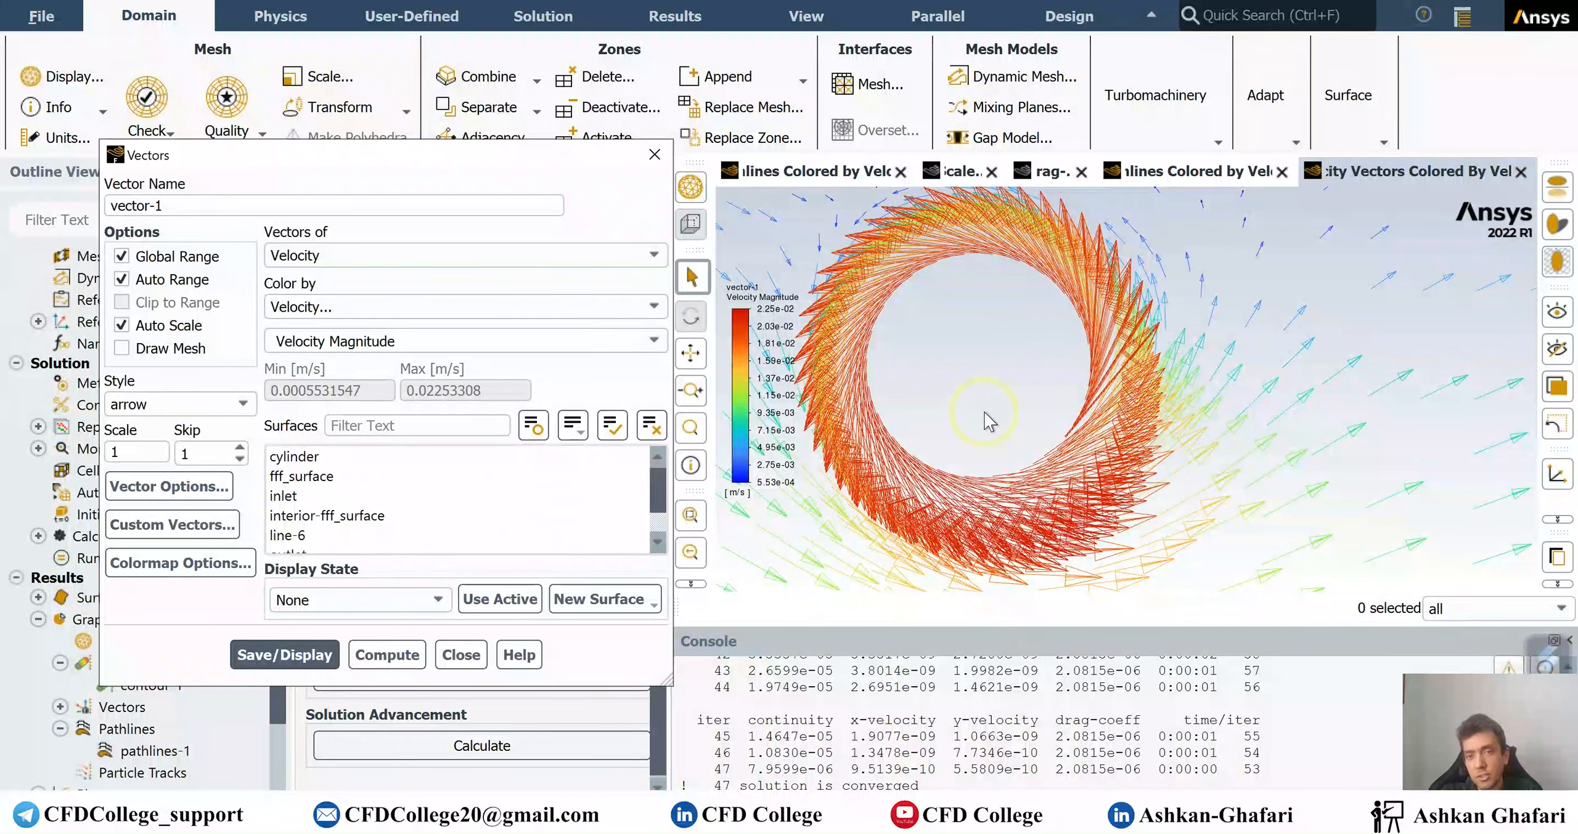
{"action": "scroll", "coordinate": [986, 389], "scroll_direction": "down", "scroll_amount": 3}
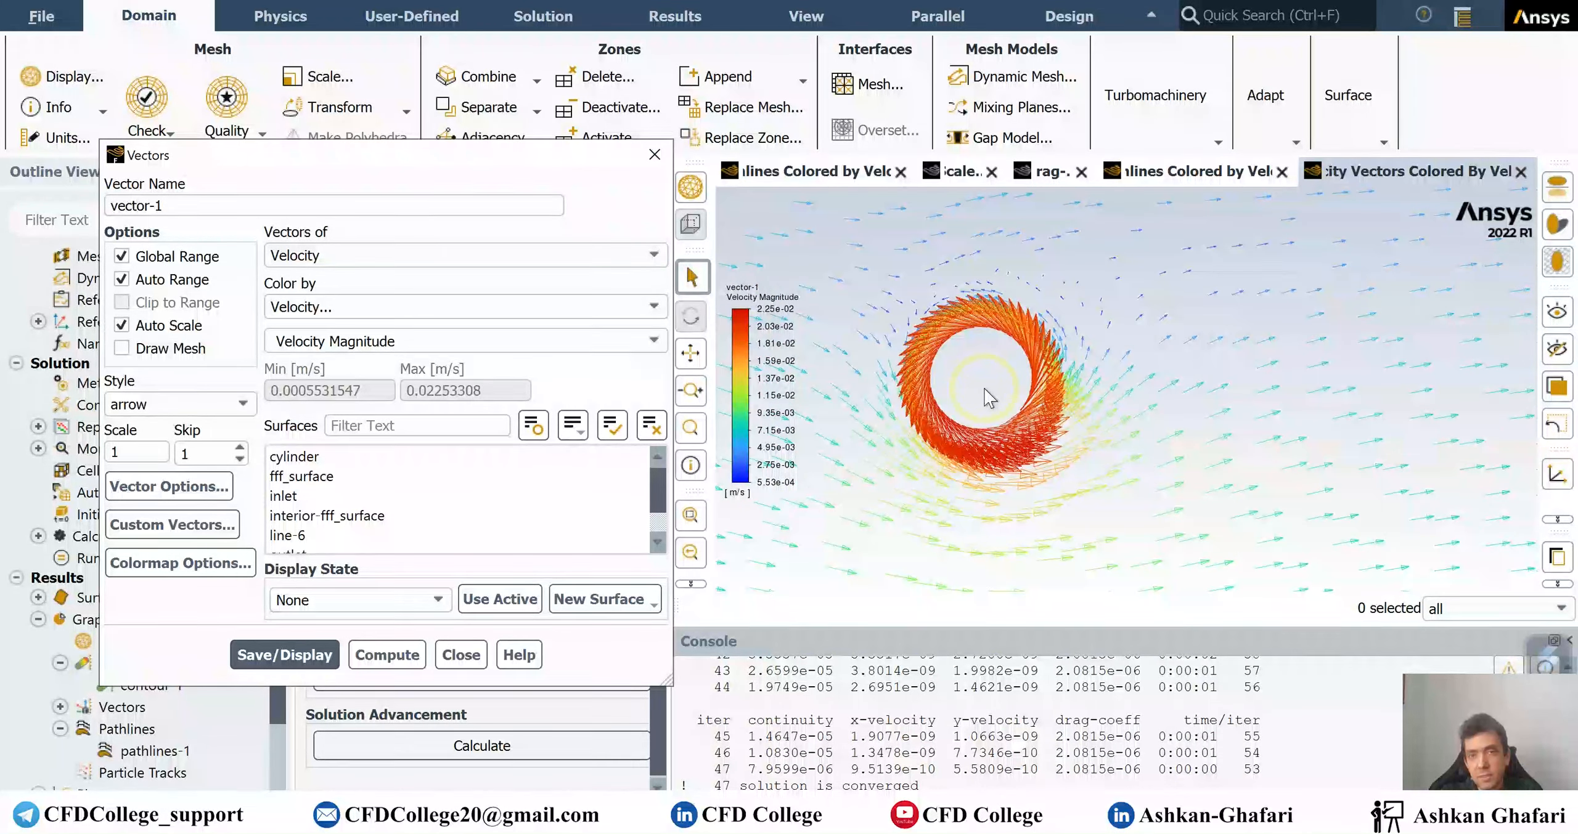
{"action": "scroll", "coordinate": [988, 393], "scroll_direction": "down", "scroll_amount": 3}
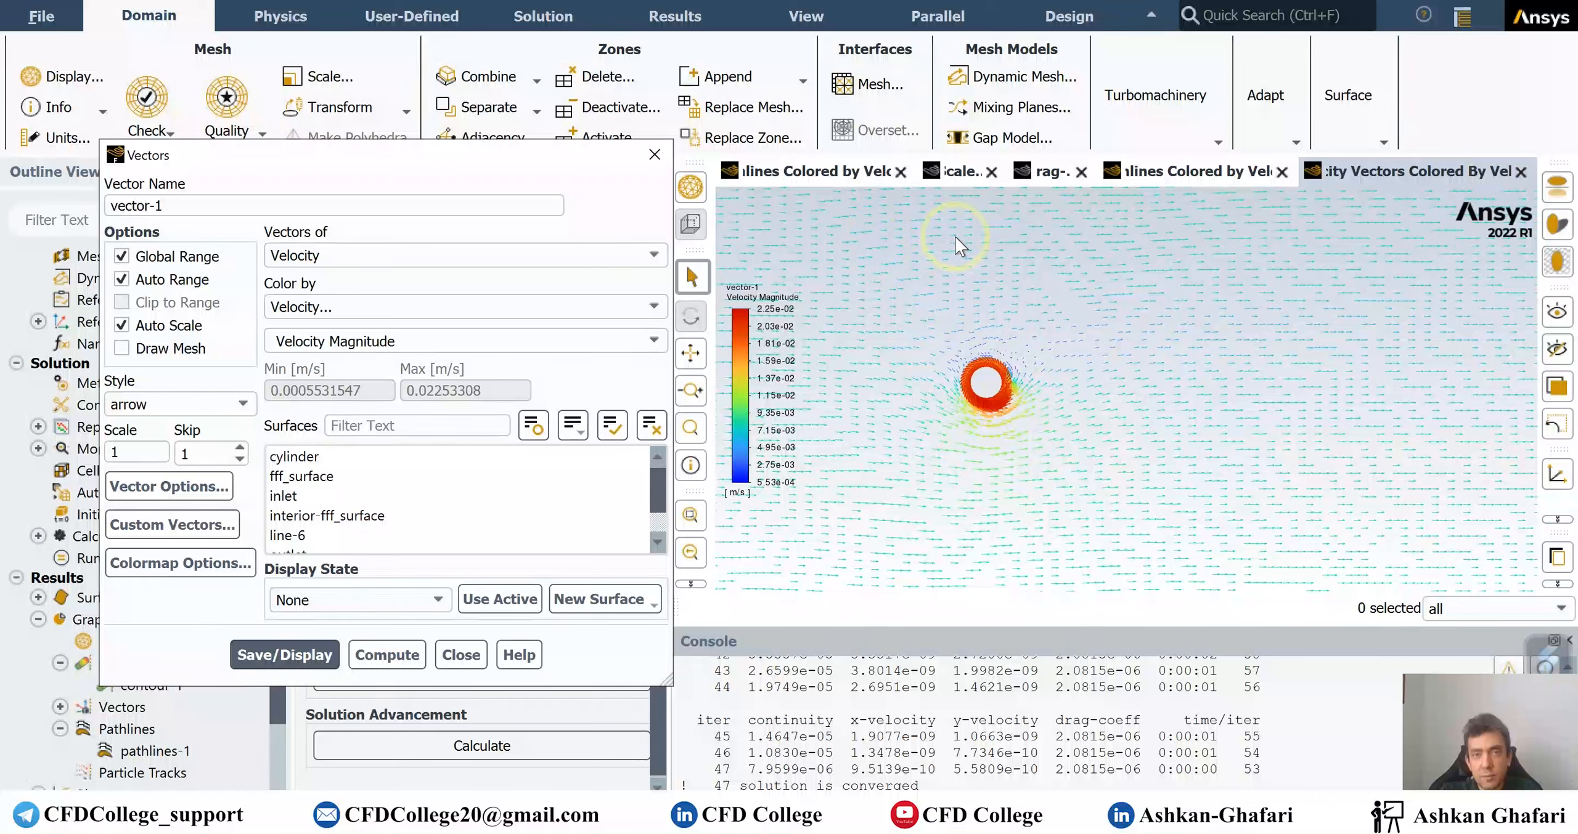
{"action": "scroll", "coordinate": [984, 364], "scroll_direction": "up", "scroll_amount": 5}
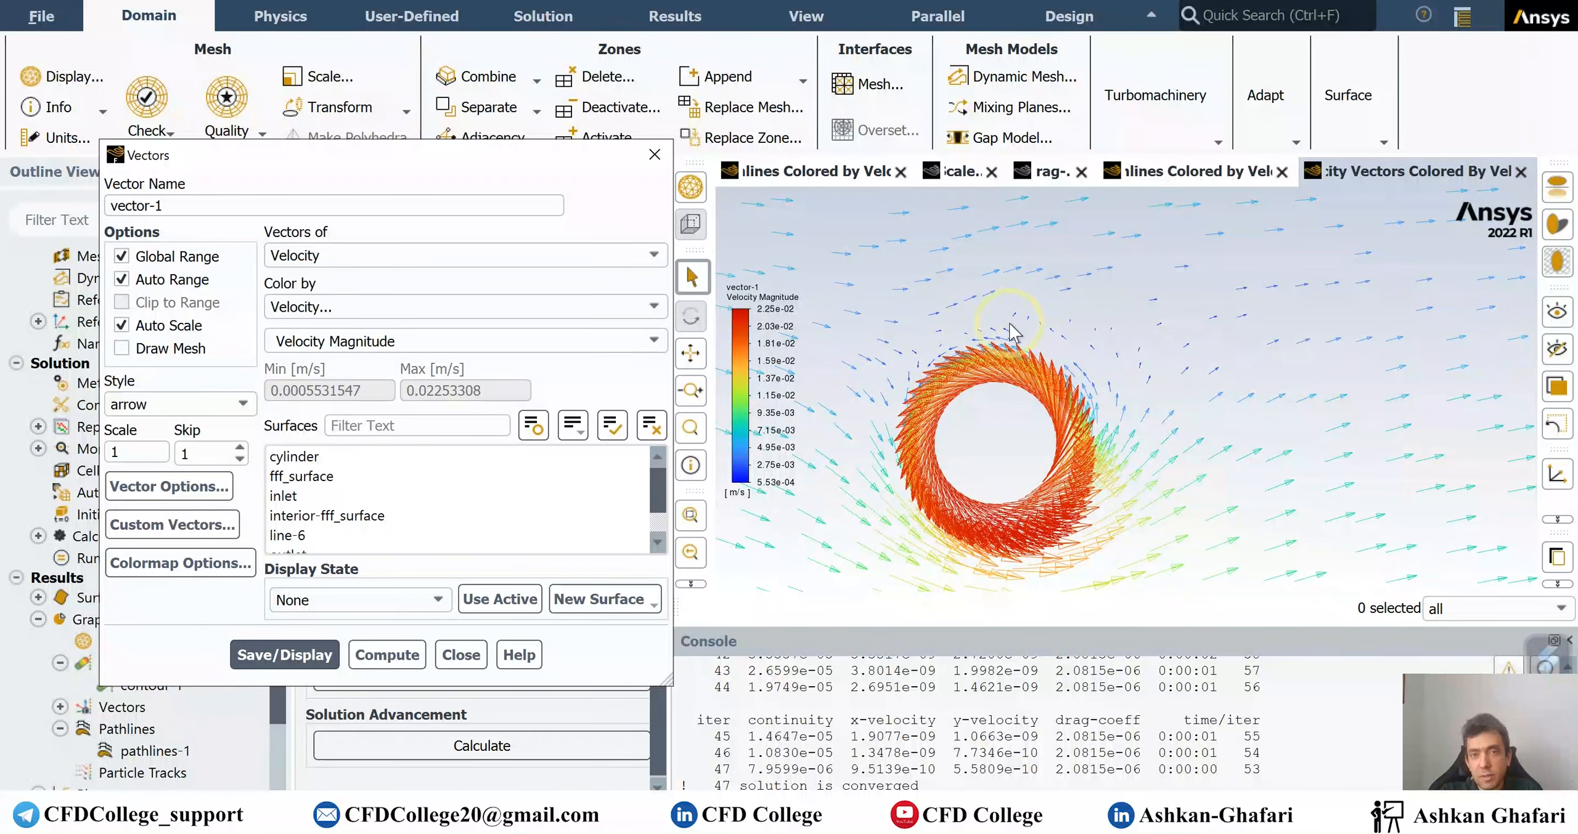
{"action": "scroll", "coordinate": [1012, 425], "scroll_direction": "down", "scroll_amount": 3}
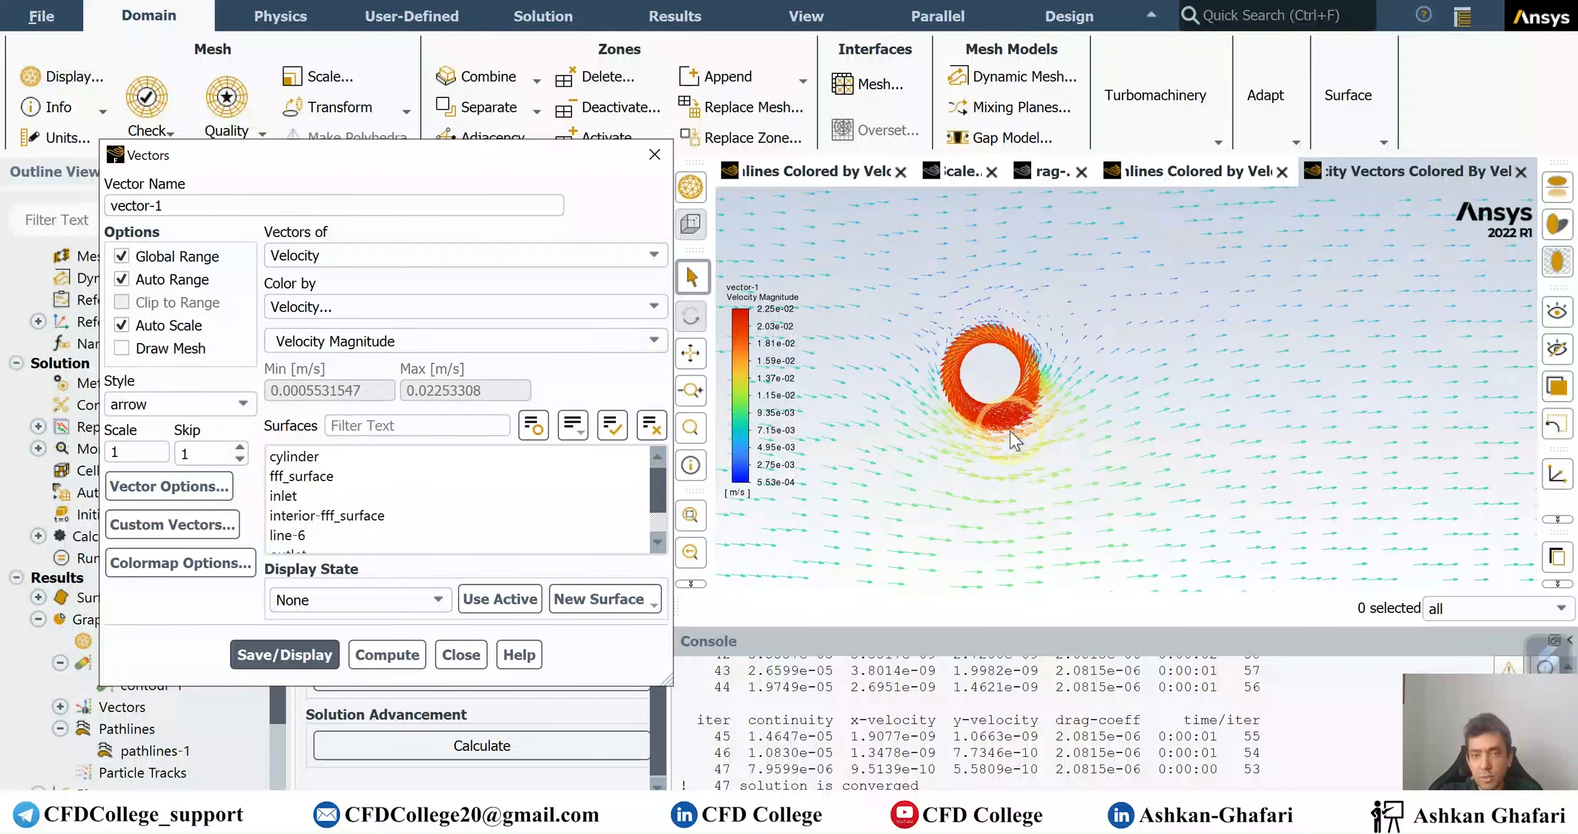
{"action": "scroll", "coordinate": [983, 438], "scroll_direction": "up", "scroll_amount": 2}
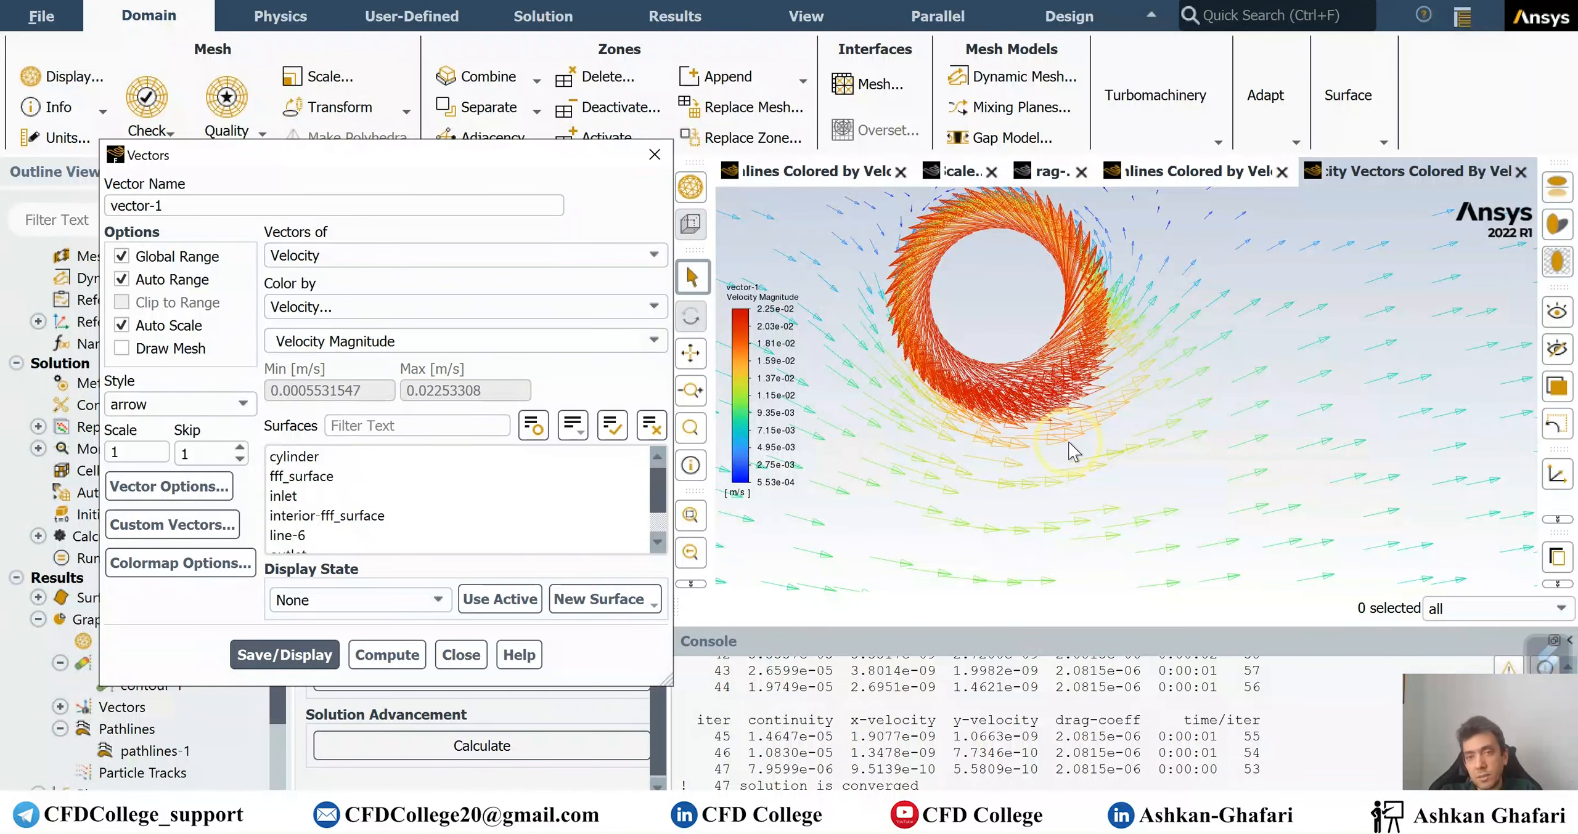
{"action": "scroll", "coordinate": [1070, 441], "scroll_direction": "down", "scroll_amount": 10}
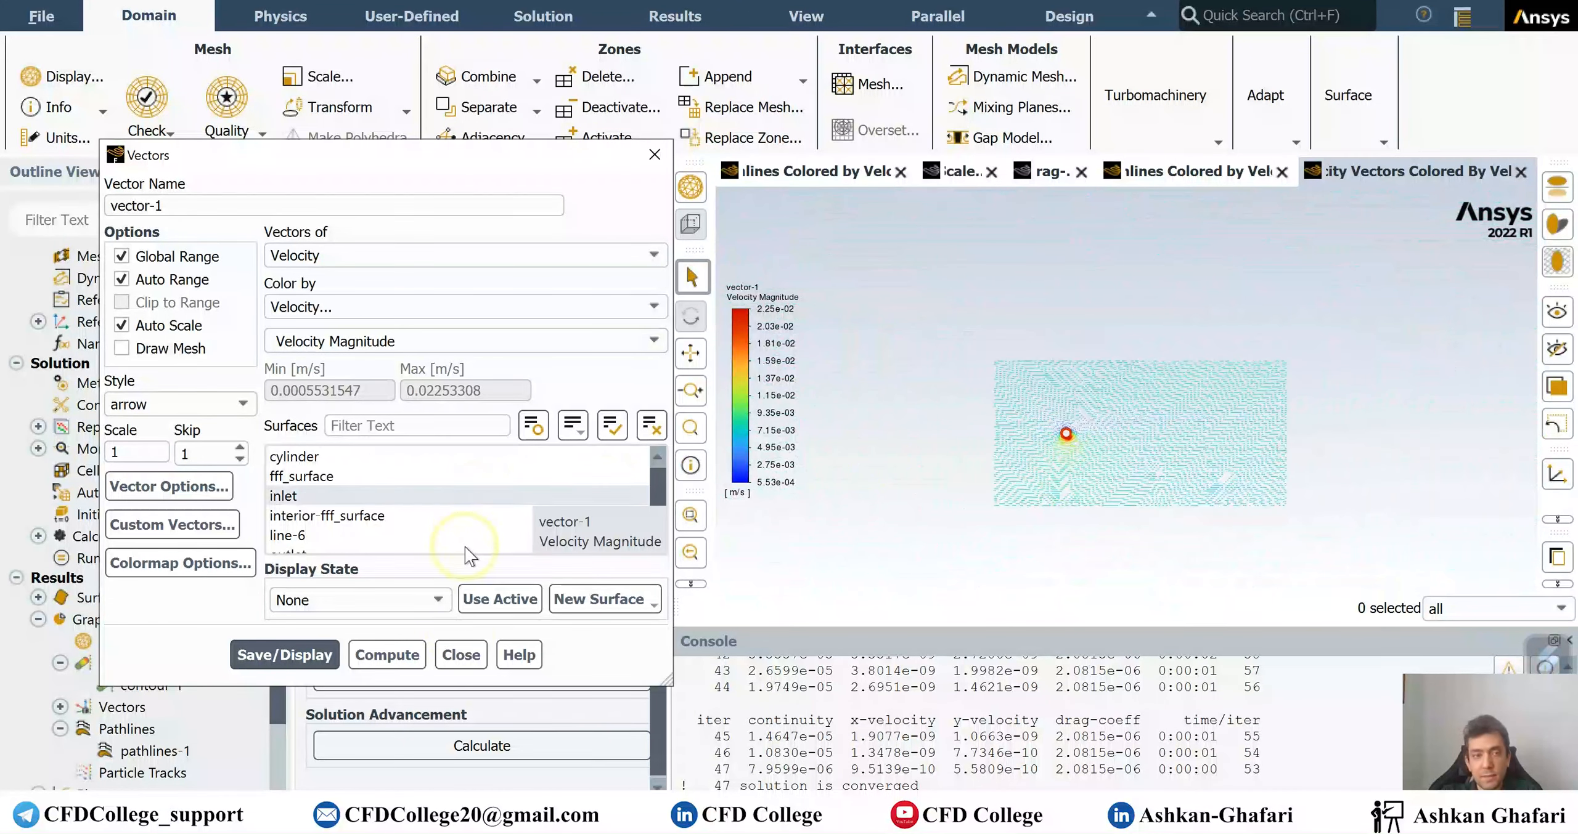
{"action": "left_click", "coordinate": [460, 655]}
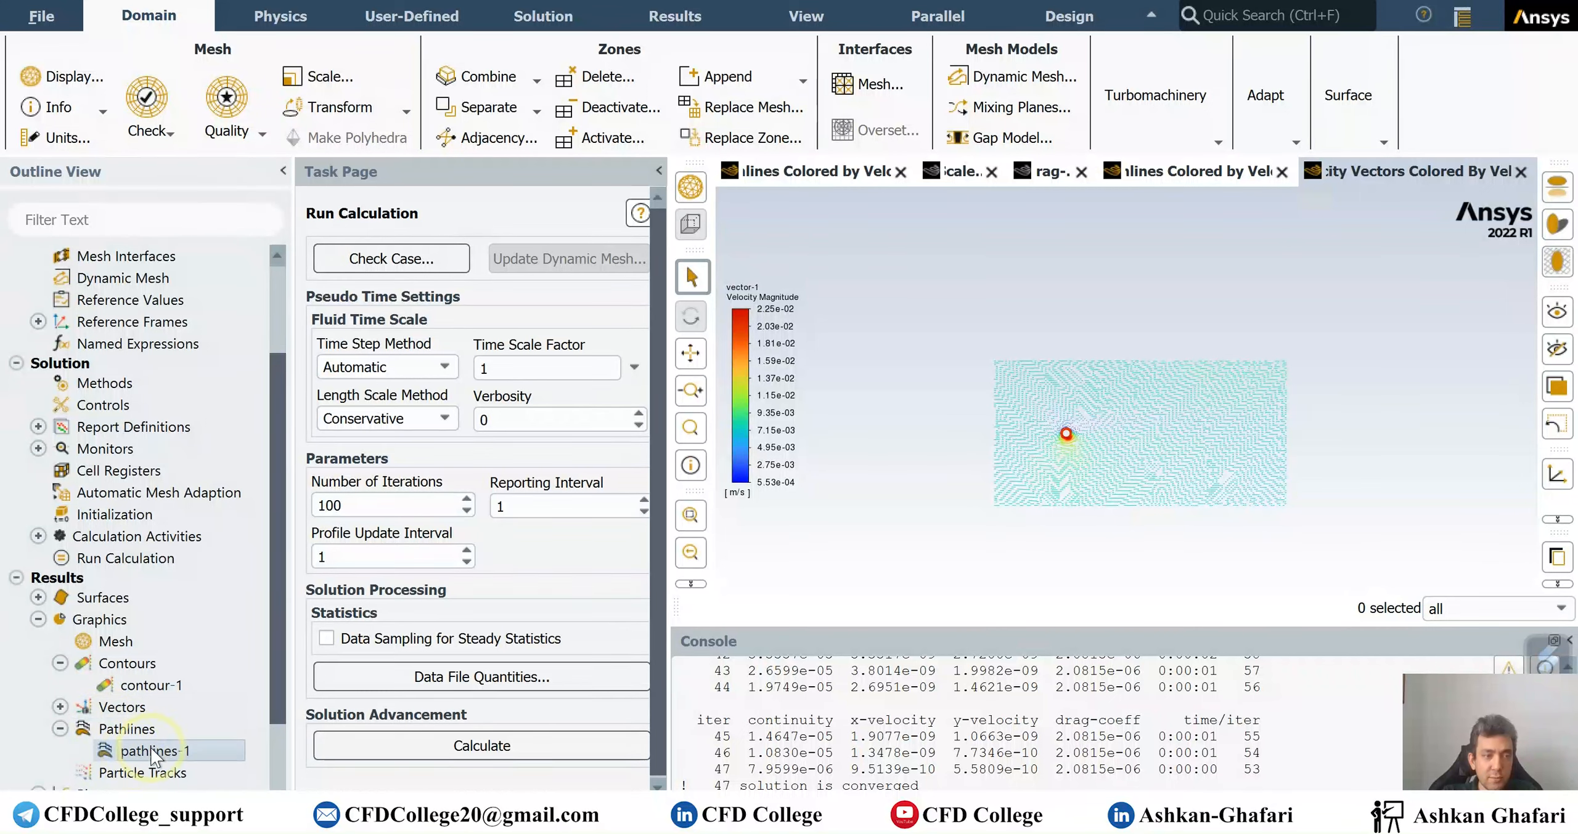
Reopen the pathlines-1 definition and display its pathlines around the cylinder.
{"action": "double_click", "coordinate": [141, 764]}
{"action": "left_click", "coordinate": [265, 653]}
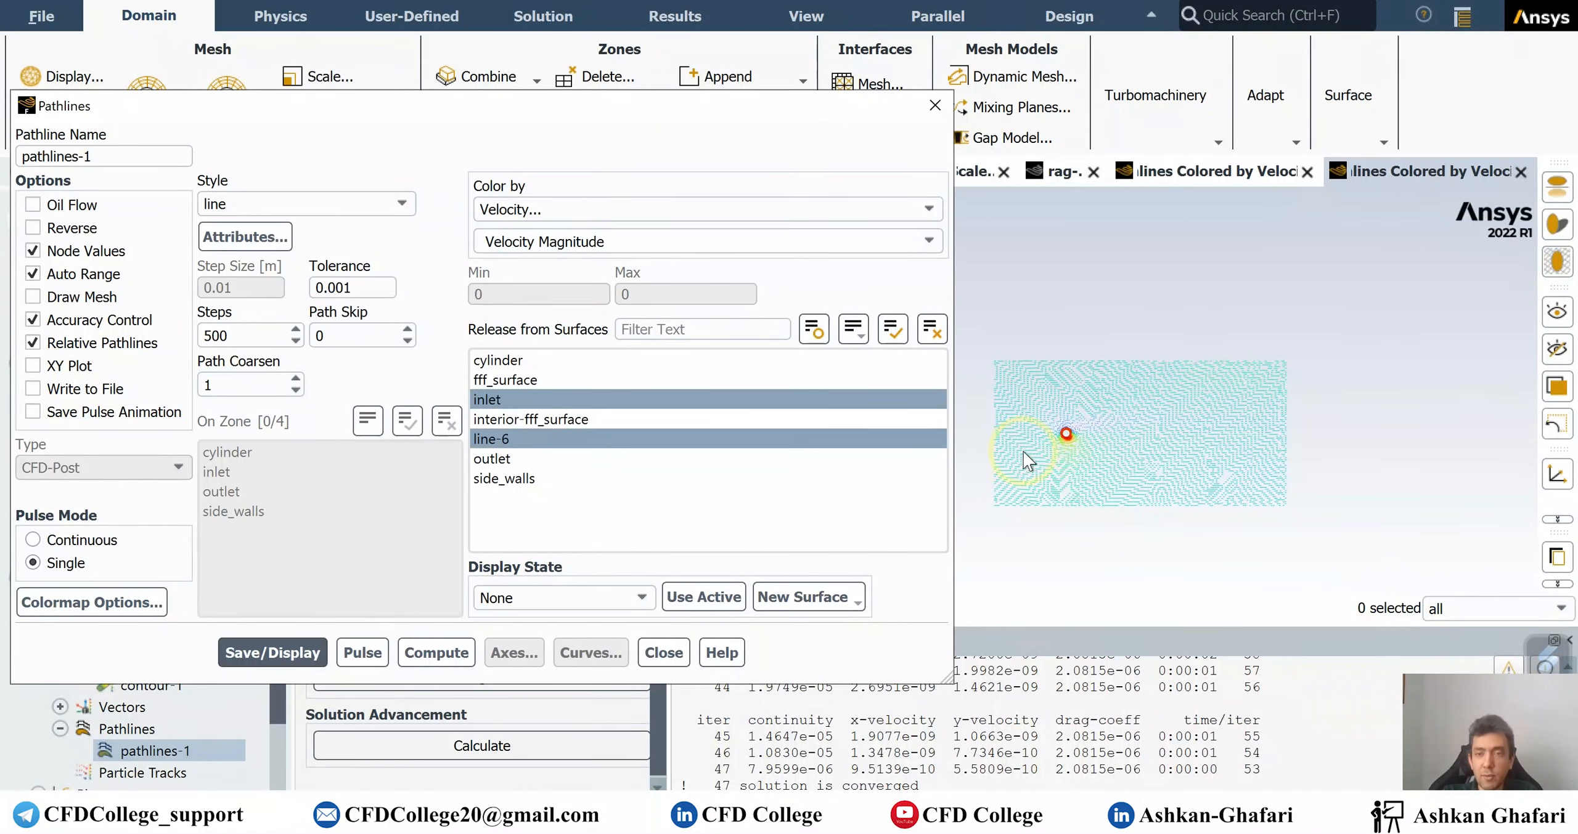
{"action": "scroll", "coordinate": [1063, 440], "scroll_direction": "up", "scroll_amount": 3}
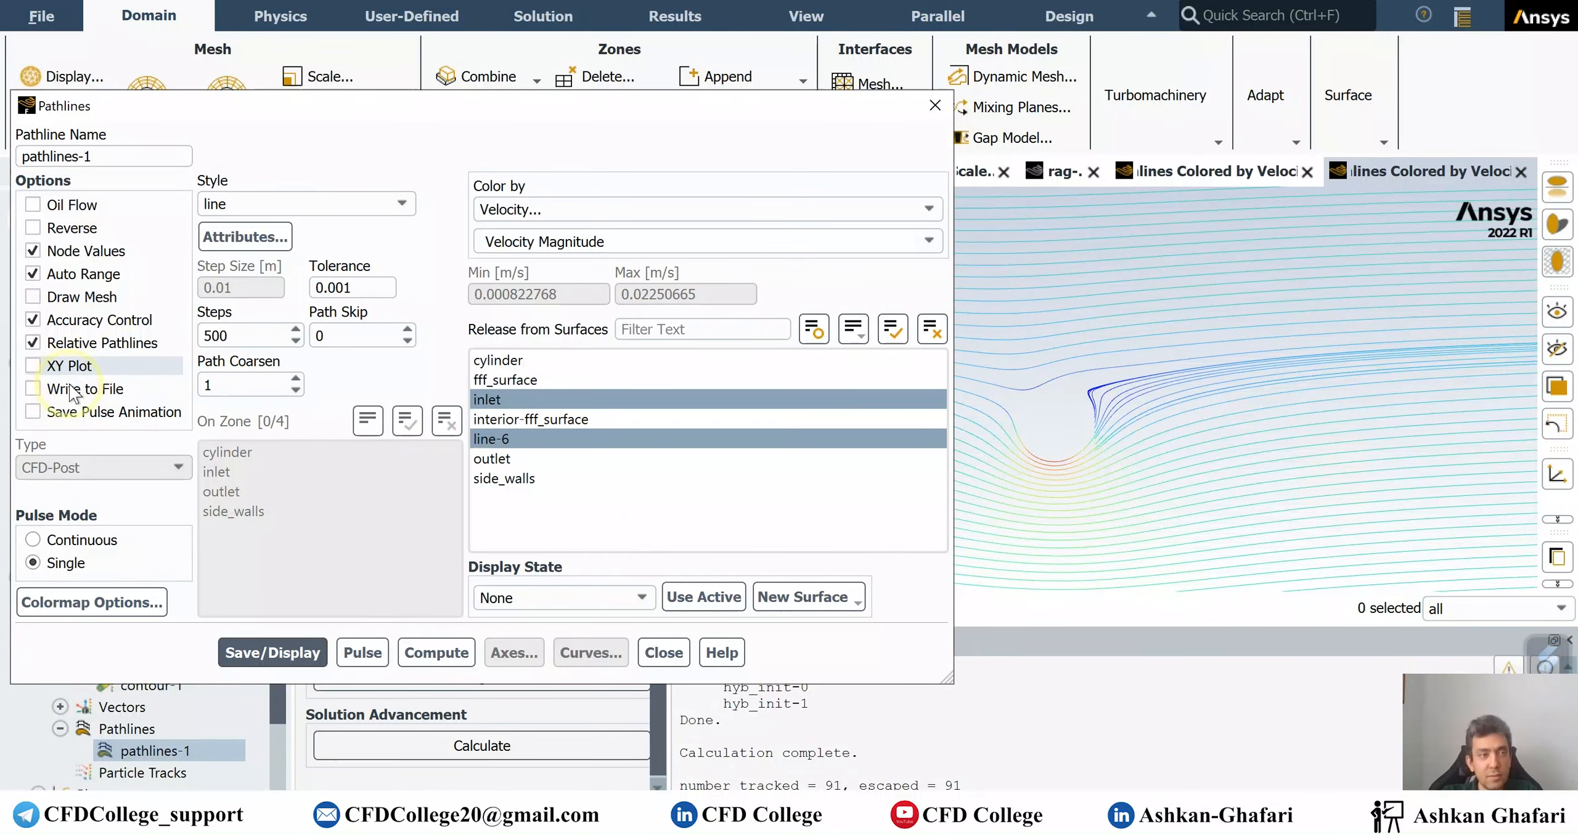
Enable mesh drawing for the pathlines with only the cylinder surface selected, and redisplay the plot.
{"action": "left_click", "coordinate": [69, 320]}
{"action": "left_click", "coordinate": [70, 320]}
{"action": "left_click", "coordinate": [70, 297]}
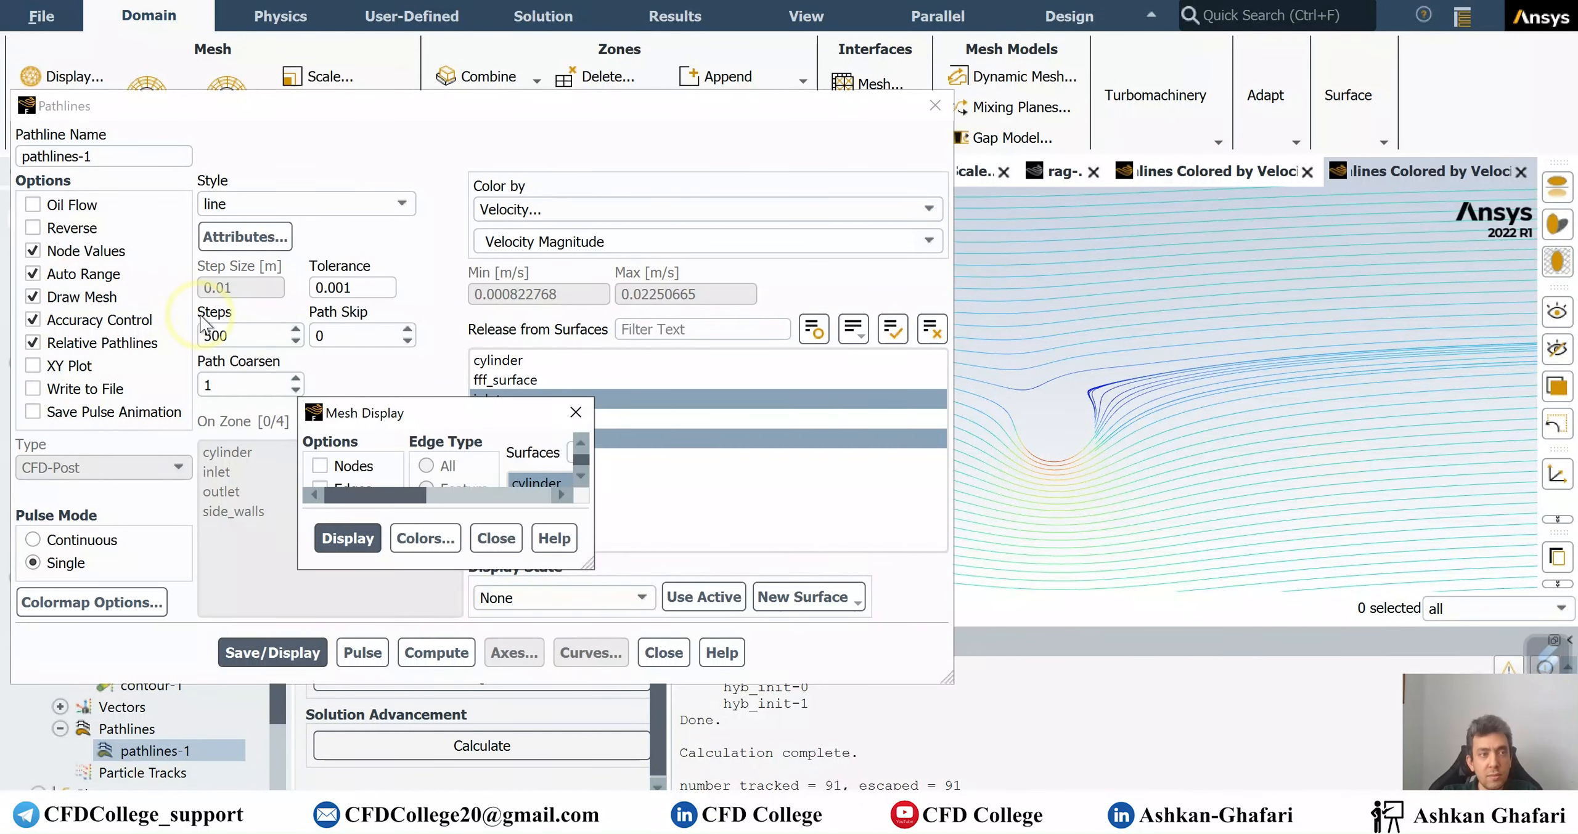
{"action": "left_click", "coordinate": [345, 512]}
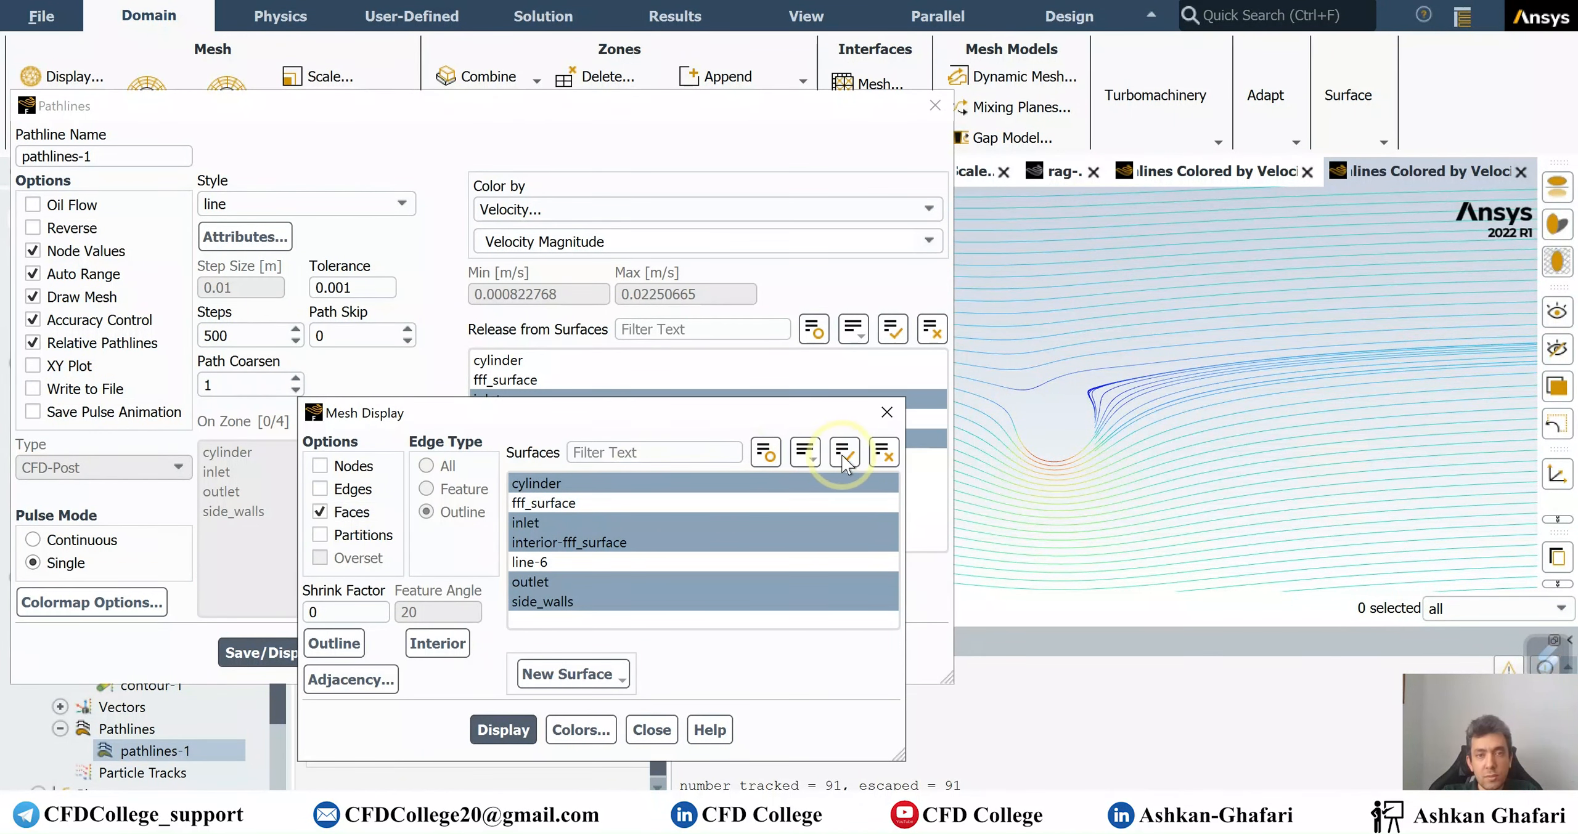
{"action": "left_click", "coordinate": [883, 453]}
{"action": "left_click", "coordinate": [640, 482]}
{"action": "left_click", "coordinate": [501, 732]}
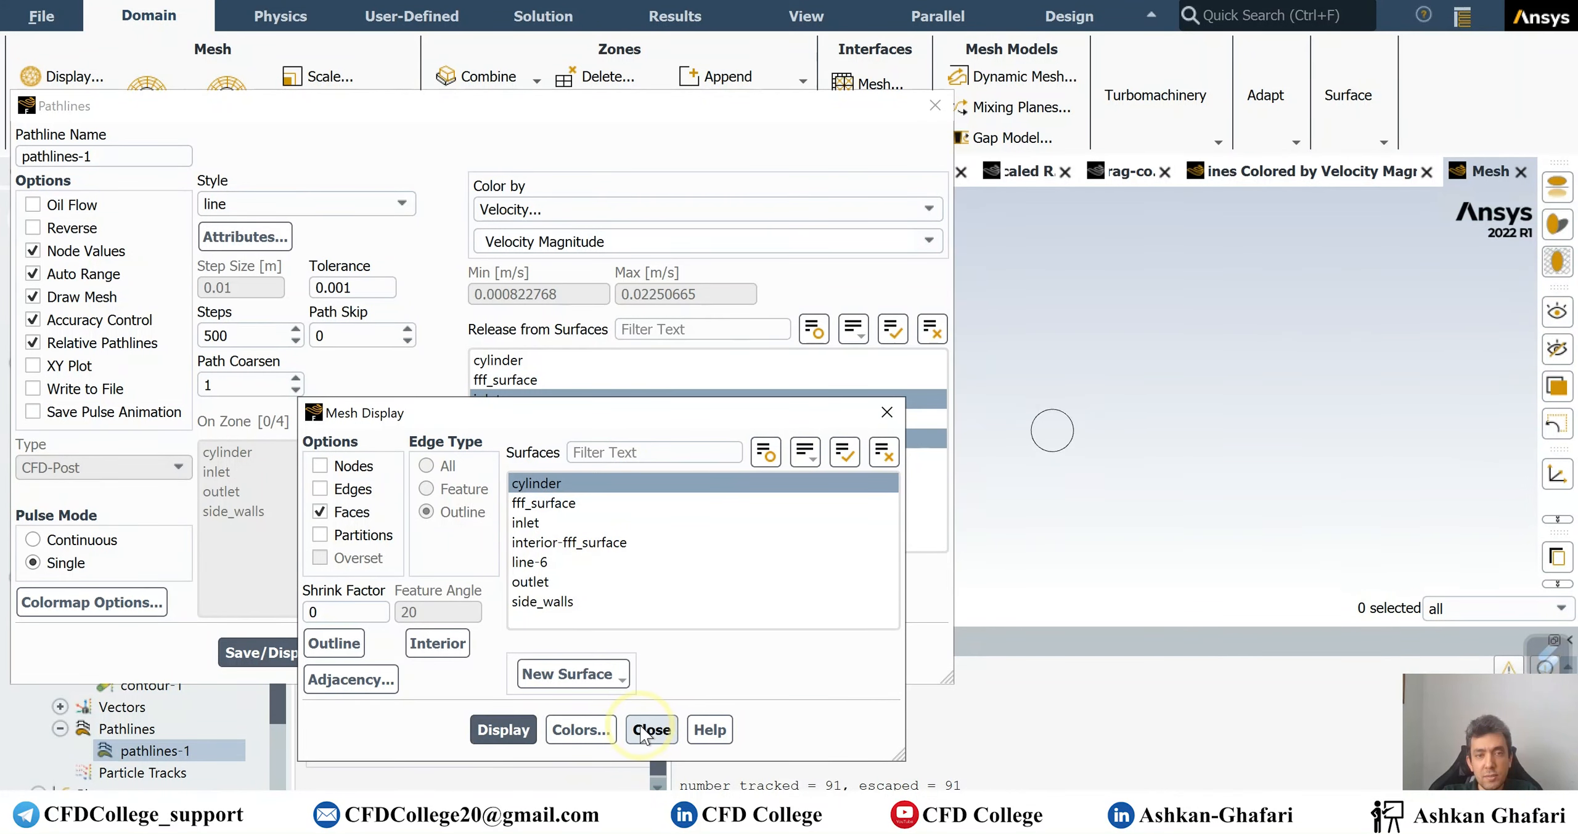
{"action": "left_click", "coordinate": [652, 729]}
{"action": "left_click", "coordinate": [325, 645]}
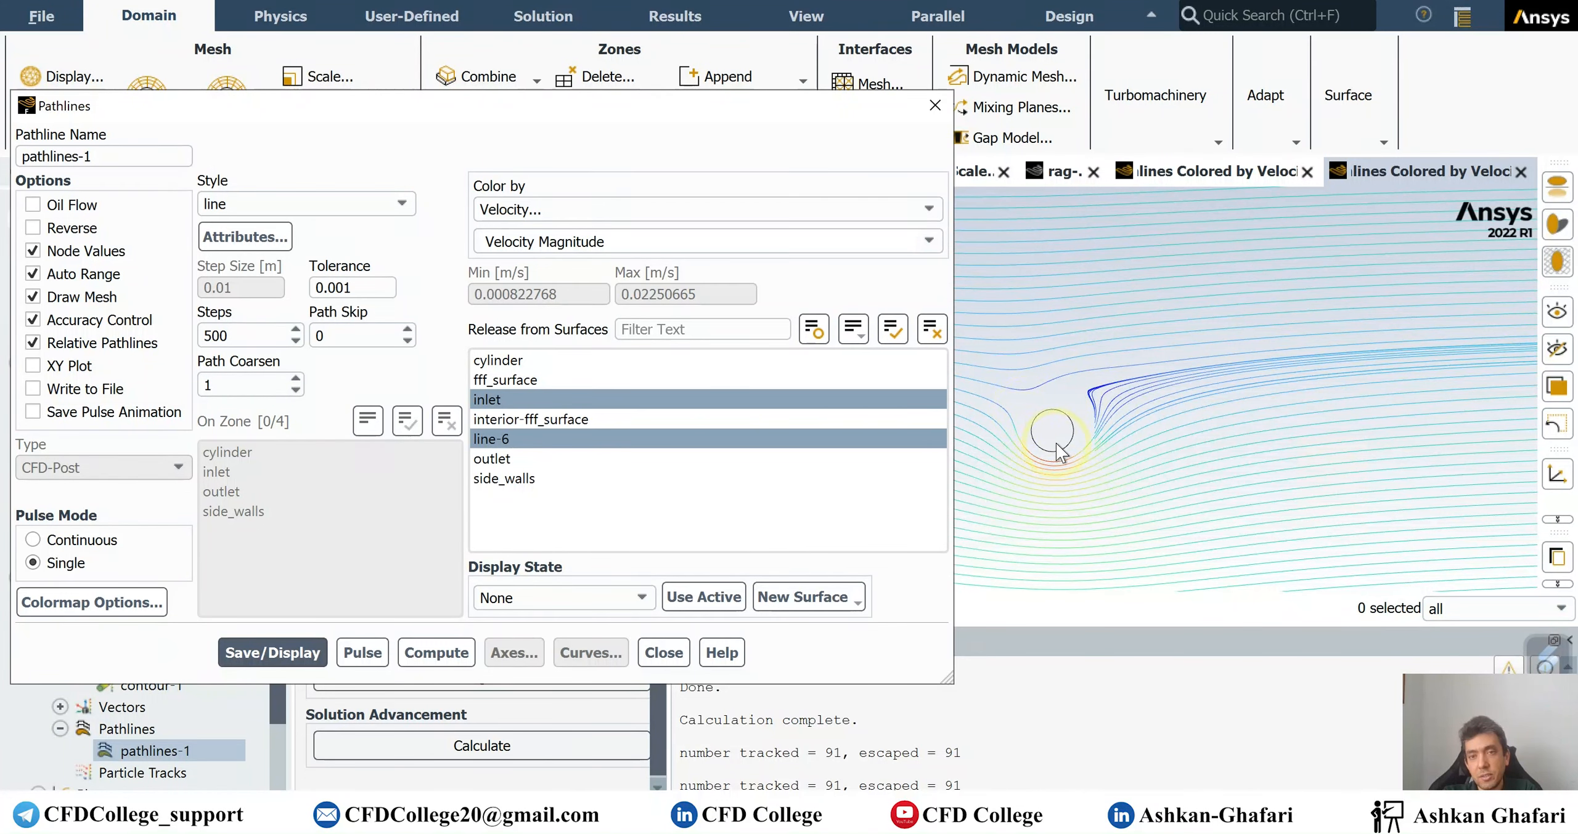
Create a line surface with end points x0 = 0, y0 = -0.025 m and x1 = 0, y1 = 0.03 m.
{"action": "left_click", "coordinate": [1380, 120]}
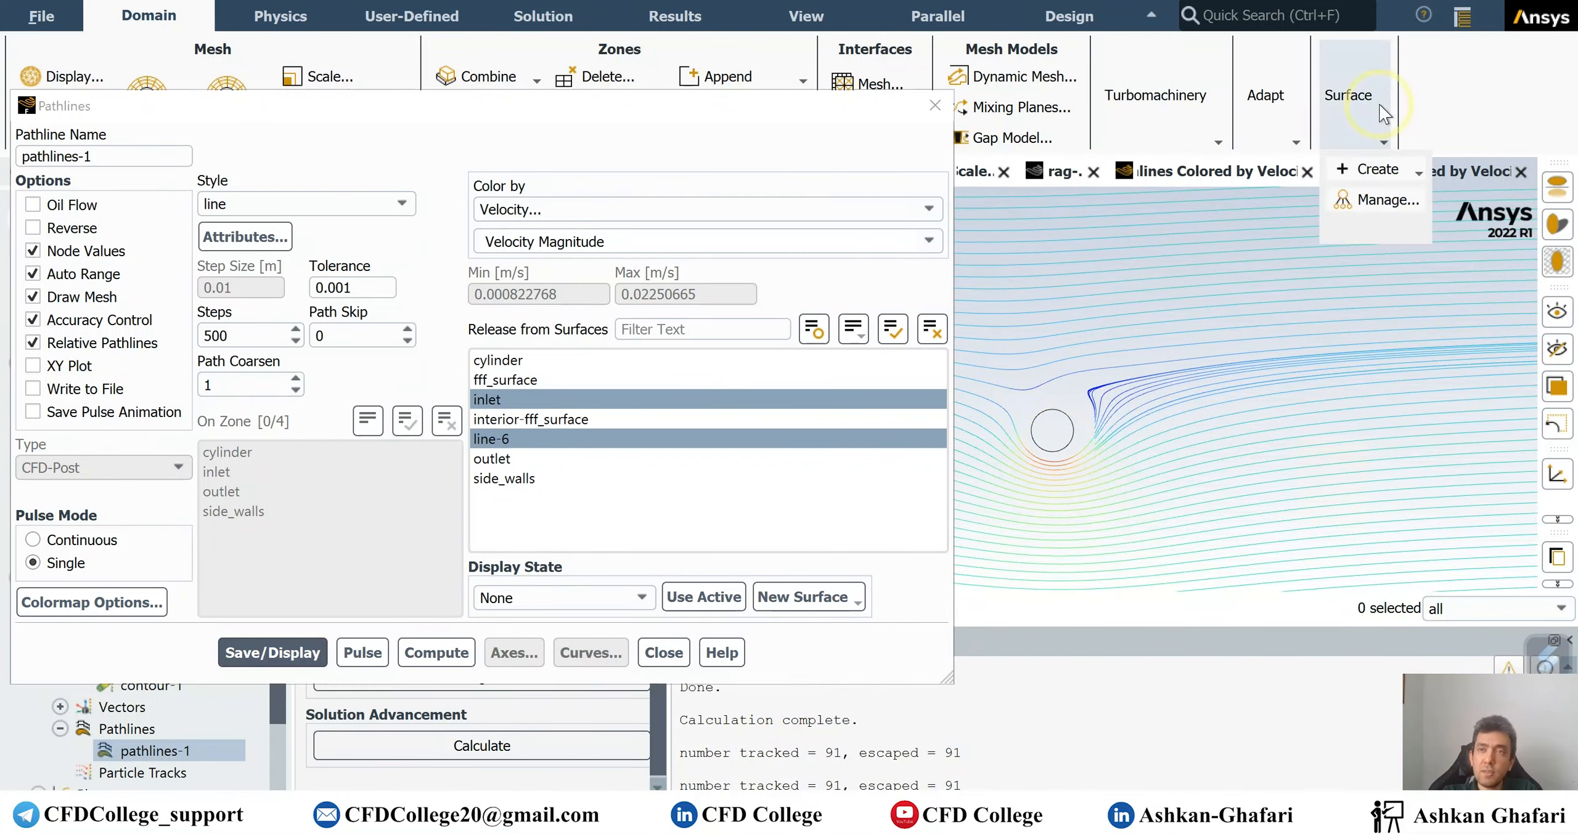
{"action": "left_click", "coordinate": [1376, 173]}
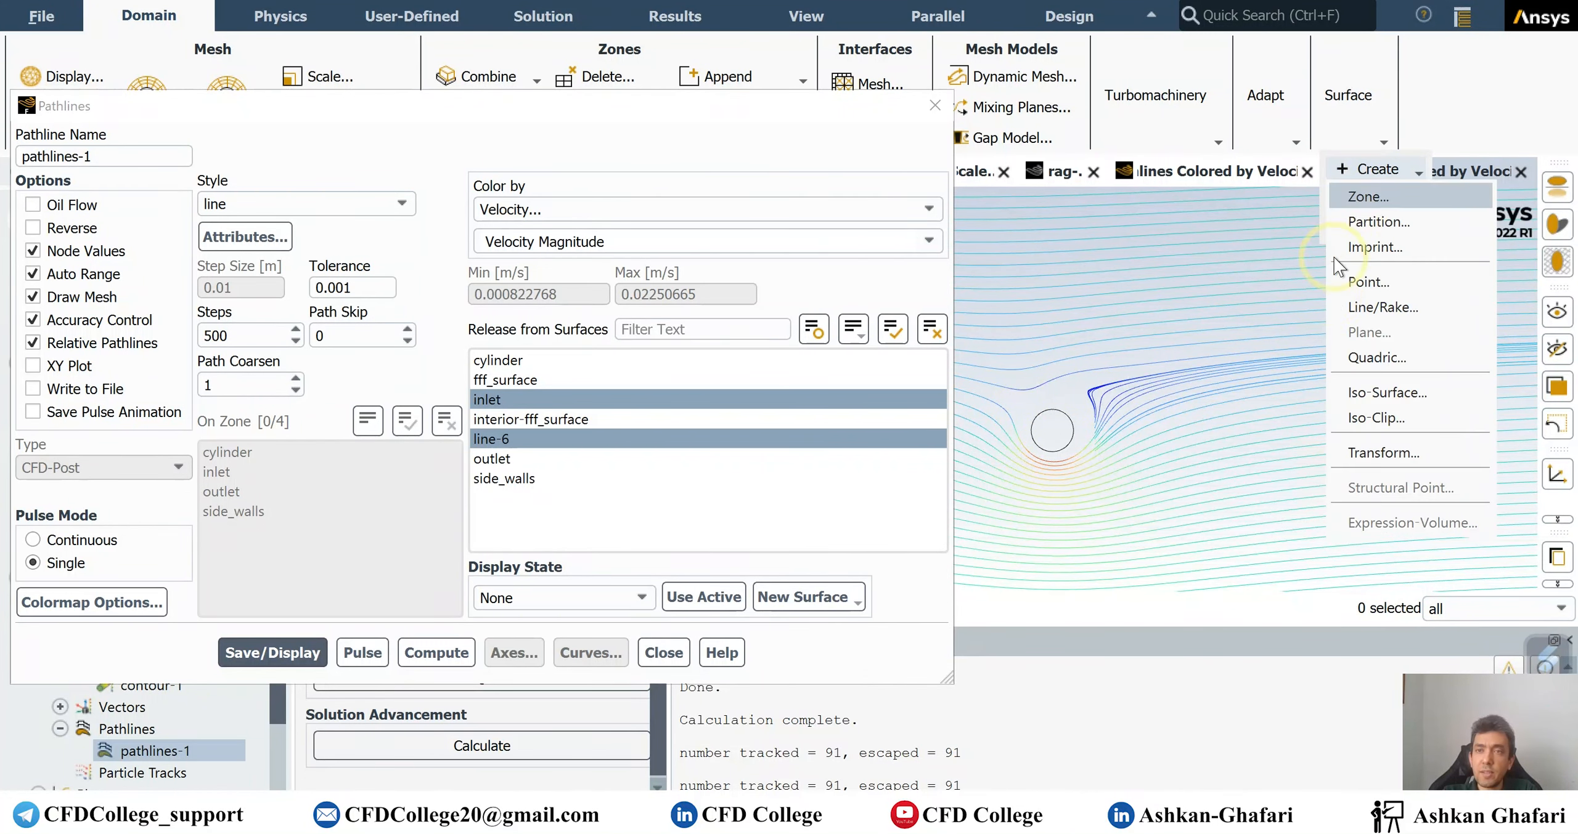
{"action": "left_click", "coordinate": [1380, 308]}
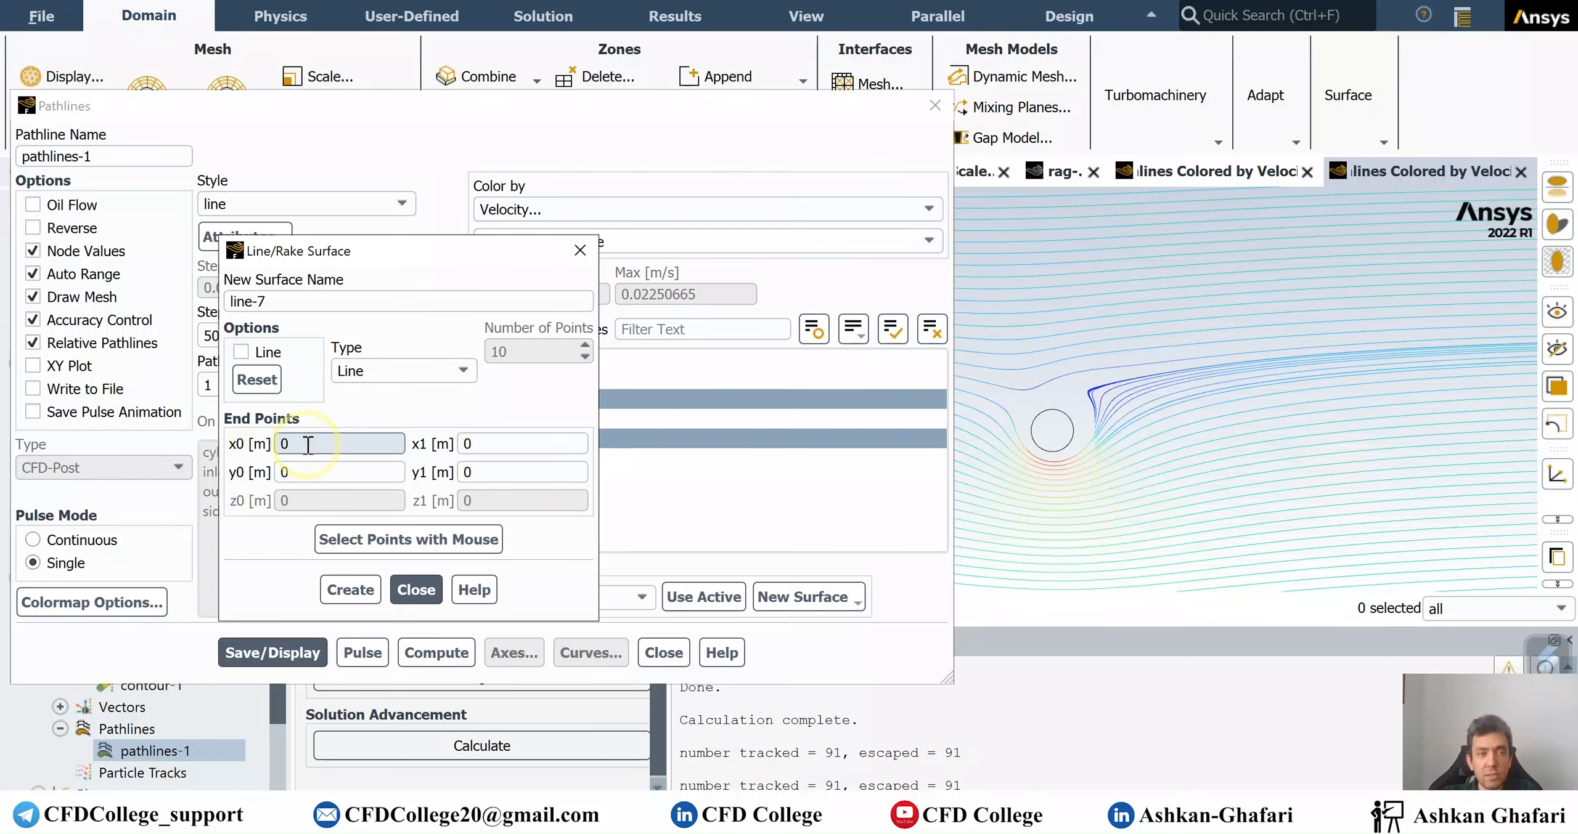
{"action": "left_click", "coordinate": [306, 445]}
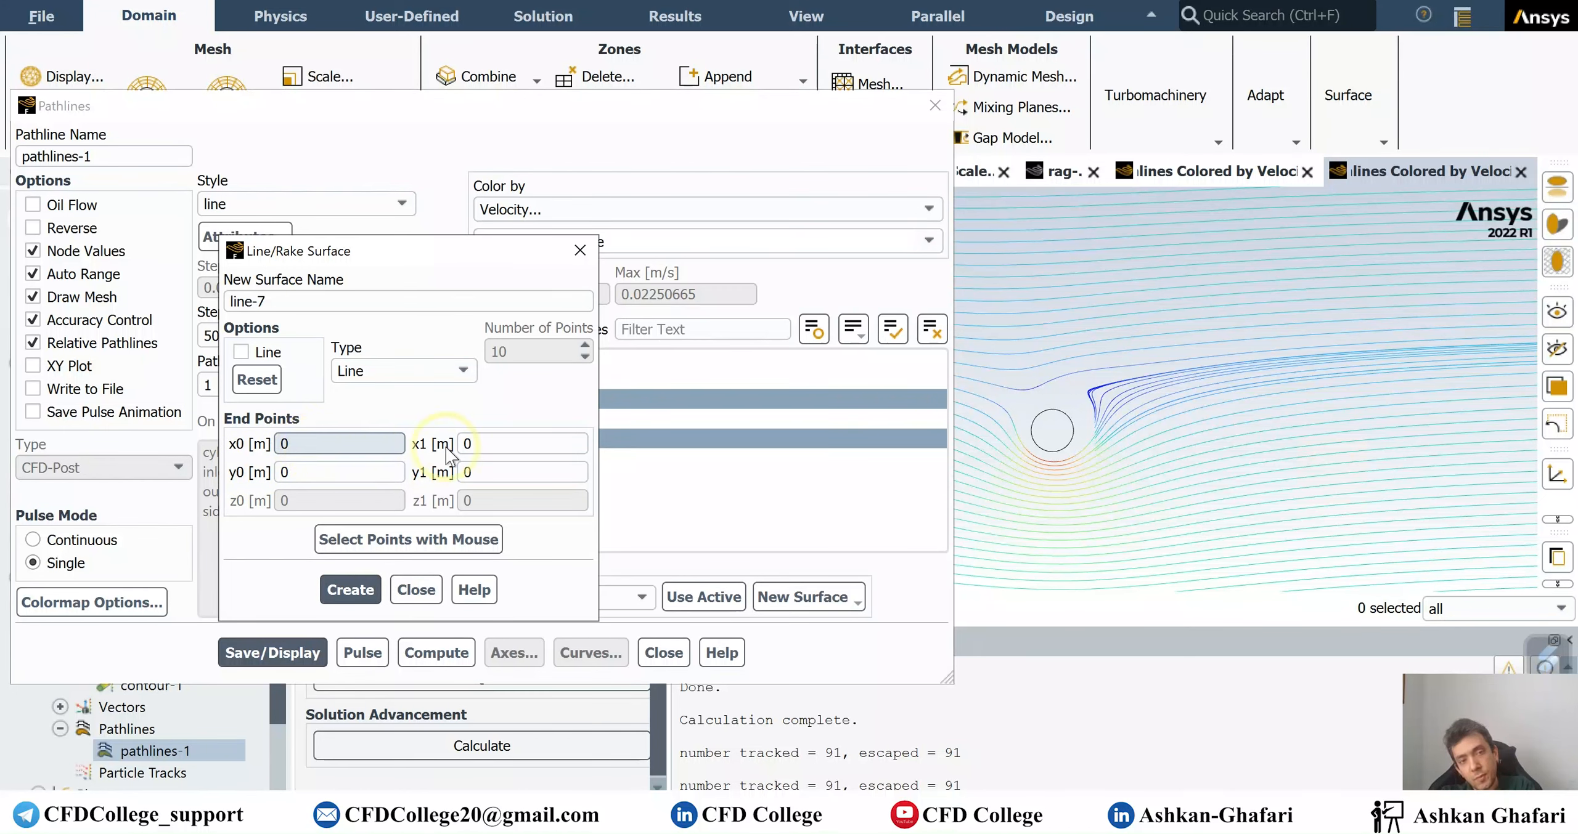
{"action": "left_click", "coordinate": [308, 475]}
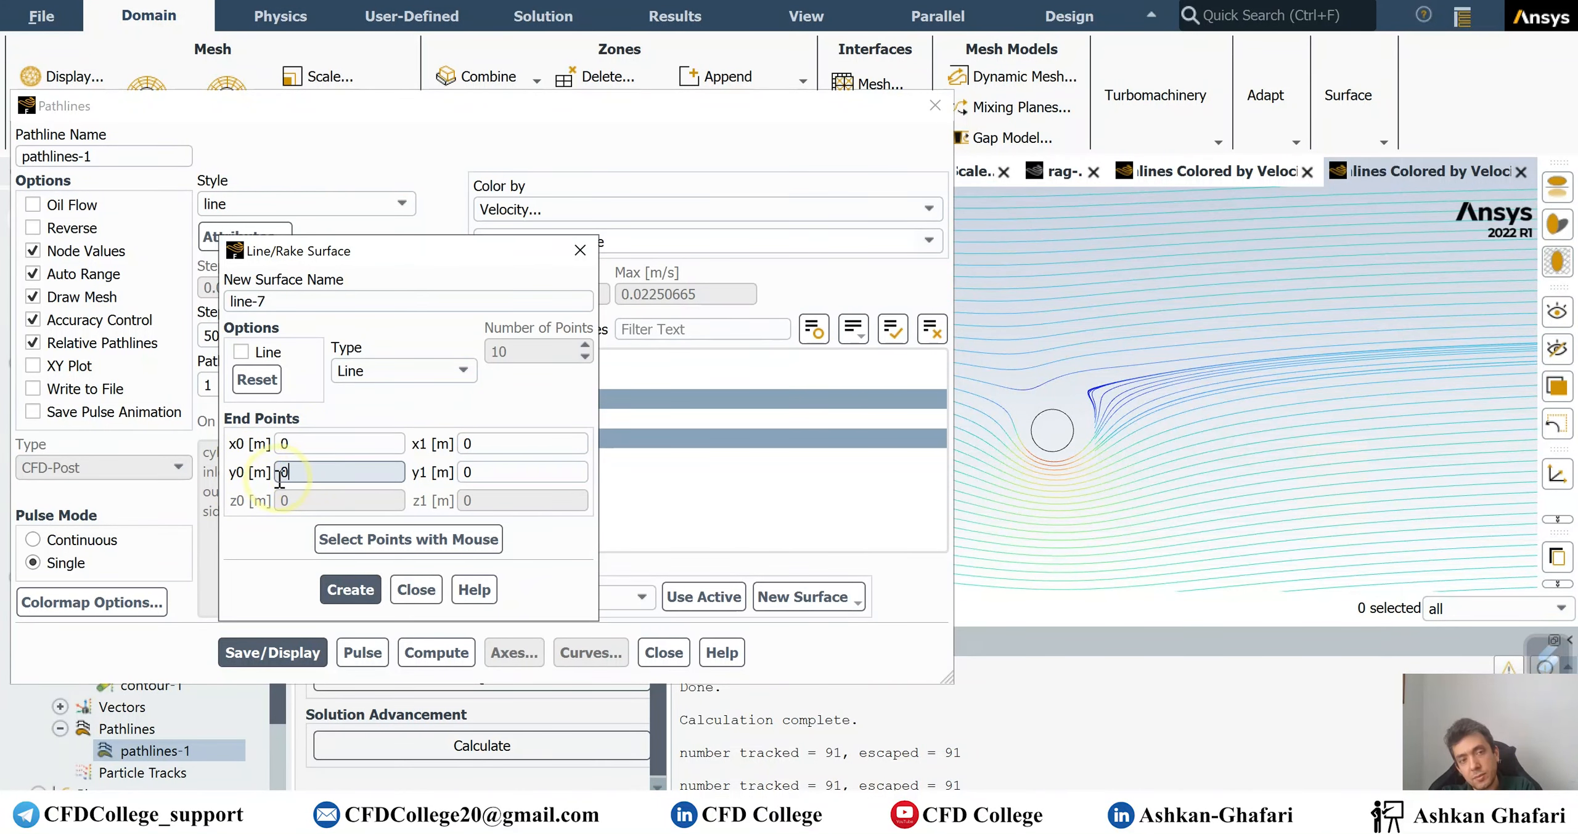
{"action": "type", "text": "-0.02"}
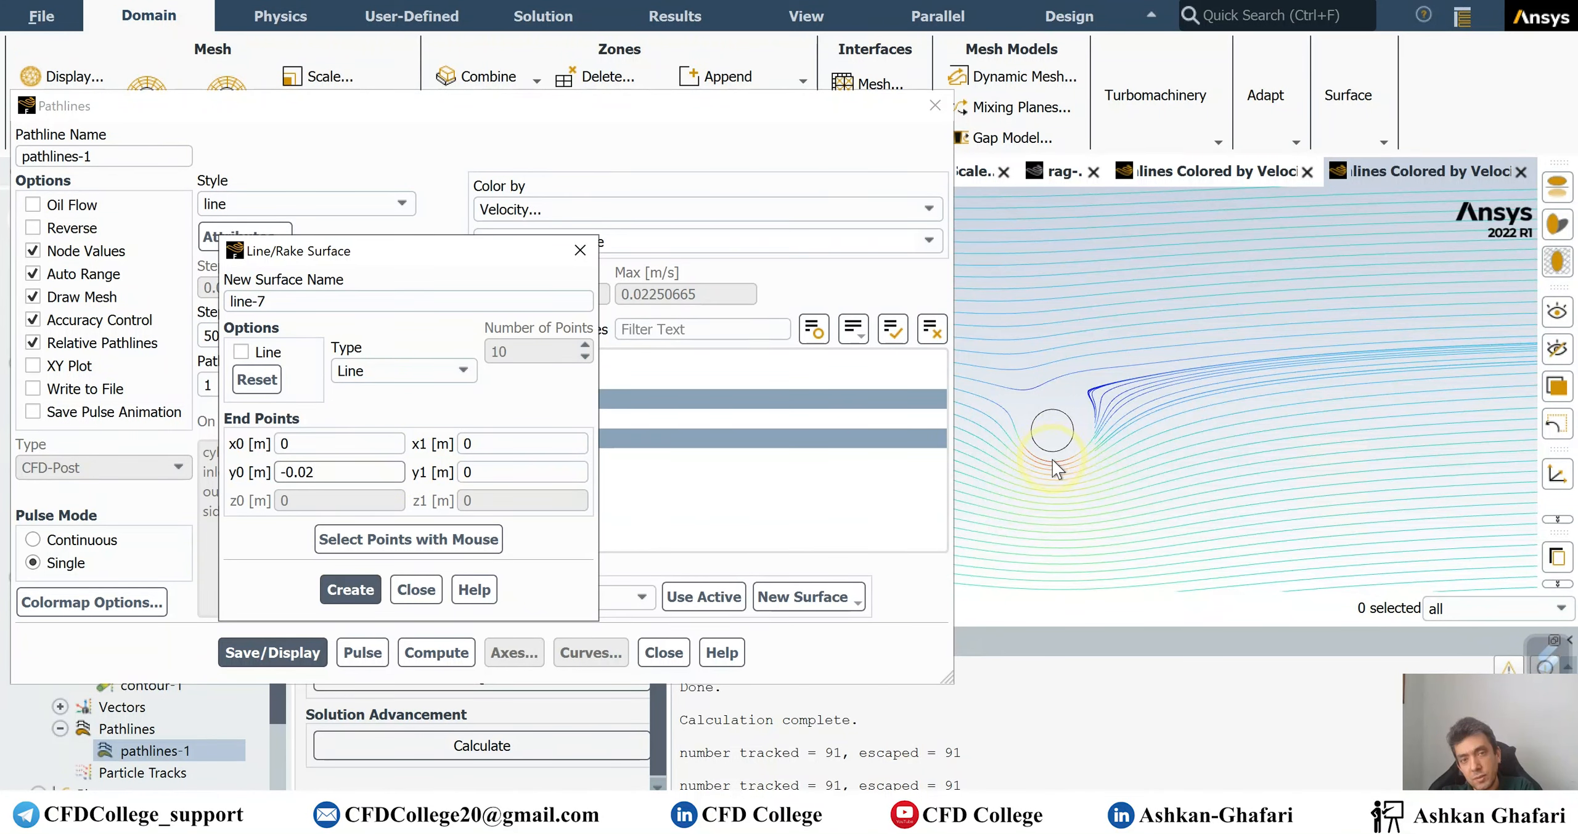
{"action": "left_click_drag", "start_coordinate": [315, 474], "coordinate": [309, 473]}
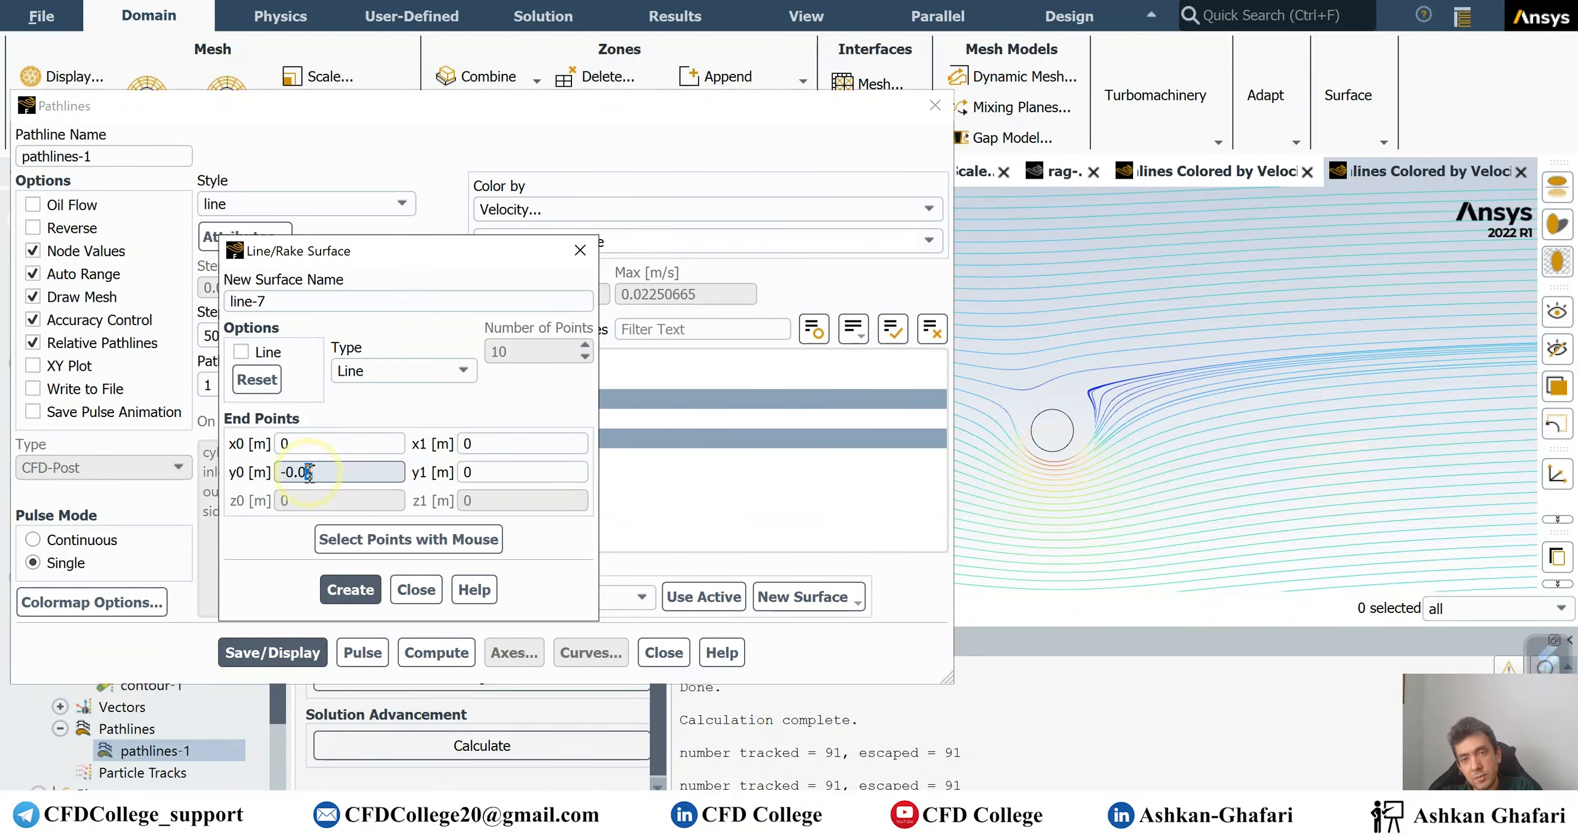
{"action": "type", "text": "5"}
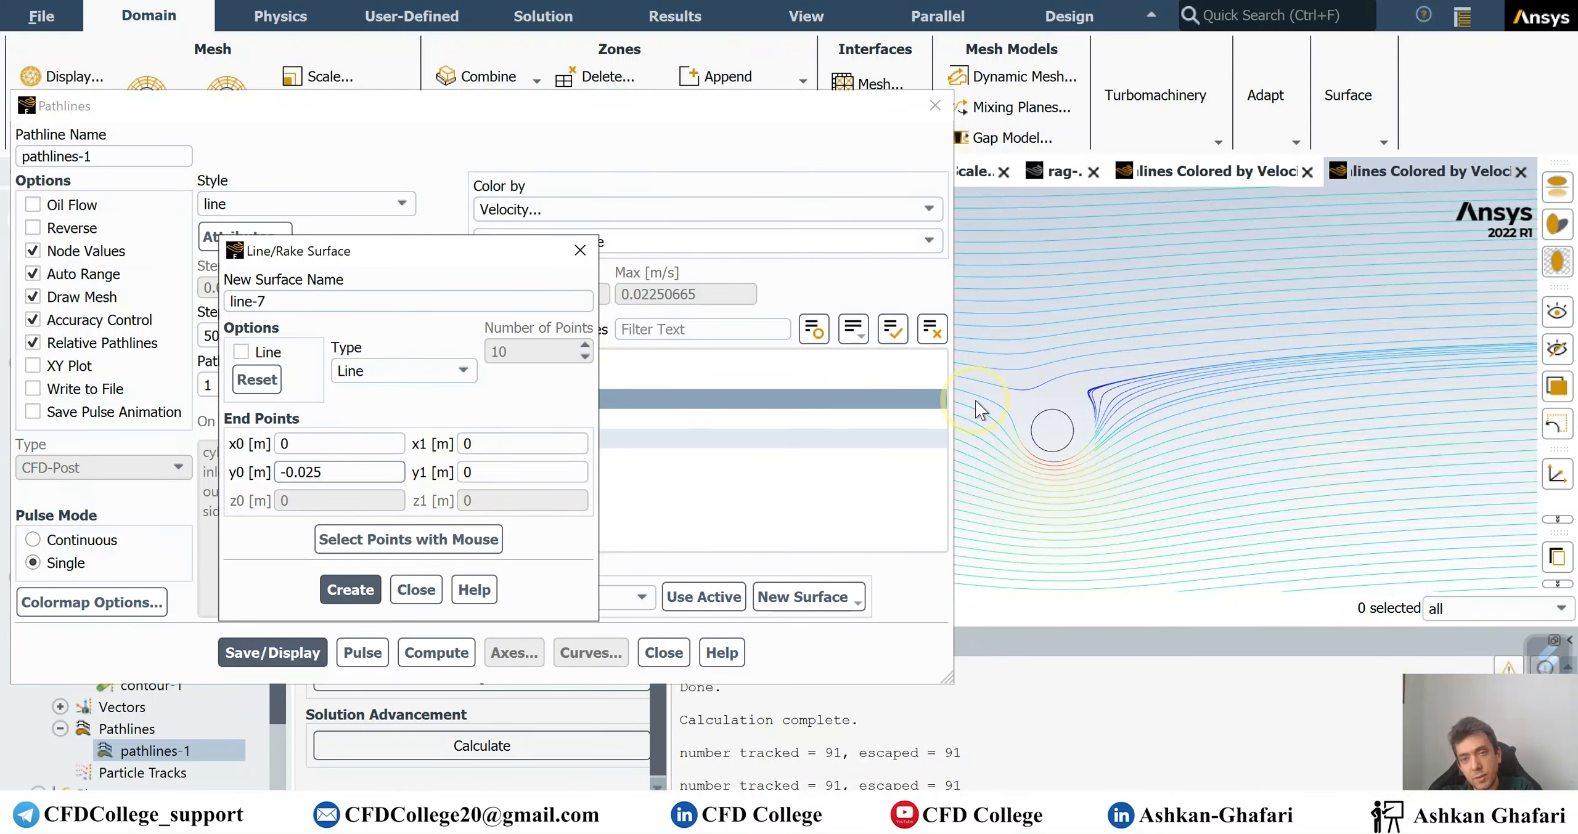
{"action": "left_click", "coordinate": [554, 473]}
{"action": "type", "text": ".03"}
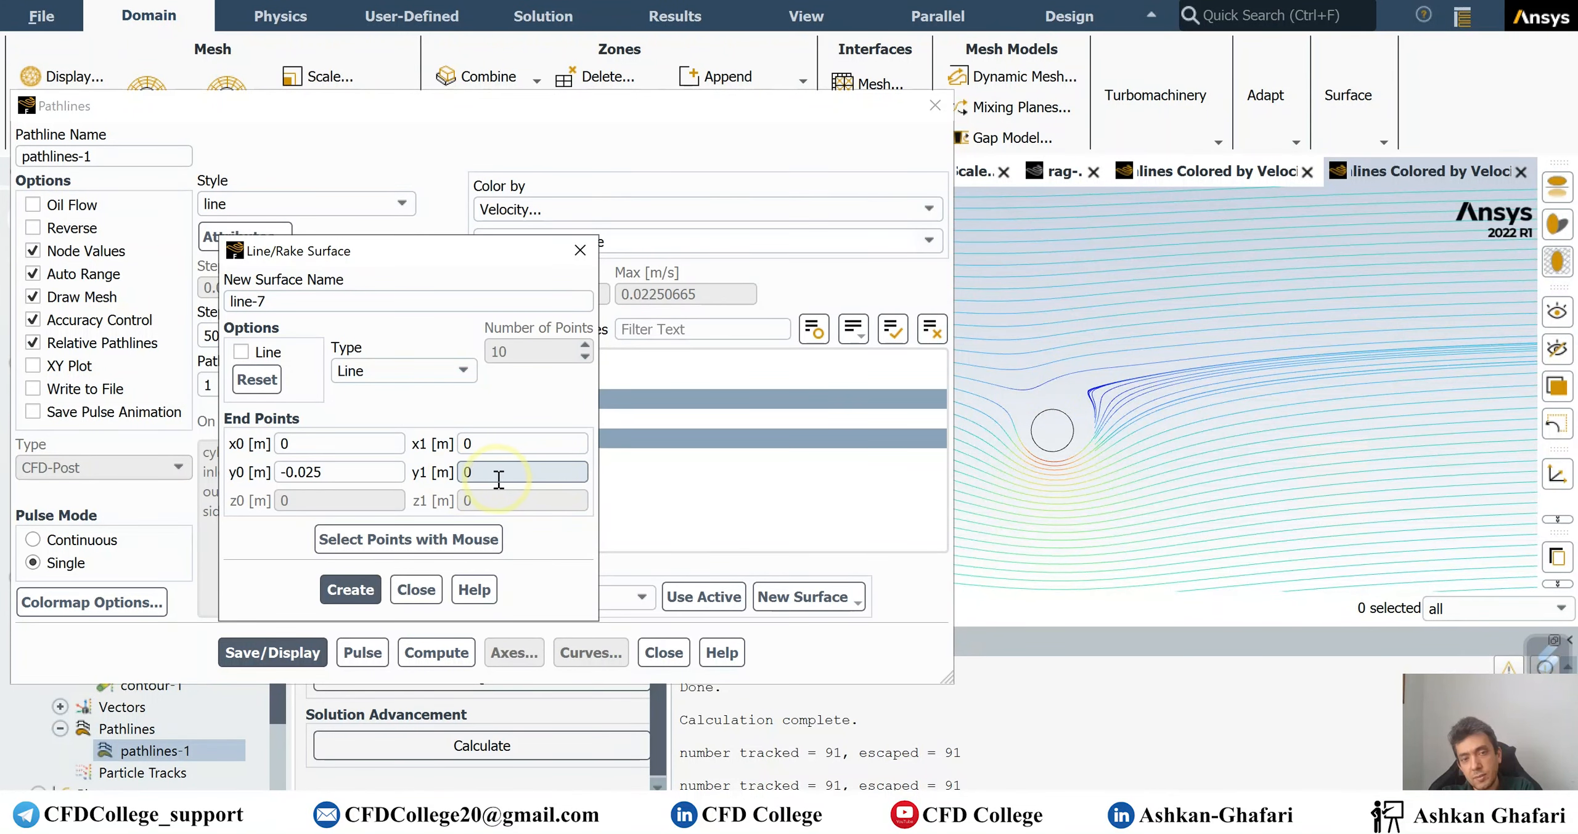
{"action": "left_click", "coordinate": [346, 590]}
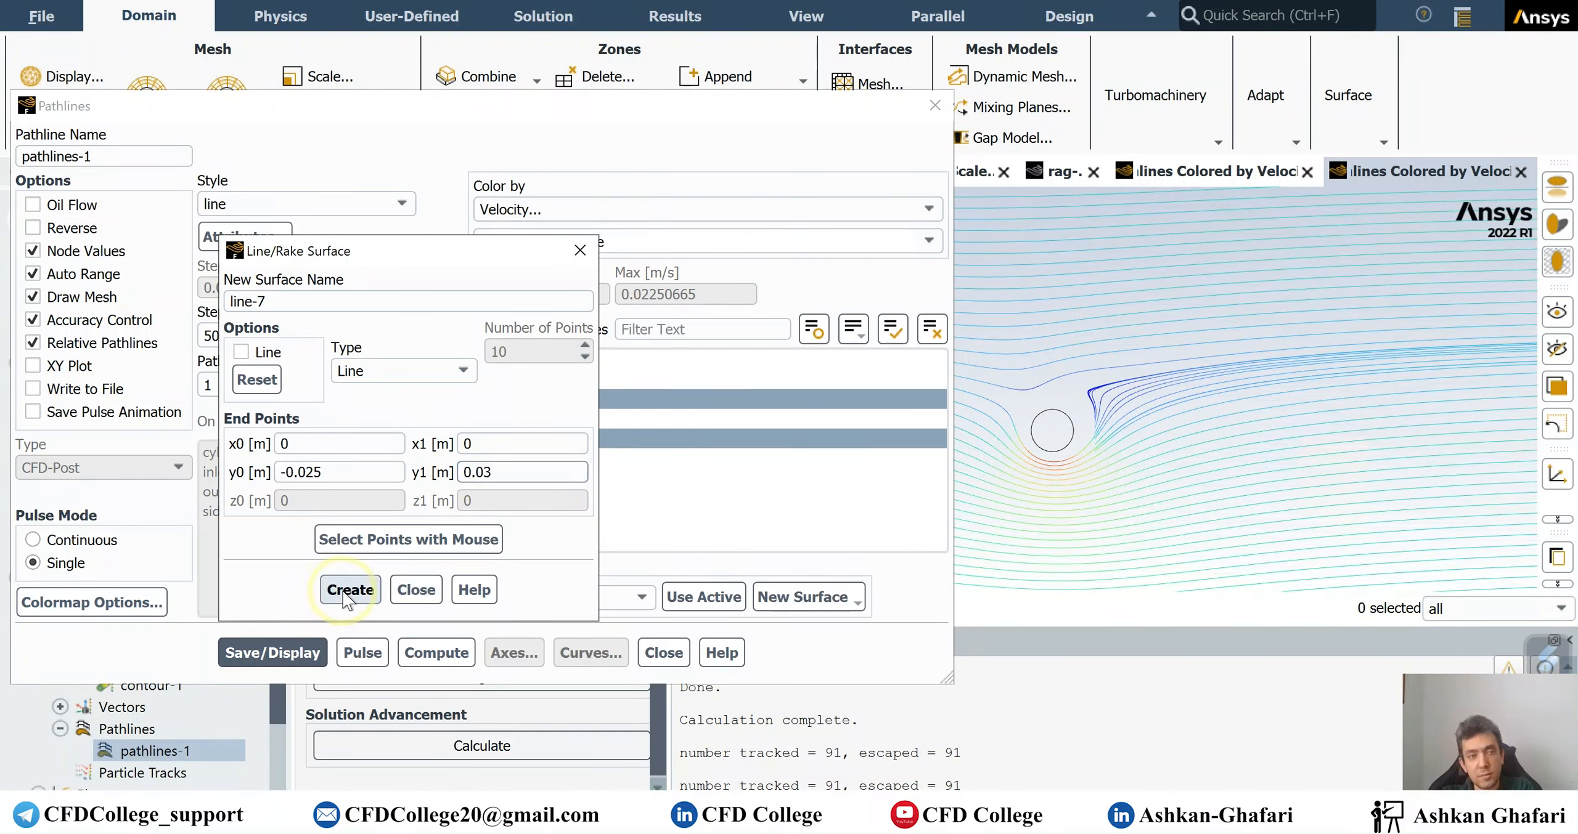
{"action": "left_click", "coordinate": [416, 590]}
Add line-7 to the surfaces releasing pathlines and redisplay the plot.
{"action": "left_click", "coordinate": [523, 463]}
{"action": "left_click", "coordinate": [315, 652]}
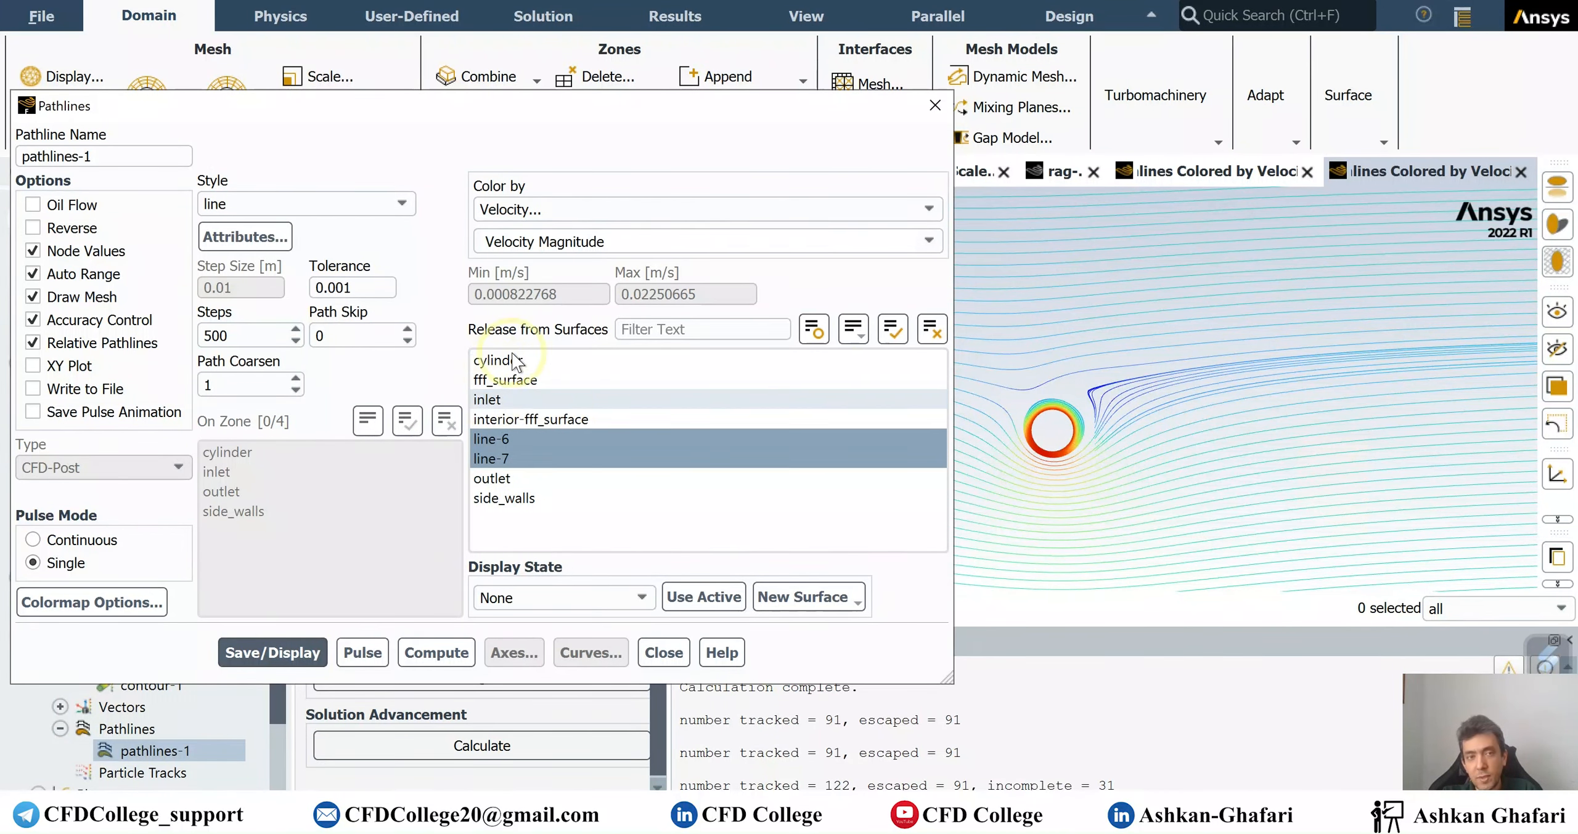
Edit the end points of the line-7 surface, setting y1 to 0.04 m, and save the surface.
{"action": "left_click_drag", "start_coordinate": [341, 101], "coordinate": [473, 23]}
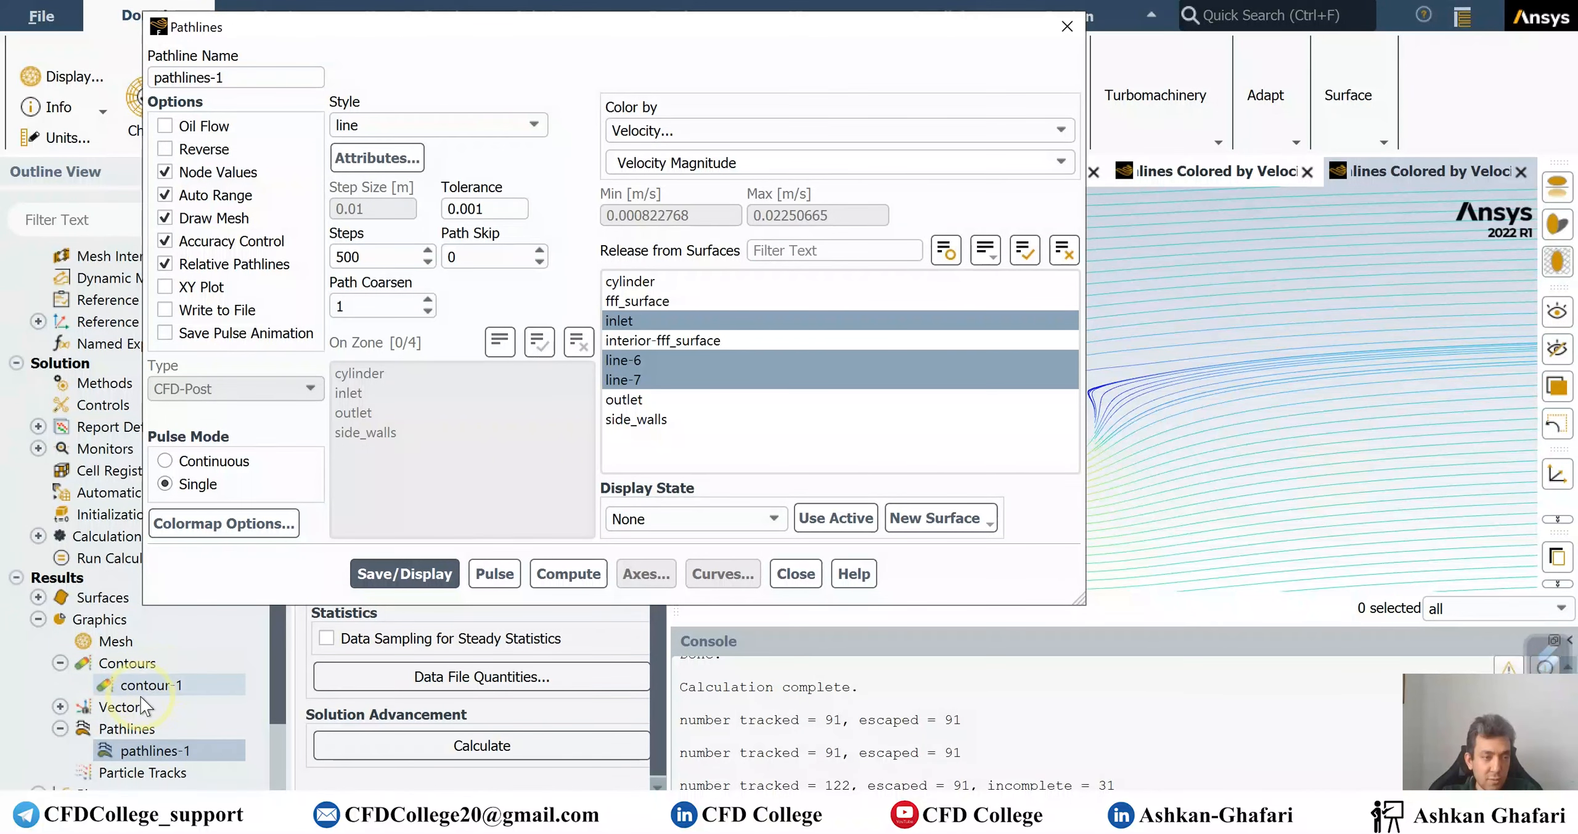
{"action": "left_click", "coordinate": [38, 599]}
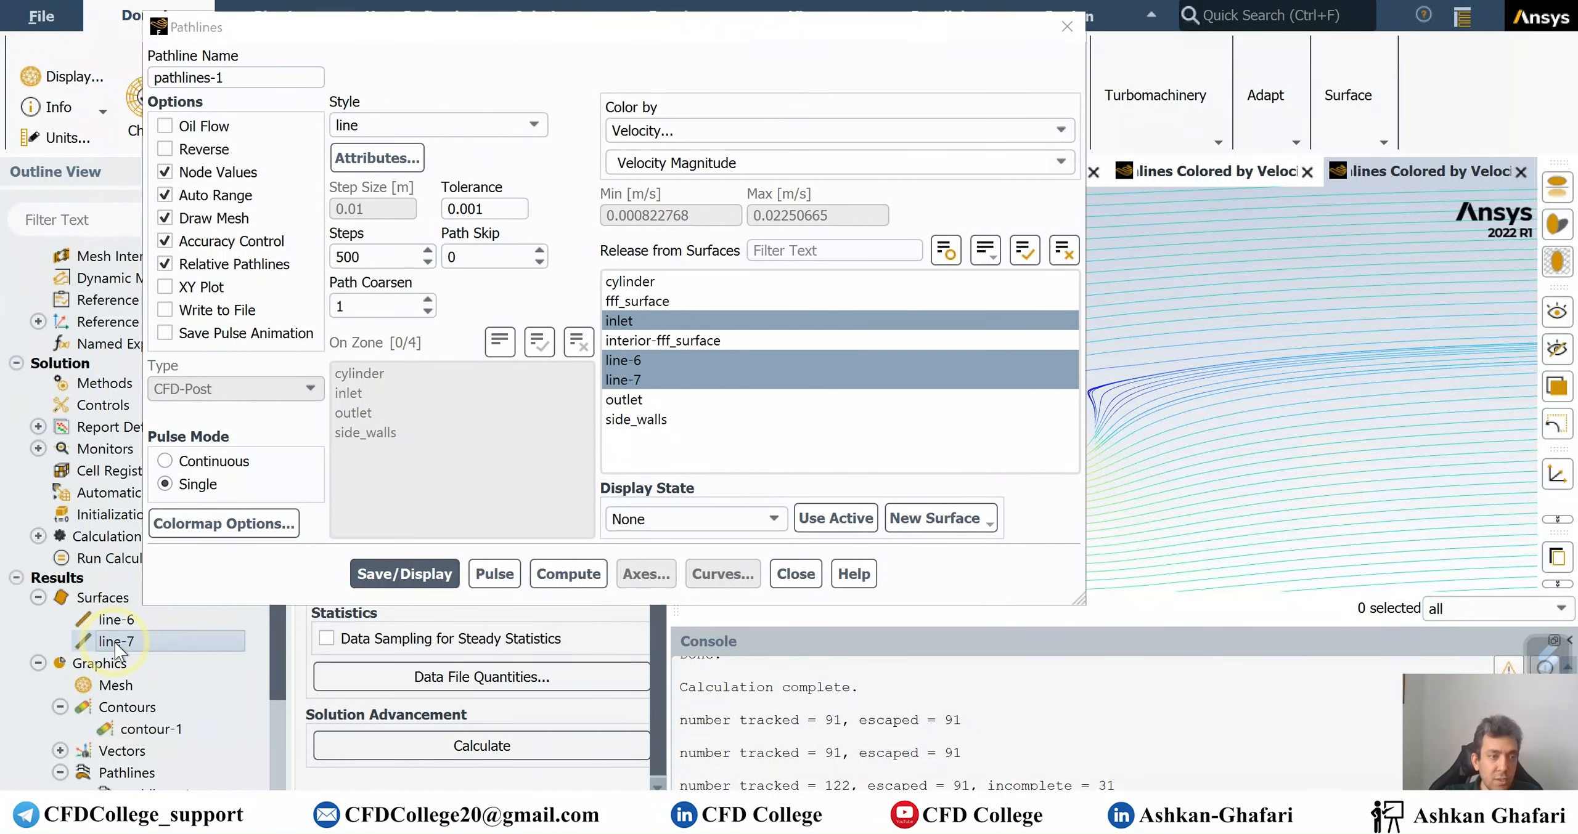
{"action": "double_click", "coordinate": [114, 643]}
{"action": "left_click_drag", "start_coordinate": [491, 474], "coordinate": [485, 474]}
{"action": "left_click_drag", "start_coordinate": [327, 476], "coordinate": [305, 478]}
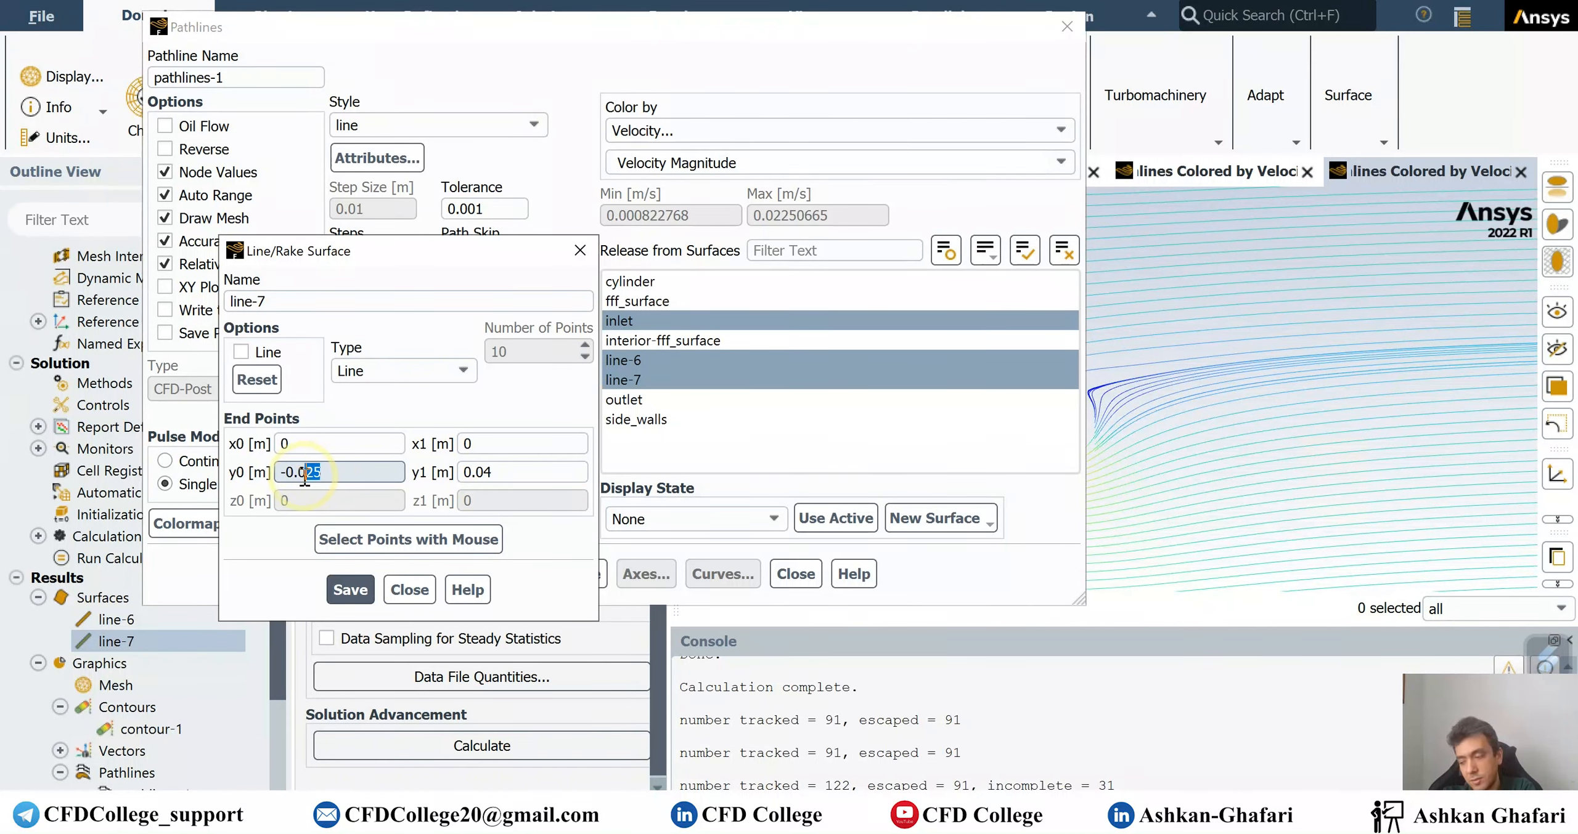
{"action": "left_click", "coordinate": [351, 589]}
{"action": "left_click", "coordinate": [408, 590]}
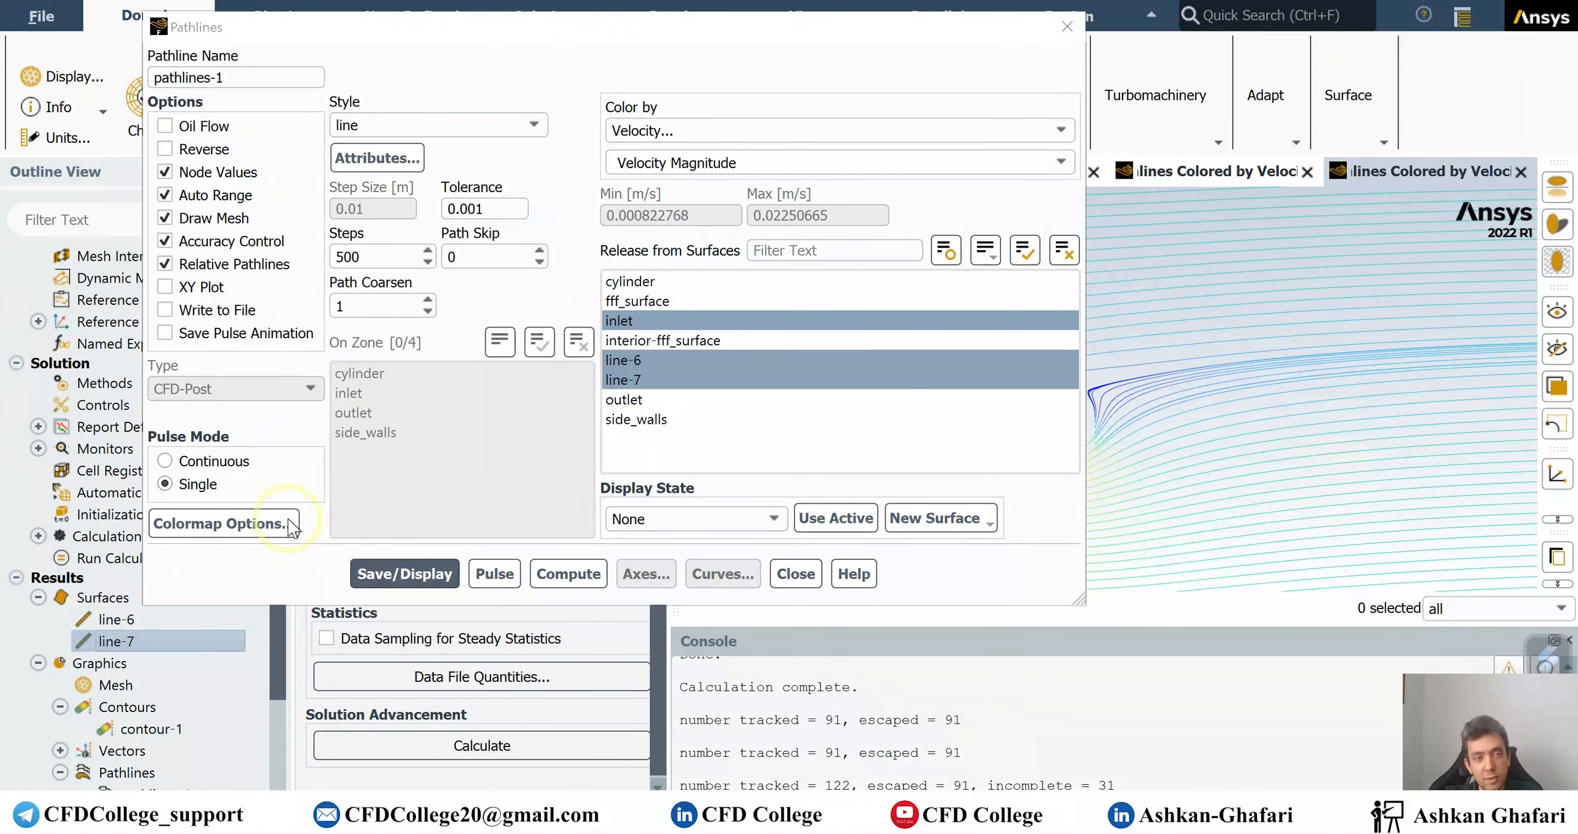
Redisplay the pathlines released from the inlet, line-6 and the edited line-7, and examine the flow close to the cylinder.
{"action": "left_click_drag", "start_coordinate": [693, 27], "coordinate": [554, 68]}
{"action": "left_click", "coordinate": [271, 617]}
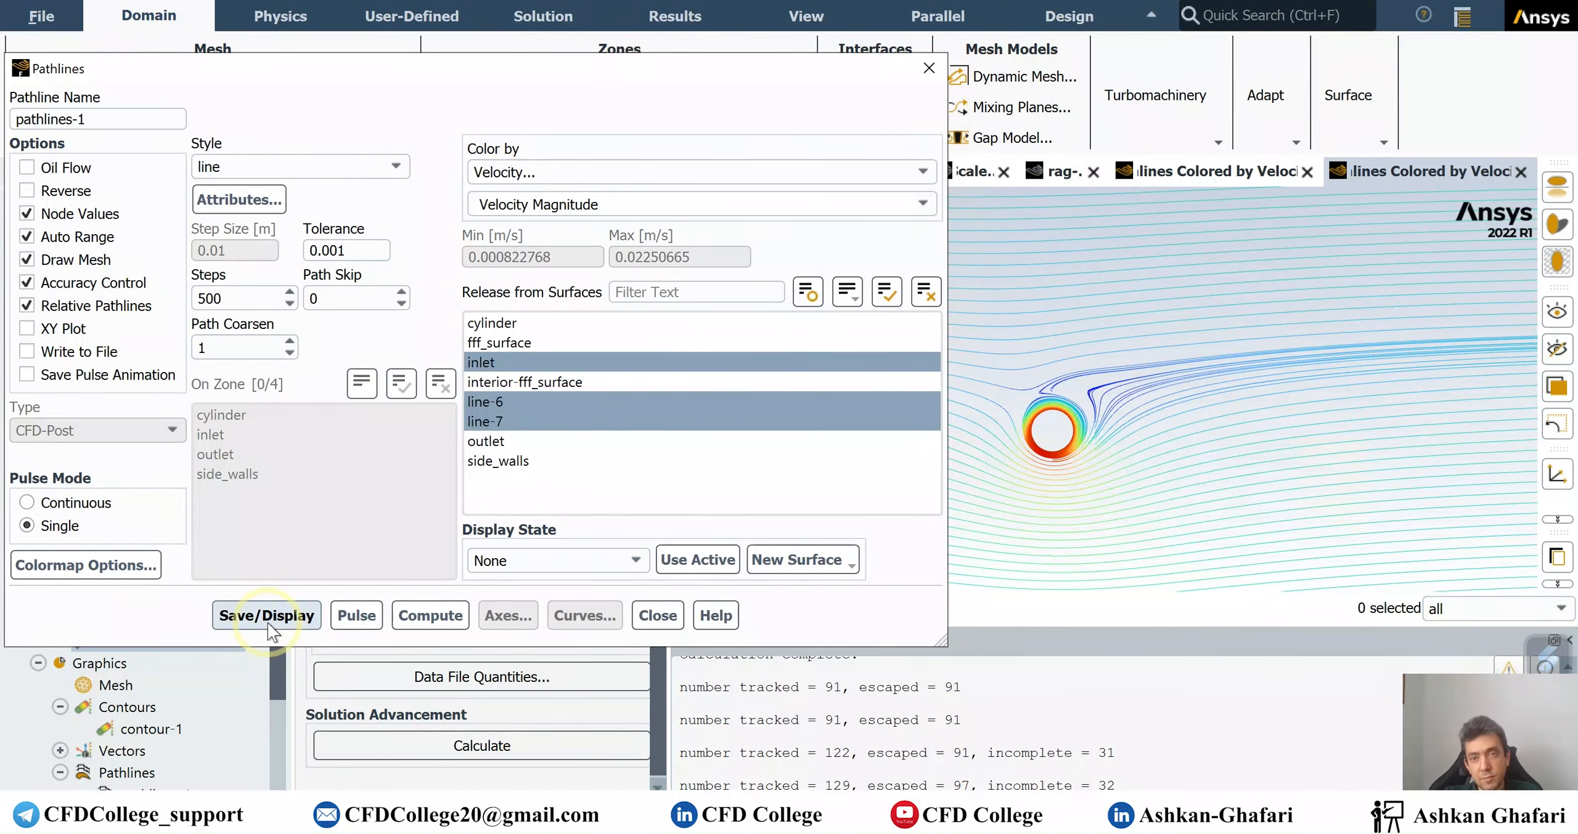
{"action": "scroll", "coordinate": [1055, 455], "scroll_direction": "up", "scroll_amount": 3}
{"action": "scroll", "coordinate": [1055, 458], "scroll_direction": "up", "scroll_amount": 3}
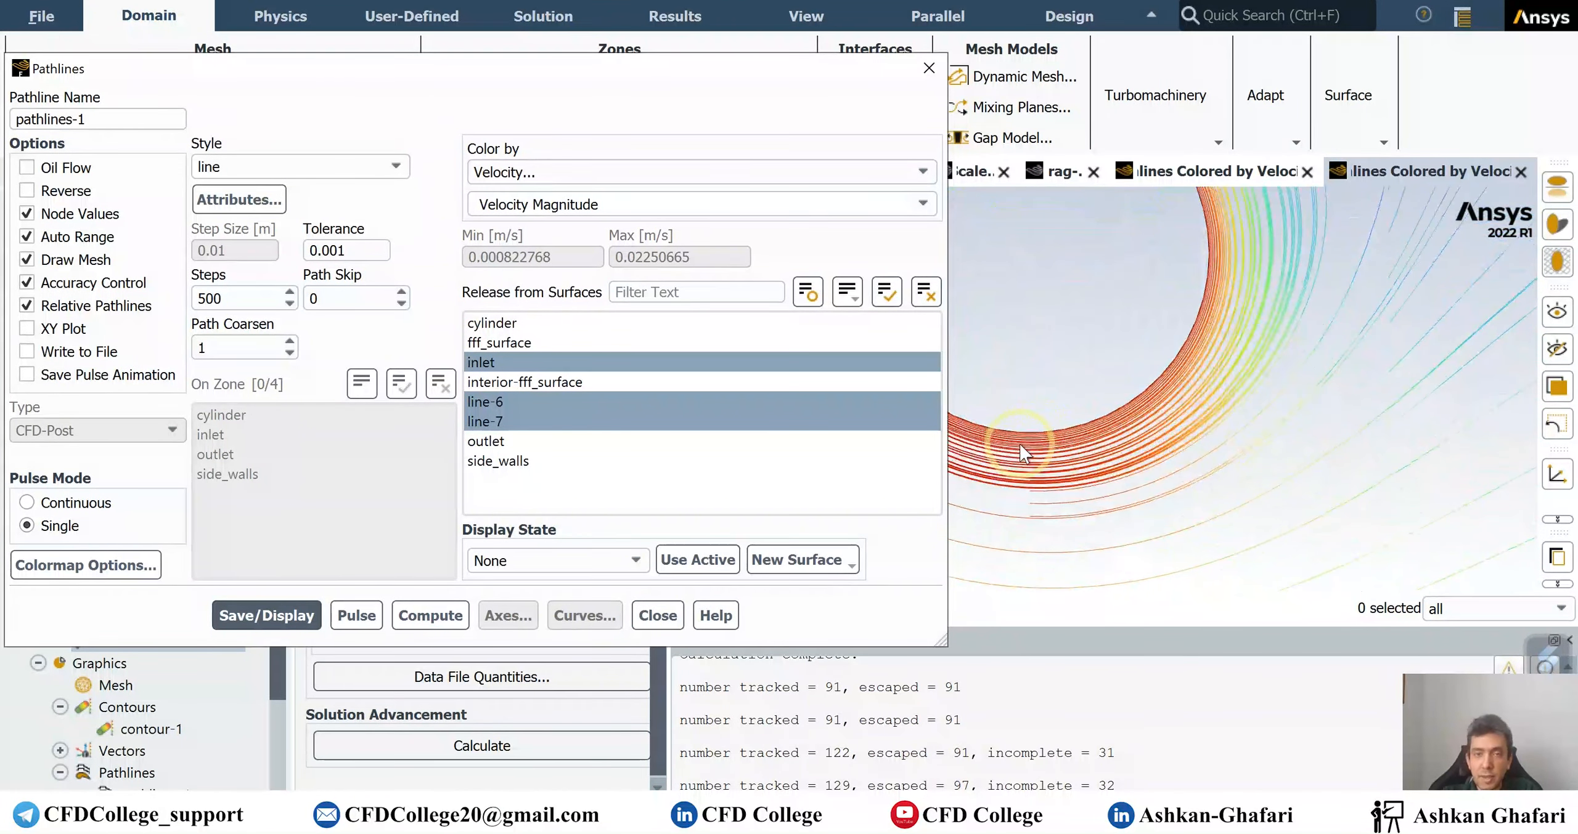
{"action": "scroll", "coordinate": [1019, 444], "scroll_direction": "down", "scroll_amount": 2}
{"action": "scroll", "coordinate": [1149, 471], "scroll_direction": "down", "scroll_amount": 3}
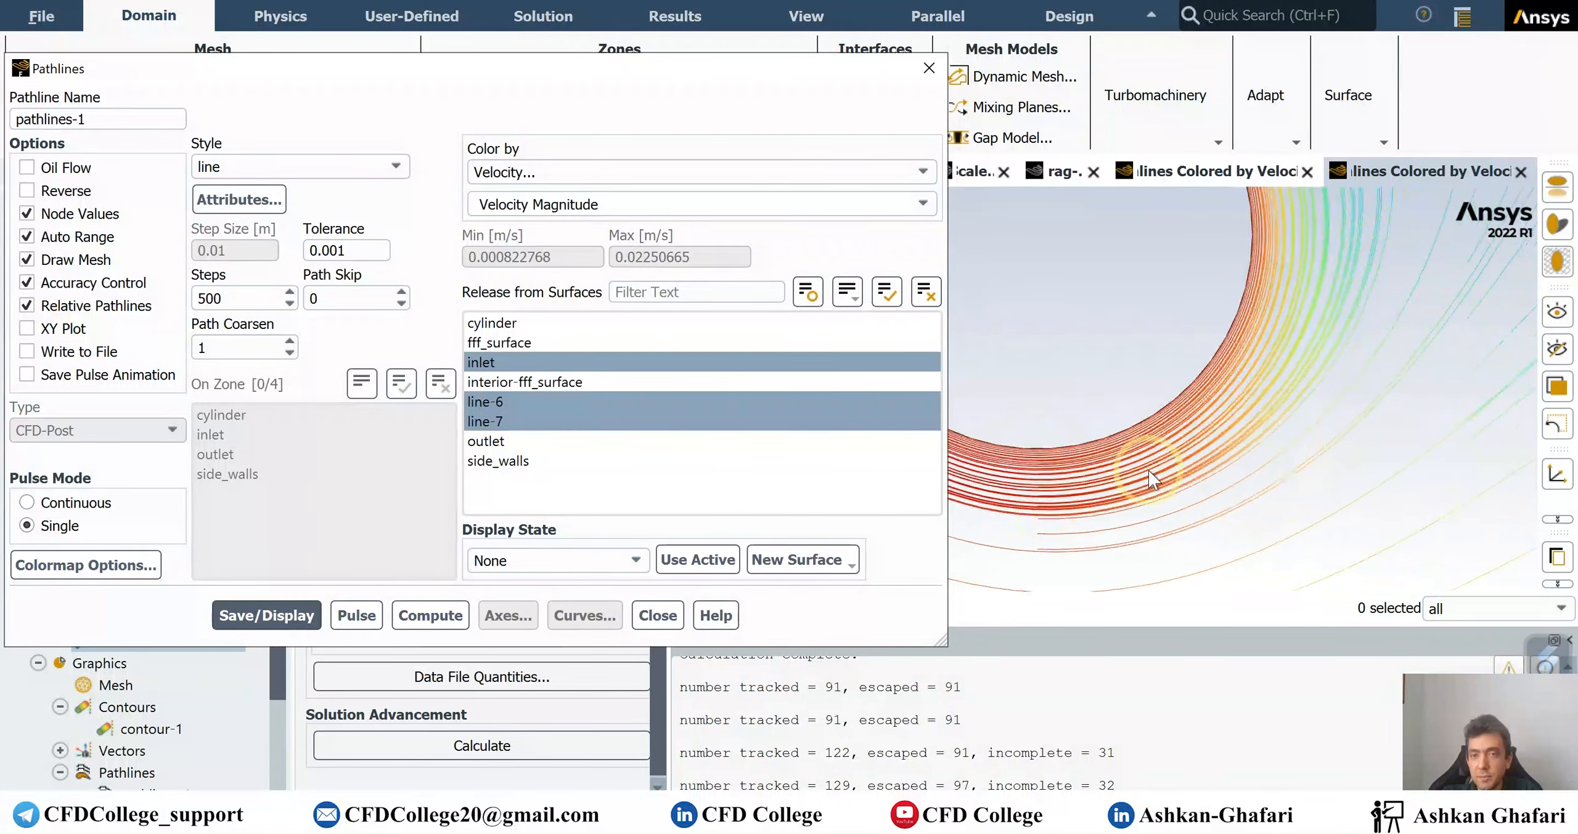
{"action": "scroll", "coordinate": [1192, 458], "scroll_direction": "down", "scroll_amount": 2}
{"action": "scroll", "coordinate": [1126, 364], "scroll_direction": "up", "scroll_amount": 3}
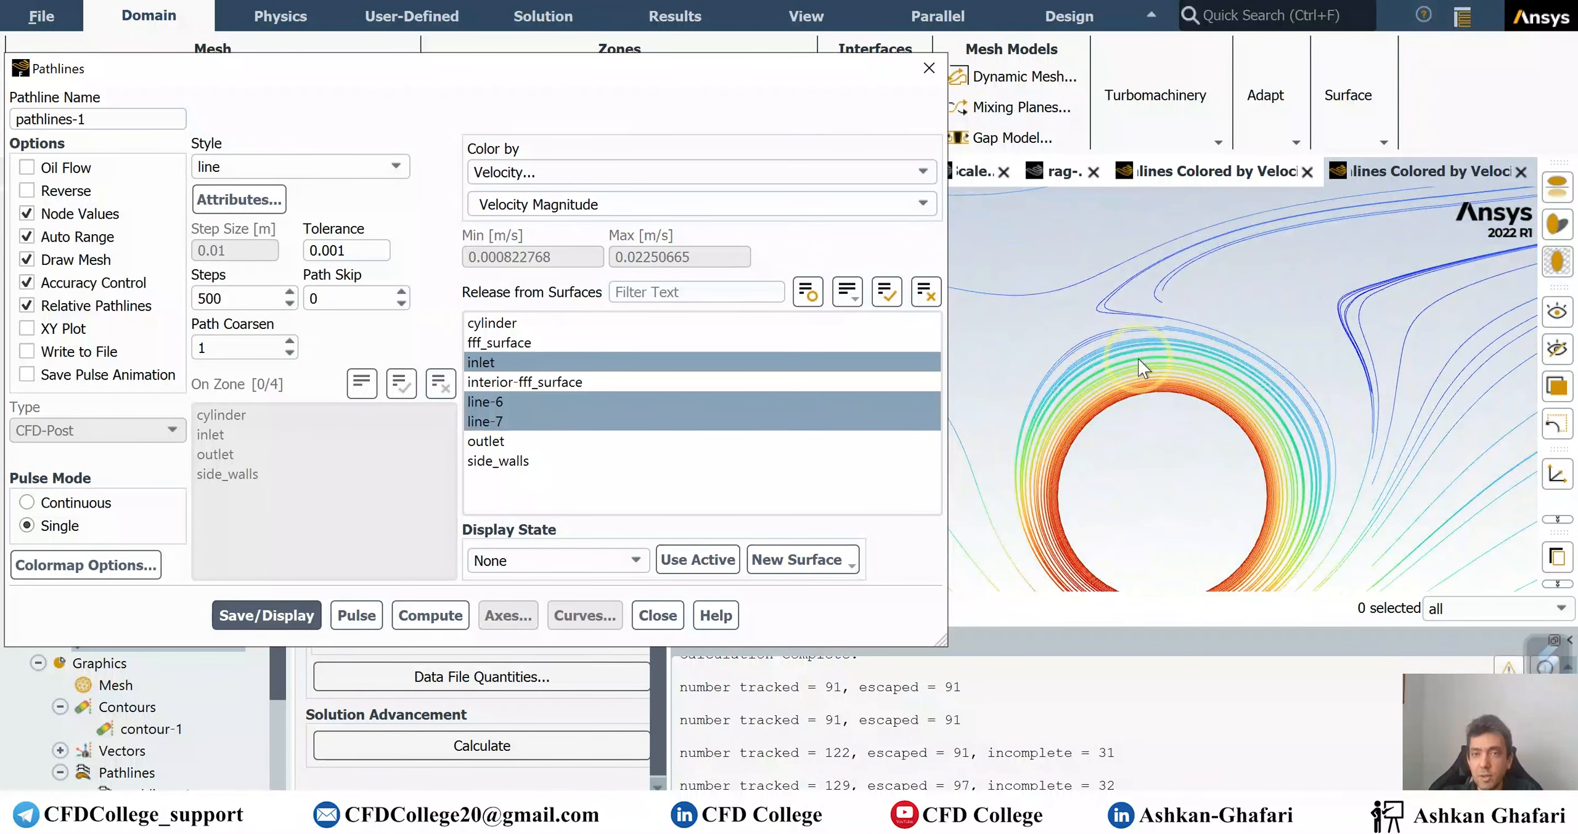
{"action": "scroll", "coordinate": [1273, 377], "scroll_direction": "down", "scroll_amount": 5}
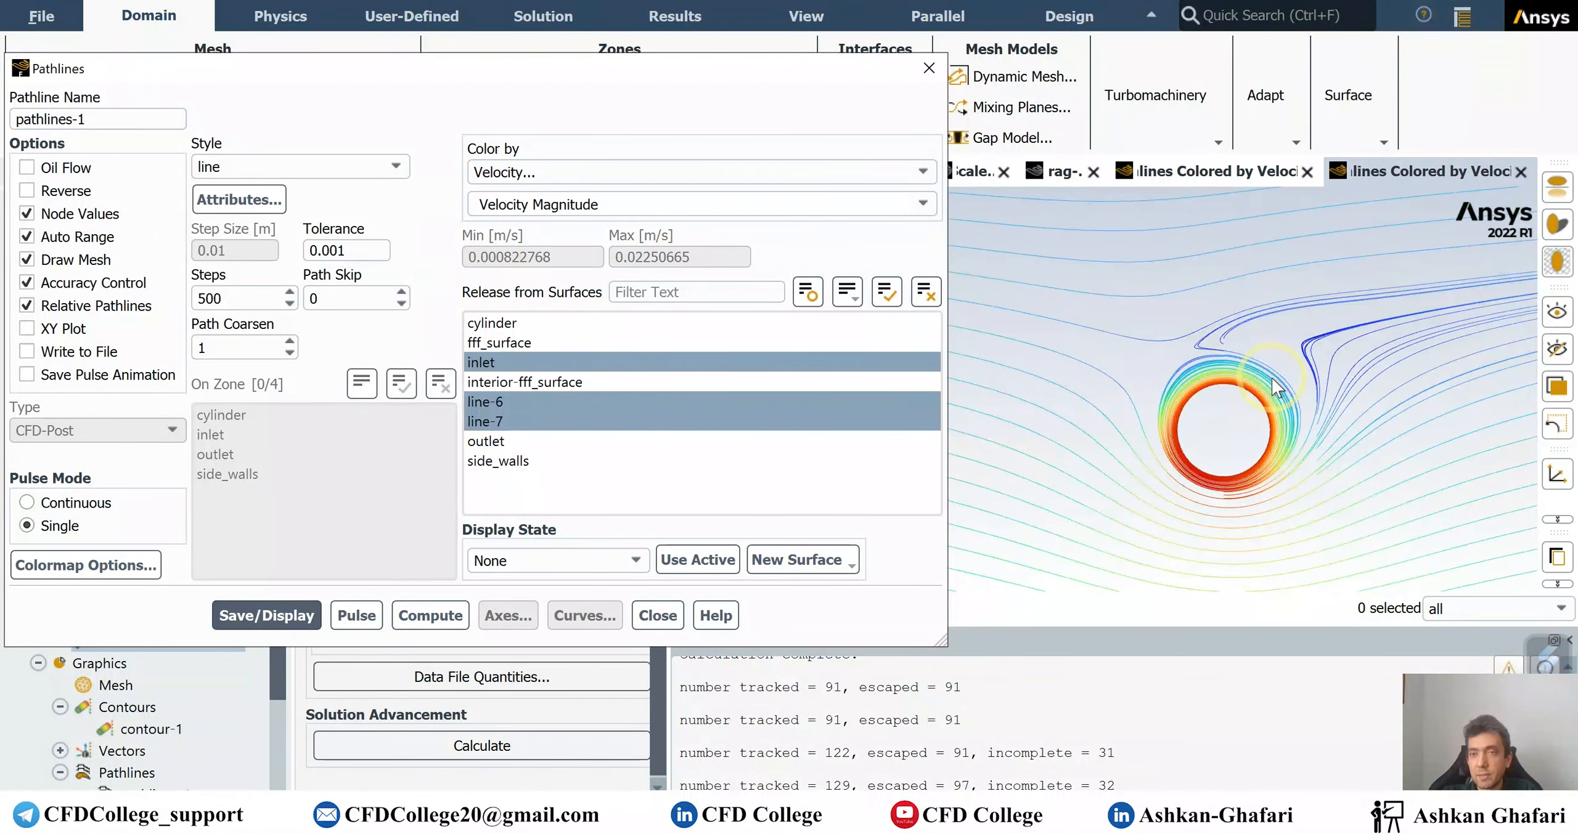
{"action": "scroll", "coordinate": [1069, 436], "scroll_direction": "down", "scroll_amount": 2}
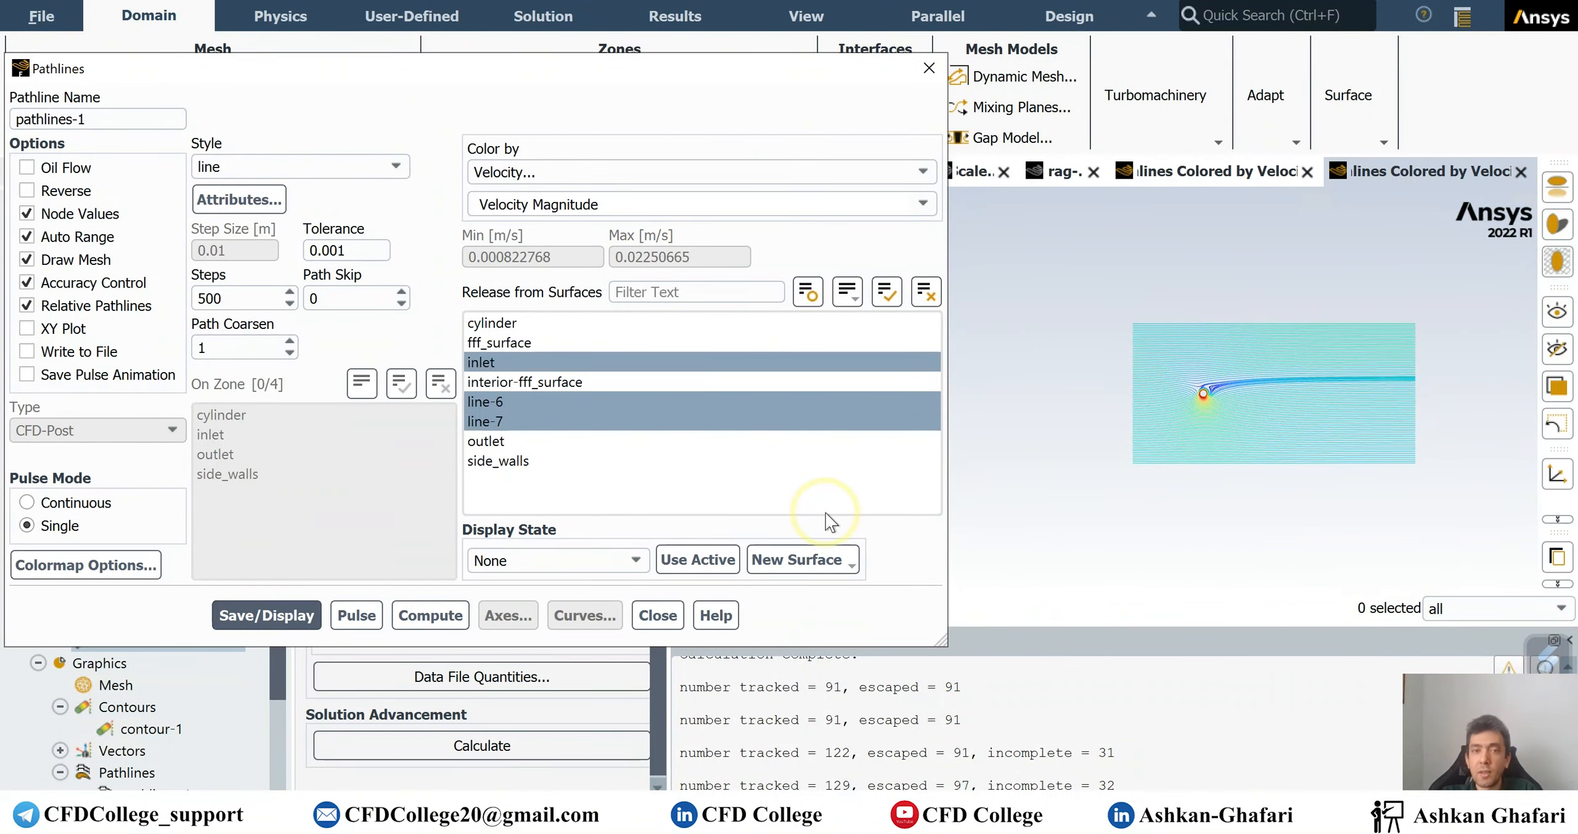
Close the pathlines definition and quit Fluent to return to the Workbench project schematic.
{"action": "left_click", "coordinate": [657, 615]}
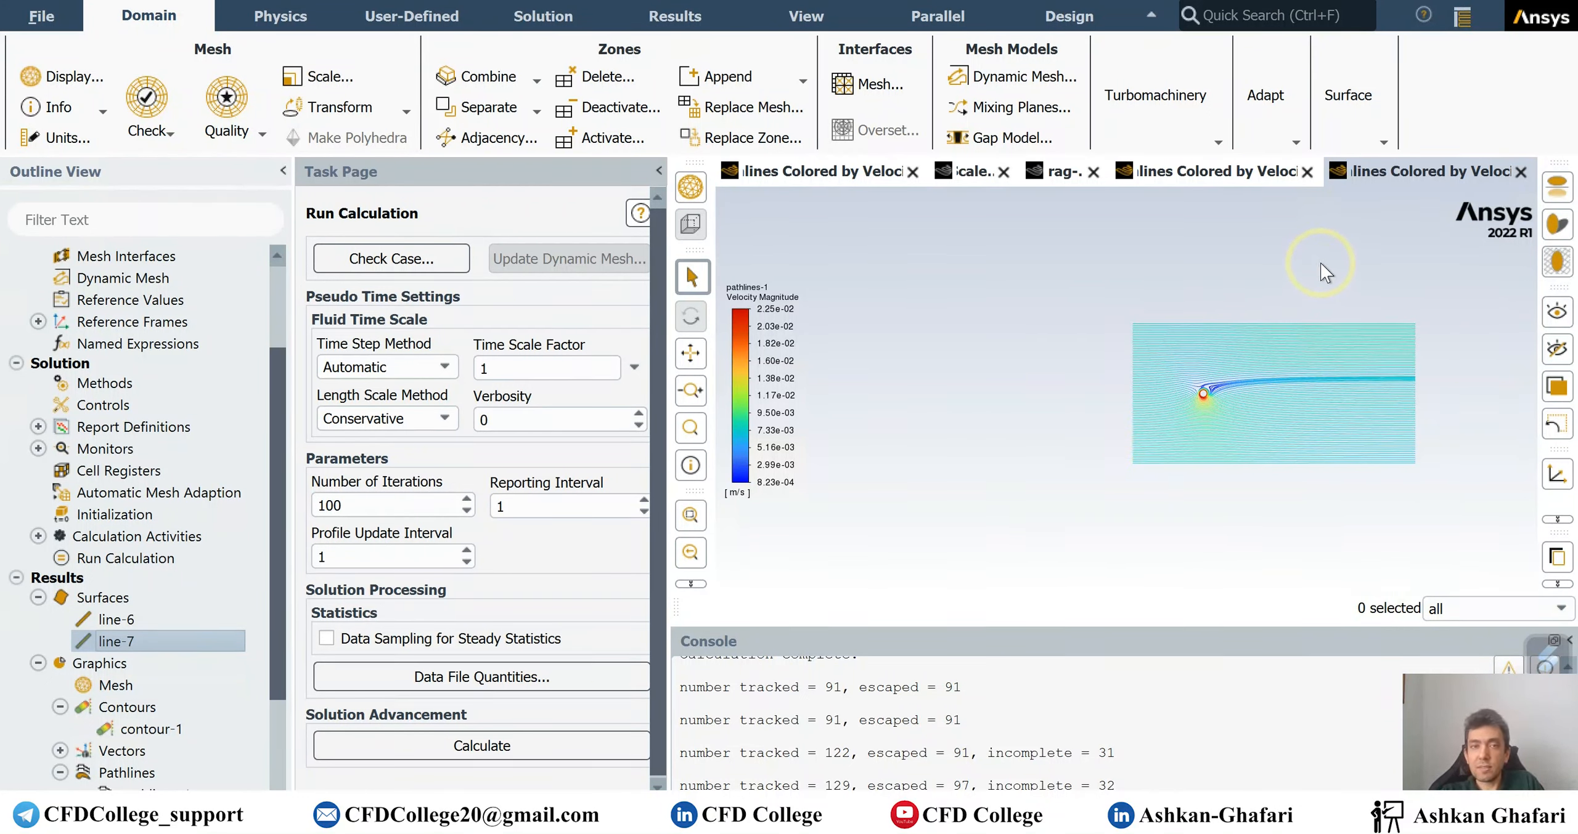
{"action": "left_click", "coordinate": [1554, 2]}
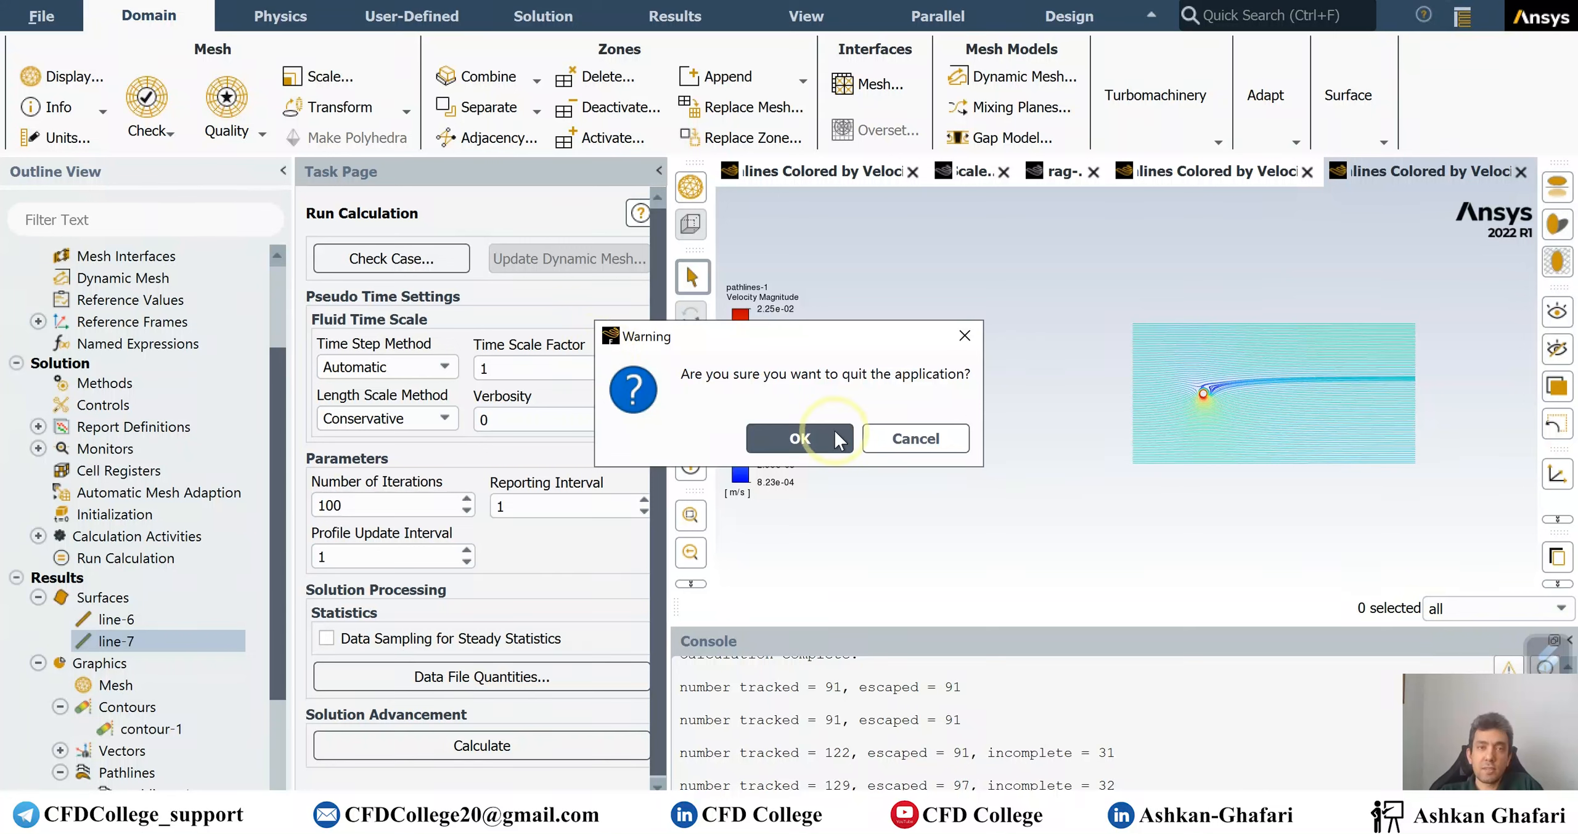
{"action": "left_click", "coordinate": [838, 439]}
{"action": "left_click", "coordinate": [491, 579]}
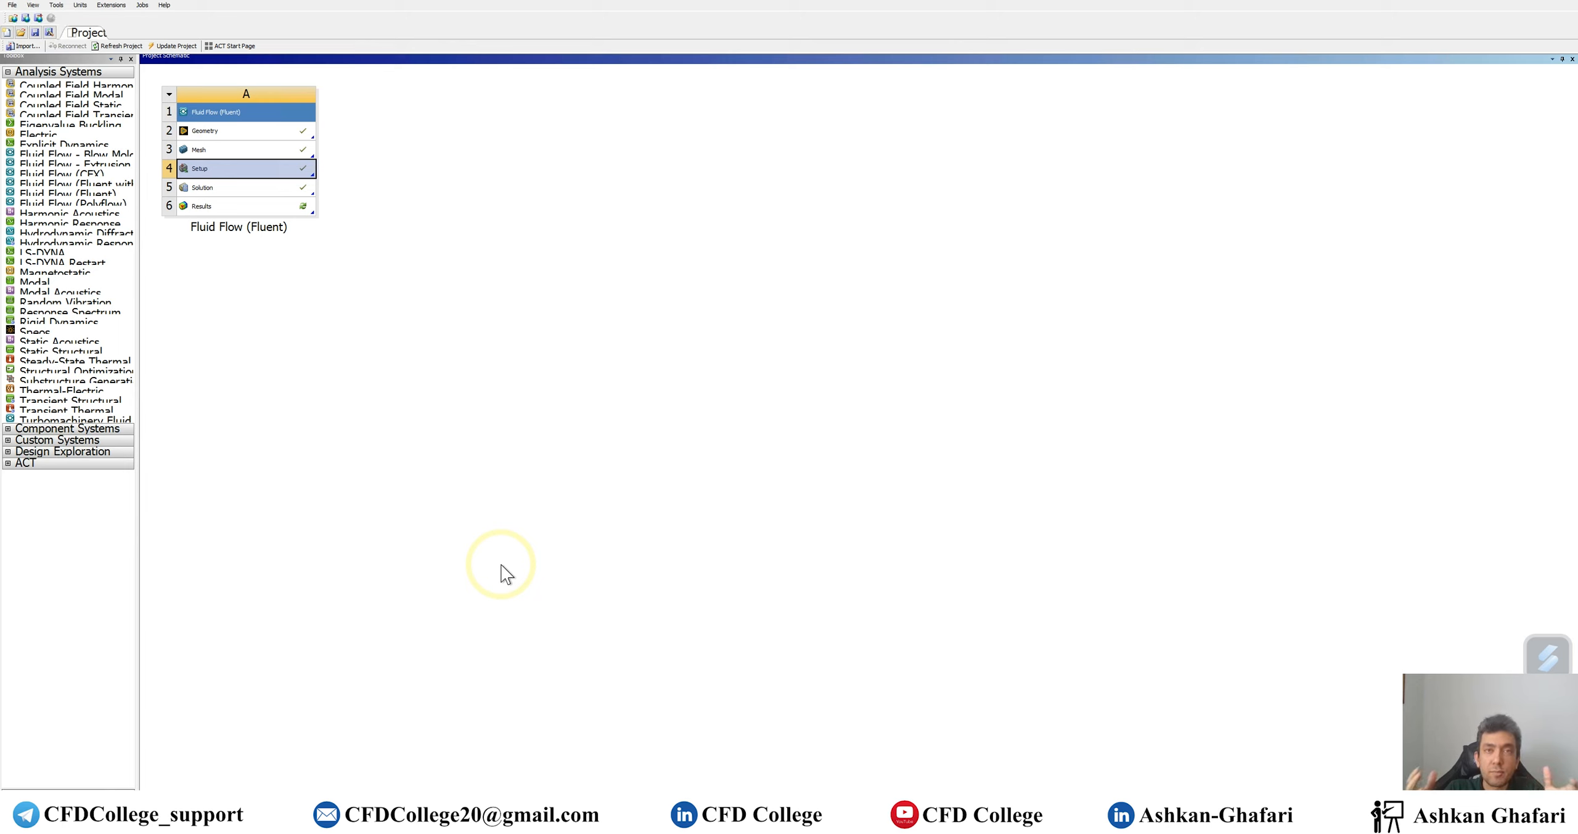
Rename the Fluid Flow (Fluent) system as "Steady - Re = 20 - w = 10".
{"action": "right_click", "coordinate": [256, 112]}
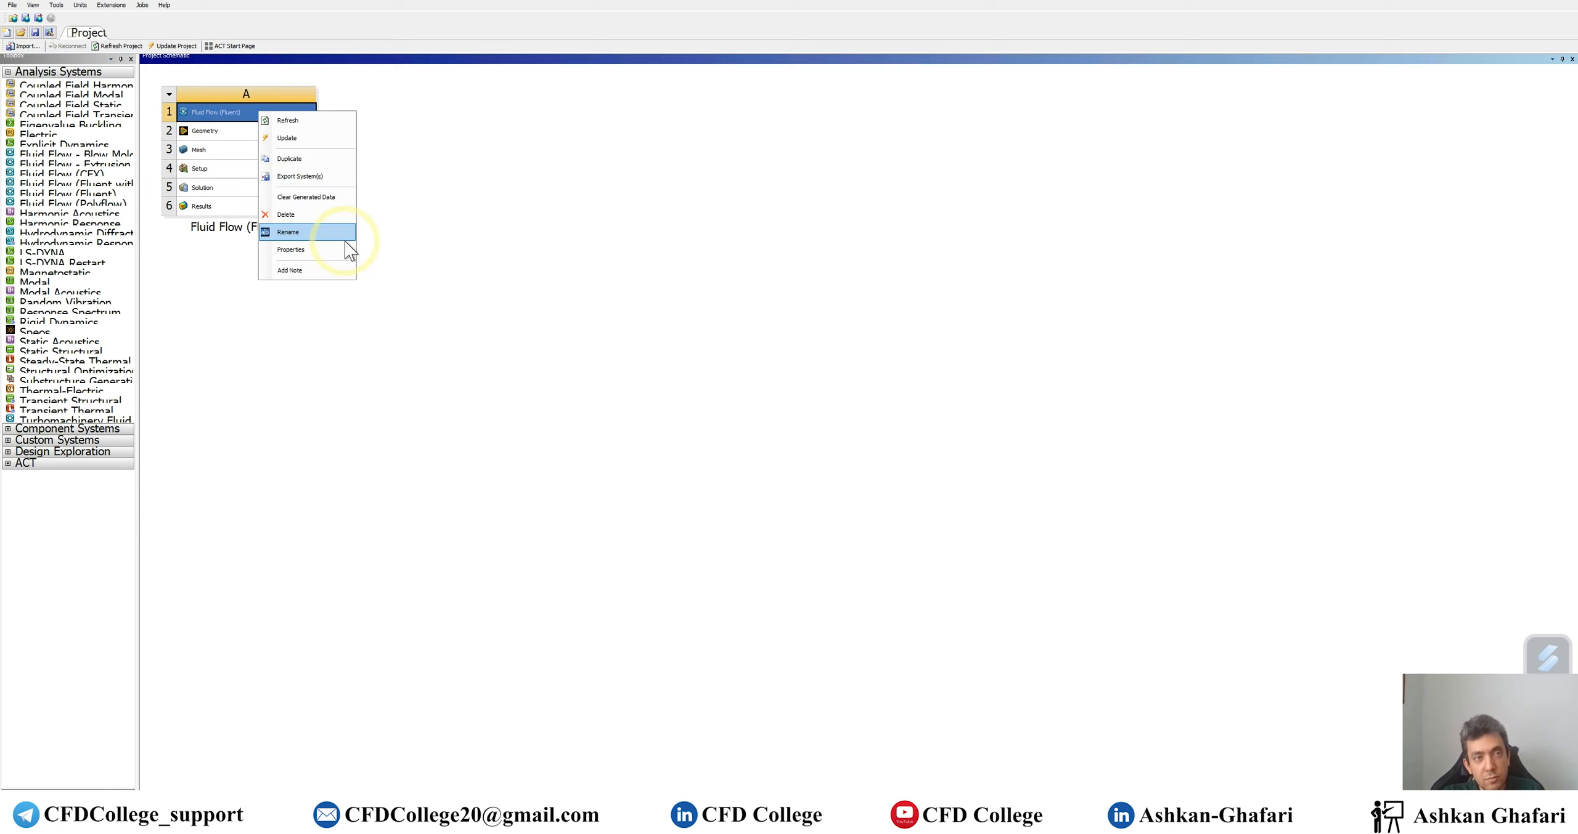
{"action": "left_click", "coordinate": [335, 239]}
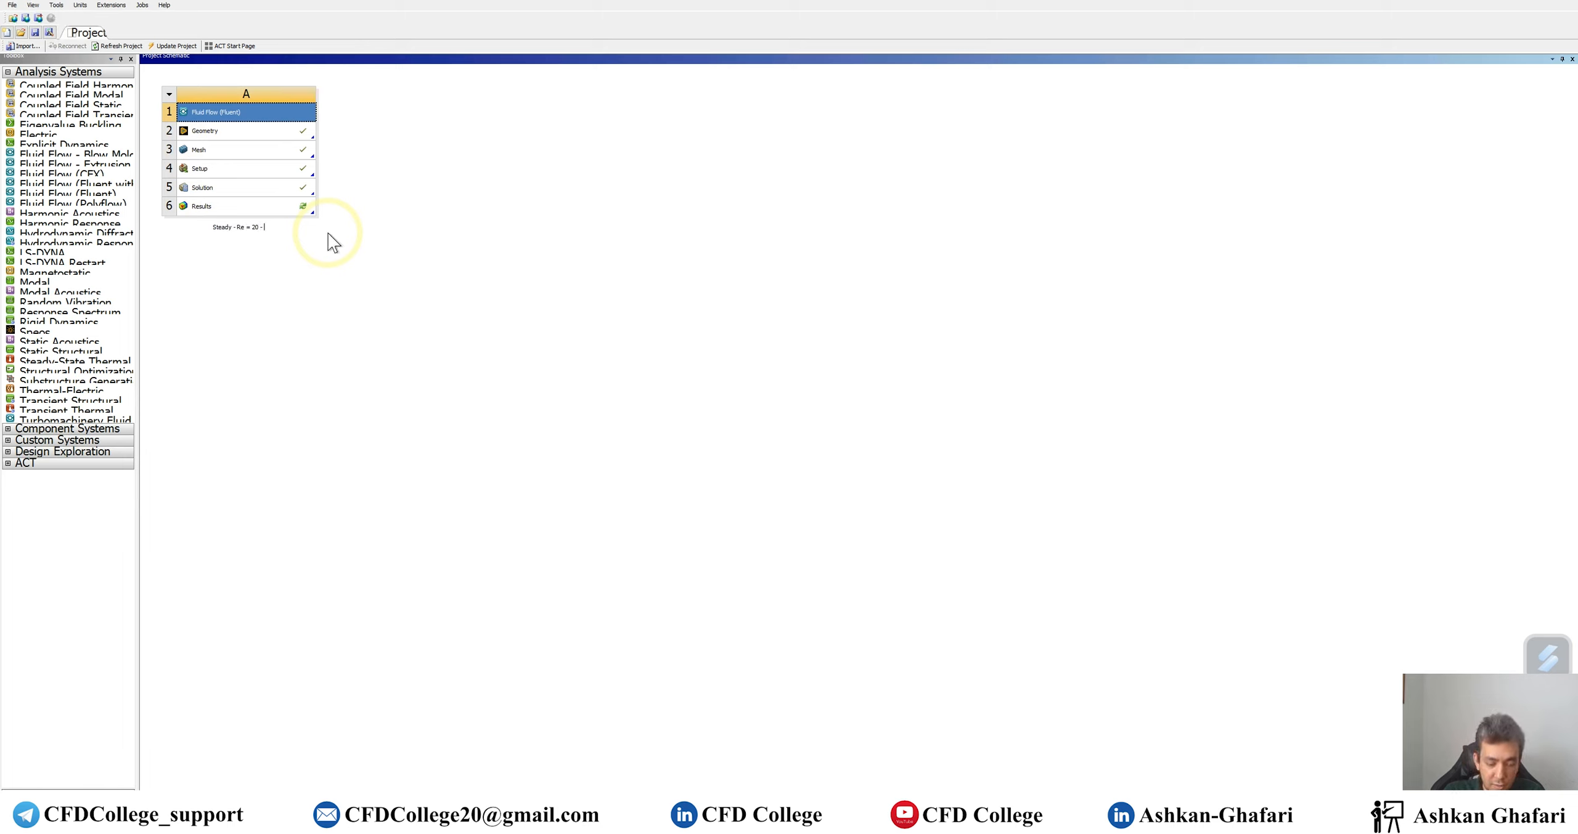
{"action": "type", "text": "w = 10"}
{"action": "key", "text": "Return"}
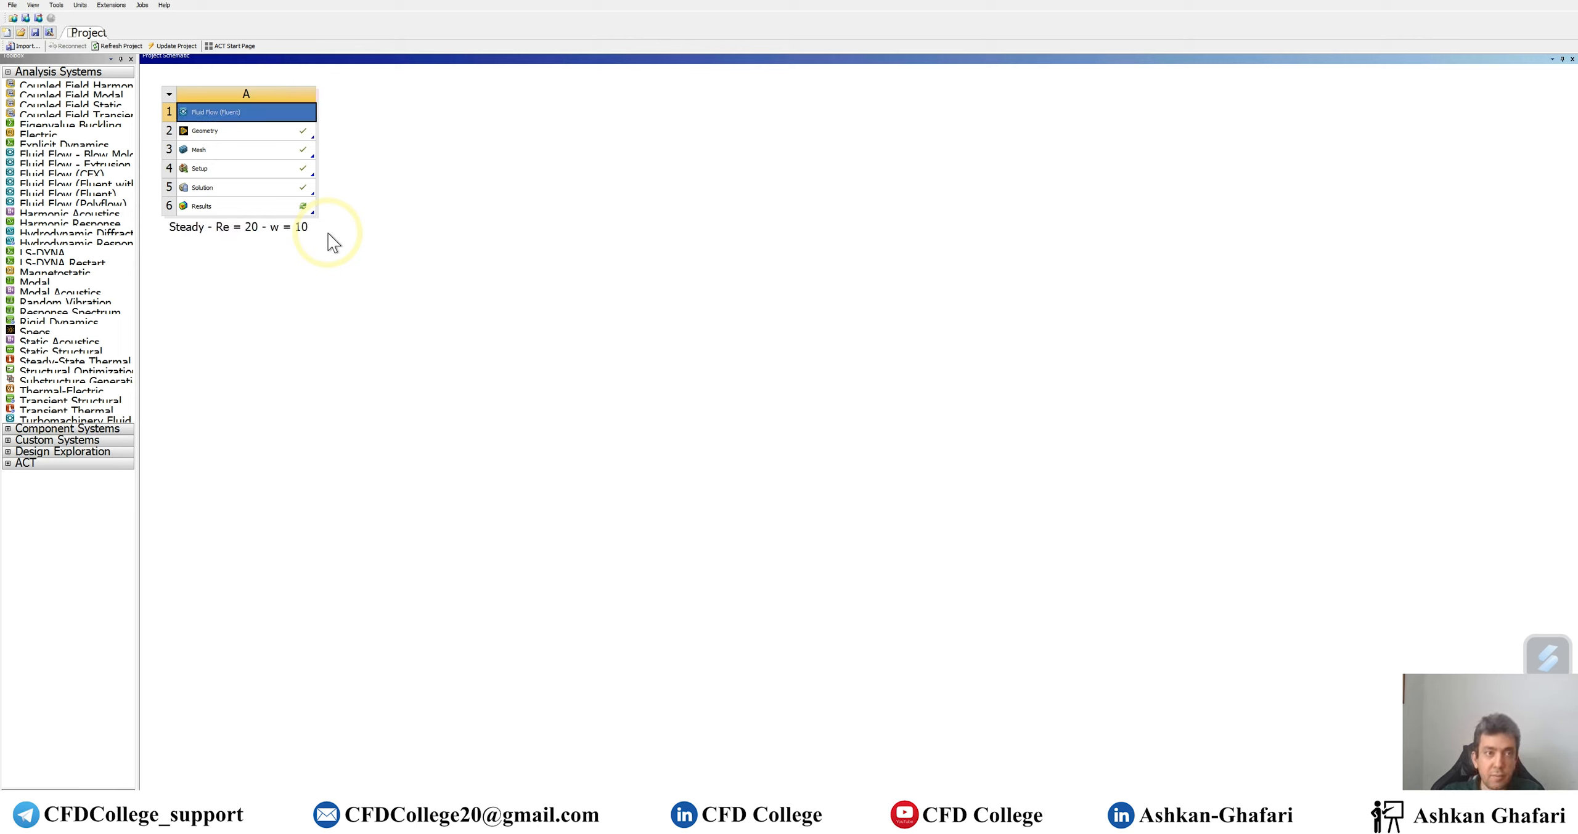
Duplicate the "Steady - Re = 20 - w = 10" system and place the copy beside the original.
{"action": "right_click", "coordinate": [271, 122]}
{"action": "right_click", "coordinate": [226, 112]}
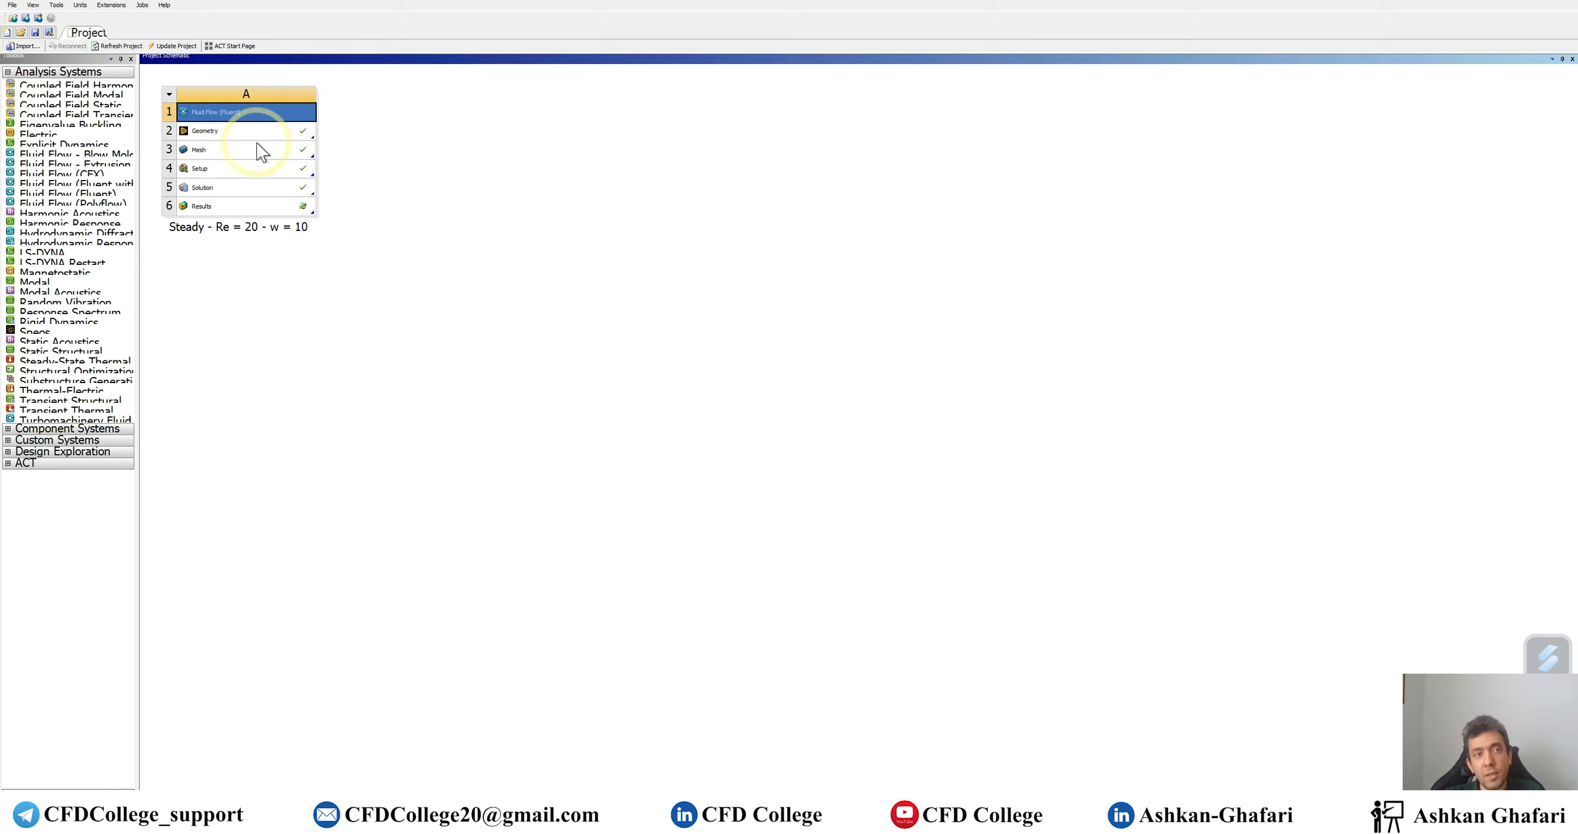
{"action": "left_click", "coordinate": [276, 157]}
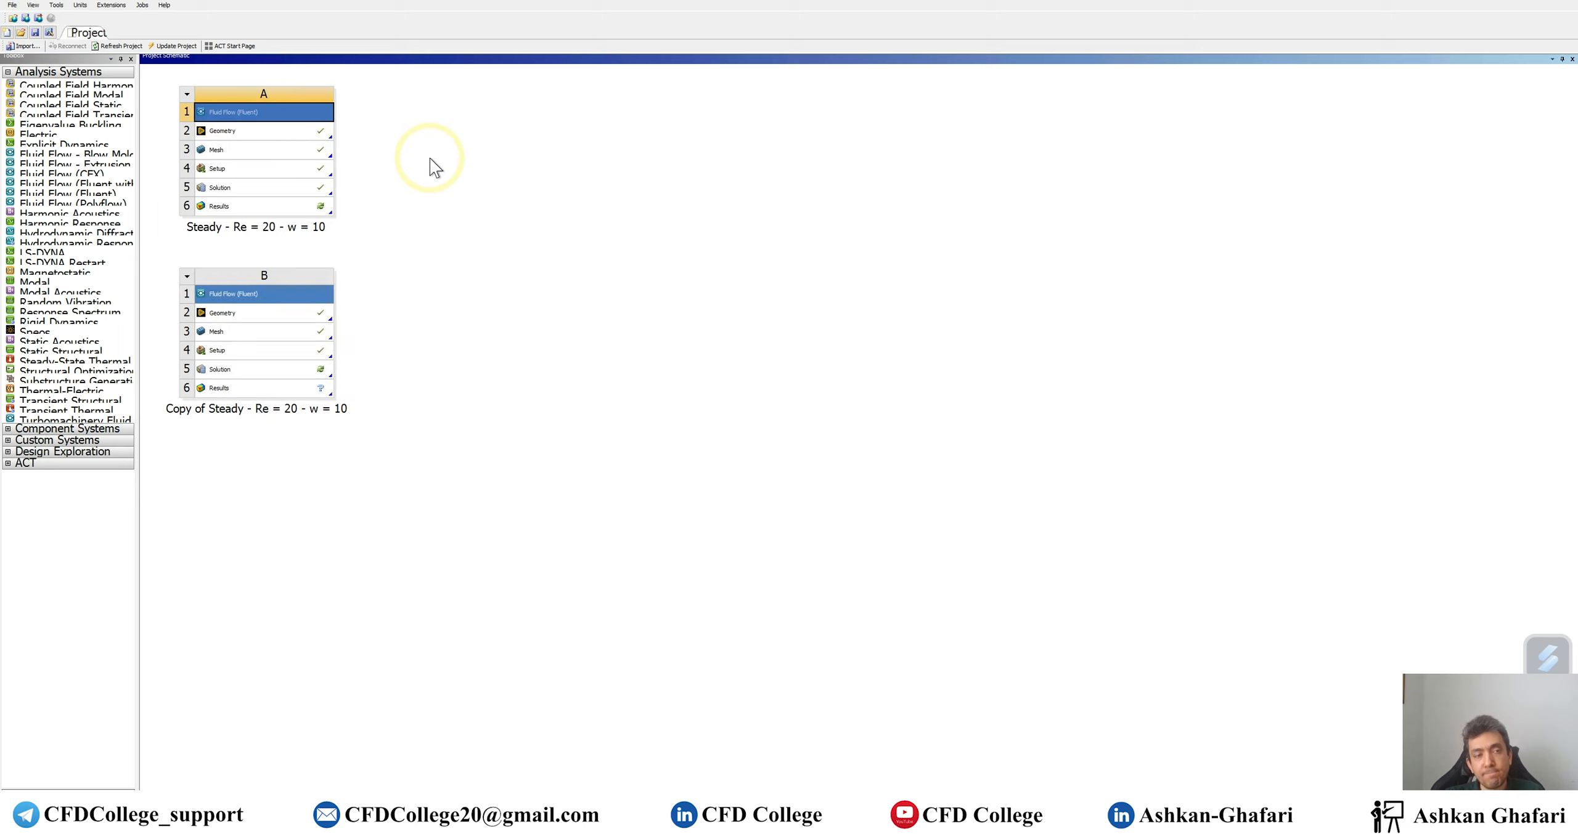
{"action": "left_click_drag", "start_coordinate": [259, 287], "coordinate": [433, 129]}
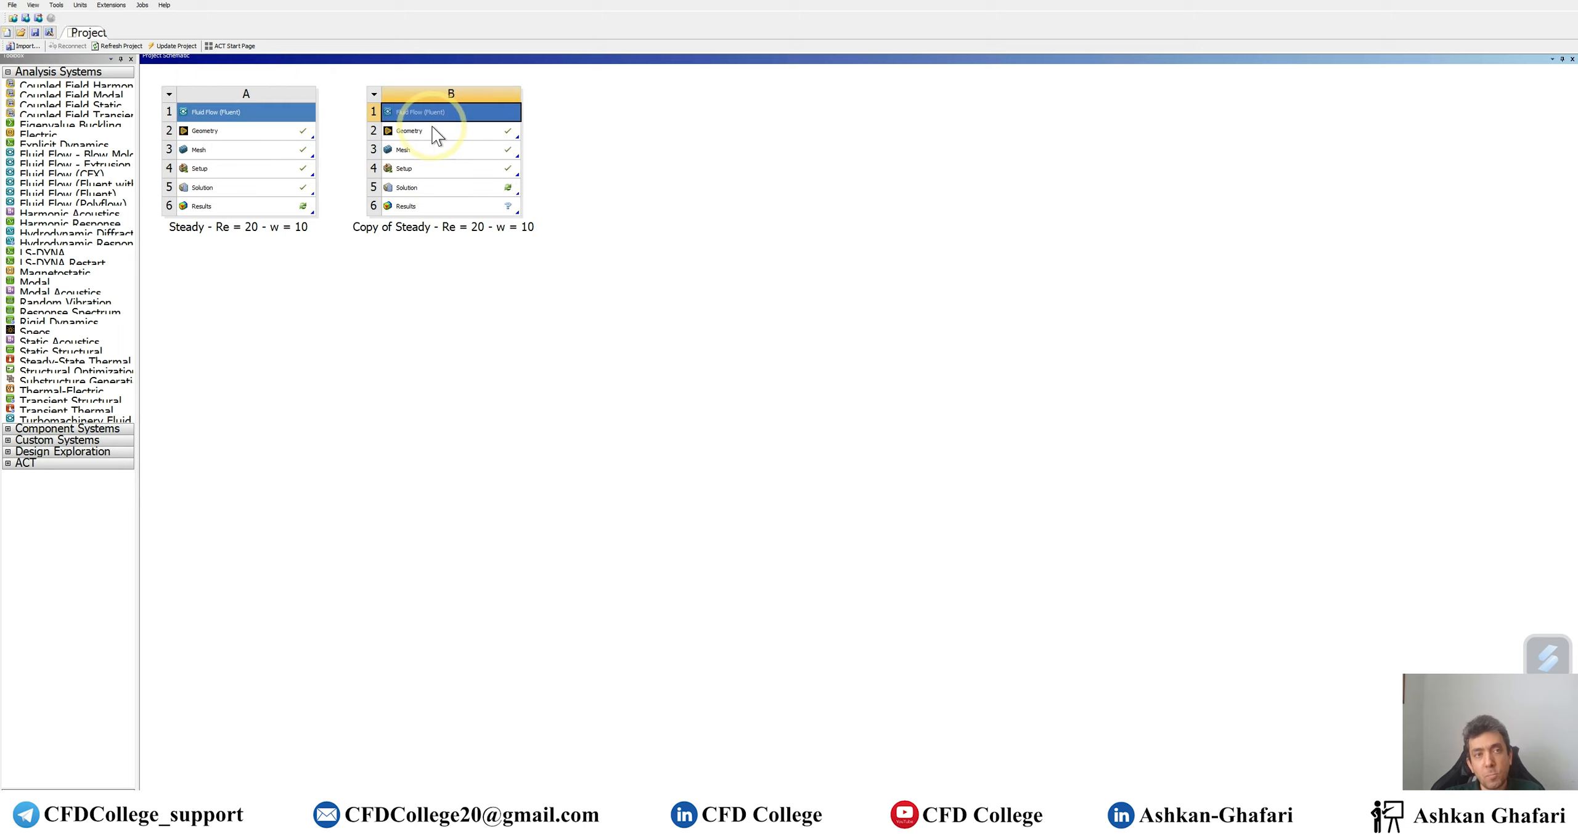
Launch Fluent from the copied system's Setup, and consult the flow parameters in the slides and the Excel sheet while it loads.
{"action": "double_click", "coordinate": [435, 167]}
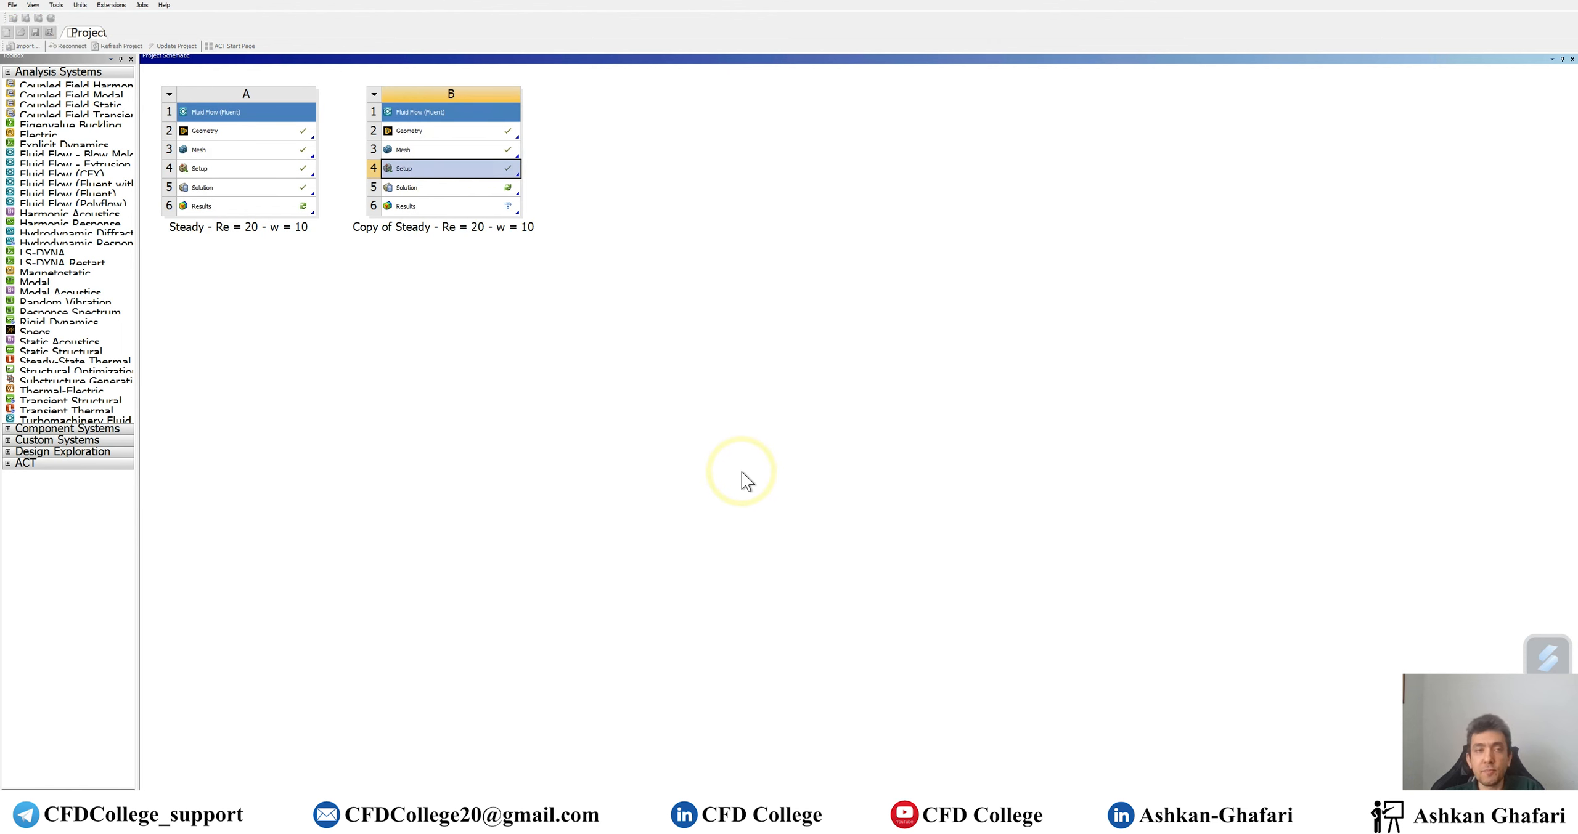
{"action": "left_click", "coordinate": [737, 600]}
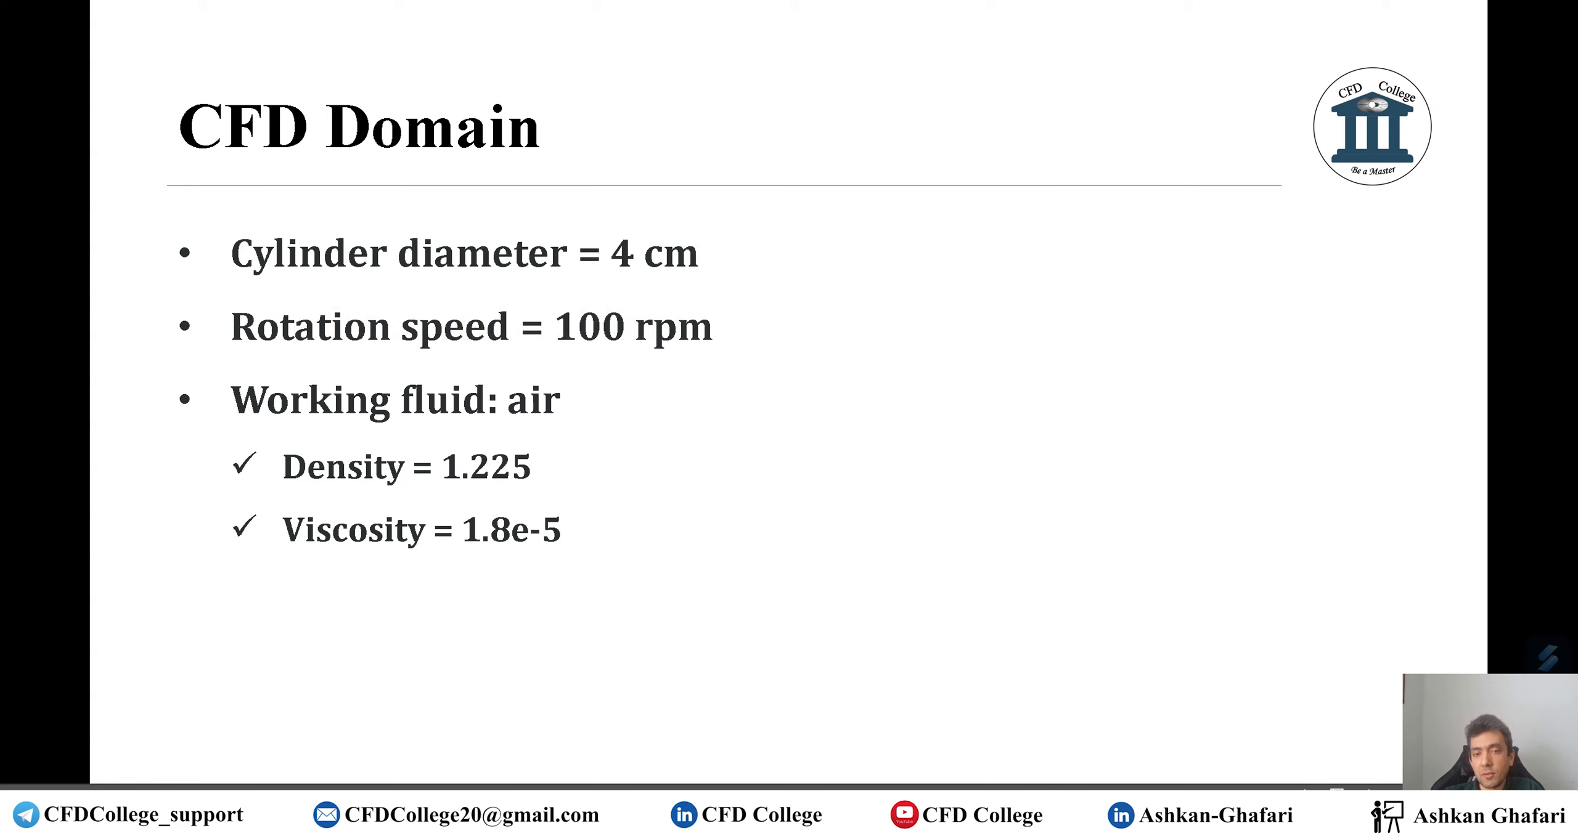
{"action": "left_click", "coordinate": [924, 813]}
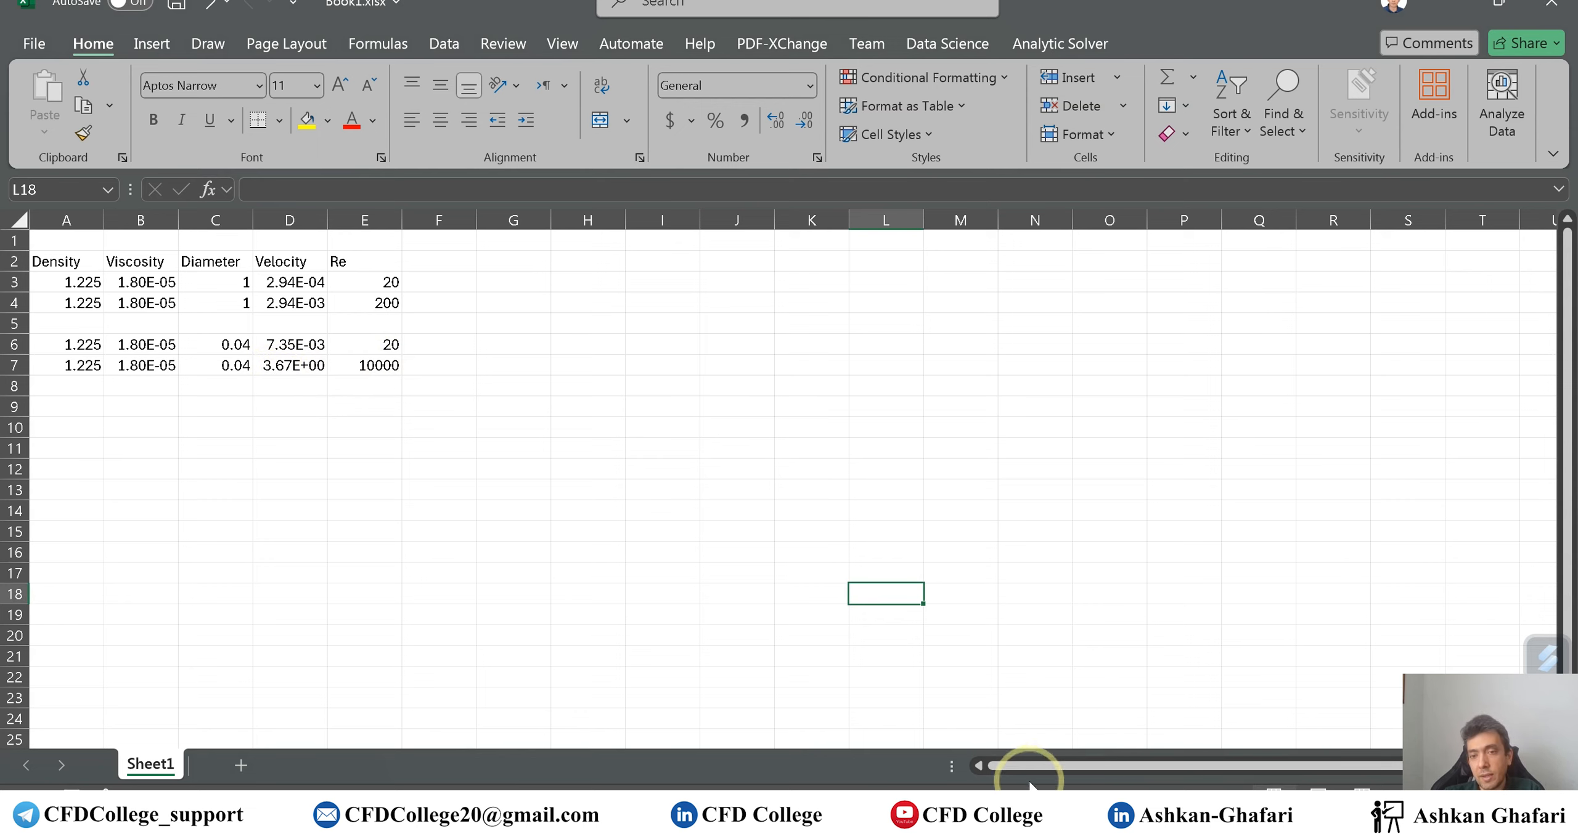
{"action": "left_click", "coordinate": [968, 823]}
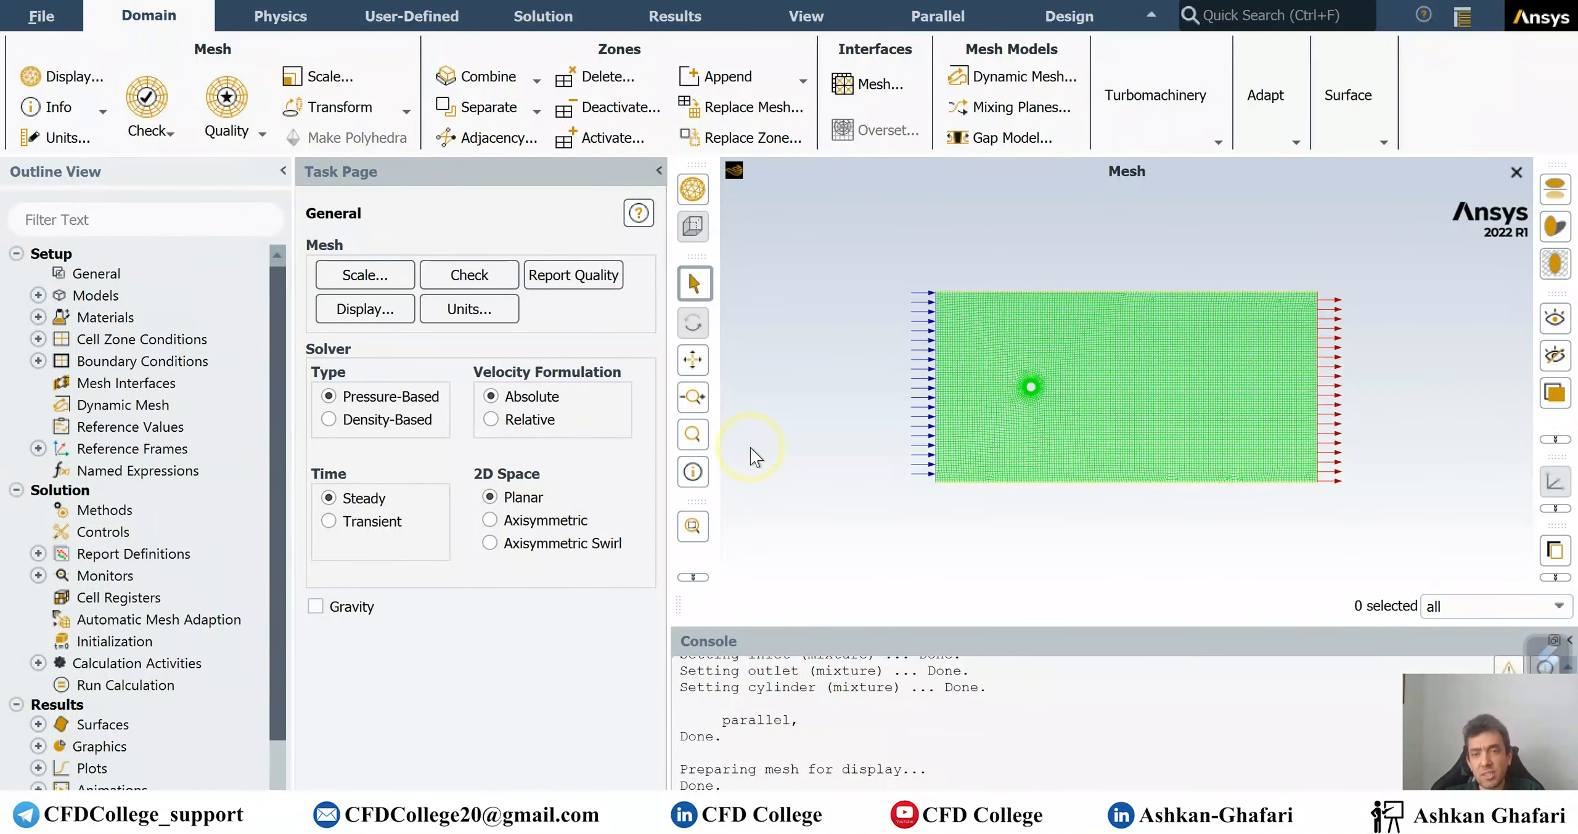
Set the solver time to transient and choose the SST k-omega model as the viscous model.
{"action": "left_click", "coordinate": [398, 523]}
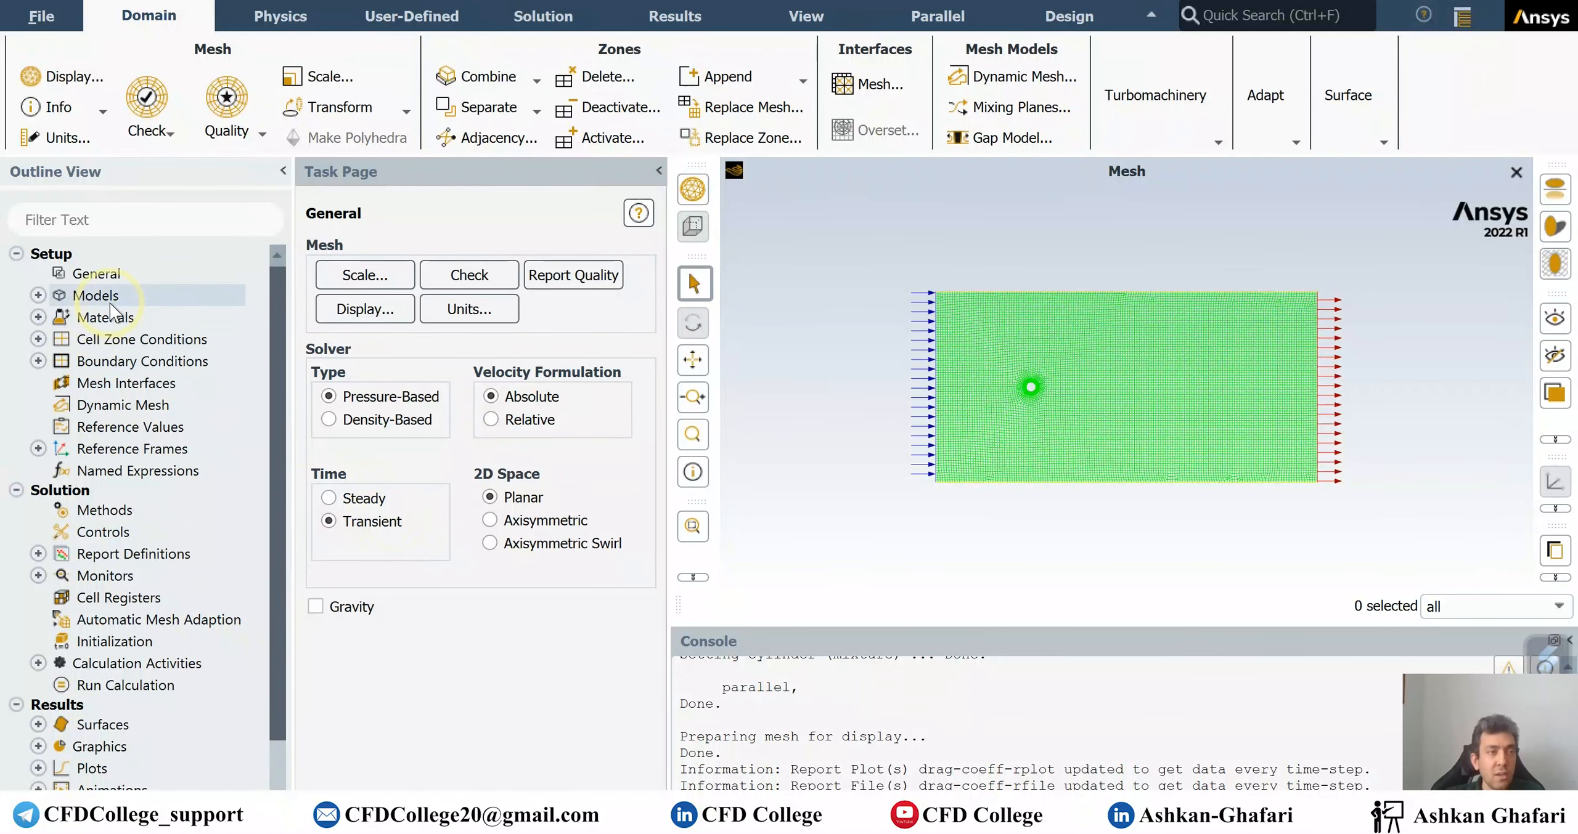
{"action": "double_click", "coordinate": [93, 300]}
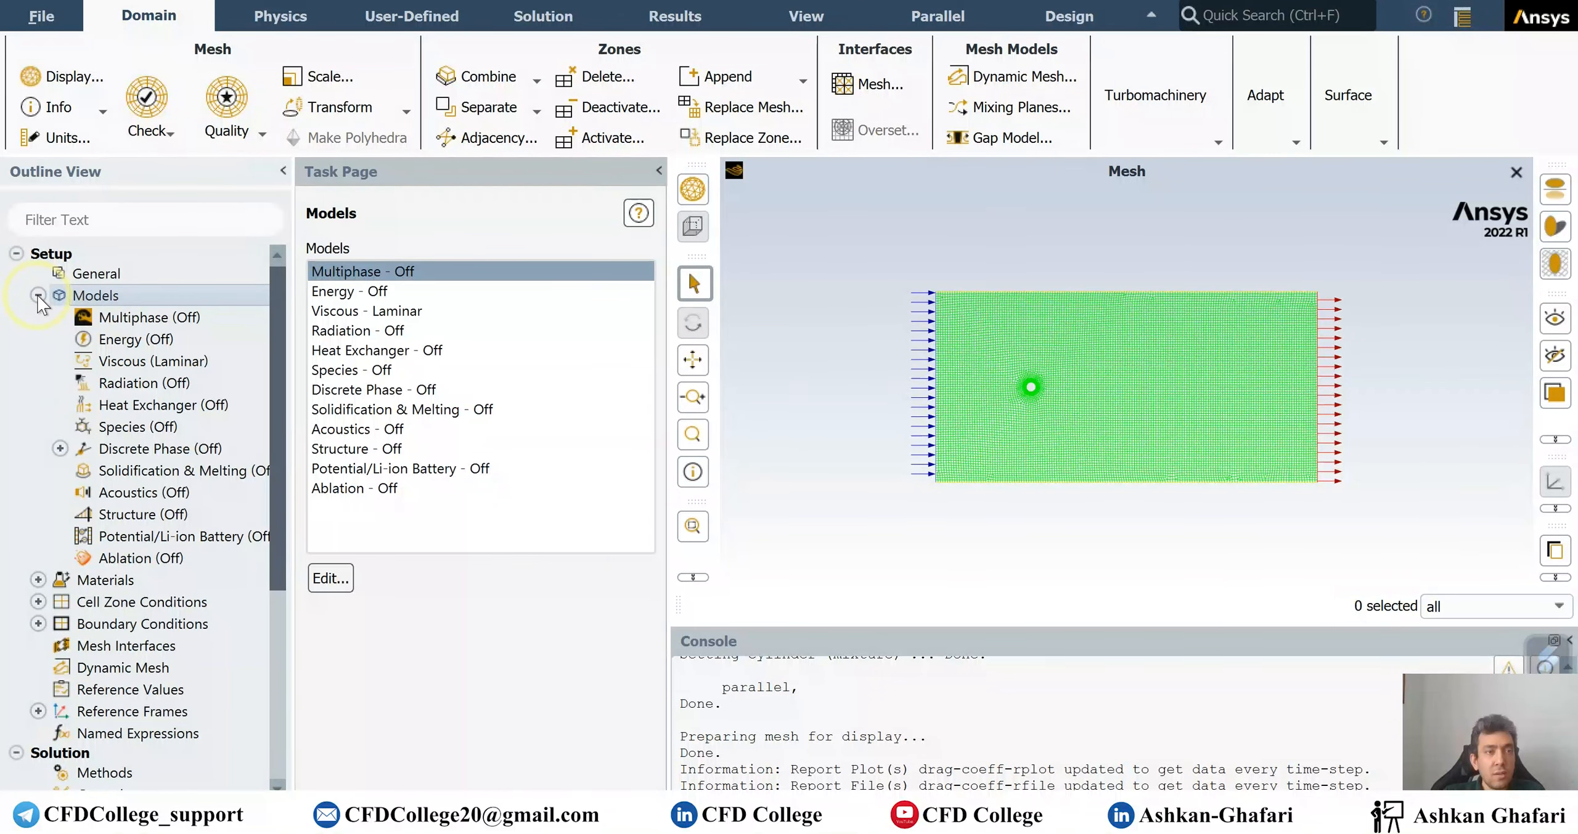
{"action": "double_click", "coordinate": [468, 312]}
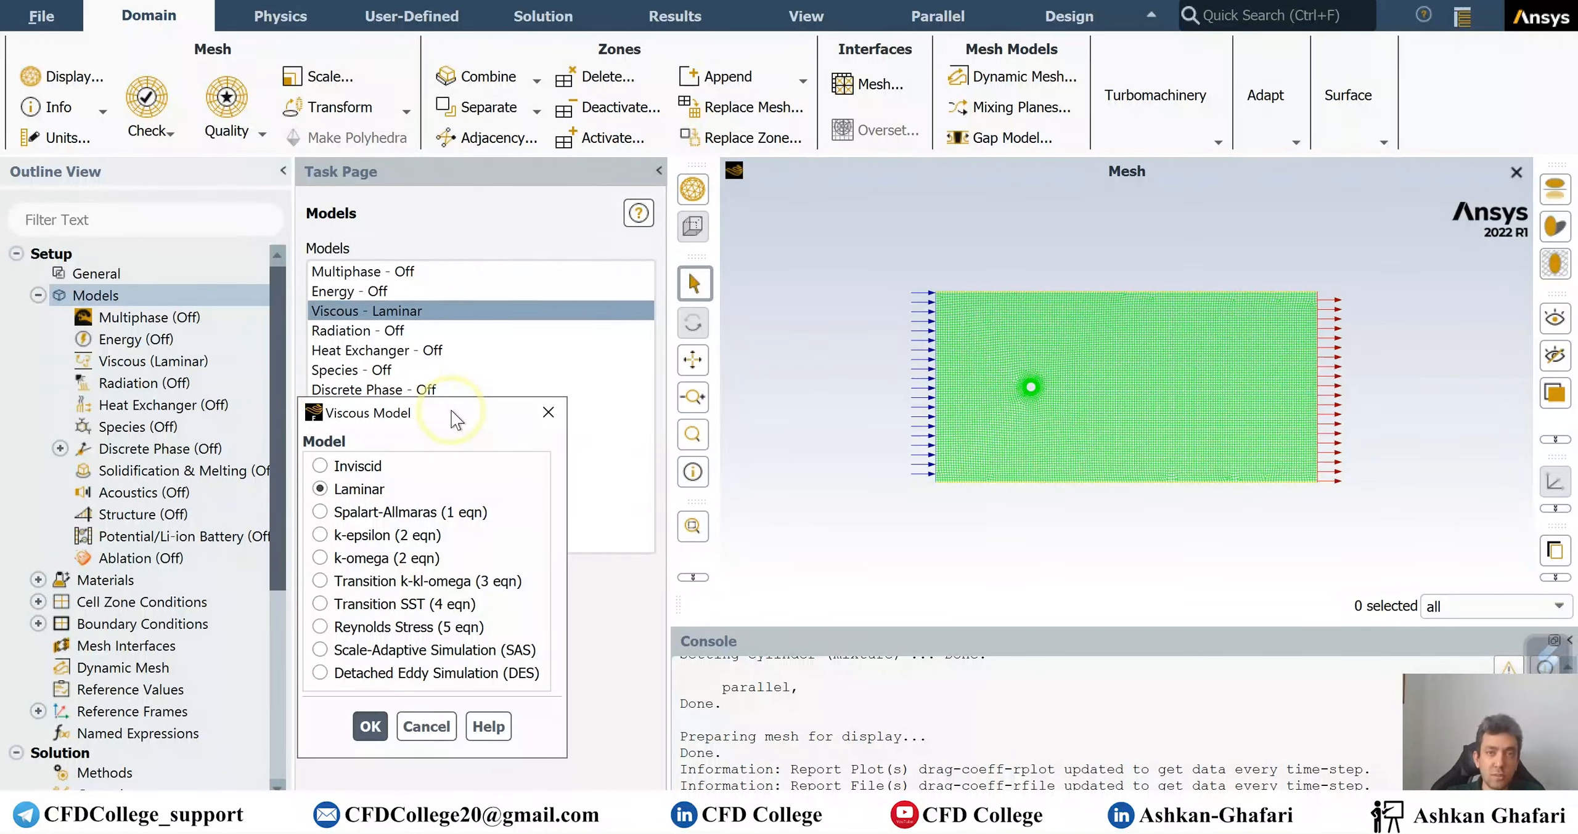
{"action": "left_click", "coordinate": [381, 557]}
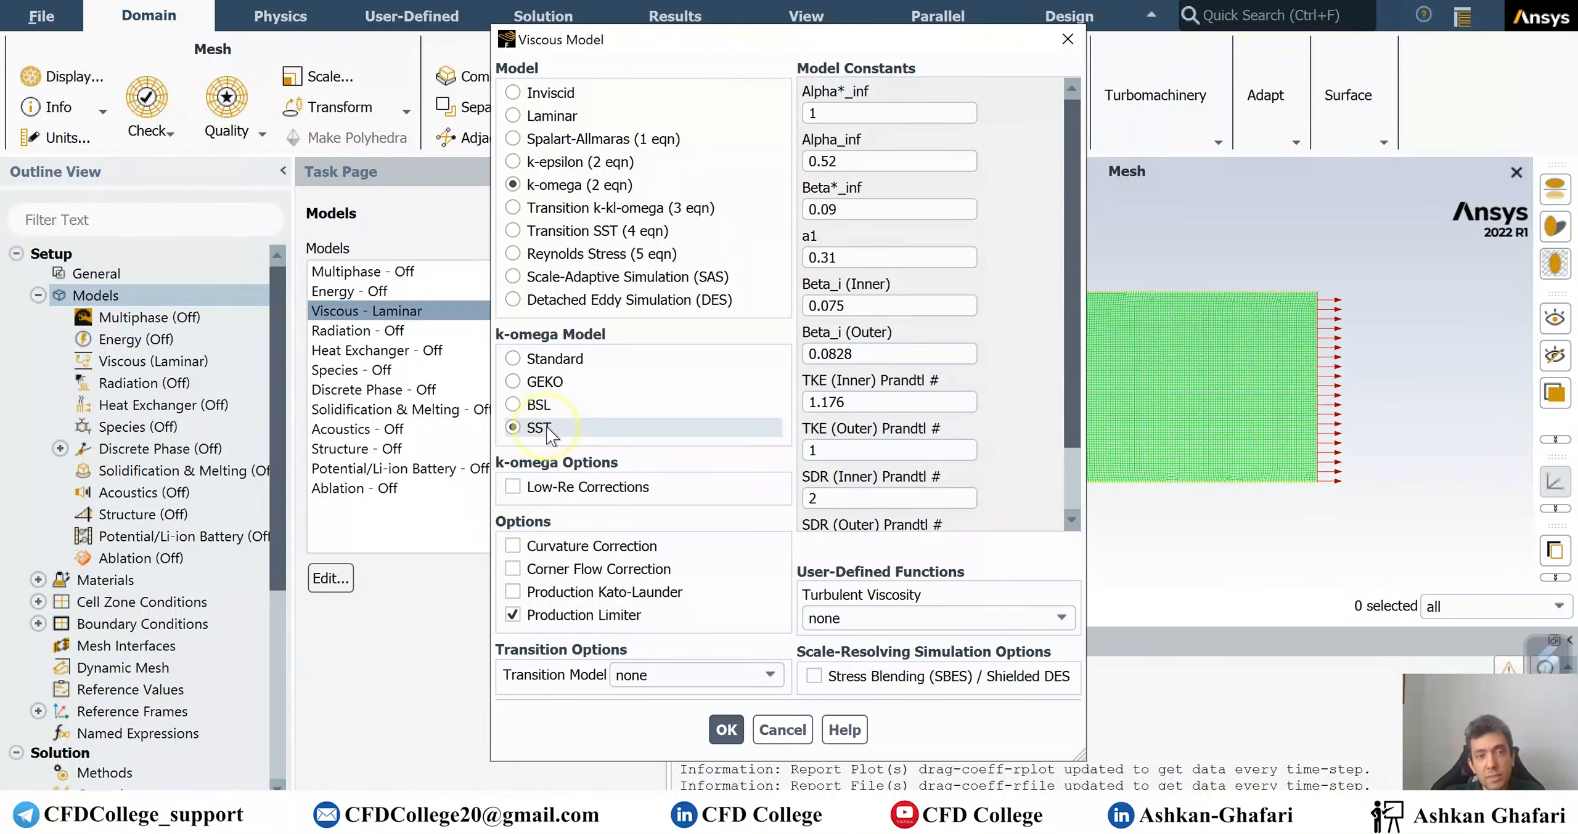
{"action": "left_click", "coordinate": [587, 548]}
{"action": "left_click", "coordinate": [665, 498]}
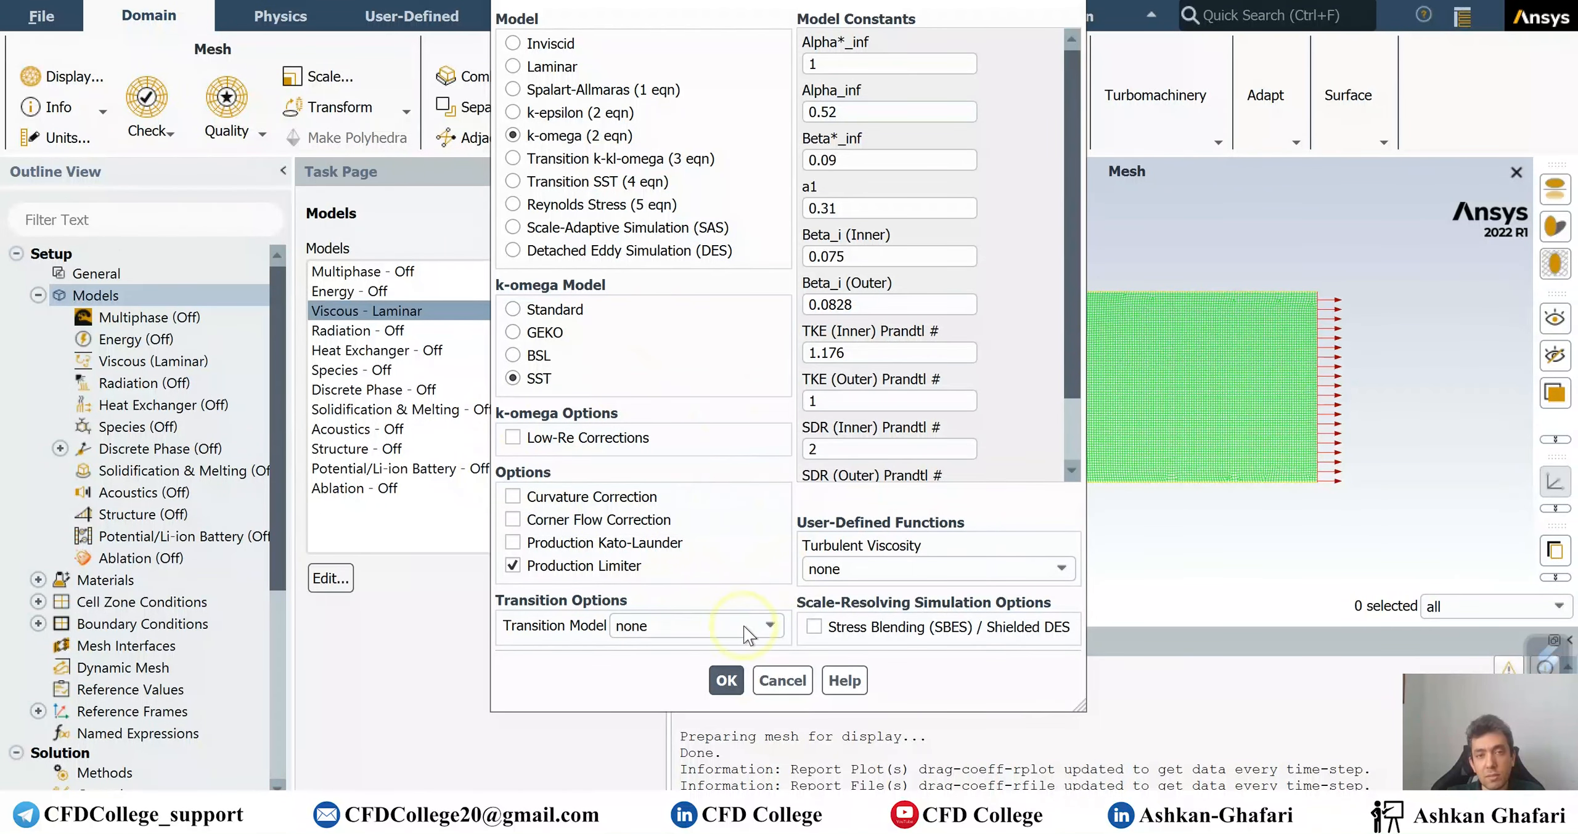
{"action": "left_click_drag", "start_coordinate": [795, 12], "coordinate": [503, 54]}
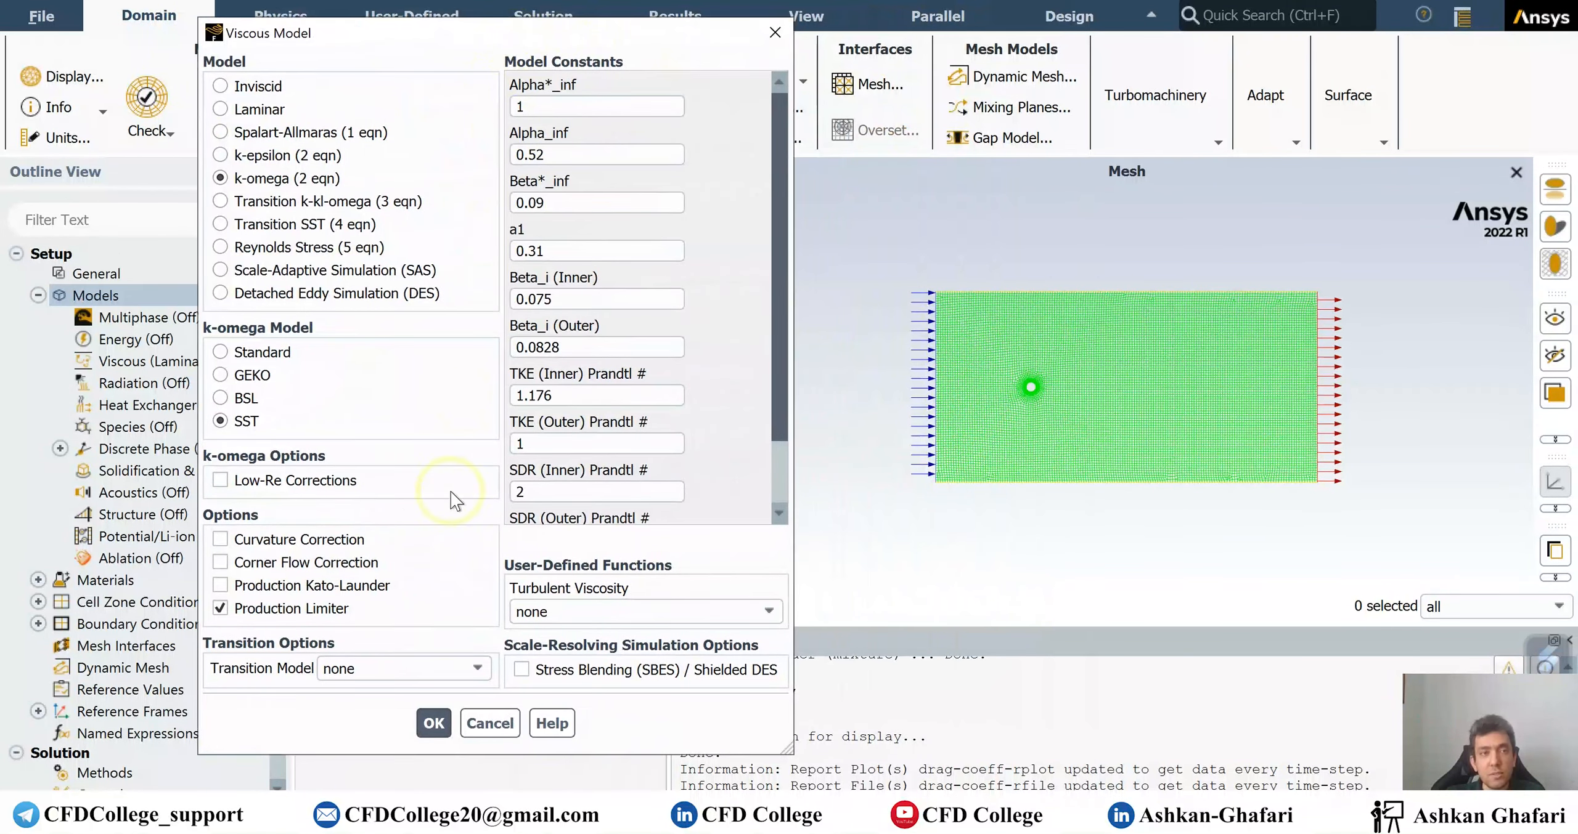
{"action": "left_click", "coordinate": [434, 725]}
Inspect the mesh refinement around the cylinder in the domain with the SST k-omega model active.
{"action": "left_click", "coordinate": [999, 405]}
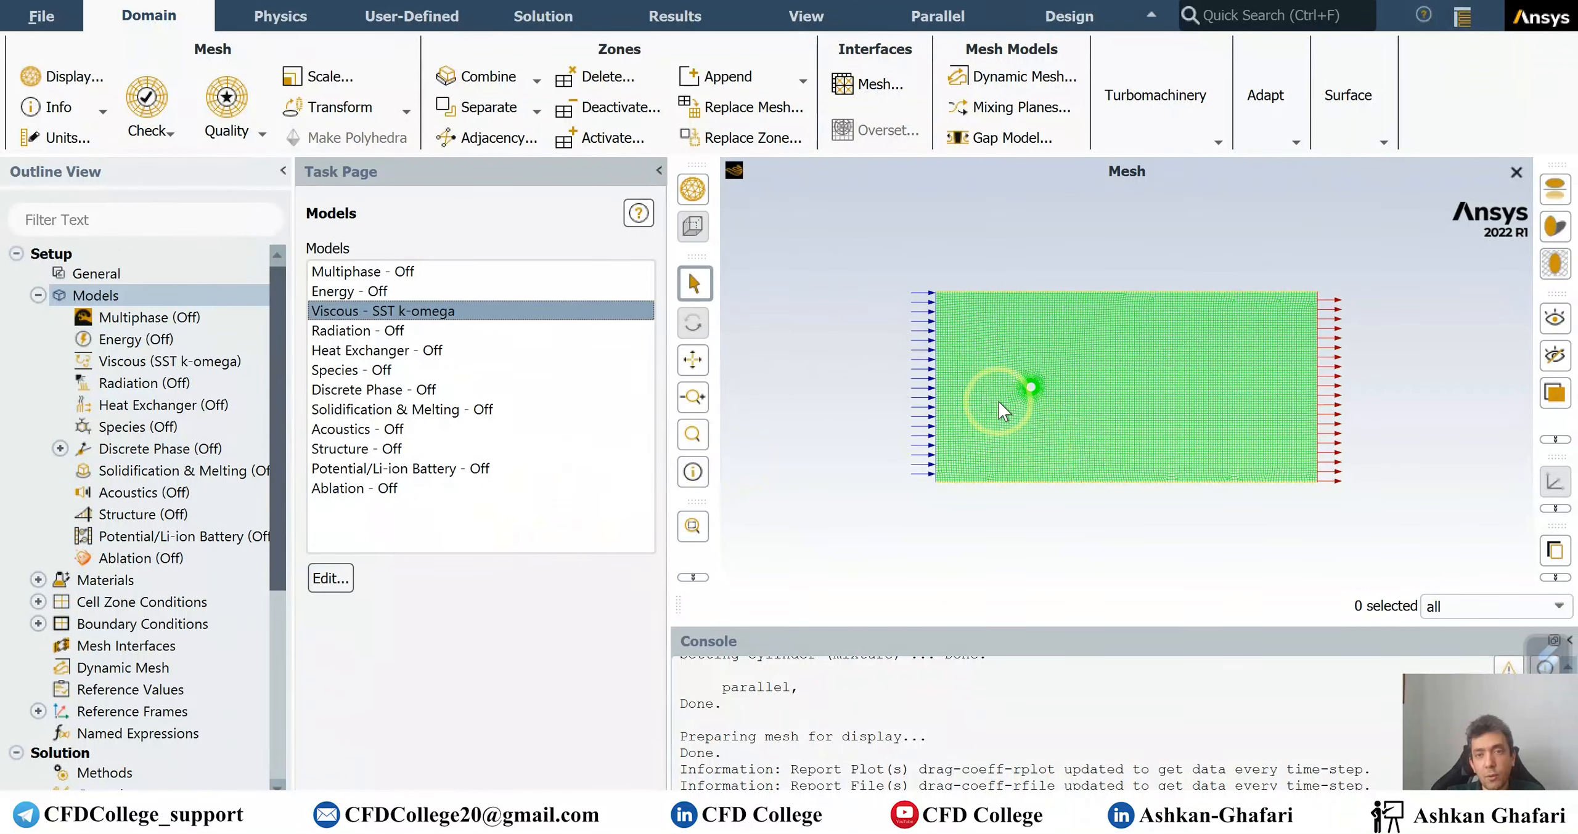
{"action": "scroll", "coordinate": [1026, 381], "scroll_direction": "up", "scroll_amount": 3}
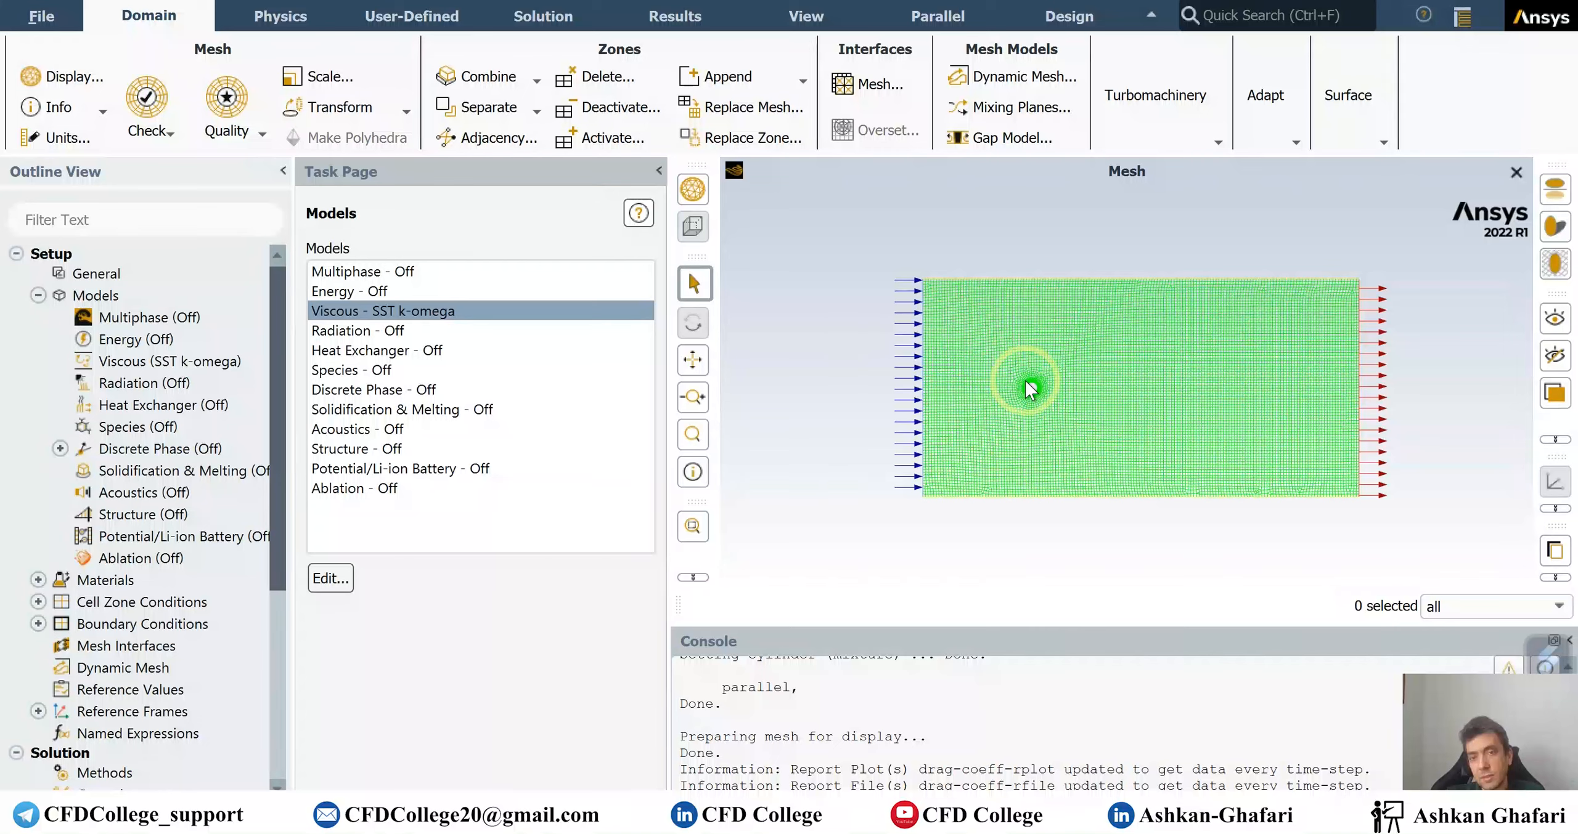
{"action": "scroll", "coordinate": [1032, 396], "scroll_direction": "up", "scroll_amount": 5}
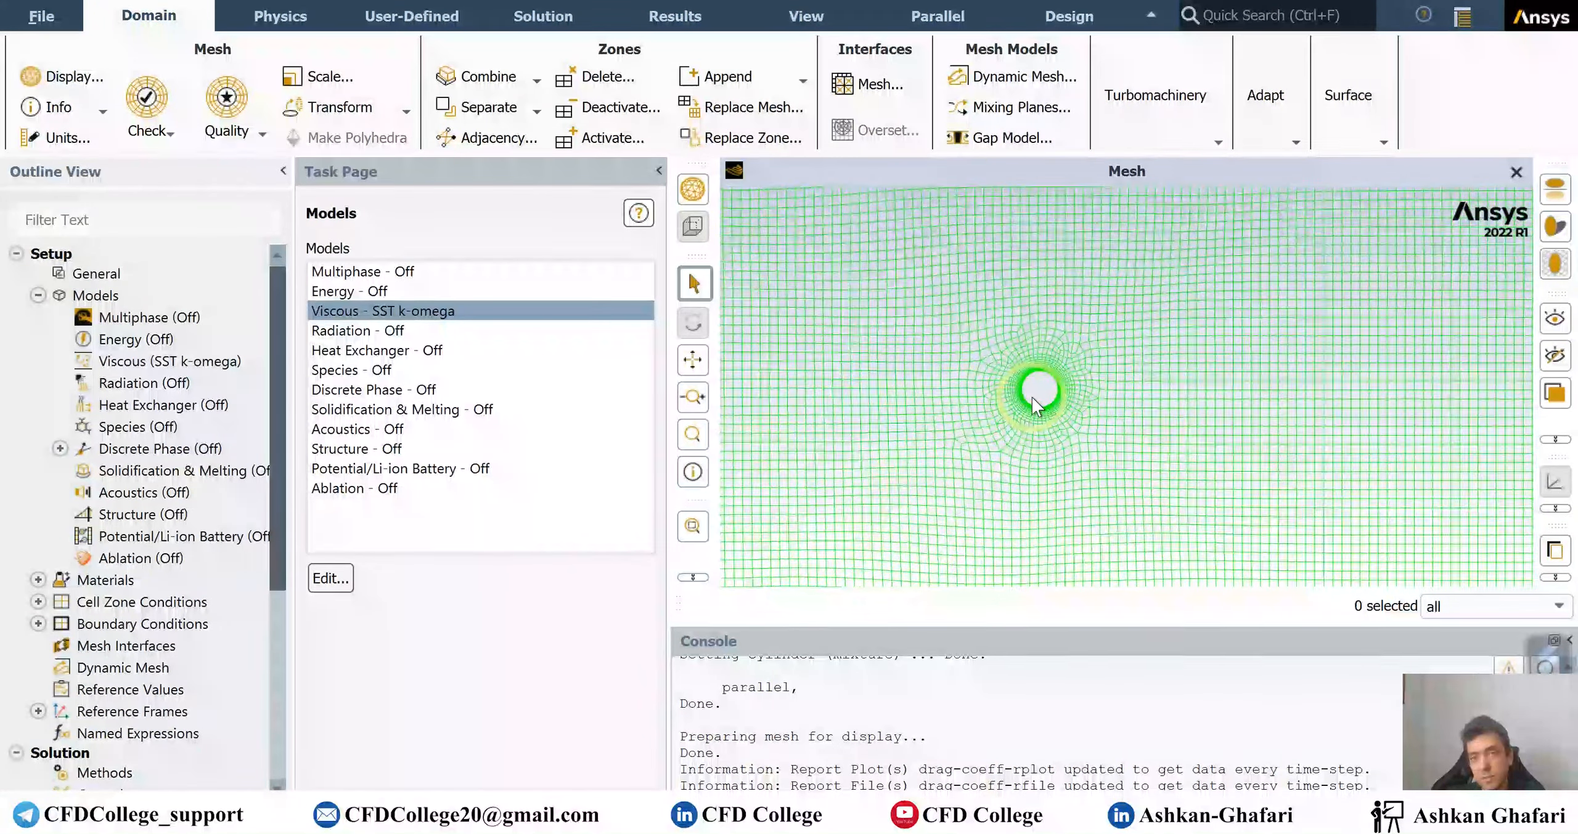
{"action": "scroll", "coordinate": [1032, 397], "scroll_direction": "down", "scroll_amount": 5}
{"action": "scroll", "coordinate": [799, 352], "scroll_direction": "down", "scroll_amount": 2}
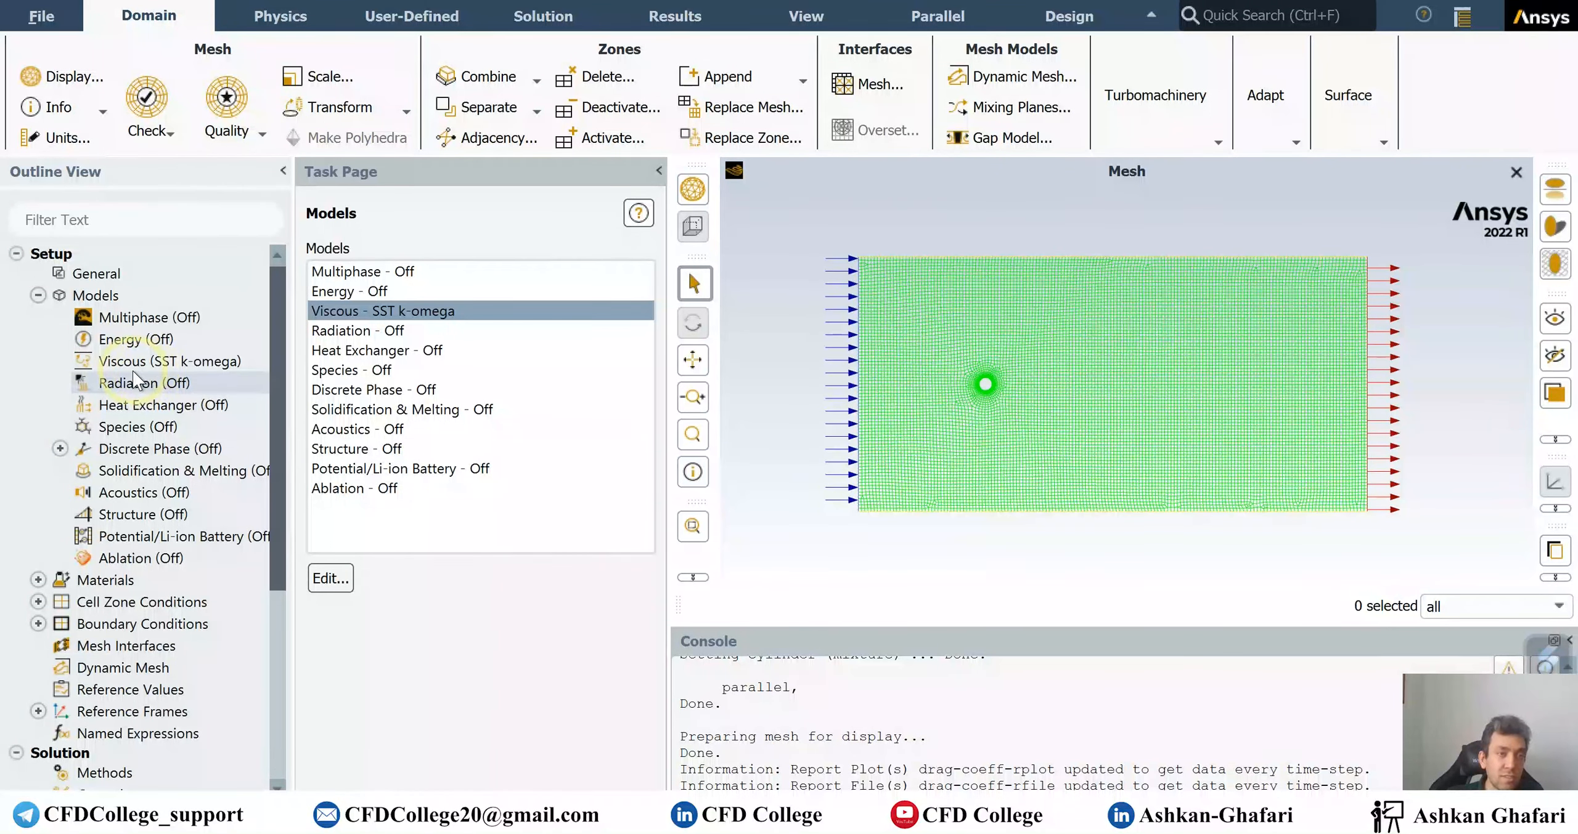
Look up the Re = 10000 velocity in the Excel sheet and set the inlet's velocity magnitude to 3.67 m/s.
{"action": "left_click", "coordinate": [37, 295]}
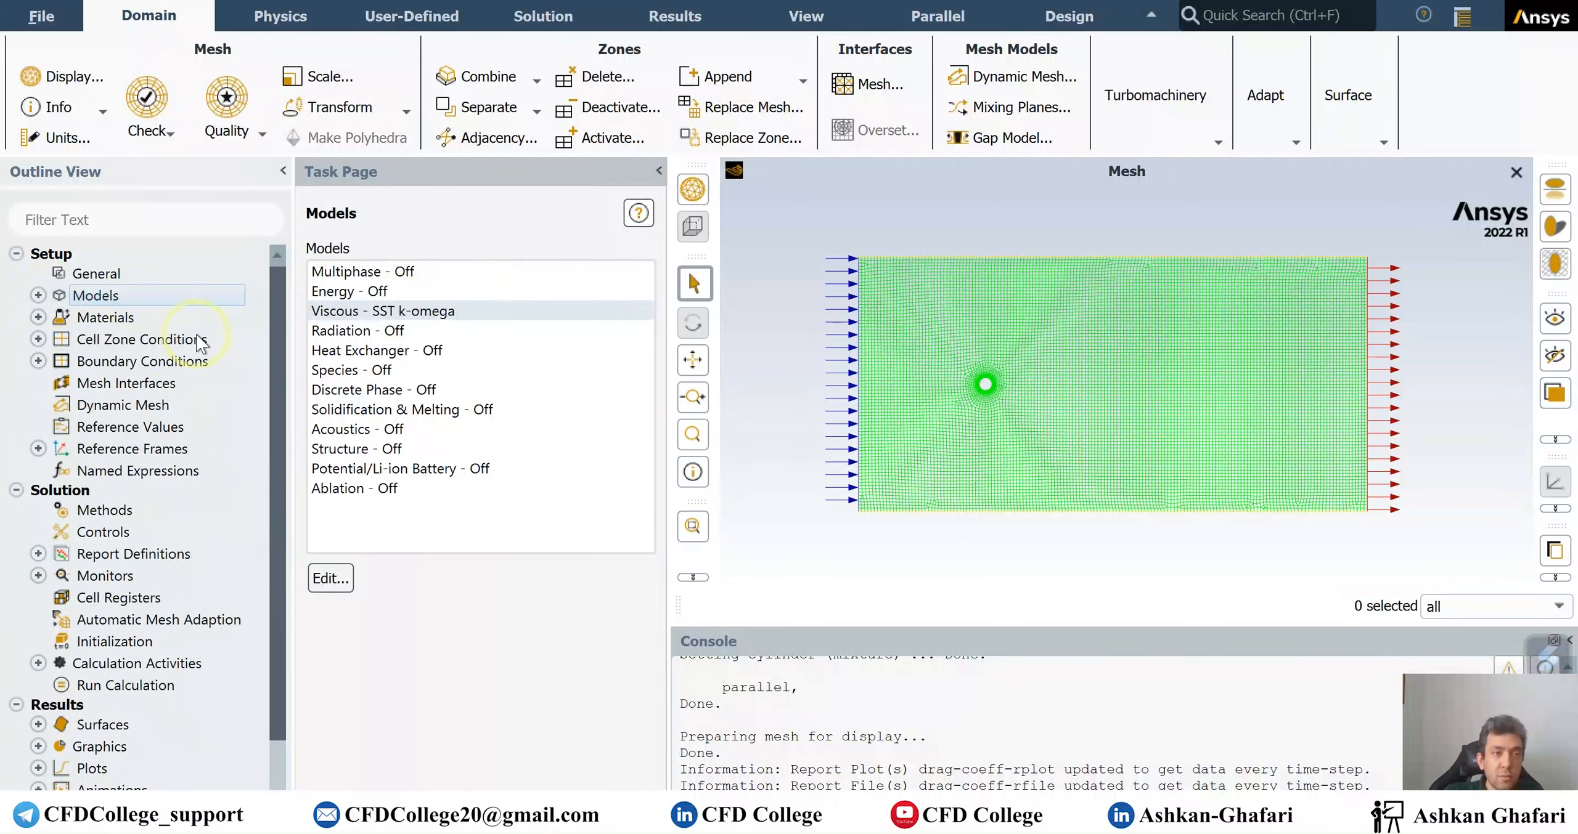
{"action": "double_click", "coordinate": [108, 361]}
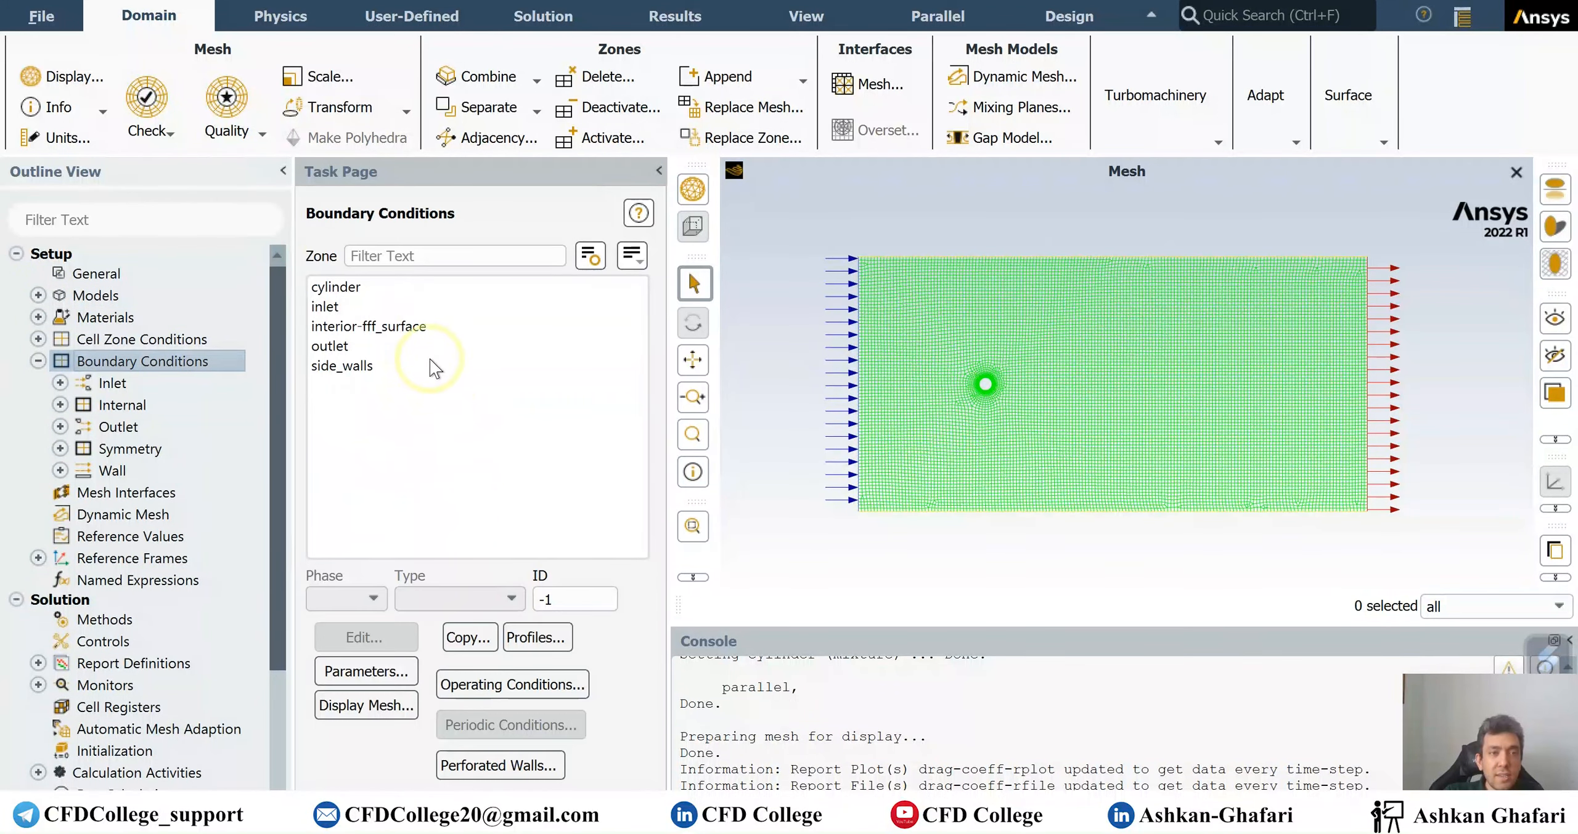
{"action": "left_click", "coordinate": [389, 300]}
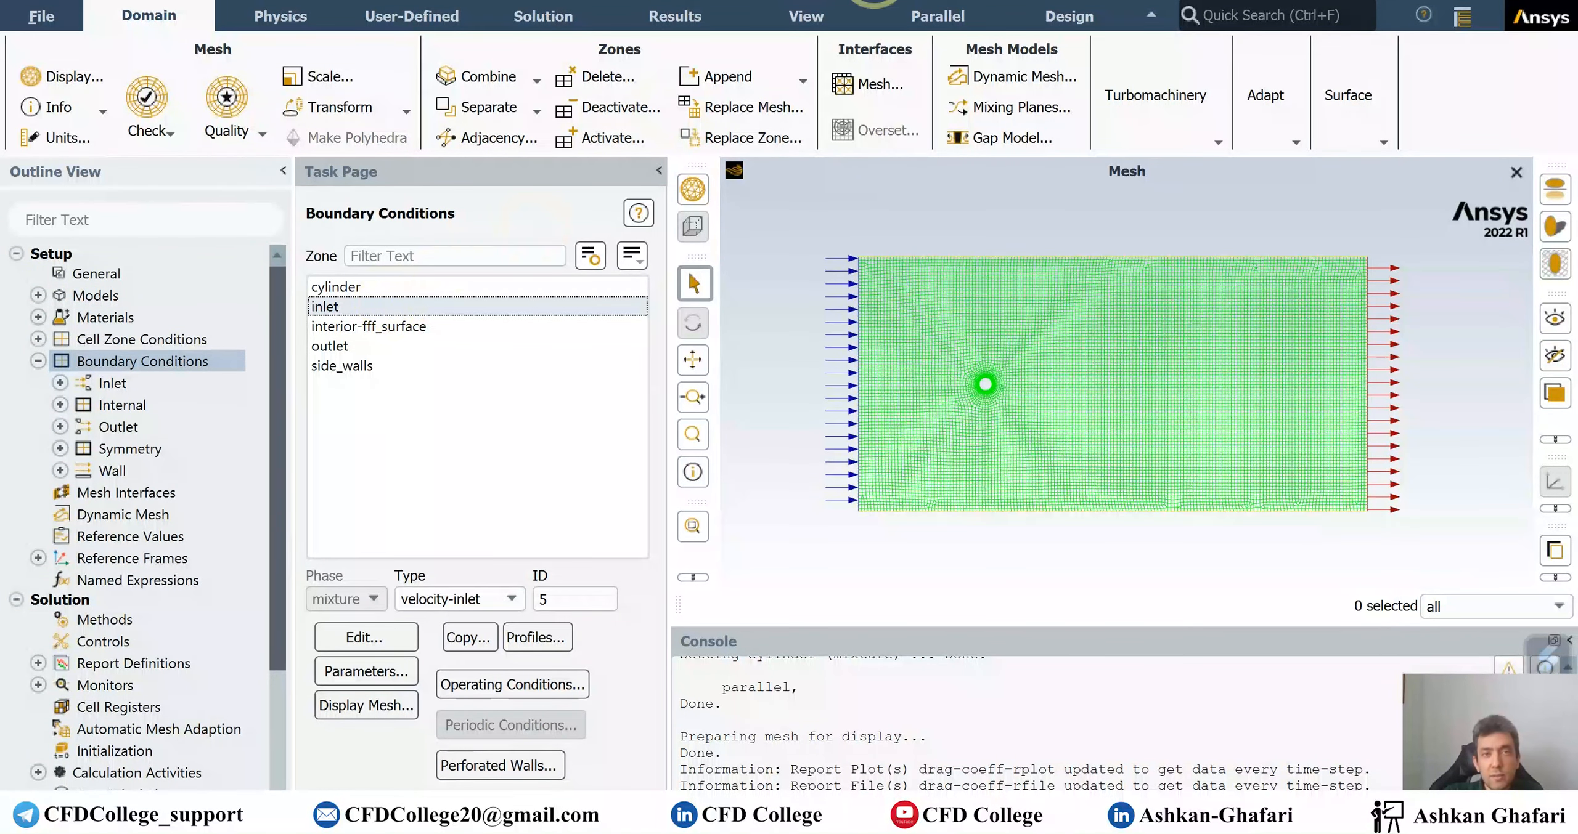
{"action": "double_click", "coordinate": [390, 299]}
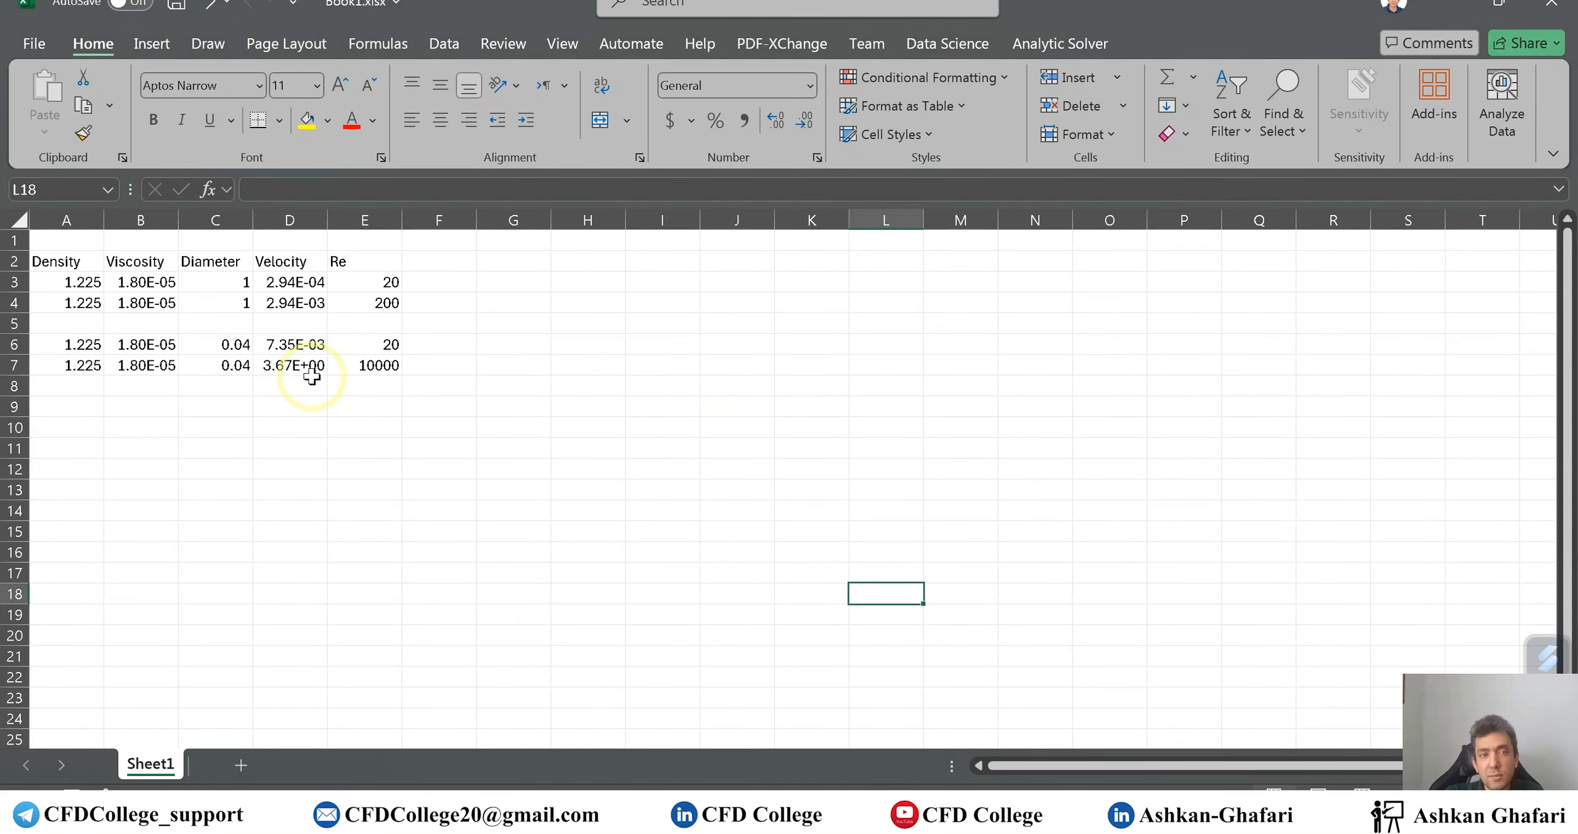
{"action": "mouse_move", "coordinate": [1115, 798]}
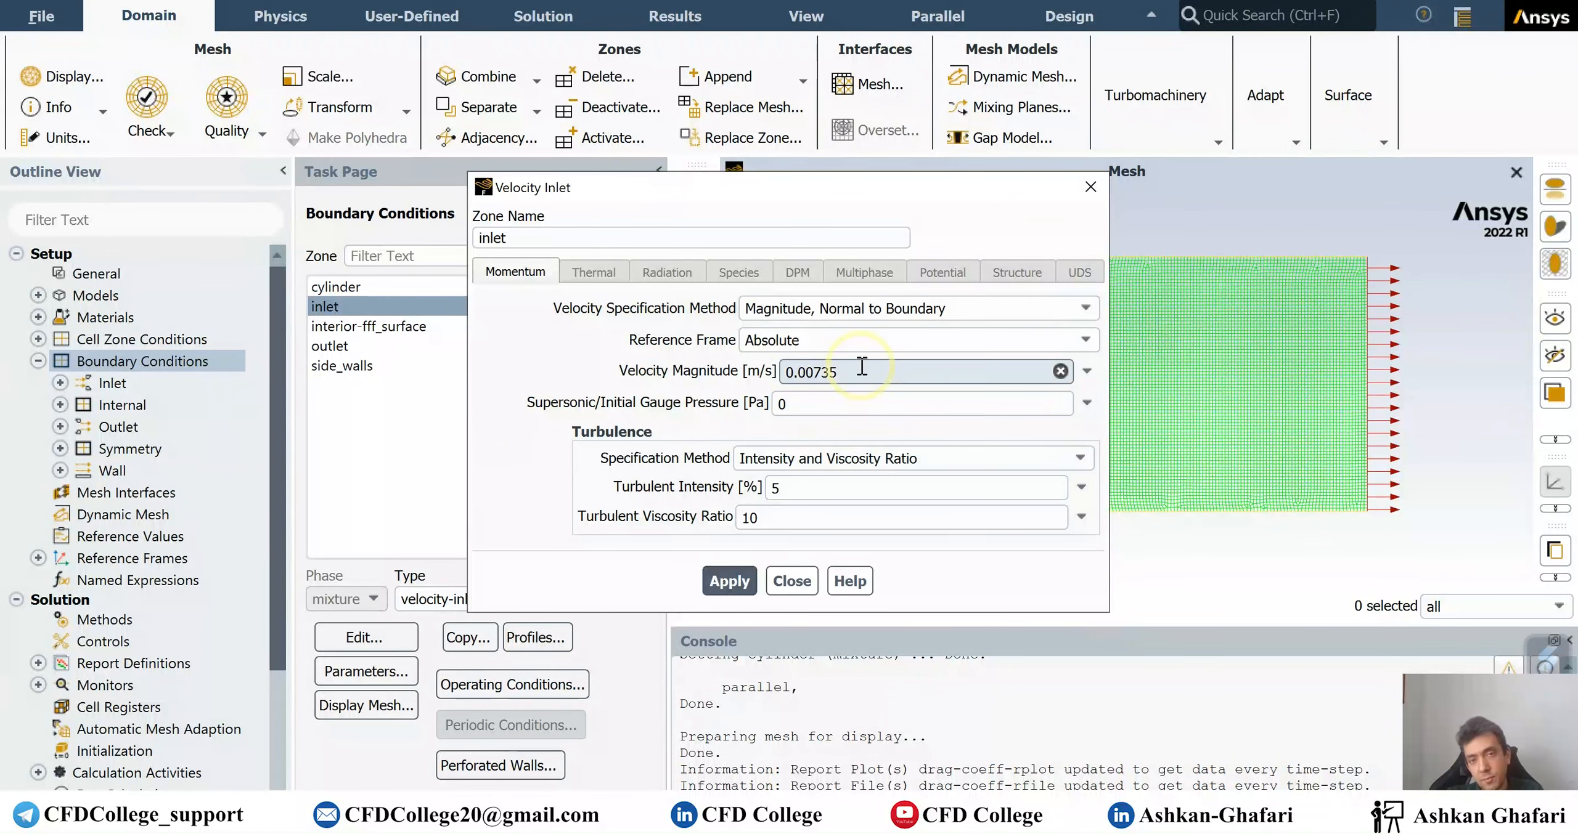
{"action": "double_click", "coordinate": [862, 366]}
{"action": "type", "text": "3.67"}
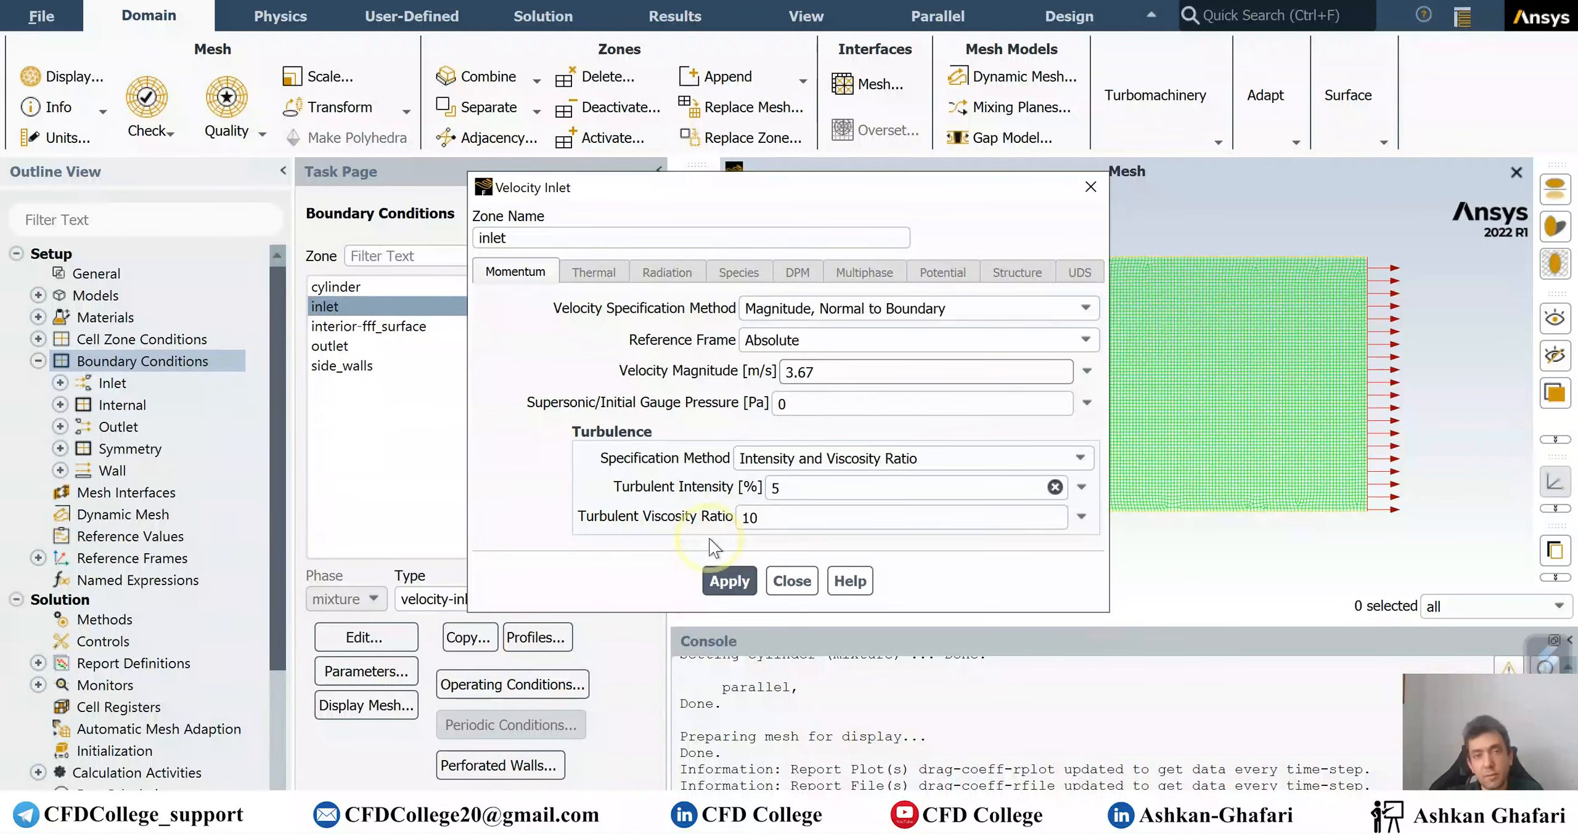
{"action": "left_click", "coordinate": [729, 581]}
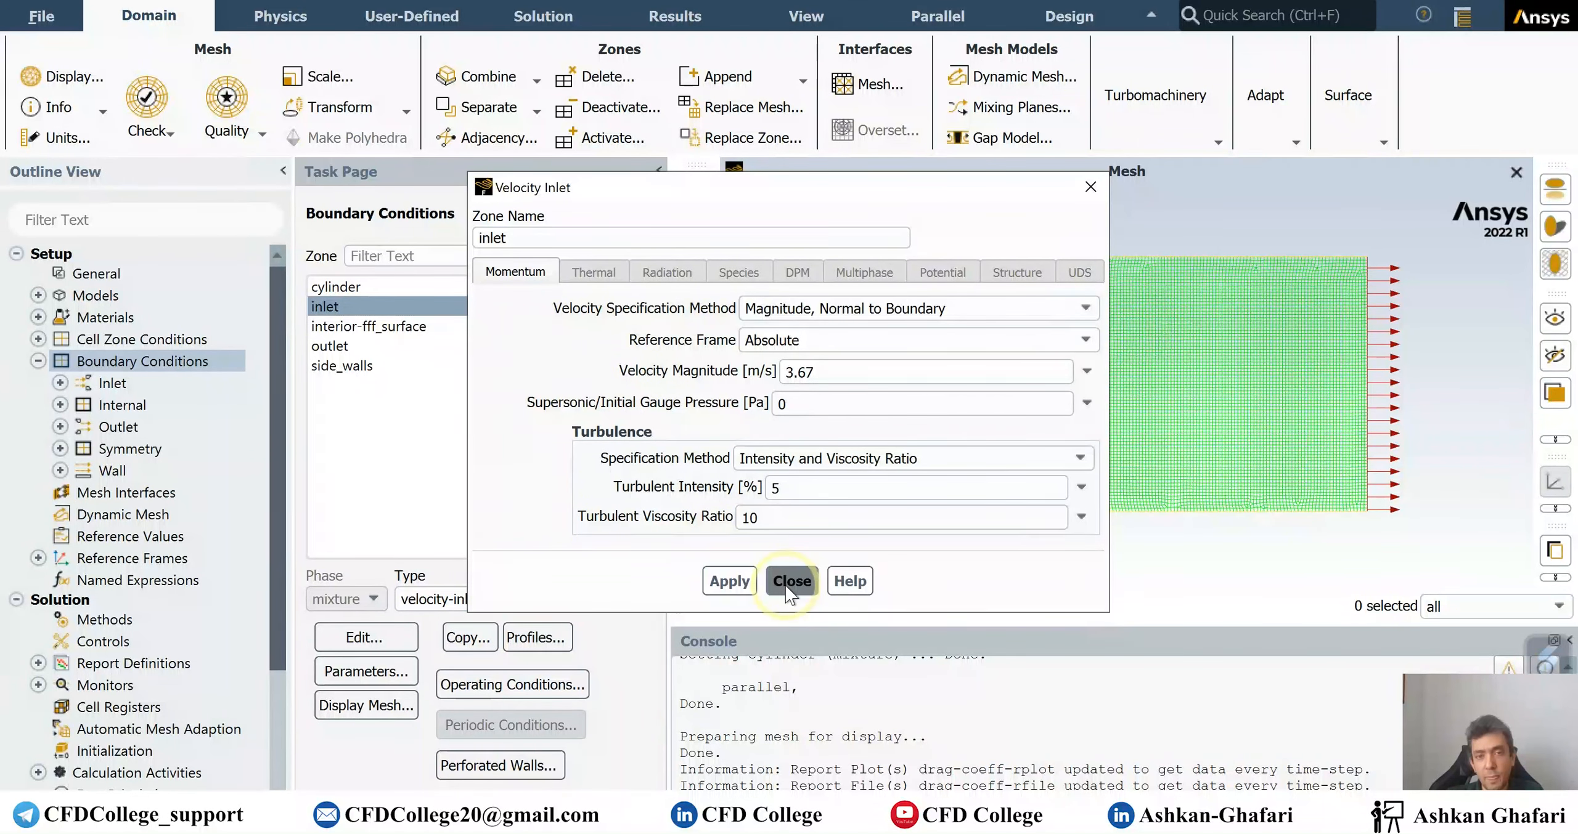
{"action": "left_click", "coordinate": [791, 581]}
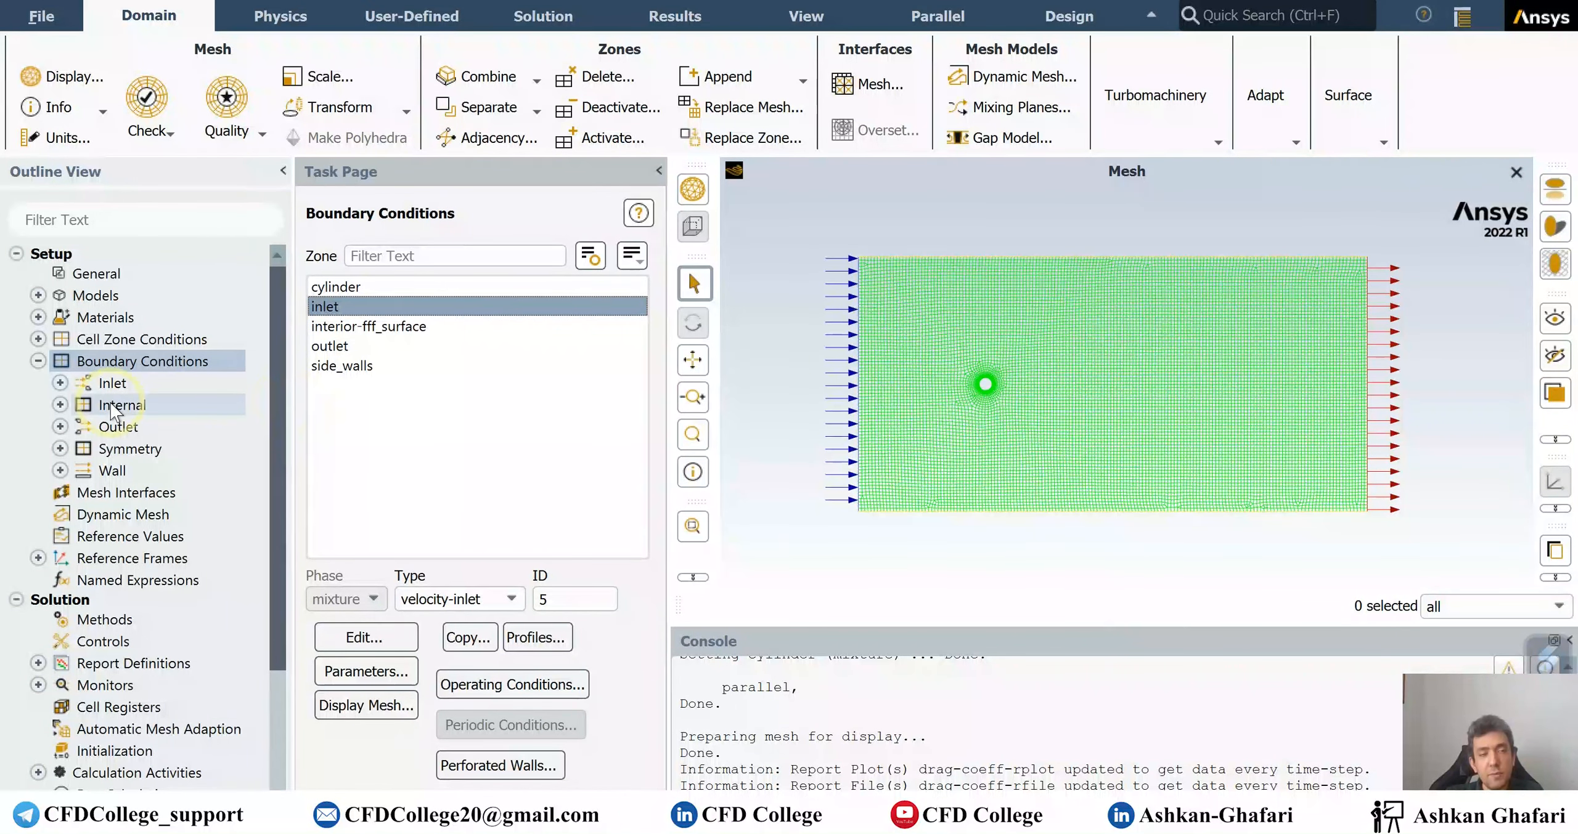
{"action": "left_click", "coordinate": [38, 362]}
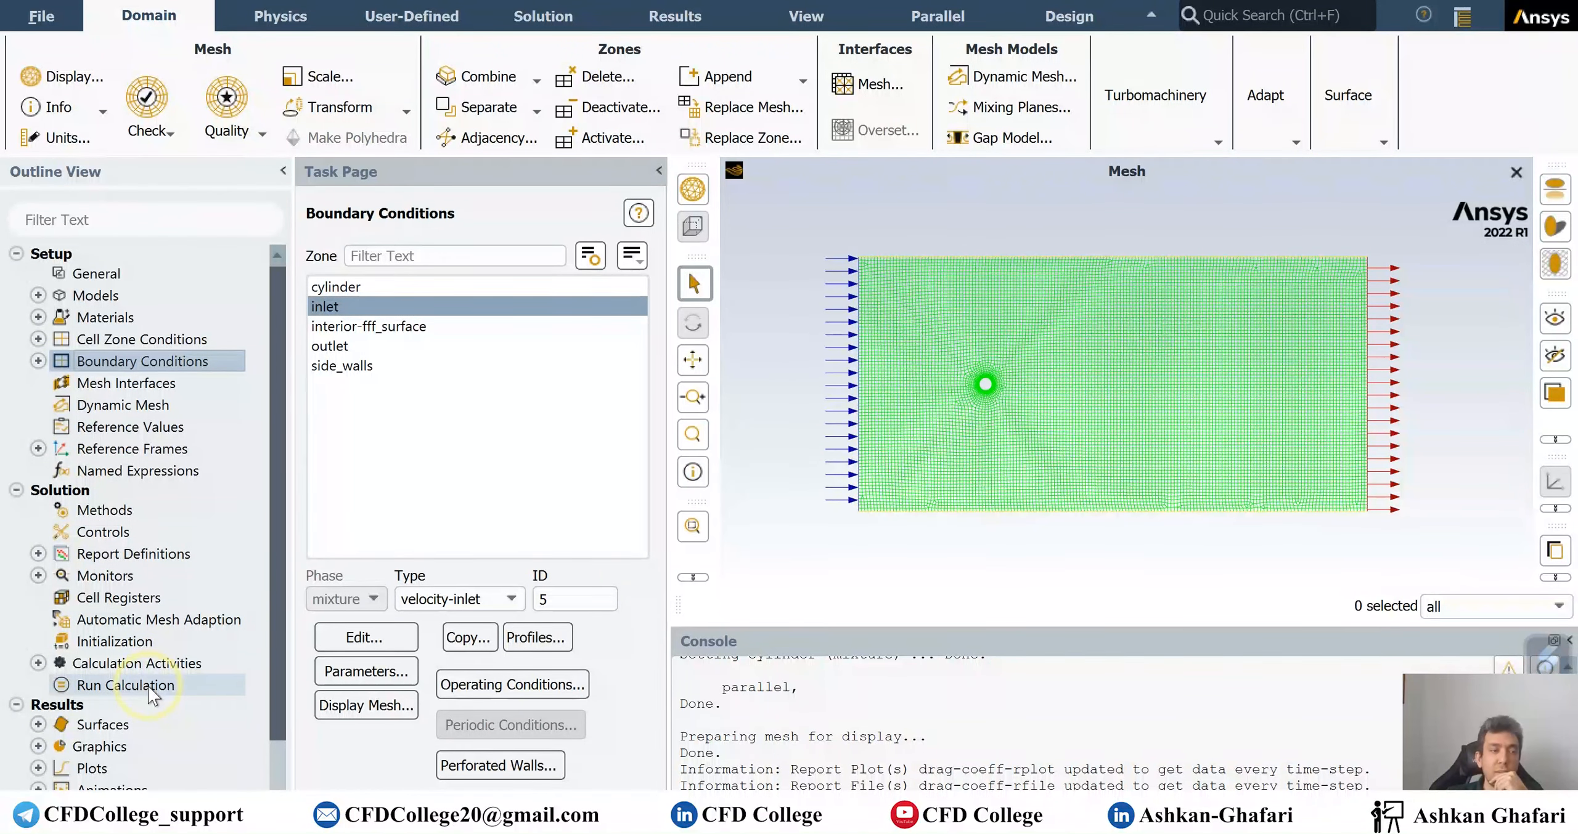
Open the Calculation Activities settings and go to the autosave interval in time steps.
{"action": "double_click", "coordinate": [146, 665]}
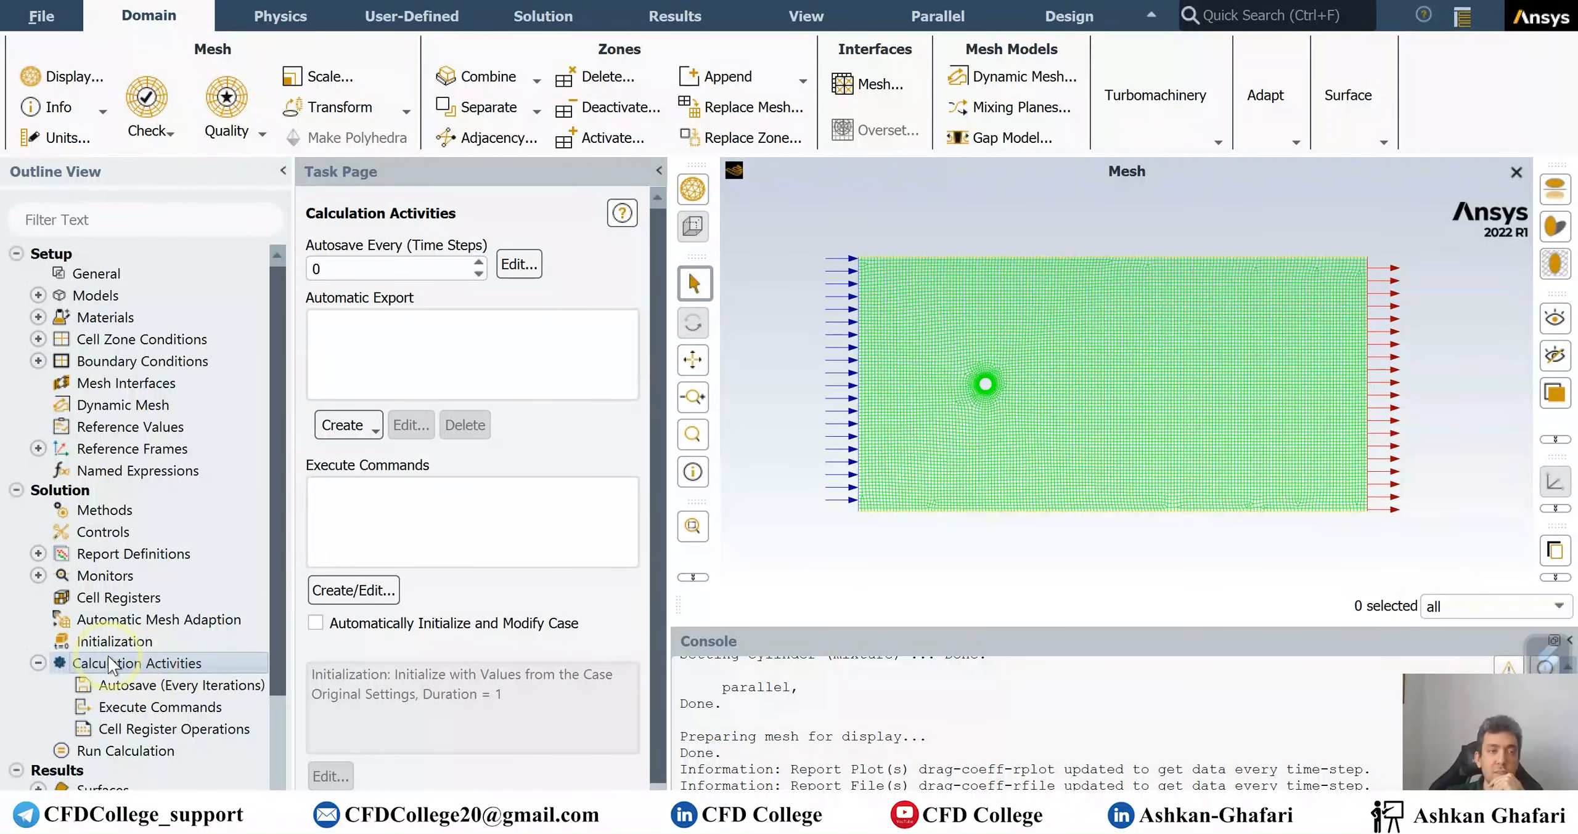
{"action": "double_click", "coordinate": [335, 279]}
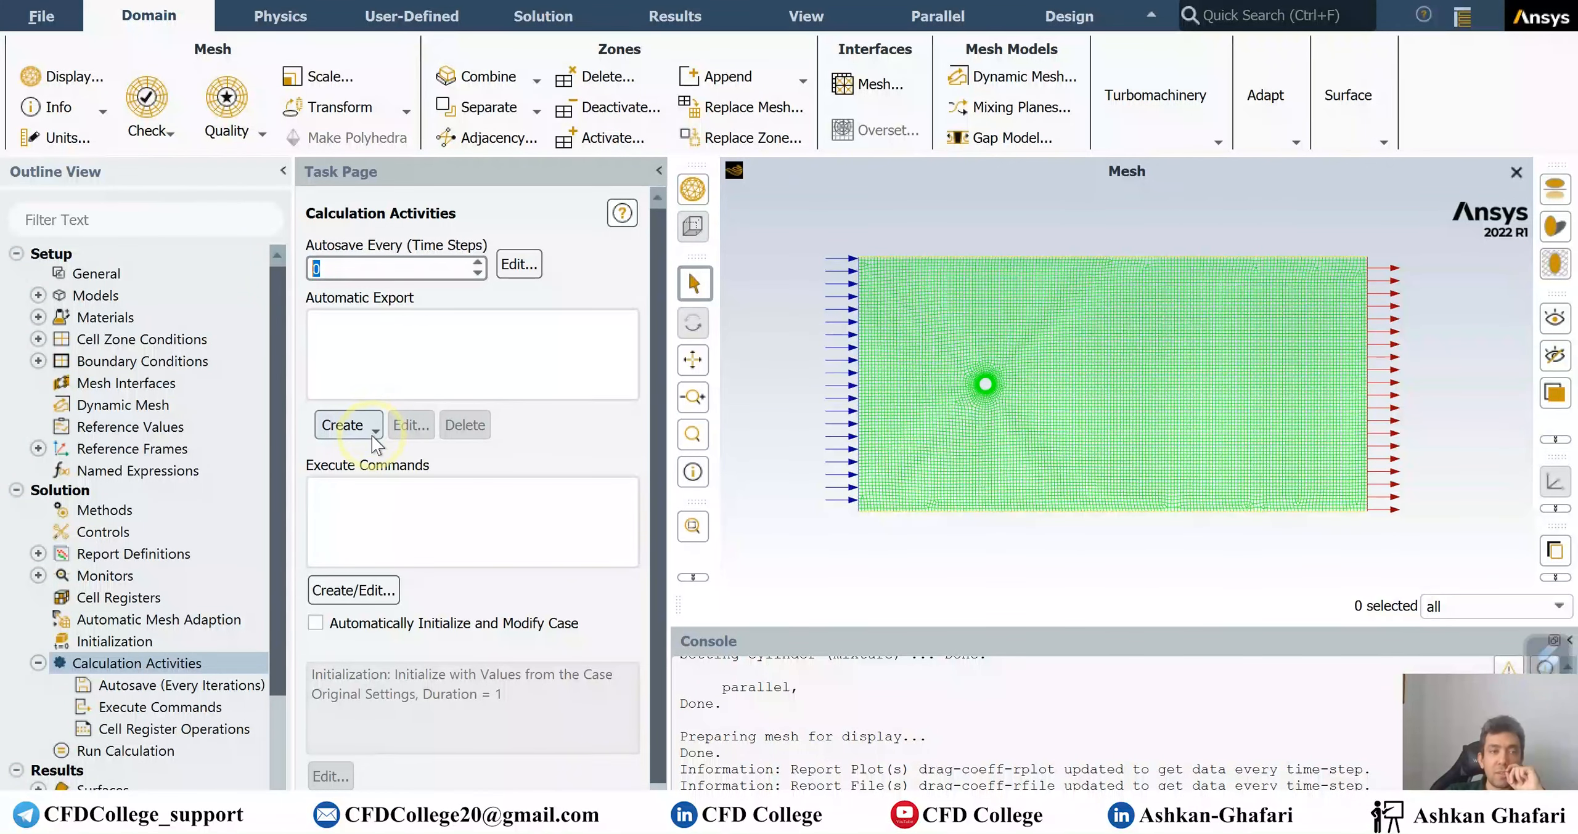
{"action": "left_click", "coordinate": [338, 267]}
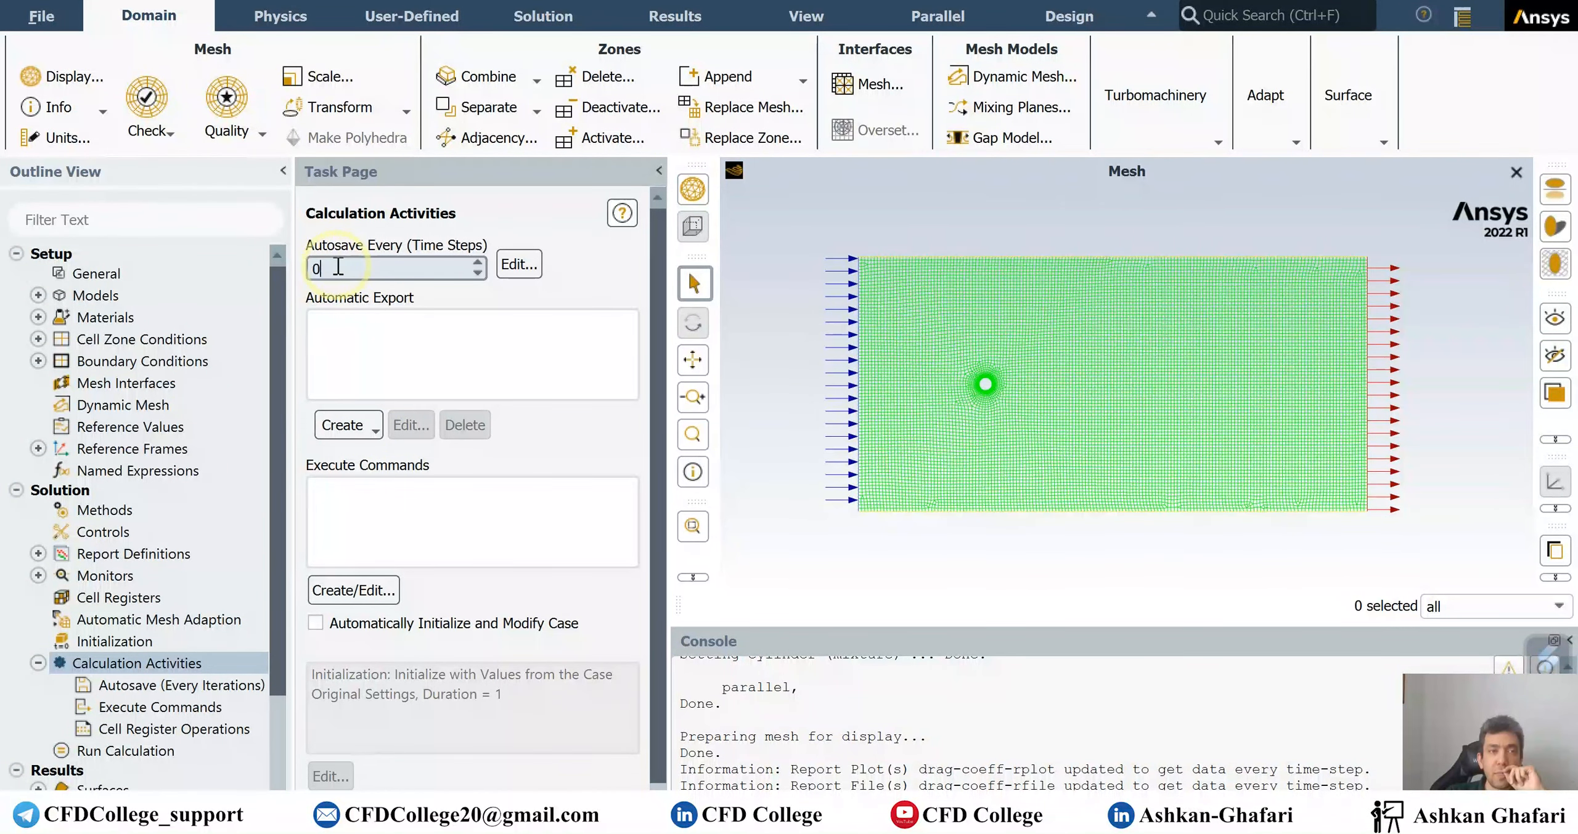
{"action": "left_click", "coordinate": [527, 265]}
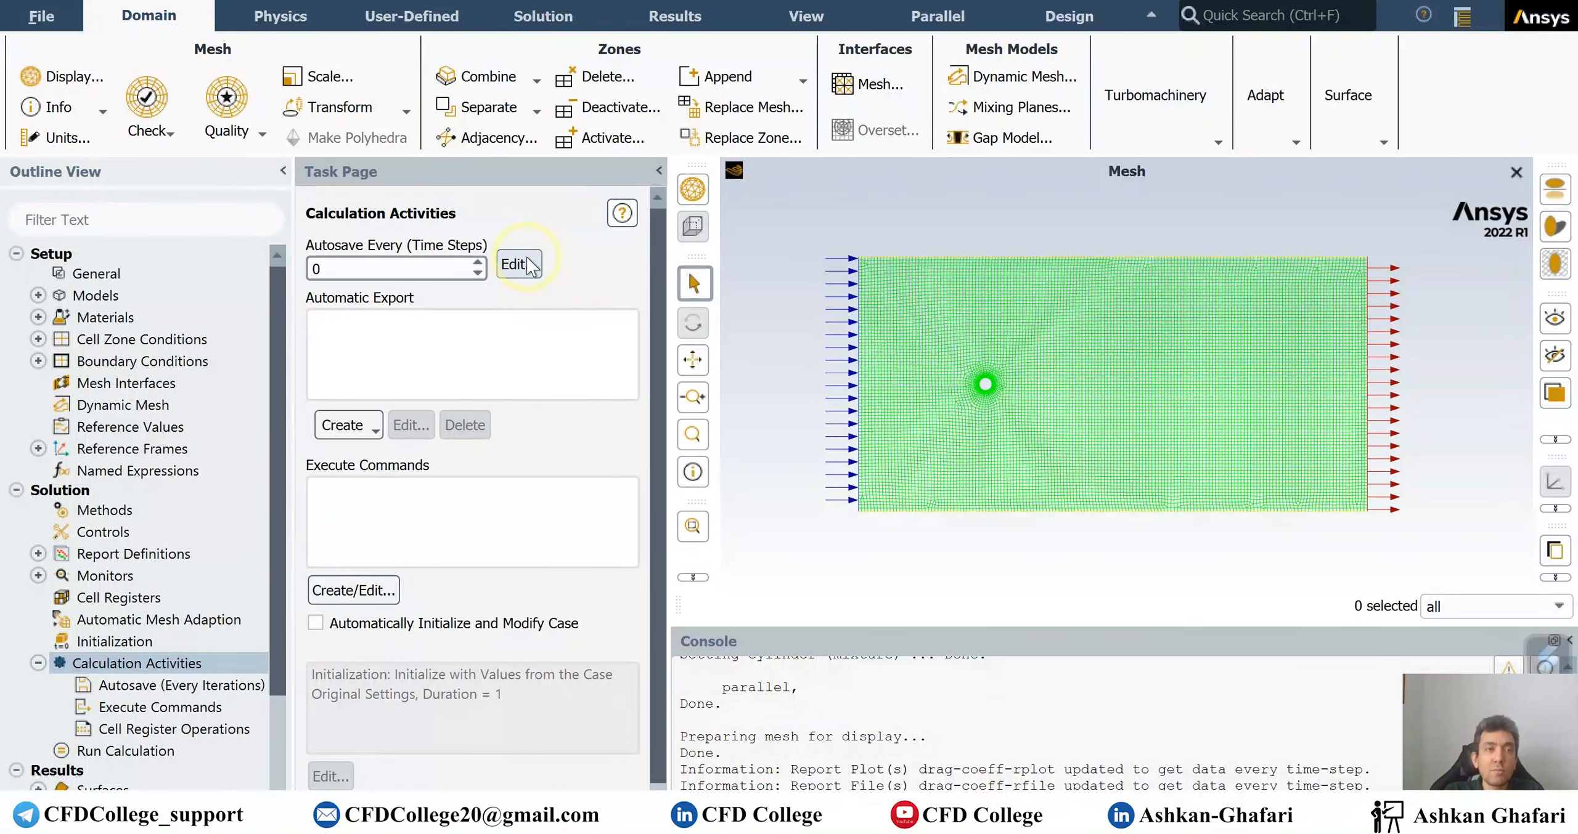
{"action": "left_click_drag", "start_coordinate": [334, 269], "coordinate": [296, 268]}
{"action": "left_click", "coordinate": [345, 269]}
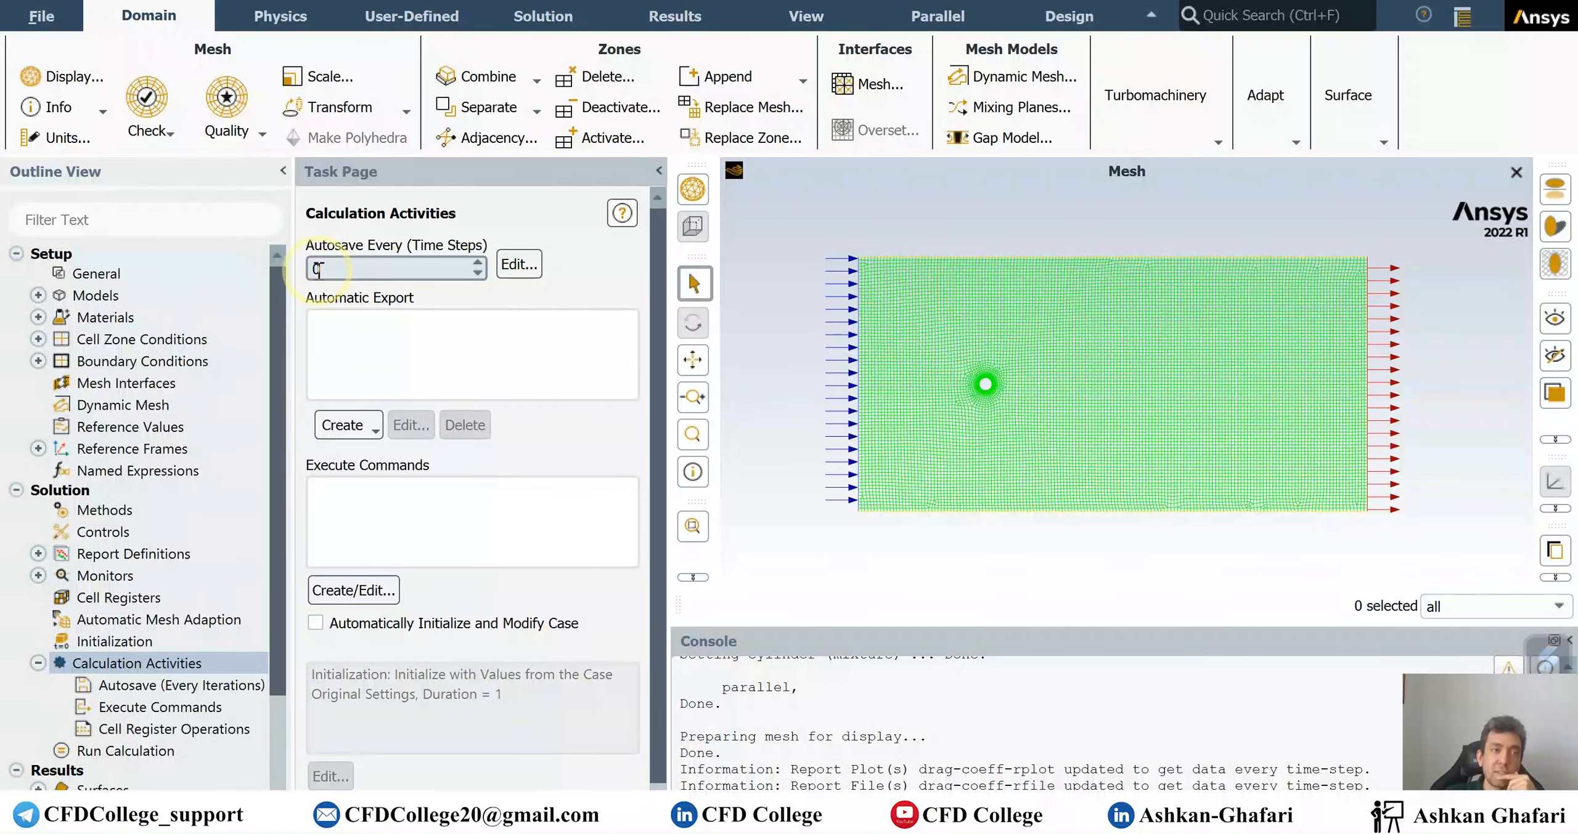
Try an automatic solution data export with the file type CDAT for CFD-Post & EnSight.
{"action": "left_click", "coordinate": [373, 426]}
{"action": "left_click", "coordinate": [392, 454]}
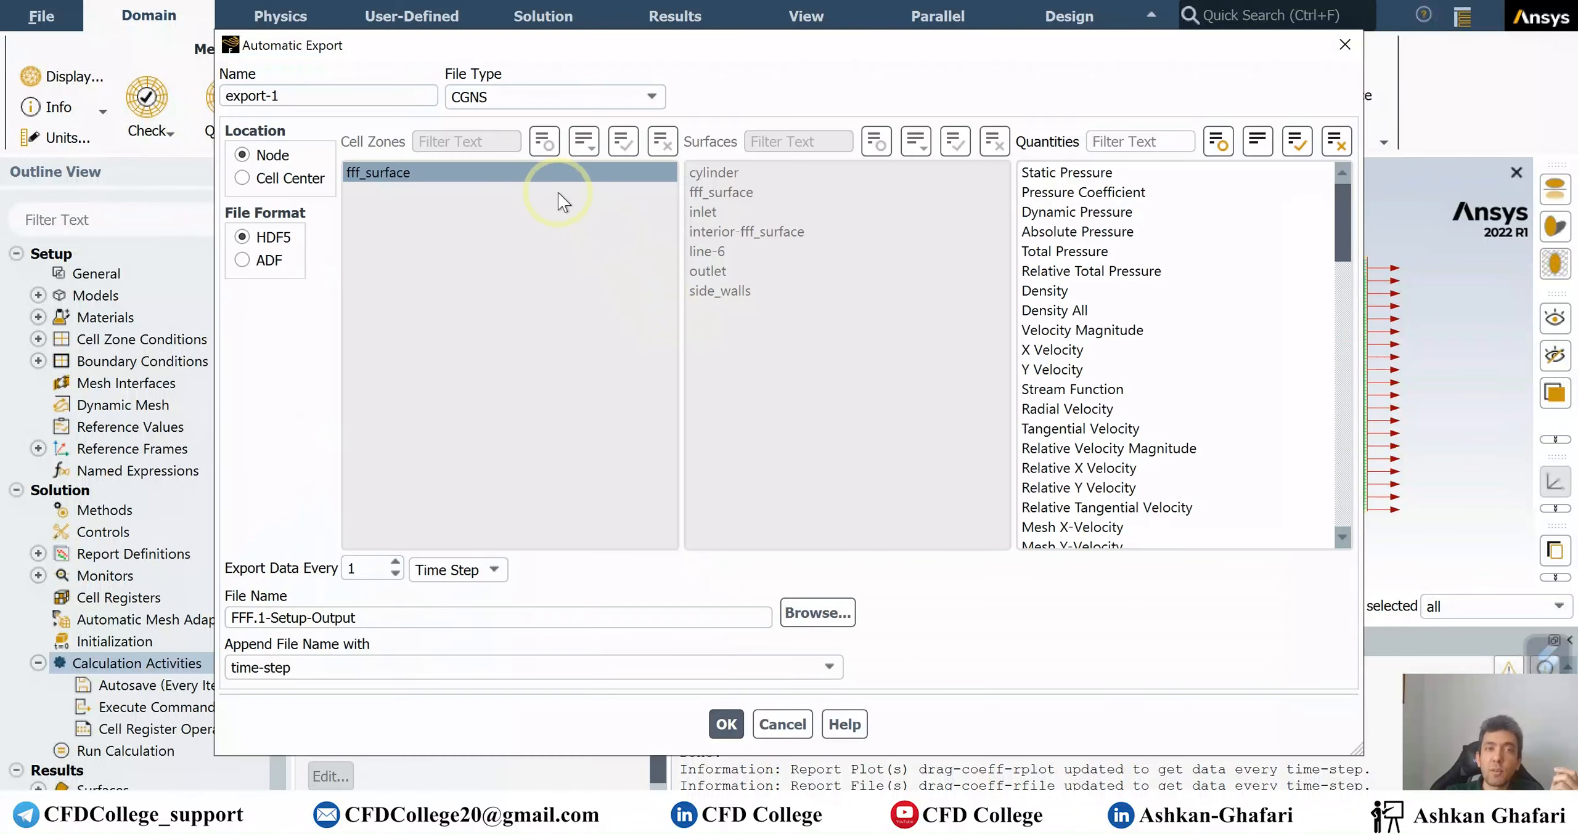
{"action": "left_click", "coordinate": [523, 98]}
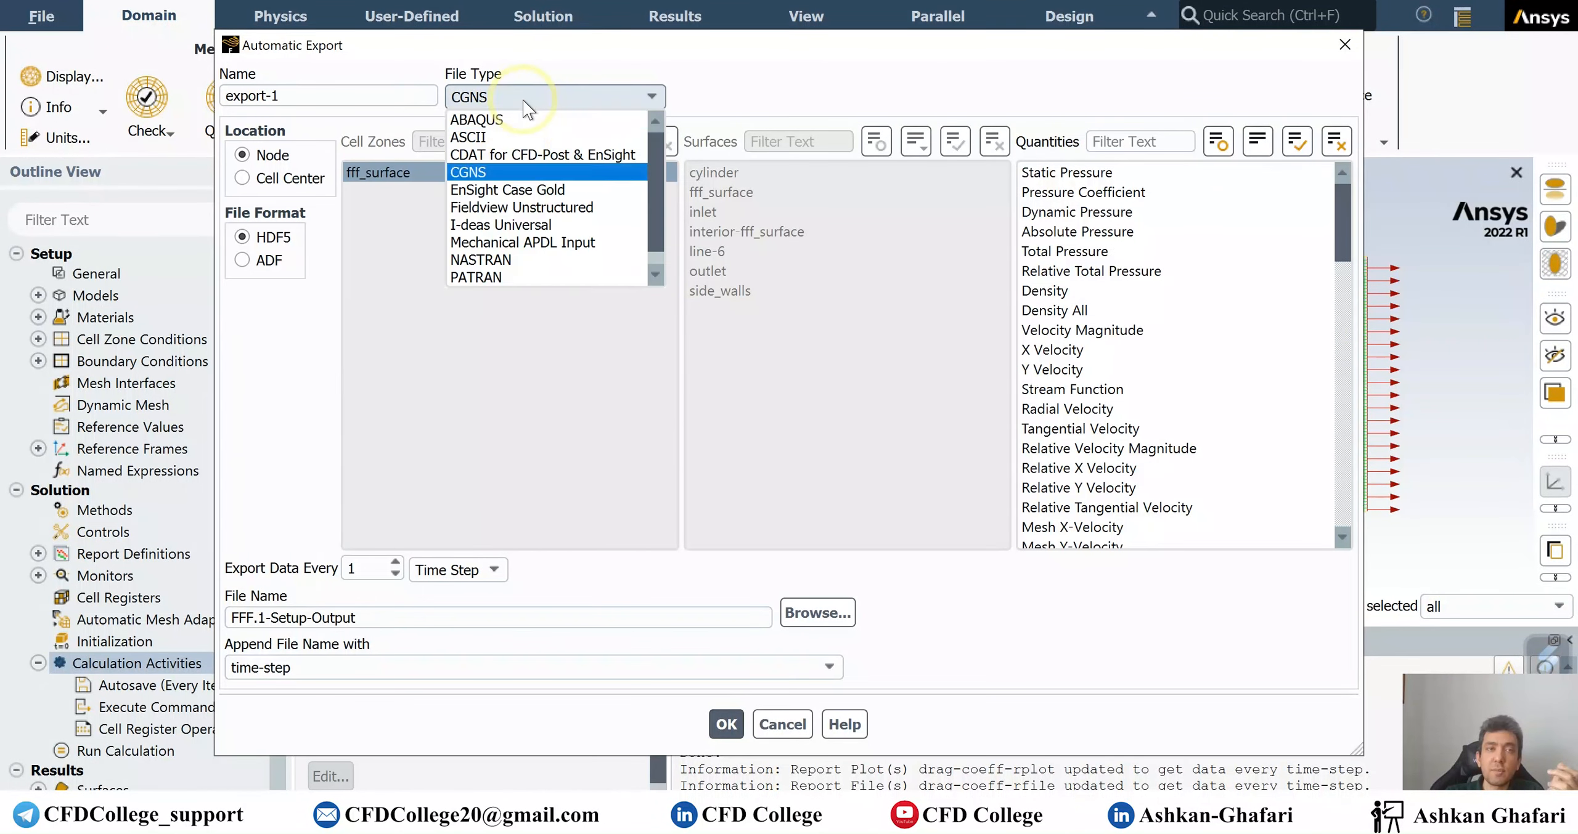
{"action": "left_click", "coordinate": [532, 154]}
{"action": "left_click", "coordinate": [617, 99]}
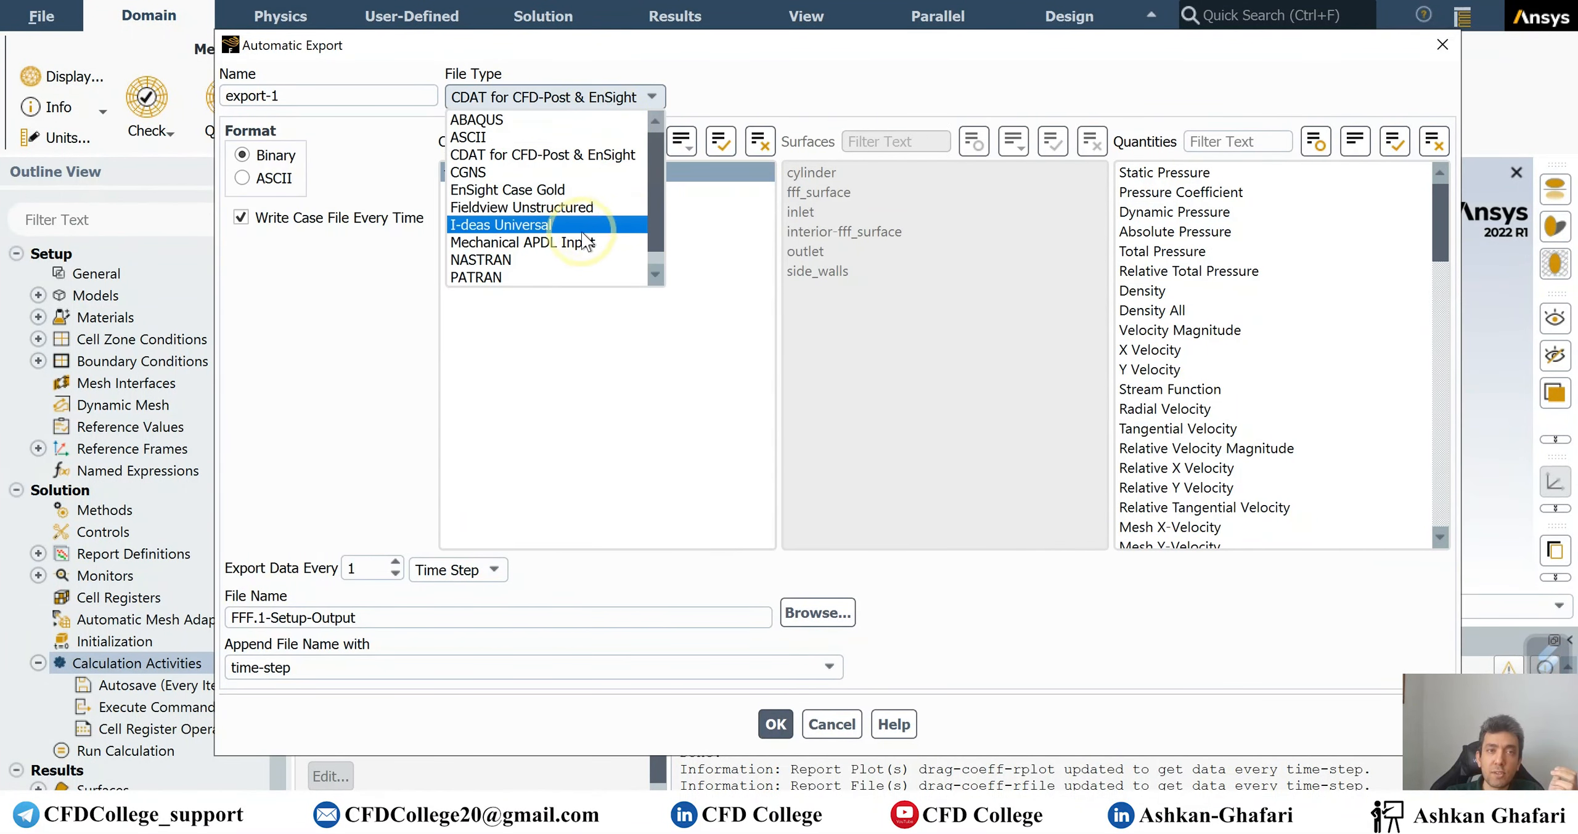
{"action": "scroll", "coordinate": [474, 276], "scroll_direction": "down", "scroll_amount": 1}
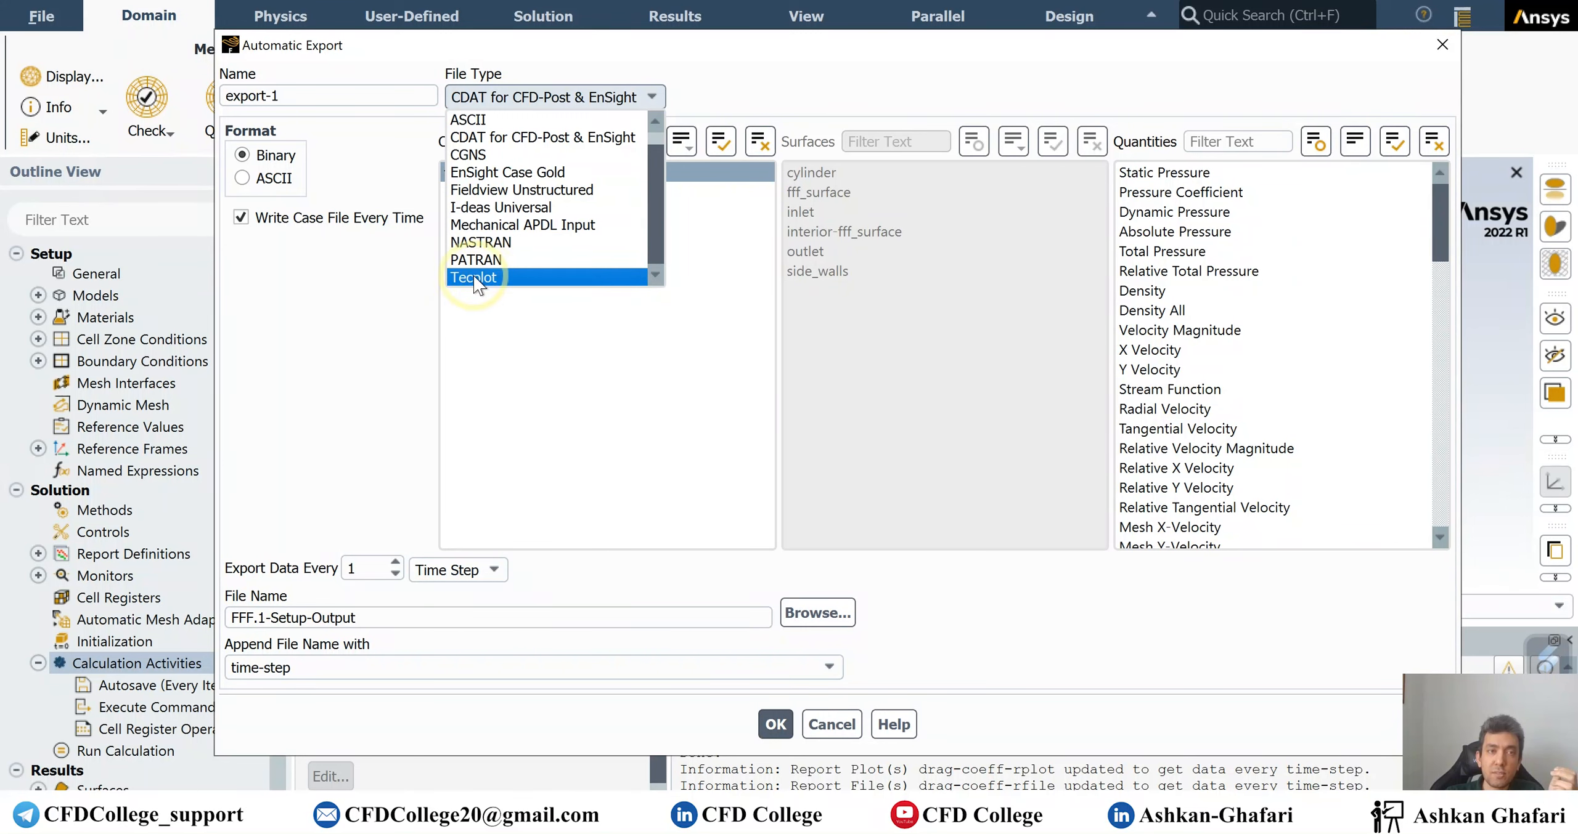
{"action": "left_click", "coordinate": [530, 137]}
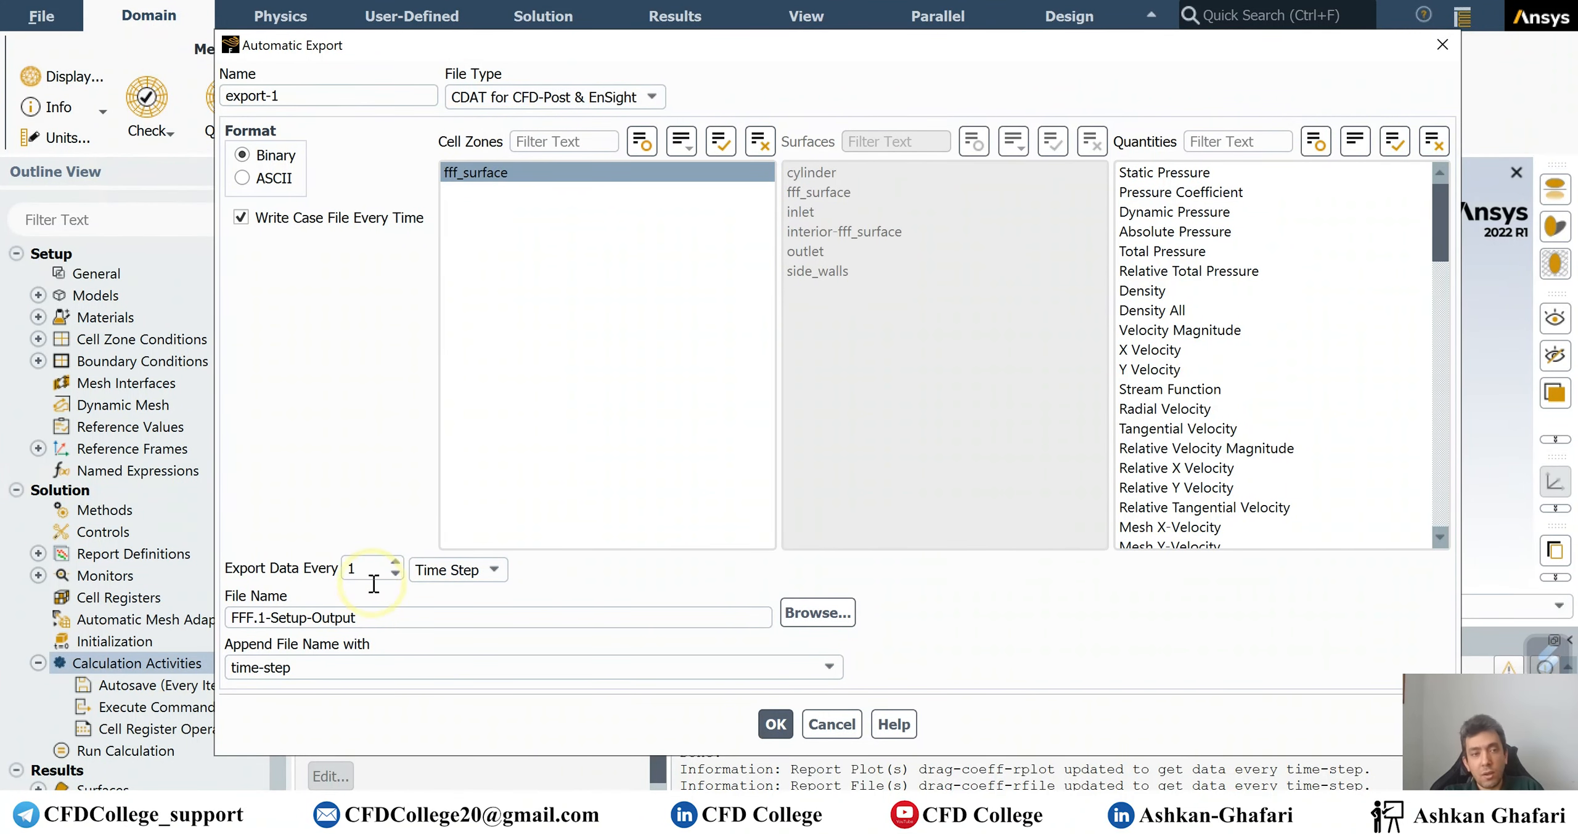
Select Static Pressure, Velocity Magnitude and velocity-gradient components such as dY-Velocity/dx as quantities for the automatic export.
{"action": "left_click", "coordinate": [1180, 176]}
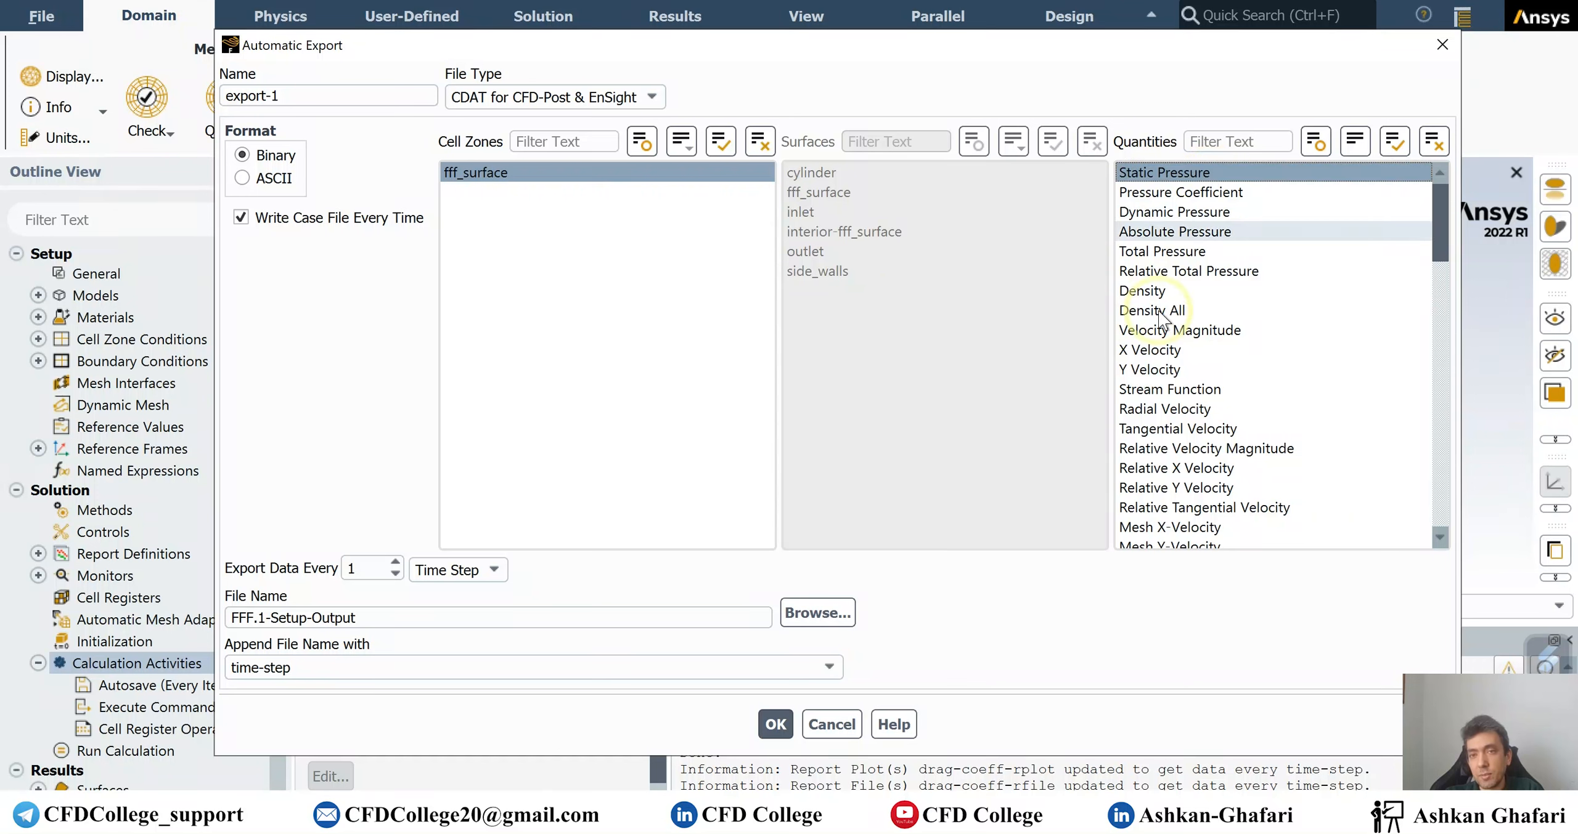
{"action": "left_click", "coordinate": [1251, 333]}
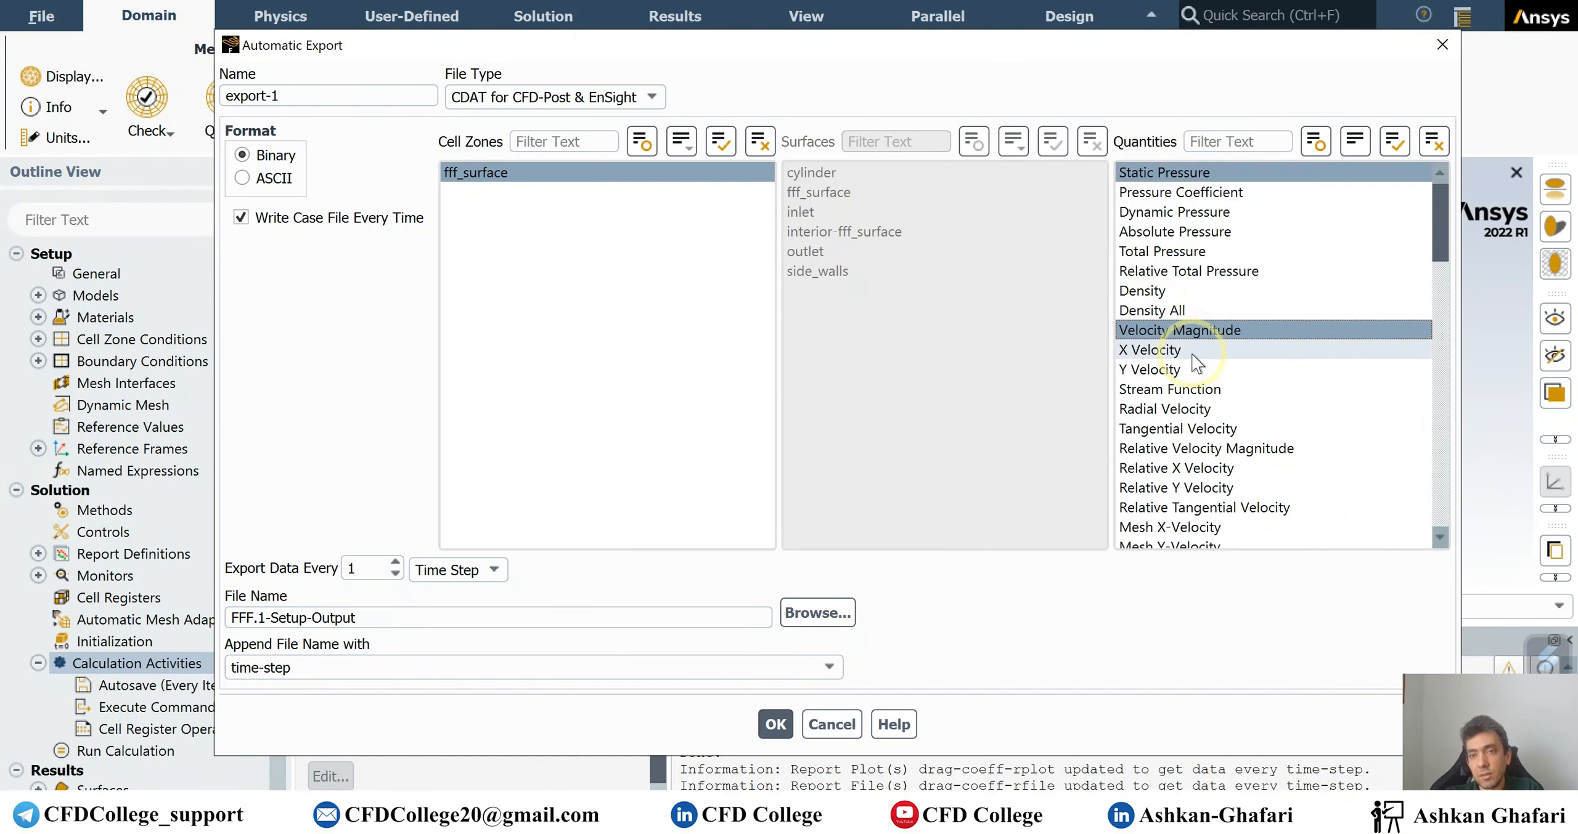
{"action": "scroll", "coordinate": [1168, 425], "scroll_direction": "down", "scroll_amount": 2}
{"action": "scroll", "coordinate": [1167, 425], "scroll_direction": "down", "scroll_amount": 3}
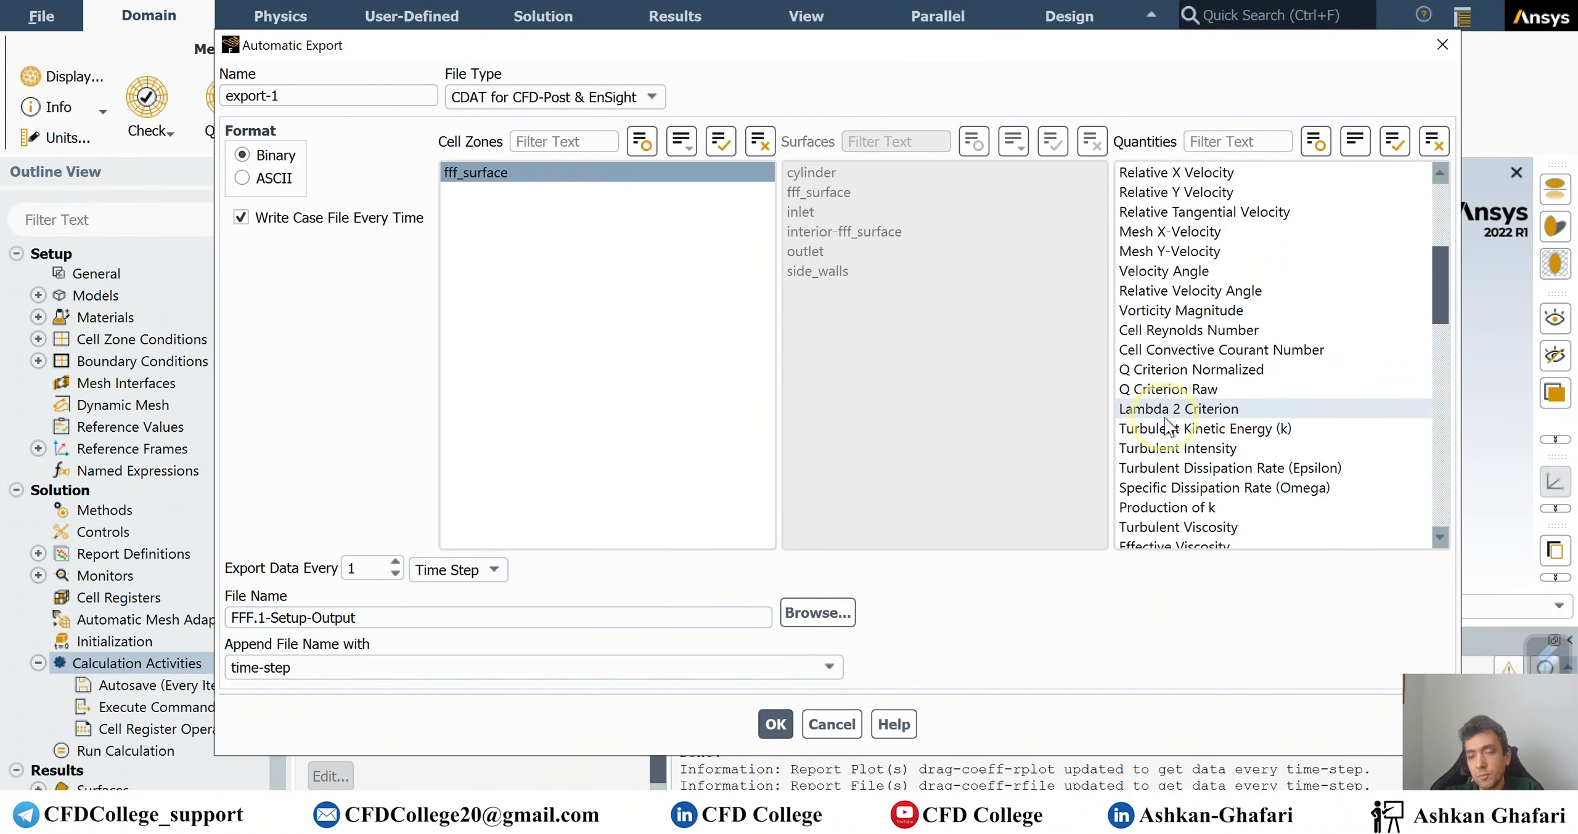
{"action": "scroll", "coordinate": [1167, 426], "scroll_direction": "down", "scroll_amount": 5}
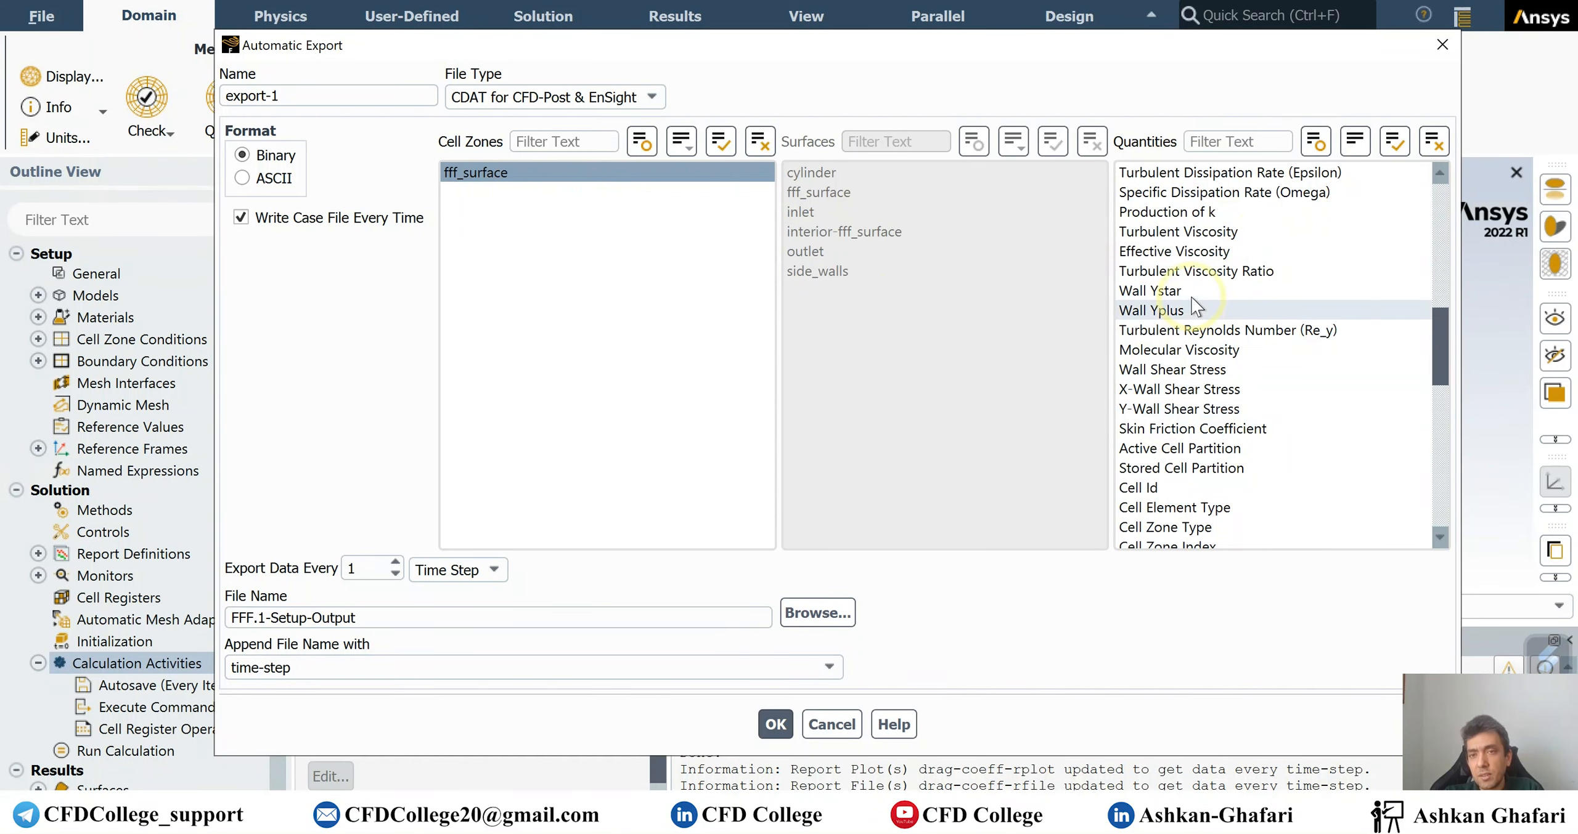
{"action": "scroll", "coordinate": [1235, 321], "scroll_direction": "down", "scroll_amount": 2}
{"action": "scroll", "coordinate": [1232, 327], "scroll_direction": "down", "scroll_amount": 9}
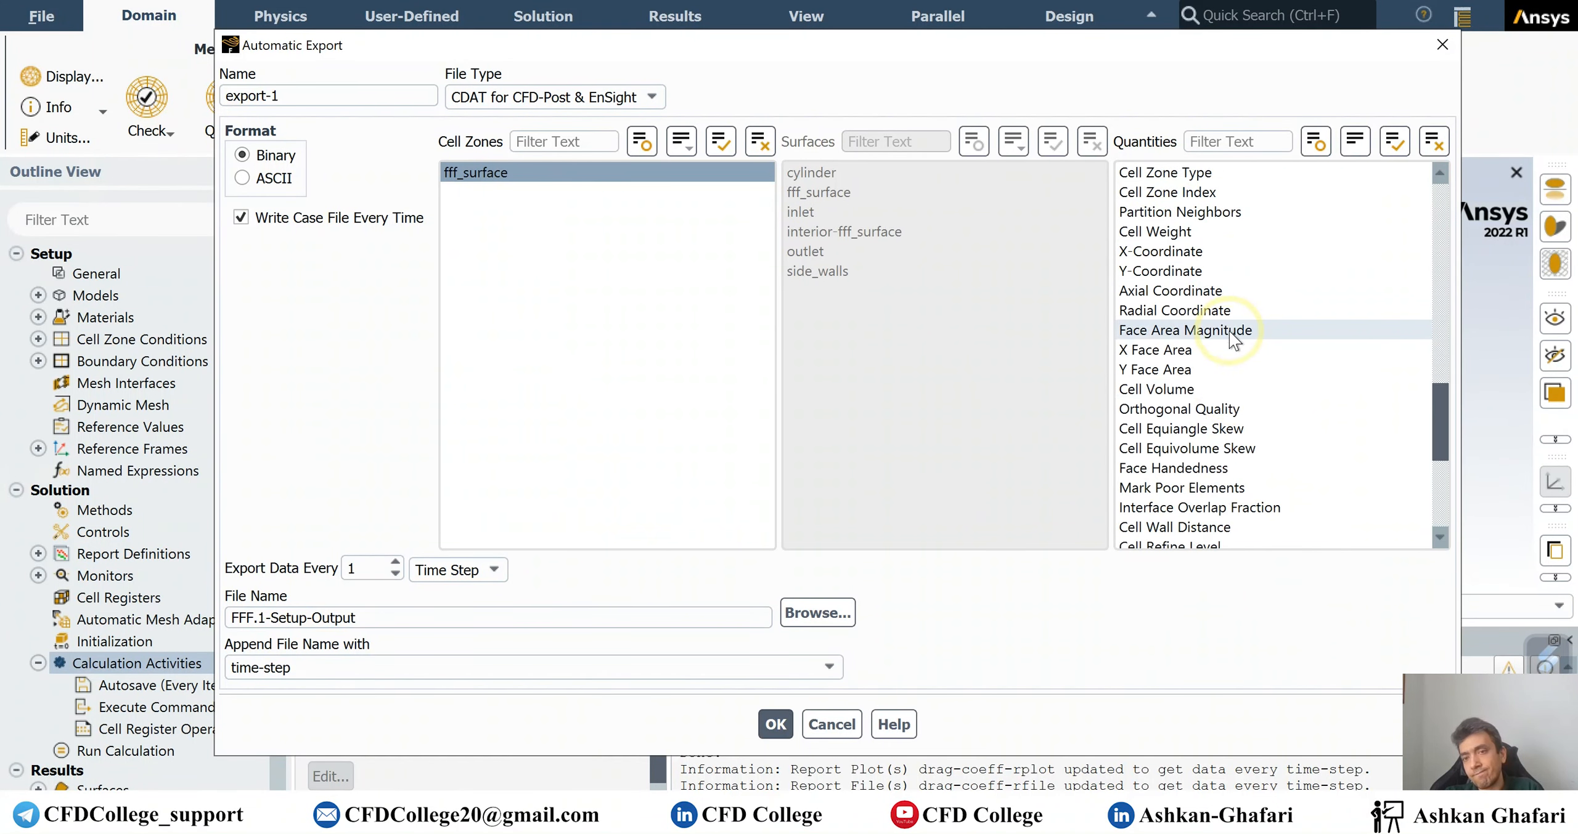
{"action": "left_click_drag", "start_coordinate": [1194, 395], "coordinate": [1194, 445]}
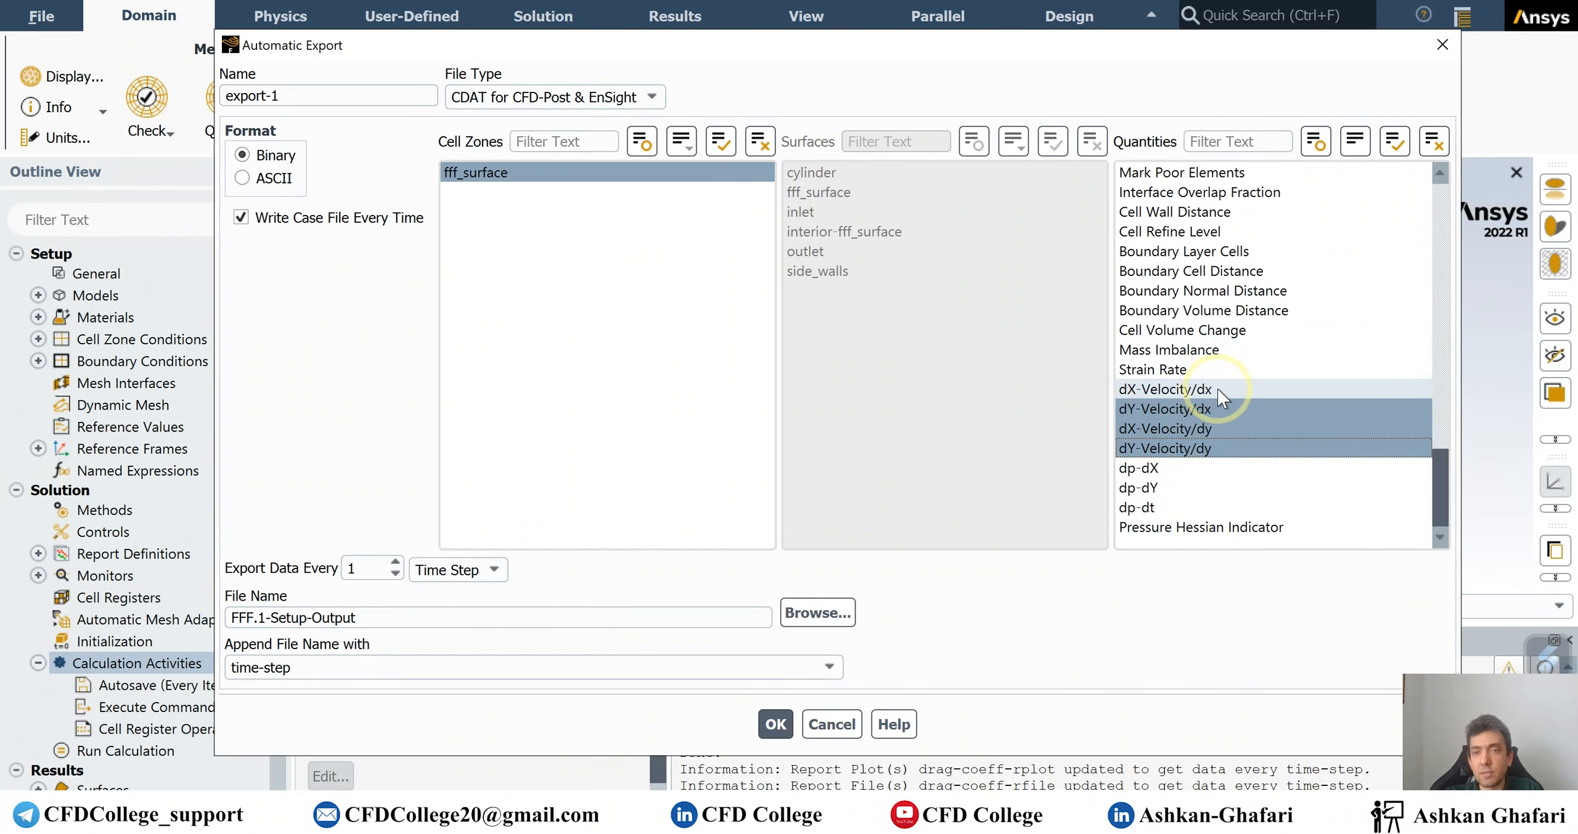
Review the selected quantities and the export interval in time steps, and discard the automatic export definition.
{"action": "scroll", "coordinate": [1218, 388], "scroll_direction": "up", "scroll_amount": 18}
{"action": "scroll", "coordinate": [1218, 394], "scroll_direction": "up", "scroll_amount": 3}
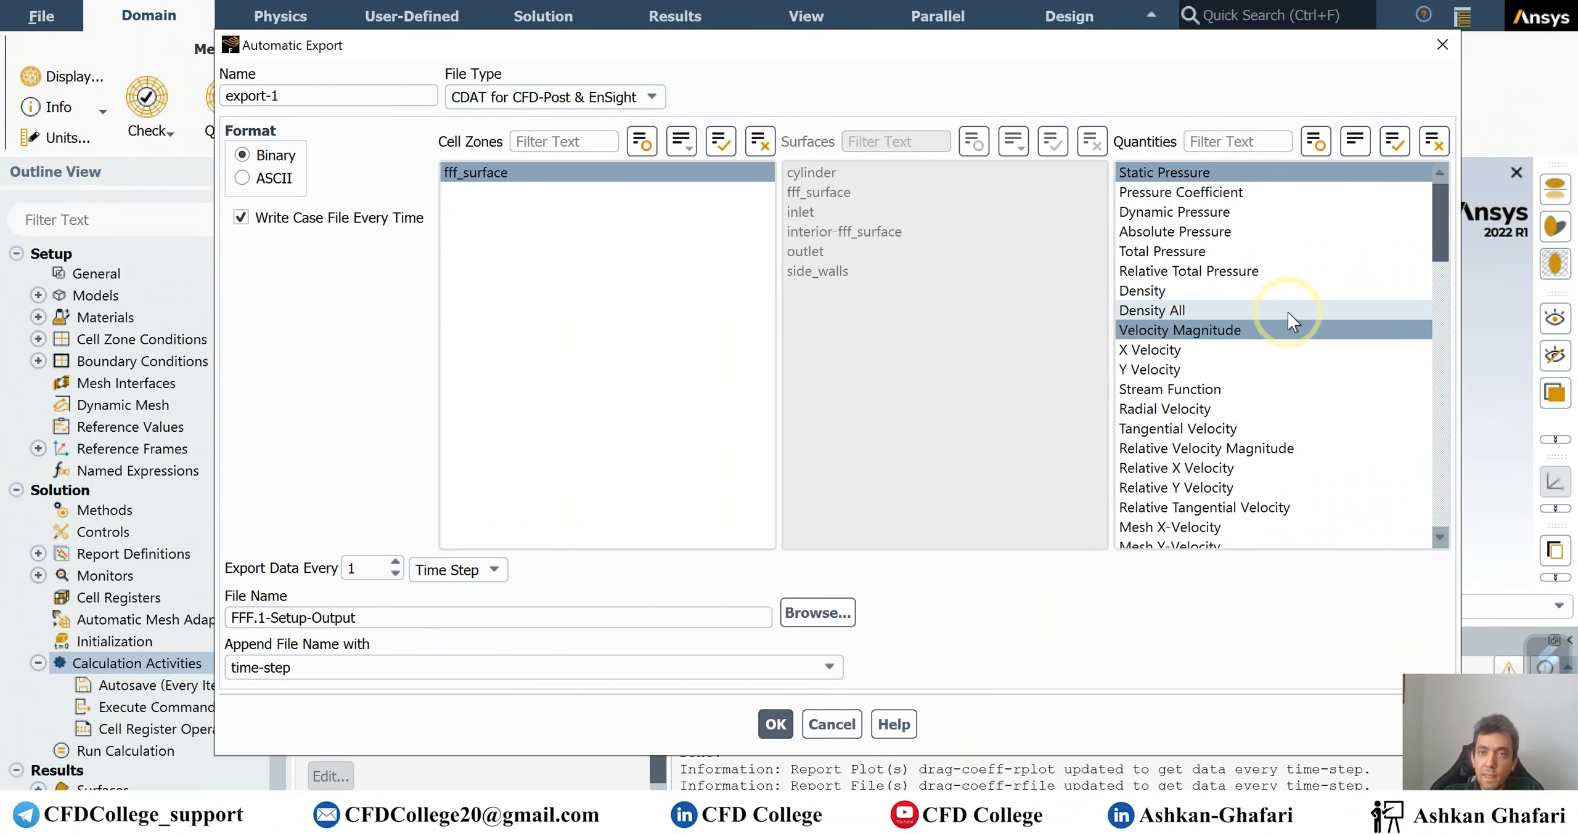
{"action": "left_click", "coordinate": [1211, 332]}
{"action": "left_click", "coordinate": [1212, 331]}
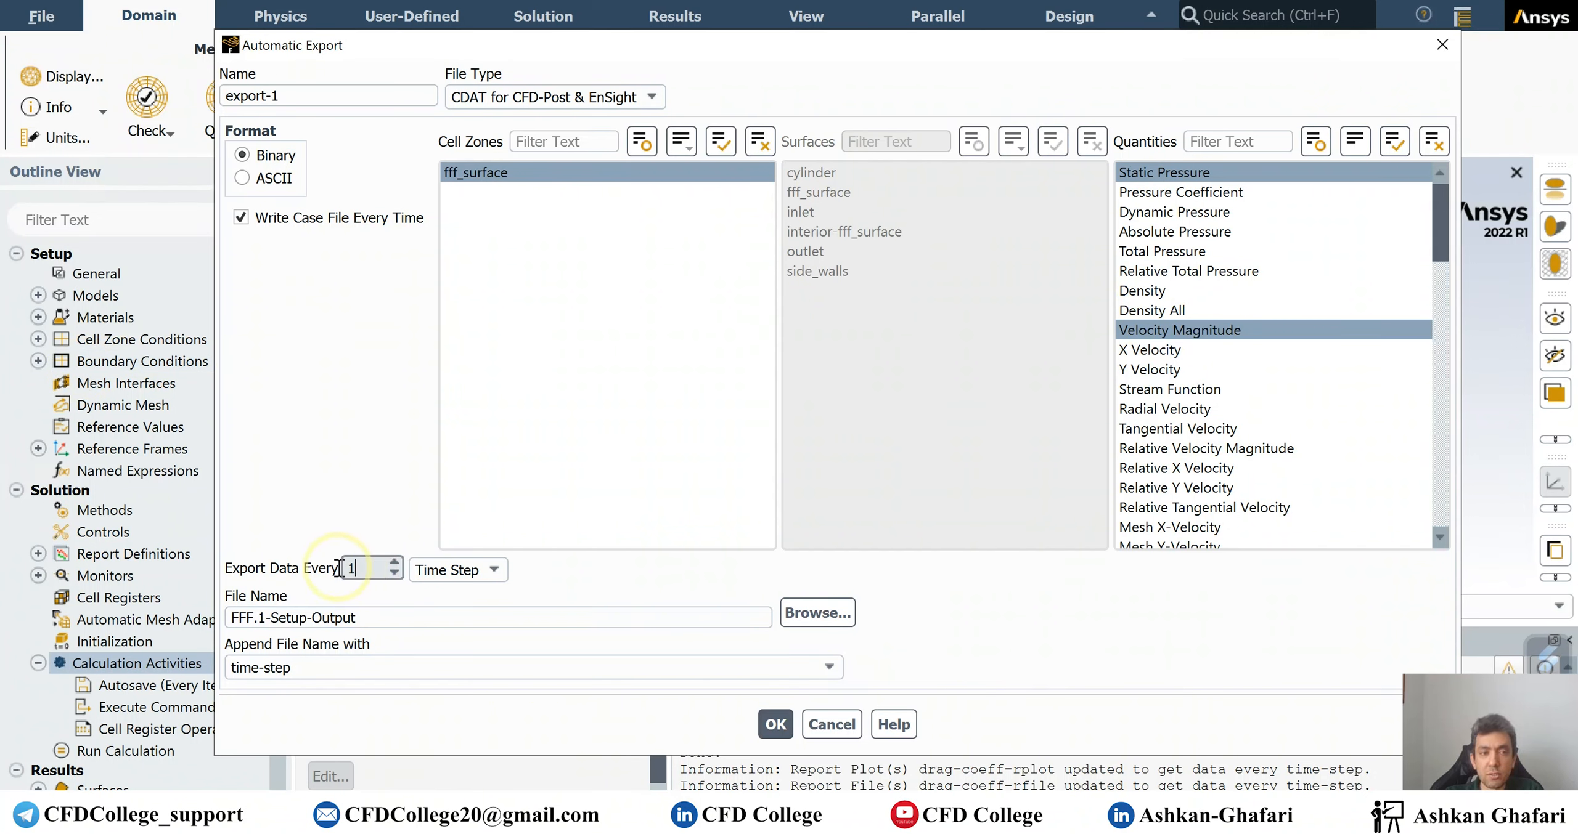
{"action": "double_click", "coordinate": [357, 566]}
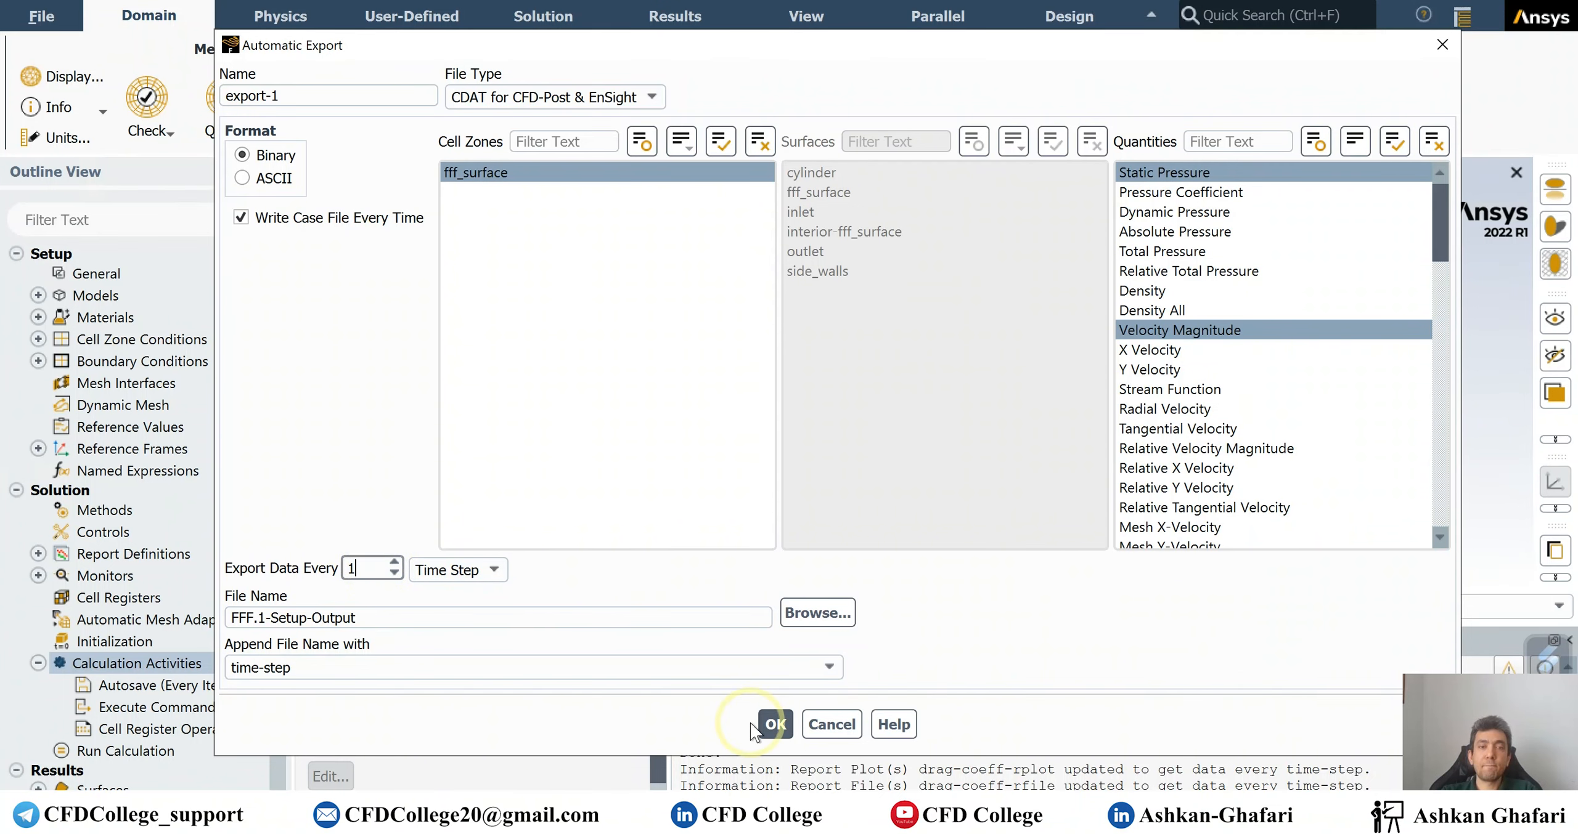
{"action": "left_click", "coordinate": [819, 720]}
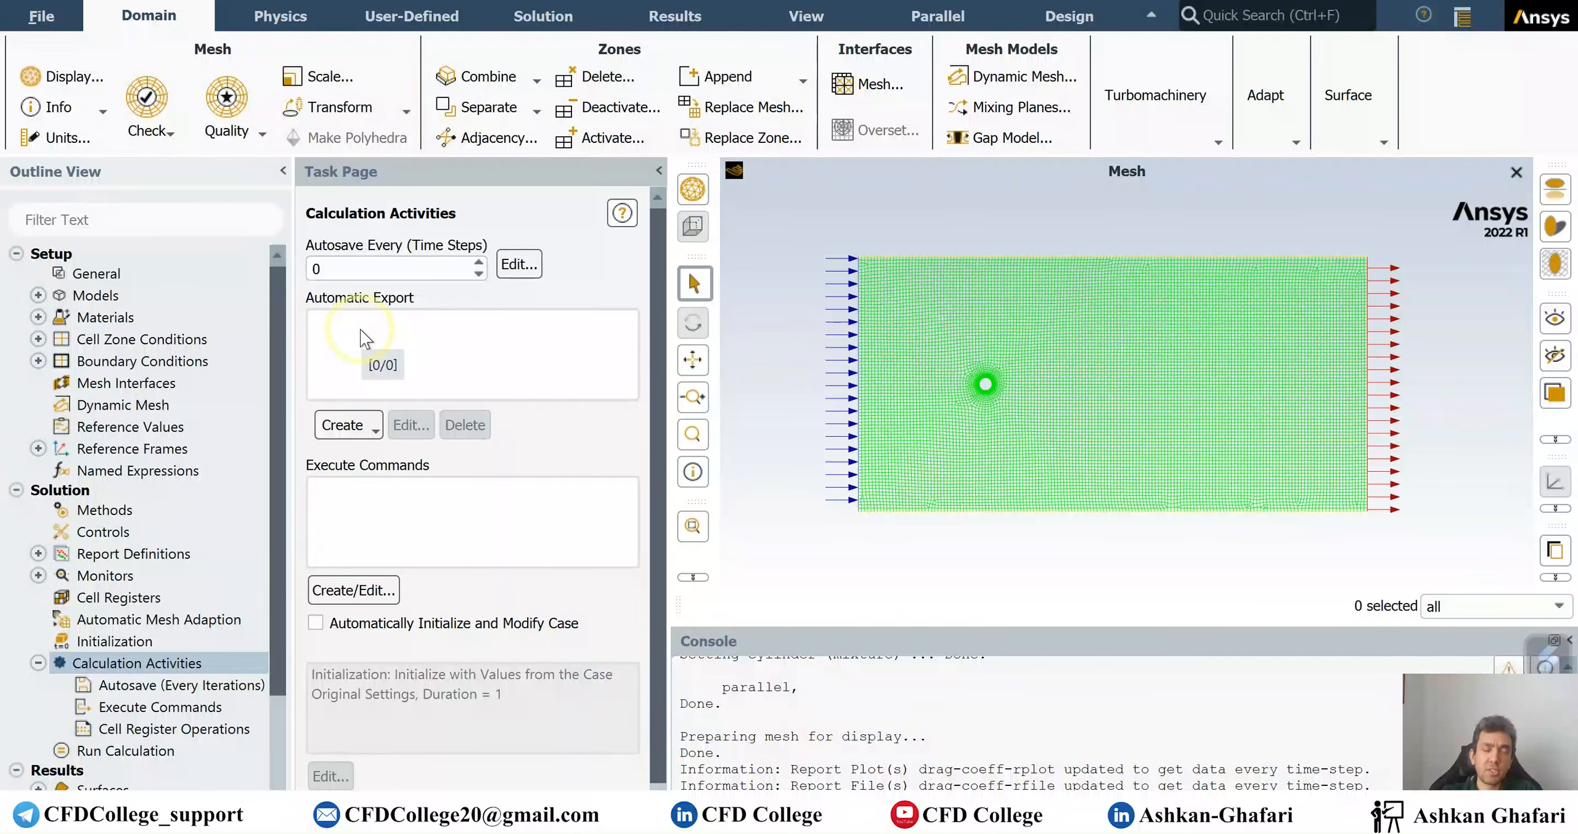
Set the autosave to every 10 time steps and go to the Run Calculation settings.
{"action": "double_click", "coordinate": [368, 270]}
{"action": "type", "text": "10"}
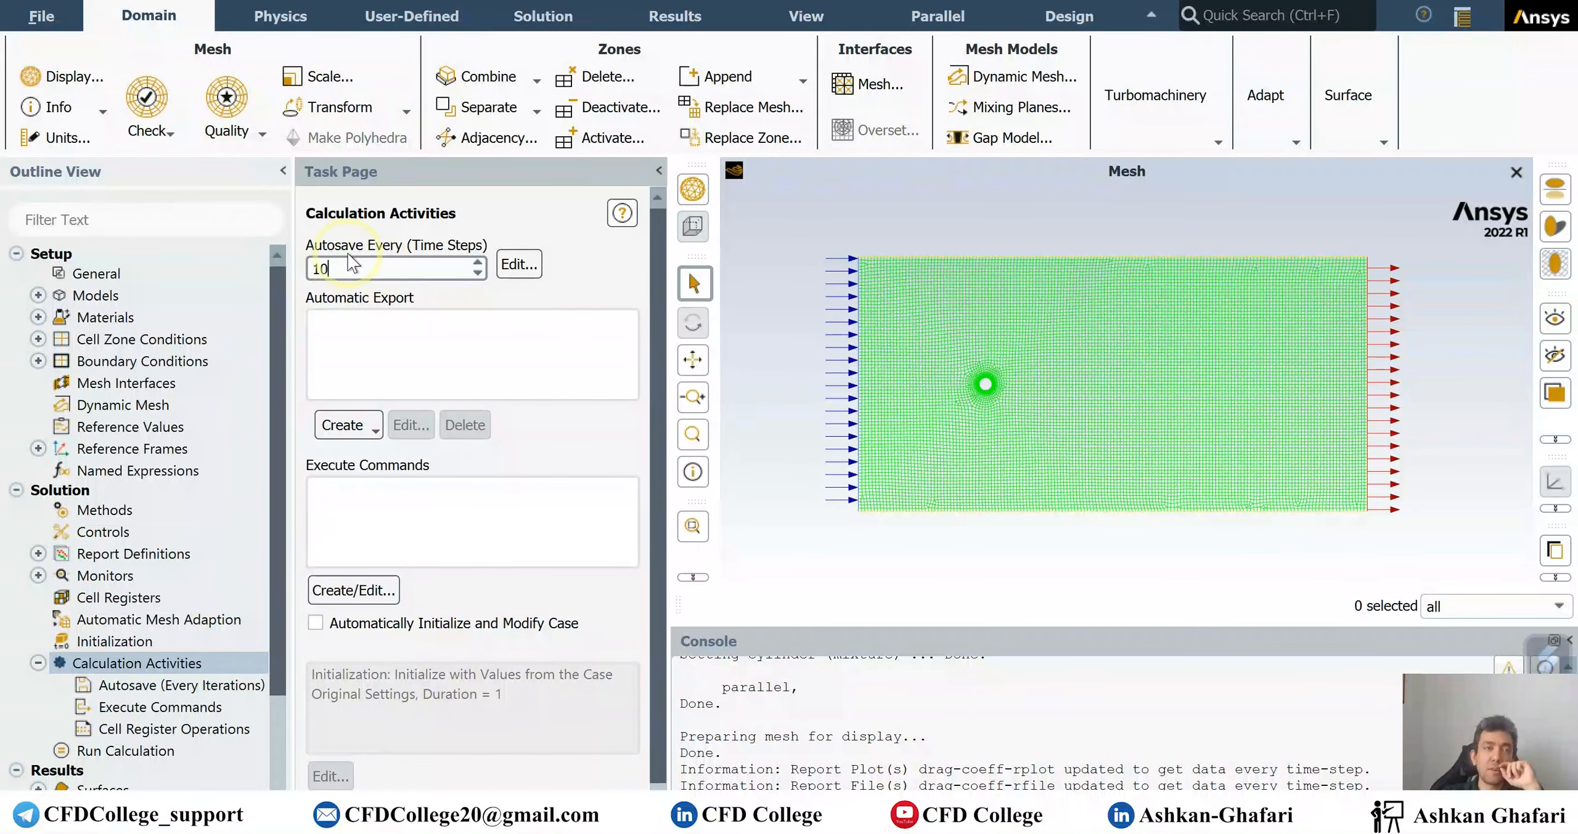
{"action": "left_click", "coordinate": [135, 749]}
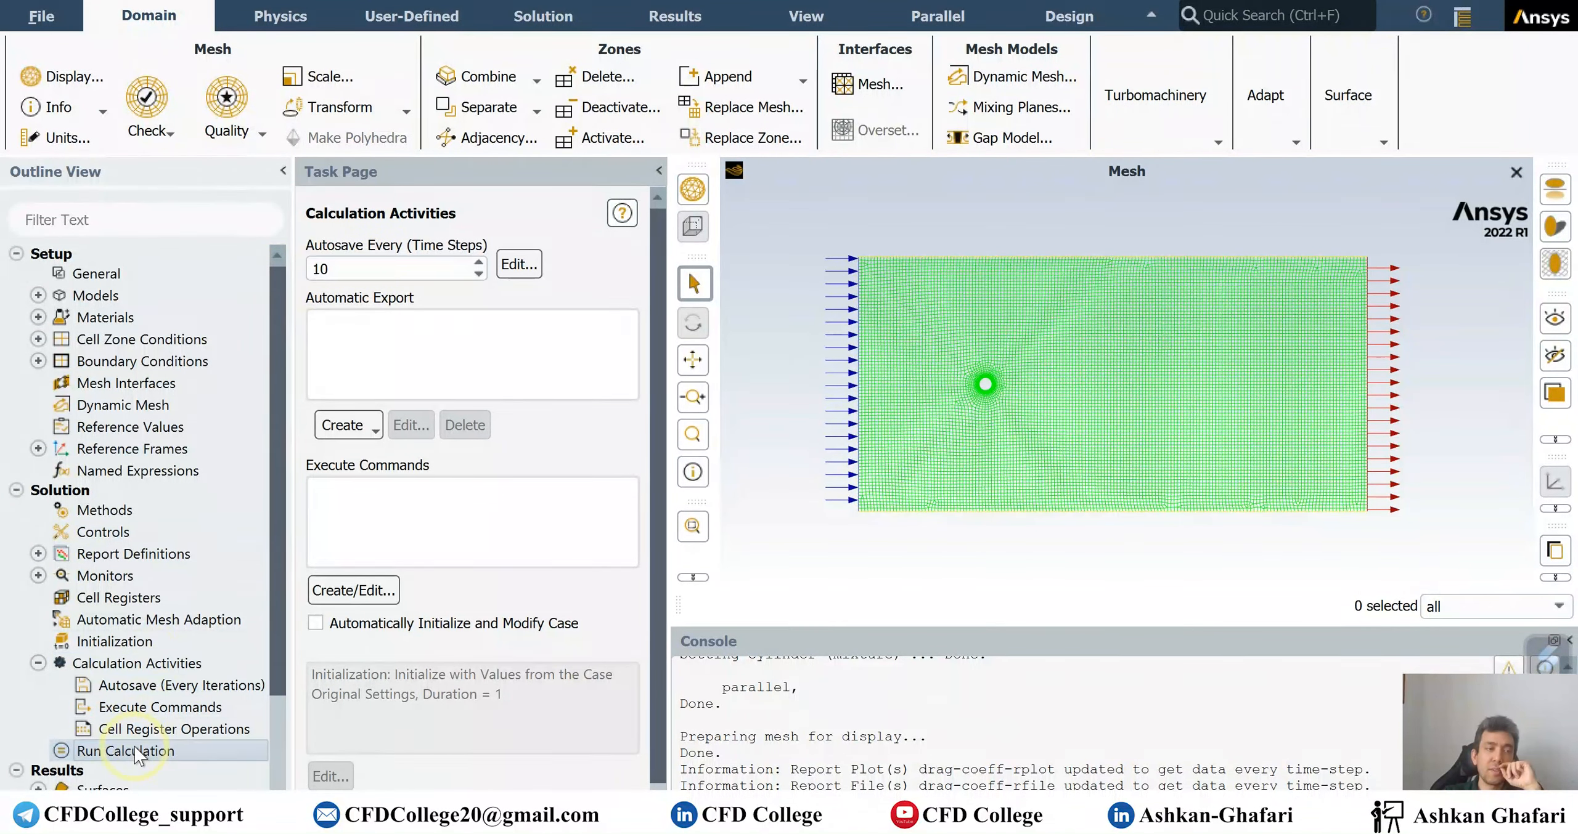
Set the transient run to 100 time steps of 0.01 s with a maximum of 40 iterations per time step.
{"action": "left_click", "coordinate": [38, 663]}
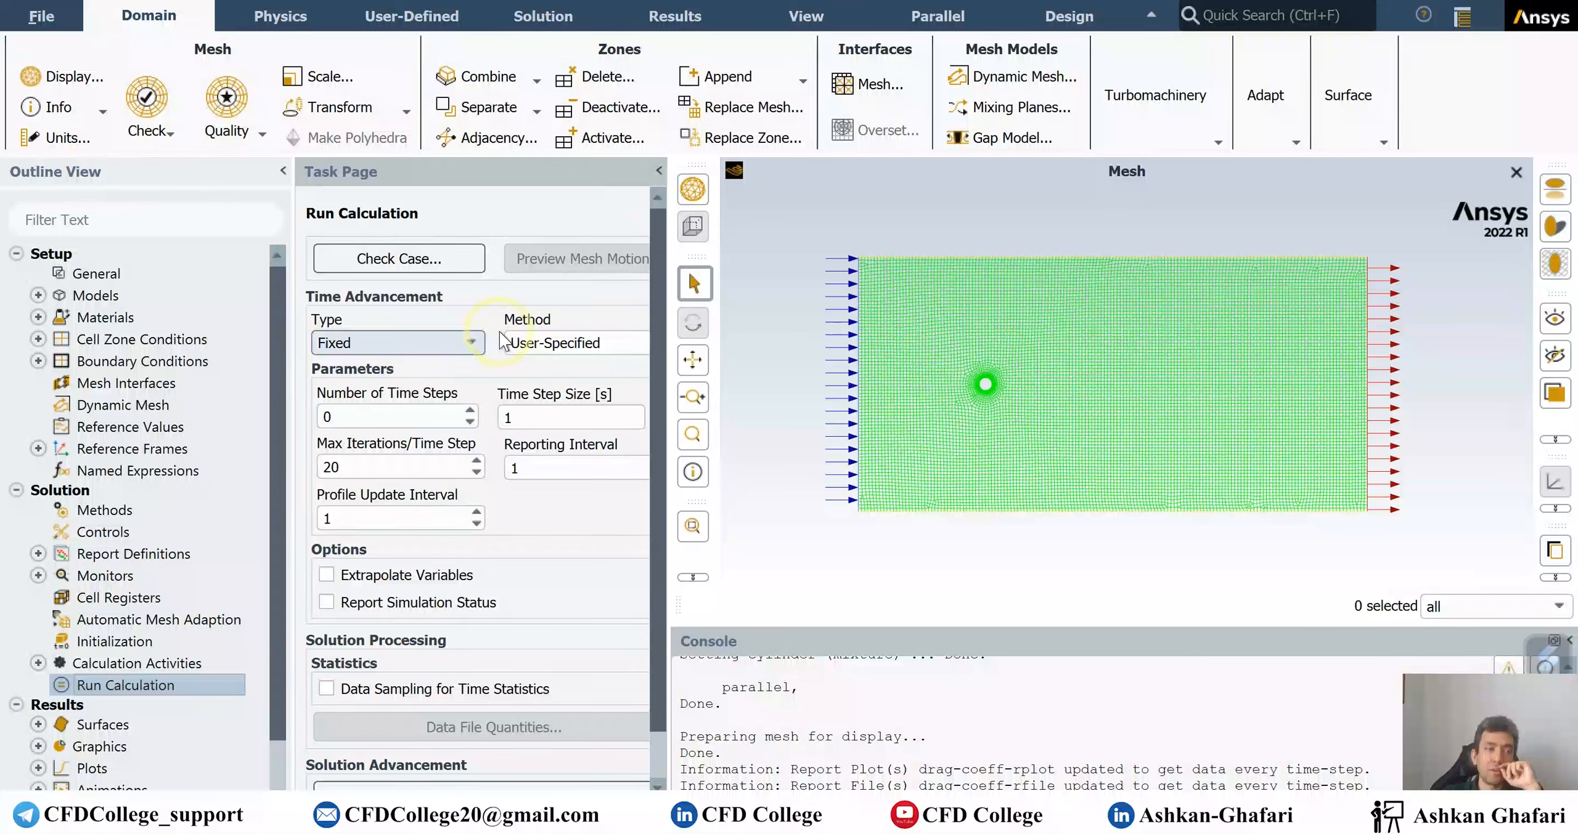
{"action": "double_click", "coordinate": [379, 419]}
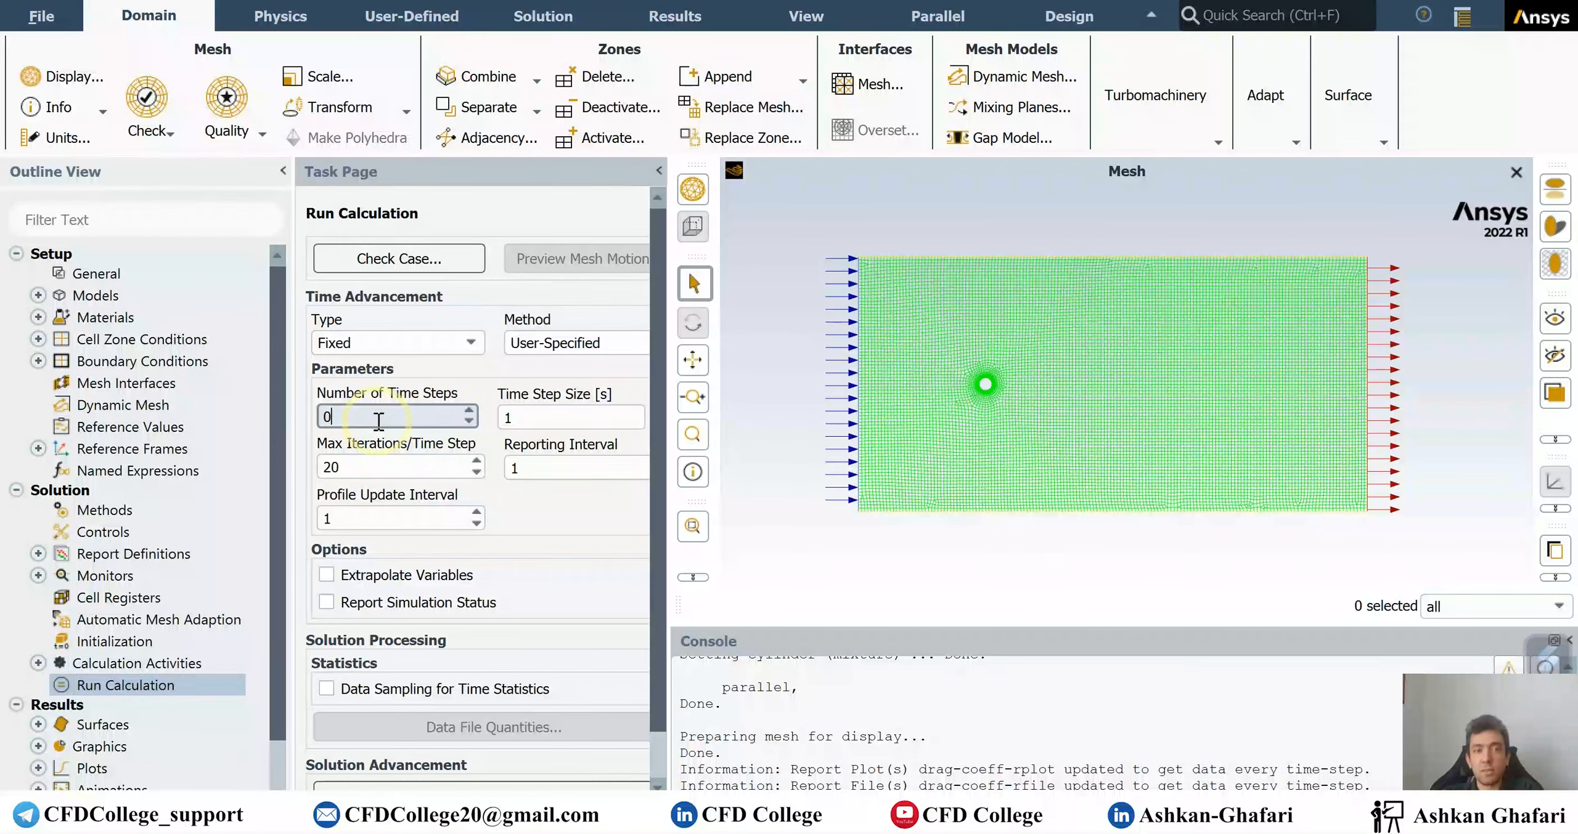
{"action": "type", "text": "100"}
{"action": "left_click", "coordinate": [532, 419]}
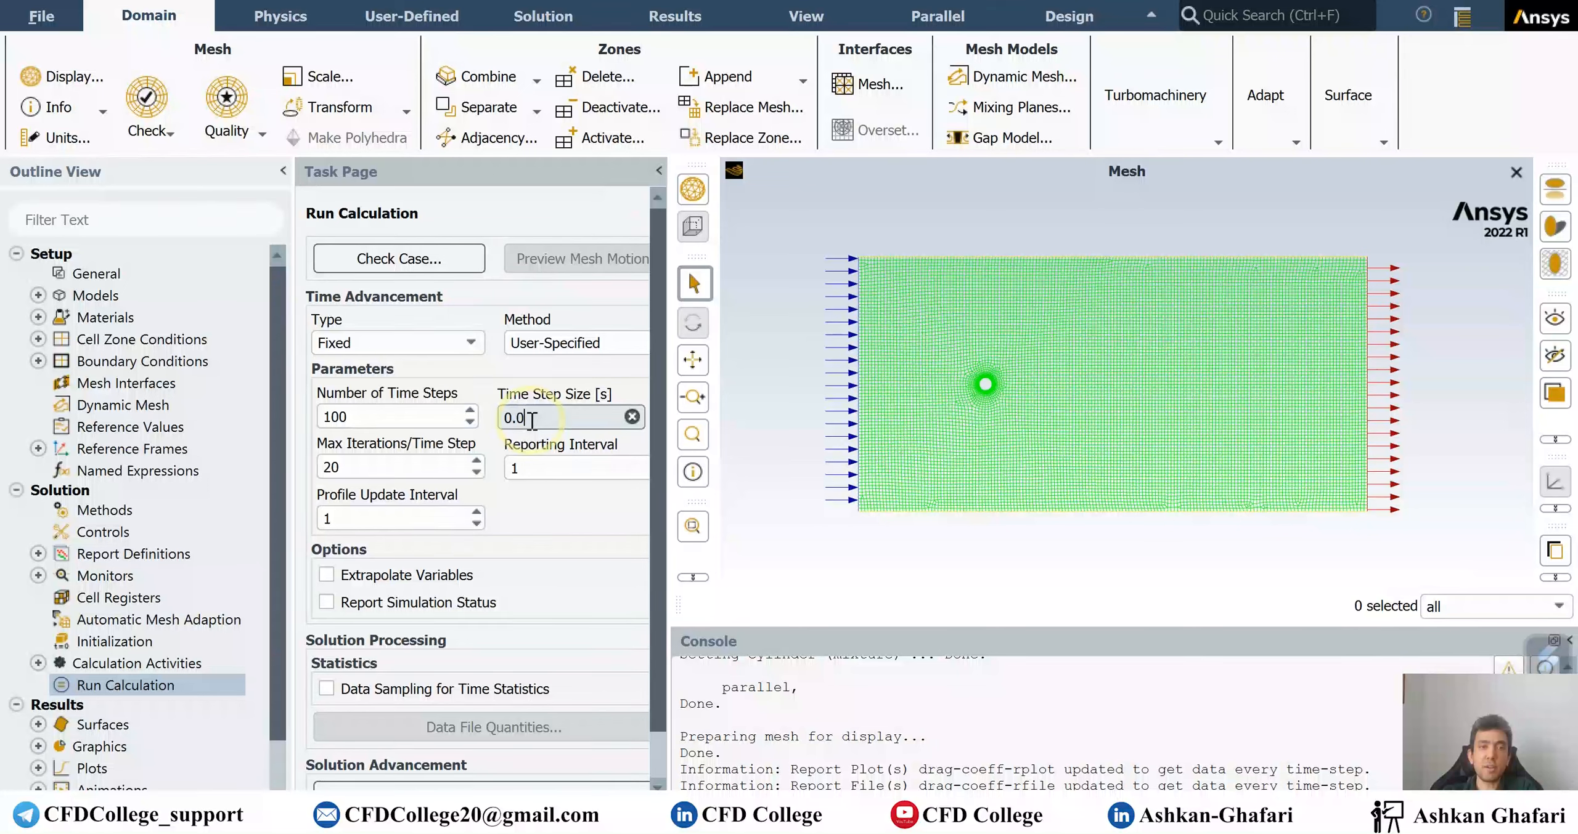
{"action": "left_click", "coordinate": [988, 386]}
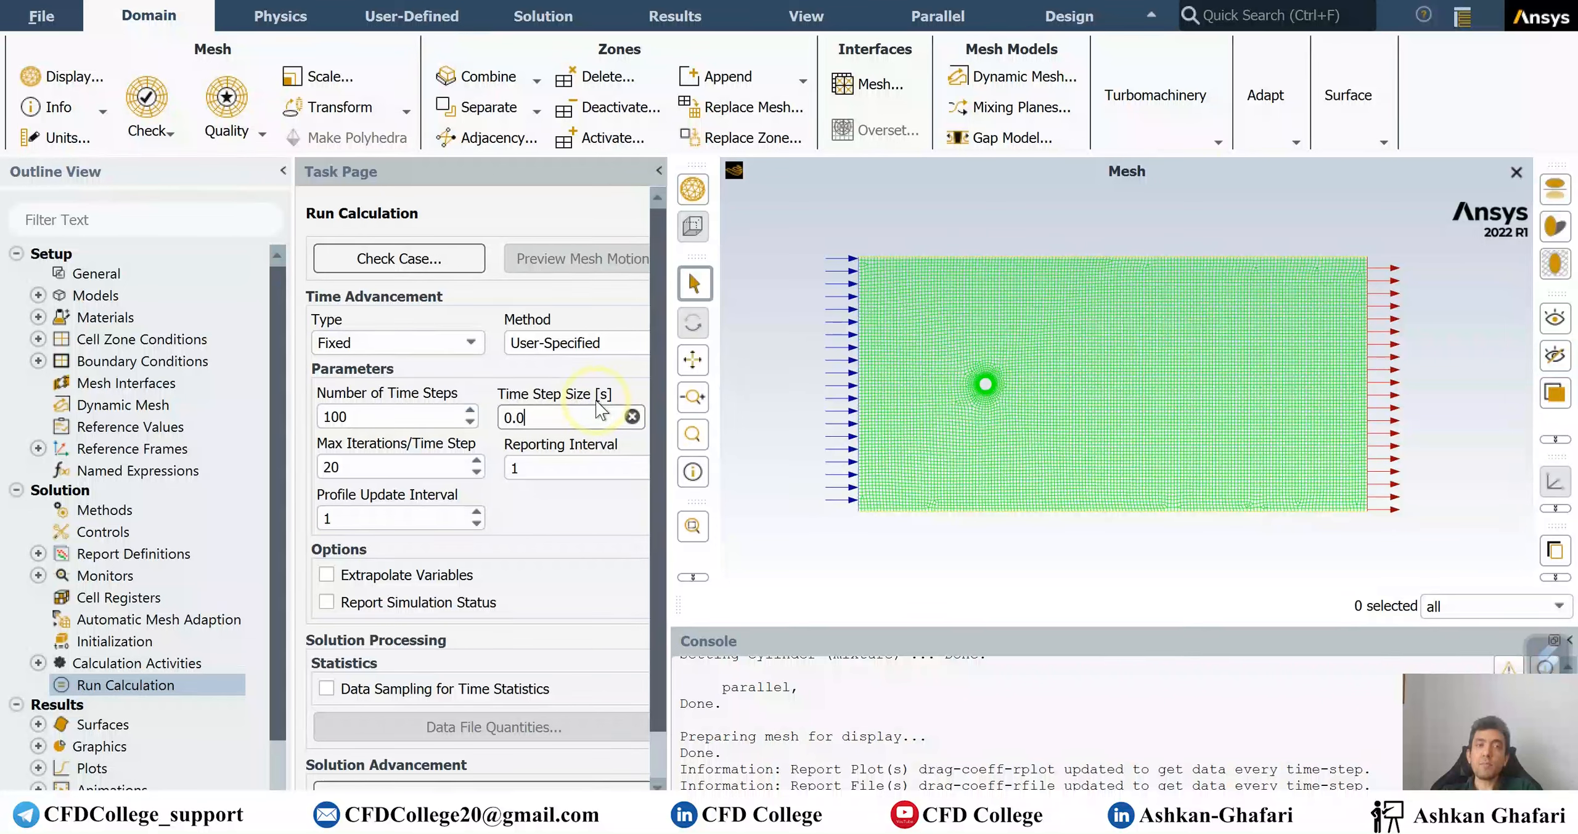
{"action": "key", "text": "BackSpace"}
{"action": "type", "text": "1"}
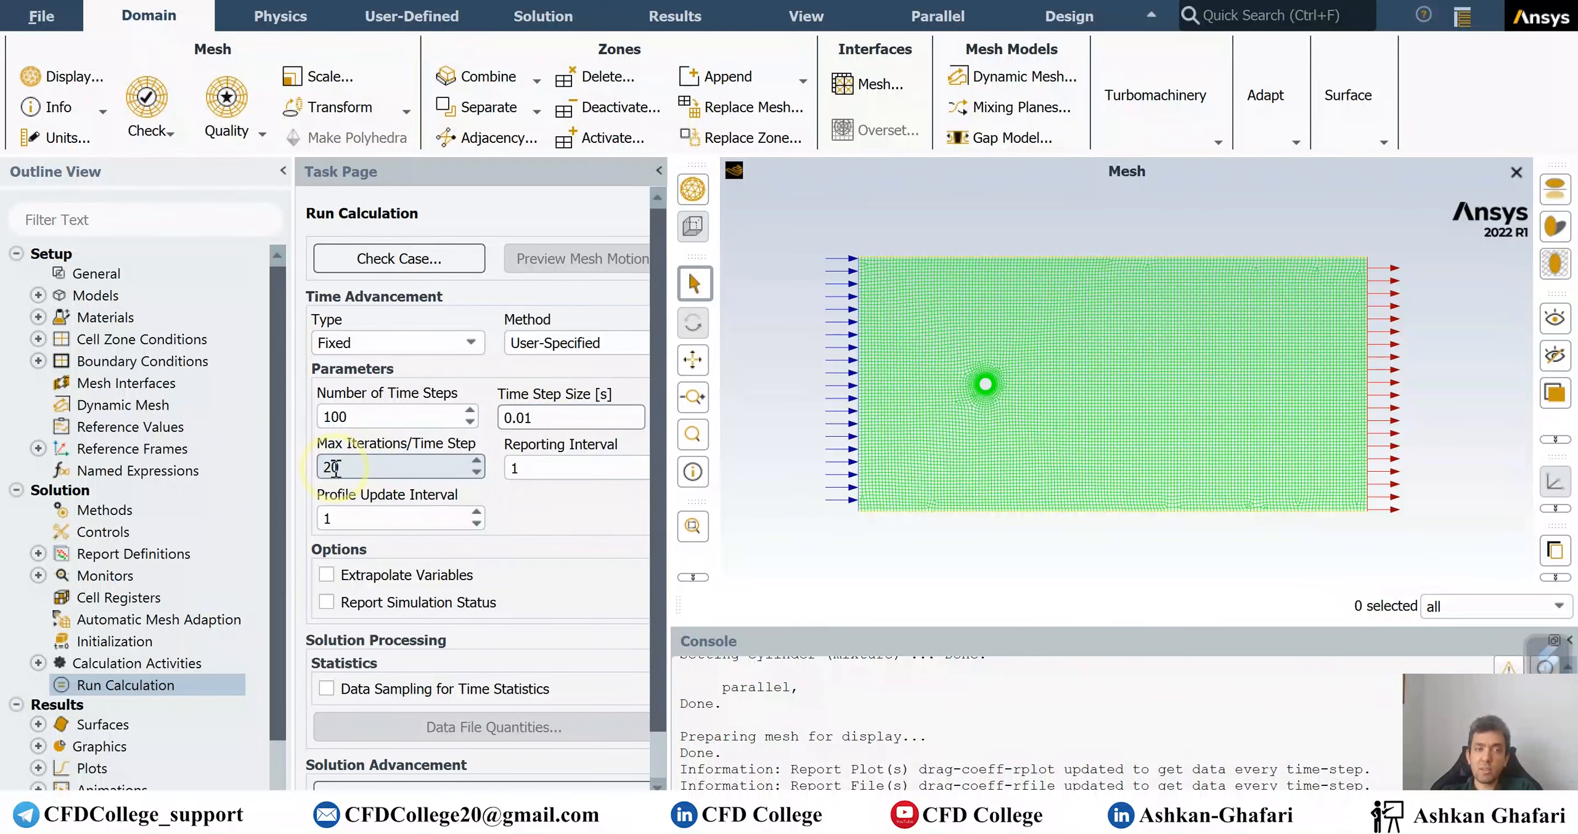
{"action": "left_click_drag", "start_coordinate": [331, 469], "coordinate": [320, 472]}
{"action": "type", "text": "4"}
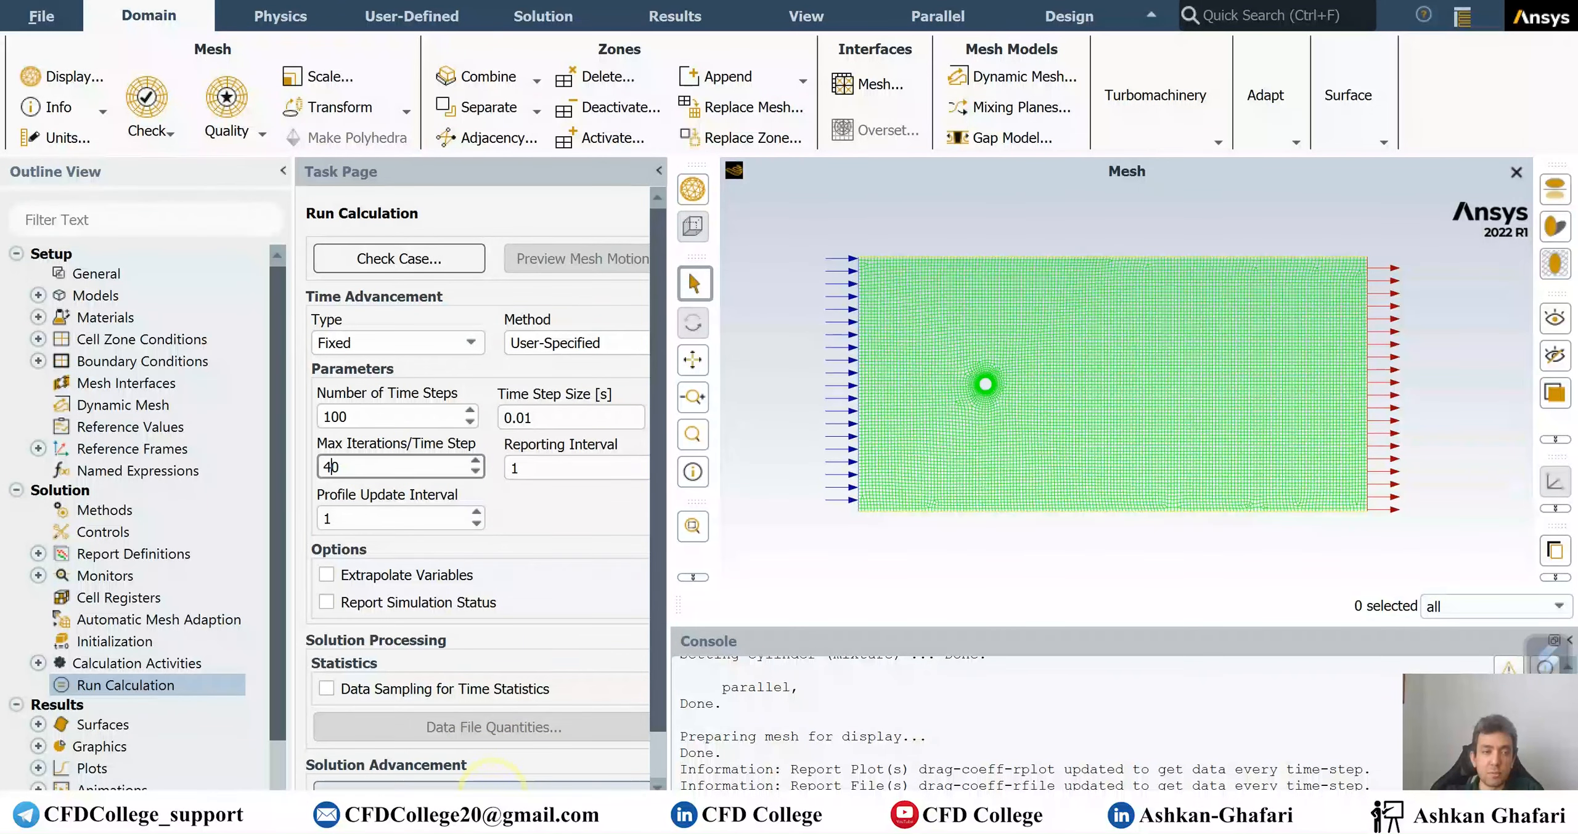
Initialize the solution with the hybrid method, and run the calculation for a few time steps while checking the scaled residuals.
{"action": "left_click", "coordinate": [181, 644]}
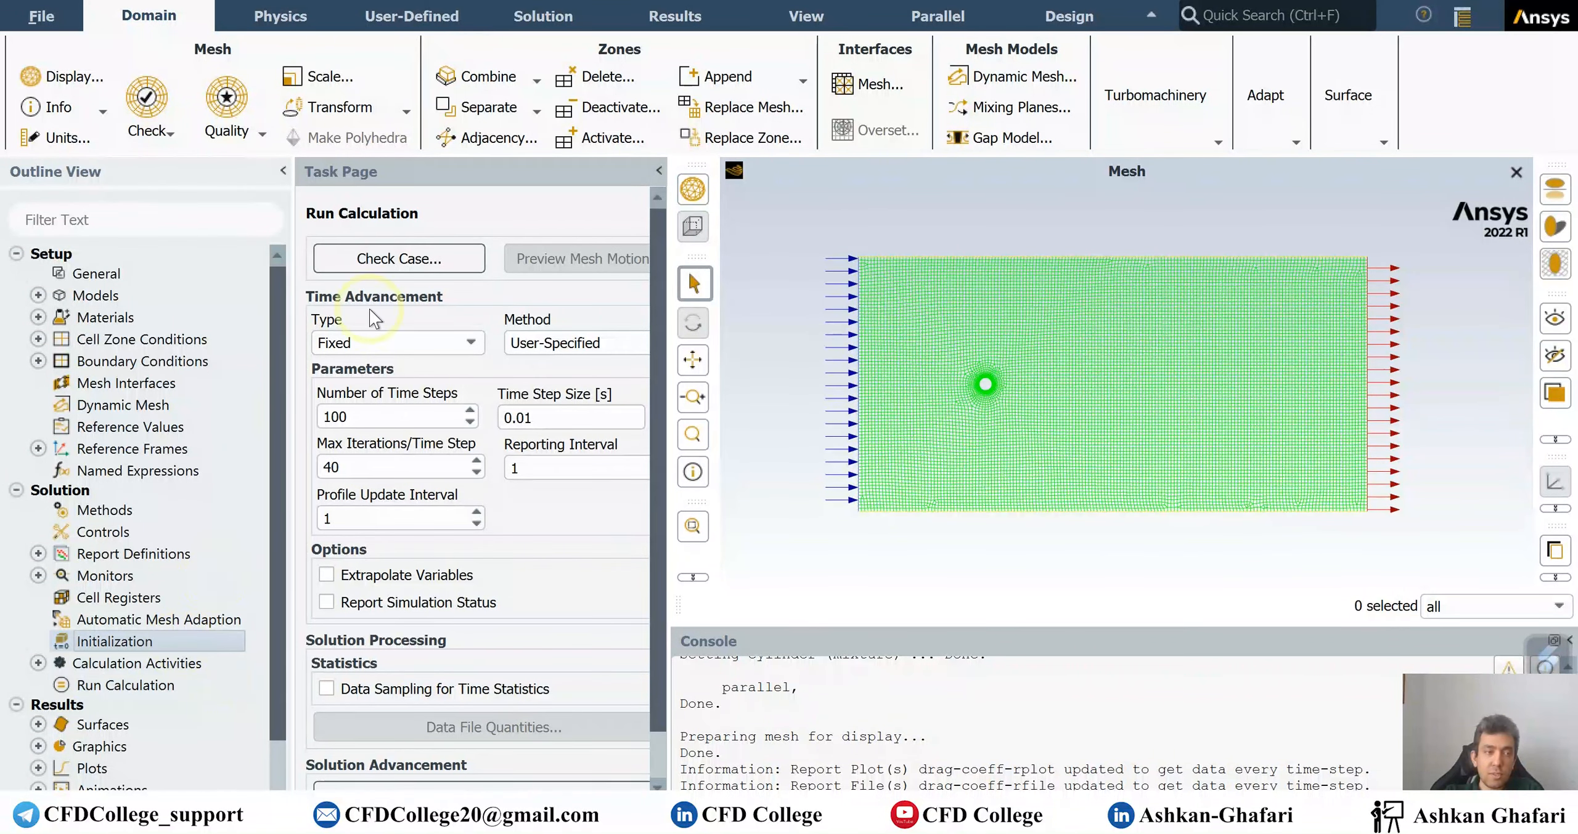
{"action": "left_click", "coordinate": [456, 333]}
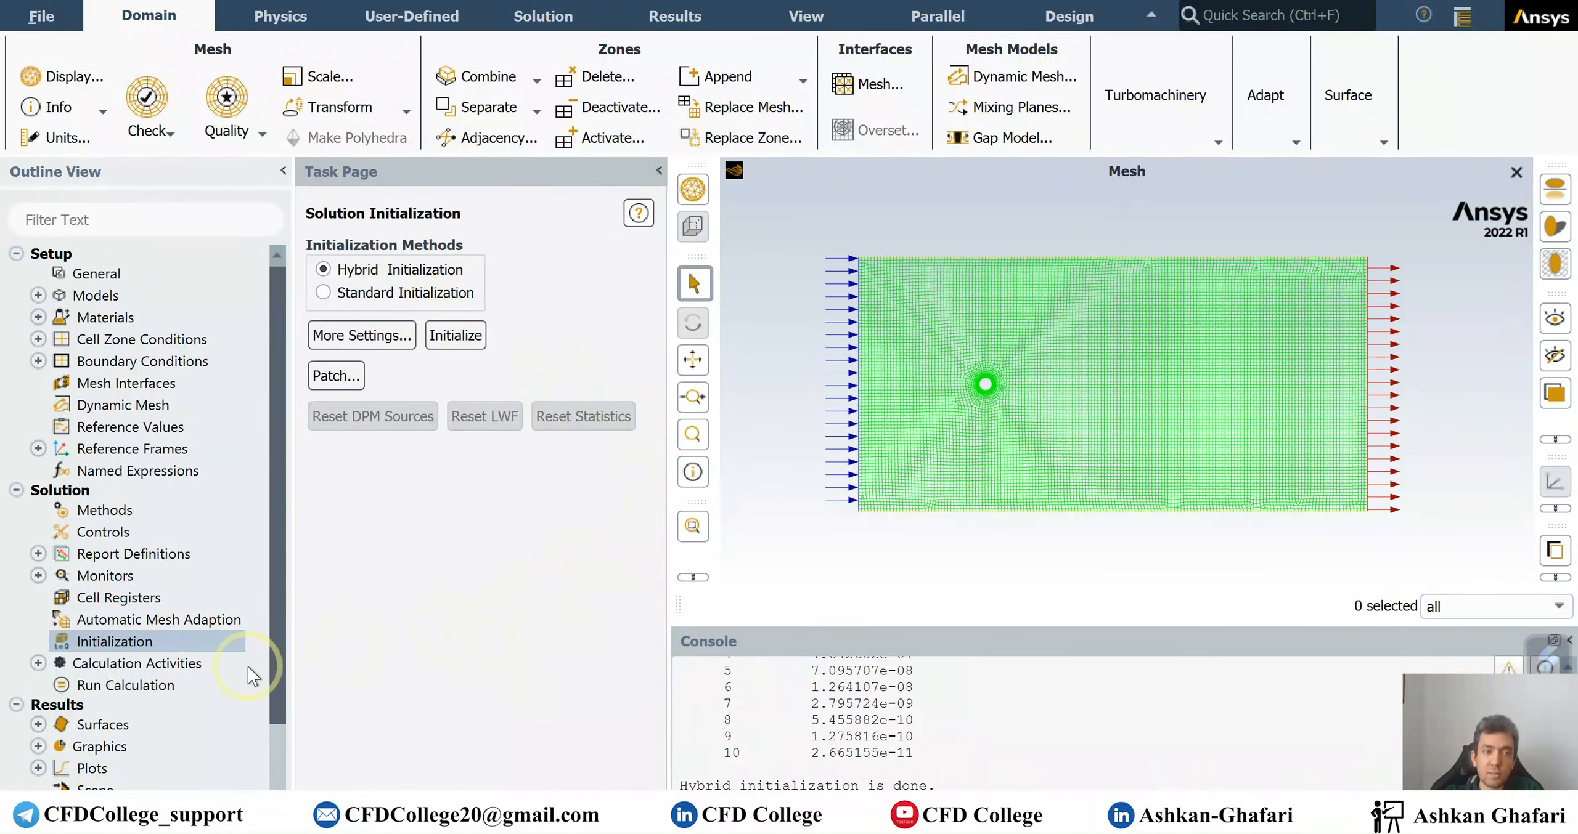
{"action": "left_click", "coordinate": [168, 685]}
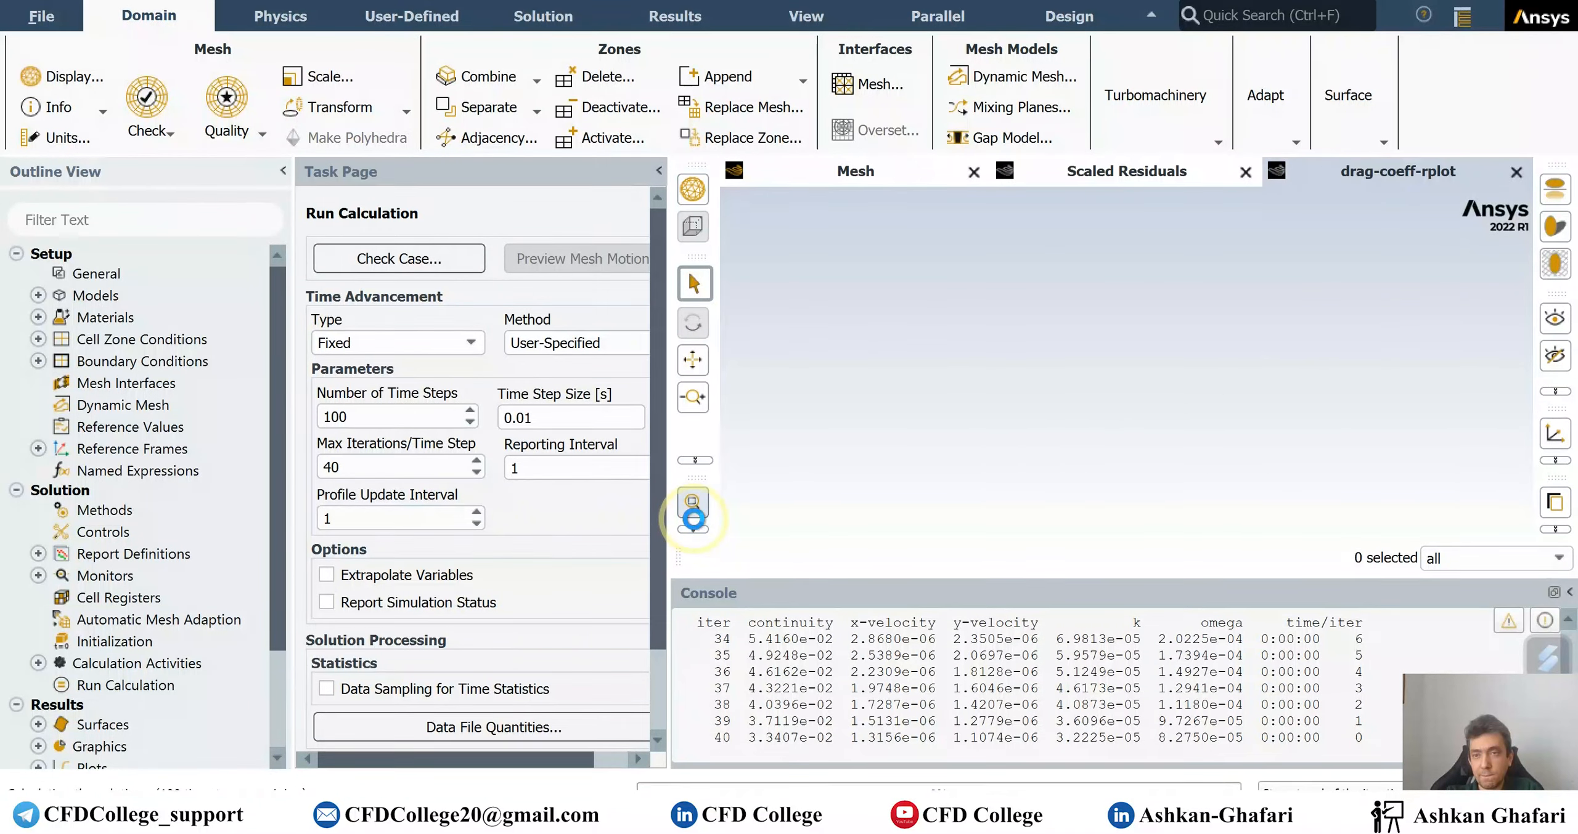
{"action": "left_click", "coordinate": [1116, 185]}
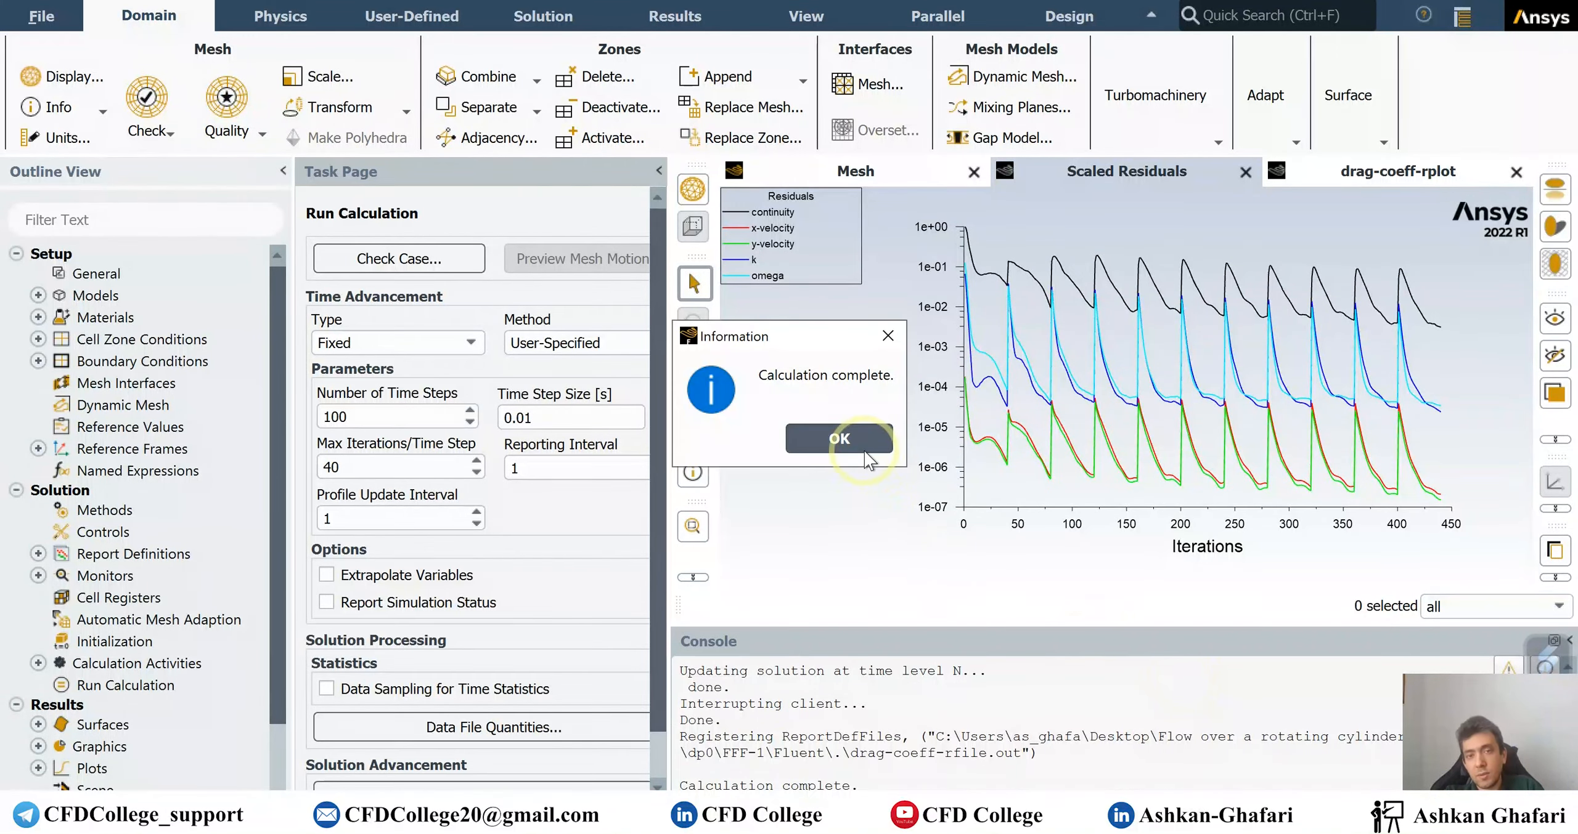
{"action": "left_click", "coordinate": [862, 440]}
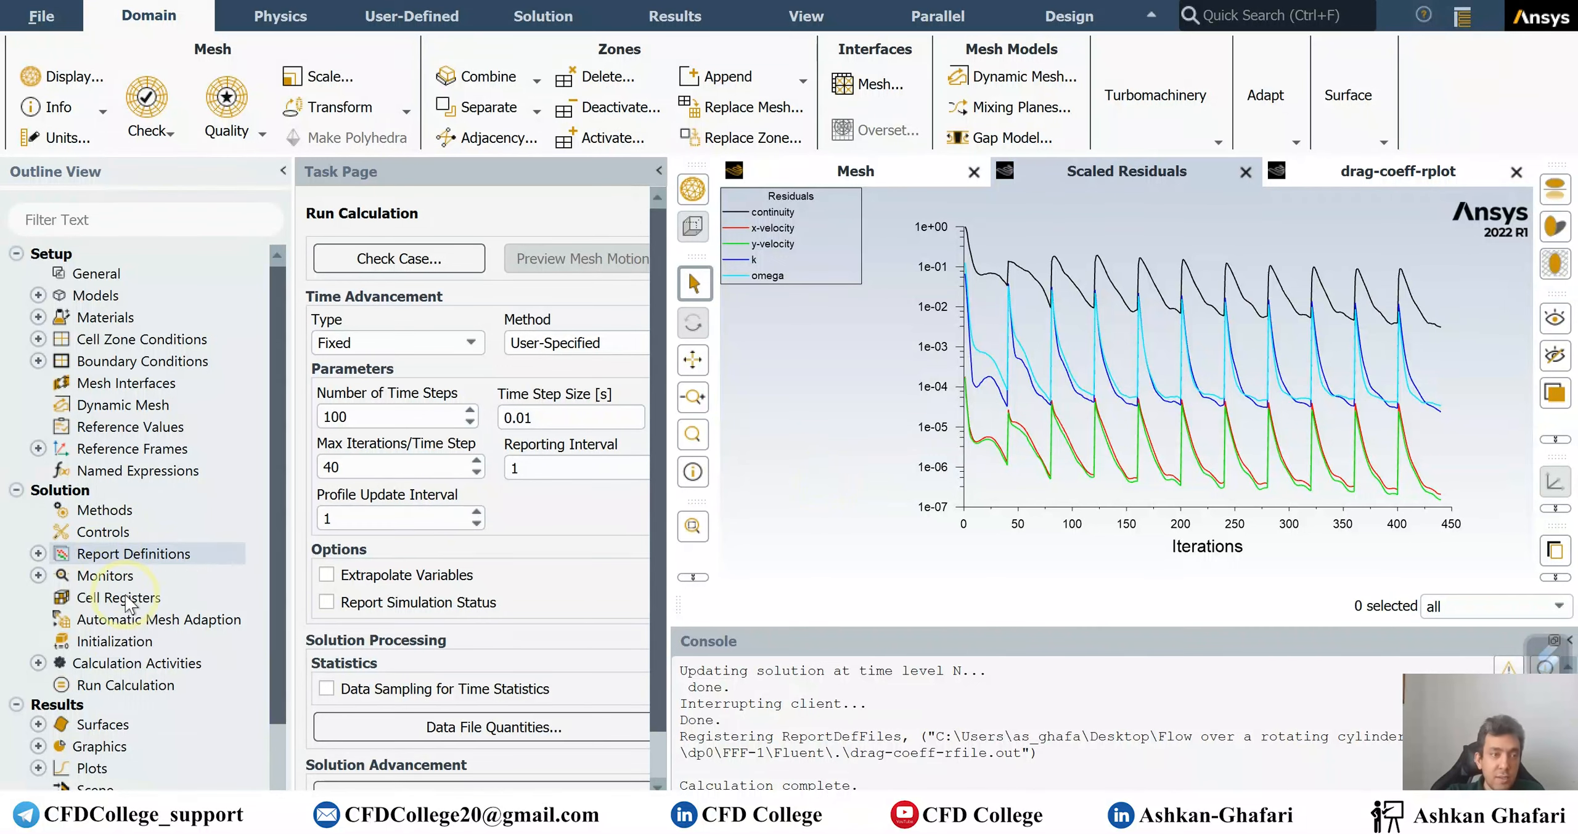
Display contour-1, the filled velocity magnitude contours on fff_surface, and examine the flow around the cylinder.
{"action": "double_click", "coordinate": [102, 746]}
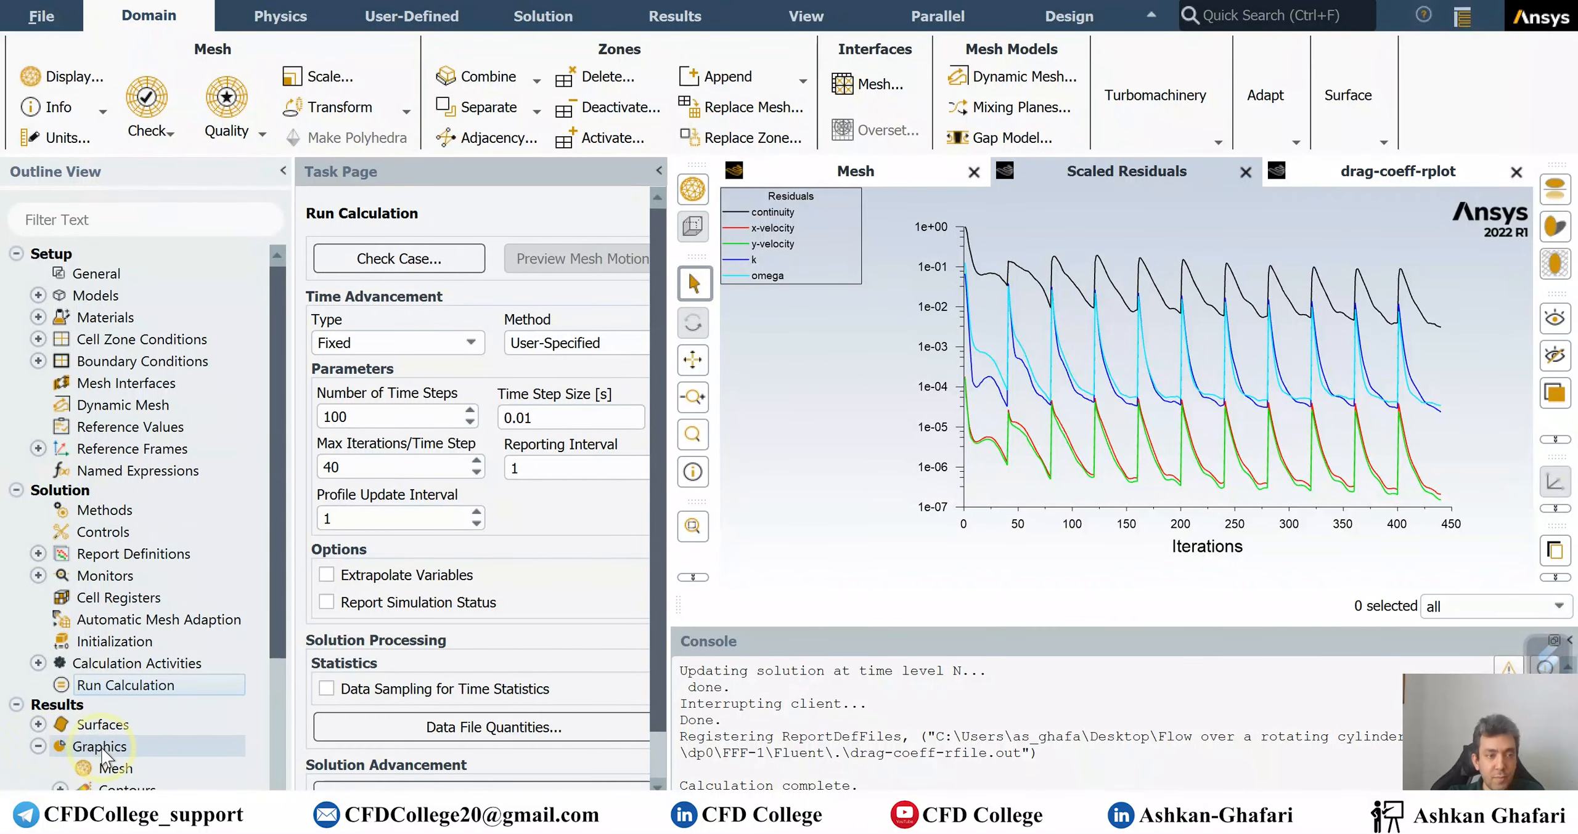
{"action": "scroll", "coordinate": [124, 715], "scroll_direction": "down", "scroll_amount": 2}
{"action": "double_click", "coordinate": [127, 663]}
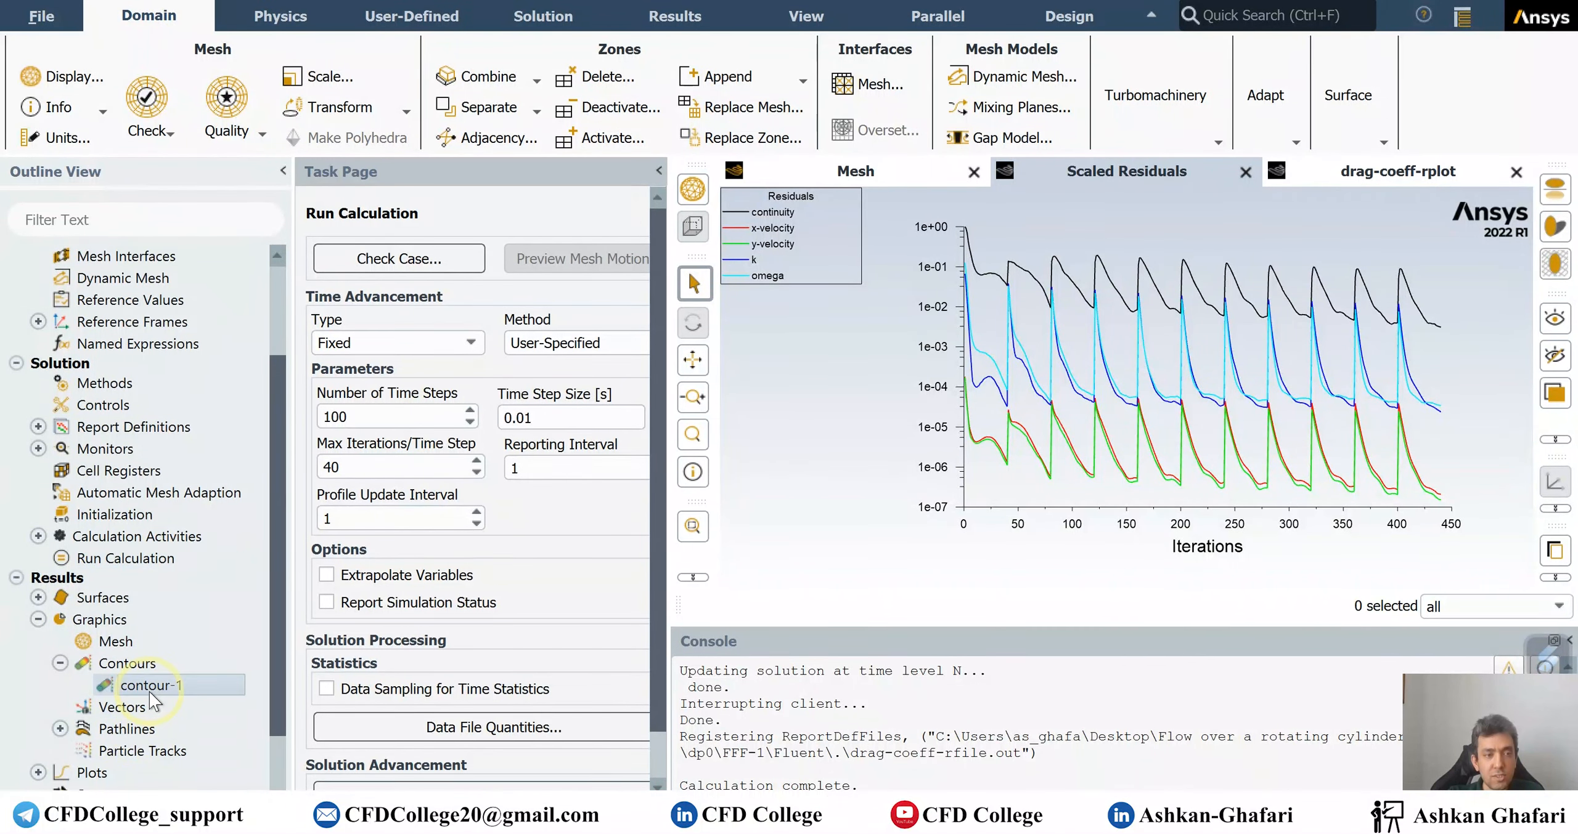
{"action": "left_click", "coordinate": [685, 625]}
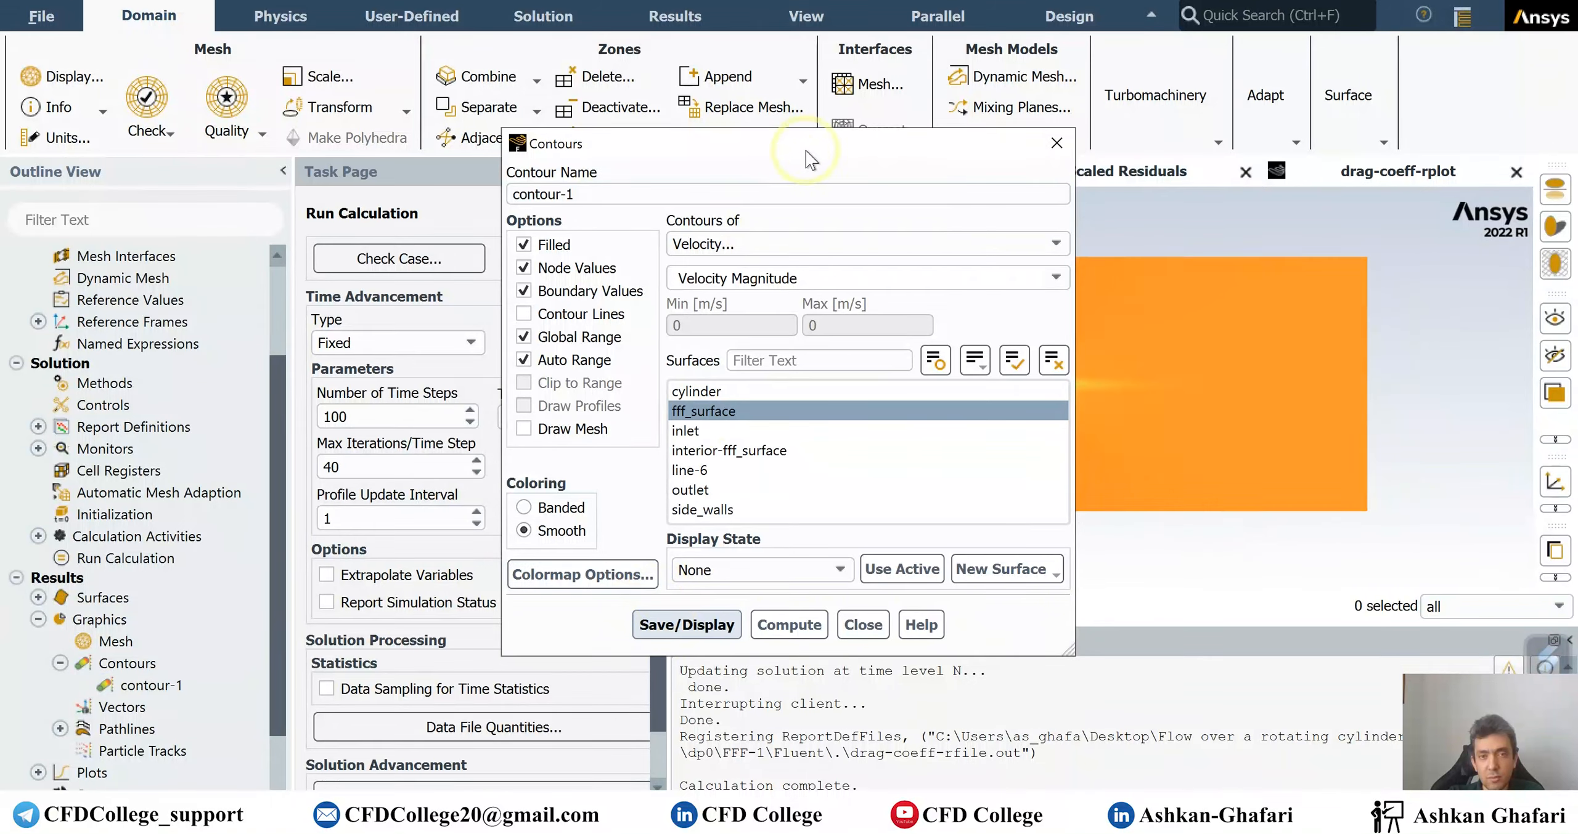
{"action": "left_click_drag", "start_coordinate": [796, 146], "coordinate": [488, 168]}
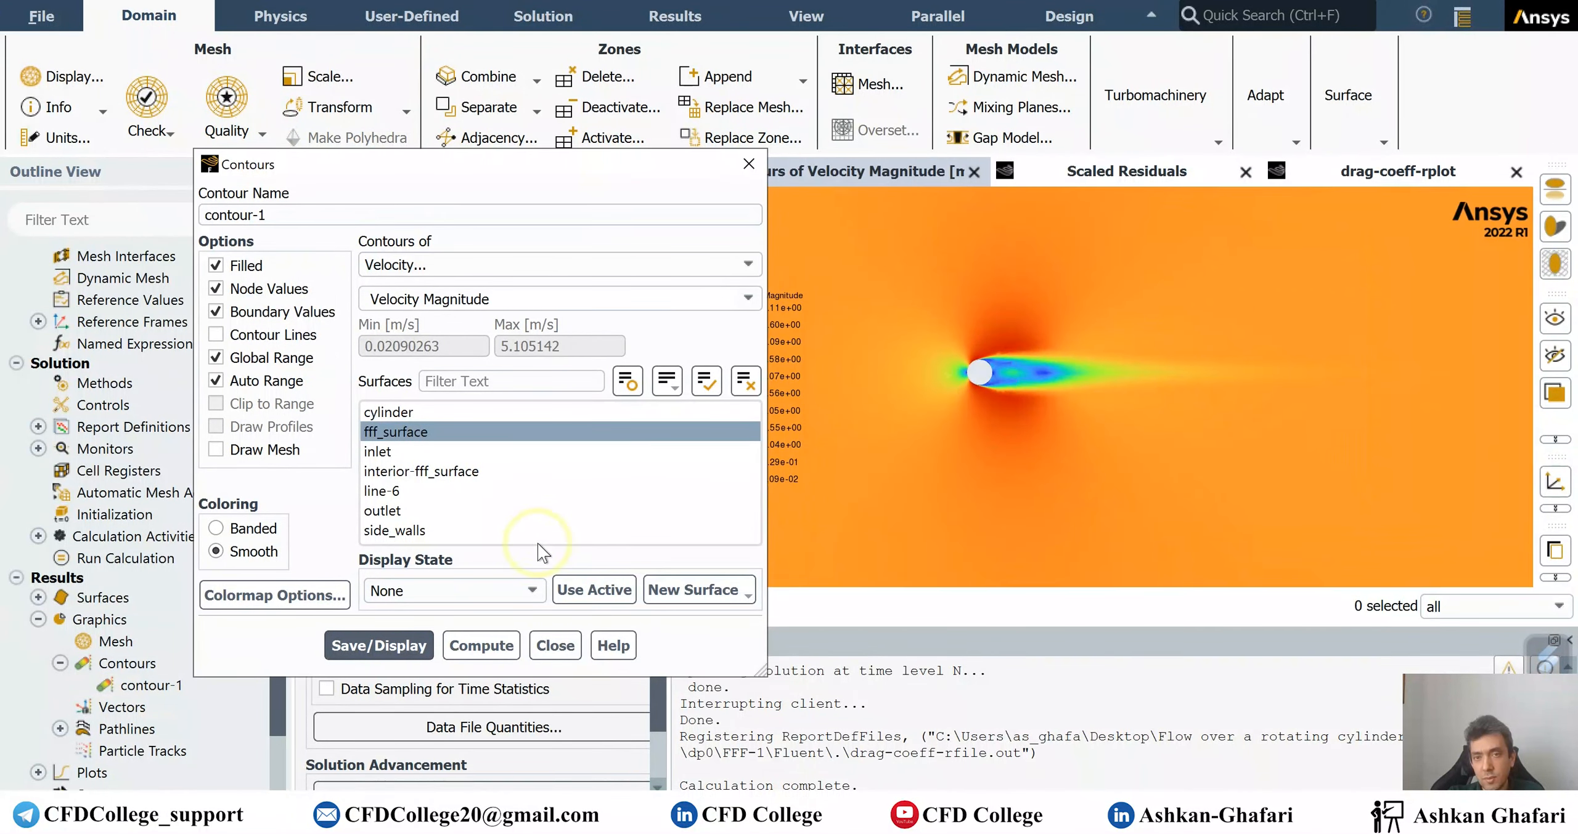
{"action": "left_click", "coordinate": [555, 645]}
Review the velocity and turbulence settings of the inlet boundary condition.
{"action": "scroll", "coordinate": [185, 439], "scroll_direction": "up", "scroll_amount": 3}
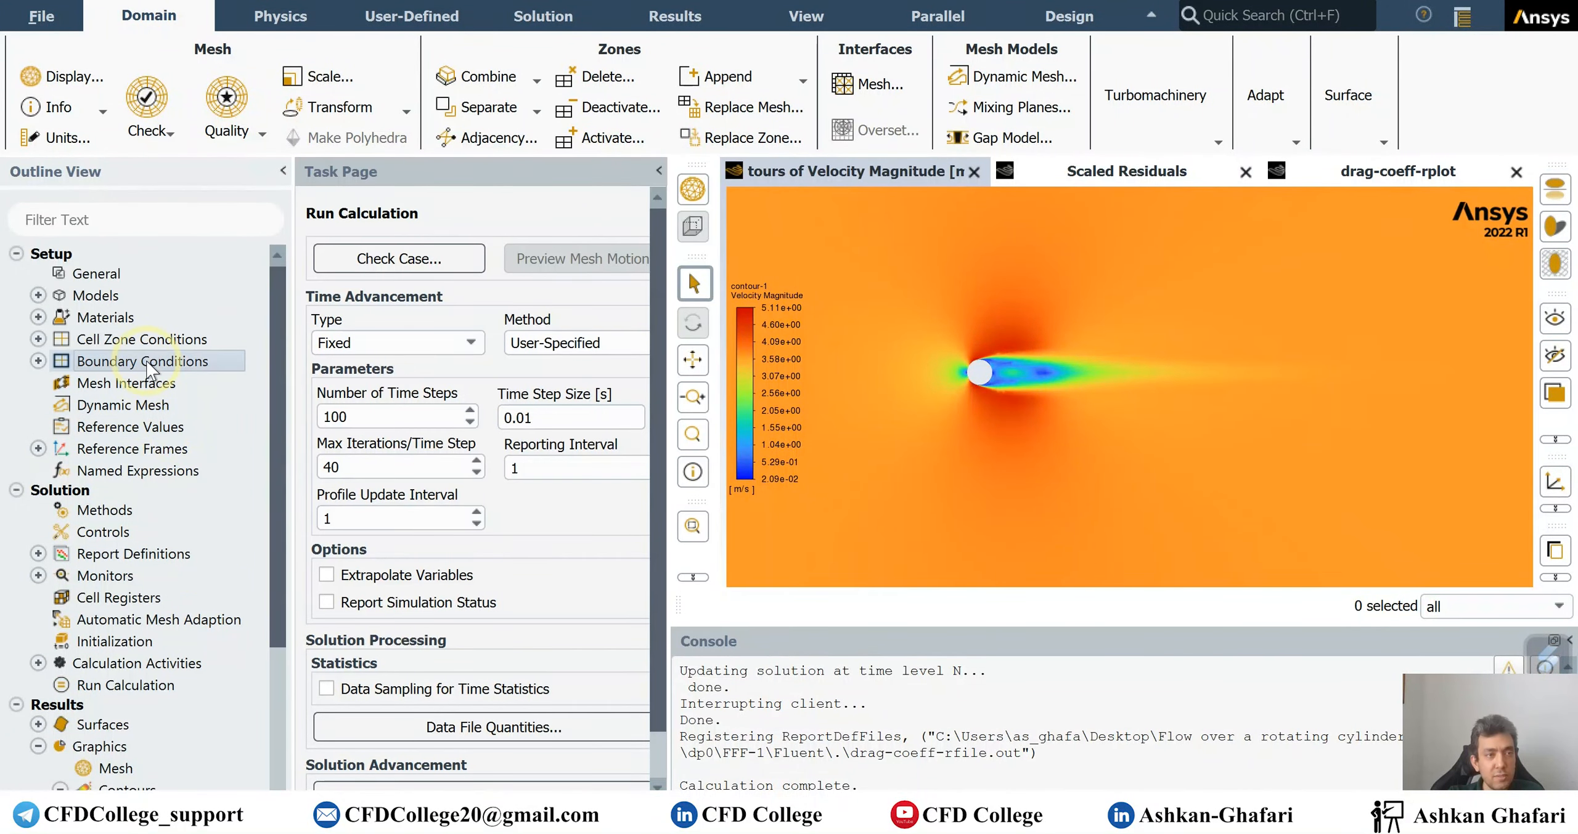
{"action": "double_click", "coordinate": [142, 361]}
{"action": "double_click", "coordinate": [387, 307]}
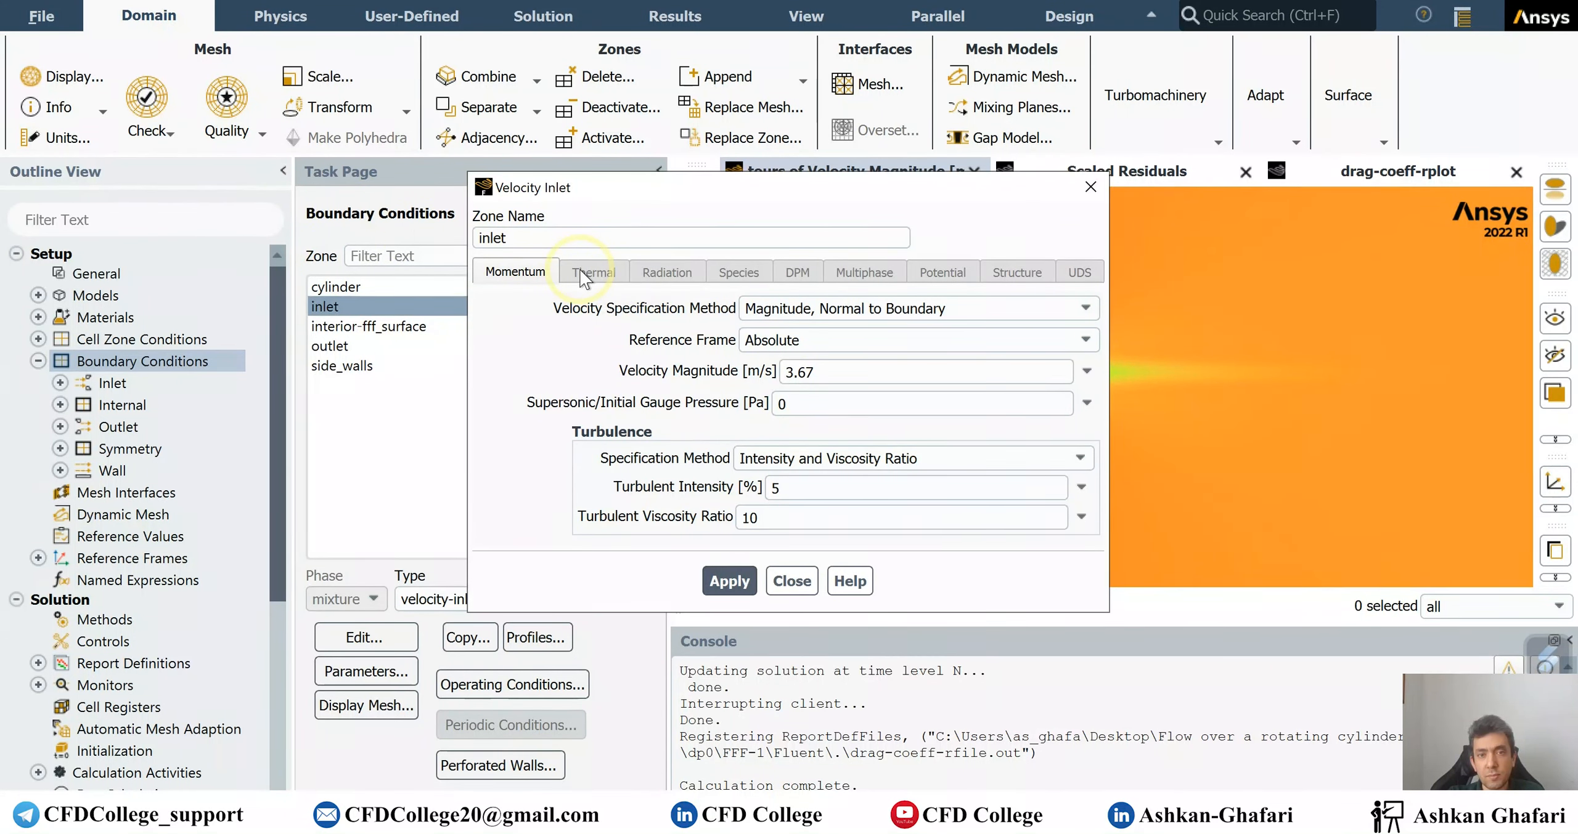
{"action": "left_click", "coordinate": [729, 581]}
{"action": "left_click", "coordinate": [792, 581]}
Set the rotational speed of the cylinder's moving wall to 100 rev/min.
{"action": "left_click", "coordinate": [351, 287]}
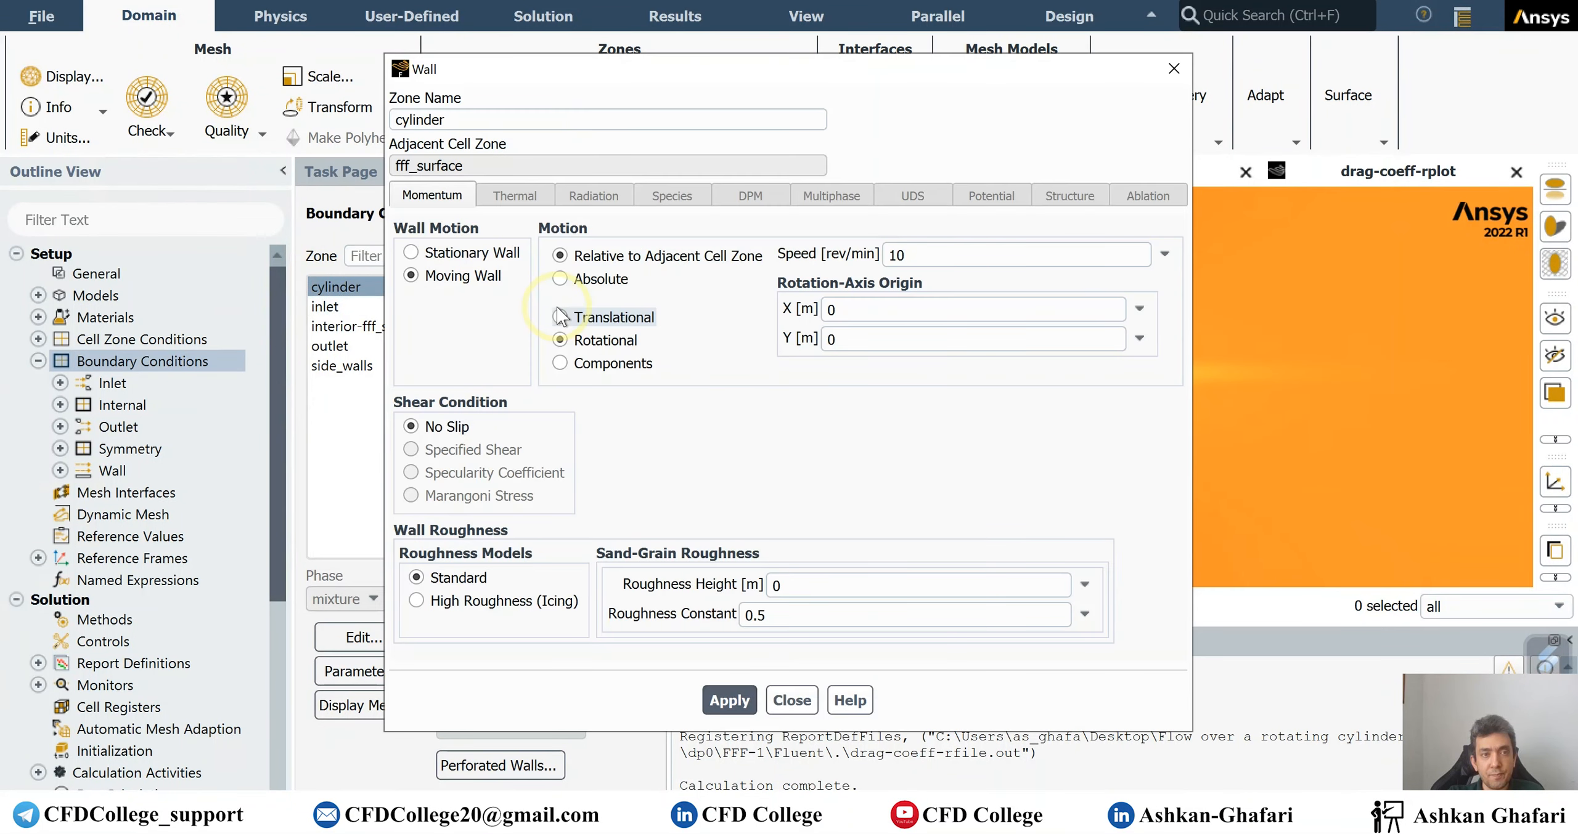
{"action": "left_click", "coordinate": [913, 255]}
{"action": "type", "text": "0"}
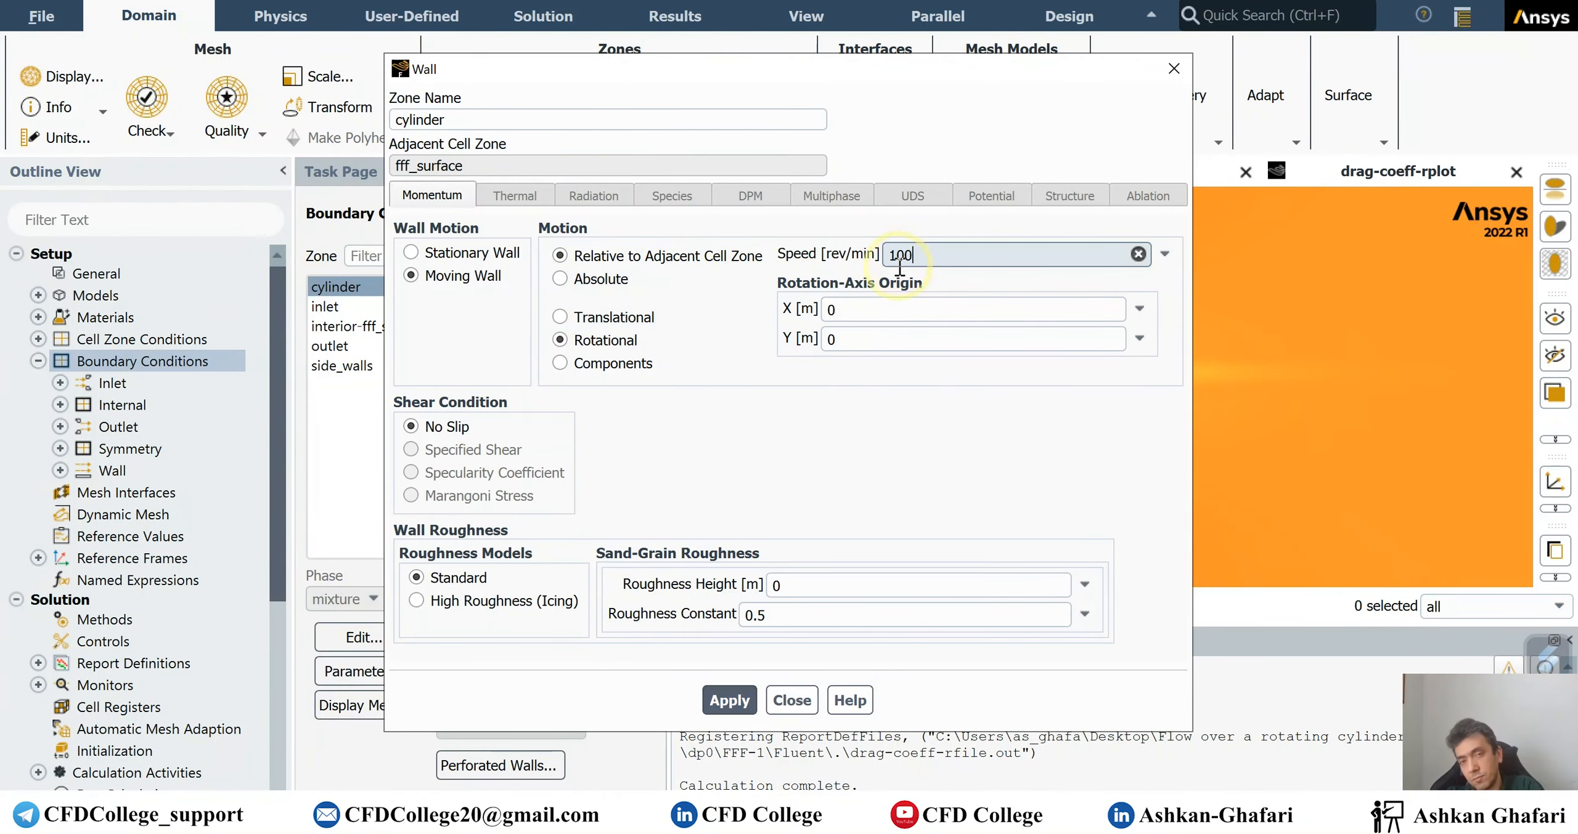
{"action": "left_click", "coordinate": [730, 701]}
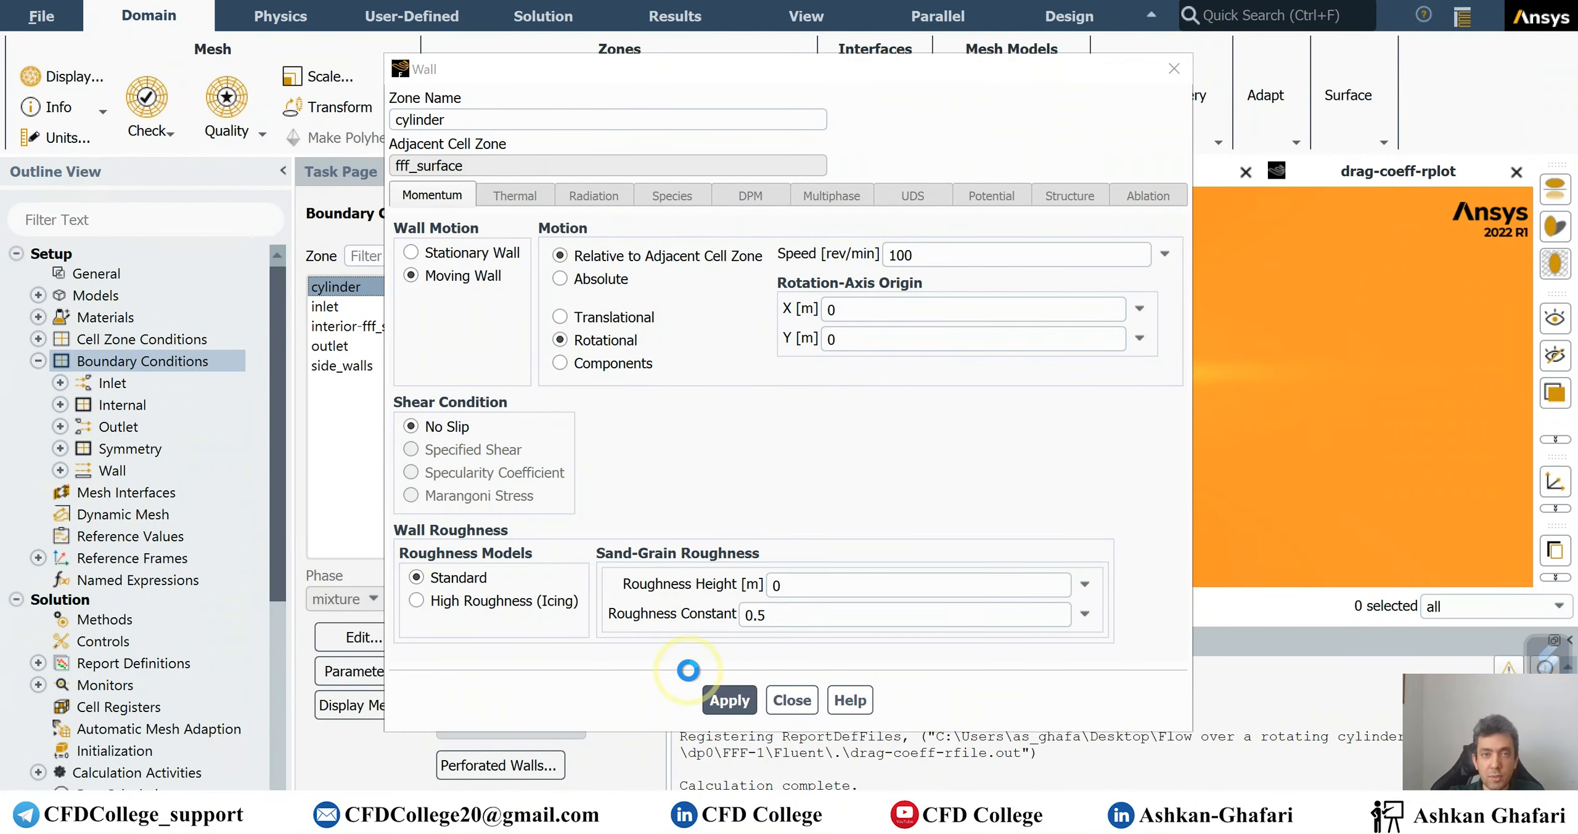
{"action": "left_click", "coordinate": [791, 701]}
Reinitialize the solution with the hybrid method and restart the transient calculation with the 0.01 s time step.
{"action": "scroll", "coordinate": [106, 680], "scroll_direction": "down", "scroll_amount": 2}
{"action": "scroll", "coordinate": [106, 680], "scroll_direction": "down", "scroll_amount": 2}
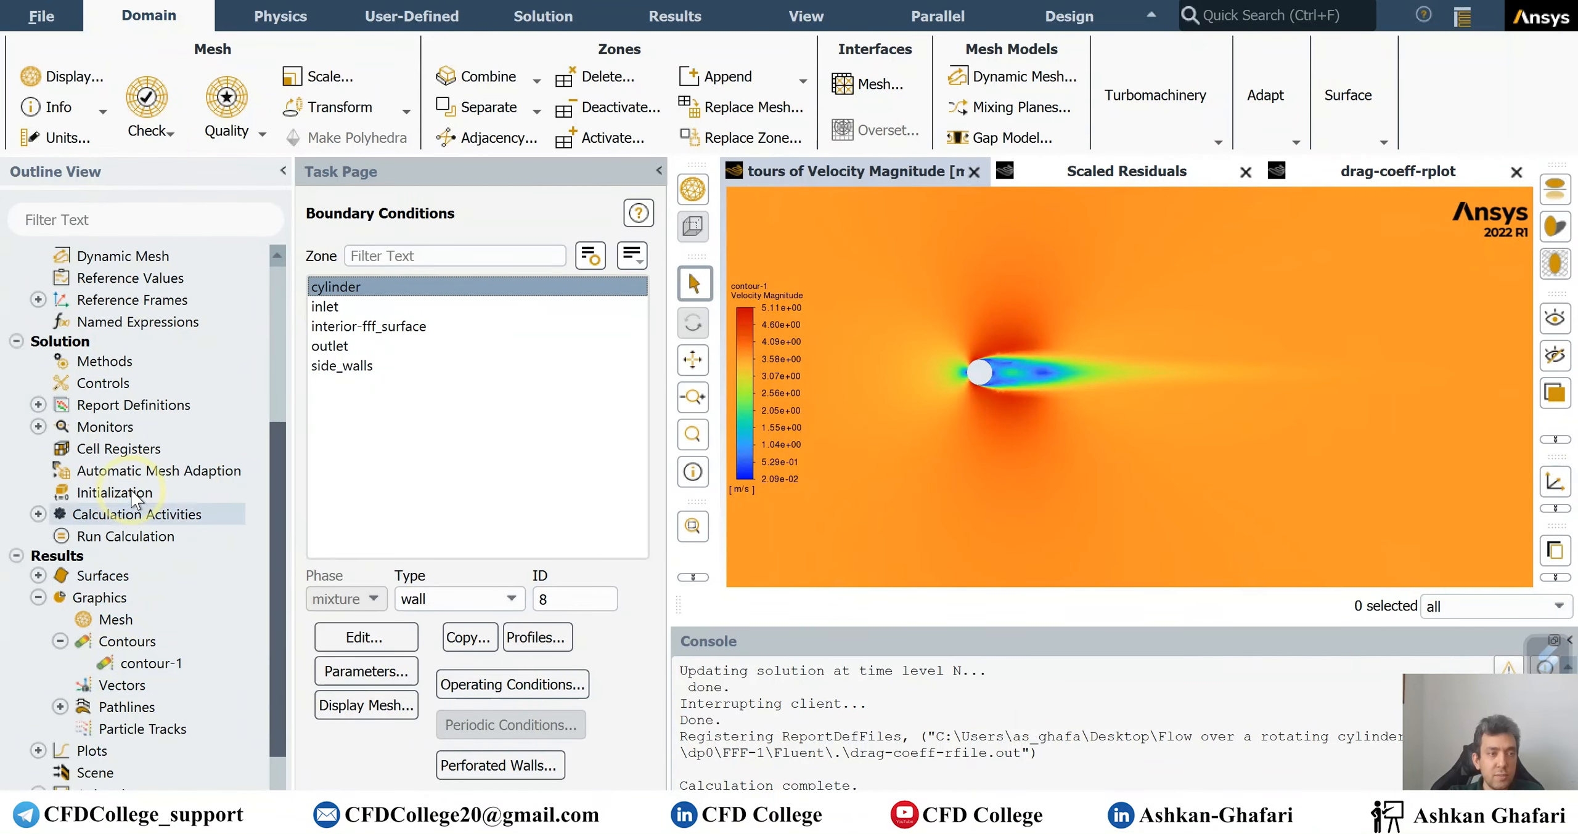
{"action": "left_click", "coordinate": [114, 492]}
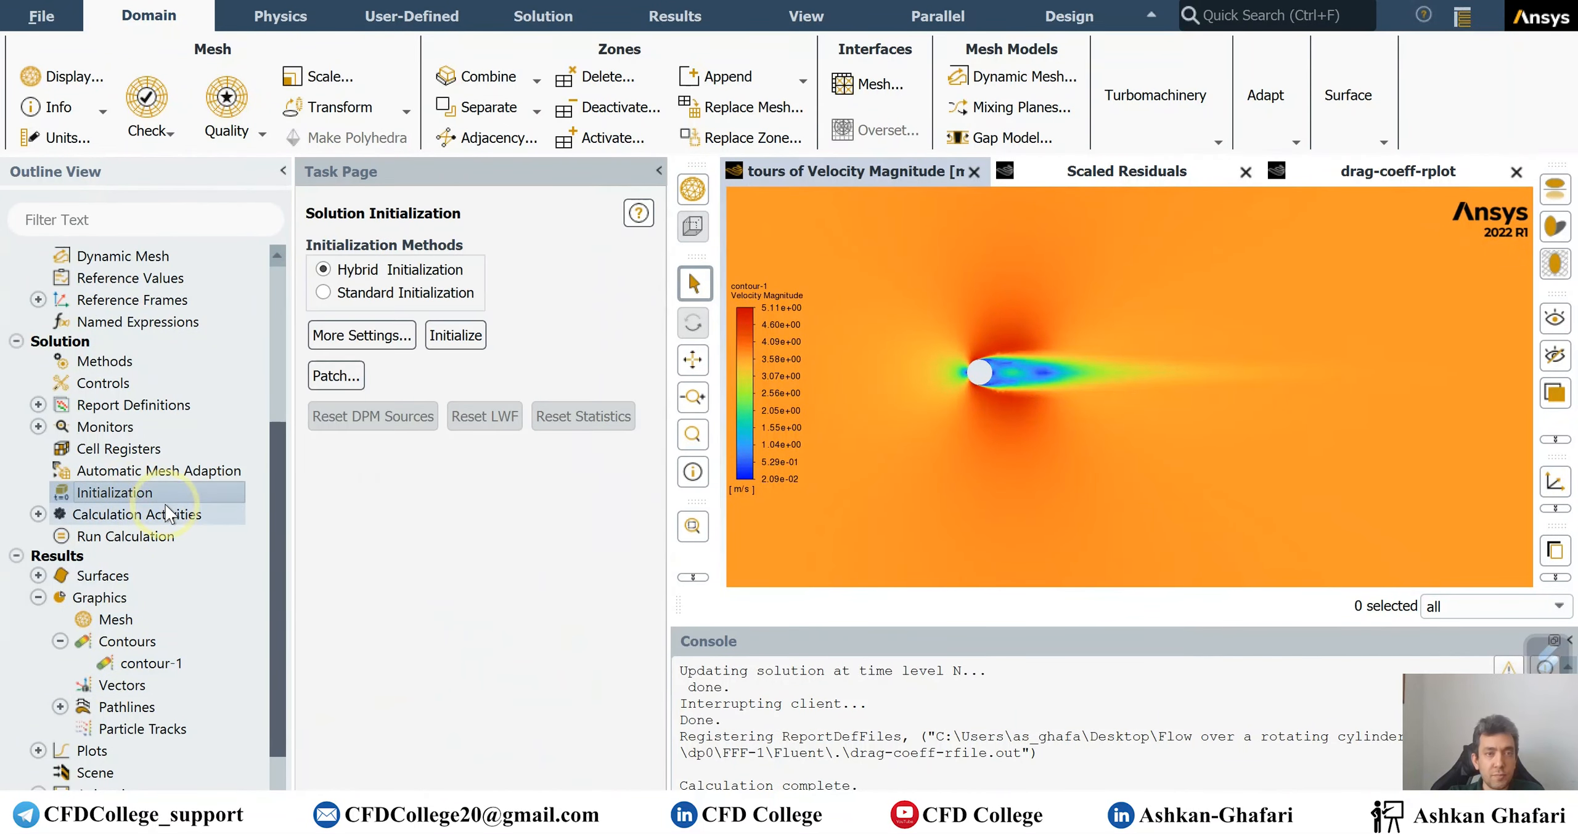
{"action": "left_click", "coordinate": [446, 340]}
{"action": "left_click", "coordinate": [863, 446]}
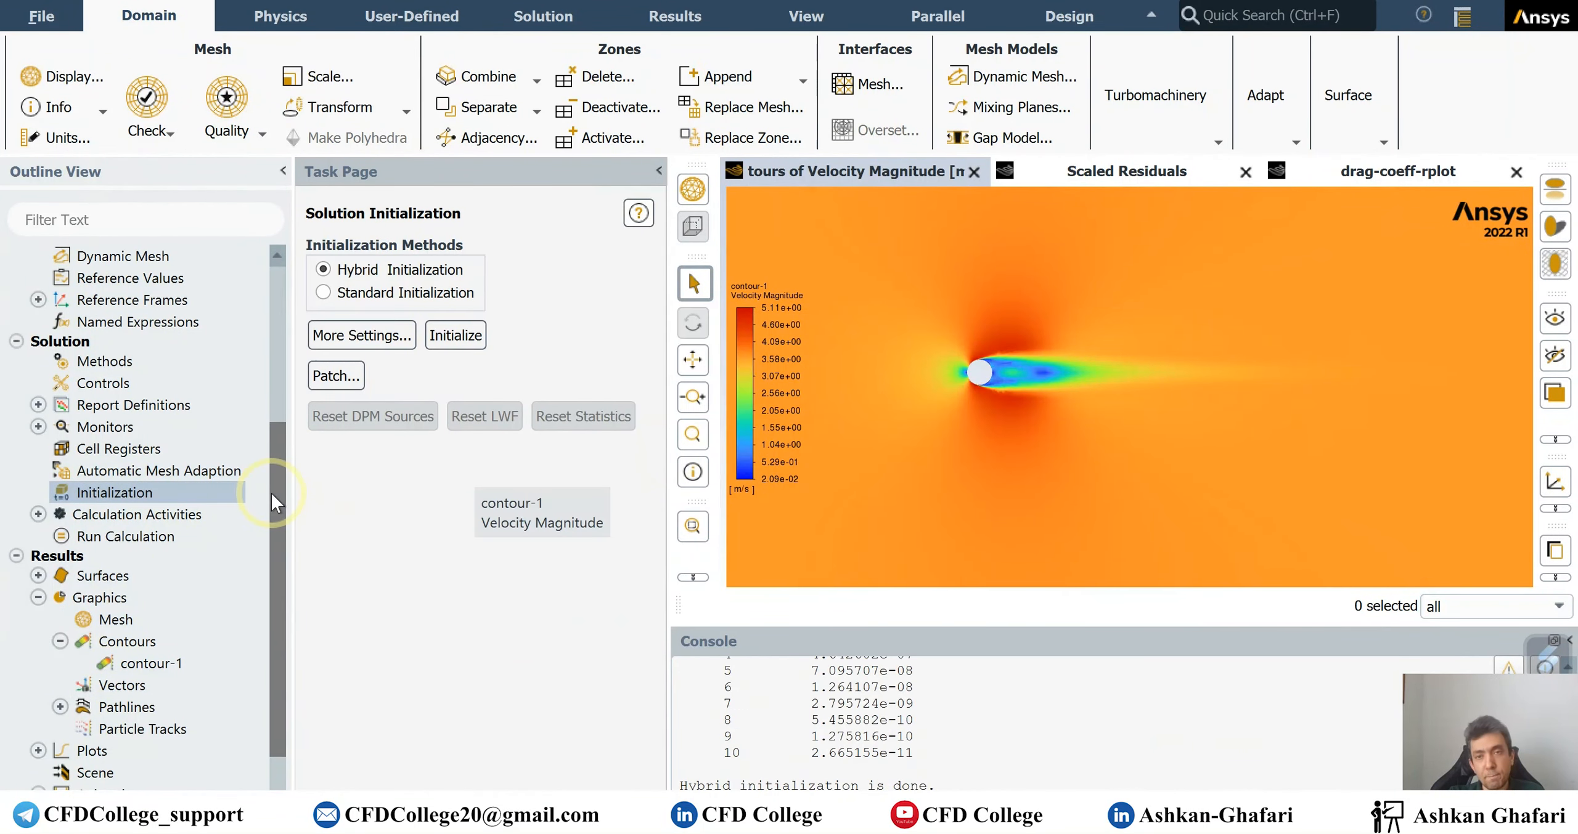
{"action": "left_click", "coordinate": [174, 538]}
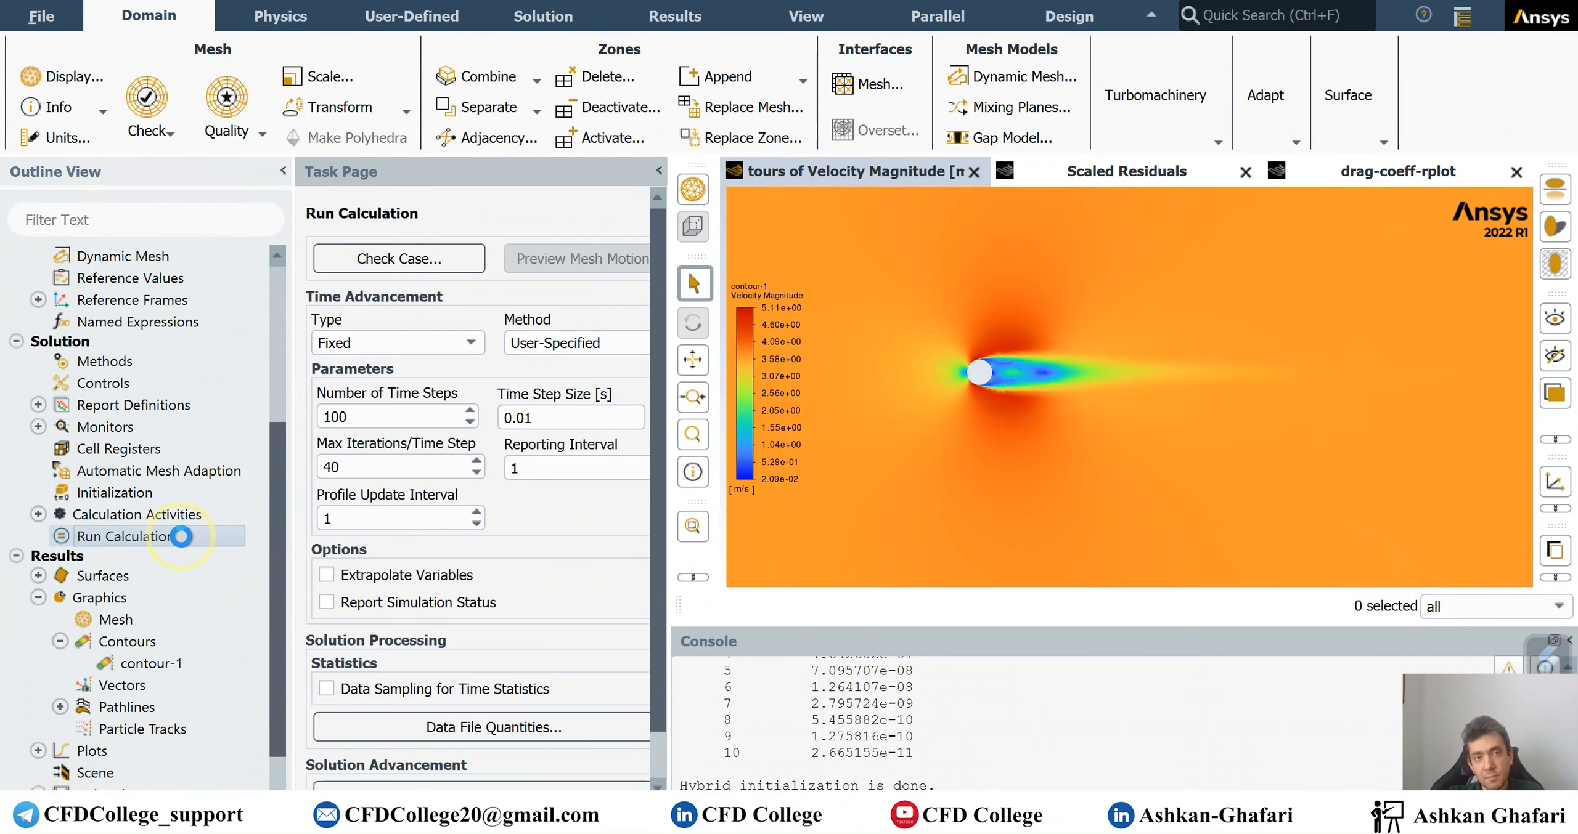
{"action": "double_click", "coordinate": [522, 418]}
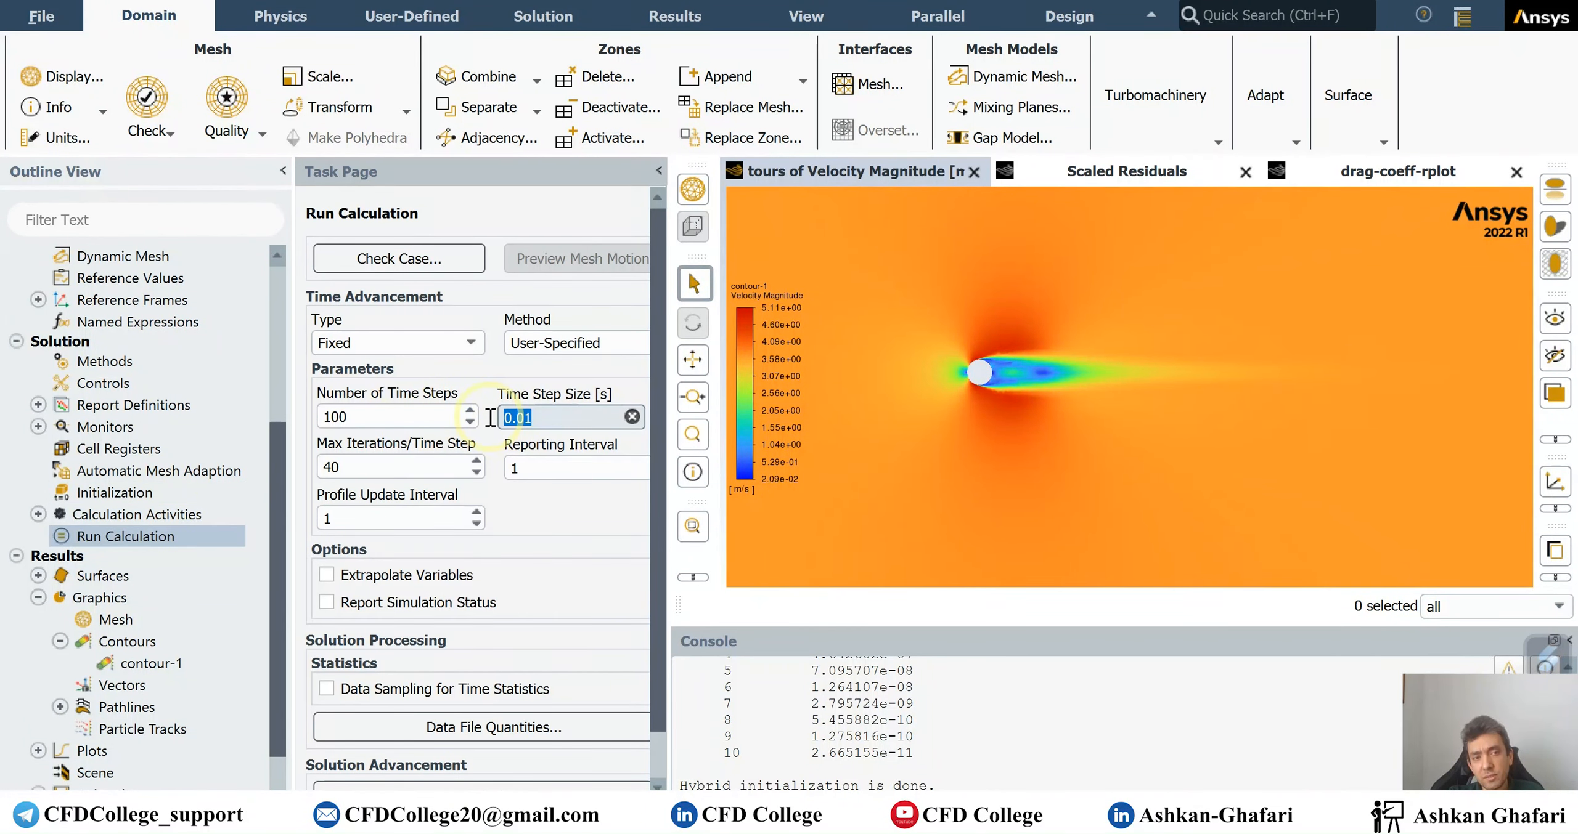
{"action": "left_click", "coordinate": [533, 525]}
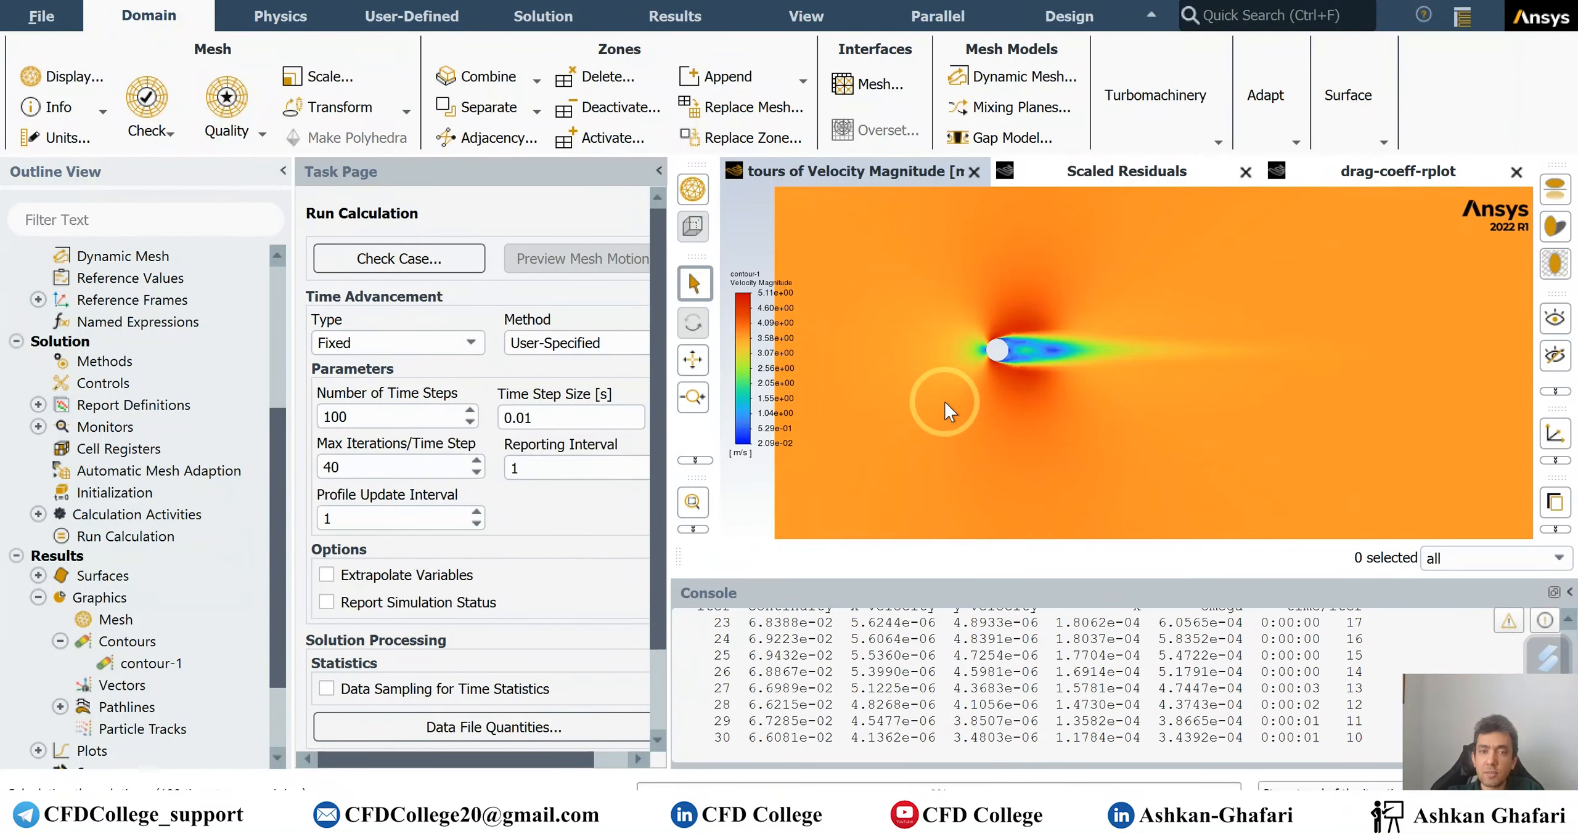
Monitor the scaled residuals and the drag coefficient plot, and stop the calculation at the end of the time step.
{"action": "left_click", "coordinate": [1129, 172]}
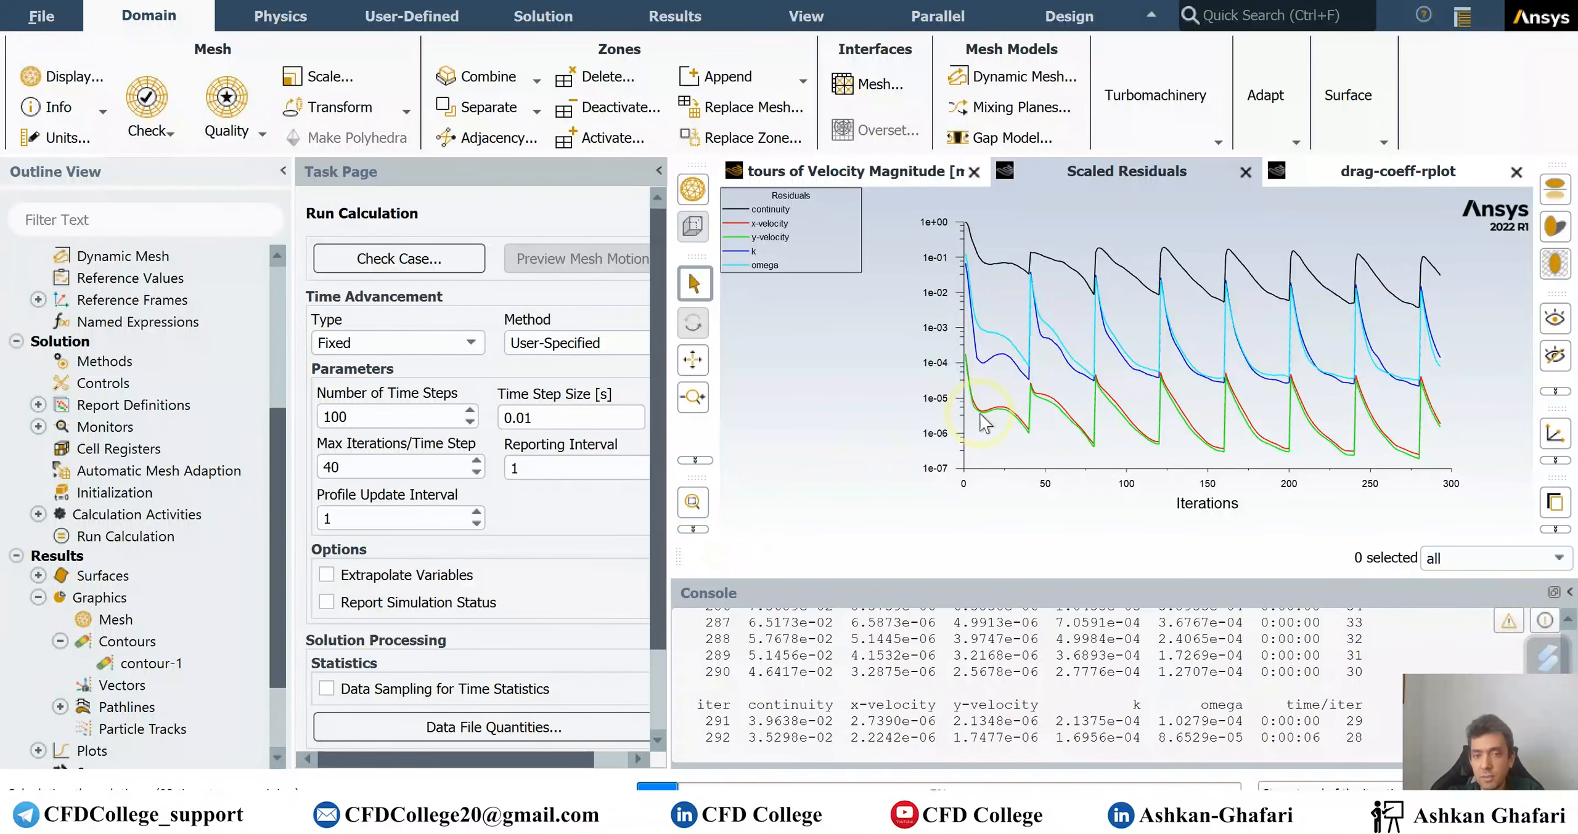
{"action": "left_click", "coordinate": [1336, 175]}
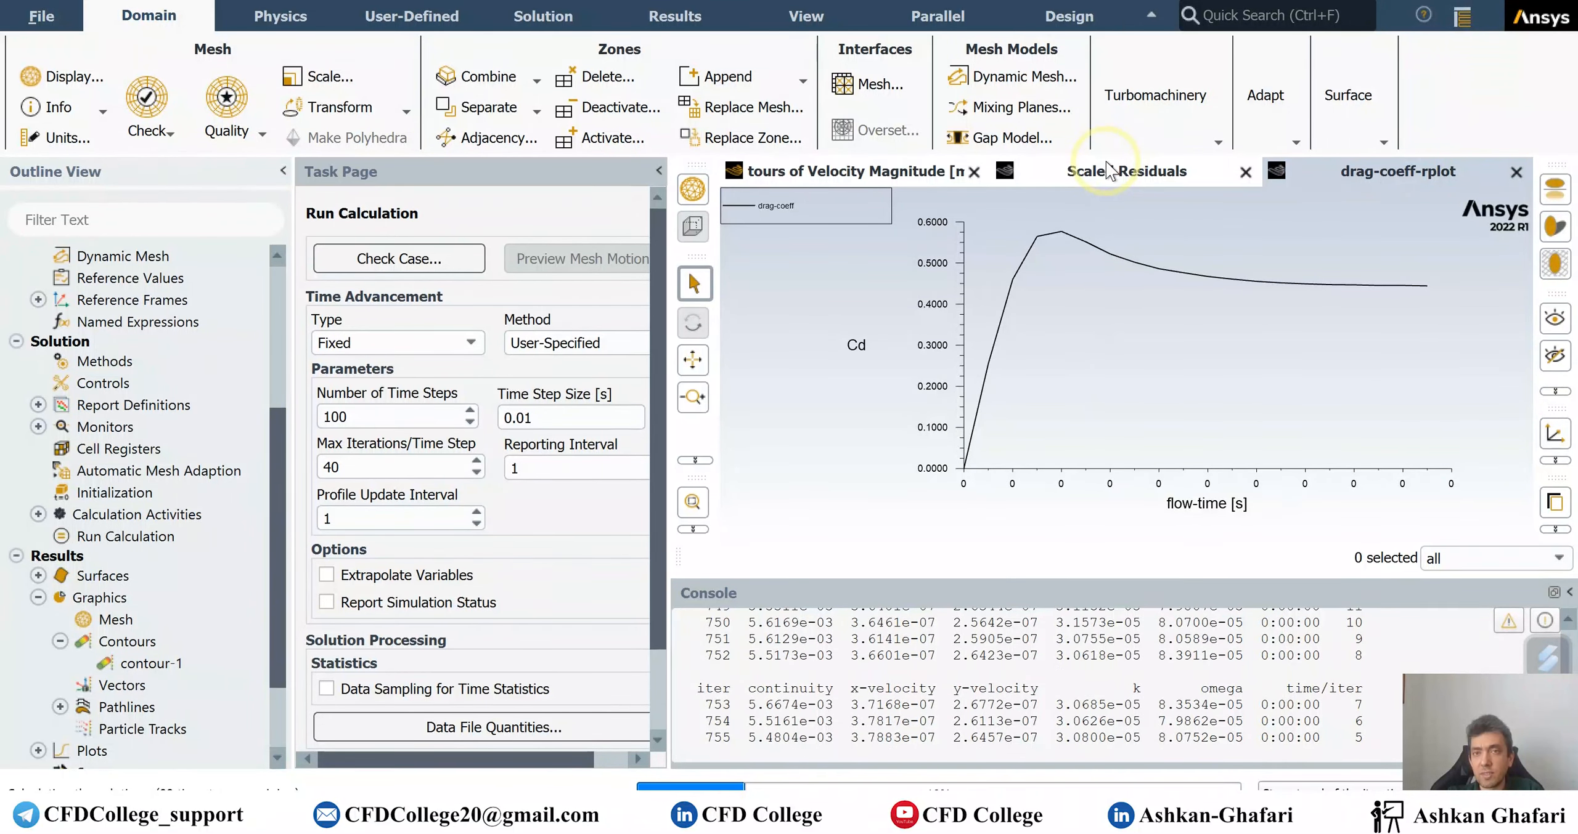
{"action": "left_click", "coordinate": [1107, 167]}
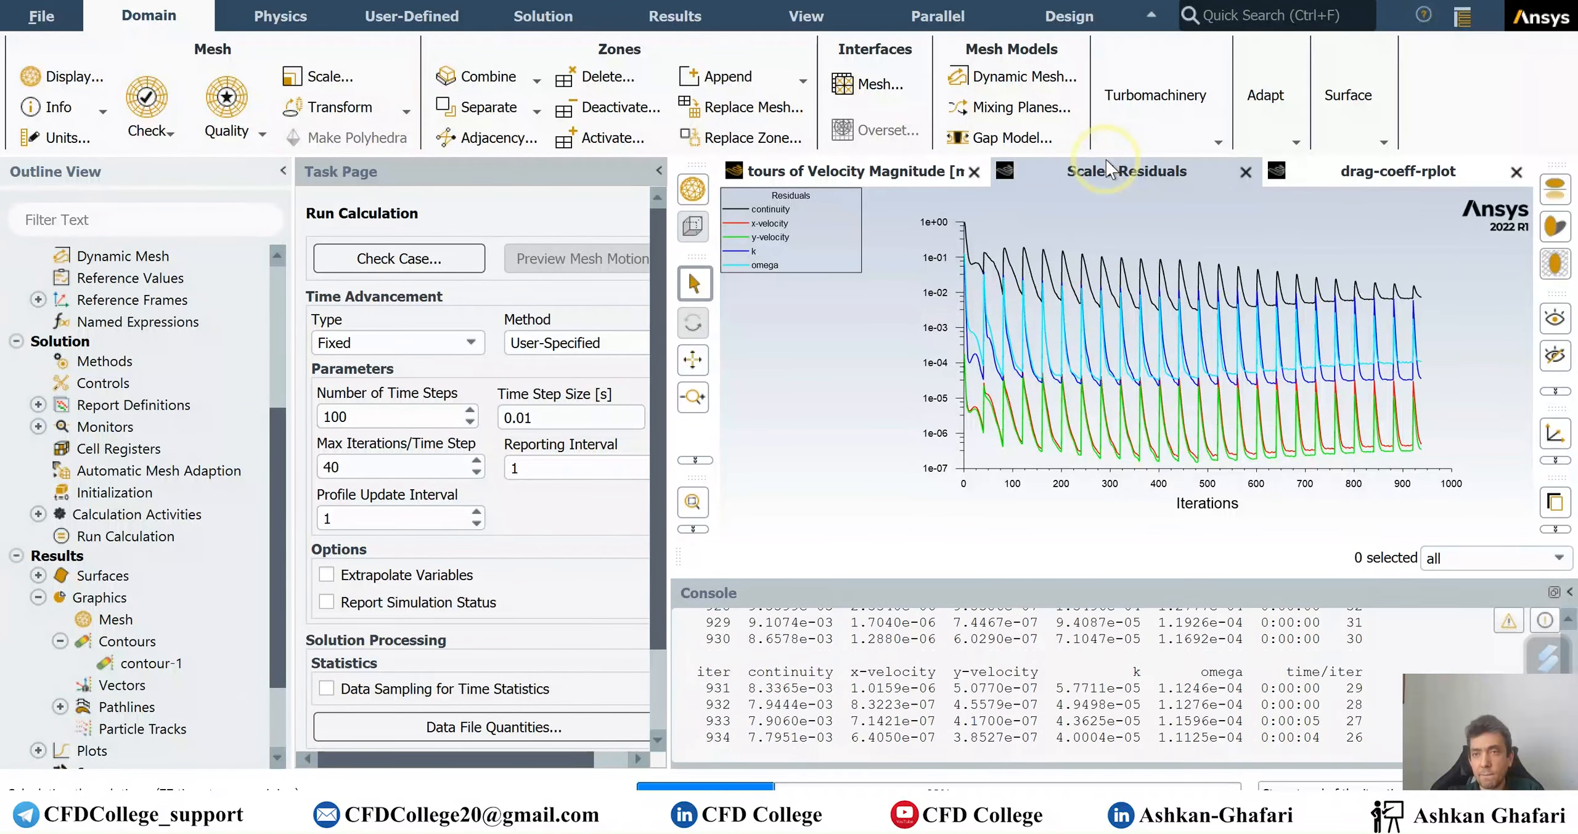
{"action": "left_click", "coordinate": [1395, 167]}
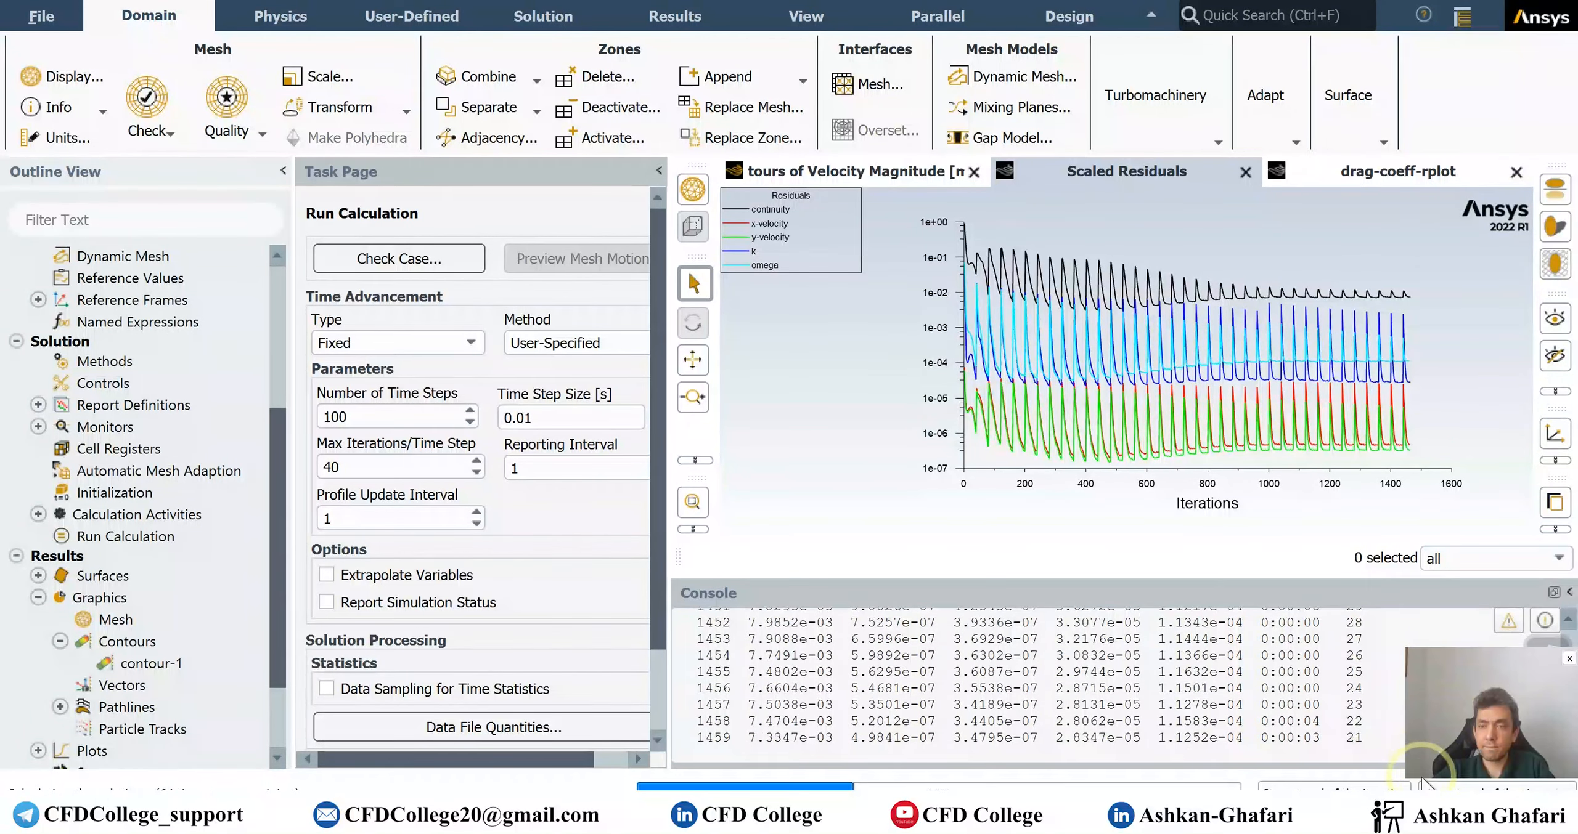
{"action": "left_click", "coordinate": [1471, 789]}
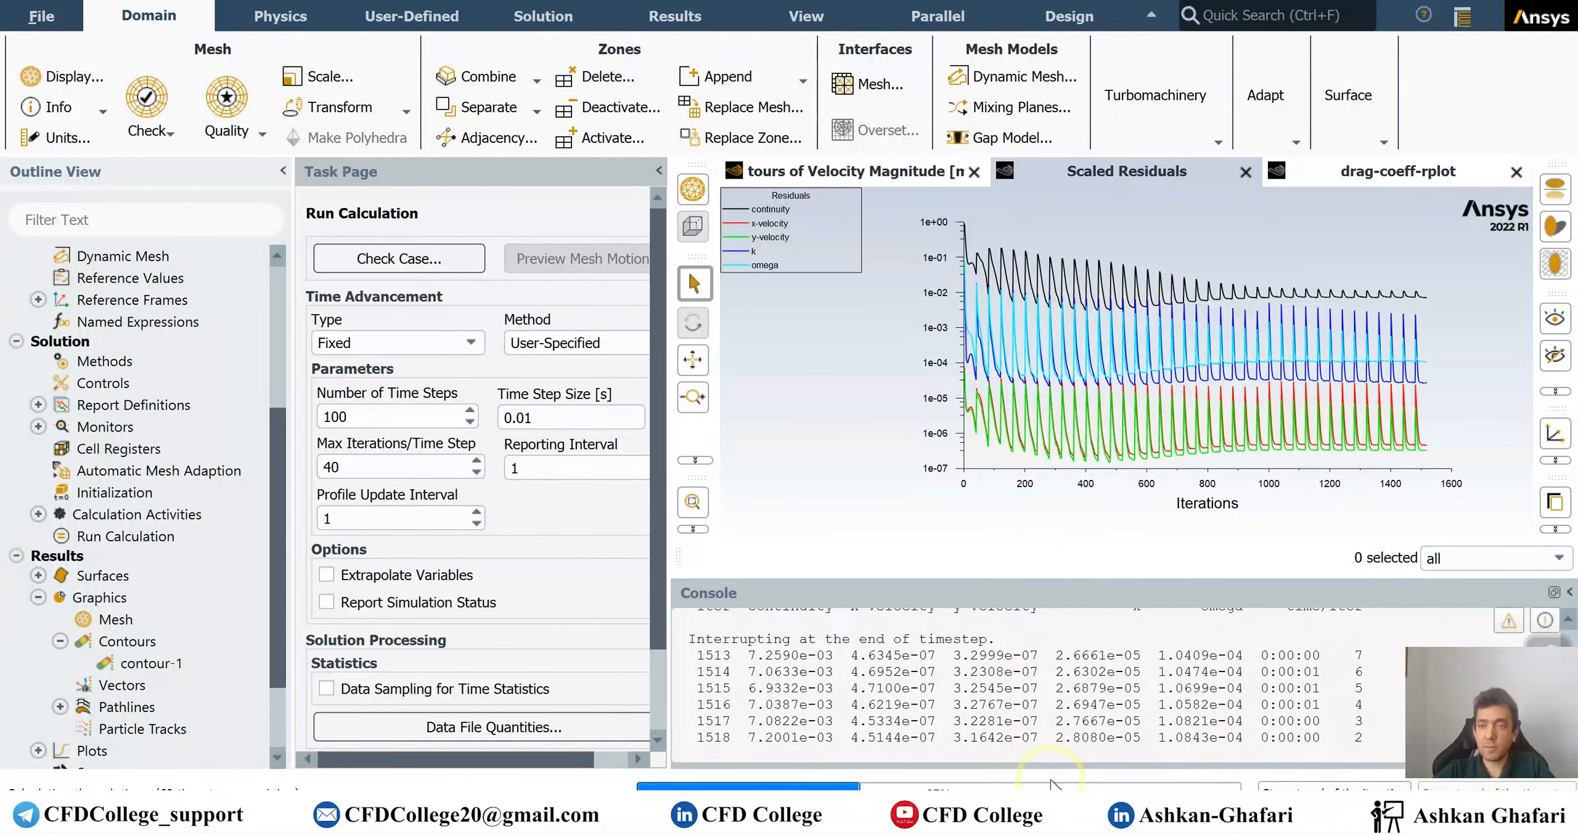
{"action": "left_click", "coordinate": [831, 437]}
Refresh the contour-1 velocity magnitude display with the new solution and inspect the wake close to the cylinder.
{"action": "double_click", "coordinate": [143, 667]}
{"action": "left_click", "coordinate": [389, 645]}
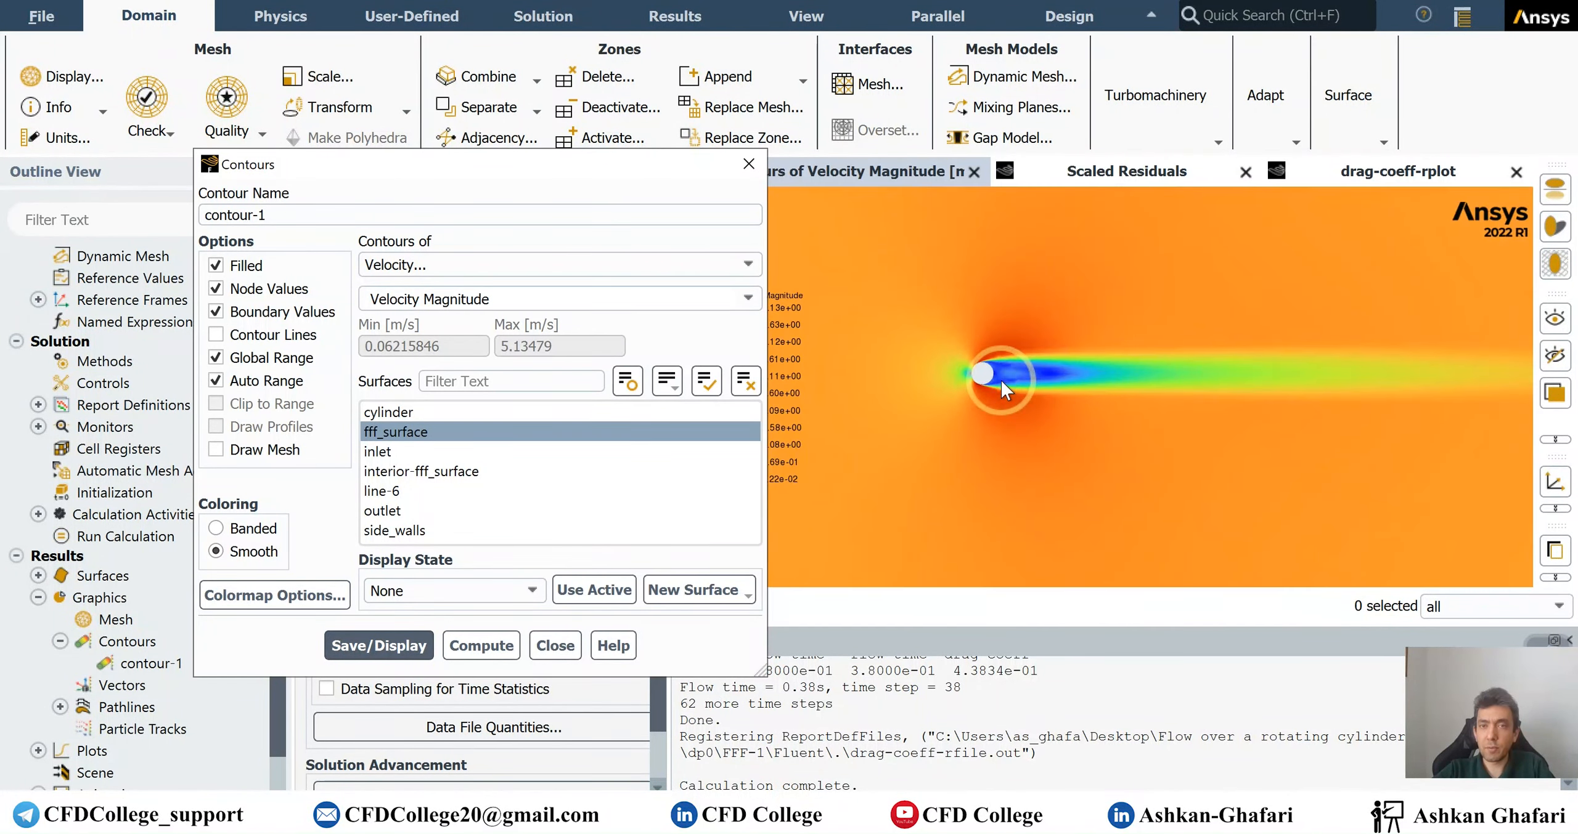
{"action": "scroll", "coordinate": [976, 377], "scroll_direction": "up", "scroll_amount": 5}
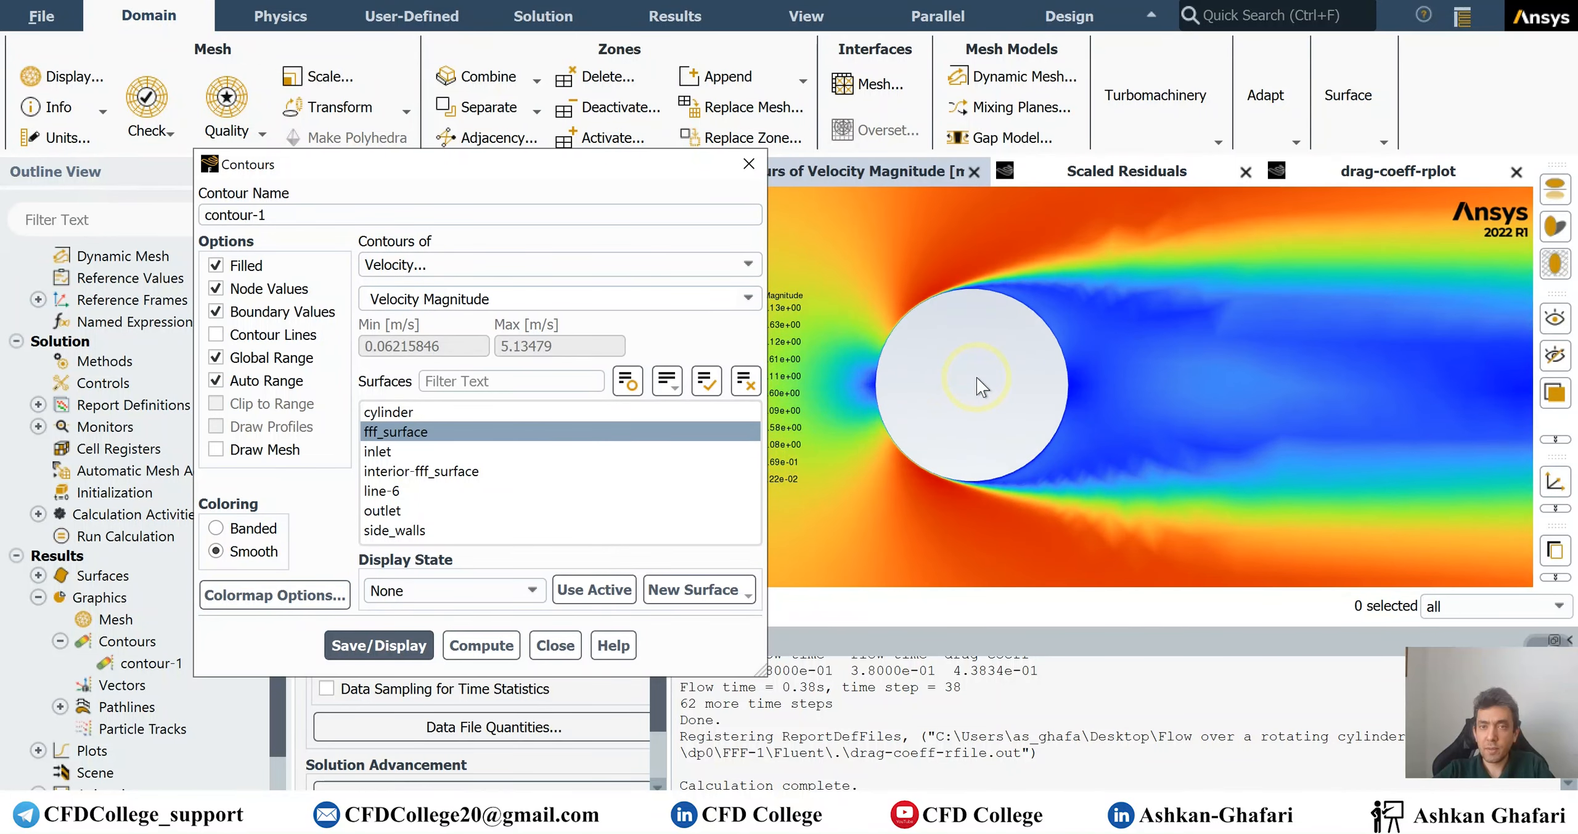
{"action": "scroll", "coordinate": [977, 377], "scroll_direction": "down", "scroll_amount": 5}
{"action": "left_click", "coordinate": [555, 645]}
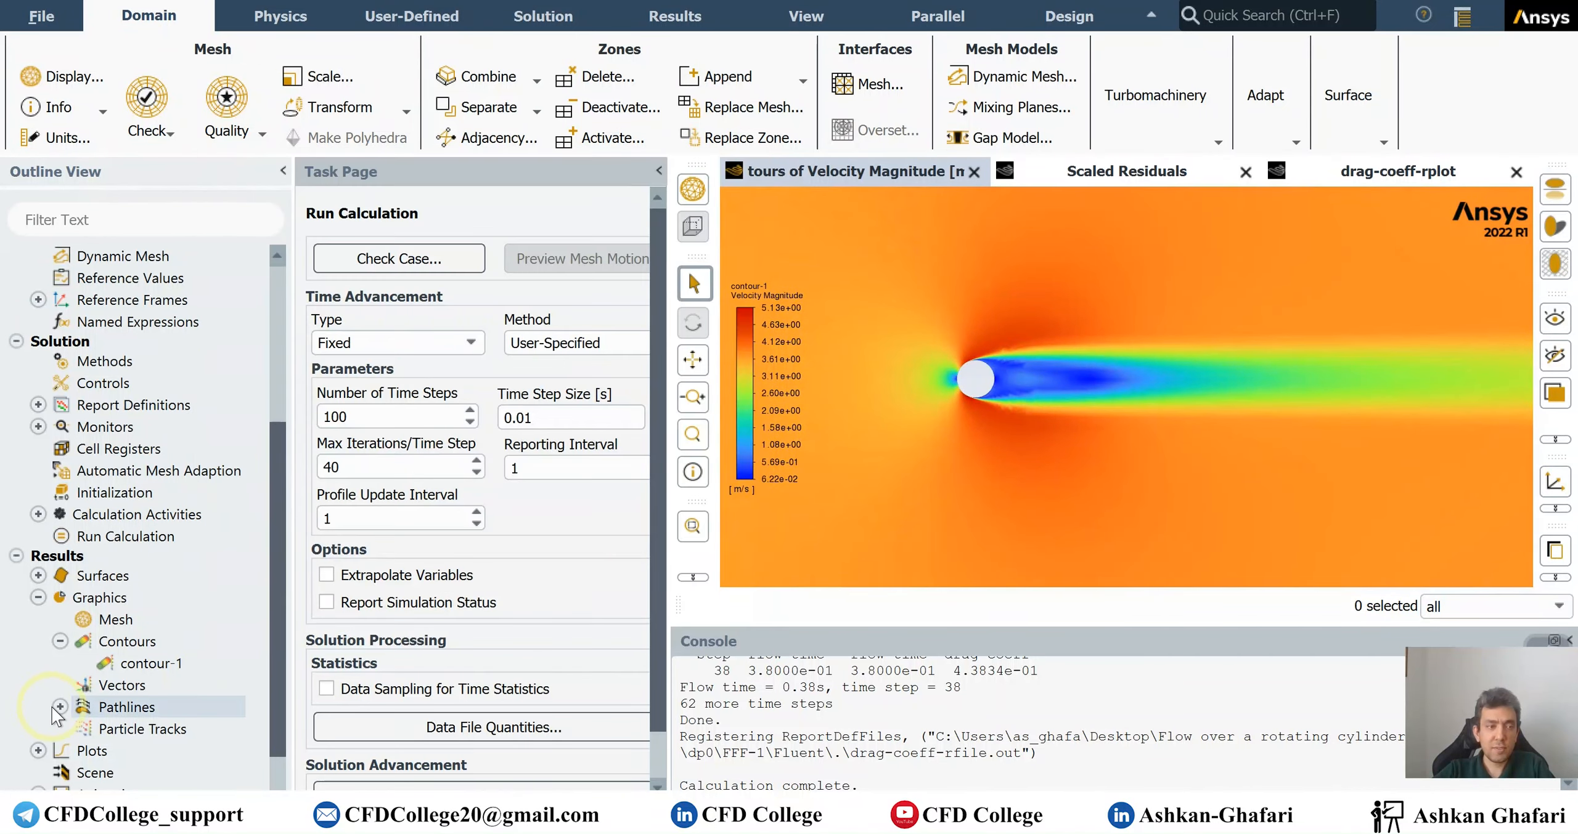
Refresh the pathlines-1 display released from the inlet and line-6, and inspect the recirculation zone behind the cylinder.
{"action": "double_click", "coordinate": [127, 706]}
{"action": "double_click", "coordinate": [126, 731]}
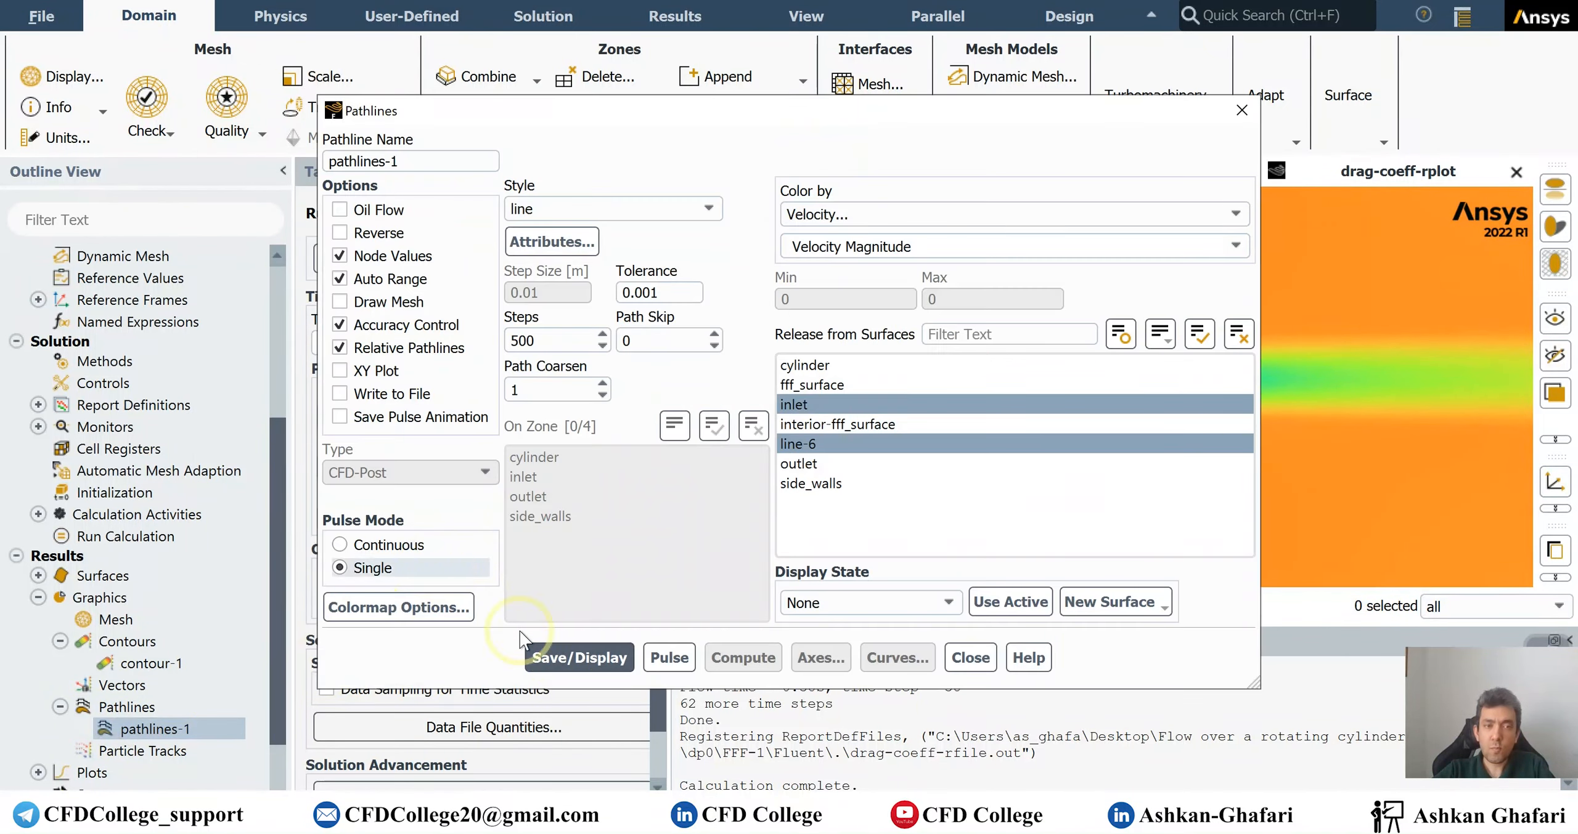
{"action": "key", "text": "Return"}
{"action": "left_click_drag", "start_coordinate": [872, 128], "coordinate": [442, 169]}
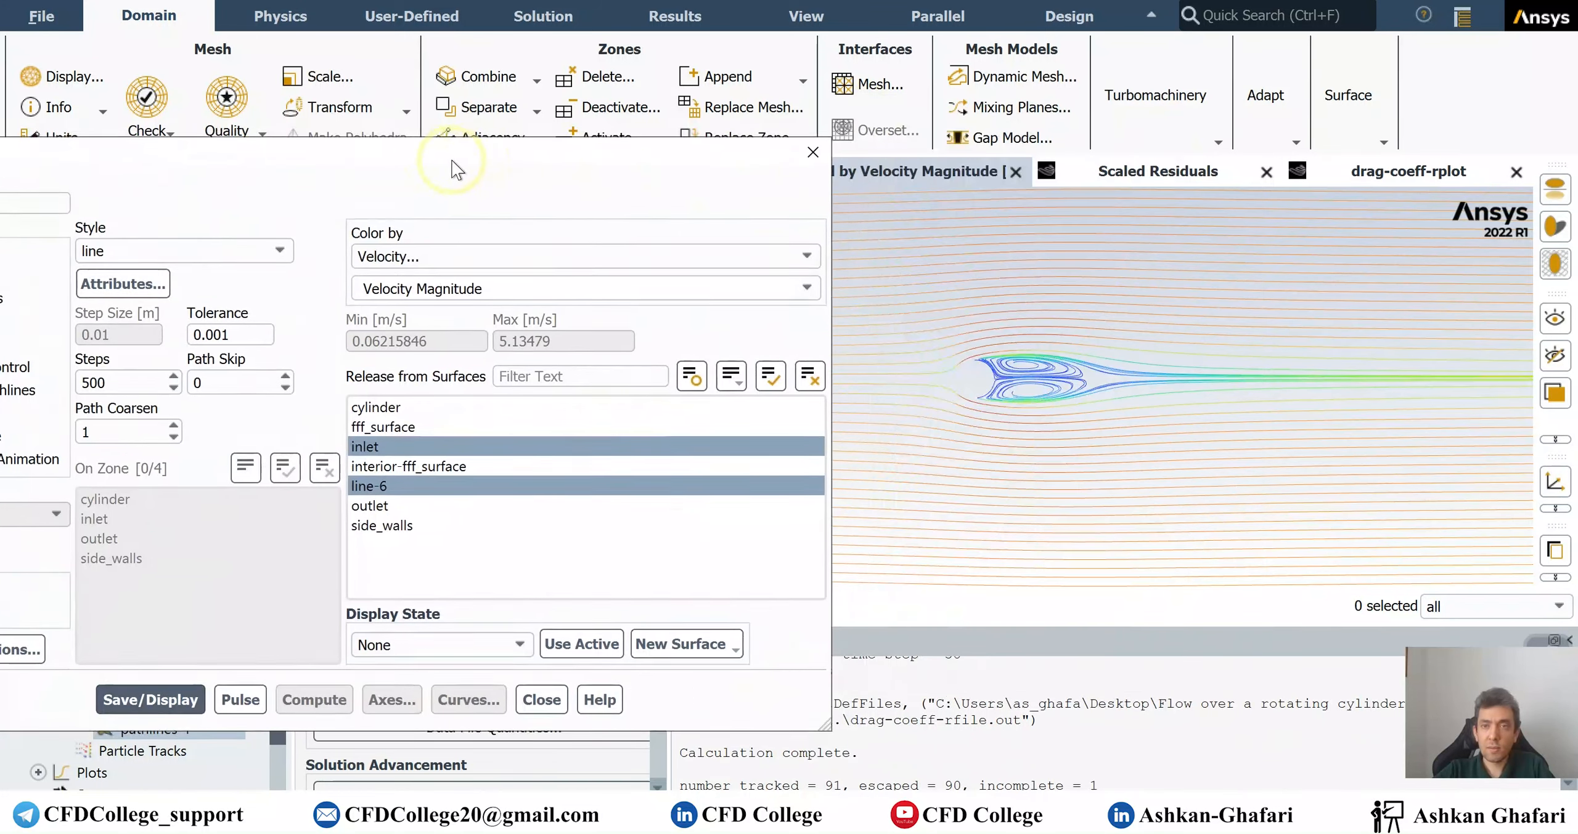
{"action": "scroll", "coordinate": [976, 380], "scroll_direction": "up", "scroll_amount": 3}
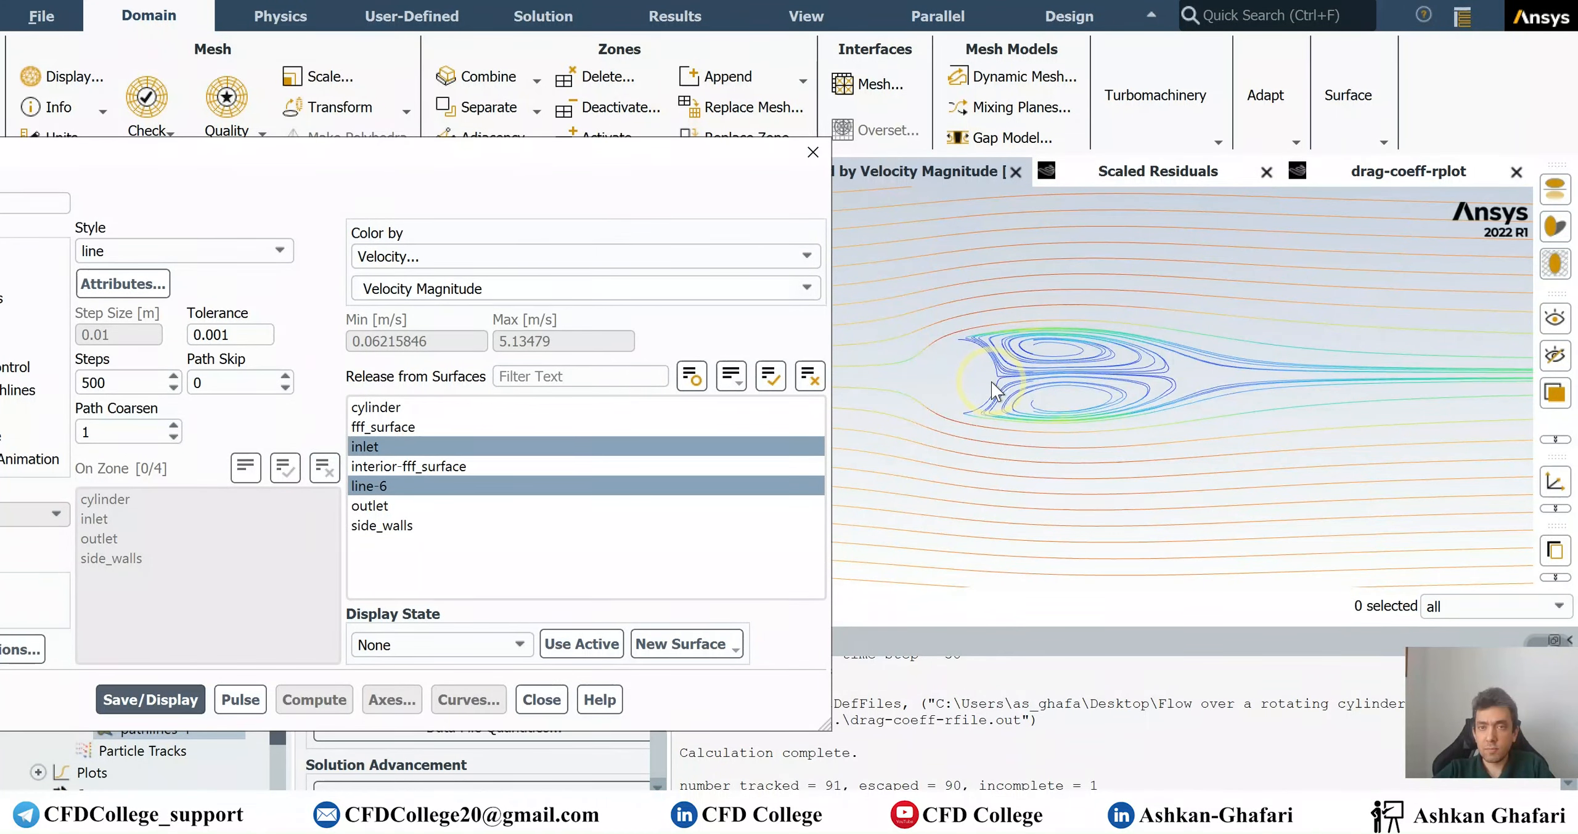
{"action": "scroll", "coordinate": [989, 392], "scroll_direction": "down", "scroll_amount": 5}
{"action": "left_click", "coordinate": [541, 700]}
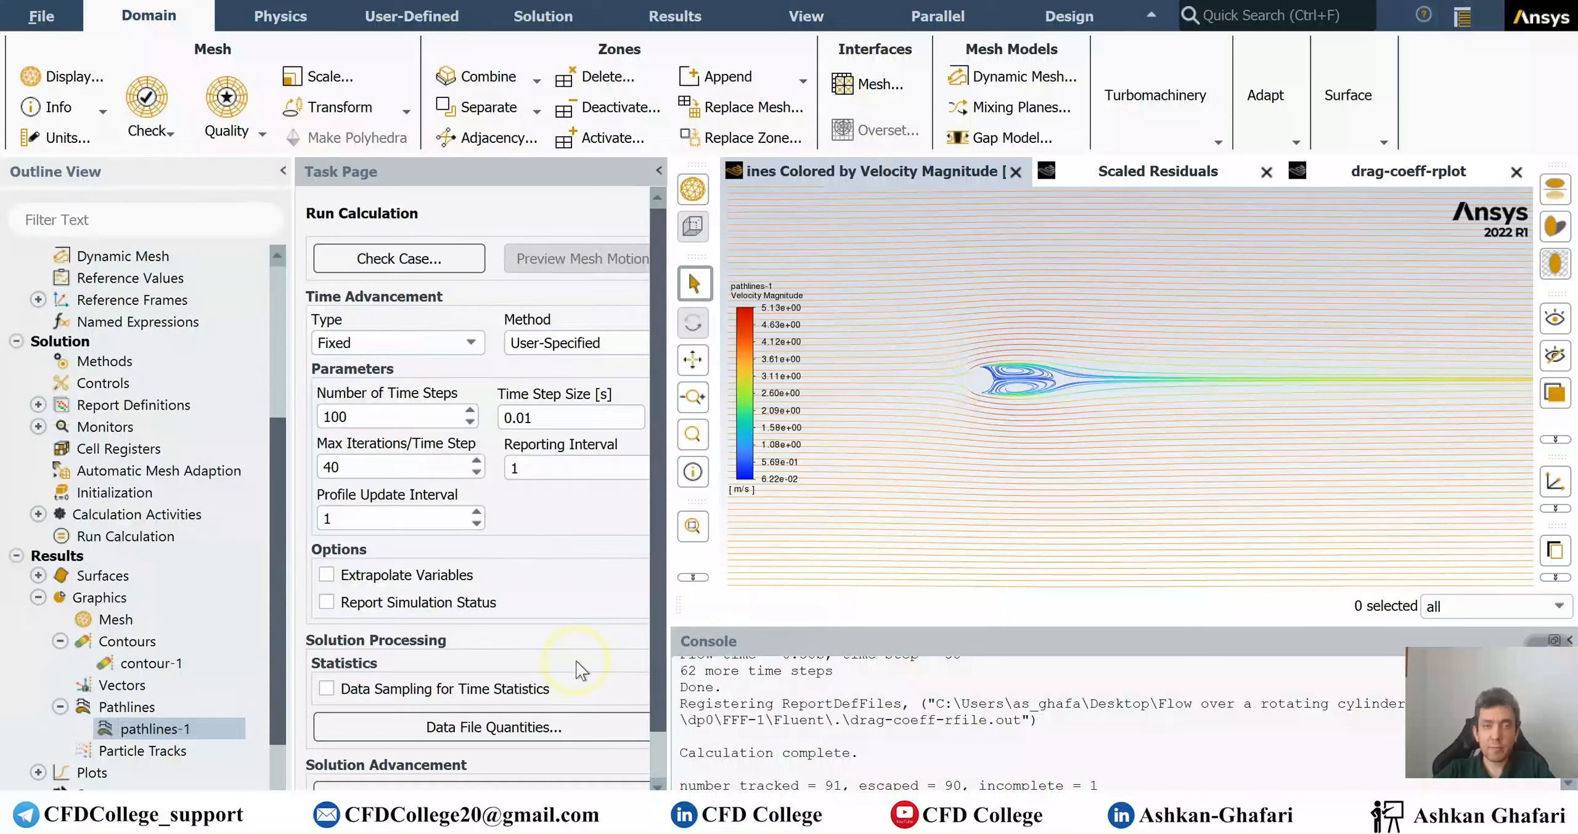
Continue the transient calculation with 100 time steps, monitor the residuals and drag coefficient, and stop it at the end of a time step.
{"action": "left_click", "coordinate": [414, 786]}
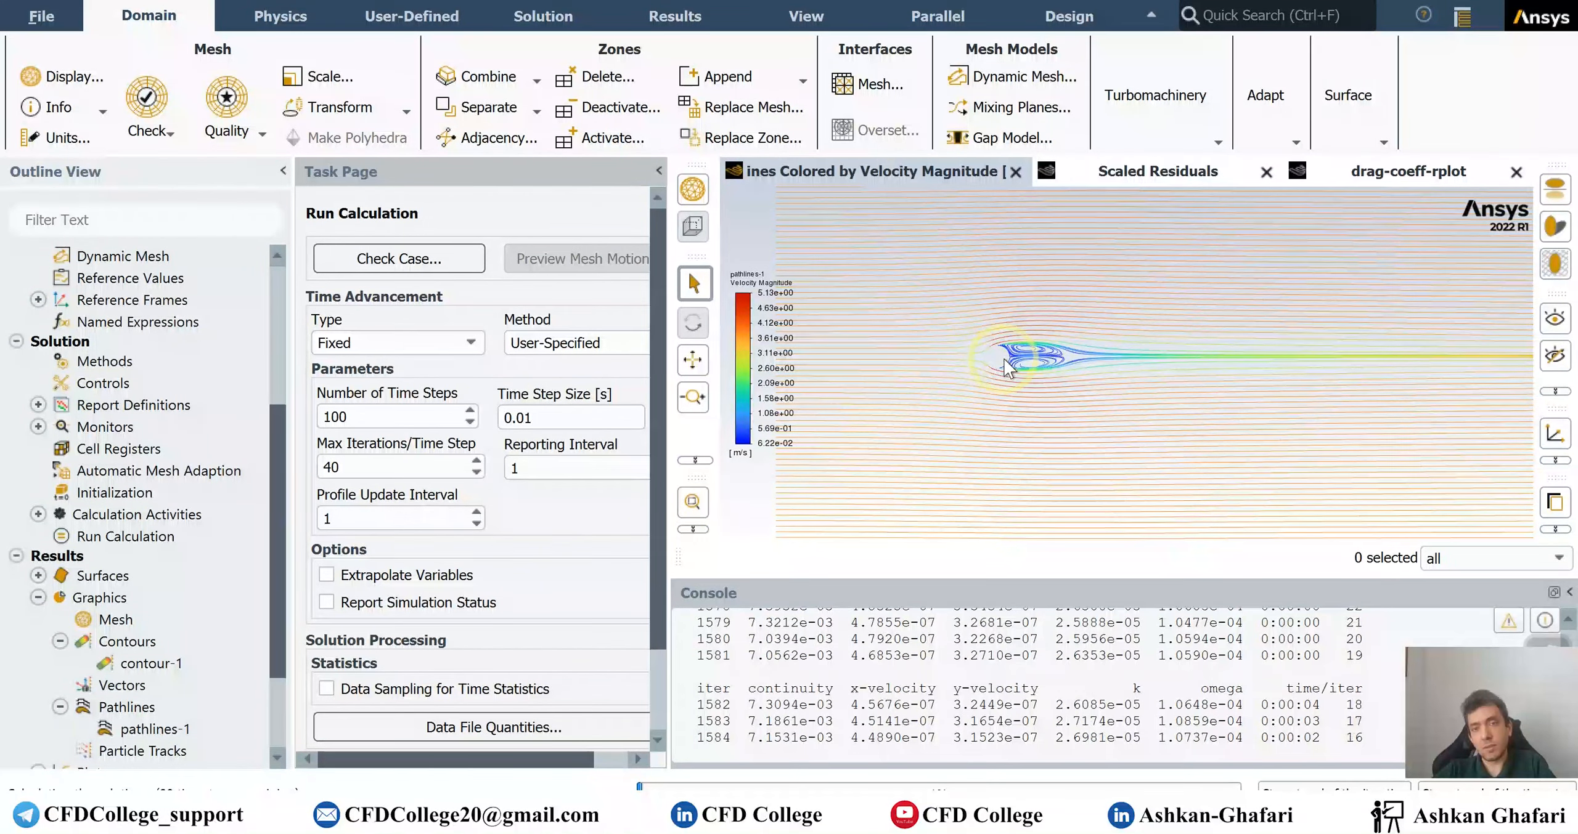
{"action": "left_click", "coordinate": [1146, 170]}
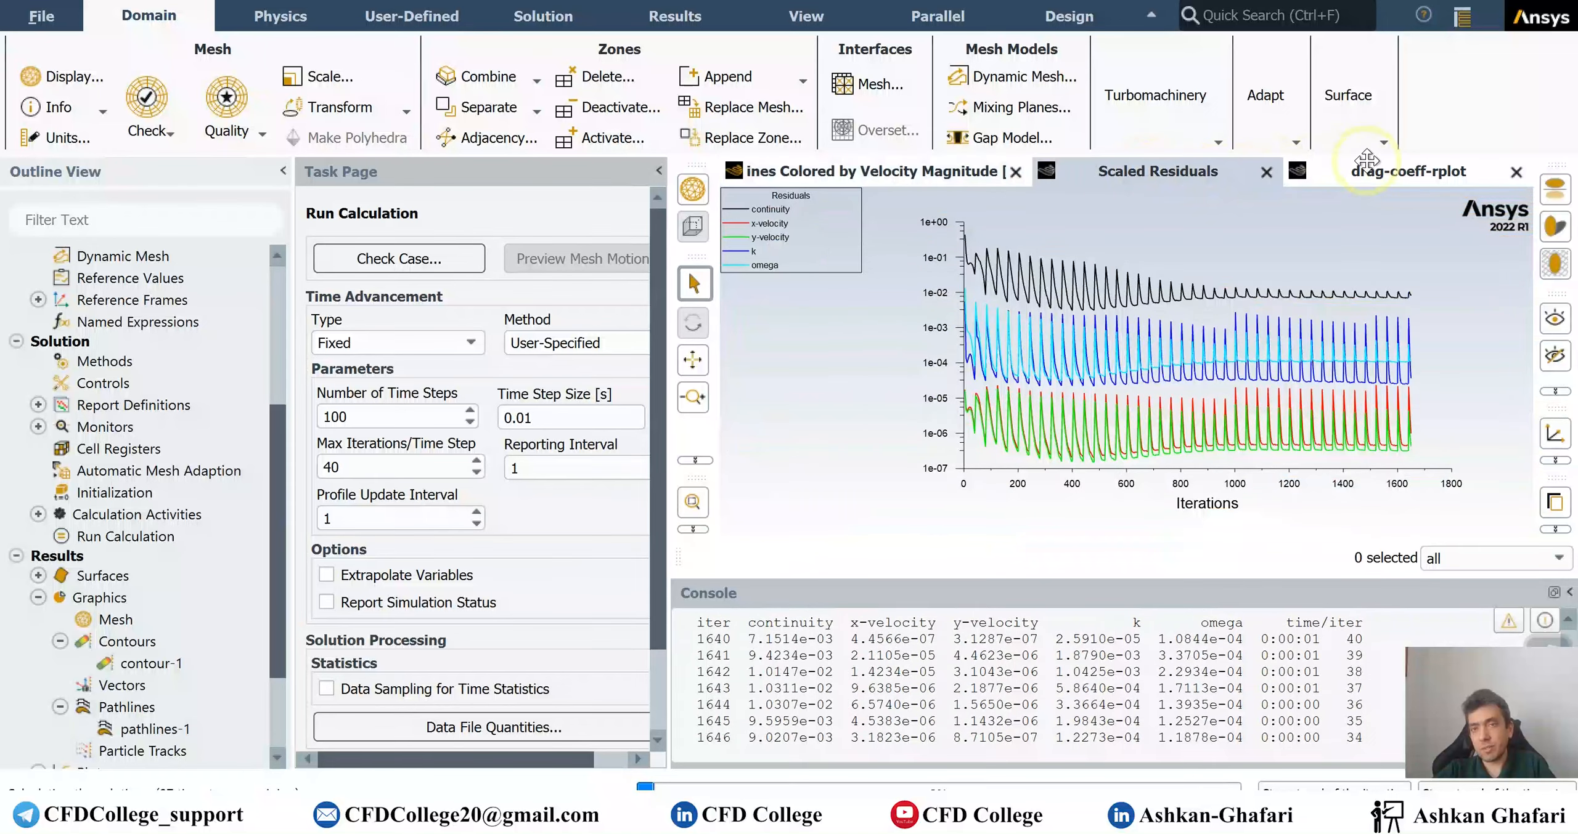
{"action": "left_click", "coordinate": [1393, 177]}
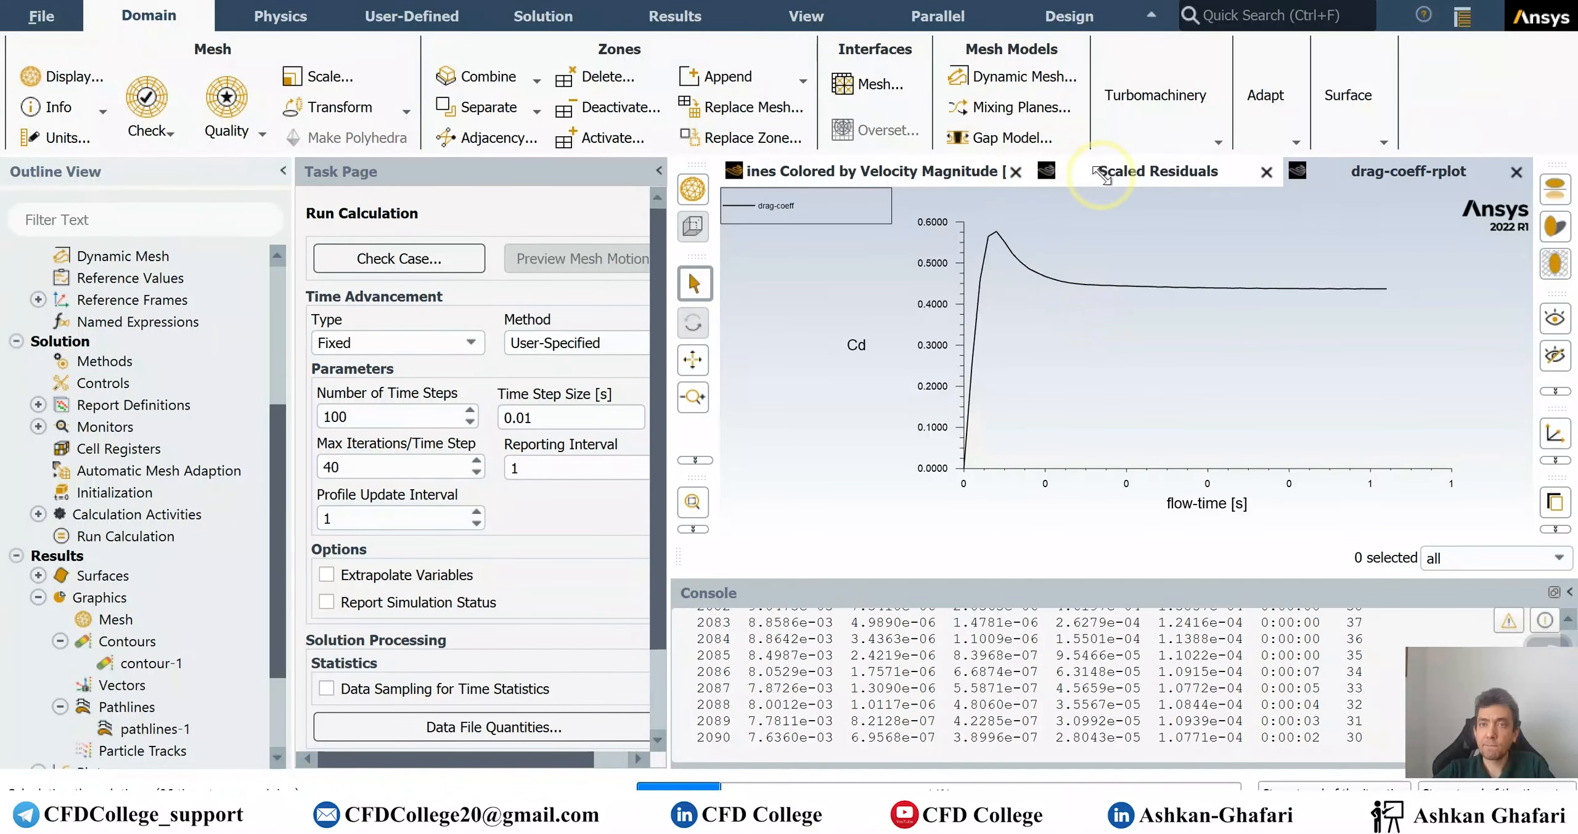
{"action": "left_click", "coordinate": [1121, 171]}
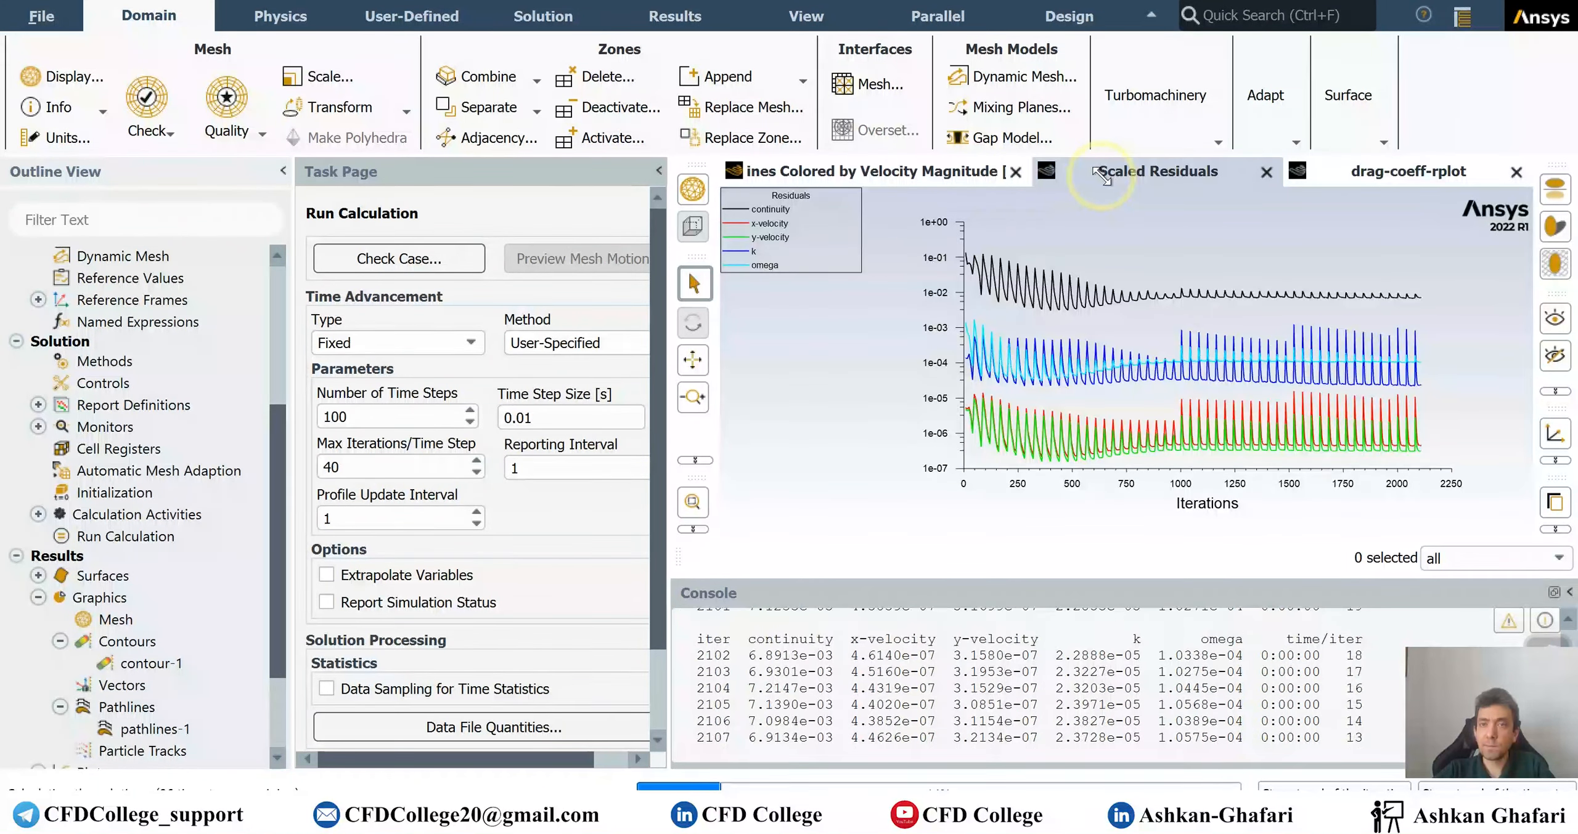
{"action": "left_click", "coordinate": [1435, 172]}
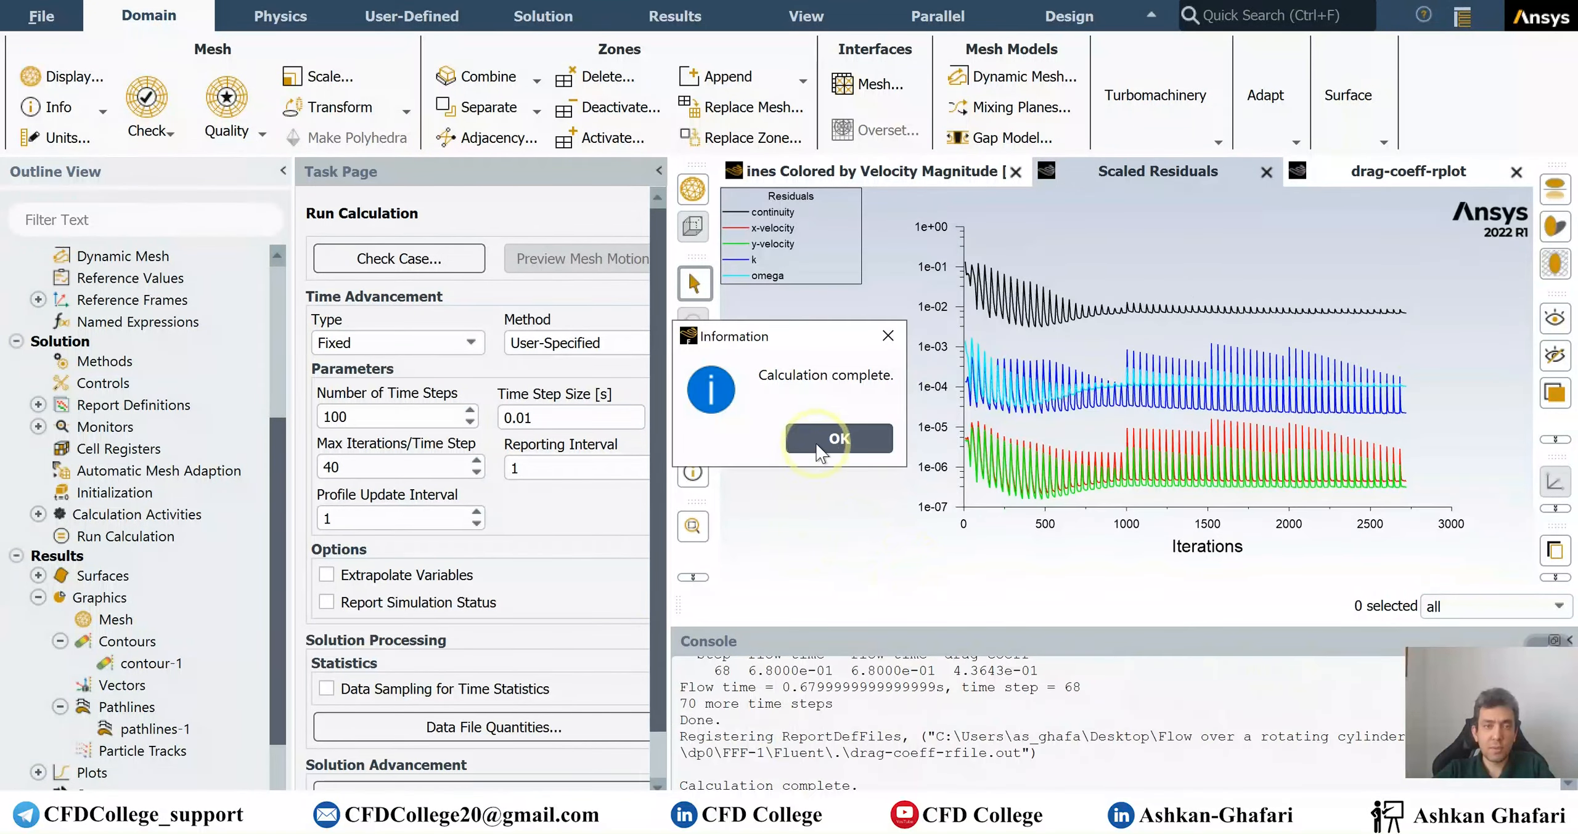
{"action": "left_click", "coordinate": [838, 438]}
Redisplay the contour-1 velocity magnitude on fff_surface and inspect the cylinder's wake.
{"action": "double_click", "coordinate": [151, 663]}
{"action": "left_click", "coordinate": [422, 628]}
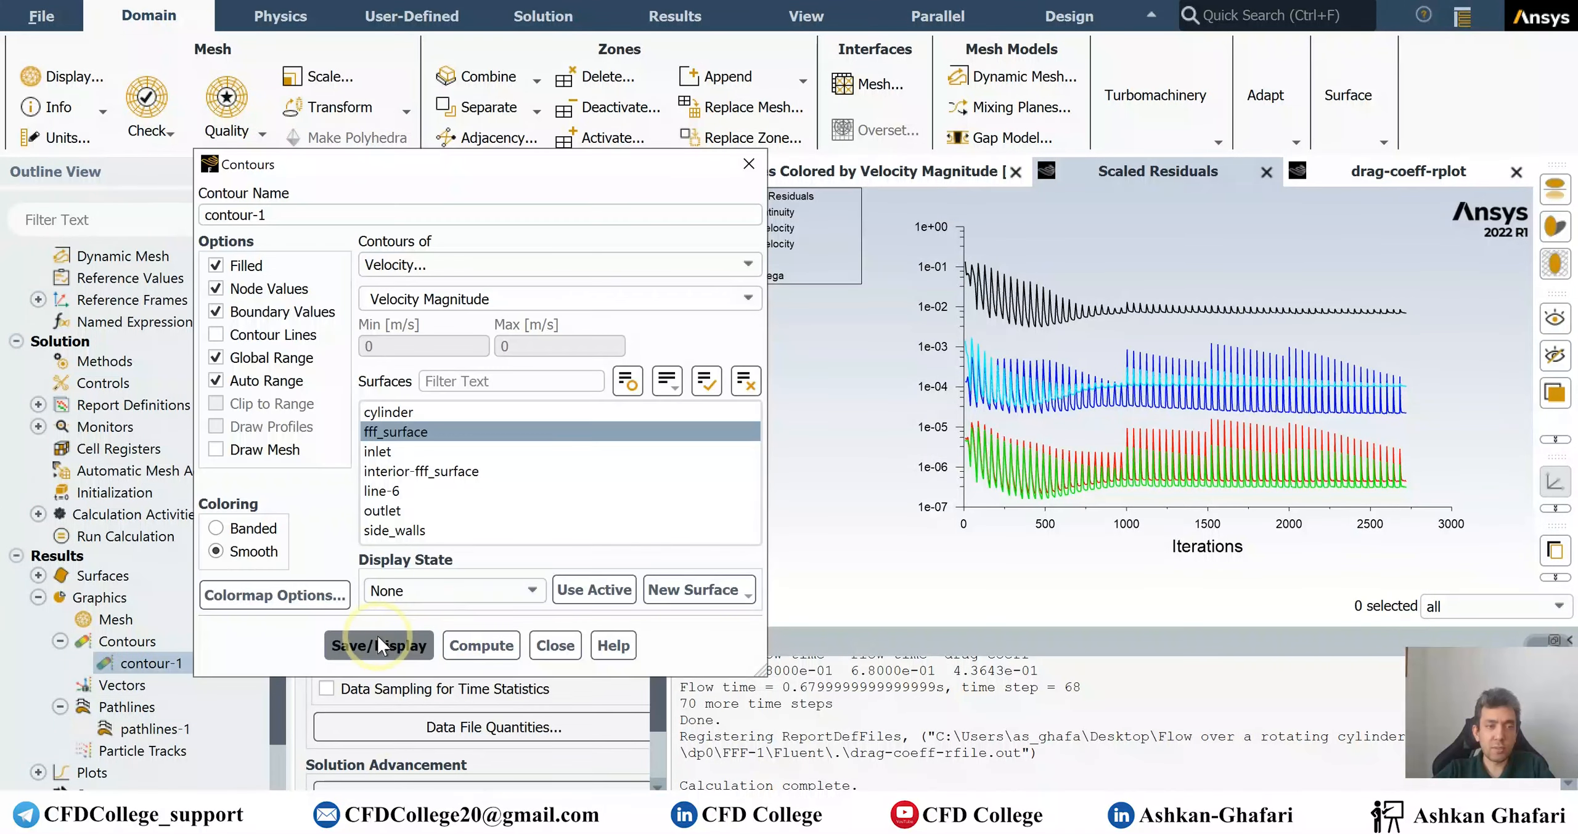
{"action": "left_click", "coordinate": [1044, 495]}
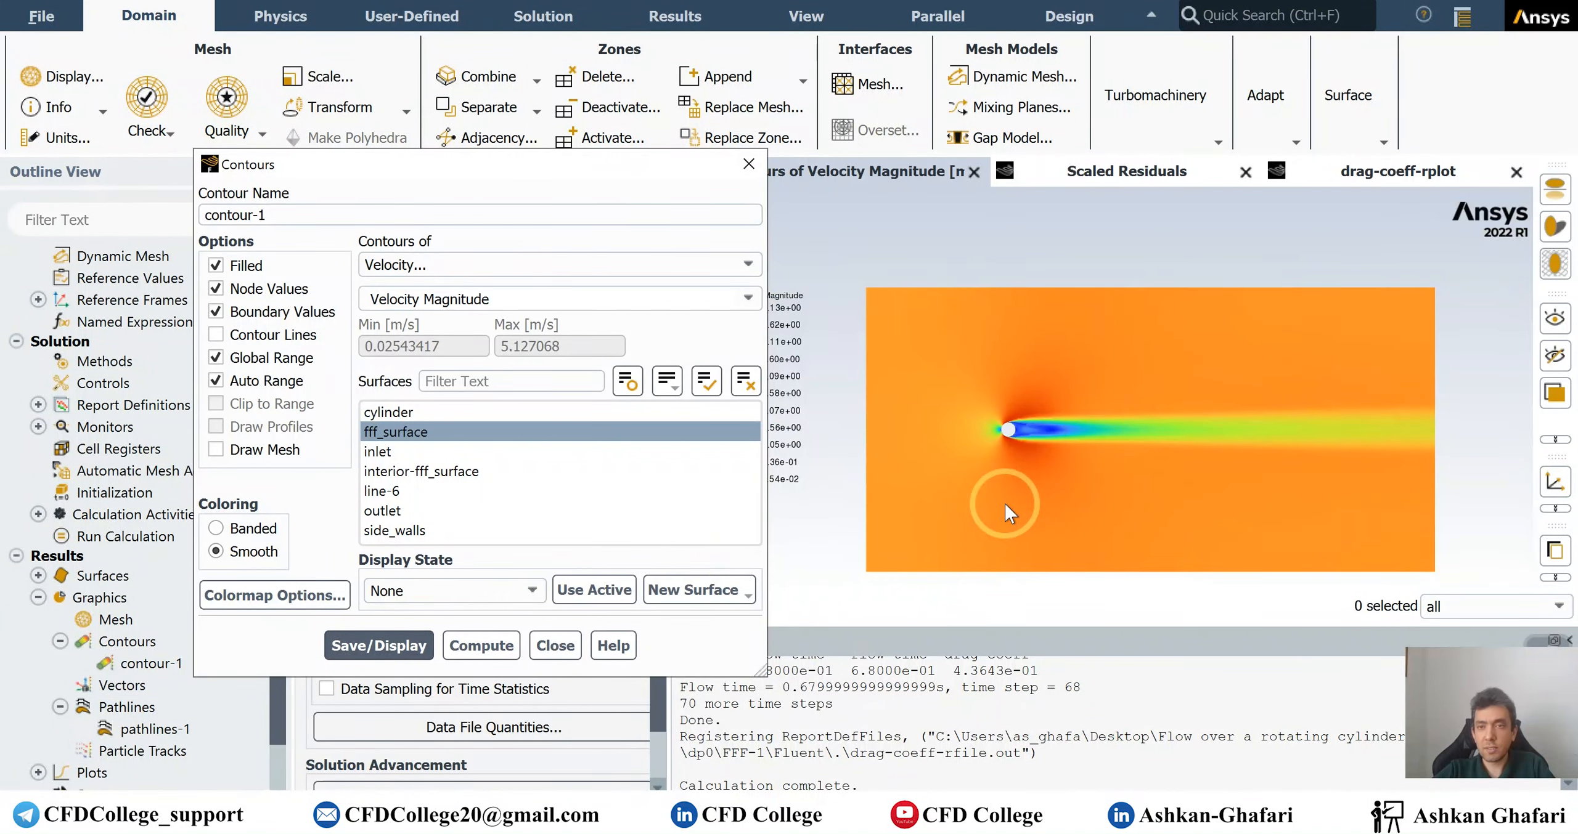
{"action": "left_click", "coordinate": [555, 646]}
{"action": "left_click", "coordinate": [1216, 461]}
{"action": "left_click", "coordinate": [1083, 425]}
Set the number of time steps to 300 and start the calculation, applying the changed settings to the current calculation only.
{"action": "left_click", "coordinate": [589, 627]}
{"action": "left_click_drag", "start_coordinate": [331, 418], "coordinate": [301, 428]}
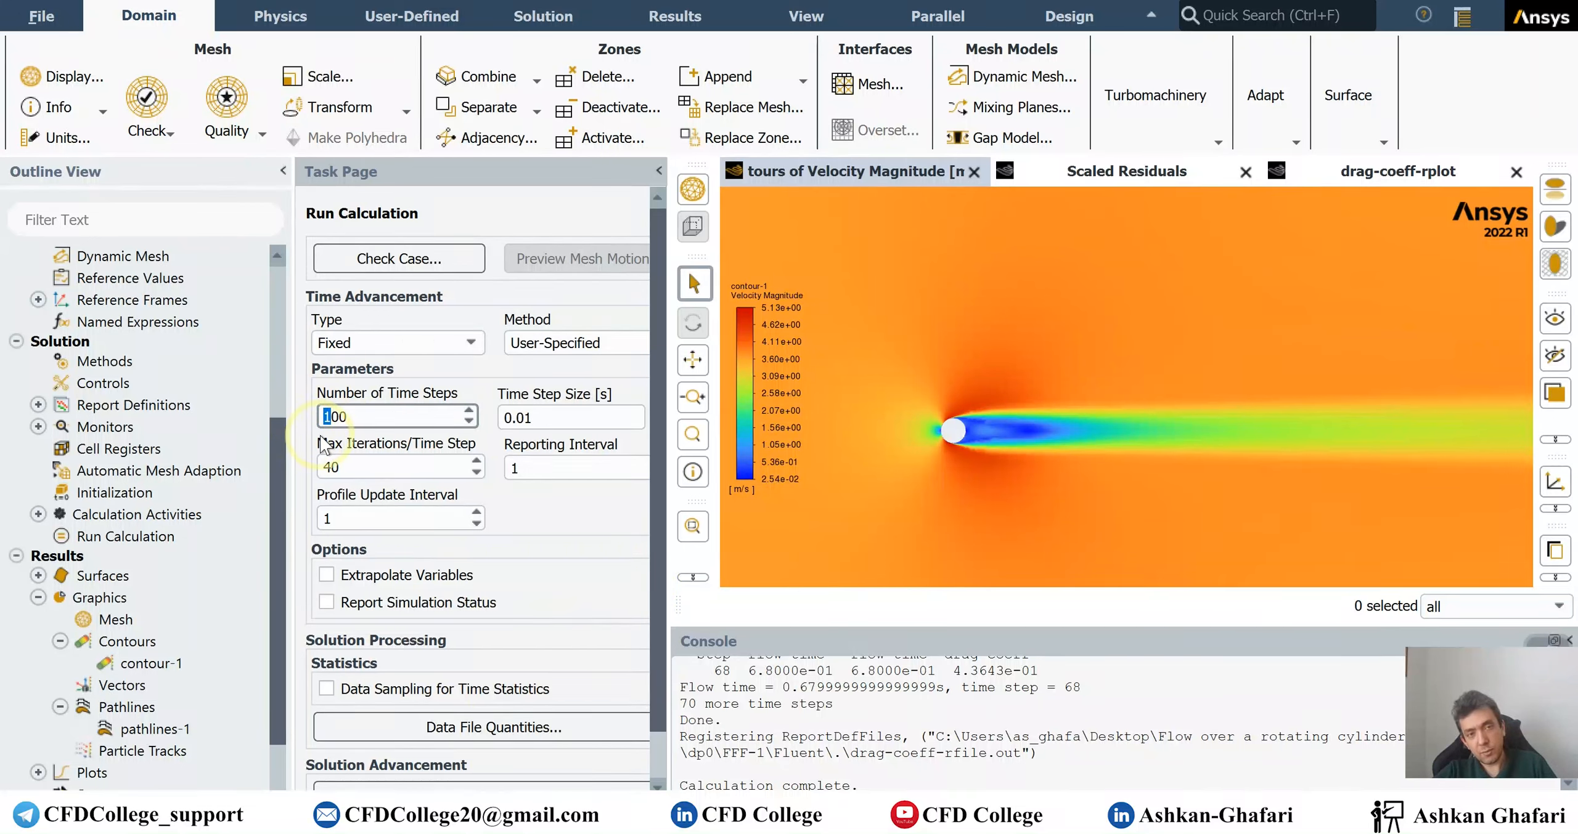
{"action": "left_click", "coordinate": [494, 784]}
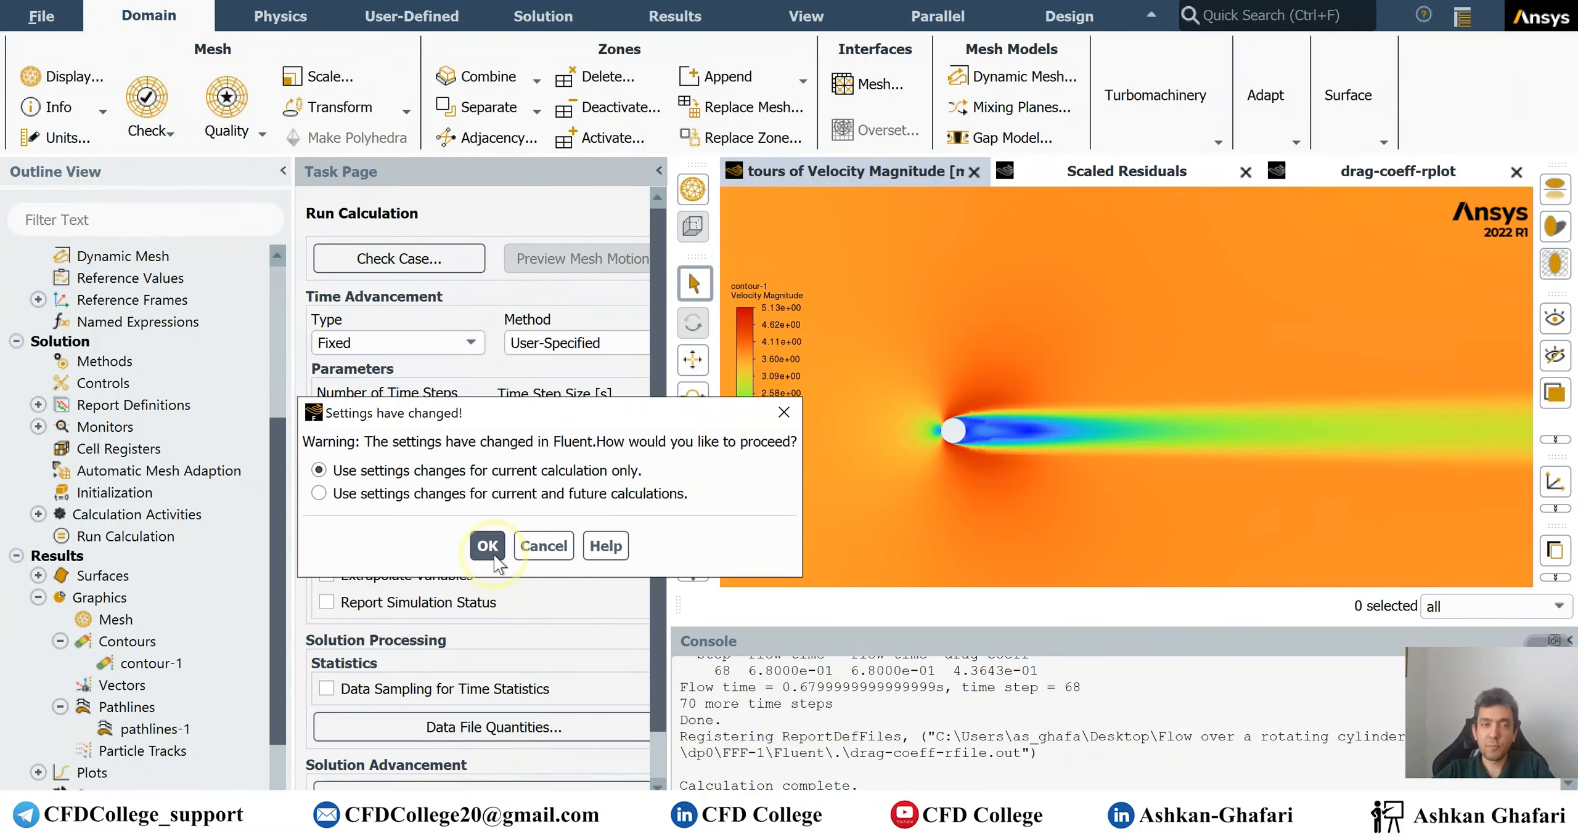
{"action": "left_click", "coordinate": [487, 547]}
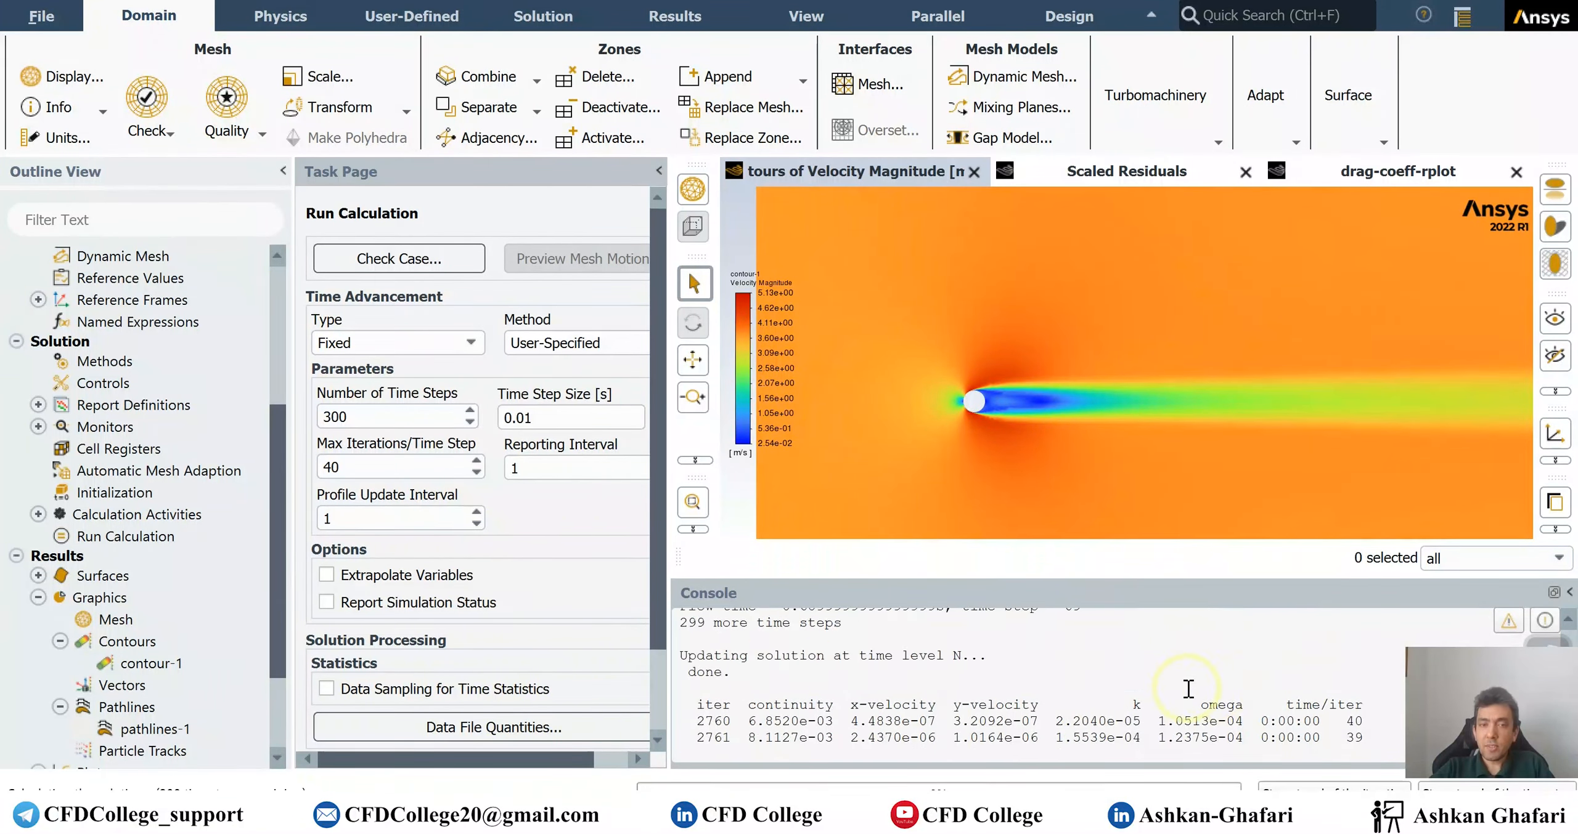
Watch the scaled residuals and drag coefficient history during the run, then stop the calculation at the end of the time step.
{"action": "left_click", "coordinate": [1159, 173]}
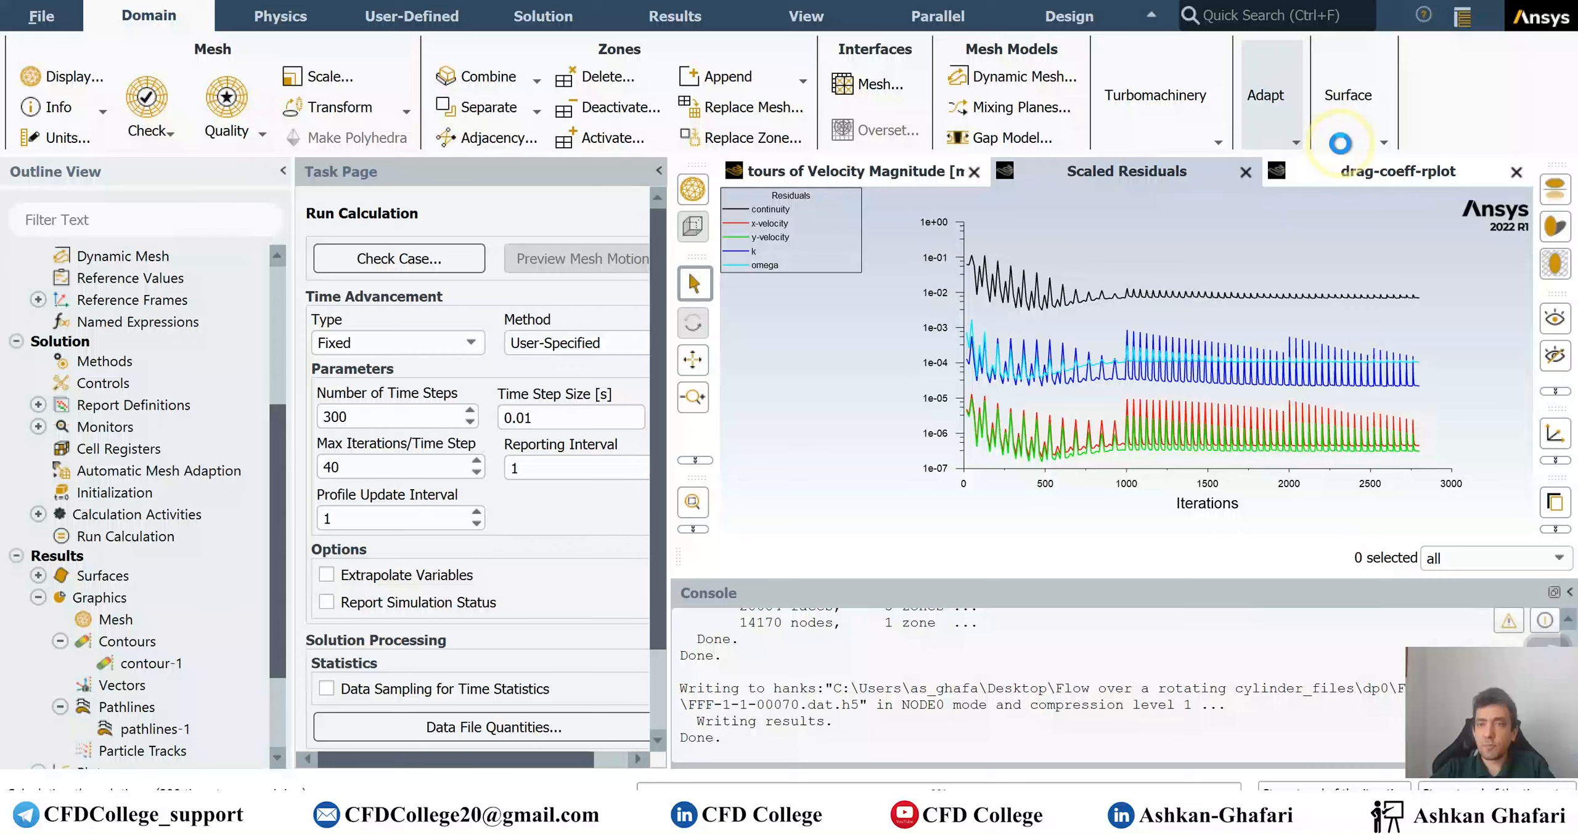
{"action": "left_click", "coordinate": [1367, 179]}
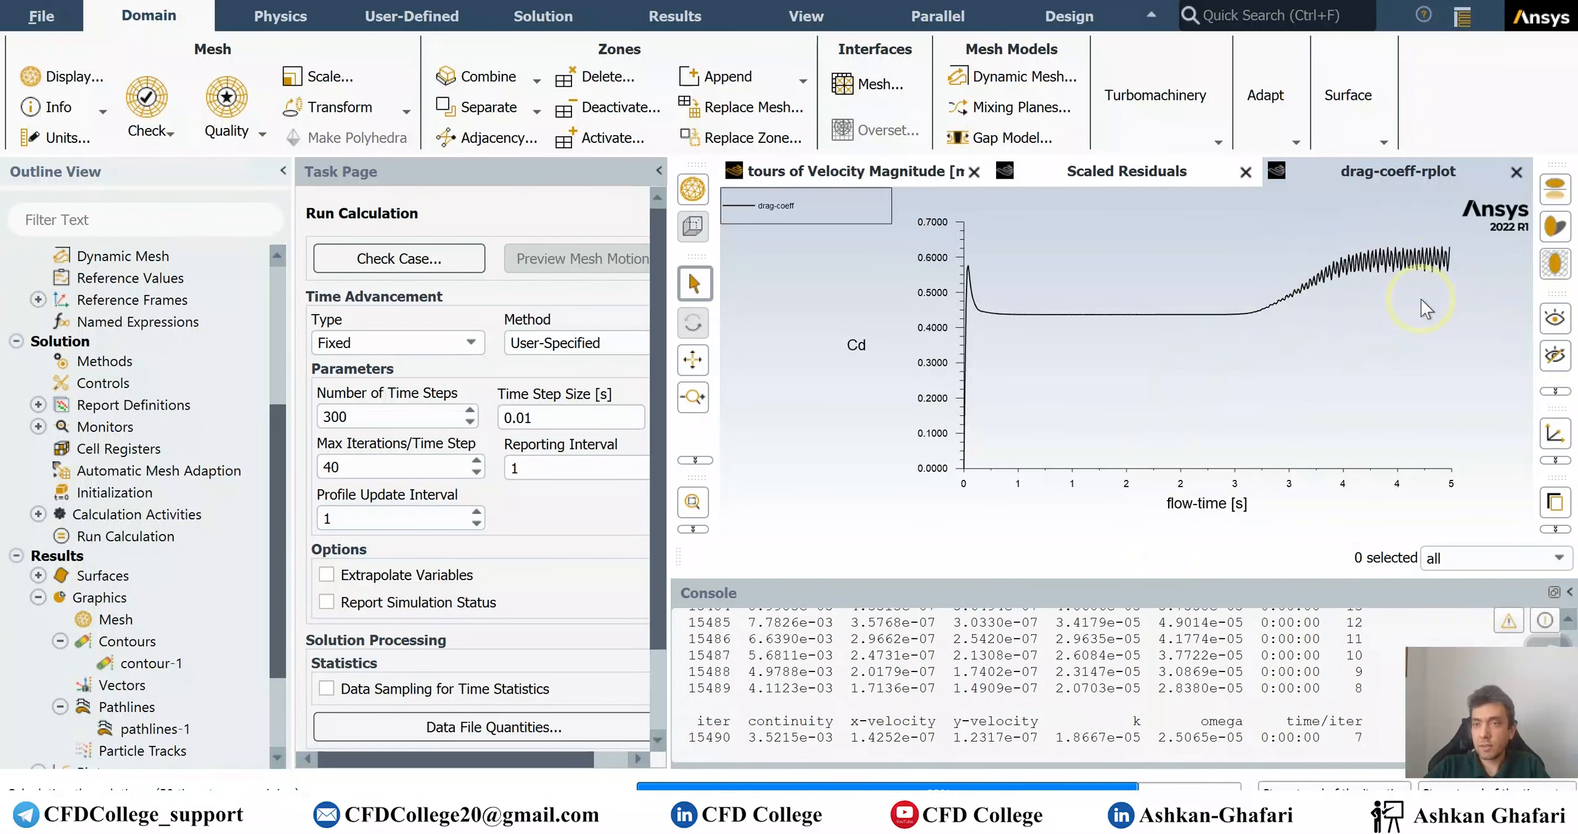
{"action": "left_click", "coordinate": [1103, 175]}
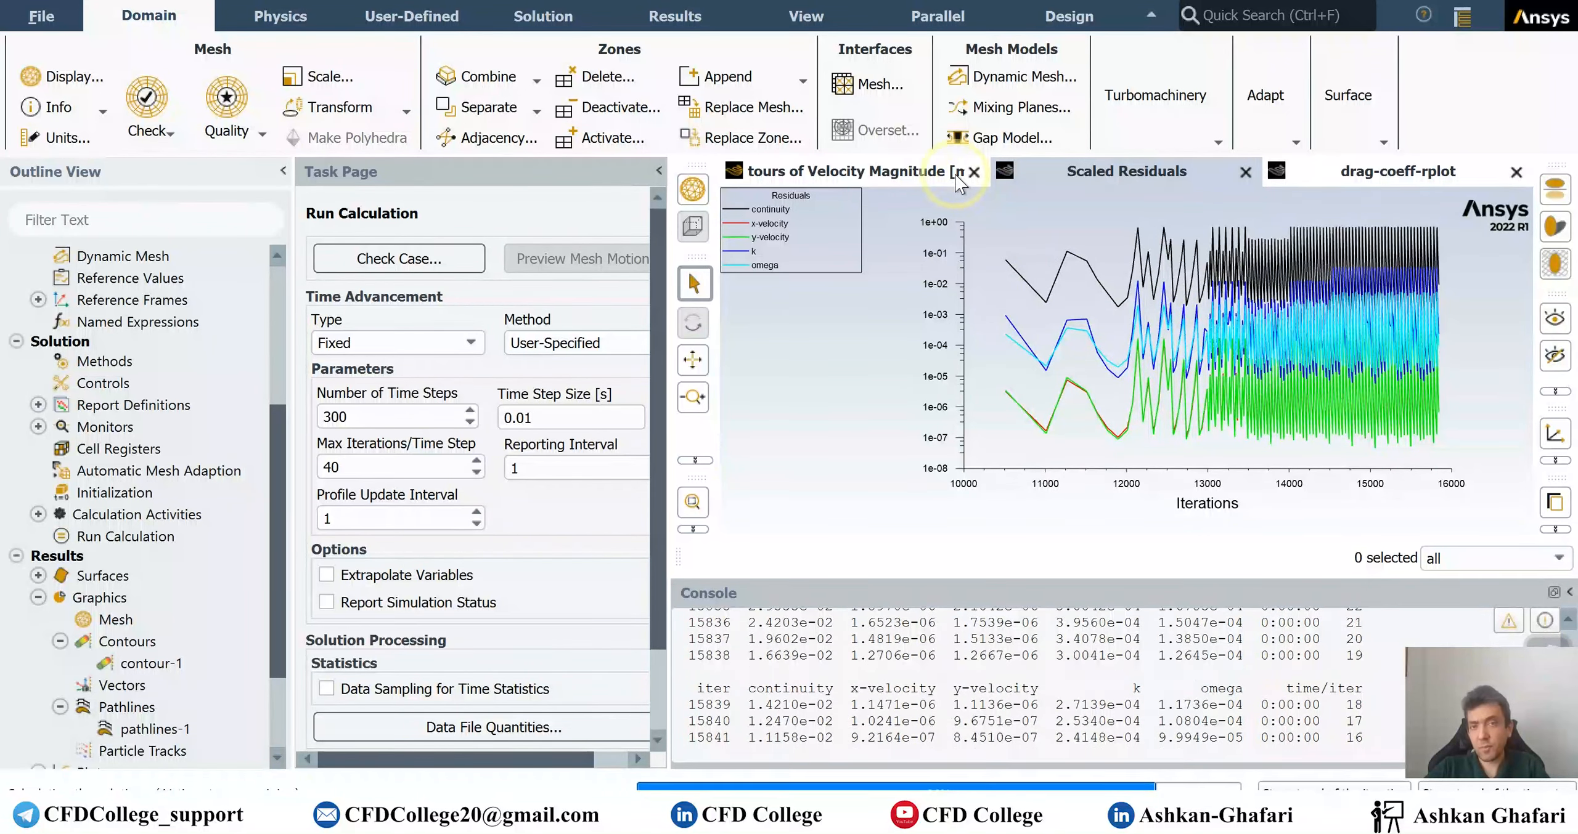
{"action": "left_click", "coordinate": [1394, 172]}
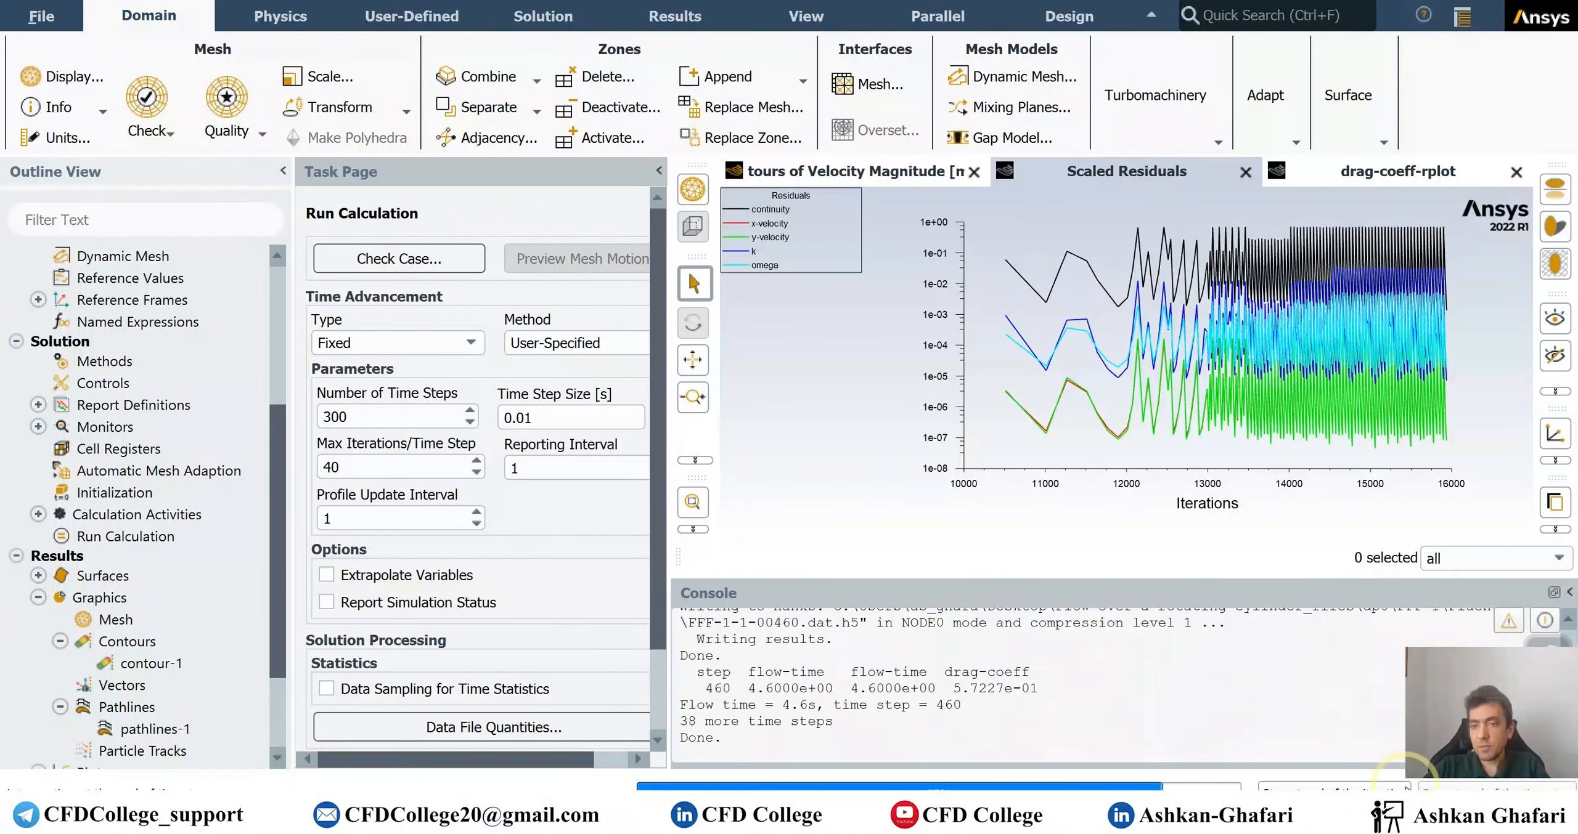
{"action": "left_click", "coordinate": [820, 449]}
Update the contour-1 velocity magnitude display, inspect the vortex shedding behind the cylinder, and compare it with the drag coefficient plot.
{"action": "double_click", "coordinate": [148, 664]}
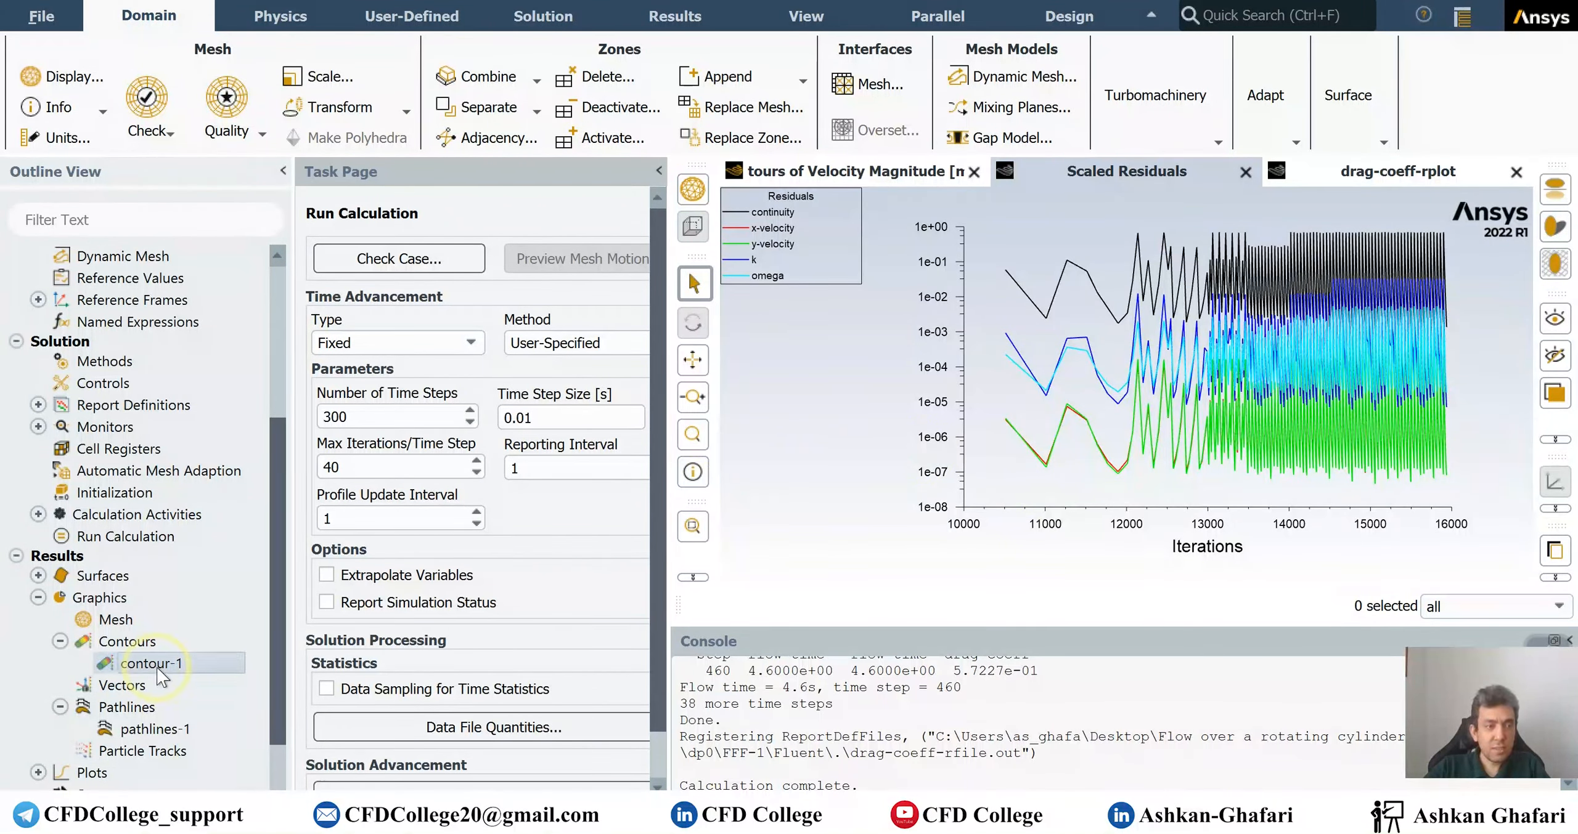
{"action": "left_click", "coordinate": [379, 645]}
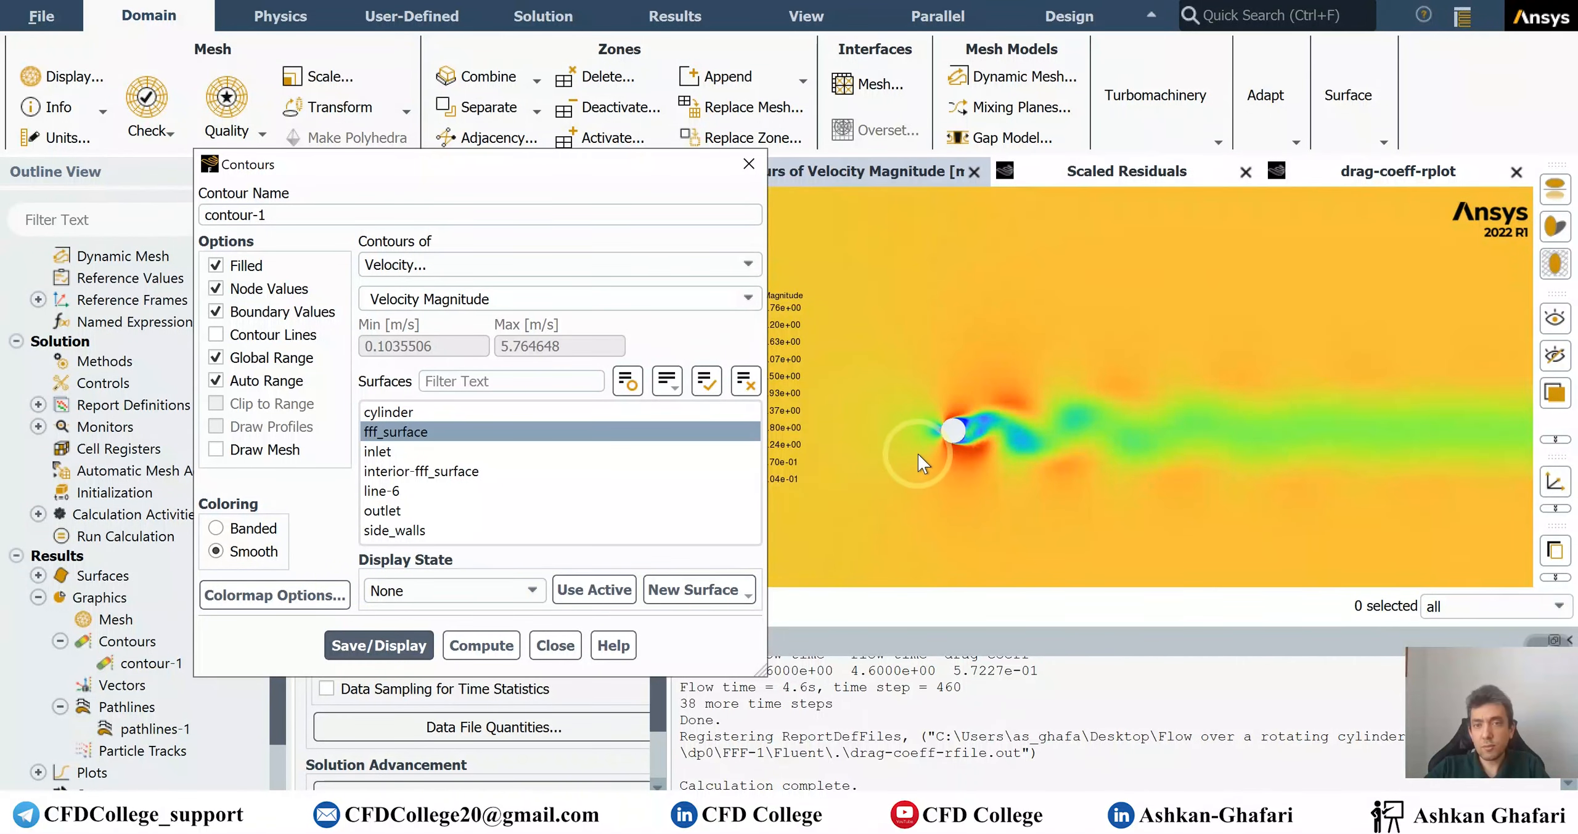
{"action": "scroll", "coordinate": [957, 453], "scroll_direction": "down", "scroll_amount": 2}
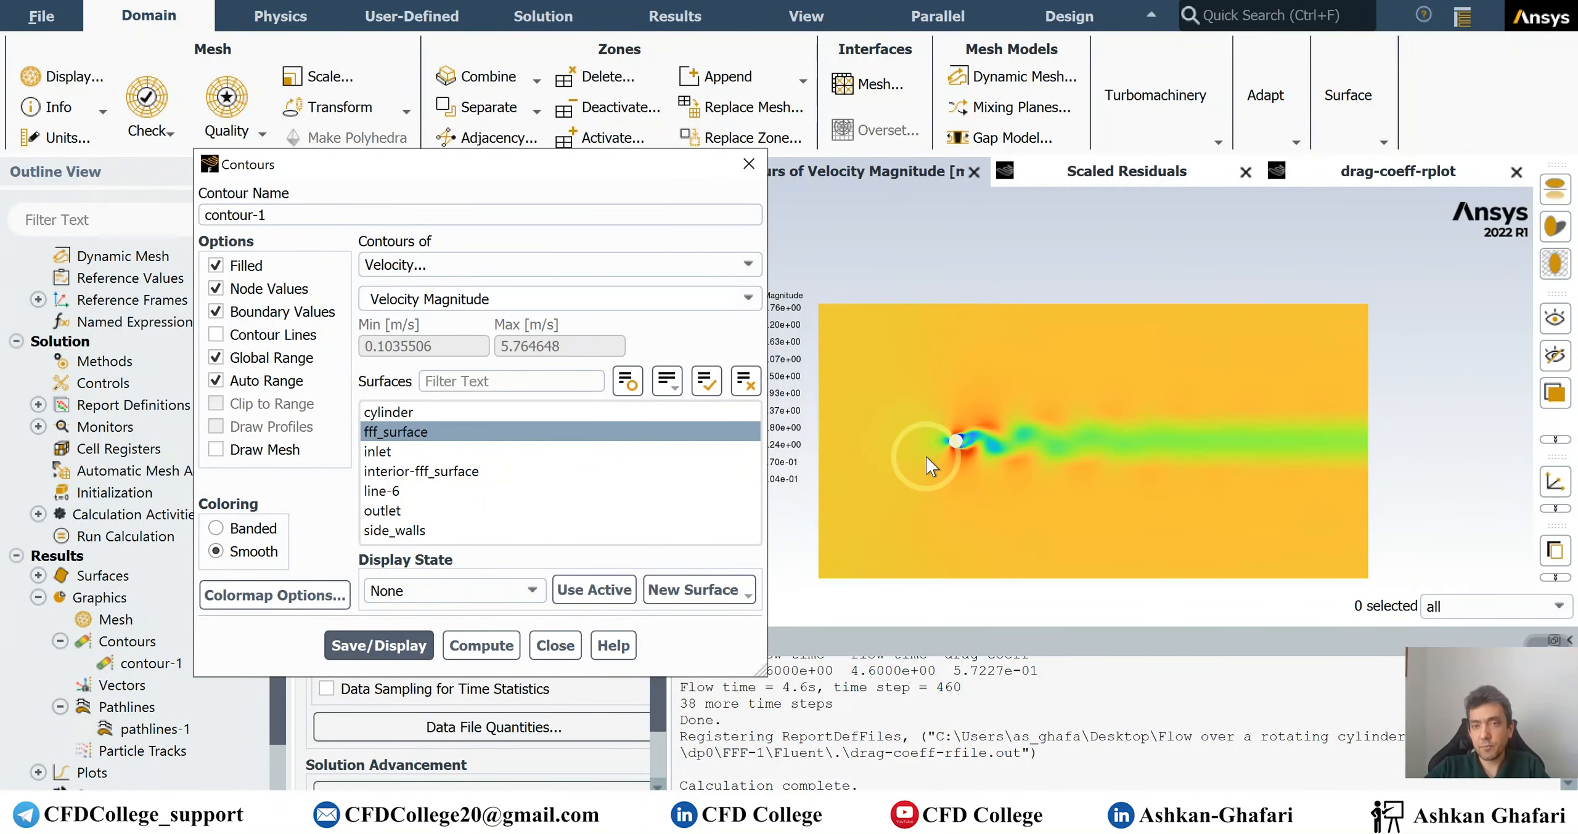
{"action": "scroll", "coordinate": [947, 453], "scroll_direction": "up", "scroll_amount": 3}
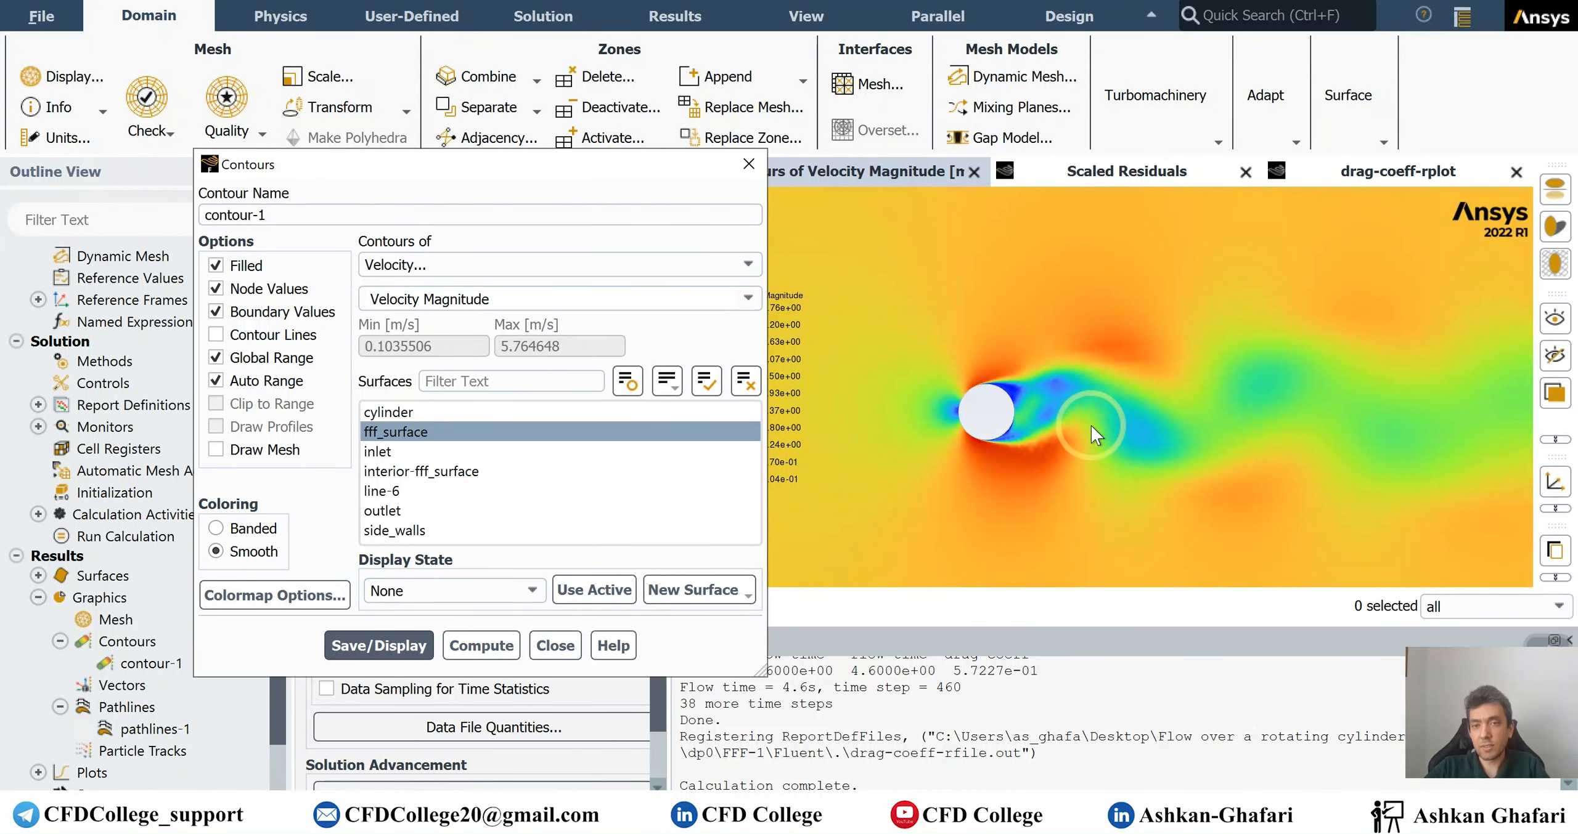
{"action": "left_click", "coordinate": [1394, 172]}
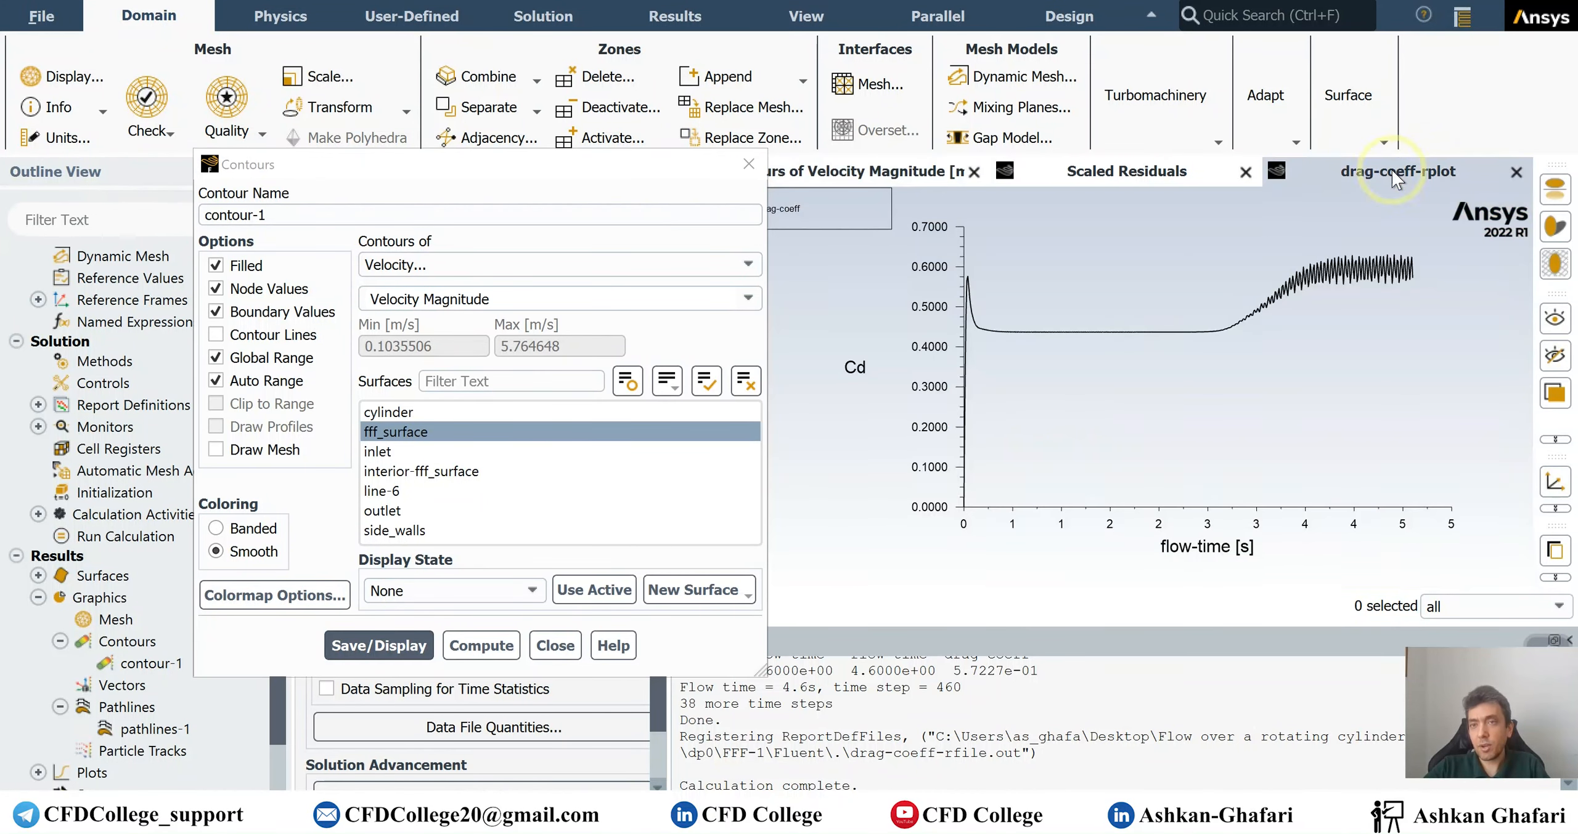
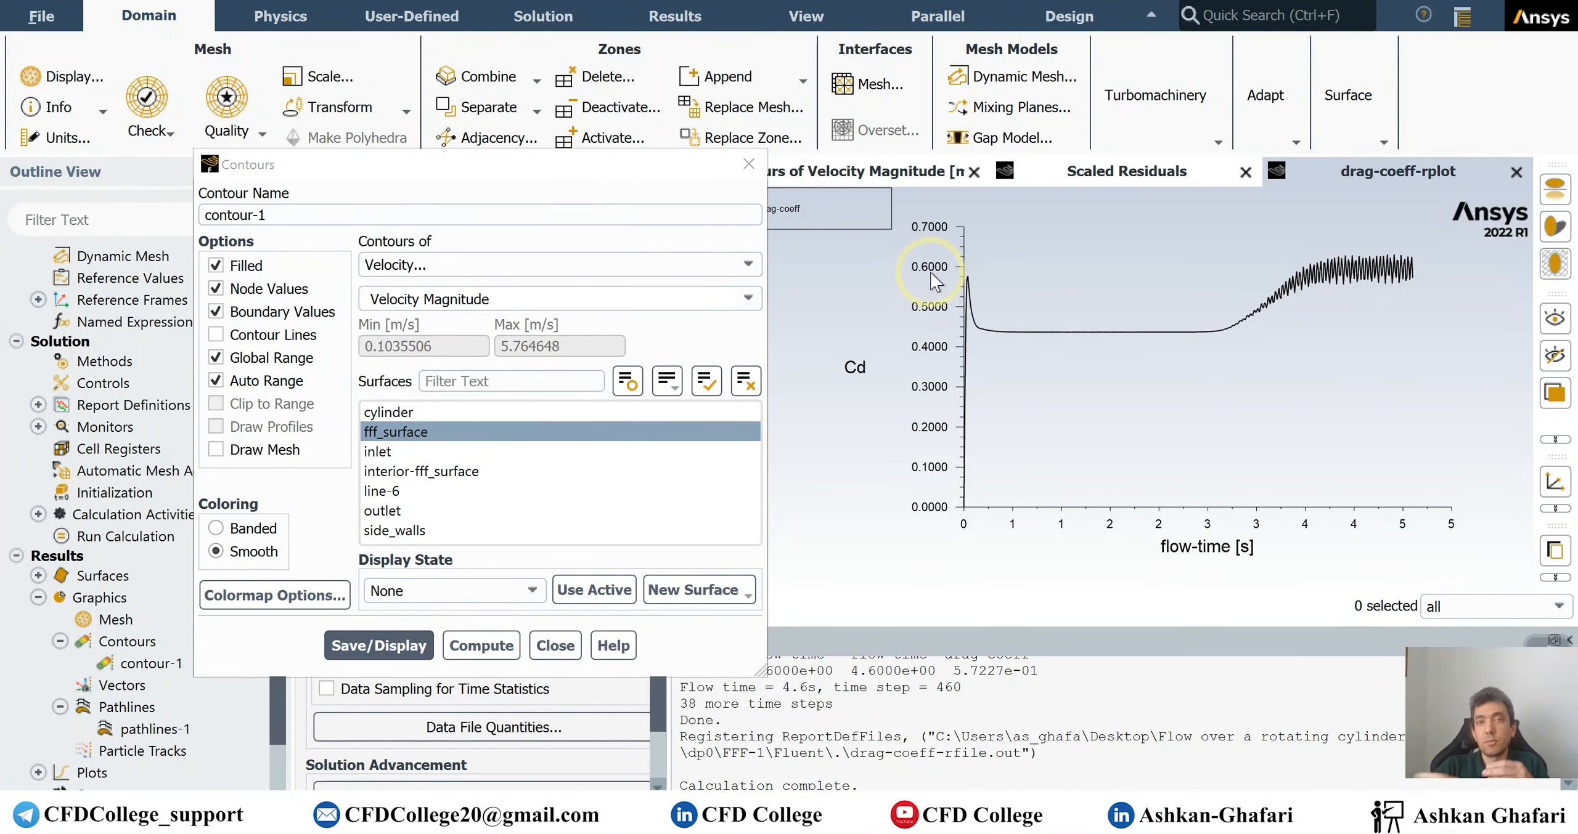
{"action": "left_click", "coordinate": [931, 173]}
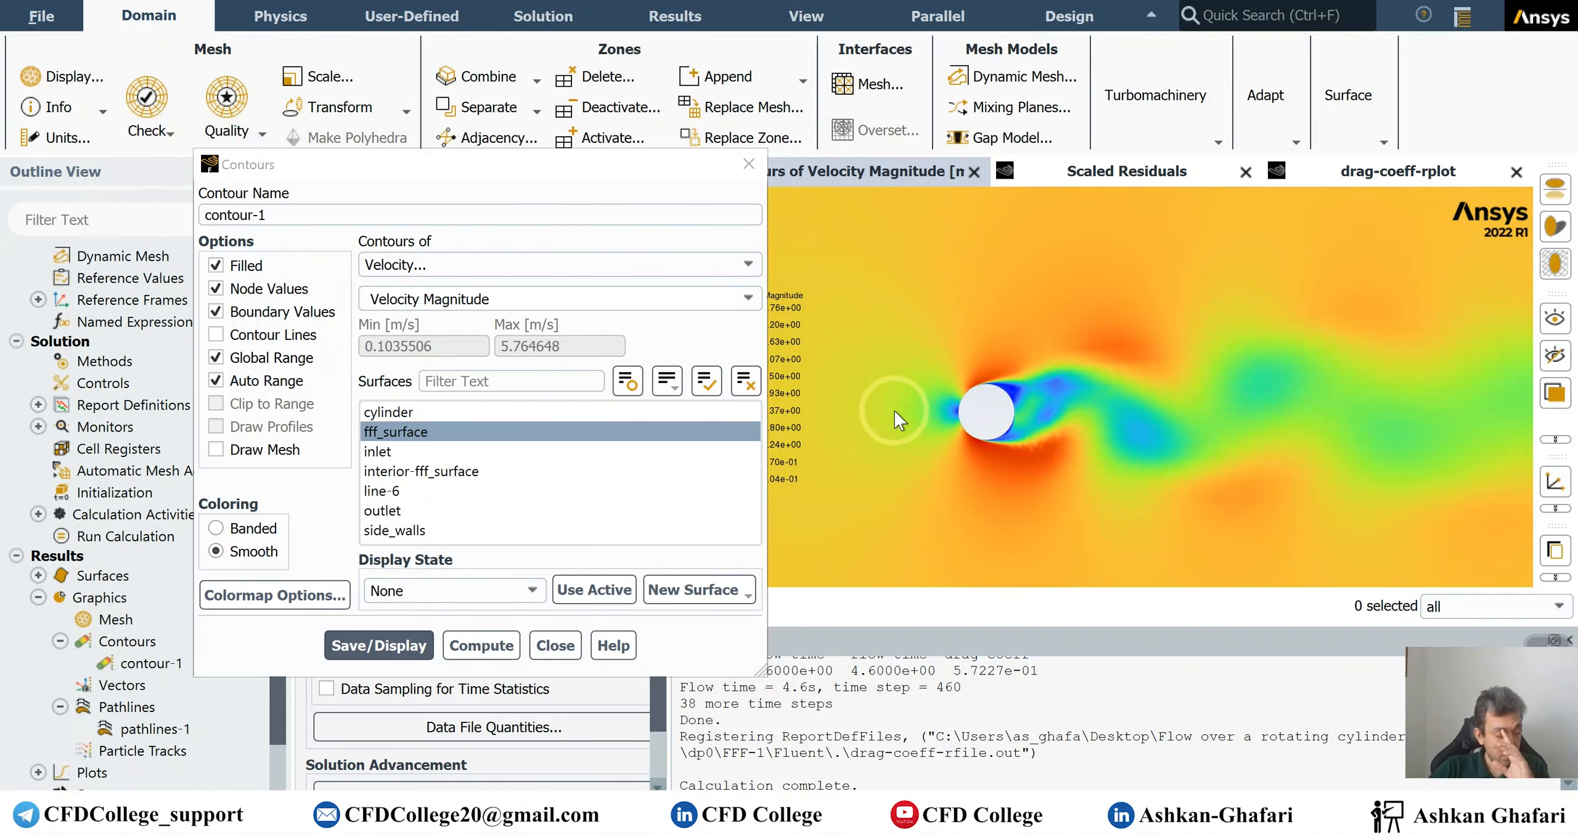
{"action": "left_click", "coordinate": [566, 646]}
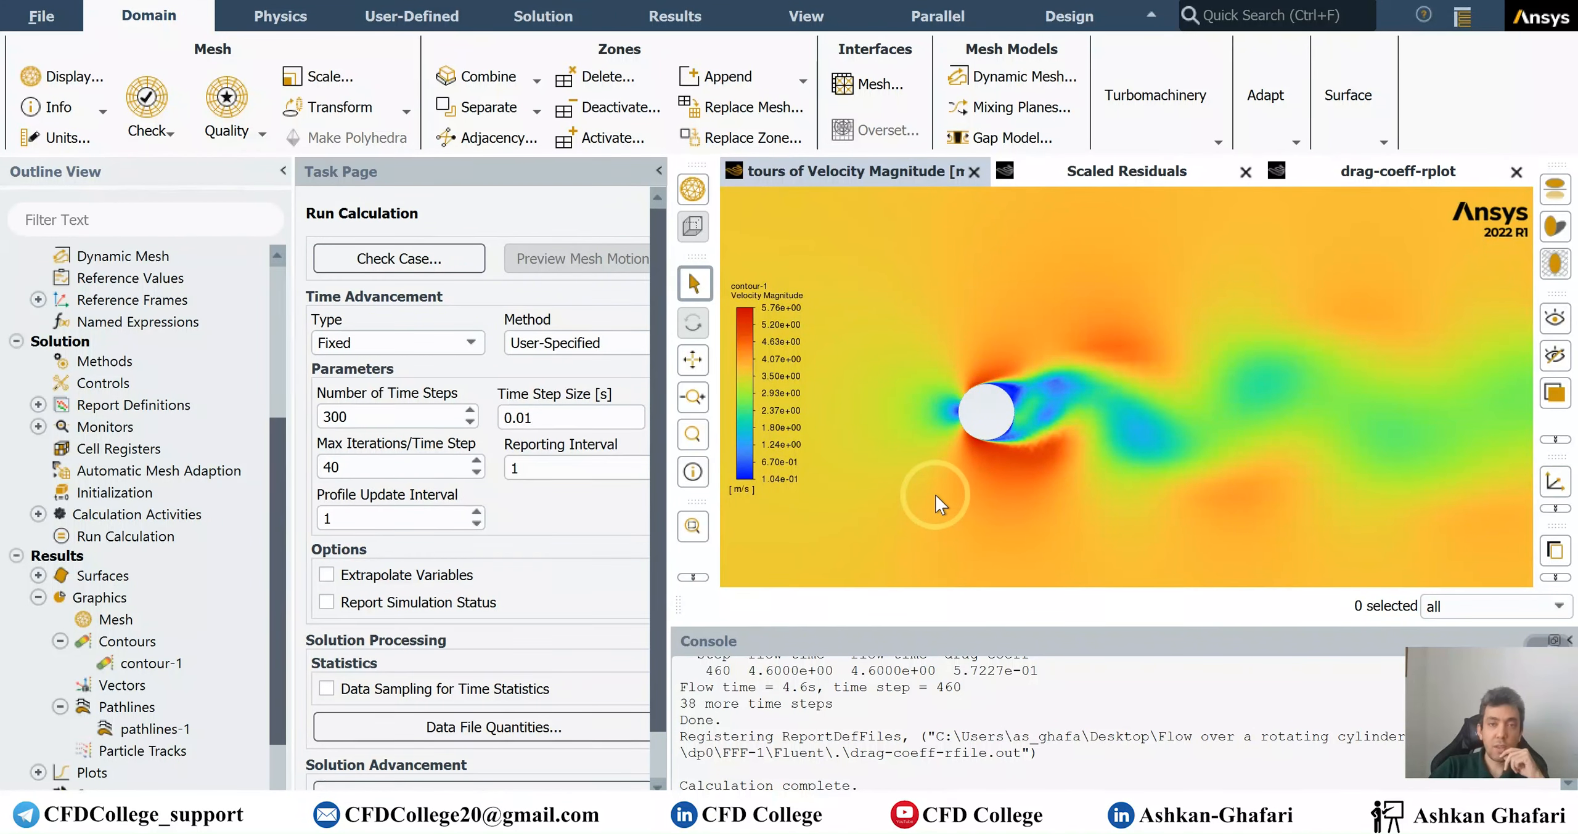
Update the pathlines-1 display with the latest solution and examine the flow pattern downstream of the cylinder.
{"action": "double_click", "coordinate": [148, 729]}
{"action": "left_click", "coordinate": [150, 700]}
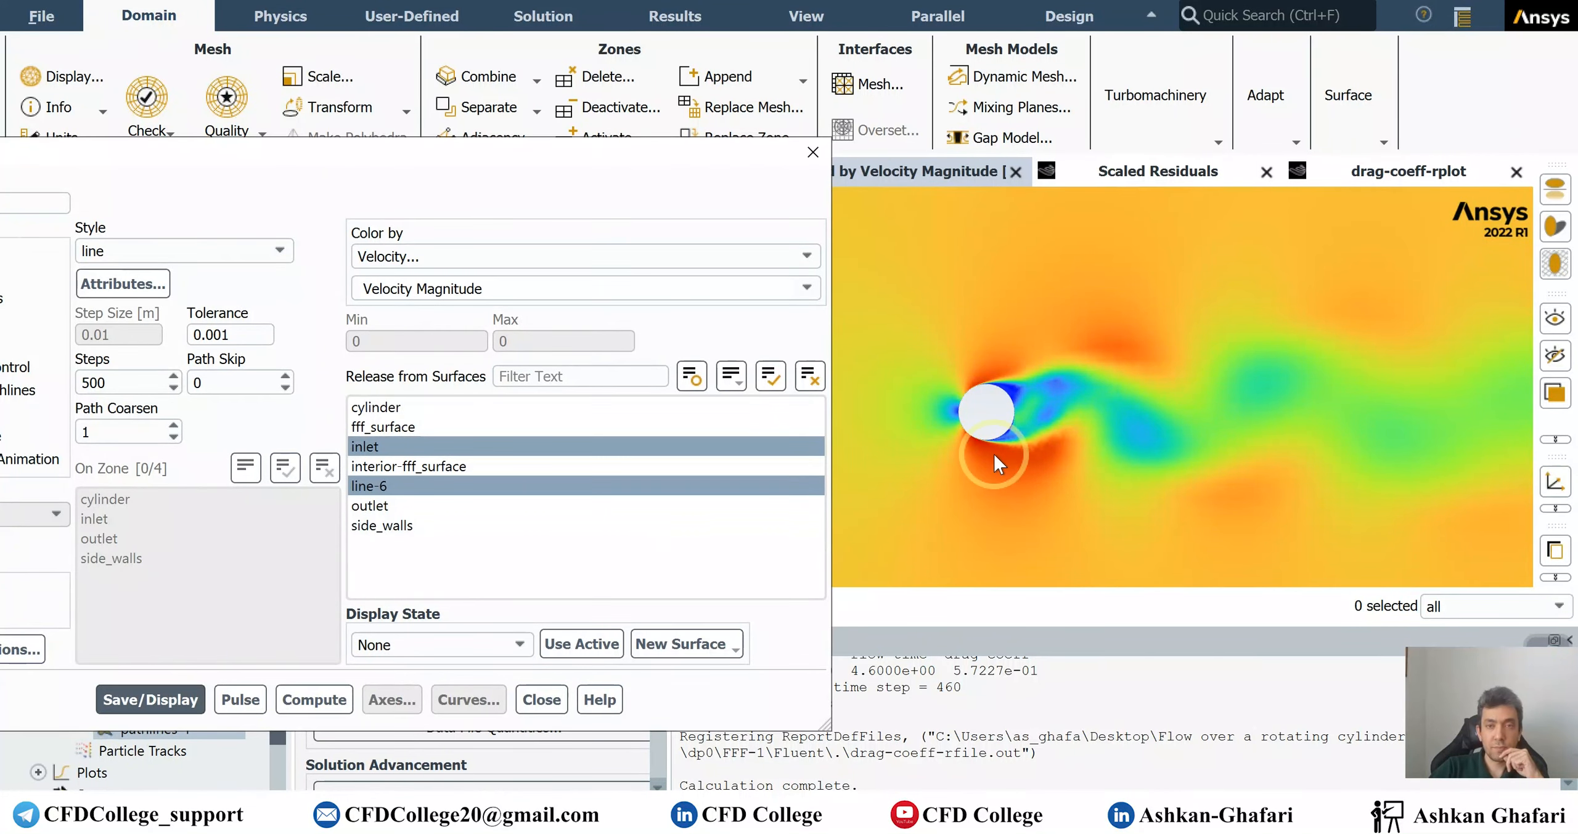
{"action": "left_click", "coordinate": [550, 701]}
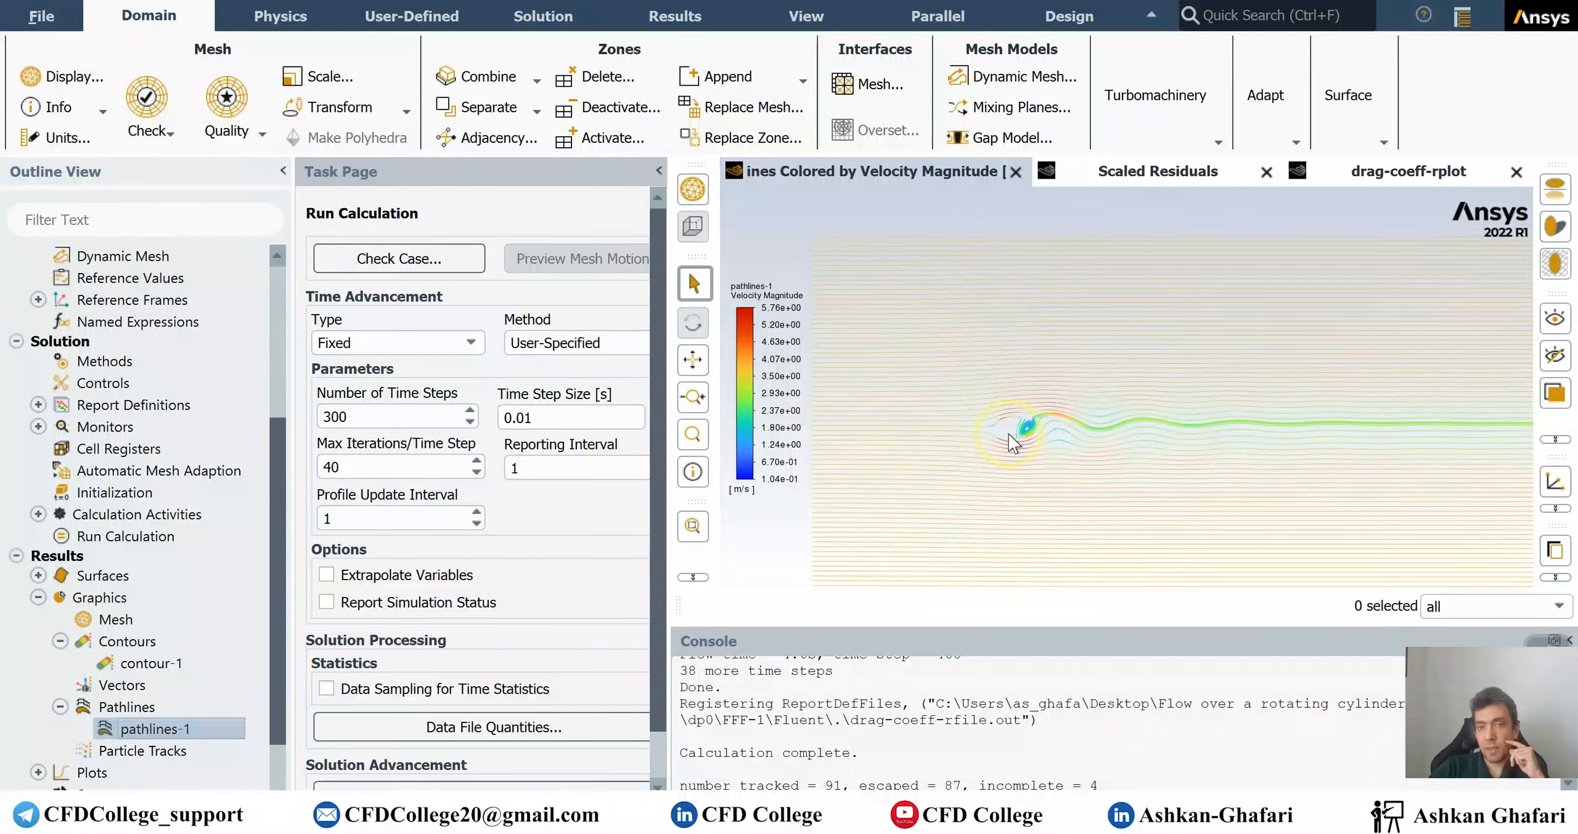
Display velocity vectors colored by velocity magnitude as vector-1 and inspect them around the rotating cylinder.
{"action": "double_click", "coordinate": [142, 685]}
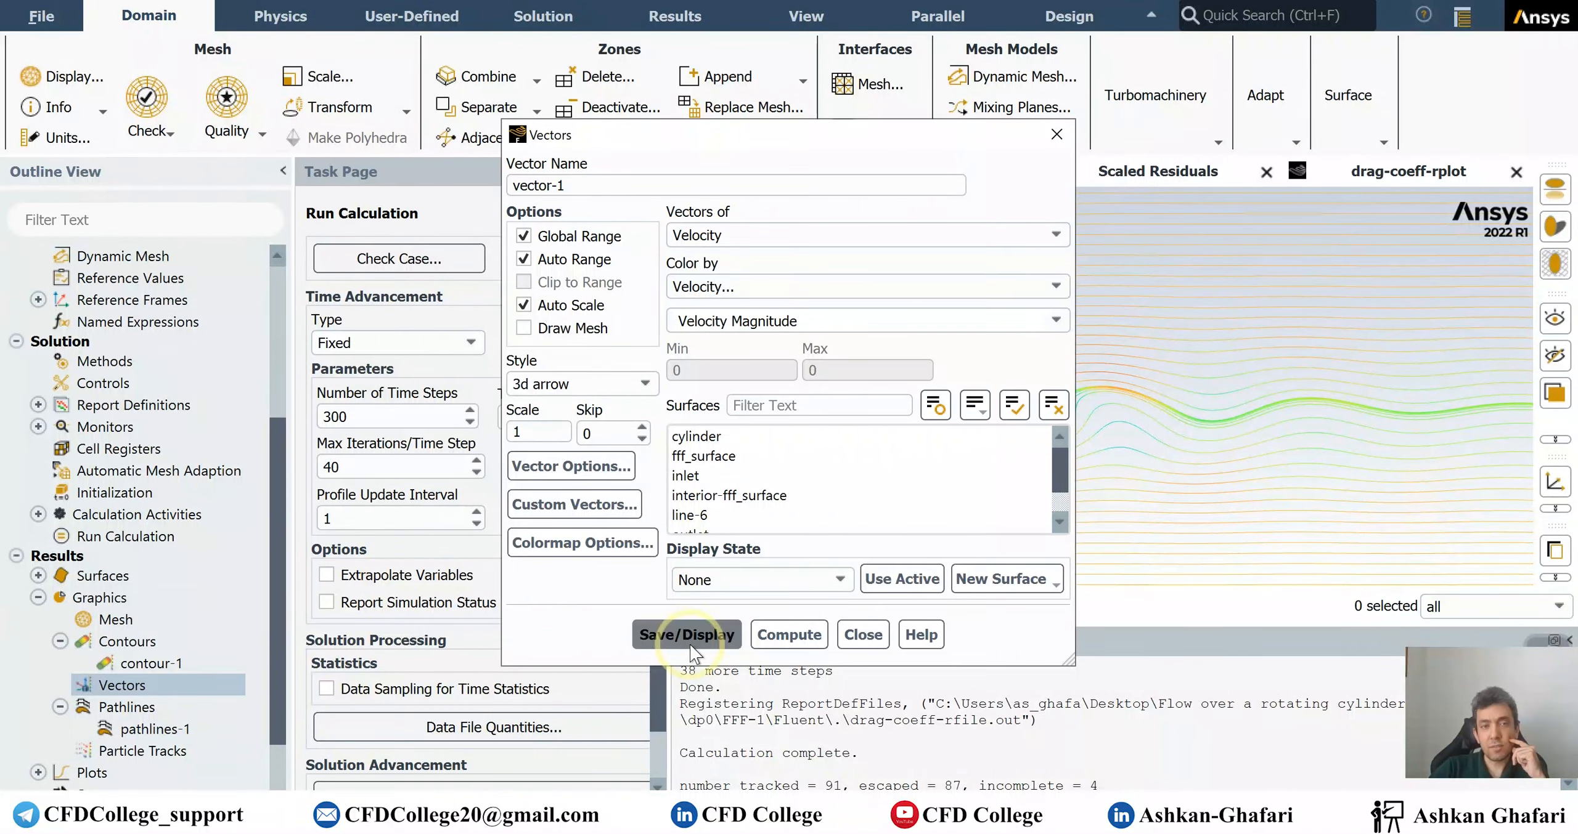
{"action": "left_click", "coordinate": [691, 645]}
{"action": "left_click_drag", "start_coordinate": [777, 137], "coordinate": [350, 180]}
{"action": "scroll", "coordinate": [1005, 444], "scroll_direction": "up", "scroll_amount": 3}
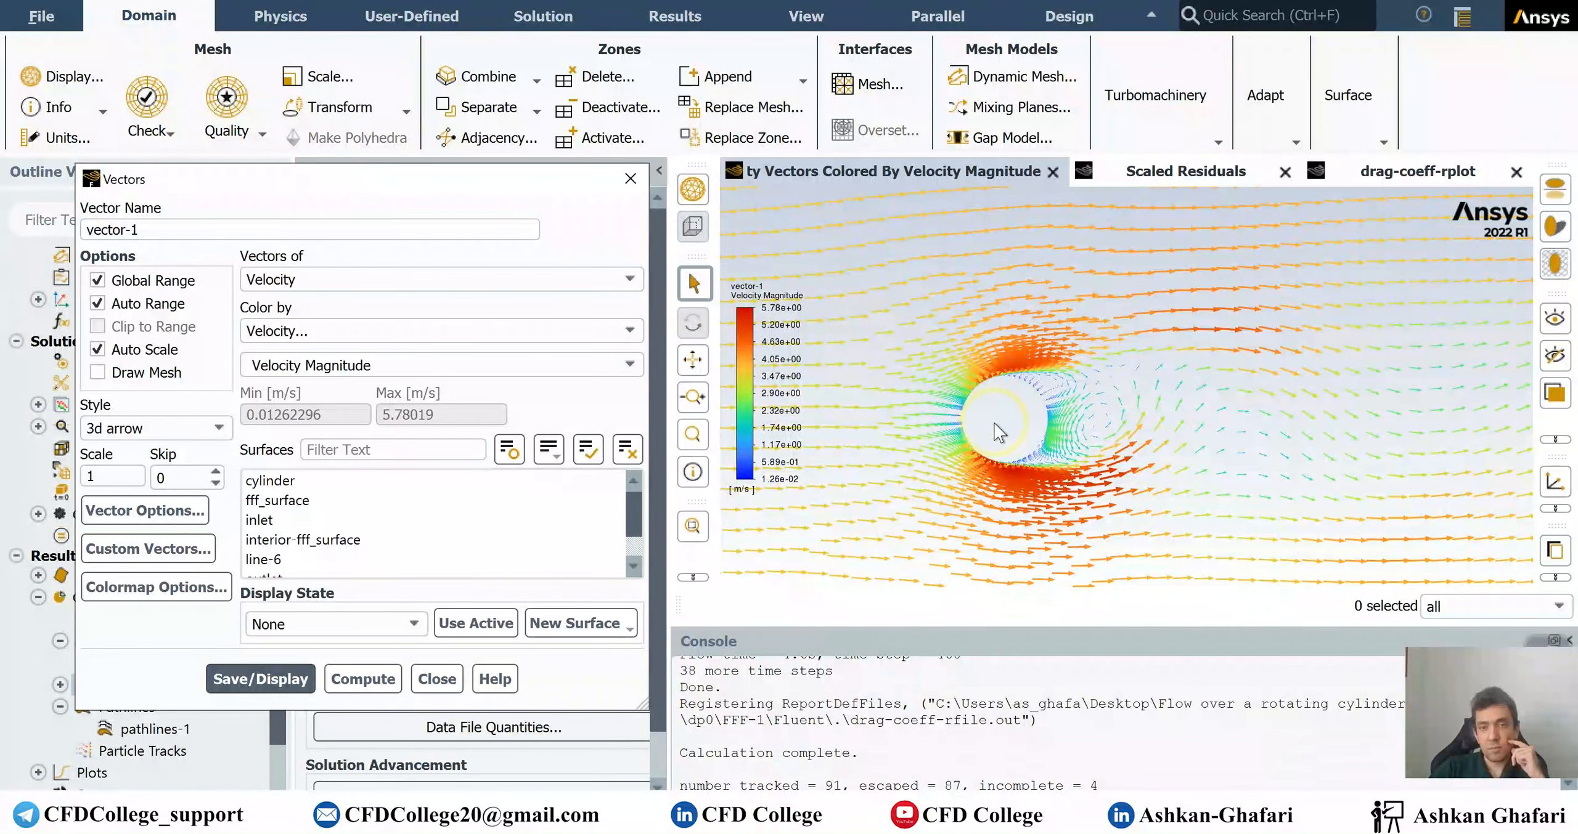
{"action": "scroll", "coordinate": [998, 438], "scroll_direction": "up", "scroll_amount": 2}
{"action": "scroll", "coordinate": [994, 438], "scroll_direction": "down", "scroll_amount": 5}
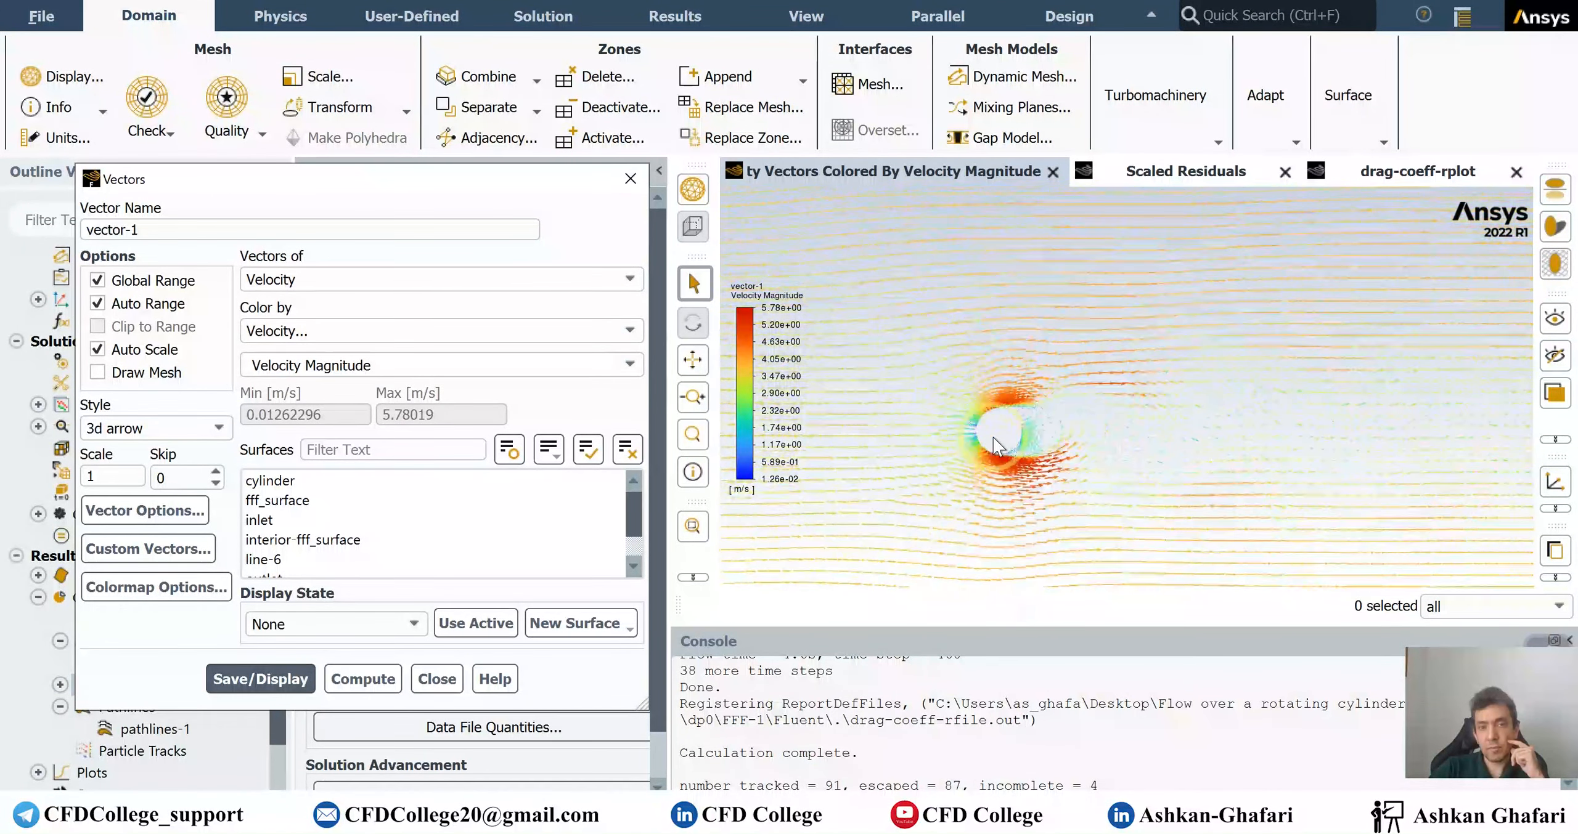
{"action": "left_click", "coordinate": [437, 681]}
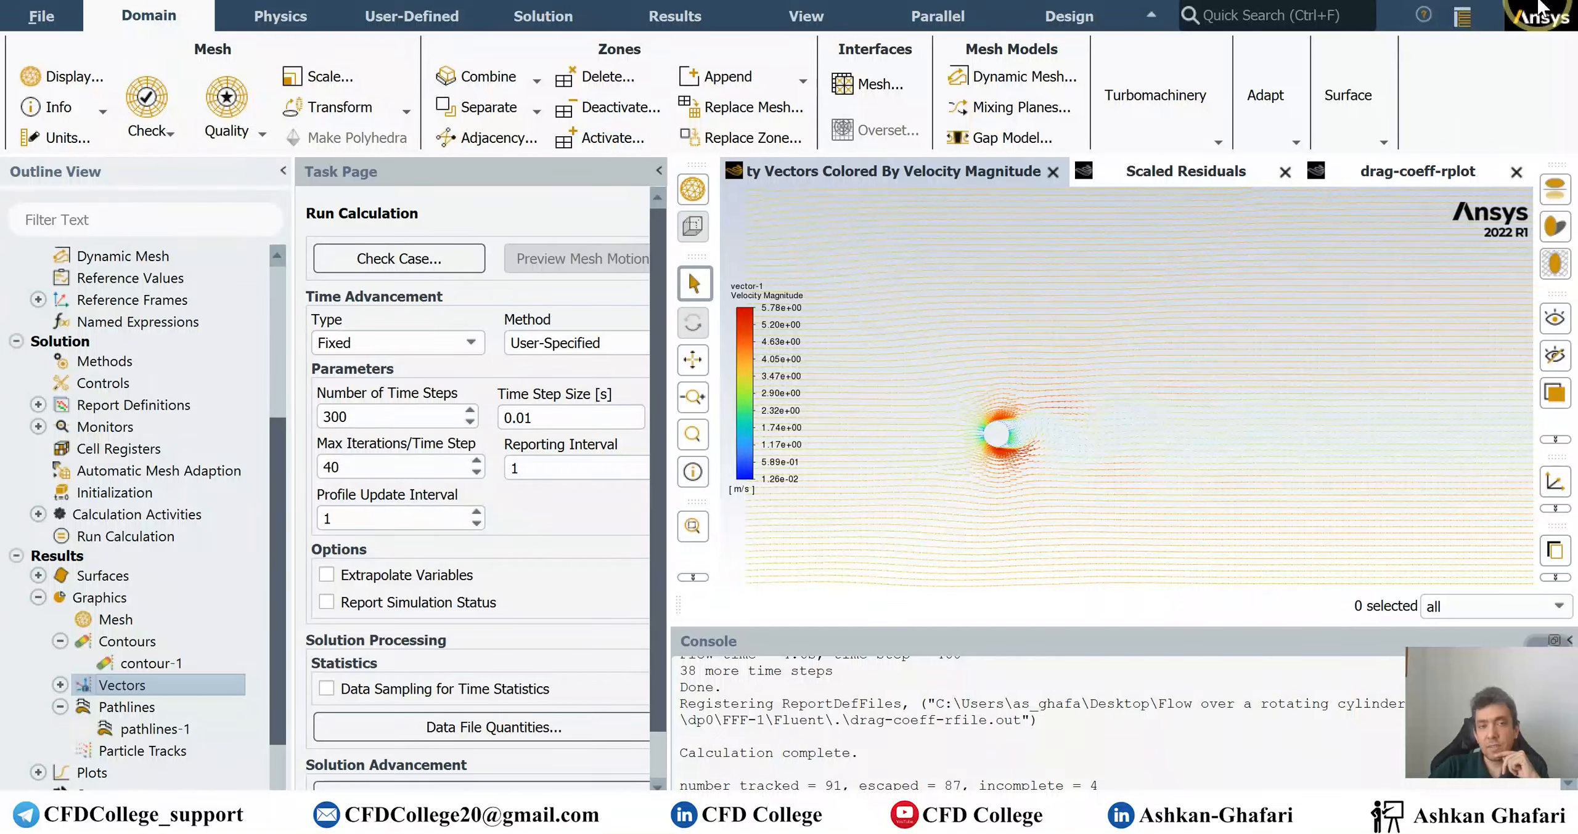
Set the number of time steps to 1 and run the calculation with the settings change applied to it.
{"action": "double_click", "coordinate": [387, 422]}
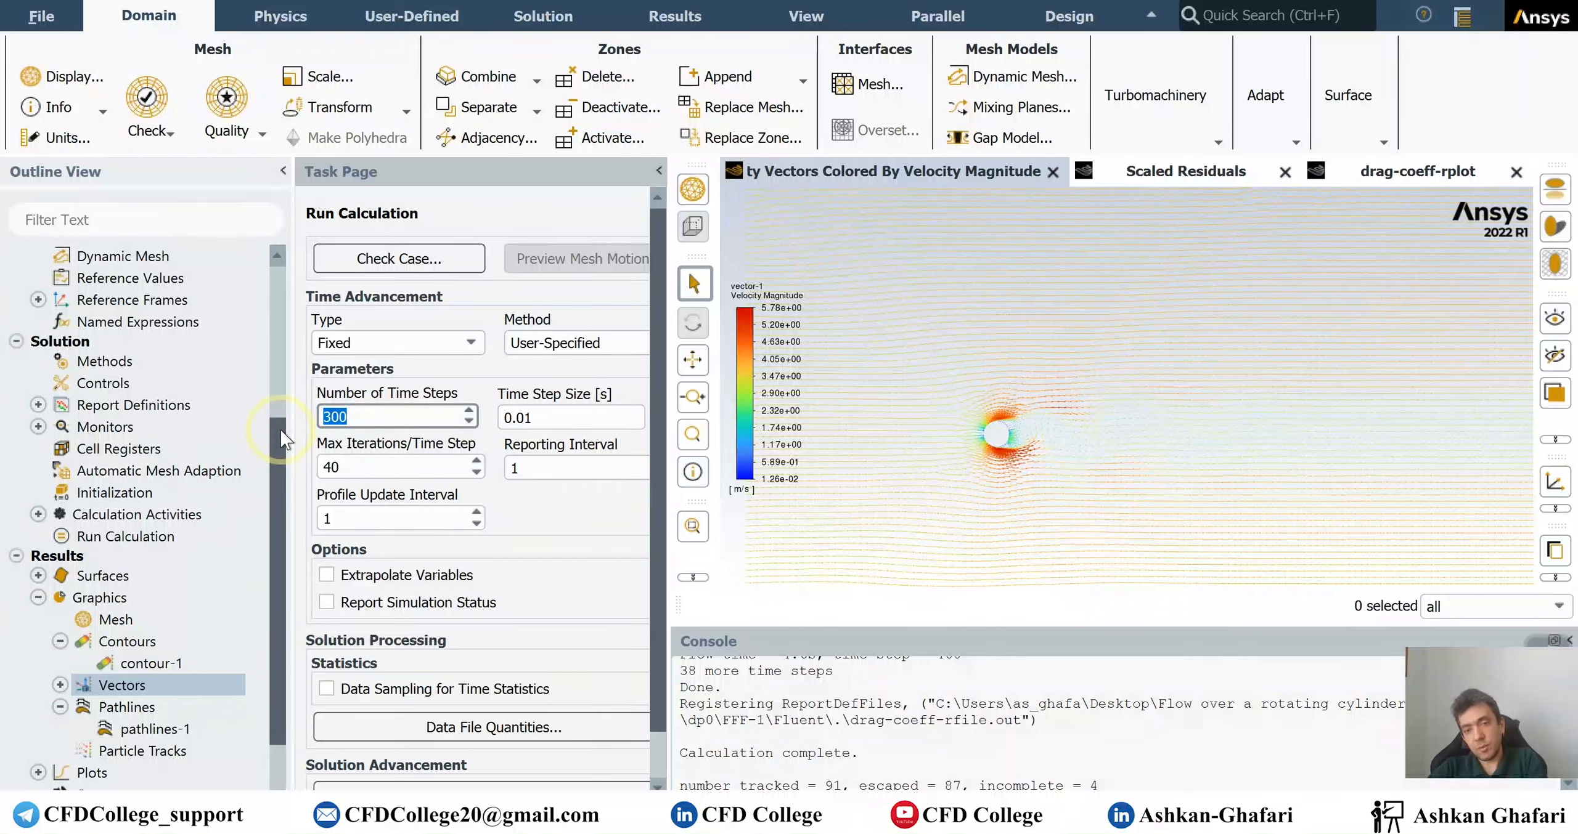
{"action": "type", "text": "1"}
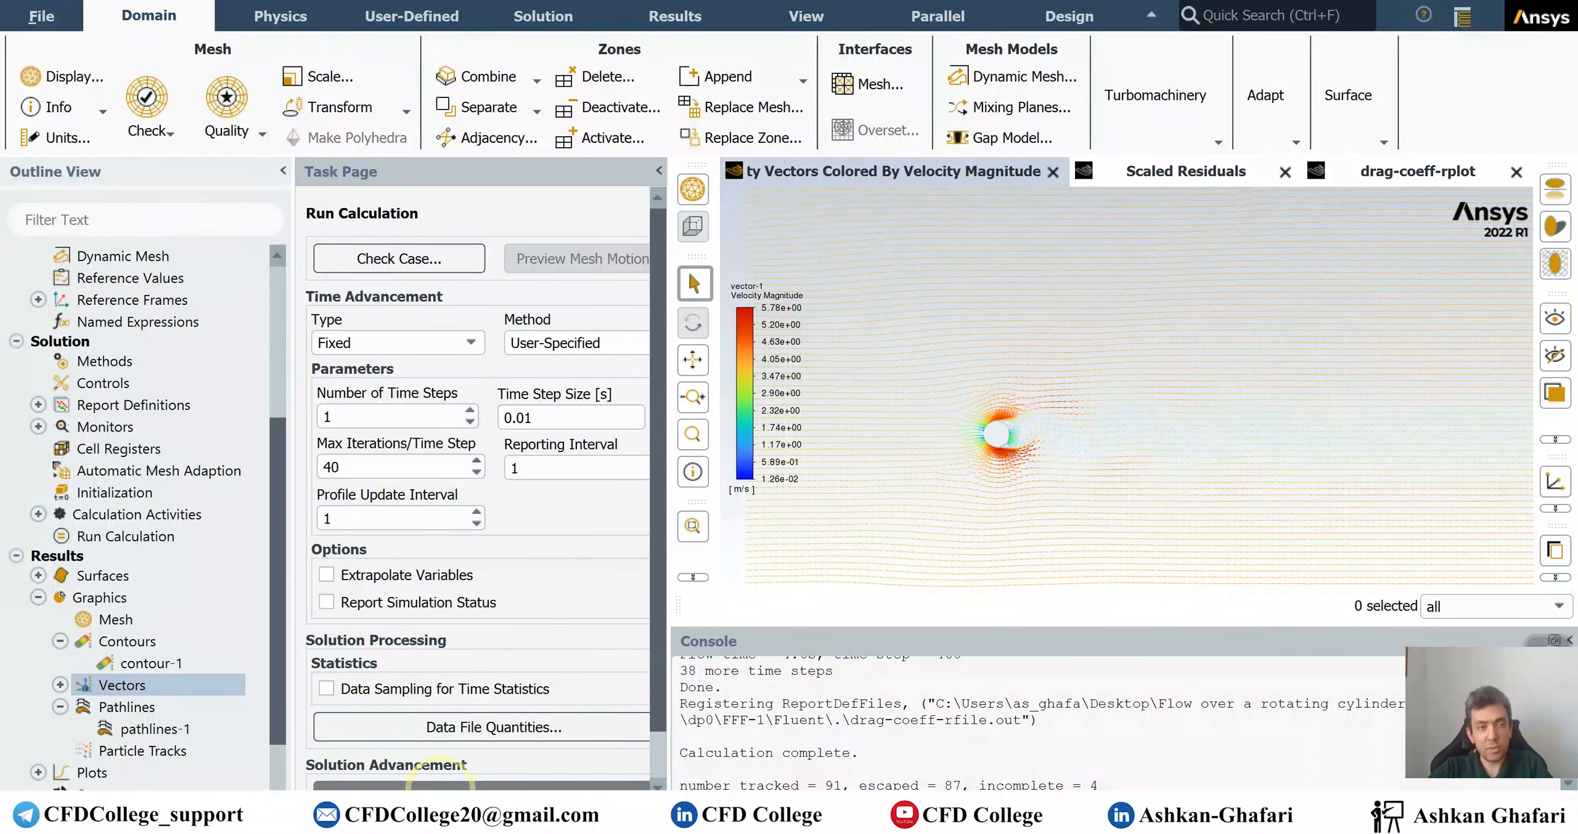
{"action": "left_click", "coordinate": [439, 781]}
{"action": "left_click", "coordinate": [487, 545]}
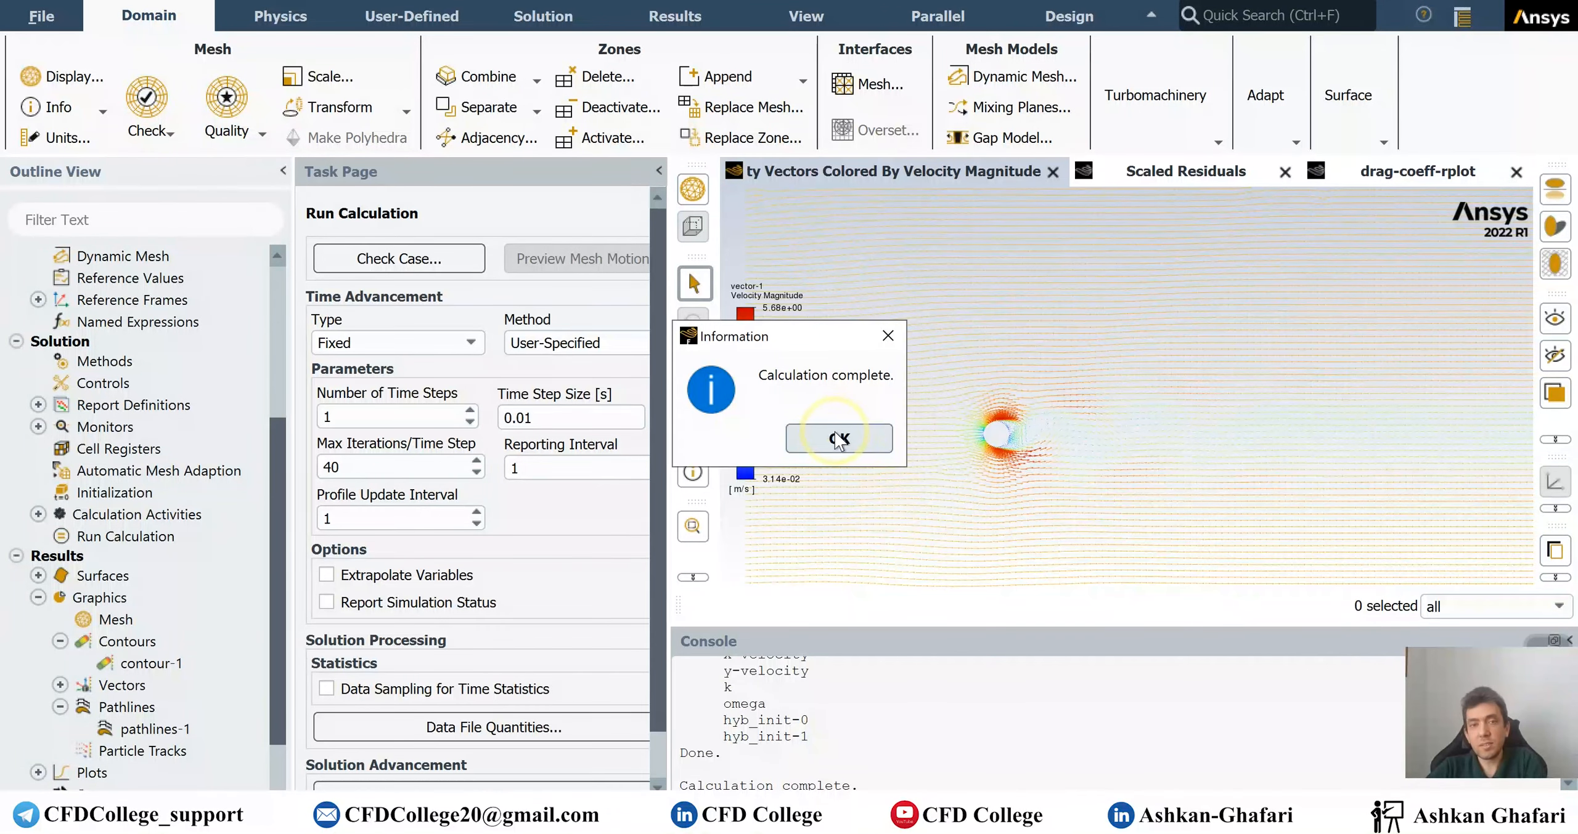
Quit the Fluent session after the completed run and open the copied system's results in a maximized CFD-Post window.
{"action": "left_click", "coordinate": [838, 440]}
{"action": "left_click", "coordinate": [1542, 0]}
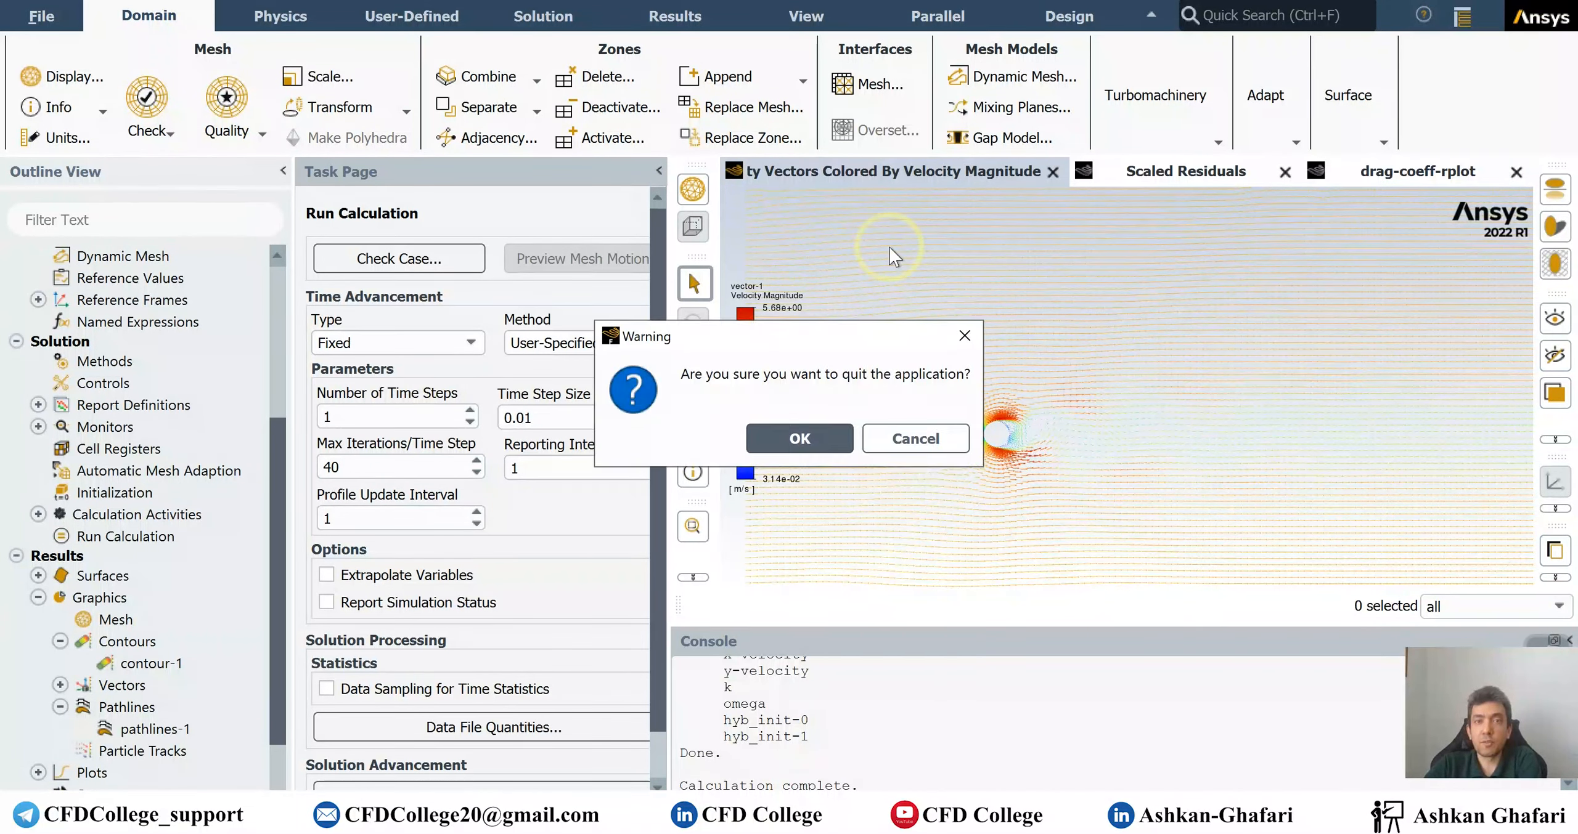
{"action": "left_click", "coordinate": [817, 438]}
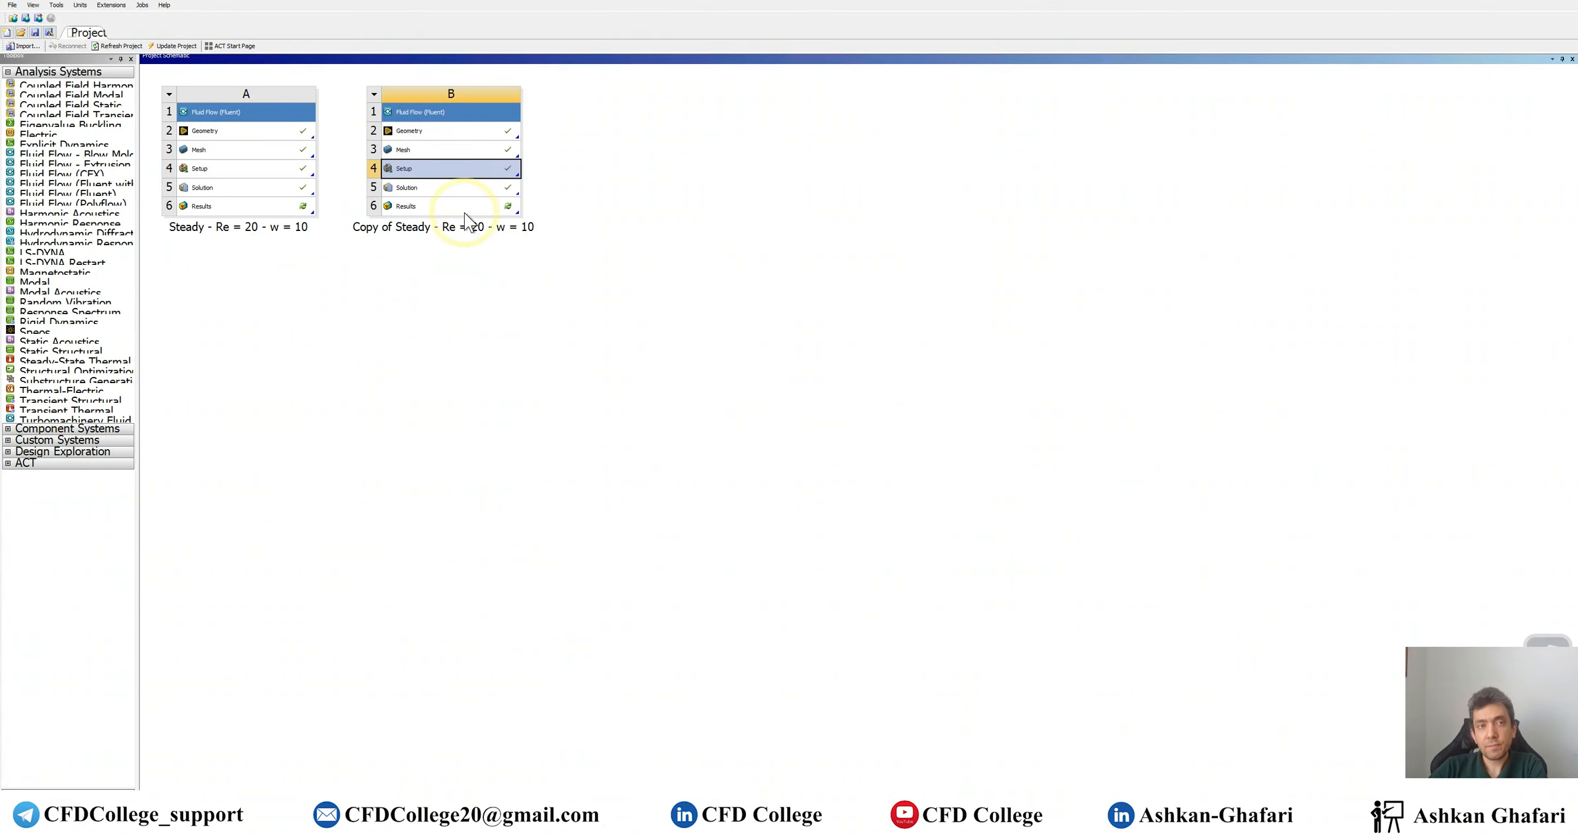
{"action": "left_click", "coordinate": [466, 209]}
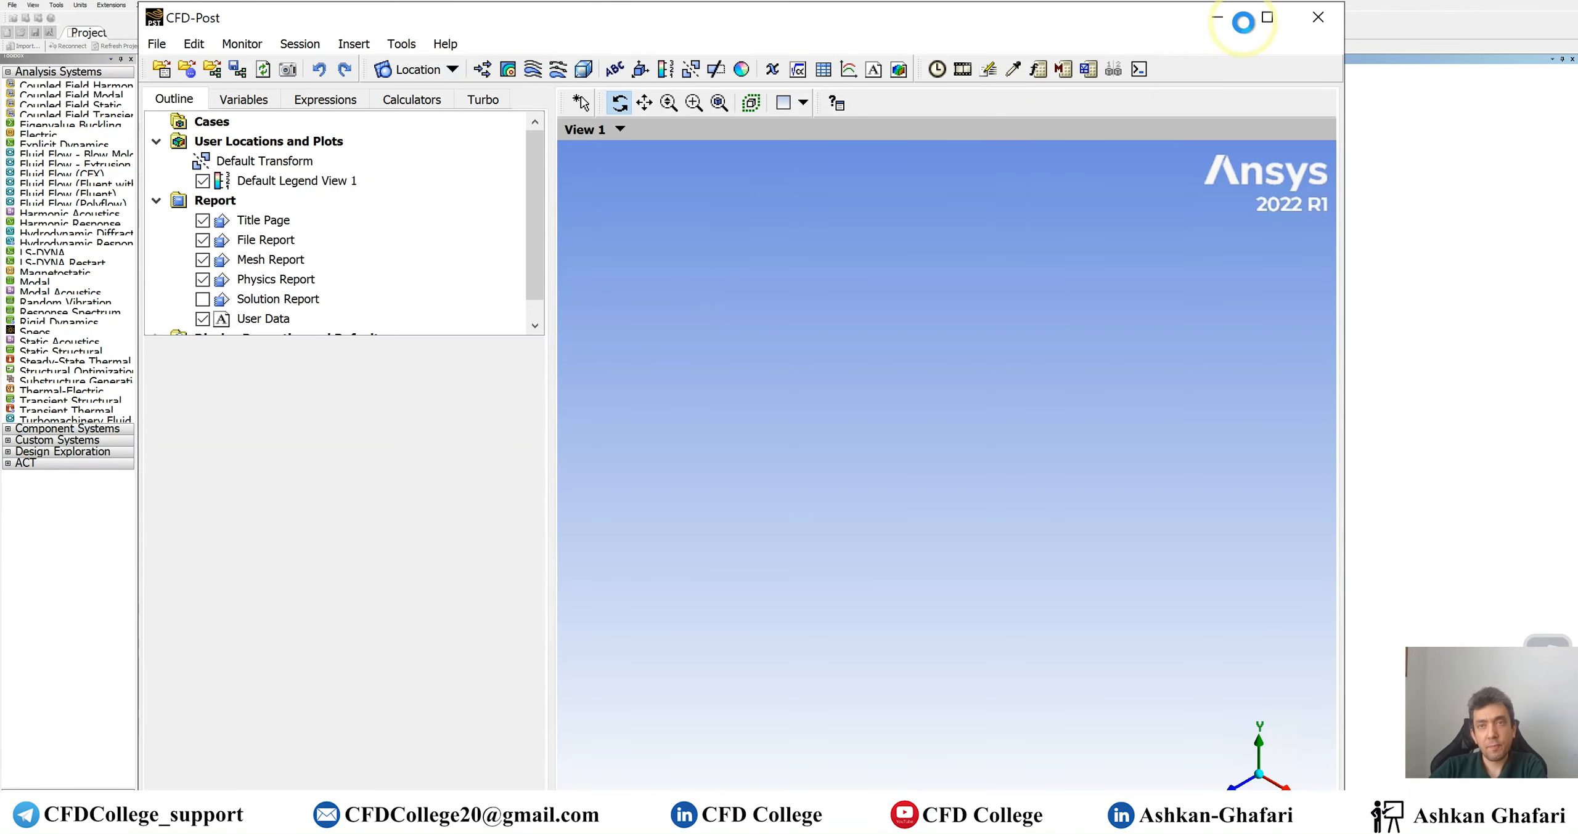
{"action": "left_click", "coordinate": [1267, 17]}
Orient the 3D view from +Z and widen the viewer to give the flow domain more room.
{"action": "right_click", "coordinate": [663, 306]}
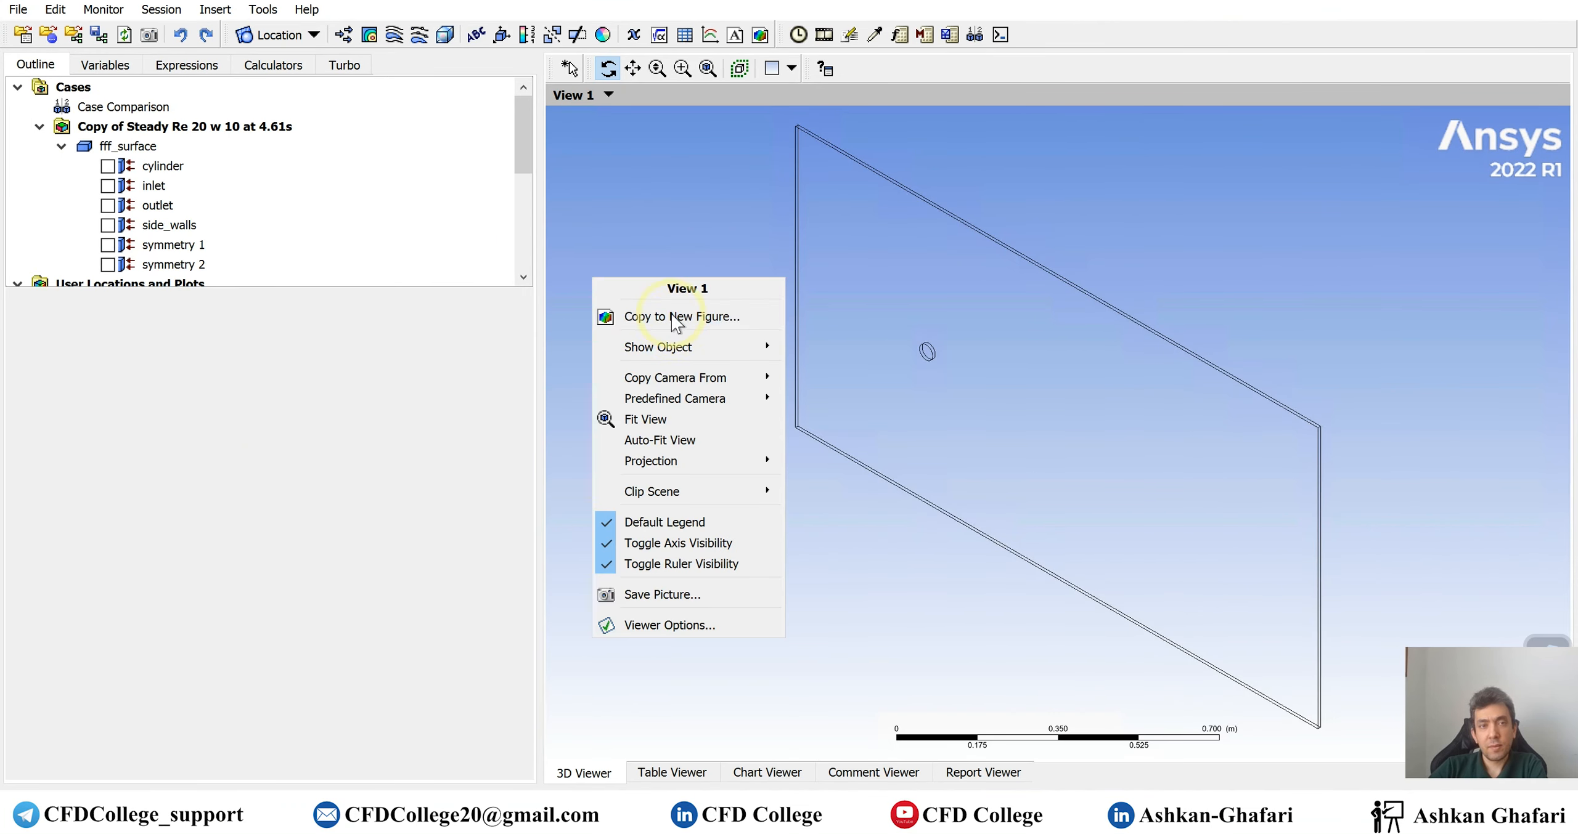
{"action": "mouse_move", "coordinate": [705, 394]}
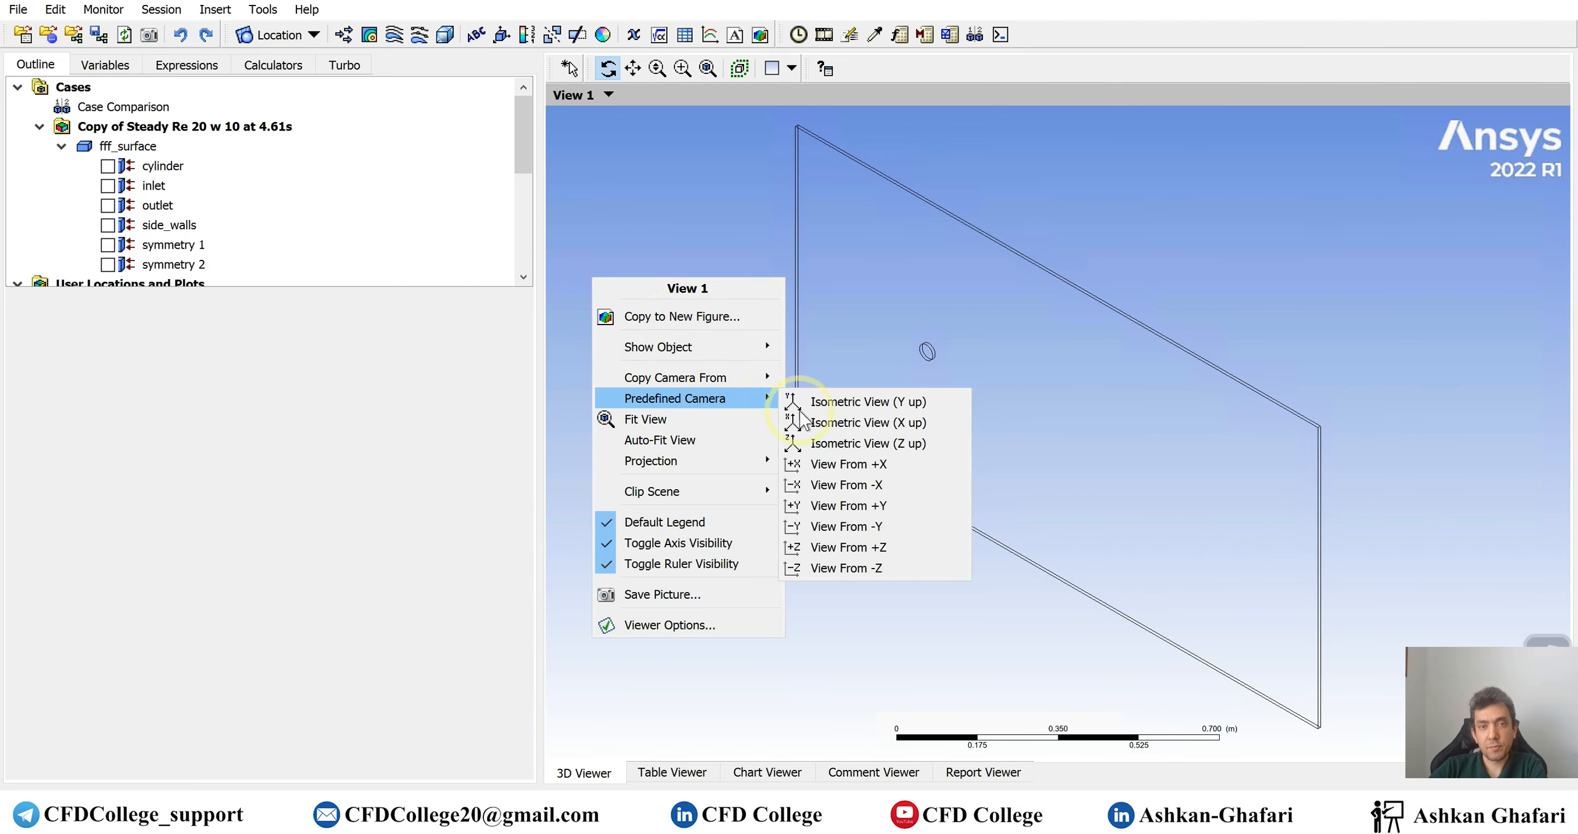
{"action": "left_click", "coordinate": [838, 548]}
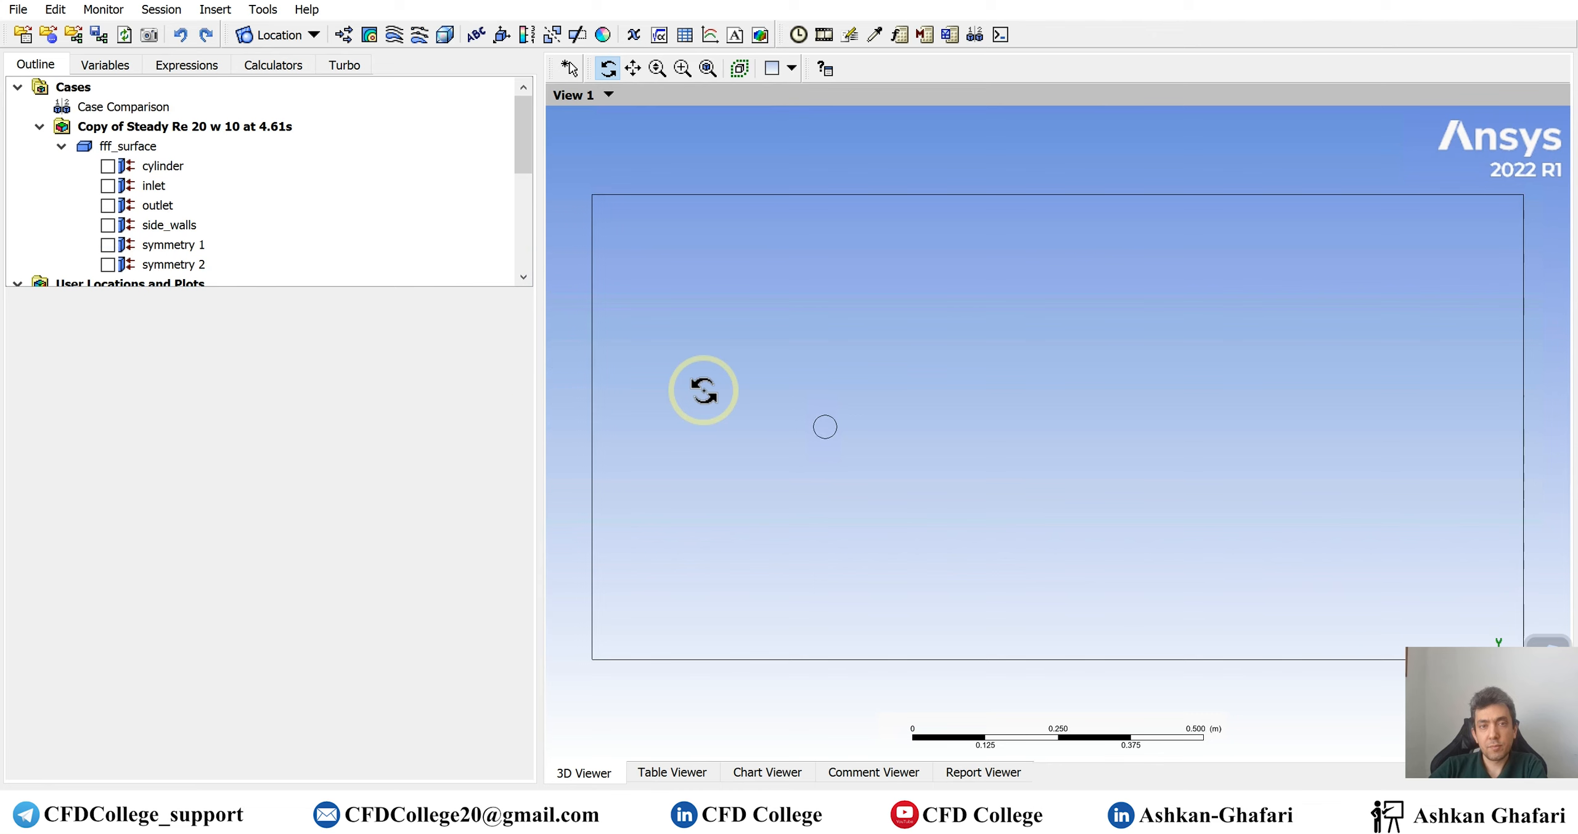
{"action": "left_click_drag", "start_coordinate": [542, 374], "coordinate": [430, 376]}
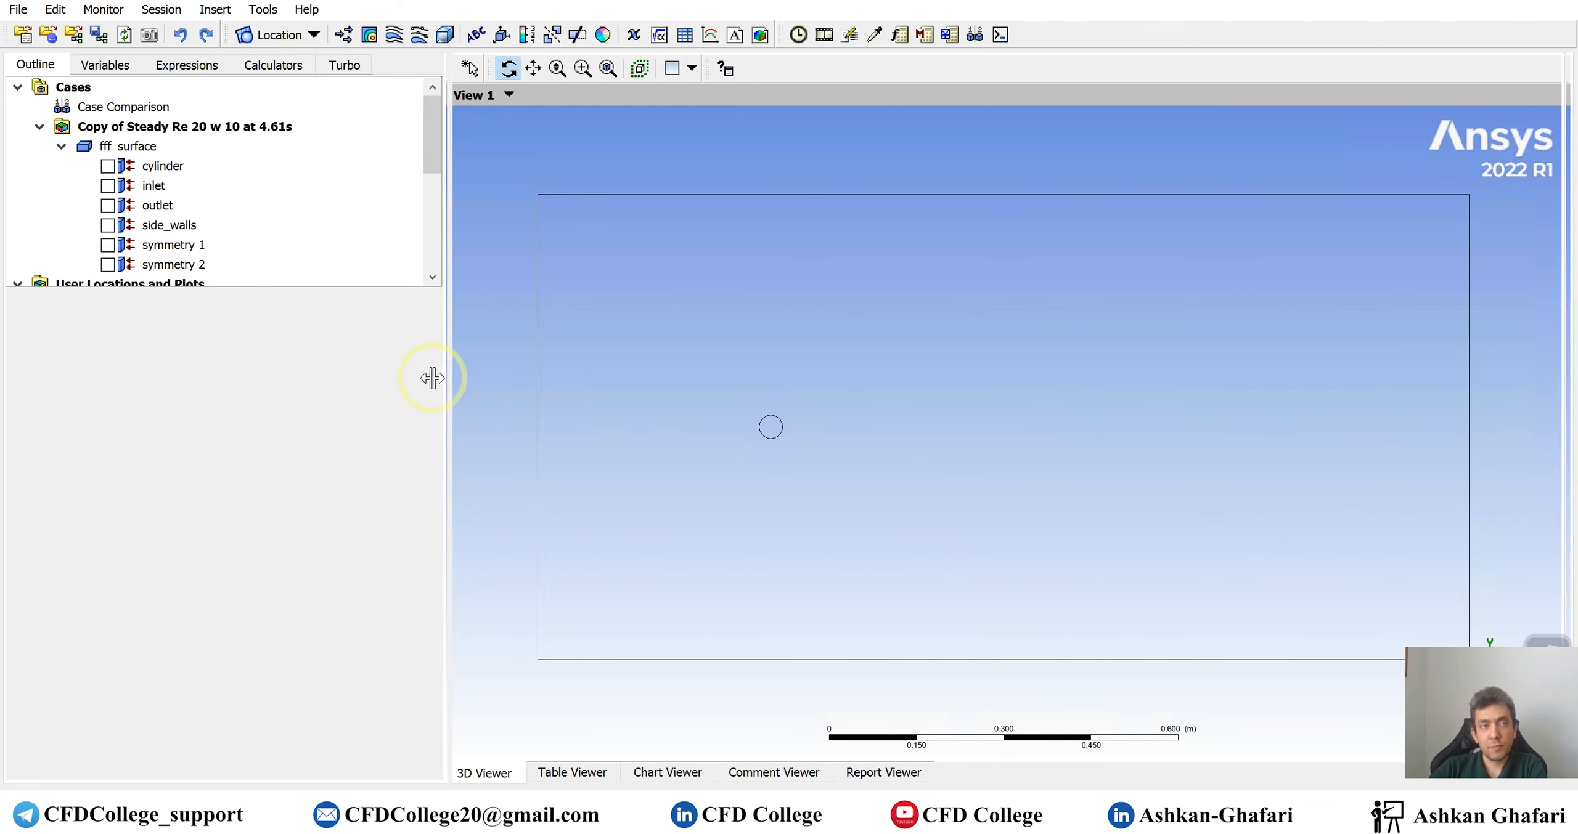
Show the symmetry 1 boundary, set its color mode to Variable, and open the choice of variables.
{"action": "left_click", "coordinate": [107, 242]}
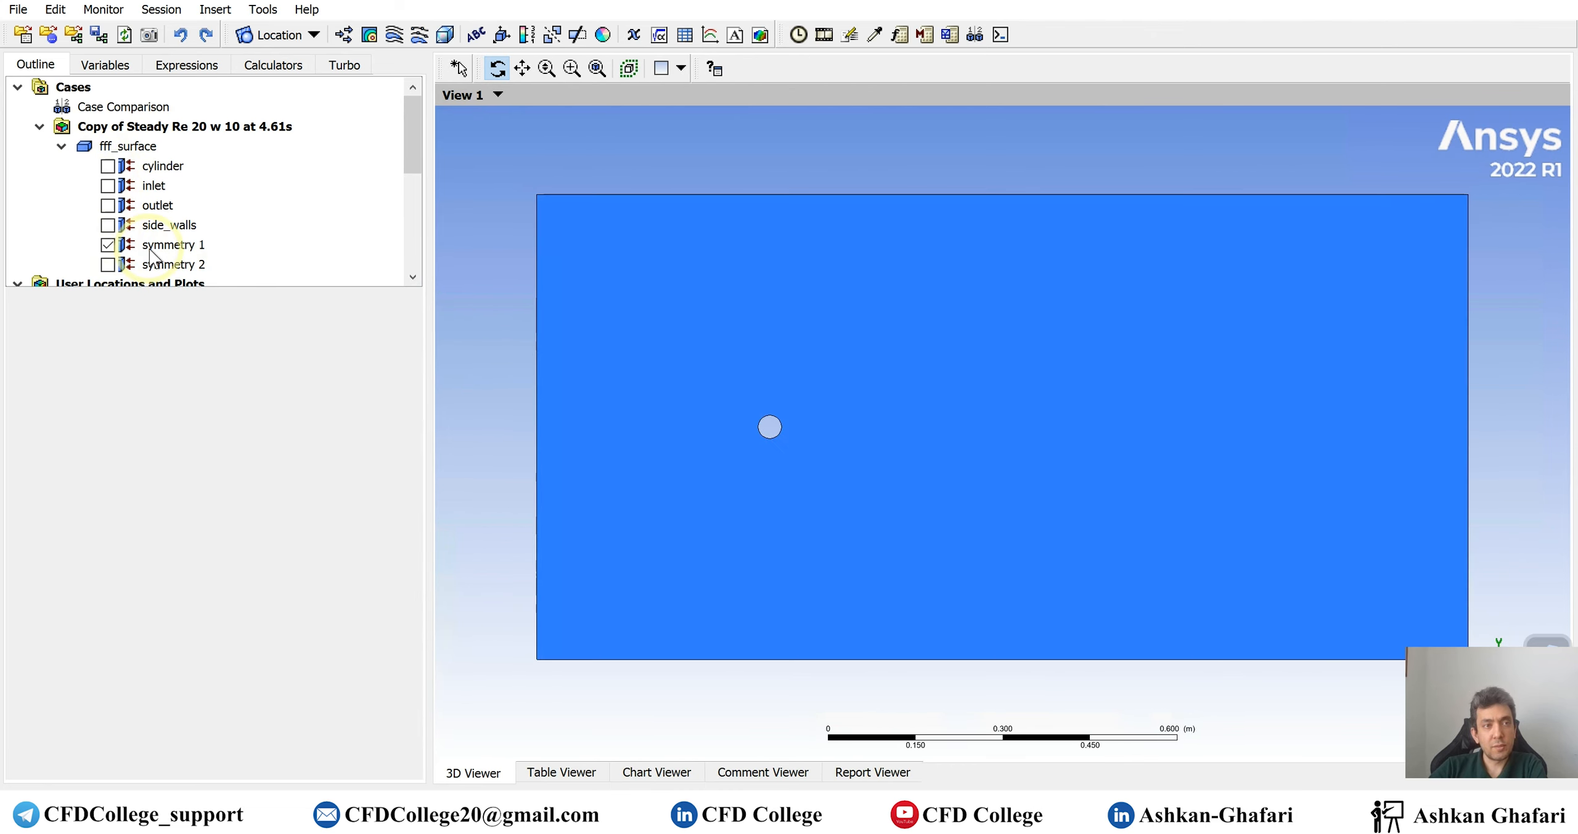
{"action": "left_click", "coordinate": [165, 247]}
{"action": "left_click", "coordinate": [198, 363]}
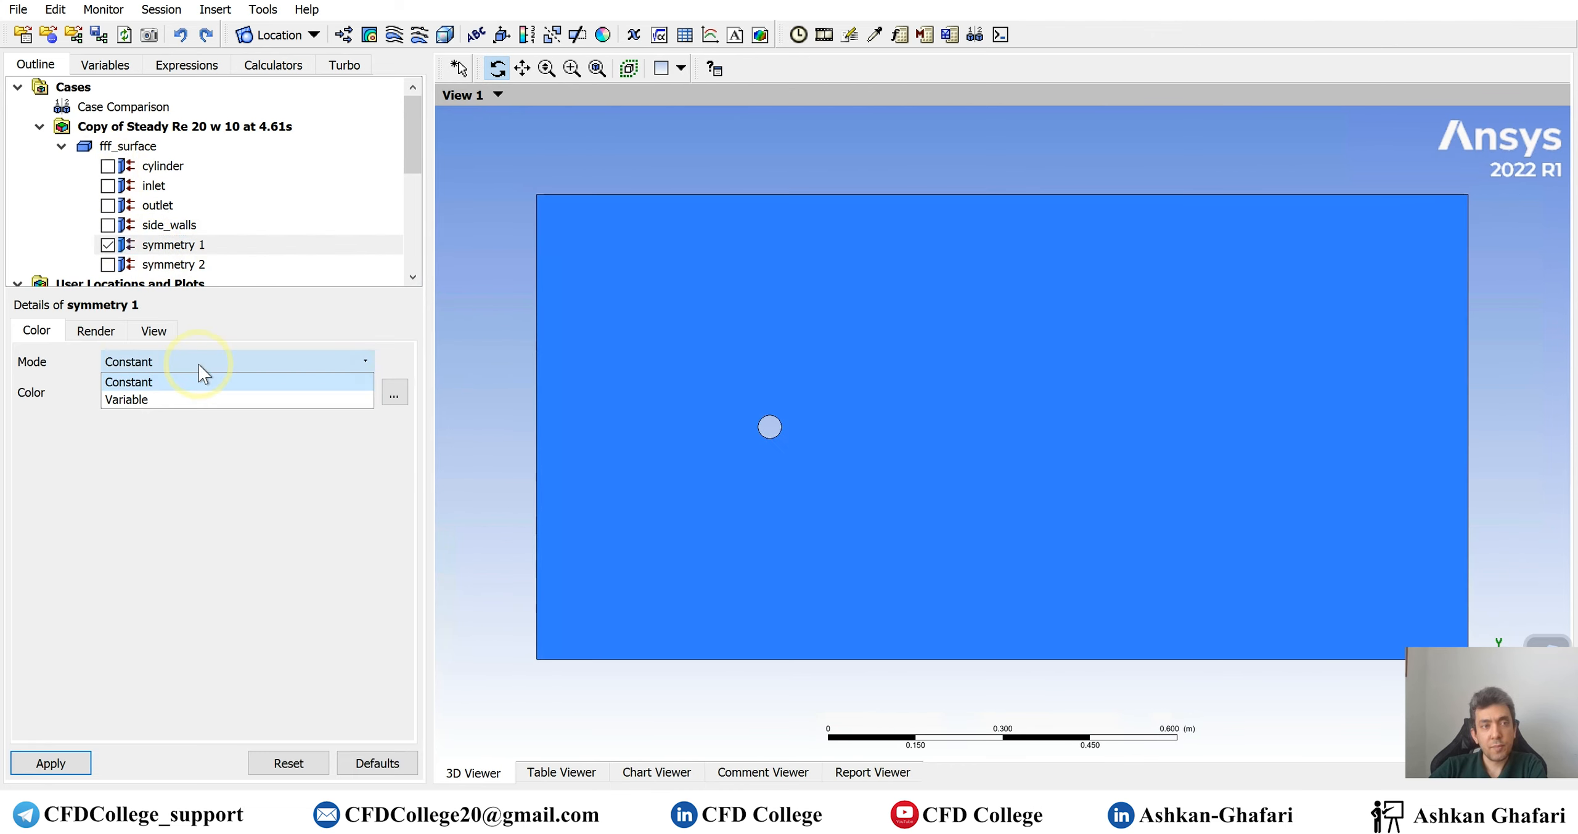
{"action": "left_click", "coordinate": [175, 395]}
{"action": "left_click", "coordinate": [158, 399]}
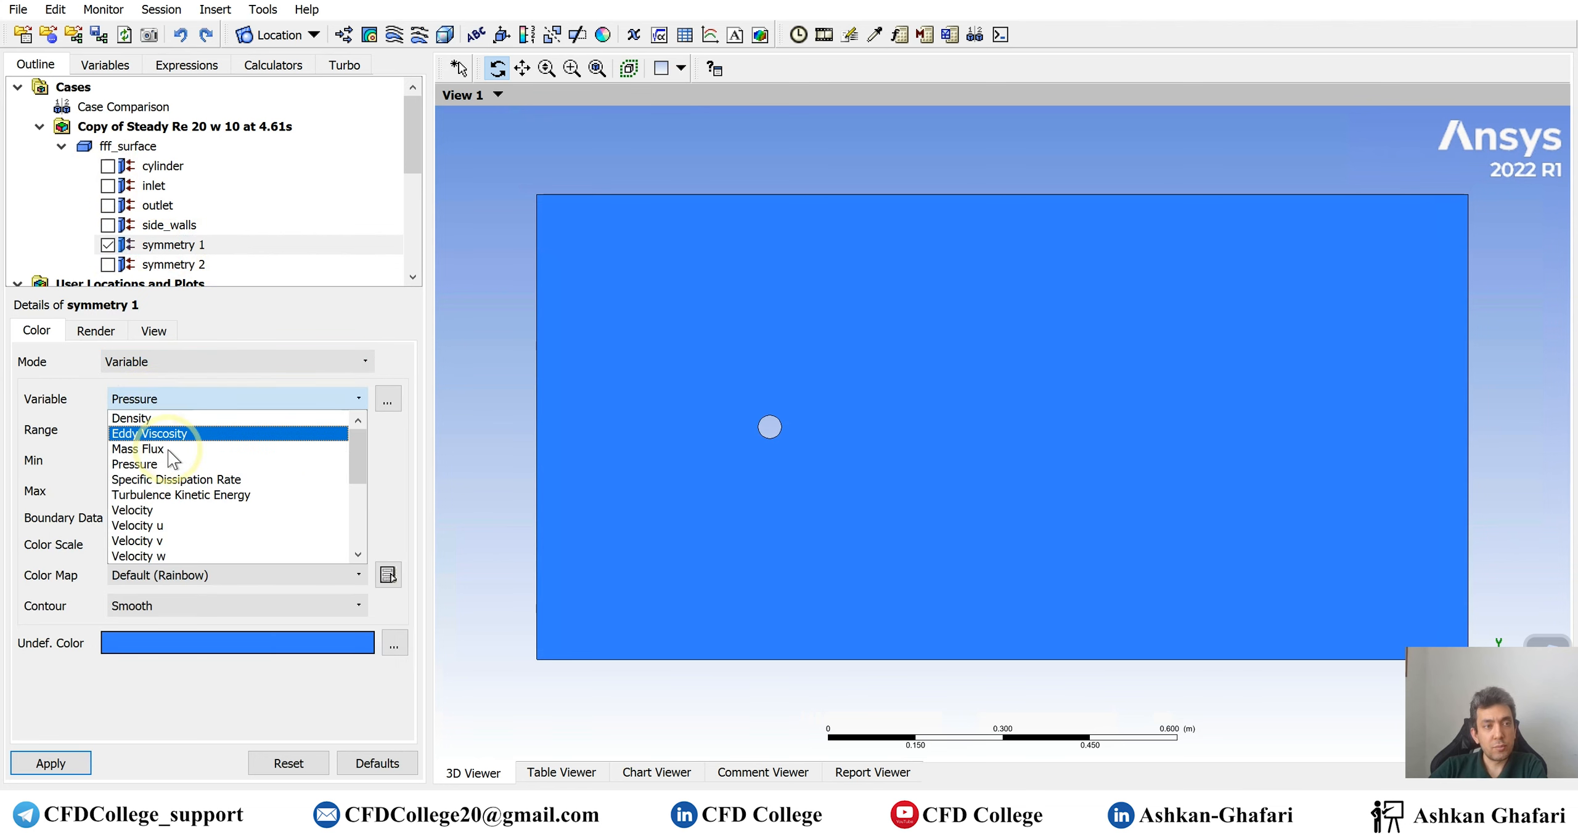
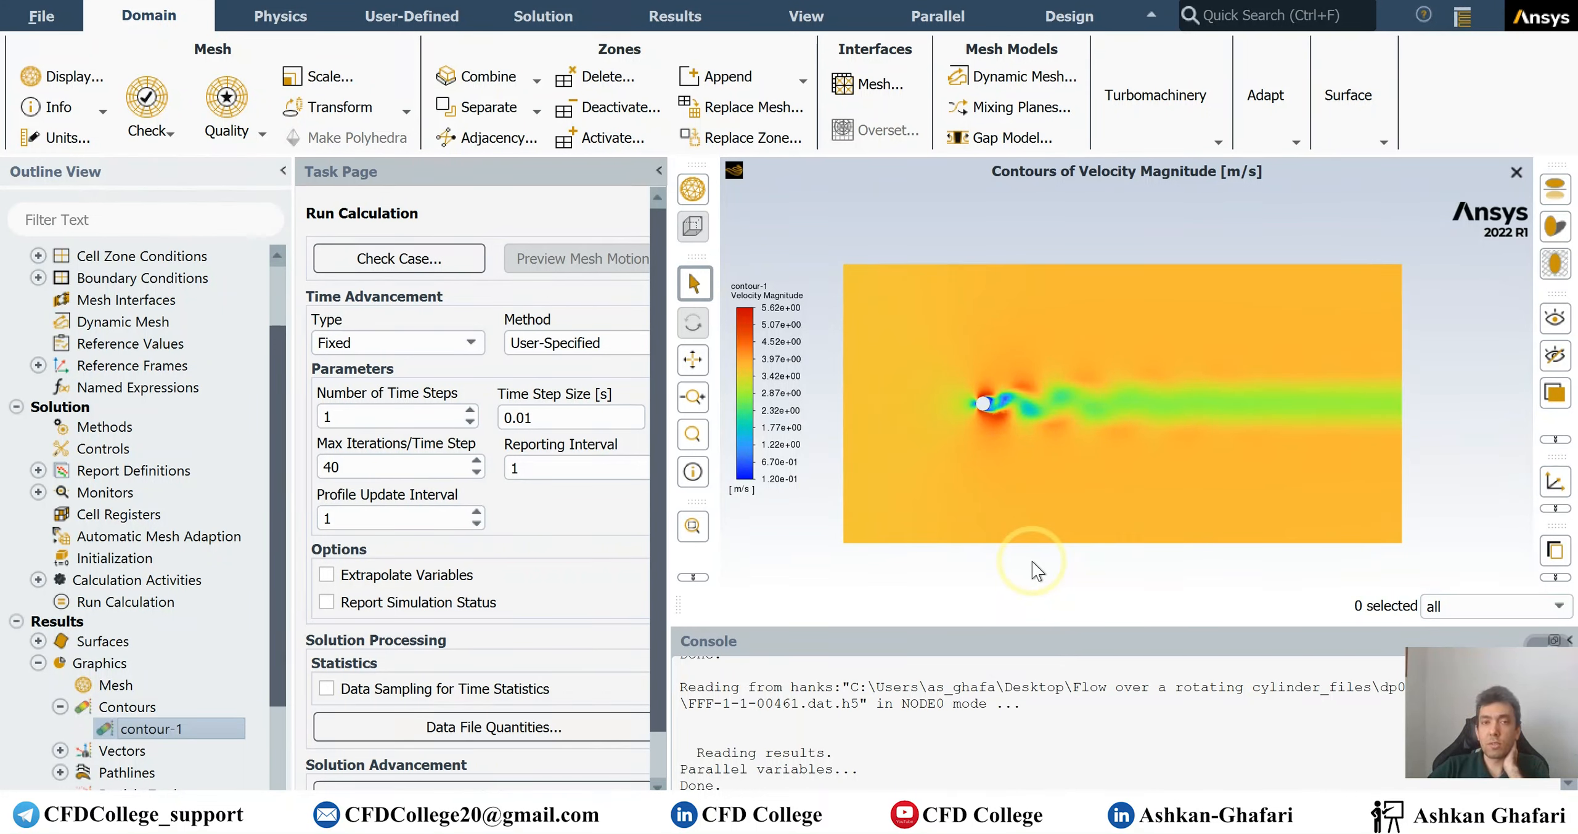
In Fluent, change the leading digit of the cylinder wall's rotational speed to 3 and apply the boundary condition.
{"action": "scroll", "coordinate": [144, 368], "scroll_direction": "up", "scroll_amount": 2}
{"action": "double_click", "coordinate": [144, 368]}
{"action": "left_click", "coordinate": [394, 291]}
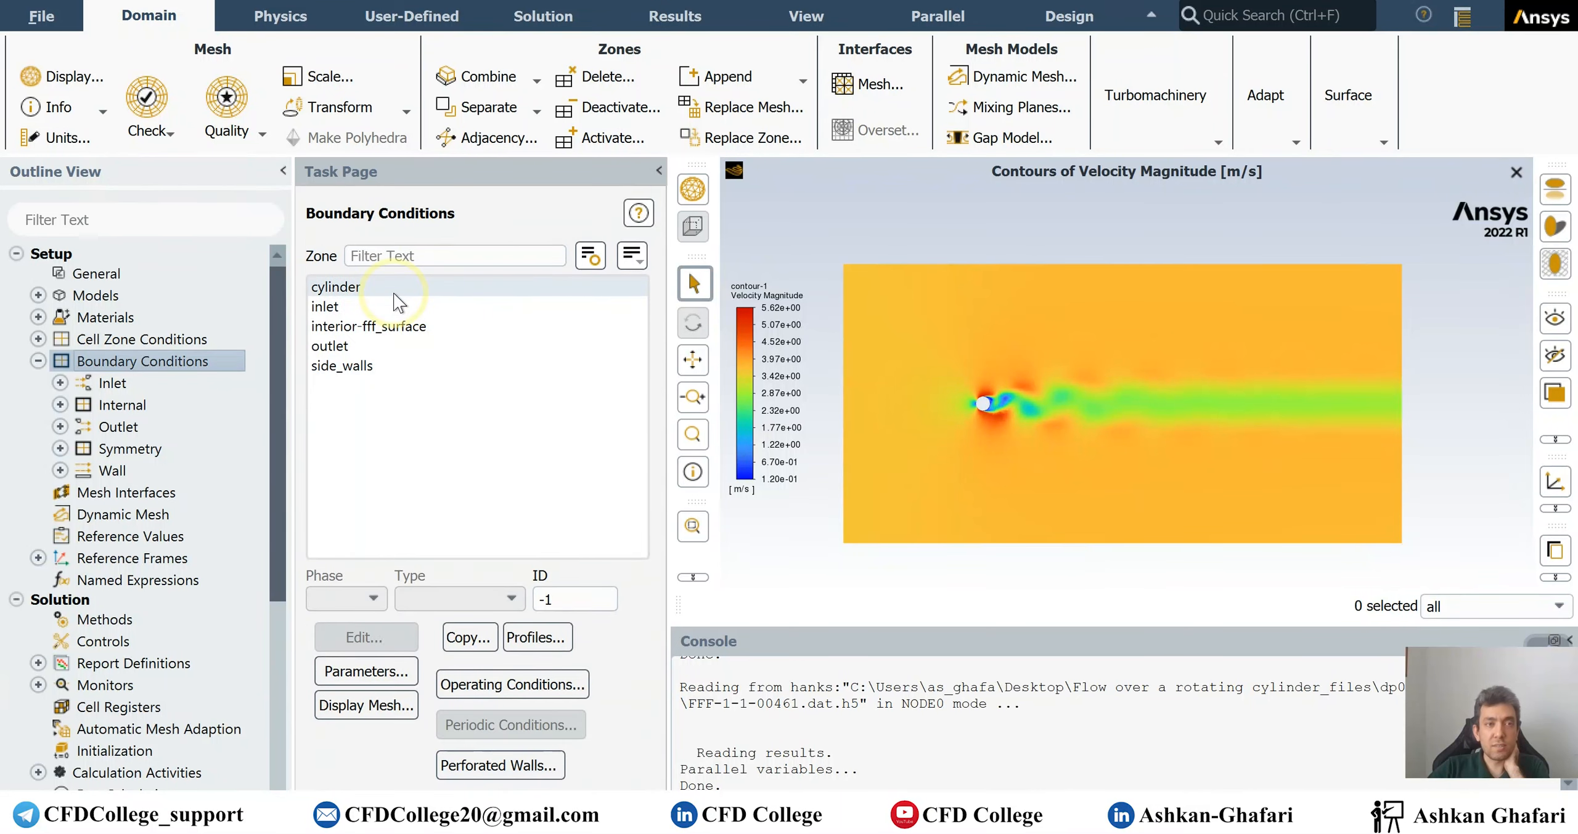
{"action": "double_click", "coordinate": [394, 289]}
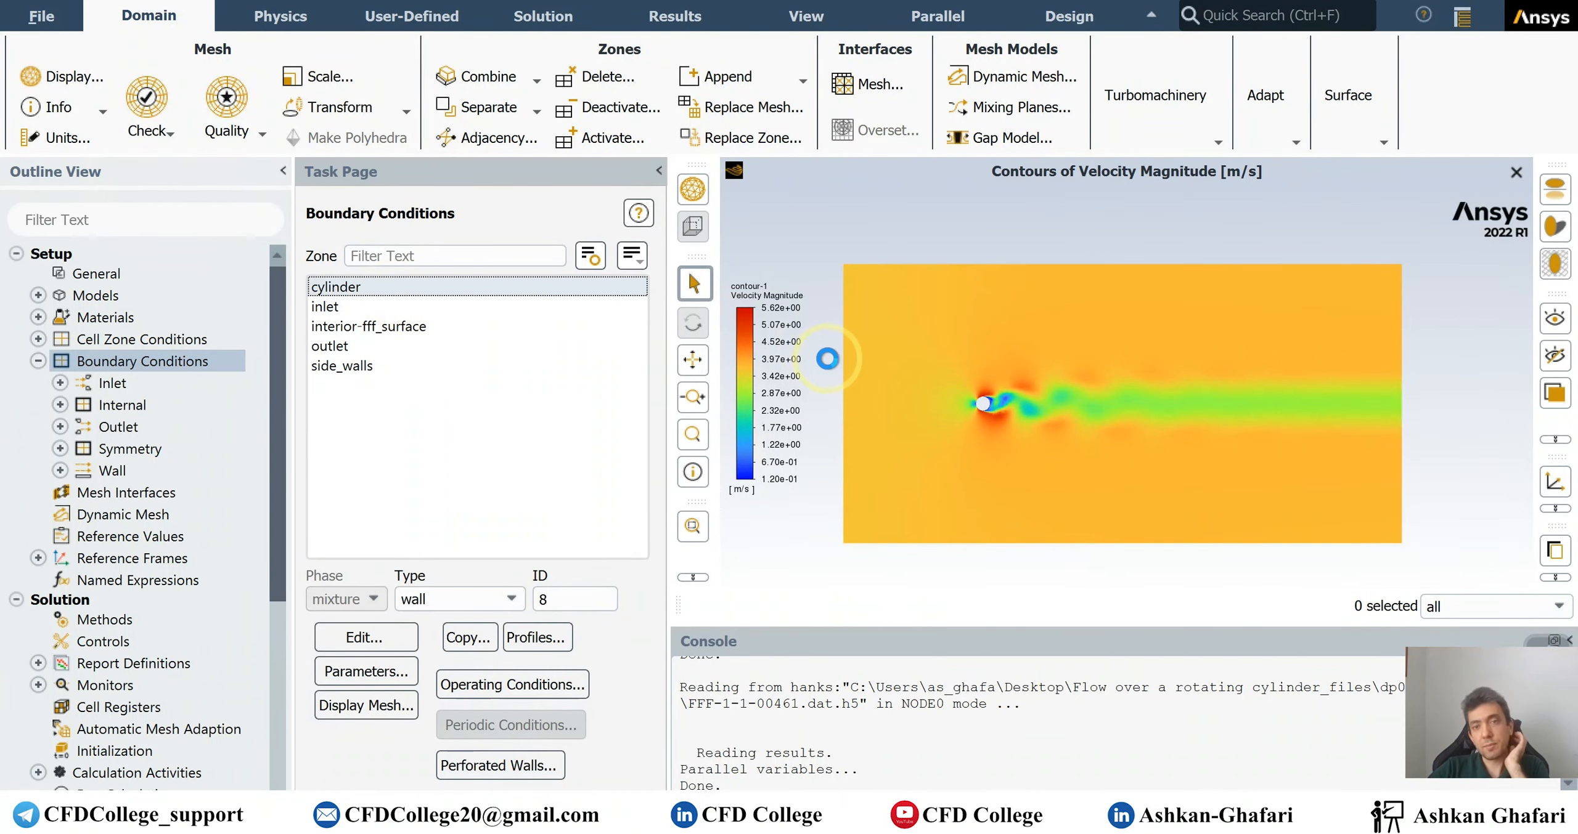
{"action": "left_click_drag", "start_coordinate": [895, 254], "coordinate": [880, 268]}
{"action": "type", "text": "3"}
{"action": "left_click", "coordinate": [729, 701]}
{"action": "left_click", "coordinate": [774, 700]}
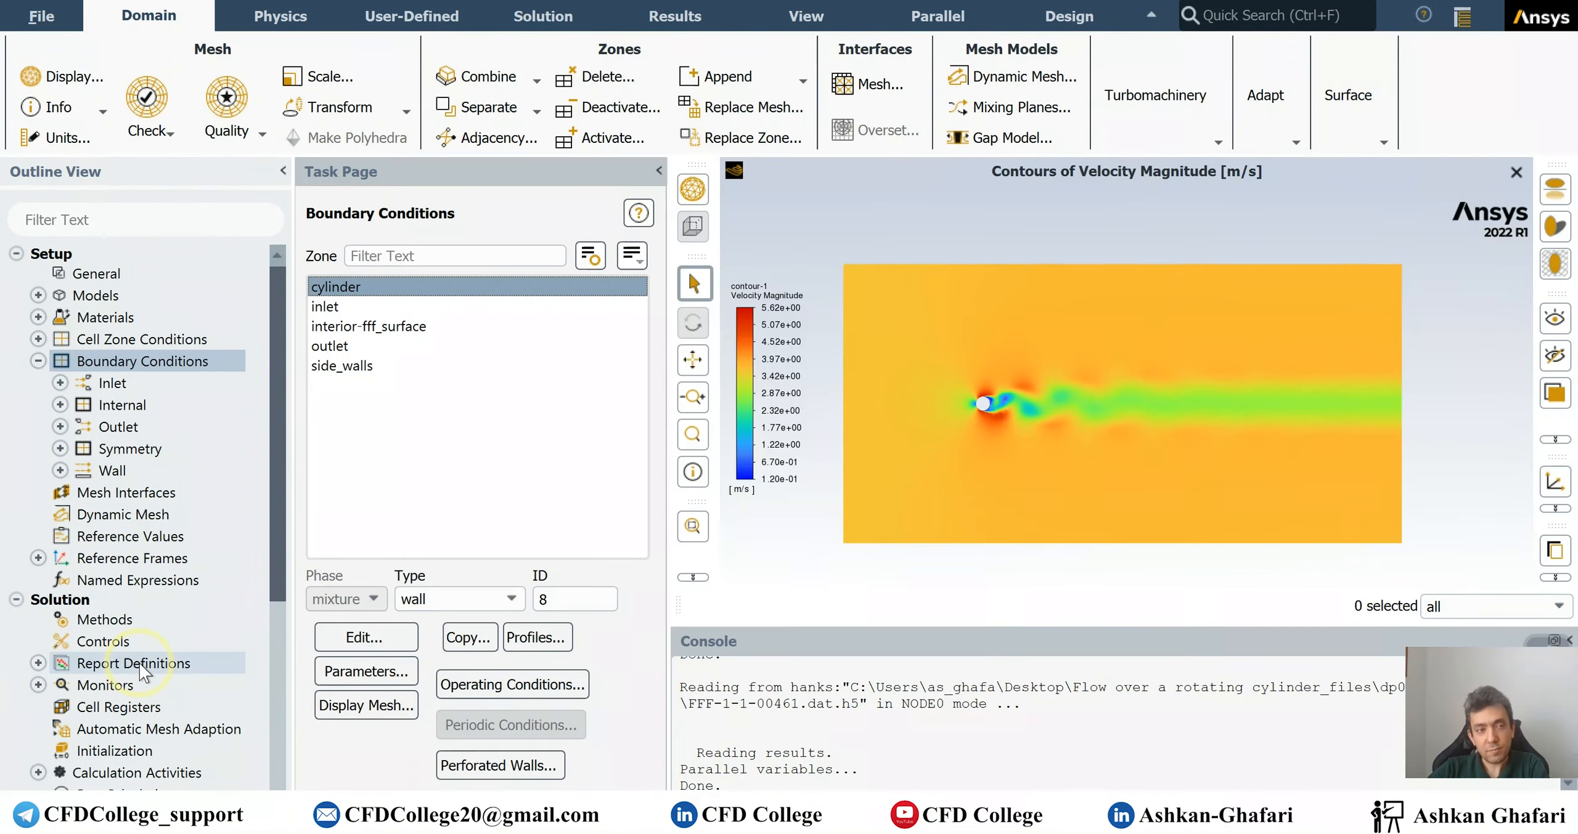
Set the number of time steps to 100 and start the calculation, using the settings changes for the current calculation only.
{"action": "scroll", "coordinate": [136, 665], "scroll_direction": "down", "scroll_amount": 3}
{"action": "left_click", "coordinate": [152, 668]}
{"action": "scroll", "coordinate": [151, 668], "scroll_direction": "down", "scroll_amount": 1}
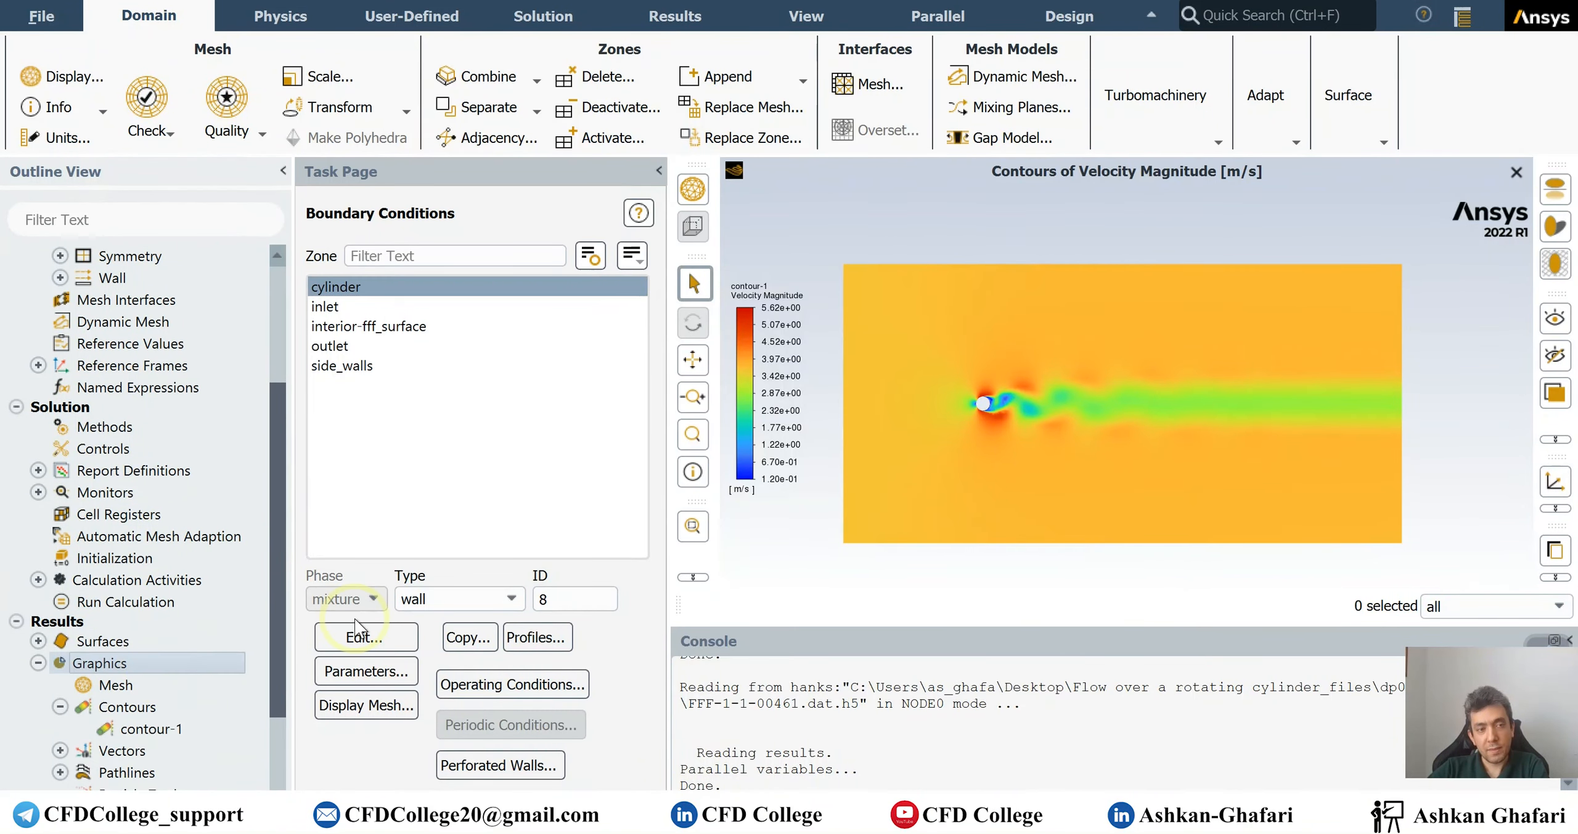
{"action": "left_click", "coordinate": [163, 607]}
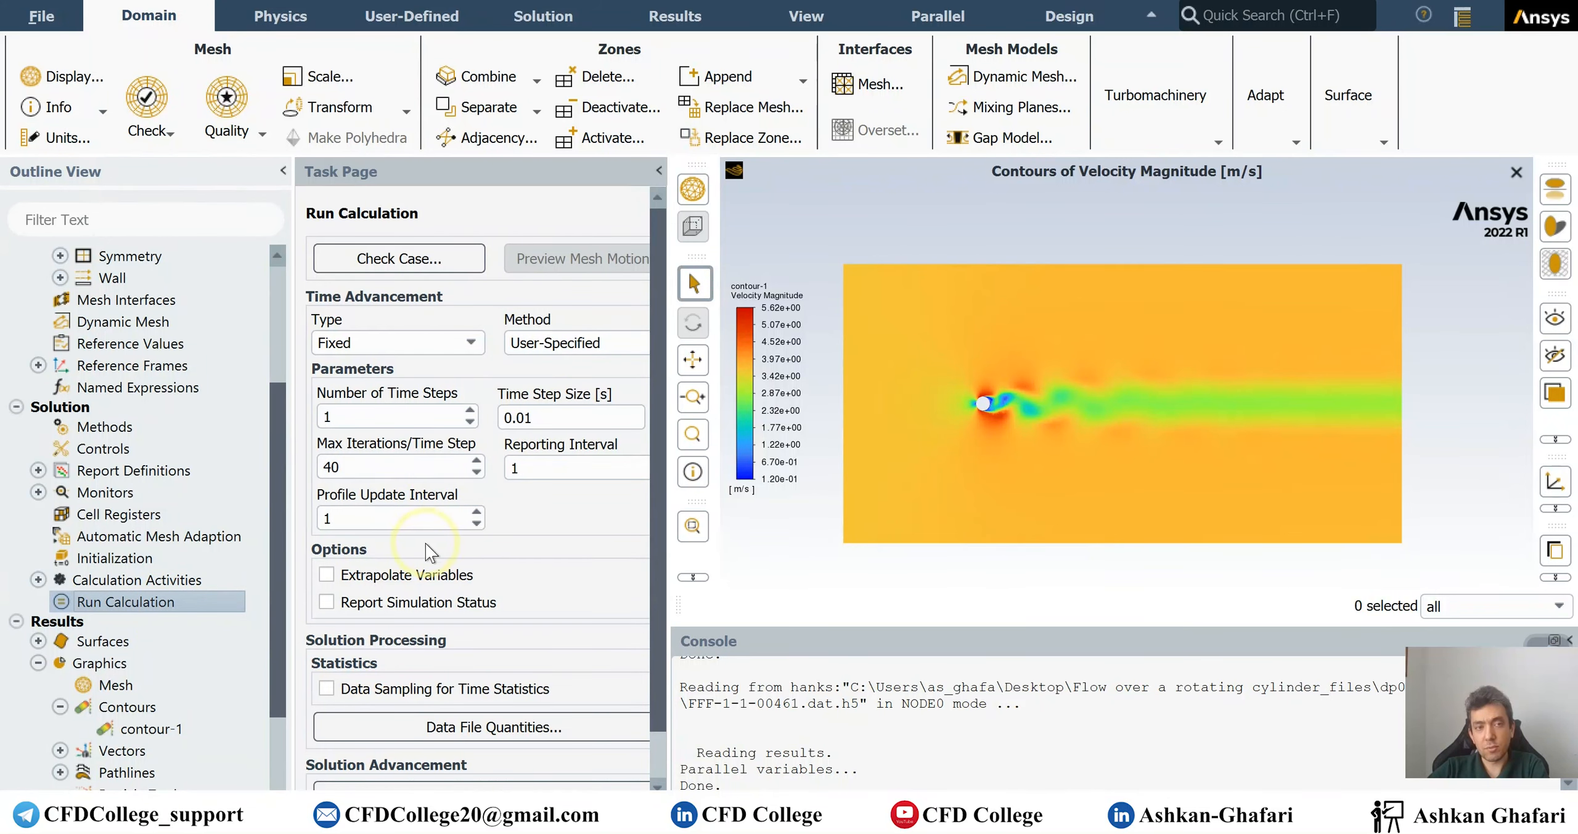
{"action": "left_click", "coordinate": [385, 423]}
{"action": "type", "text": "00"}
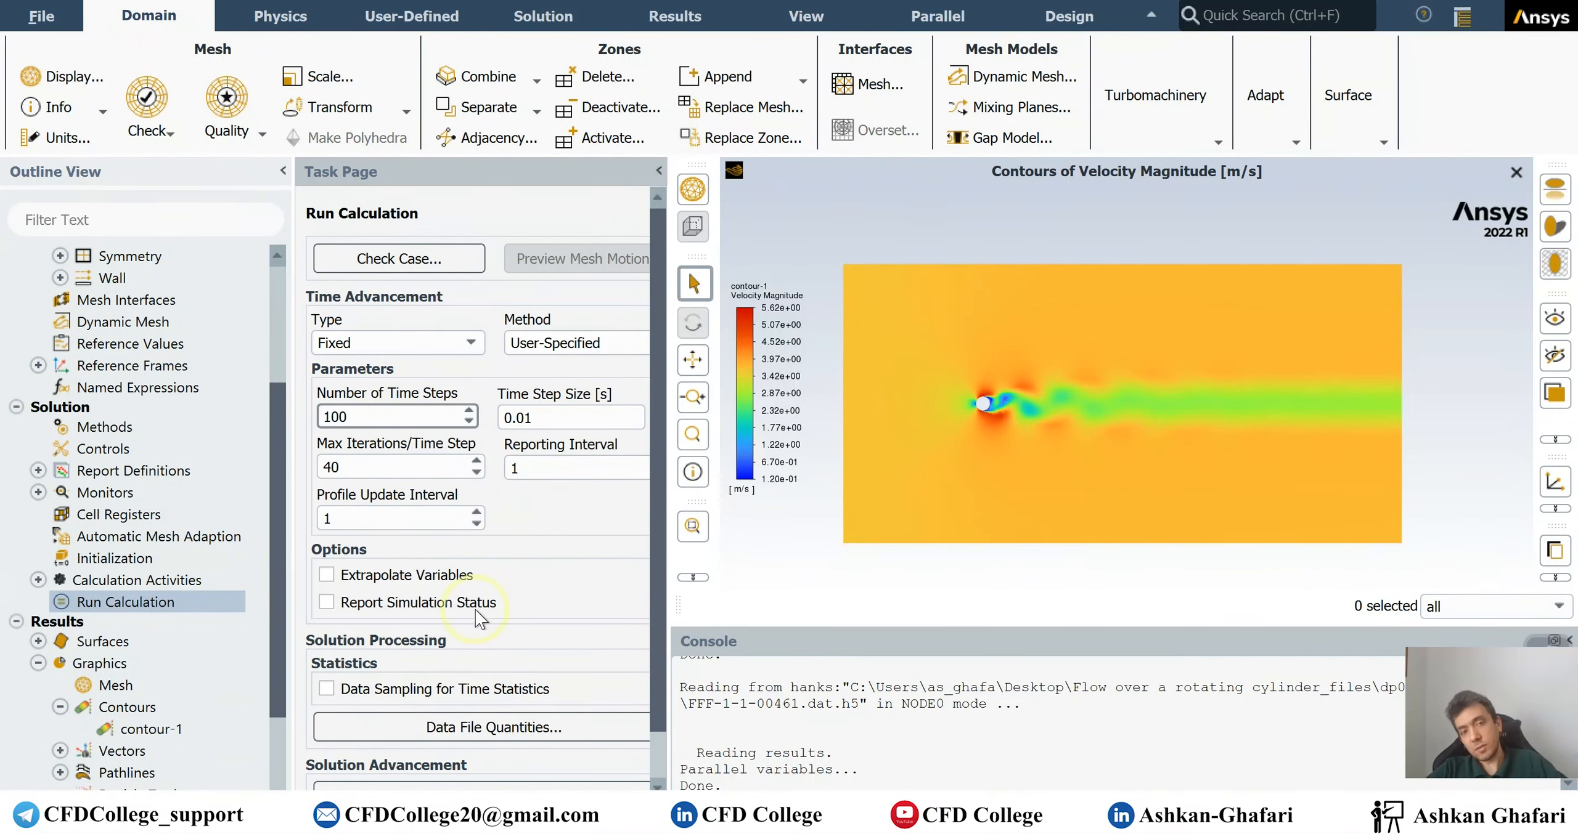
{"action": "left_click", "coordinate": [467, 785]}
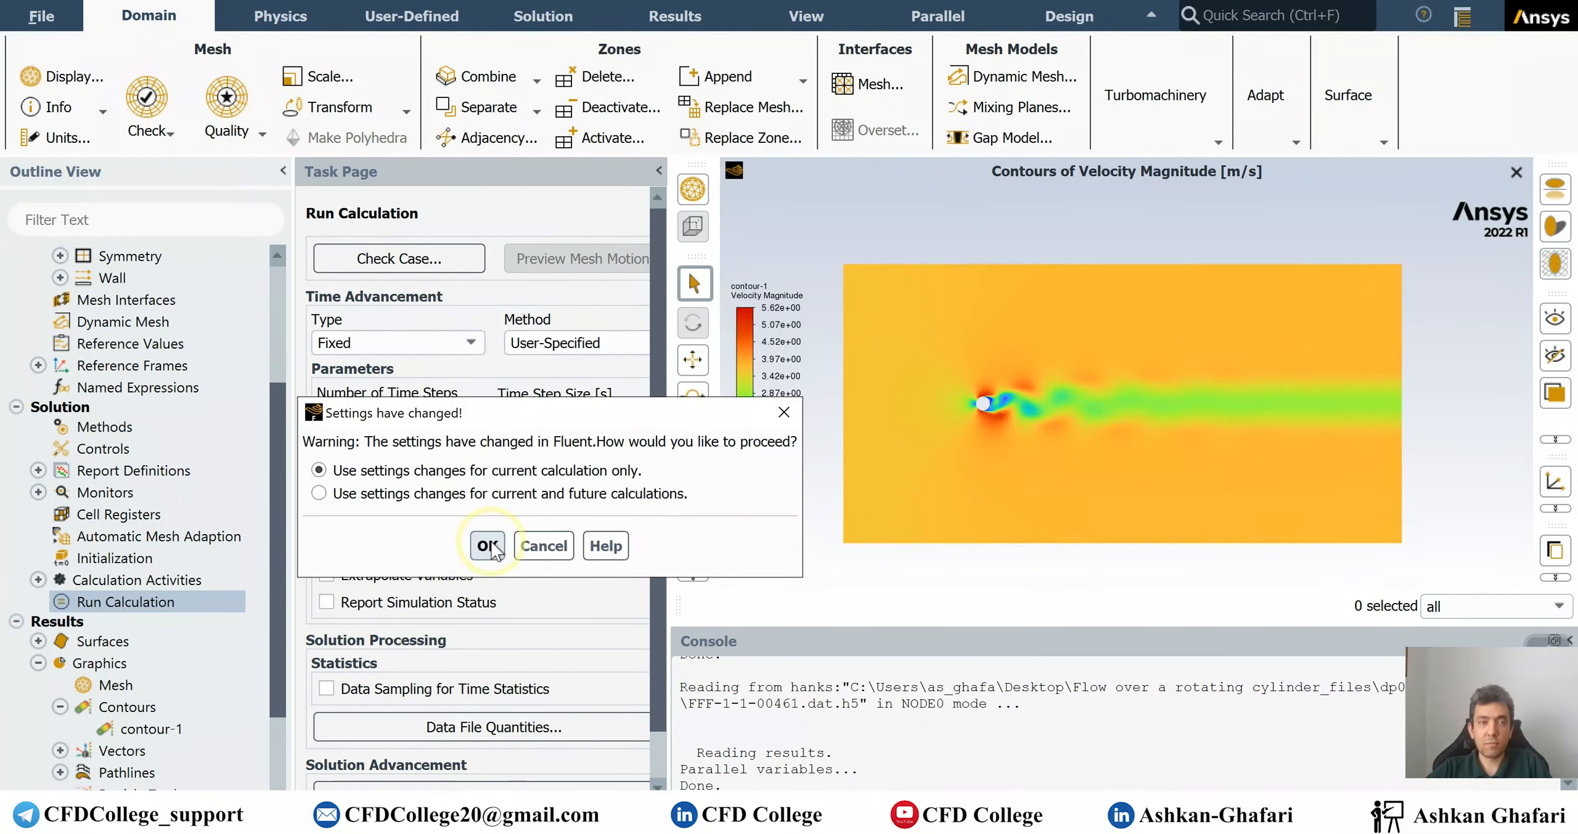
{"action": "left_click", "coordinate": [485, 549]}
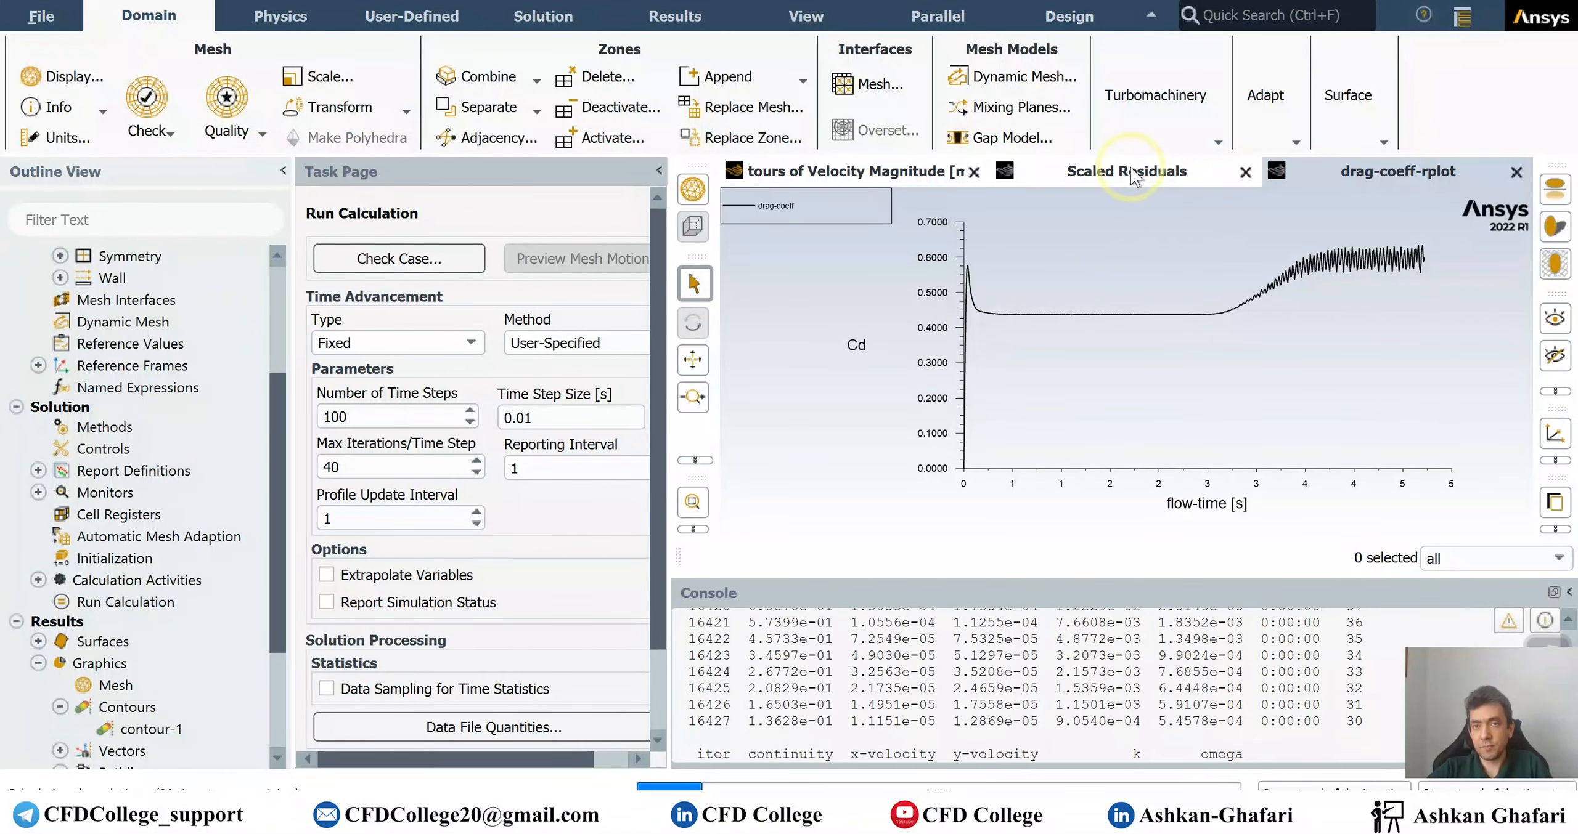
Monitor the scaled residuals and drag coefficient plots during the run, and end the calculation early.
{"action": "left_click", "coordinate": [1158, 171]}
{"action": "left_click", "coordinate": [1356, 171]}
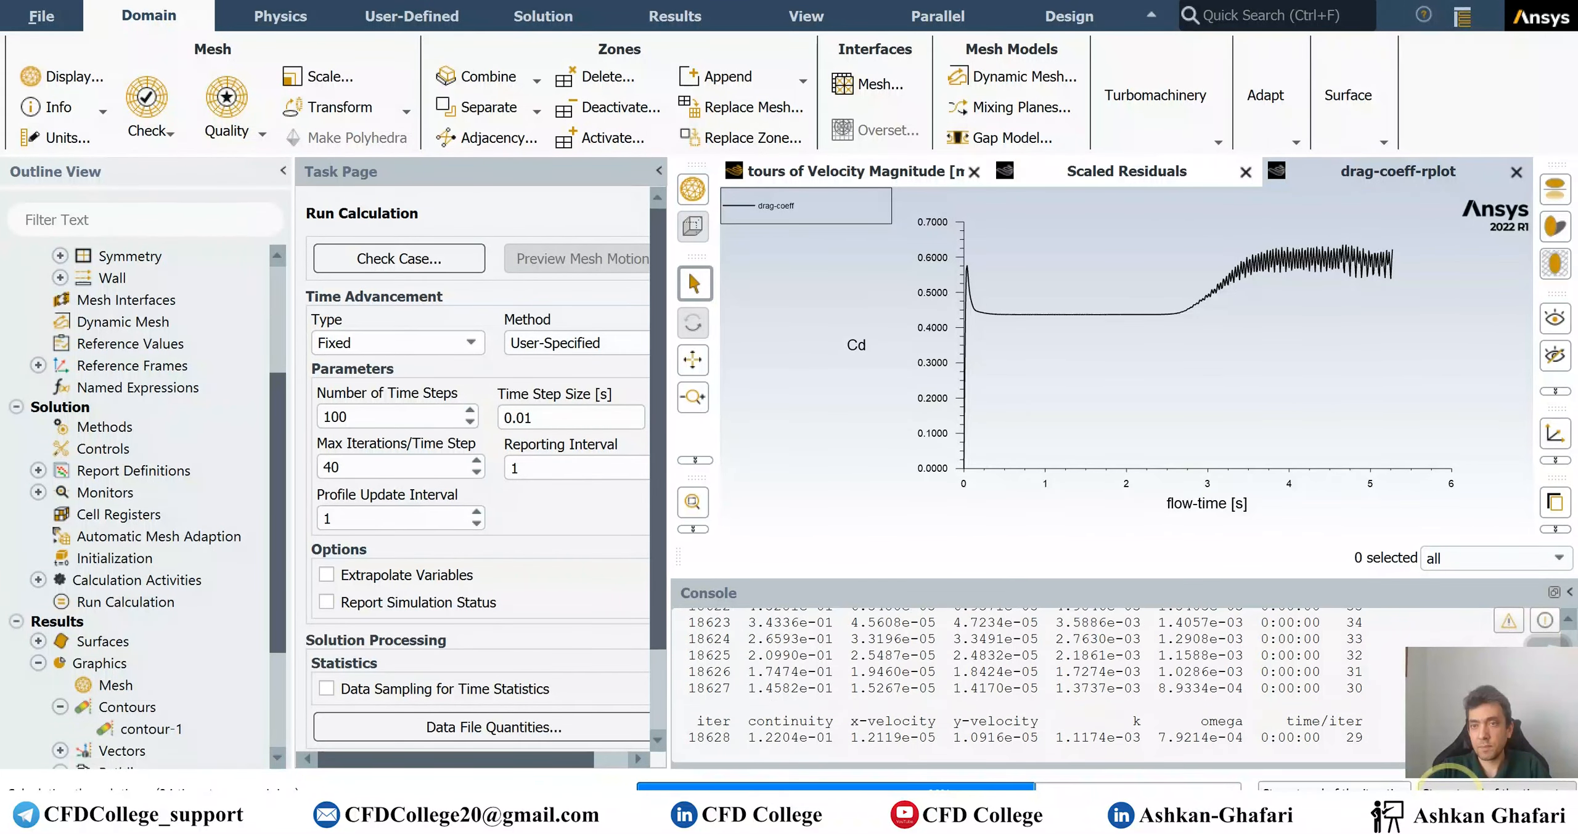
{"action": "left_click", "coordinate": [837, 438]}
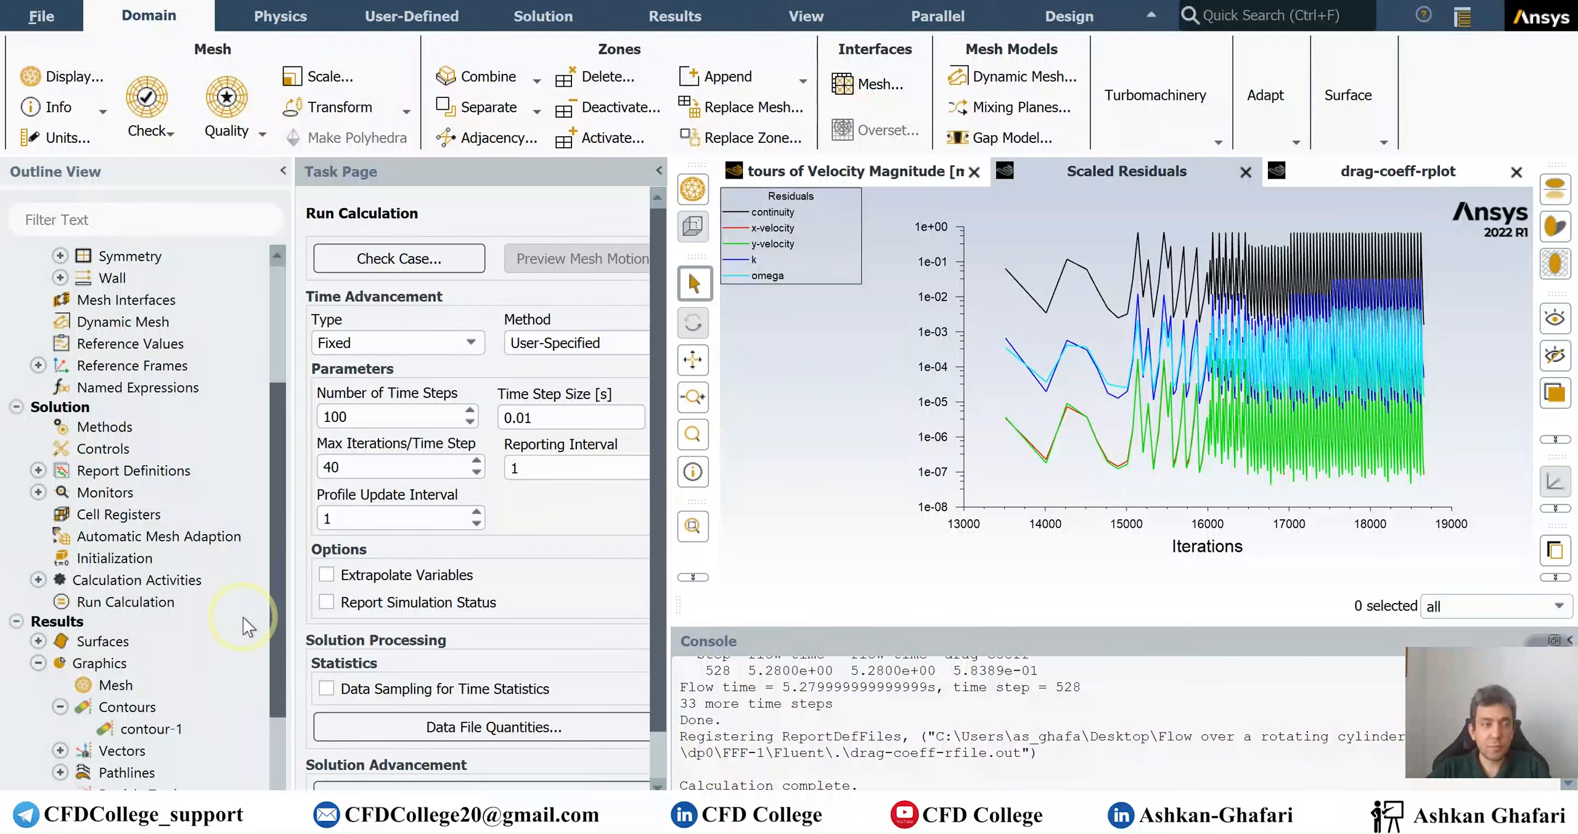
Update the contour-1 velocity magnitude display on fff_surface and inspect the wake behind the cylinder.
{"action": "double_click", "coordinate": [151, 729]}
{"action": "left_click", "coordinate": [677, 625]}
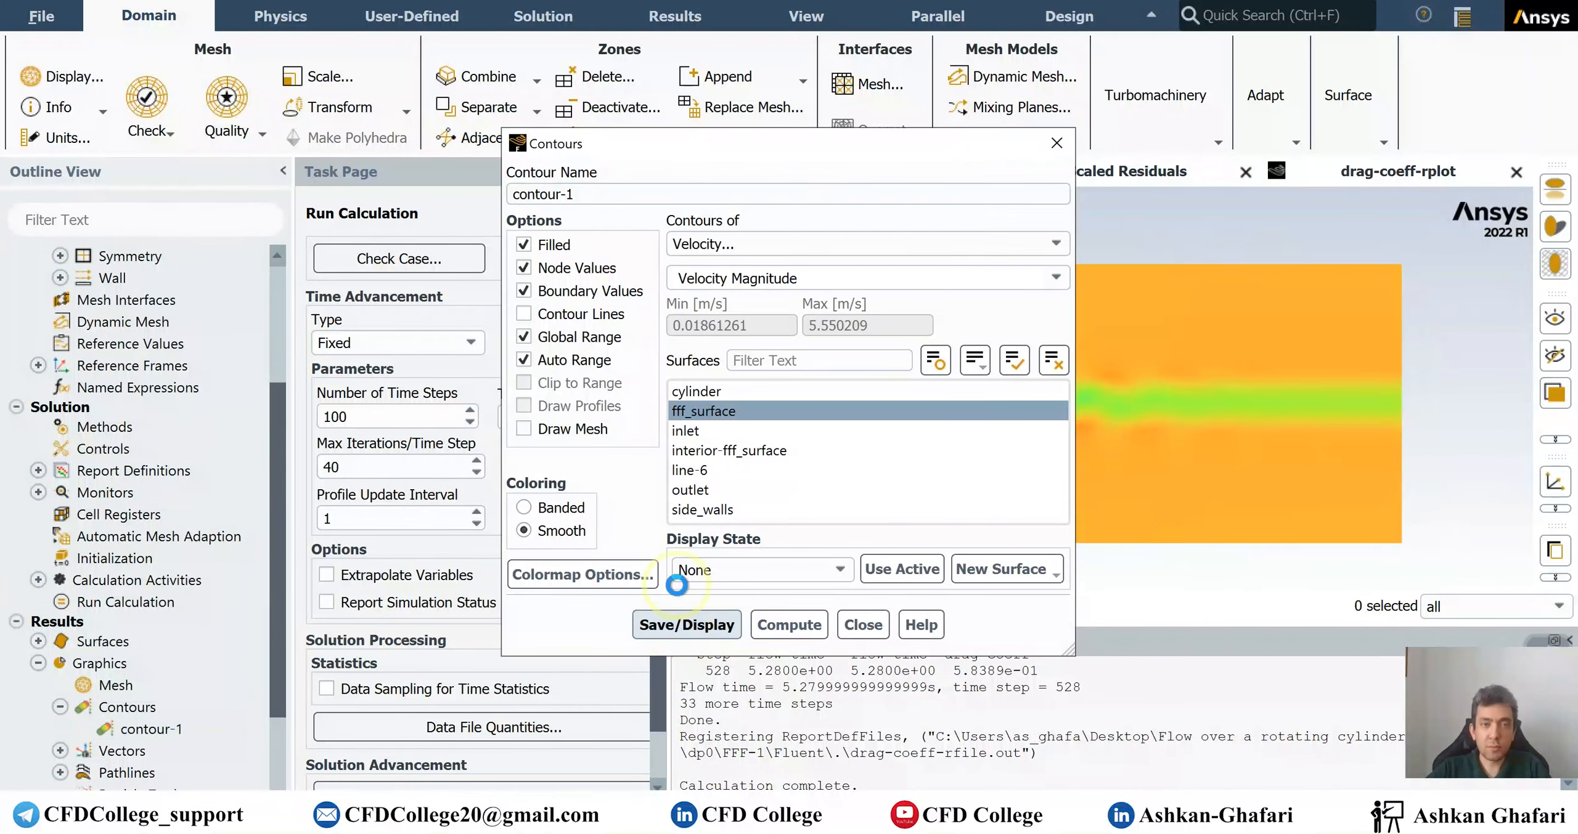
{"action": "left_click_drag", "start_coordinate": [804, 148], "coordinate": [481, 197]}
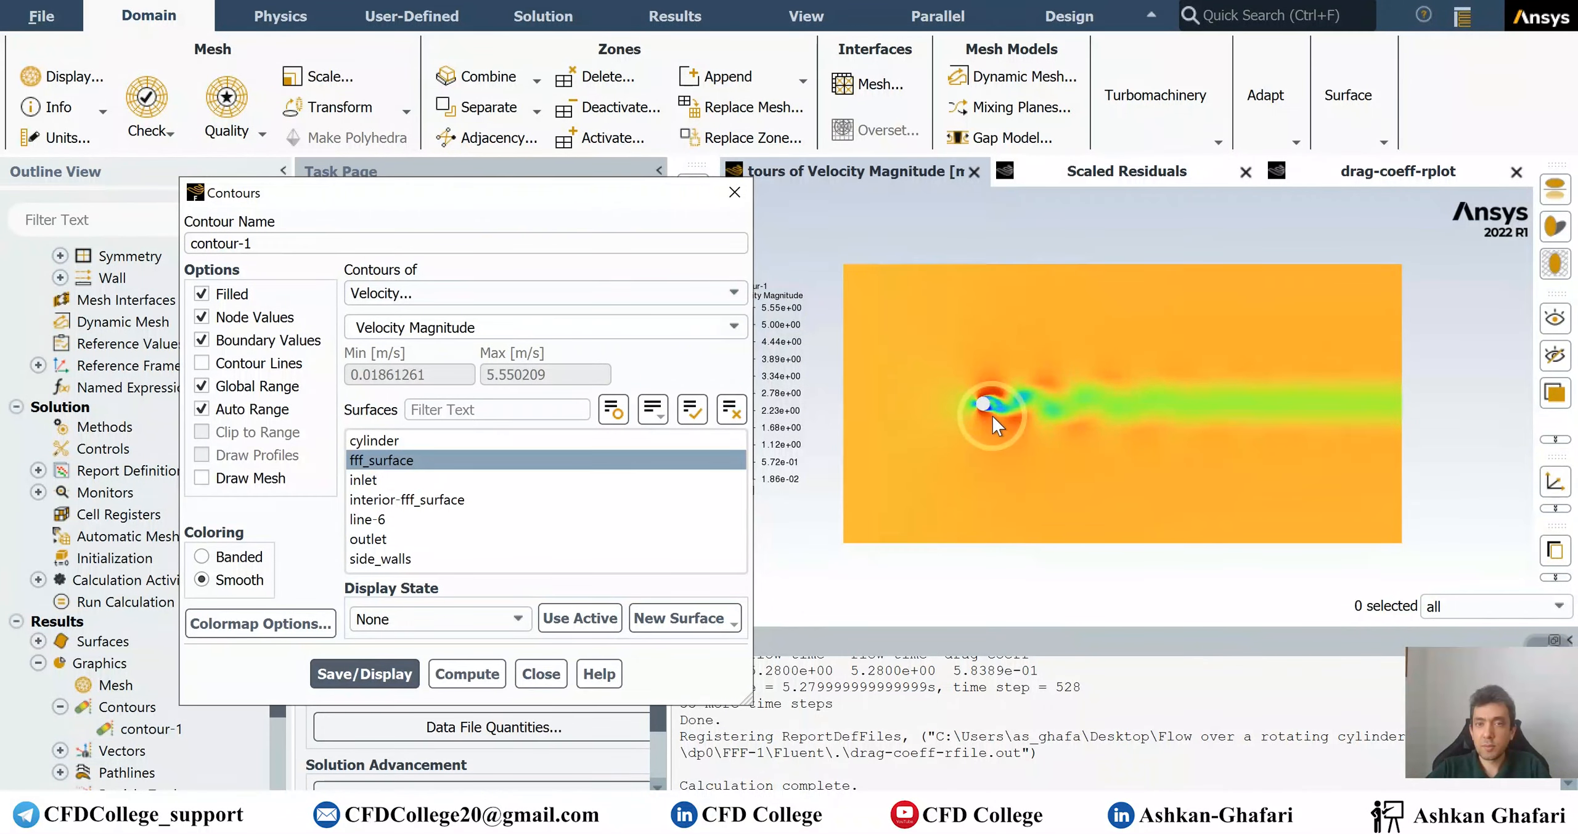
{"action": "scroll", "coordinate": [991, 416], "scroll_direction": "up", "scroll_amount": 2}
{"action": "scroll", "coordinate": [991, 417], "scroll_direction": "down", "scroll_amount": 3}
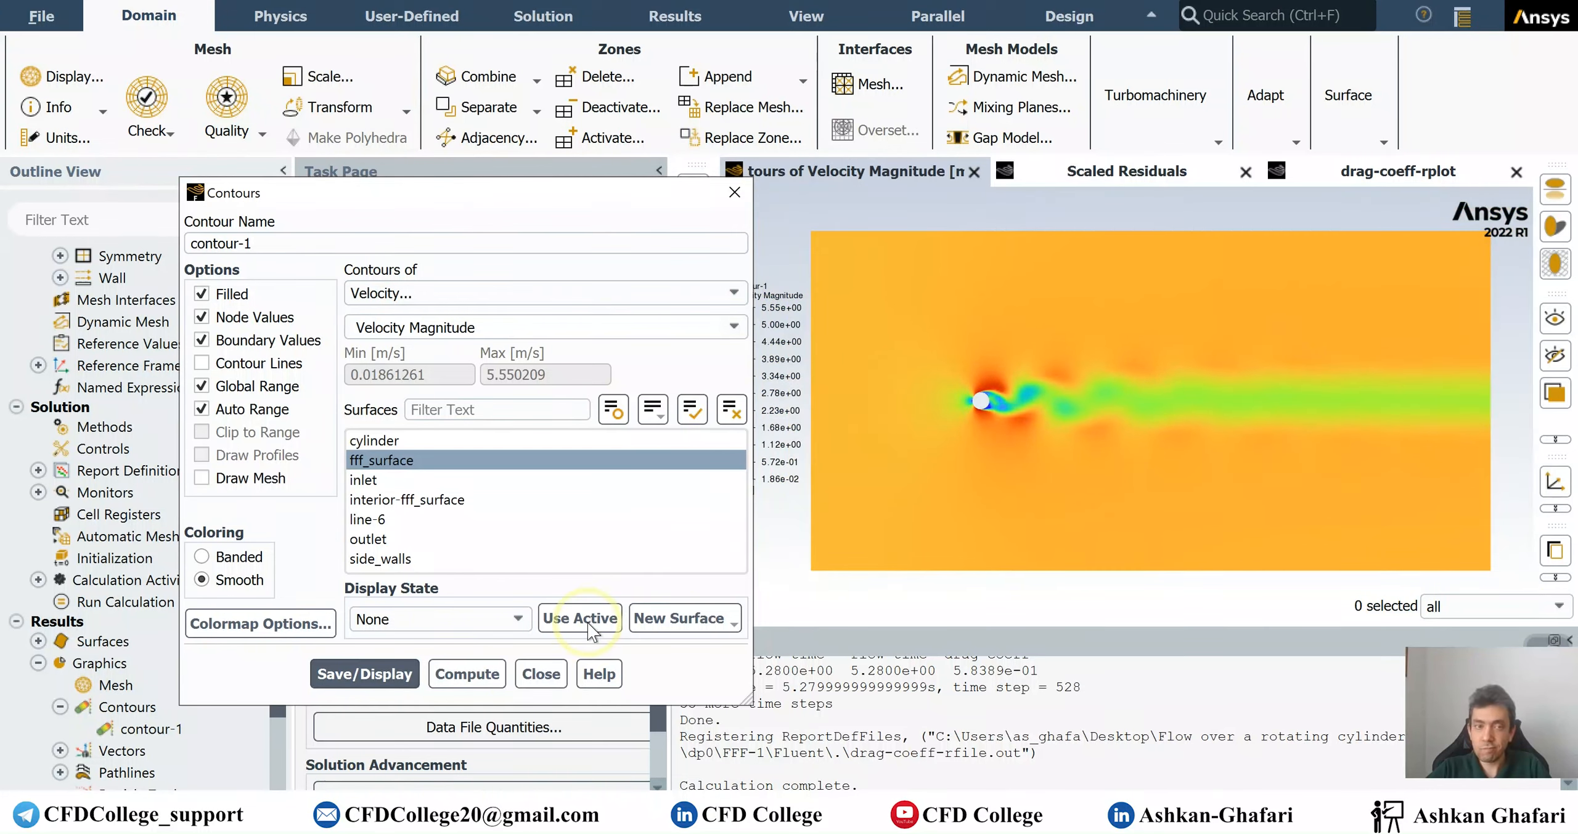
{"action": "left_click", "coordinate": [531, 675]}
Set the cylinder wall's rotational speed to 600 rev/min and apply the boundary condition.
{"action": "scroll", "coordinate": [106, 362], "scroll_direction": "up", "scroll_amount": 3}
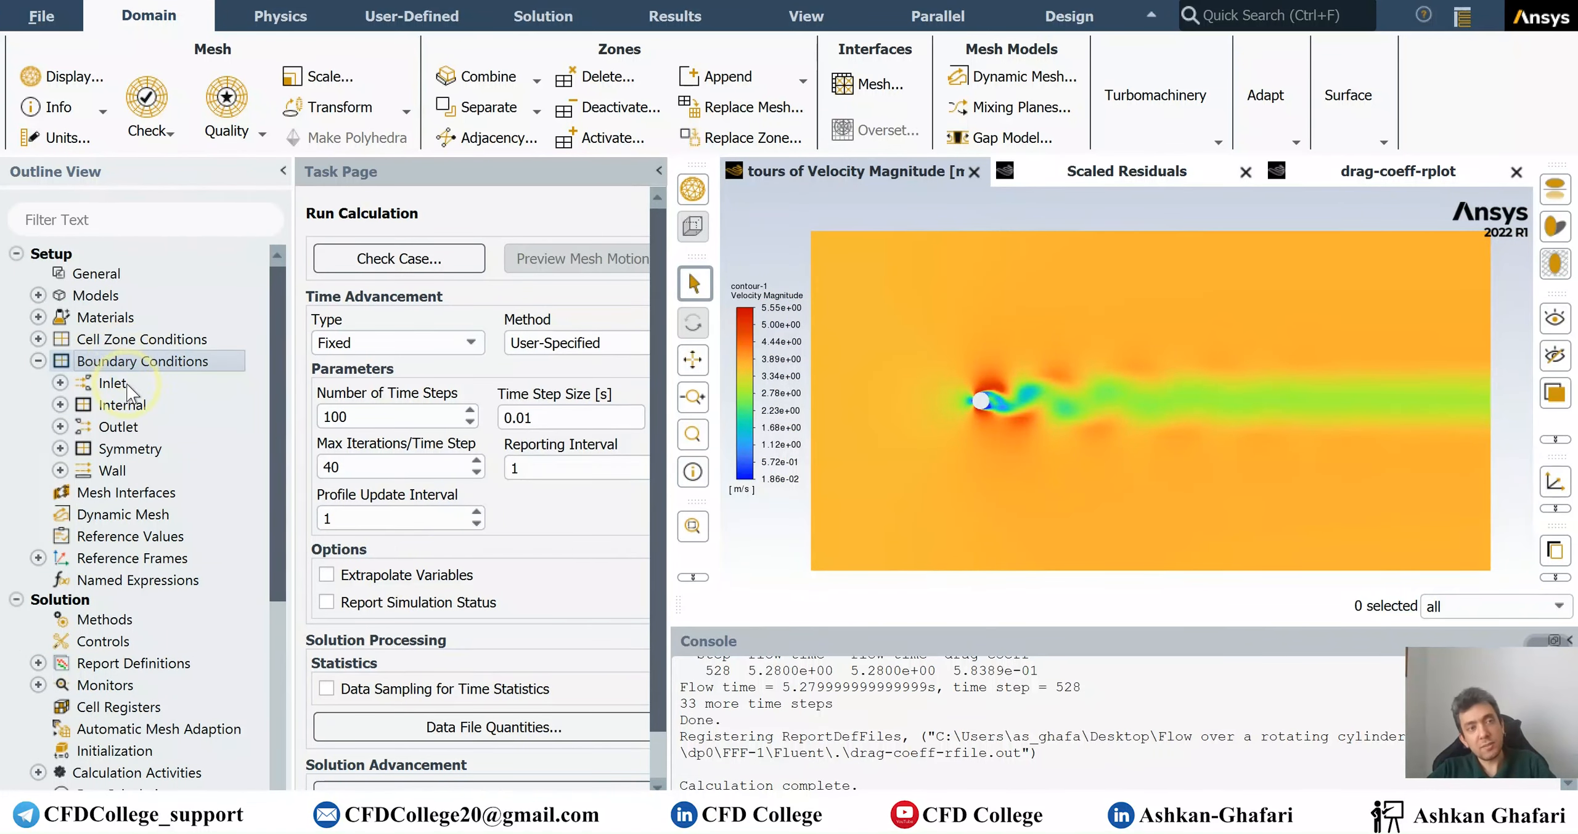
{"action": "double_click", "coordinate": [142, 361]}
{"action": "double_click", "coordinate": [364, 288]}
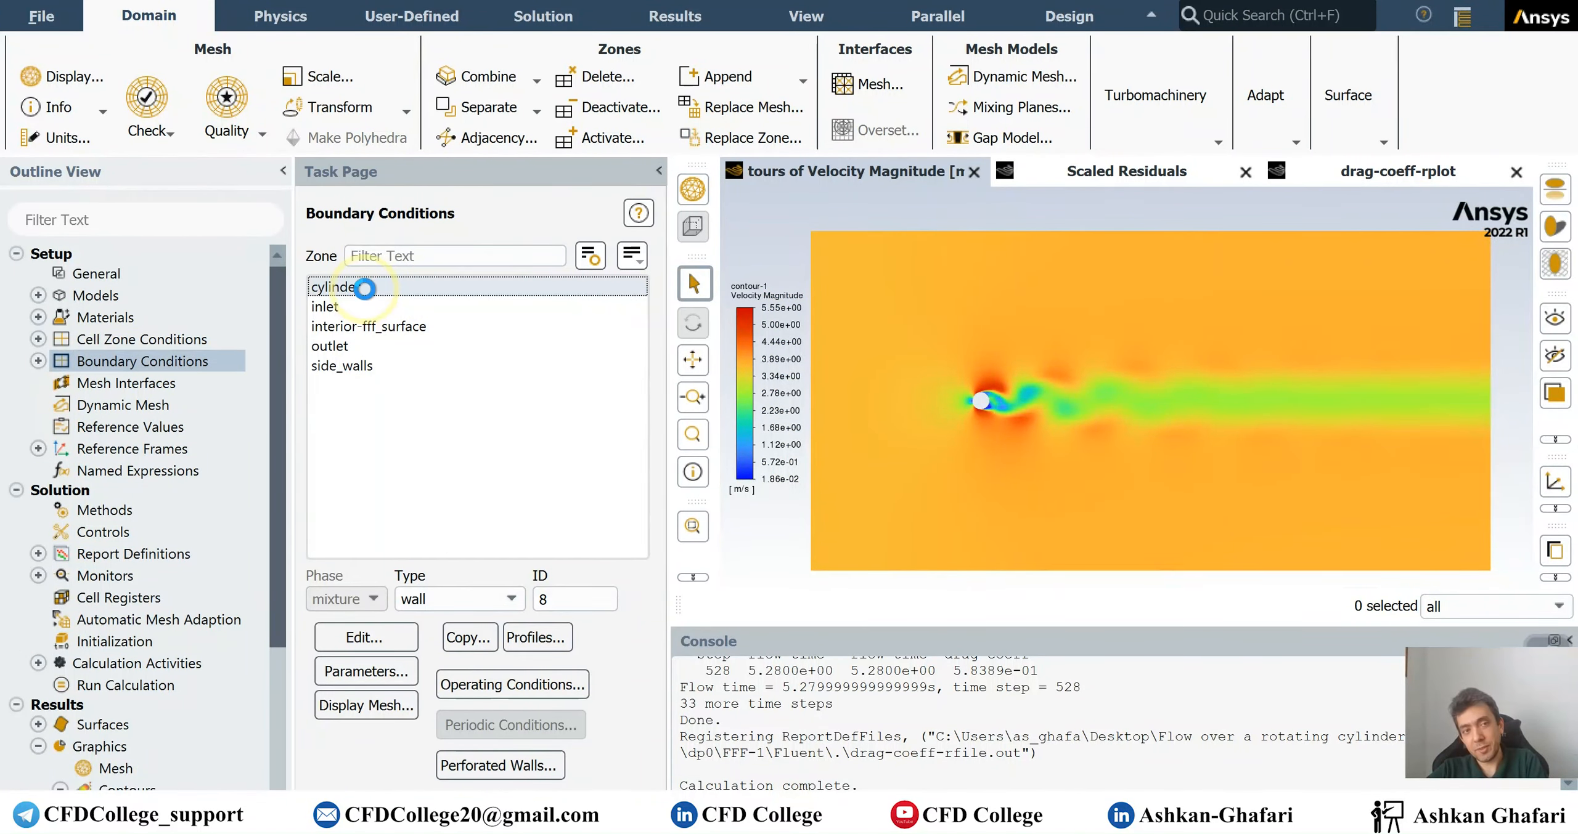
{"action": "left_click_drag", "start_coordinate": [889, 255], "coordinate": [901, 256]}
{"action": "type", "text": "600"}
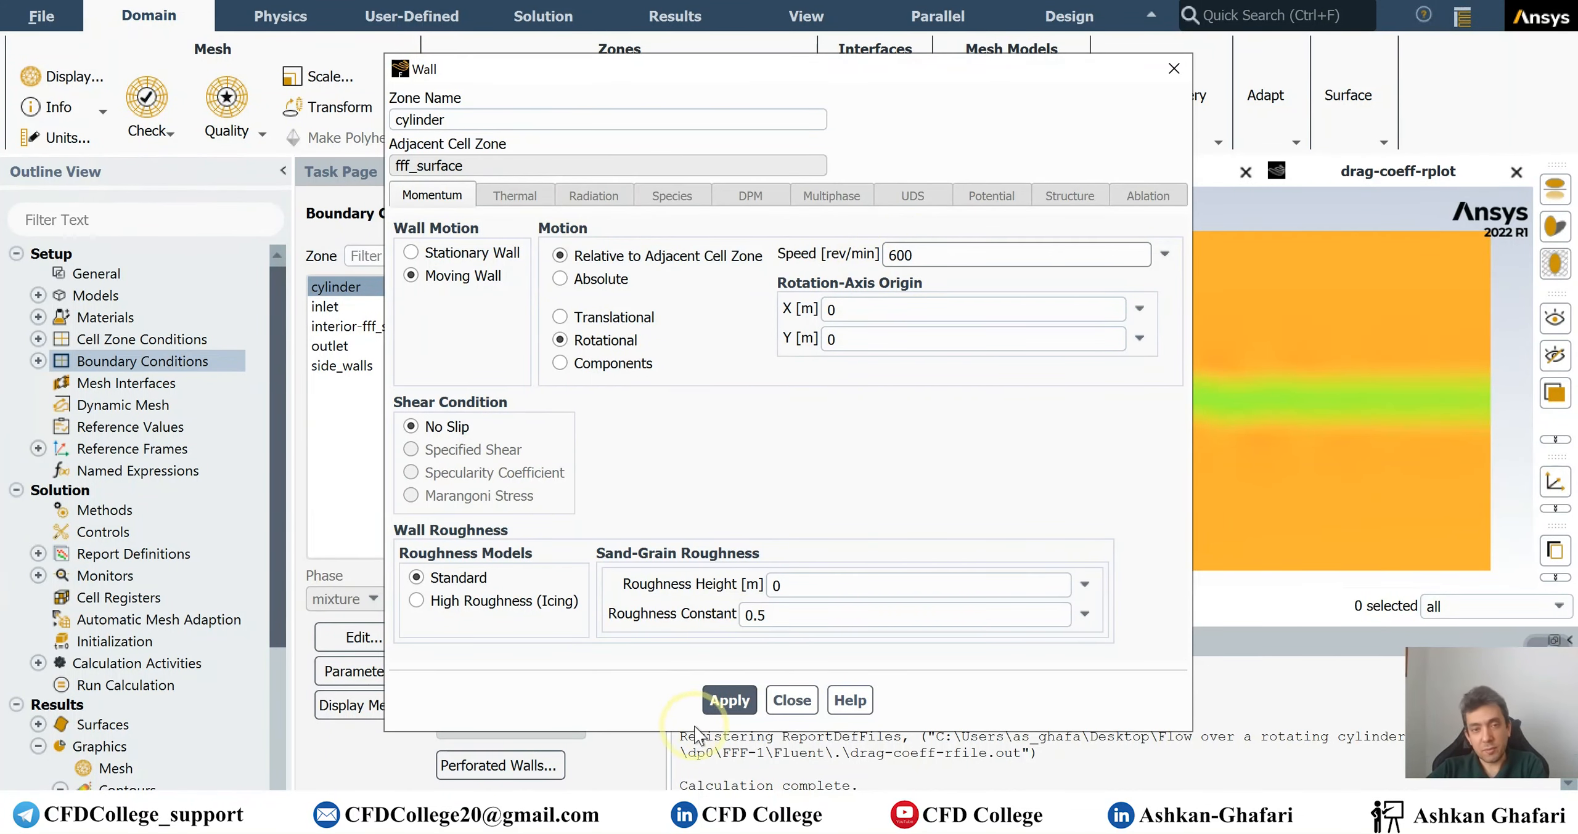
{"action": "left_click", "coordinate": [729, 701]}
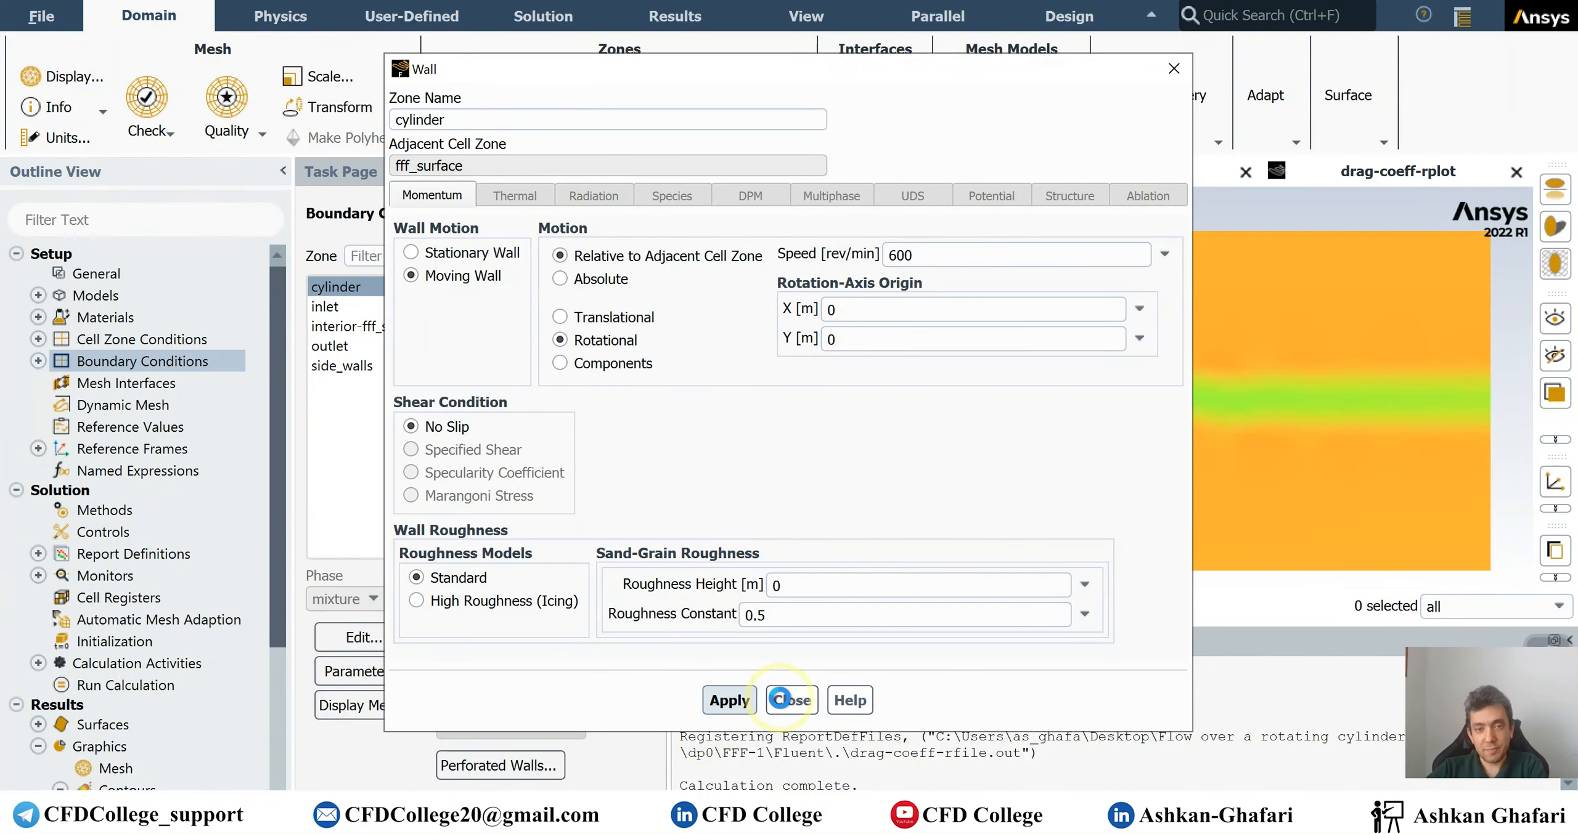
{"action": "left_click", "coordinate": [792, 701]}
Run the calculation with the settings changes for the current calculation only, monitor the drag coefficient plot, and end the run early.
{"action": "left_click", "coordinate": [125, 685]}
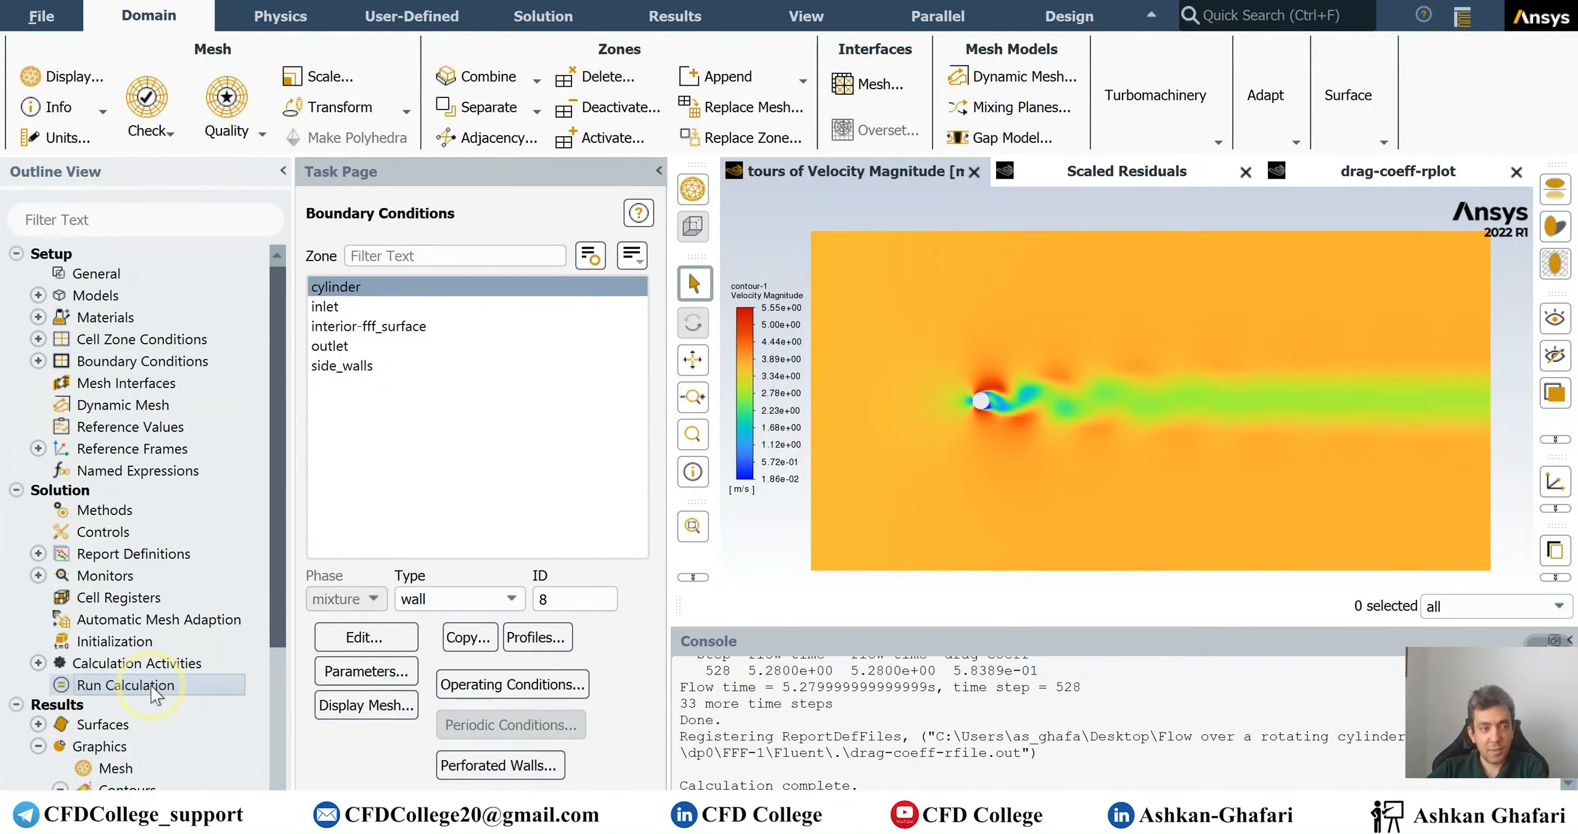
{"action": "left_click", "coordinate": [389, 785]}
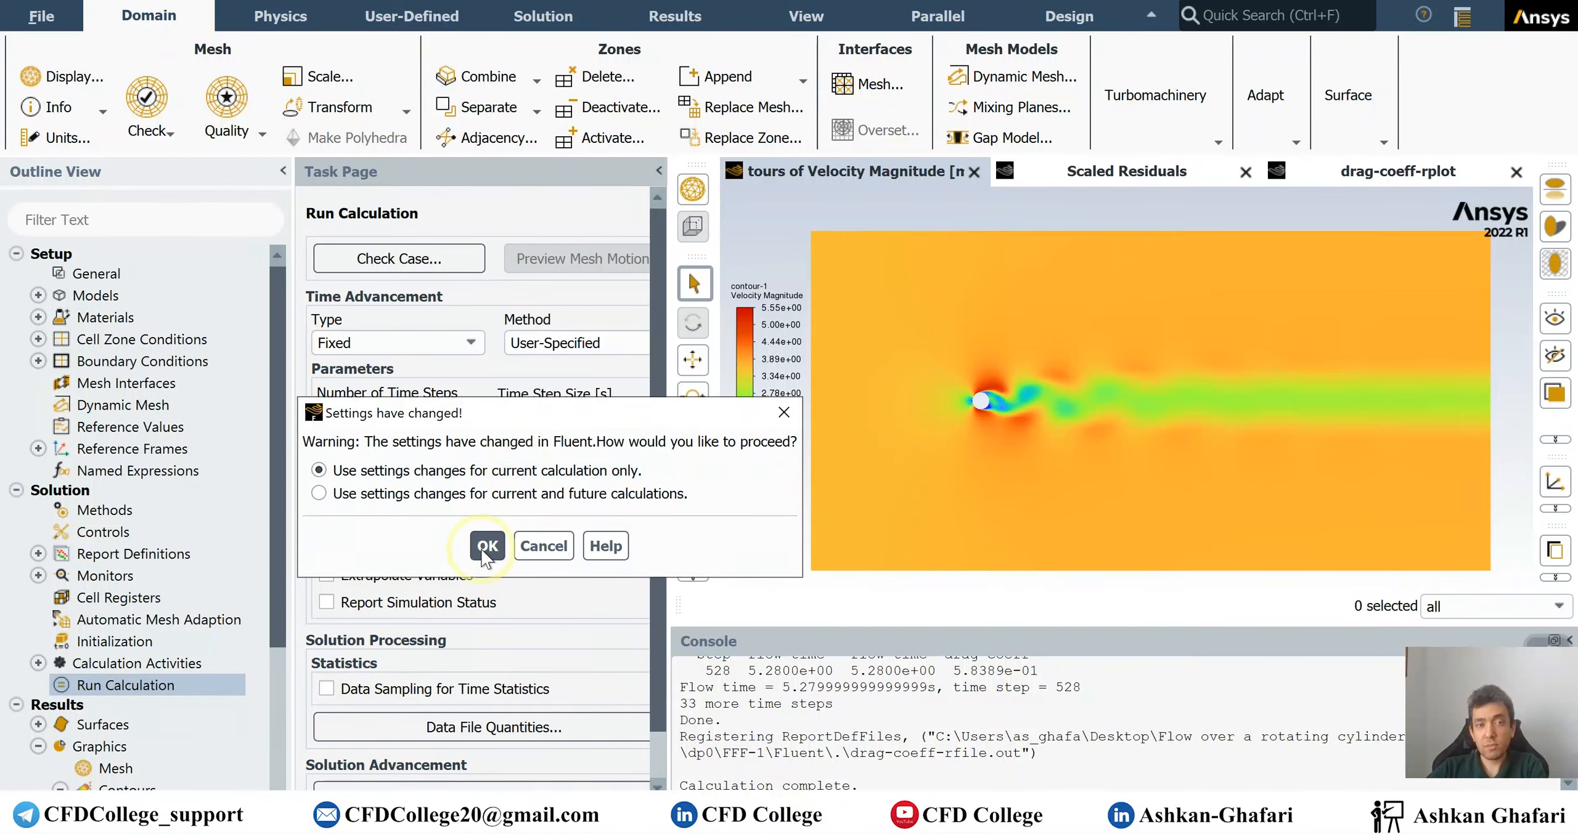
{"action": "left_click", "coordinate": [530, 546]}
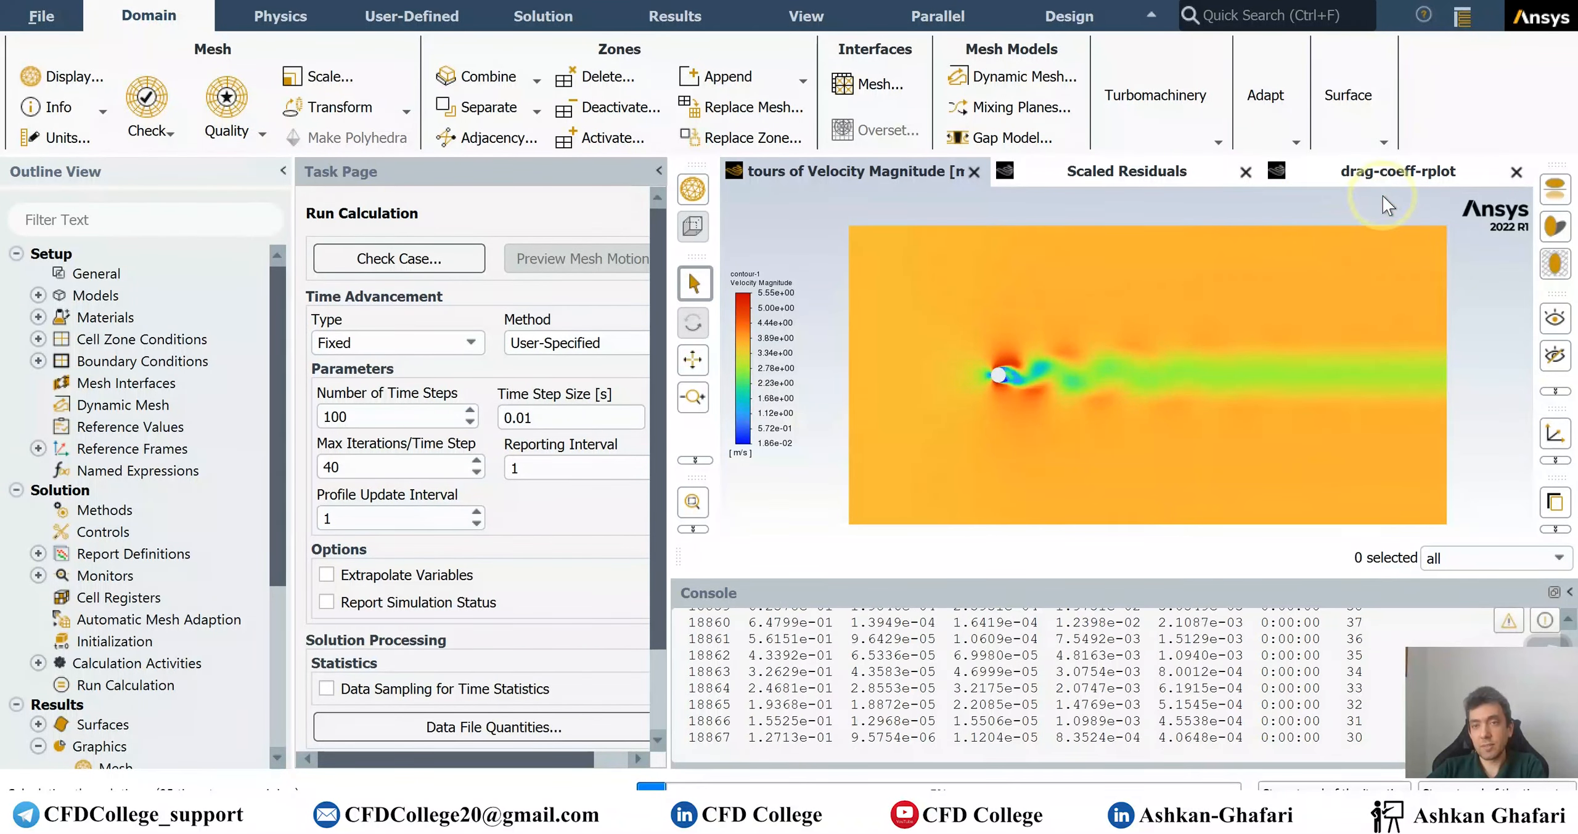
{"action": "left_click", "coordinate": [1396, 173]}
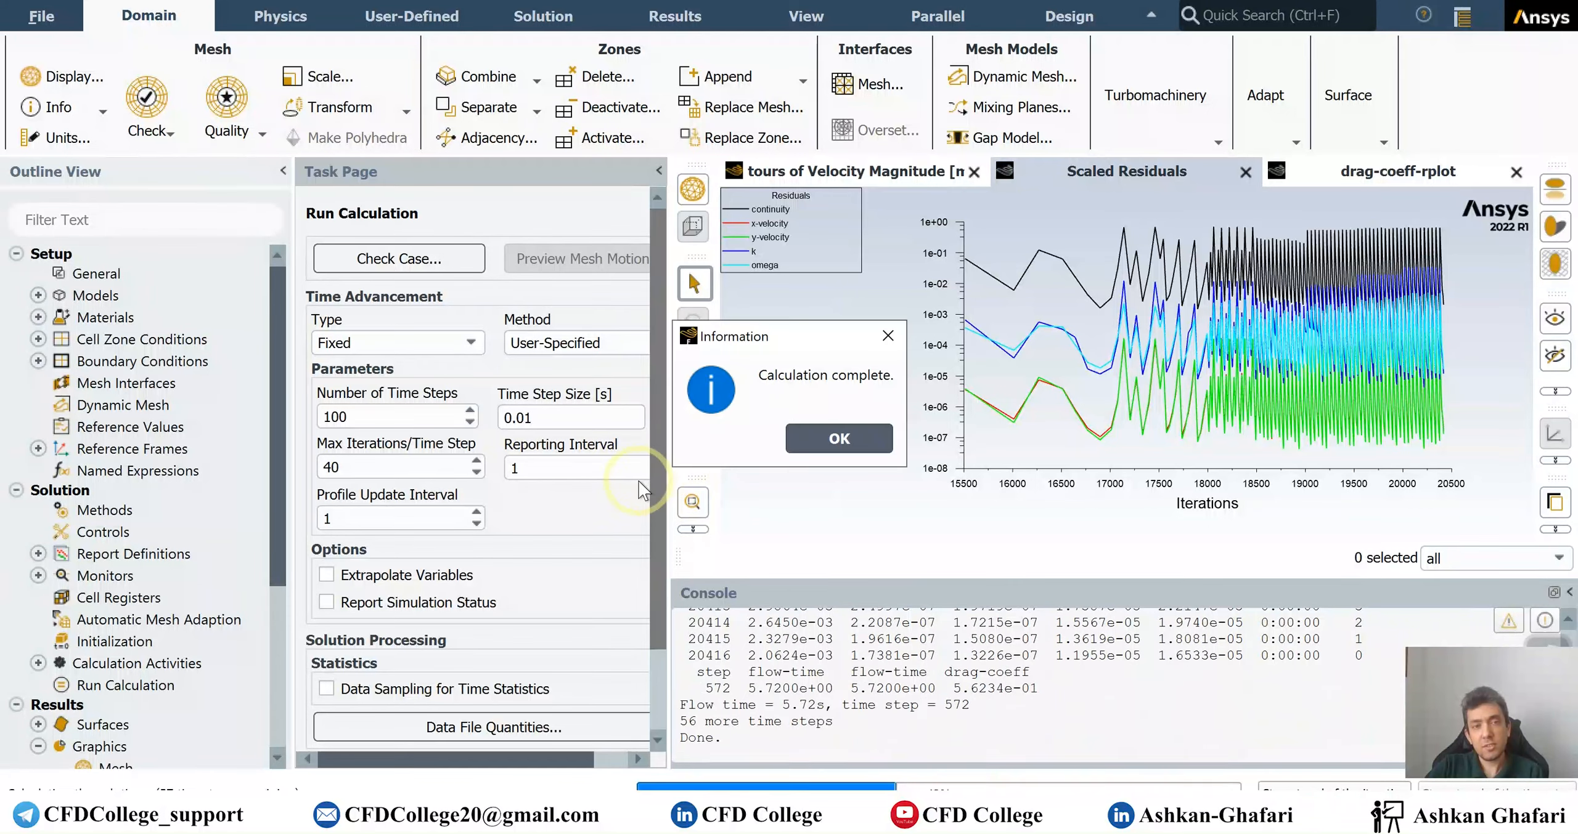
{"action": "left_click", "coordinate": [834, 436]}
Redisplay contour-1 with the velocity magnitude solution for the cylinder rotating at 600 rev/min.
{"action": "scroll", "coordinate": [123, 634], "scroll_direction": "down", "scroll_amount": 2}
{"action": "left_click", "coordinate": [127, 687]}
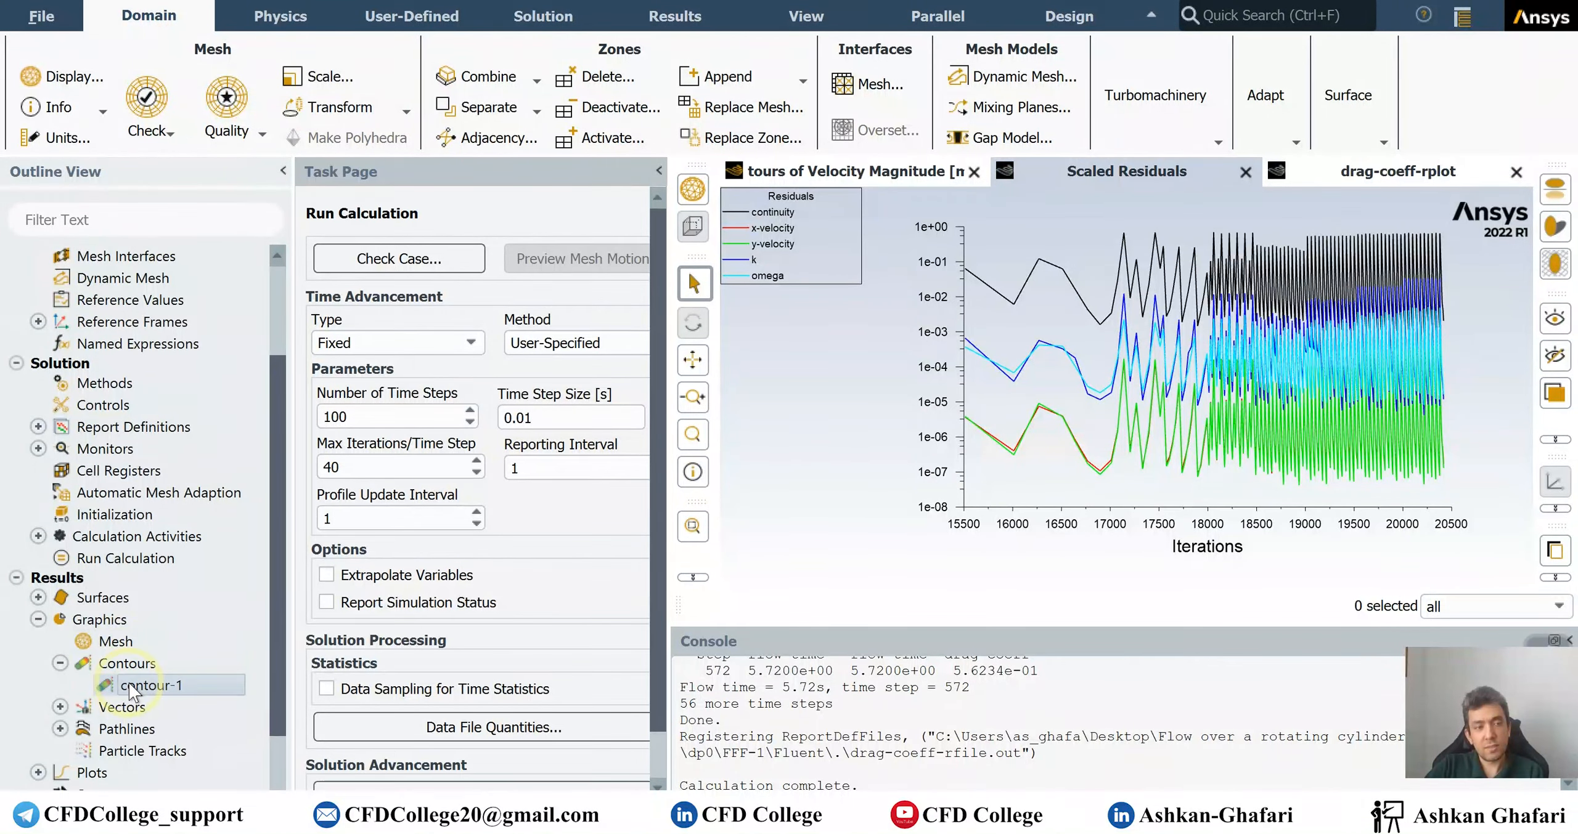
{"action": "double_click", "coordinate": [126, 687]}
{"action": "left_click", "coordinate": [365, 674]}
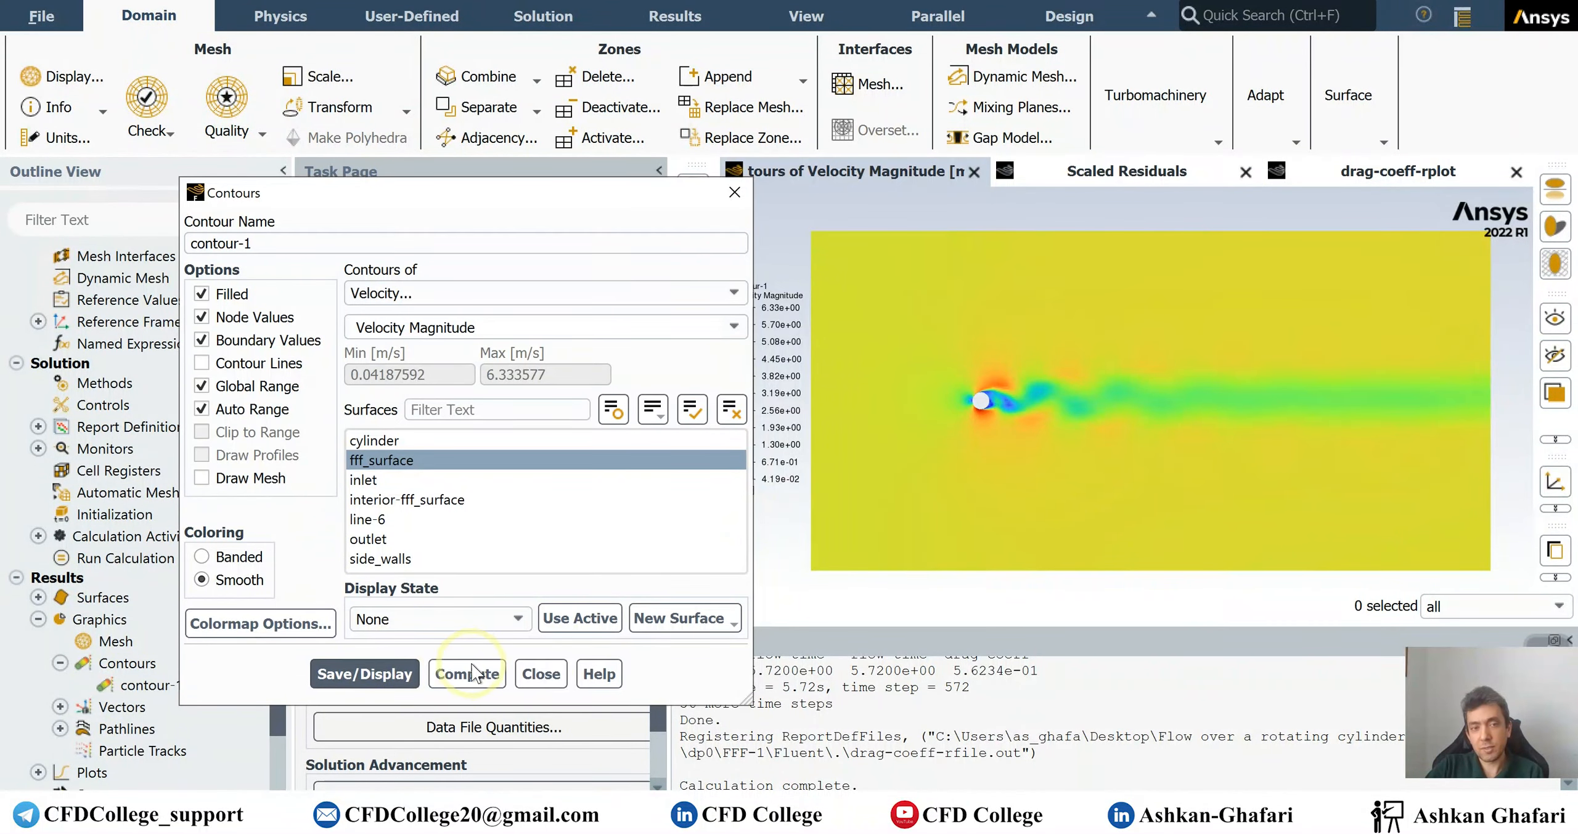
{"action": "left_click", "coordinate": [541, 674]}
Redisplay pathlines-1 released from inlet and line-6, colored by velocity magnitude, for the 600 rev/min solution.
{"action": "left_click", "coordinate": [132, 729]}
{"action": "double_click", "coordinate": [140, 751]}
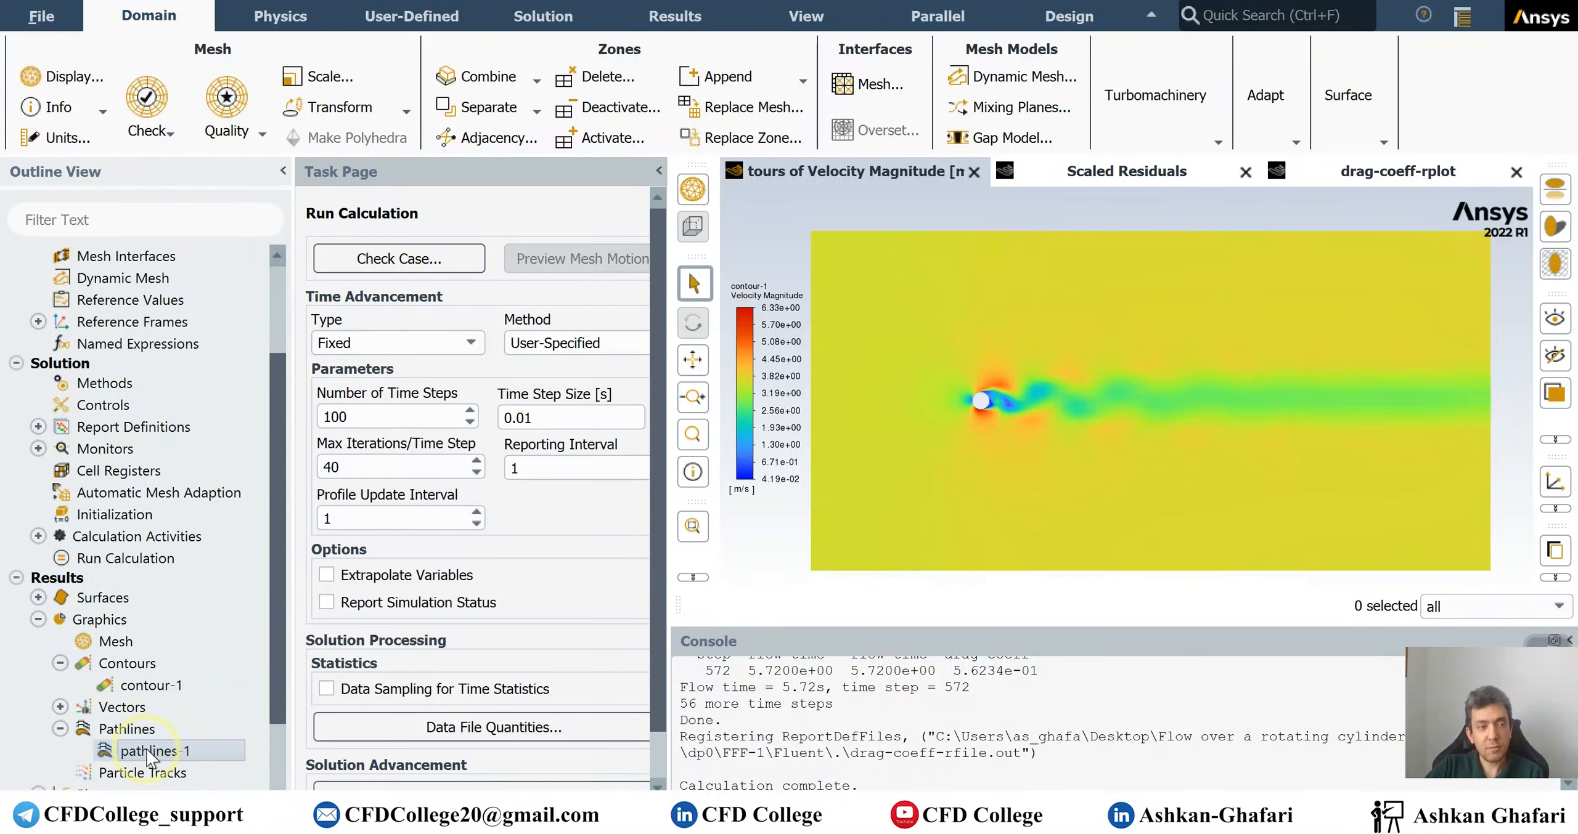
{"action": "left_click", "coordinate": [596, 647]}
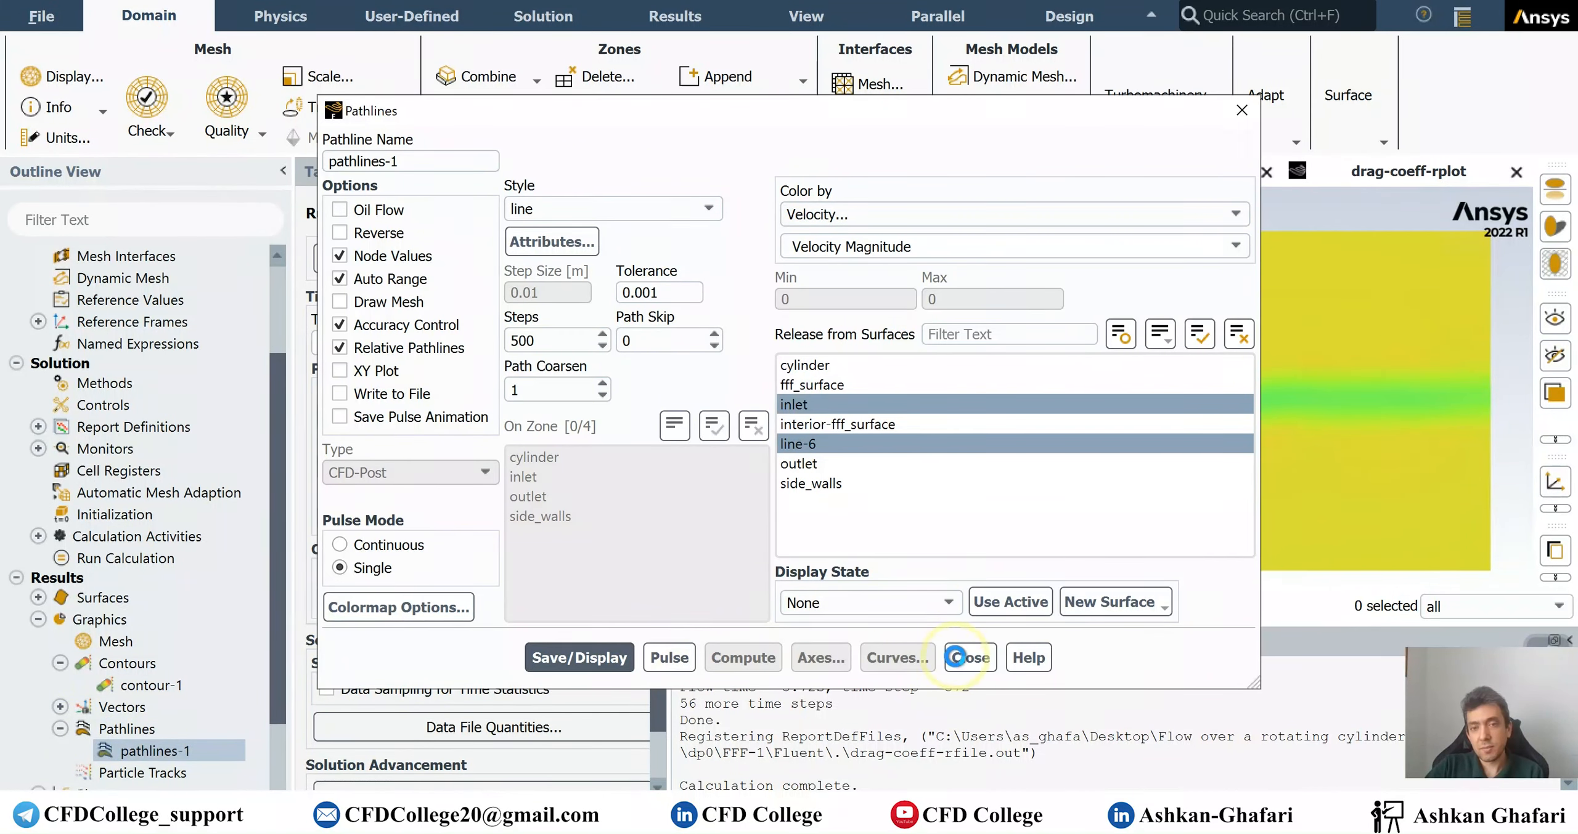
{"action": "left_click_drag", "start_coordinate": [829, 121], "coordinate": [445, 129]}
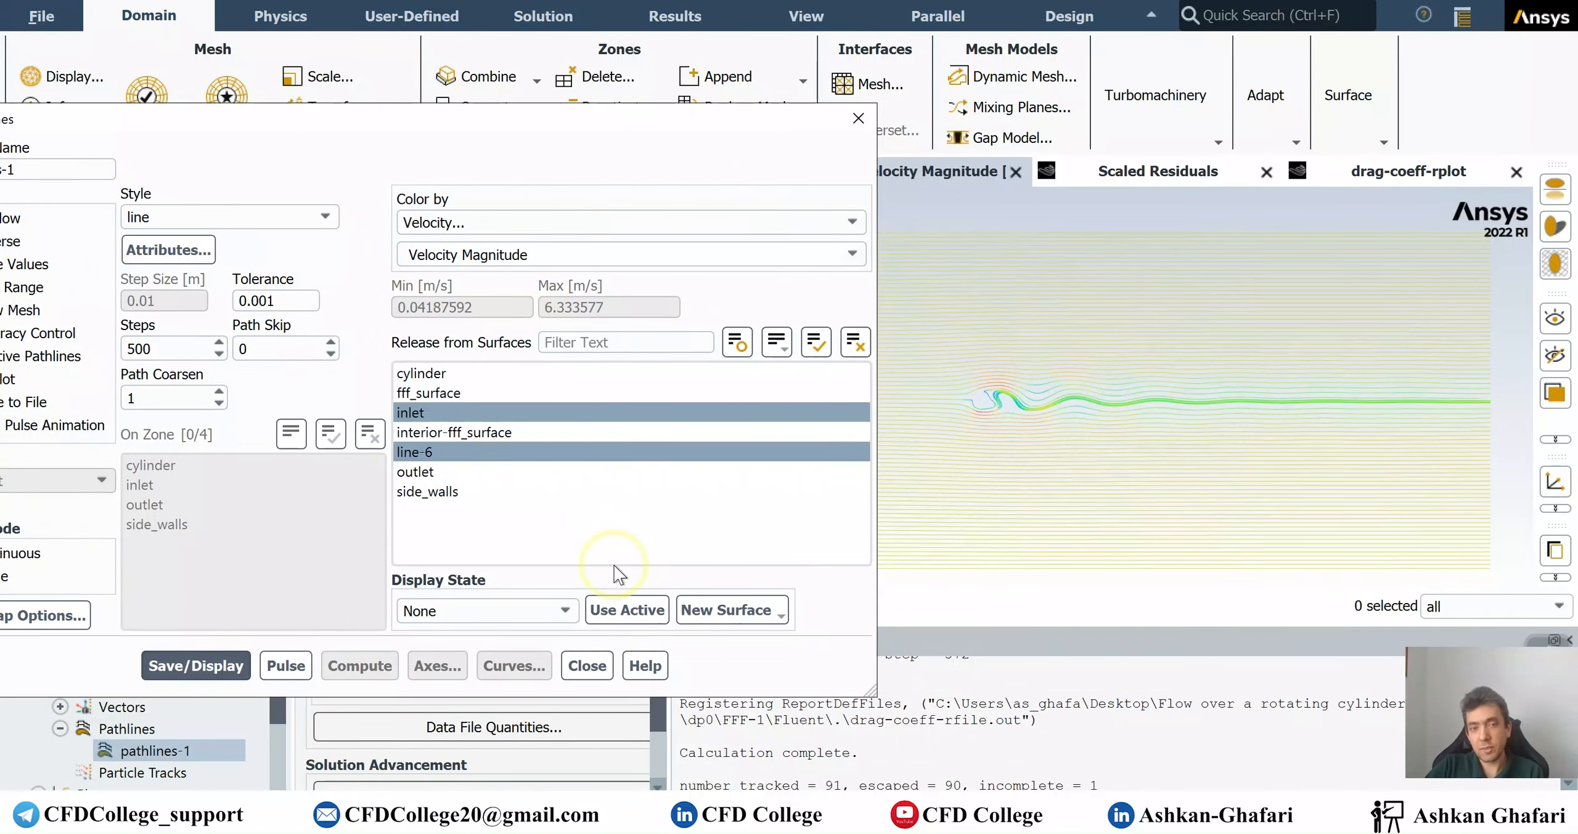
{"action": "left_click", "coordinate": [595, 666]}
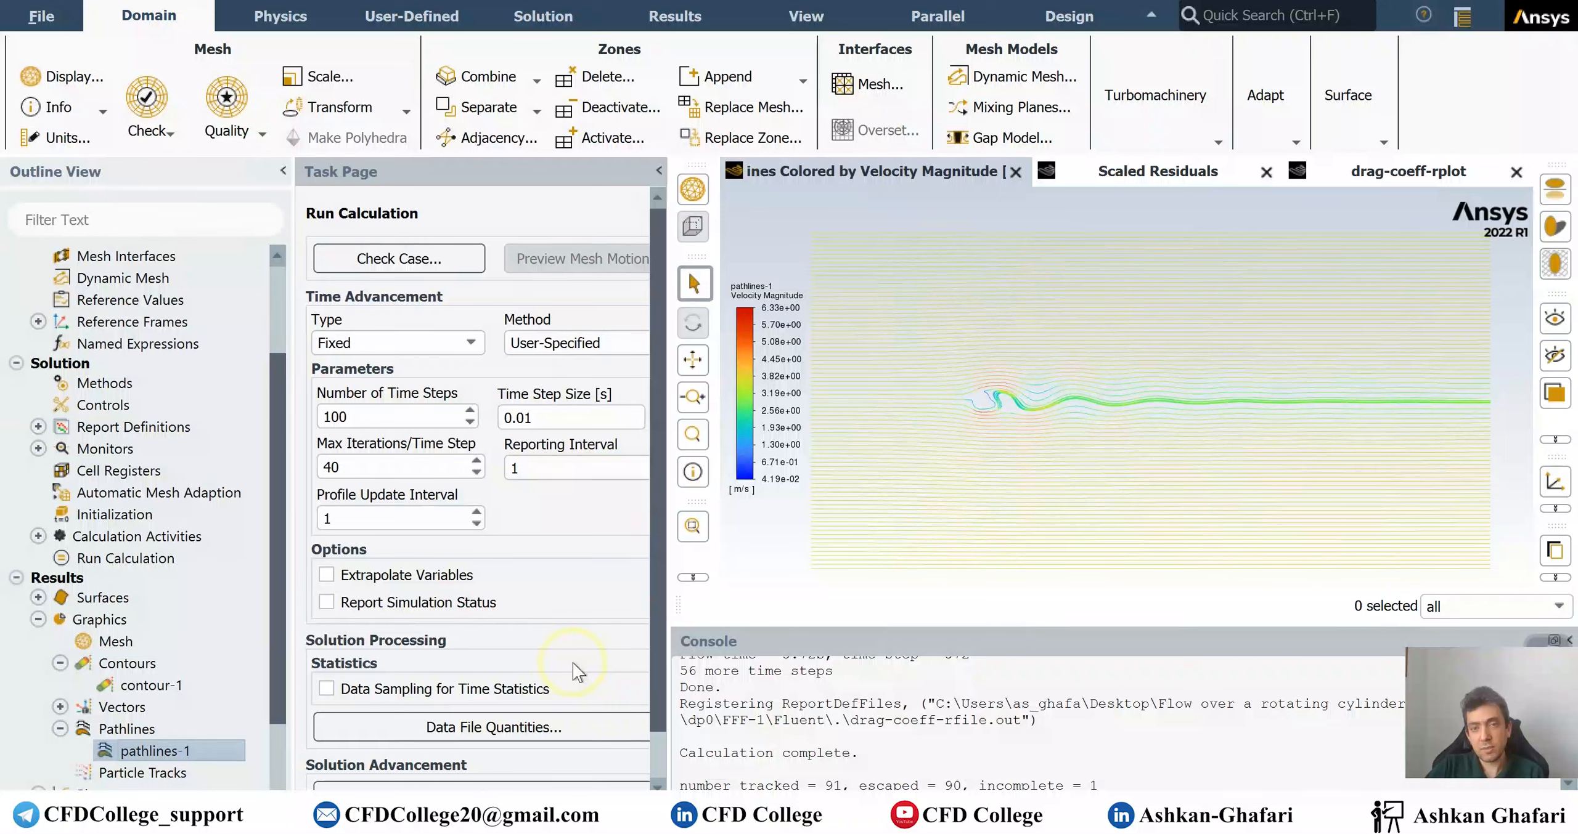
Display the vector-1 velocity vectors on fff_surface for the 600 rev/min solution and examine the flow around the cylinder wall and its near wake.
{"action": "left_click", "coordinate": [59, 707]}
{"action": "double_click", "coordinate": [142, 734]}
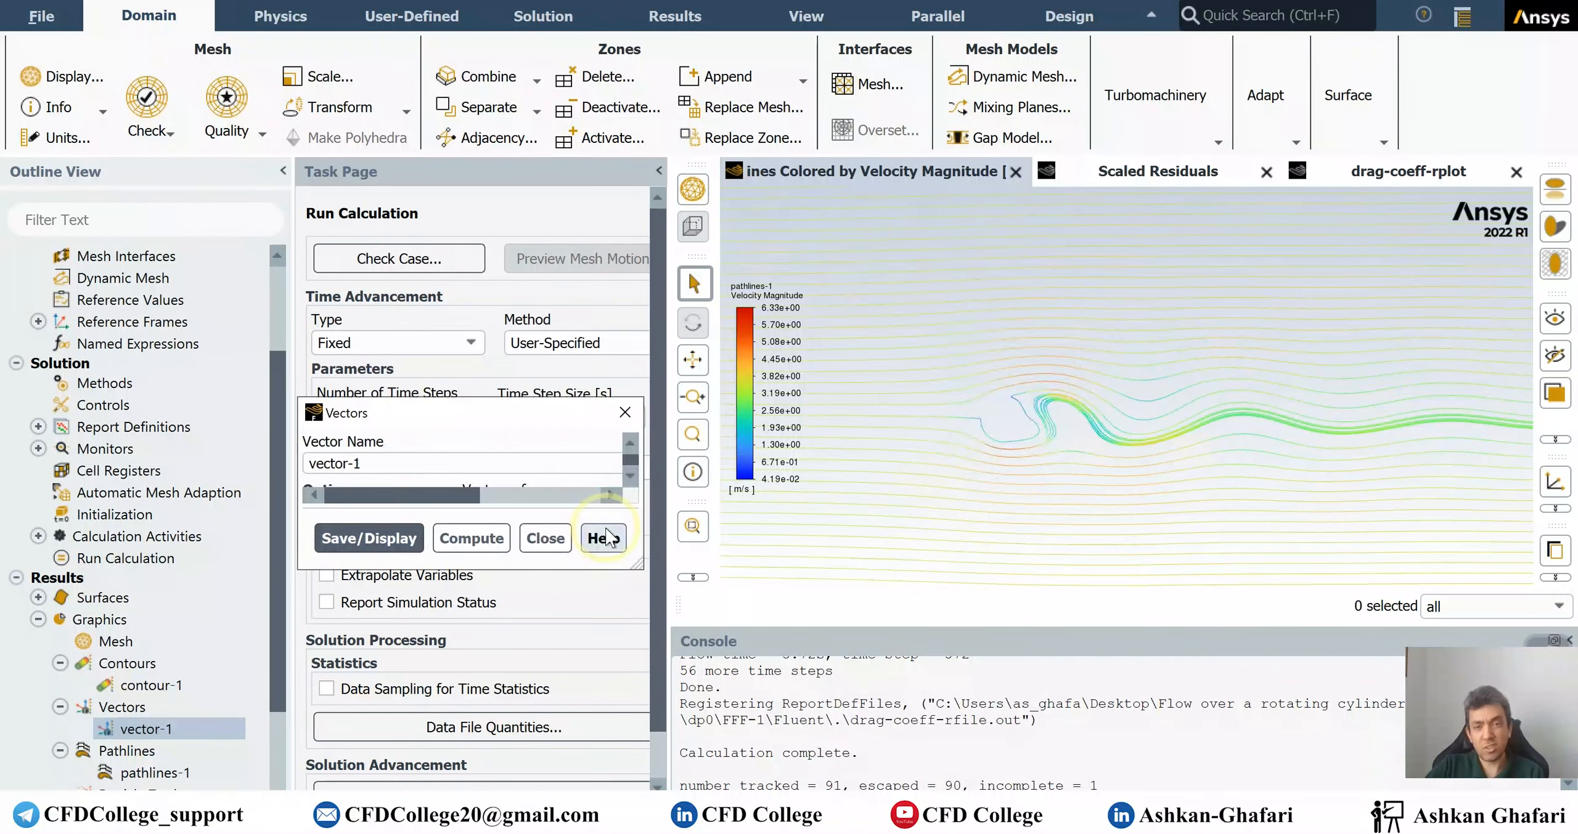
{"action": "left_click_drag", "start_coordinate": [833, 143], "coordinate": [539, 166]}
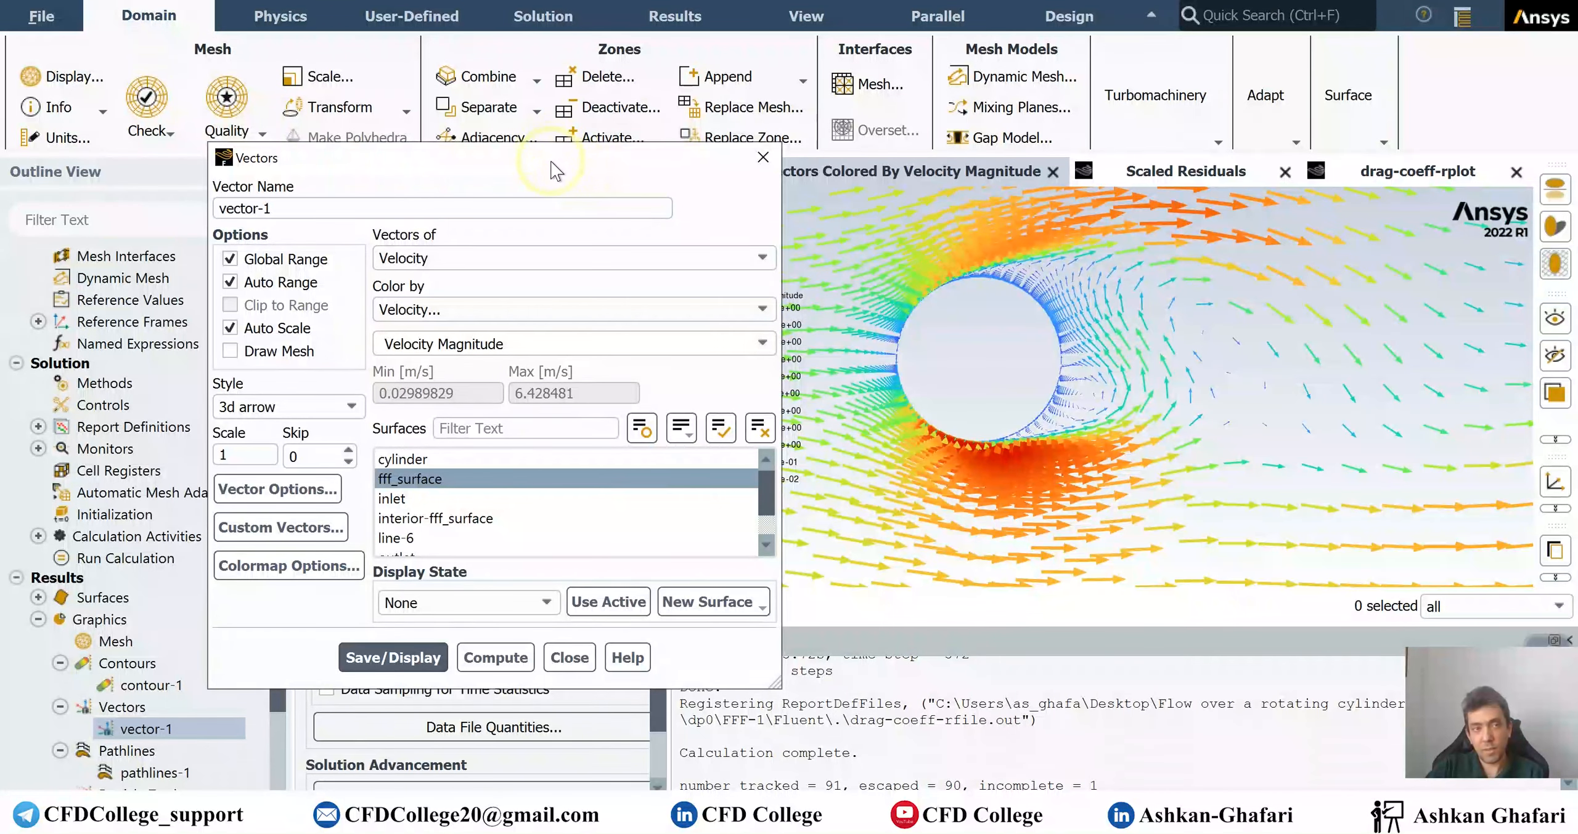
{"action": "left_click_drag", "start_coordinate": [553, 170], "coordinate": [433, 176]}
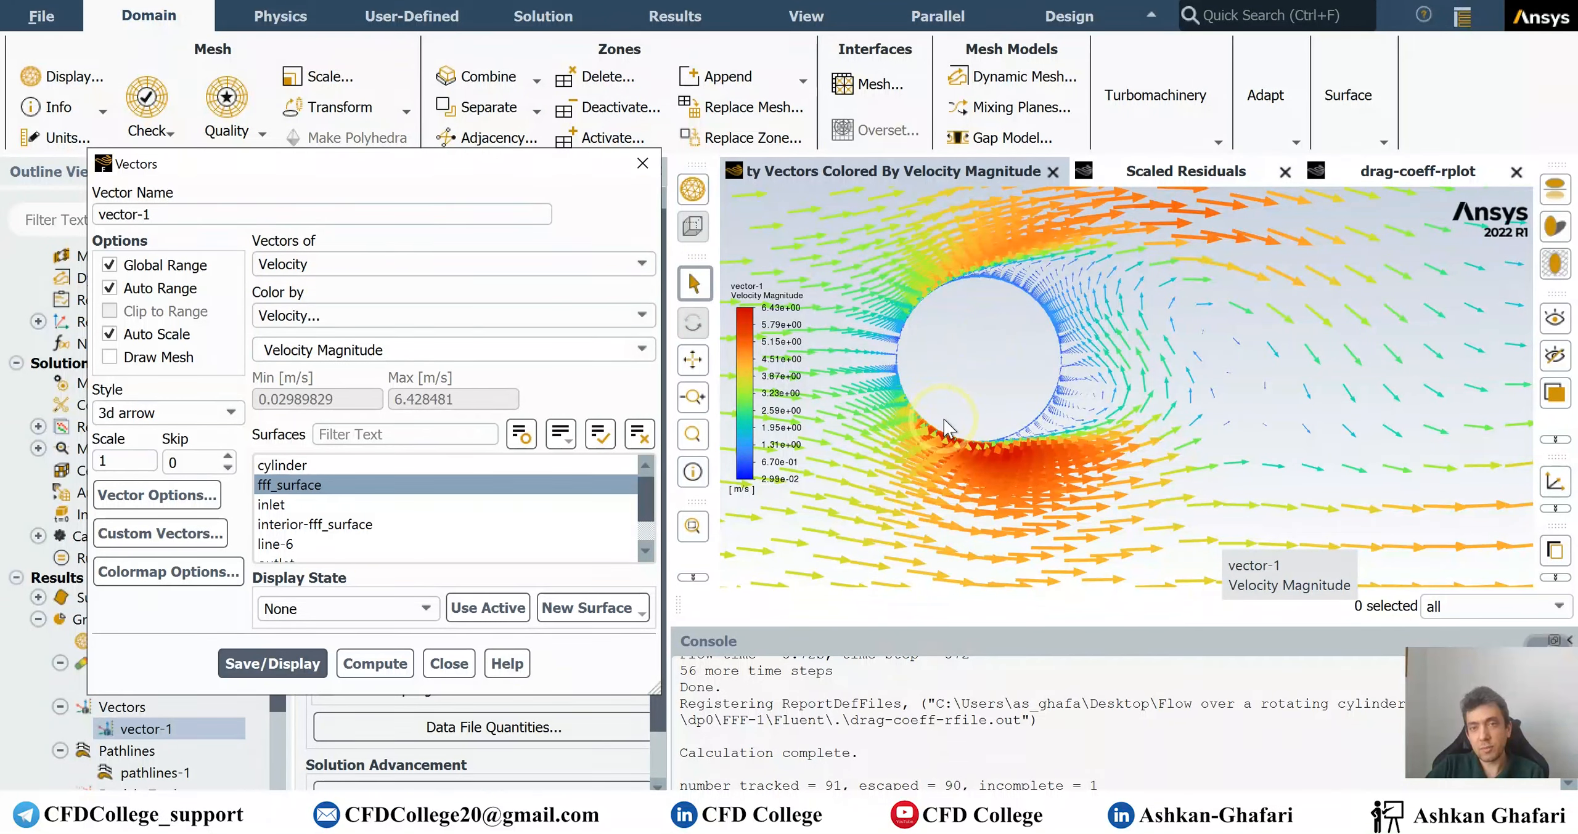
{"action": "scroll", "coordinate": [1091, 407], "scroll_direction": "up", "scroll_amount": 2}
{"action": "scroll", "coordinate": [1080, 415], "scroll_direction": "up", "scroll_amount": 2}
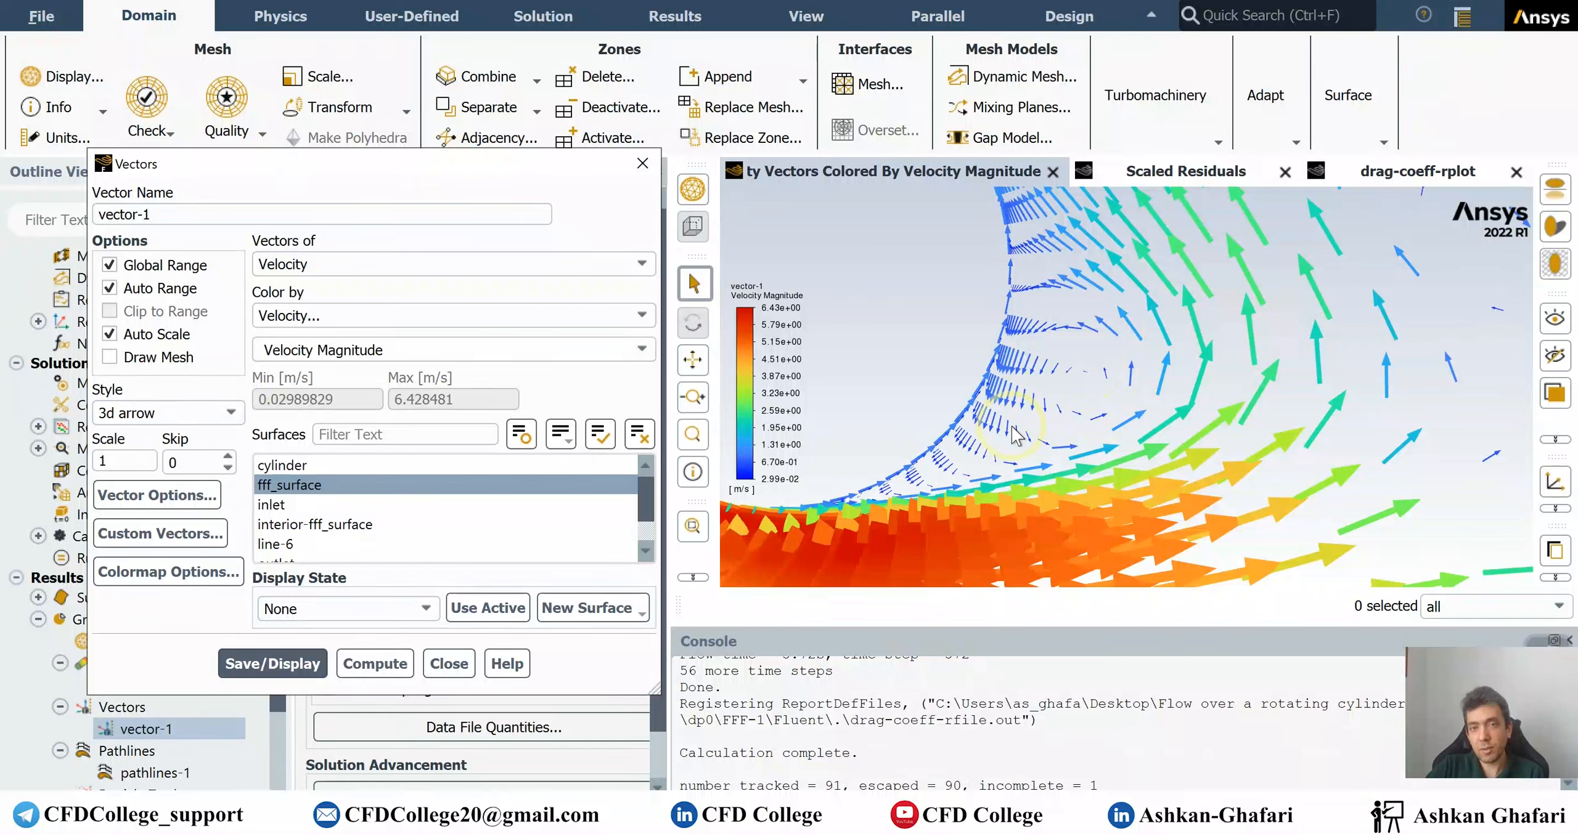
{"action": "scroll", "coordinate": [1050, 419], "scroll_direction": "down", "scroll_amount": 5}
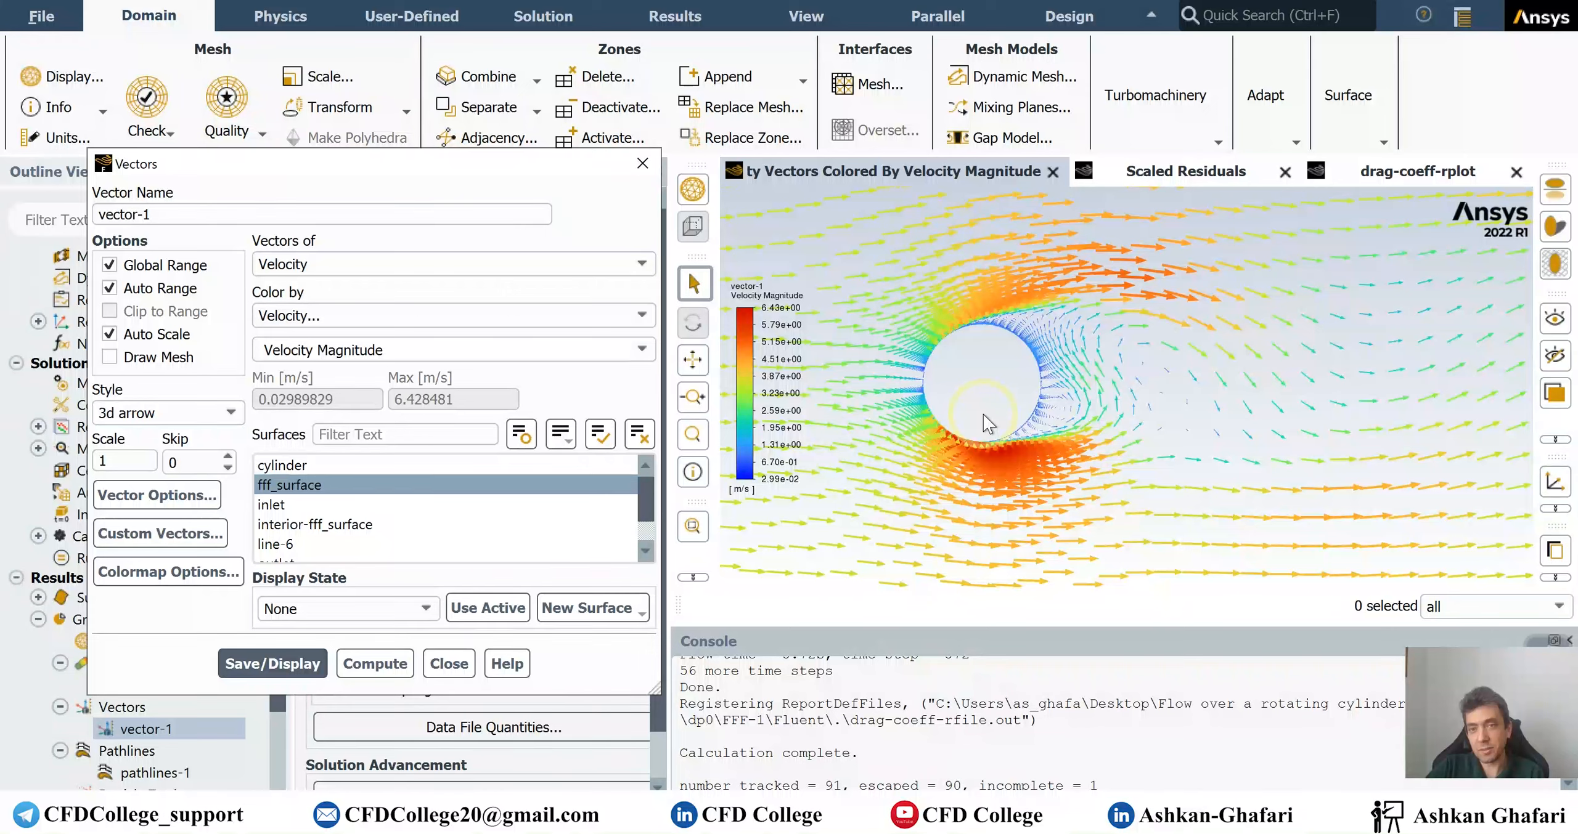
{"action": "scroll", "coordinate": [984, 414], "scroll_direction": "down", "scroll_amount": 4}
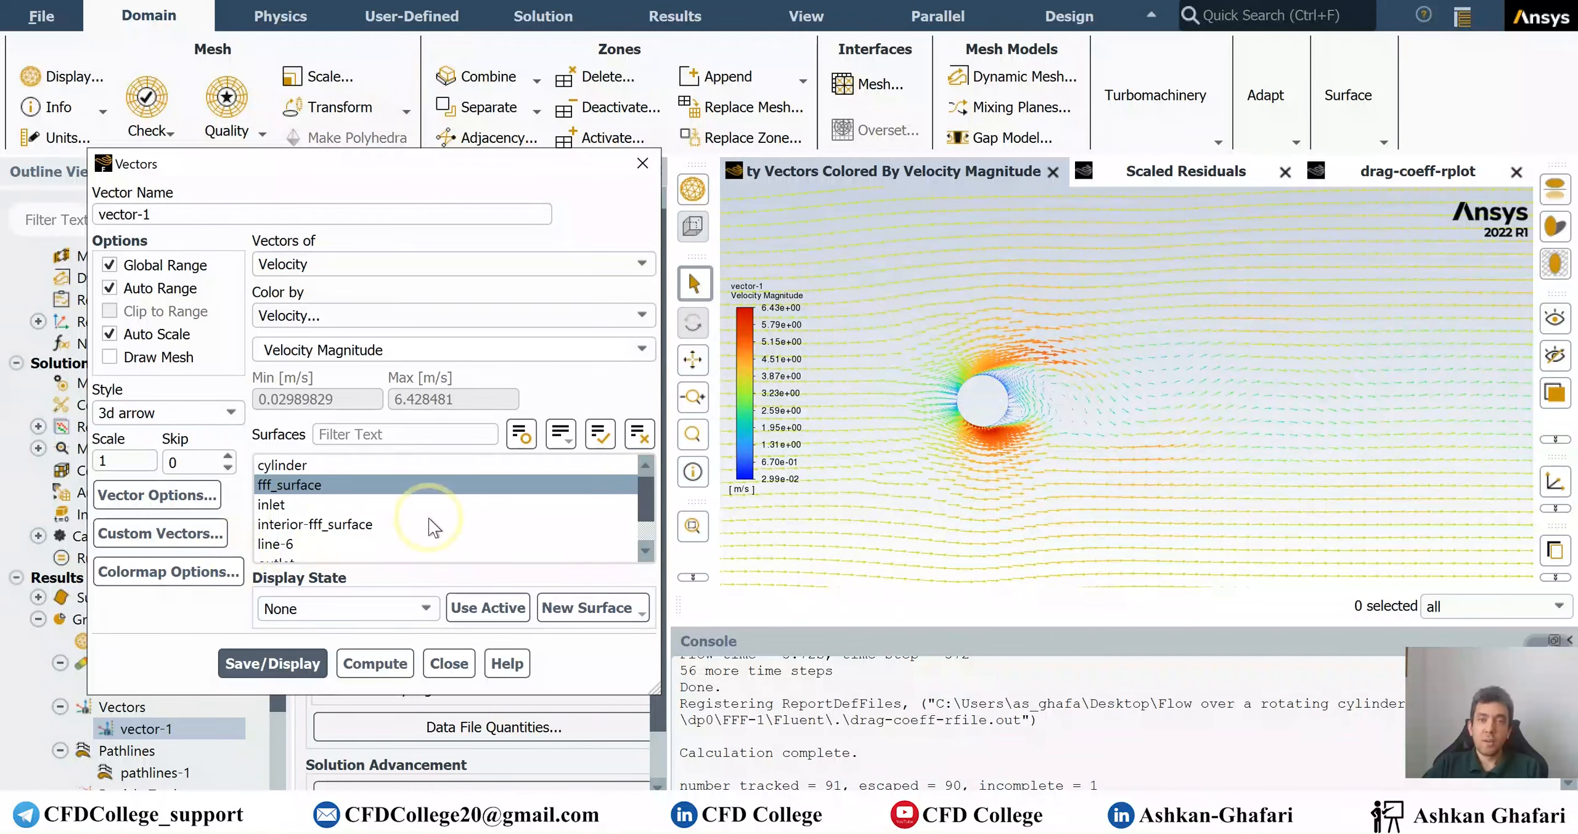
{"action": "scroll", "coordinate": [1001, 404], "scroll_direction": "up", "scroll_amount": 2}
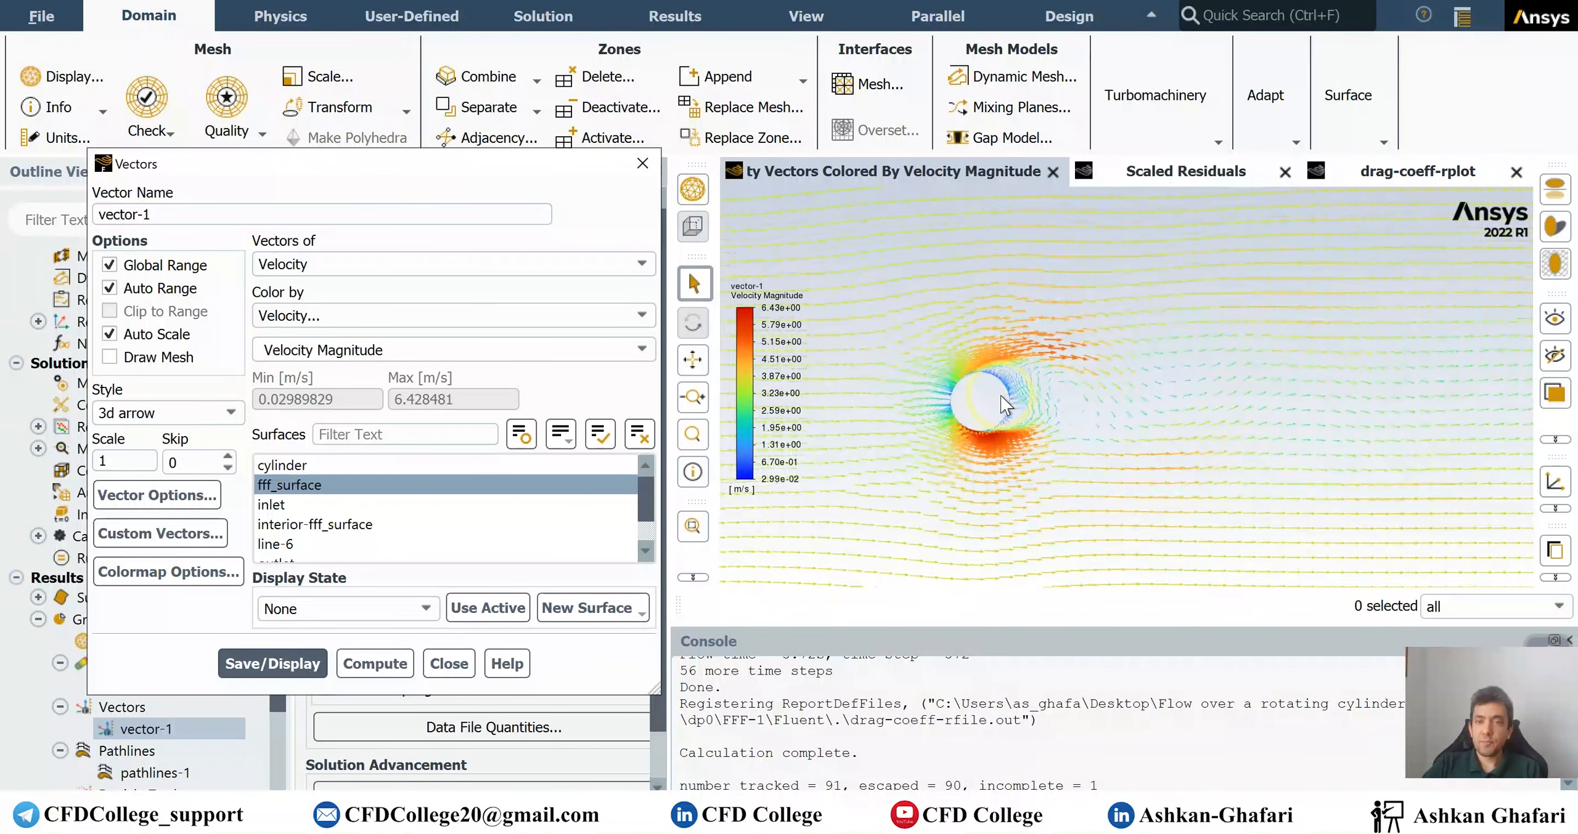
{"action": "scroll", "coordinate": [986, 403], "scroll_direction": "up", "scroll_amount": 2}
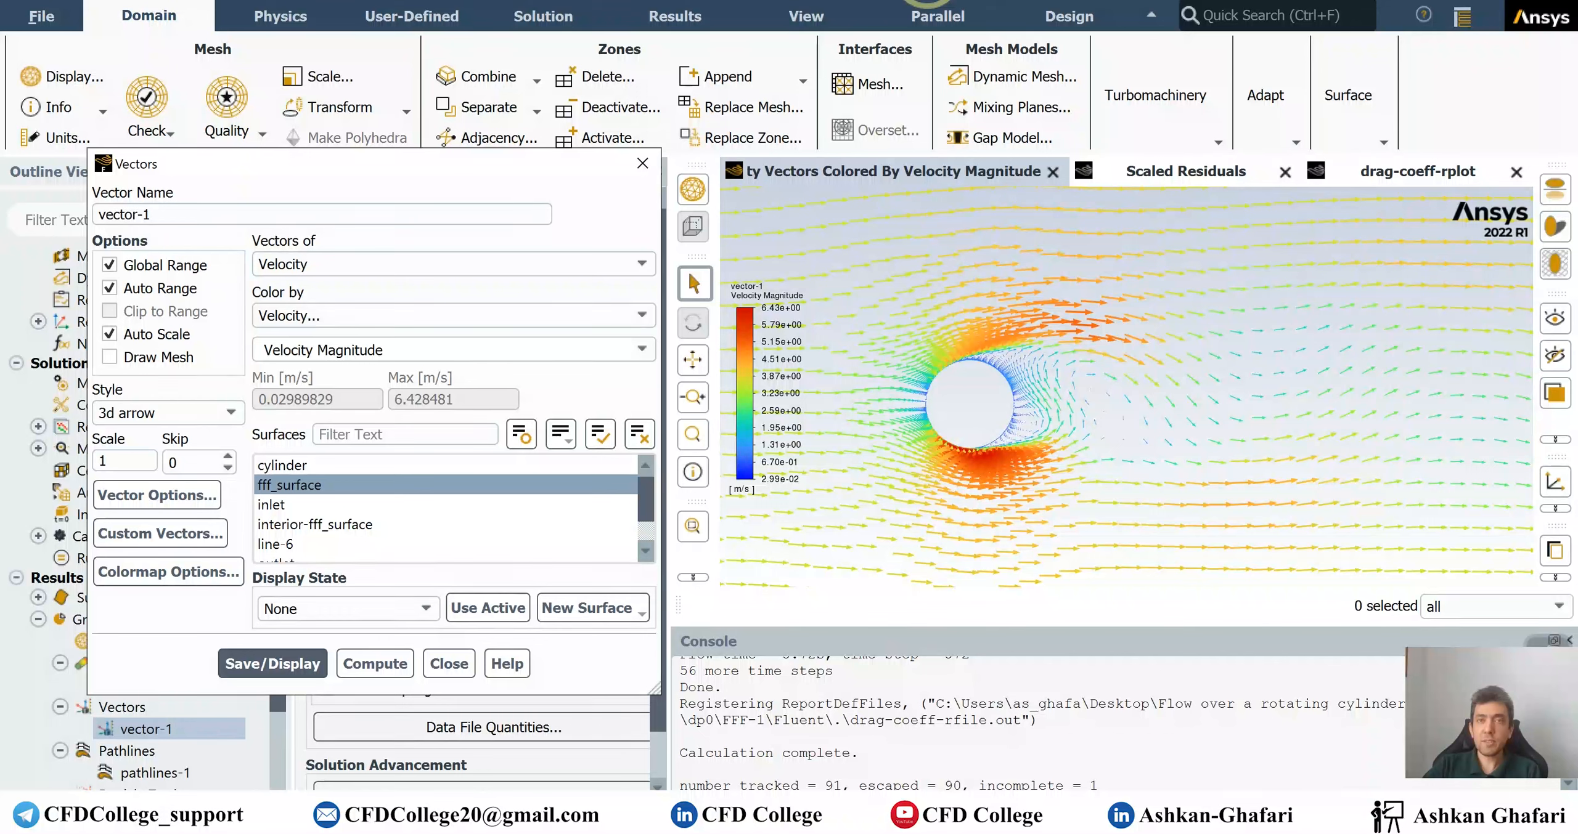
{"action": "left_click", "coordinate": [642, 163]}
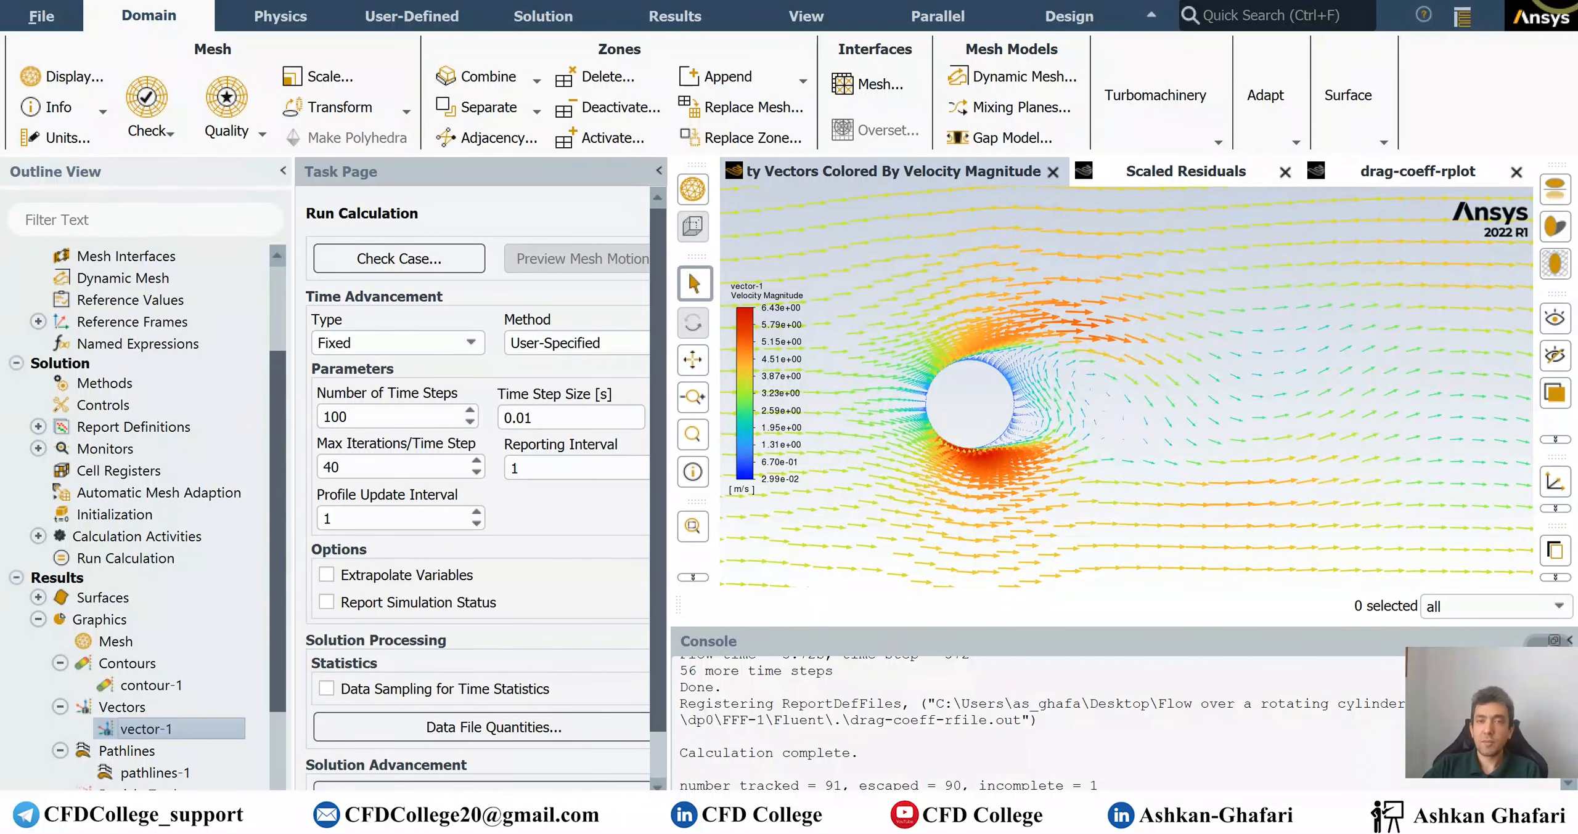
Quit Fluent and, in the Workbench project schematic, accept system B's interrupted solution as up to date.
{"action": "left_click", "coordinate": [1560, 0]}
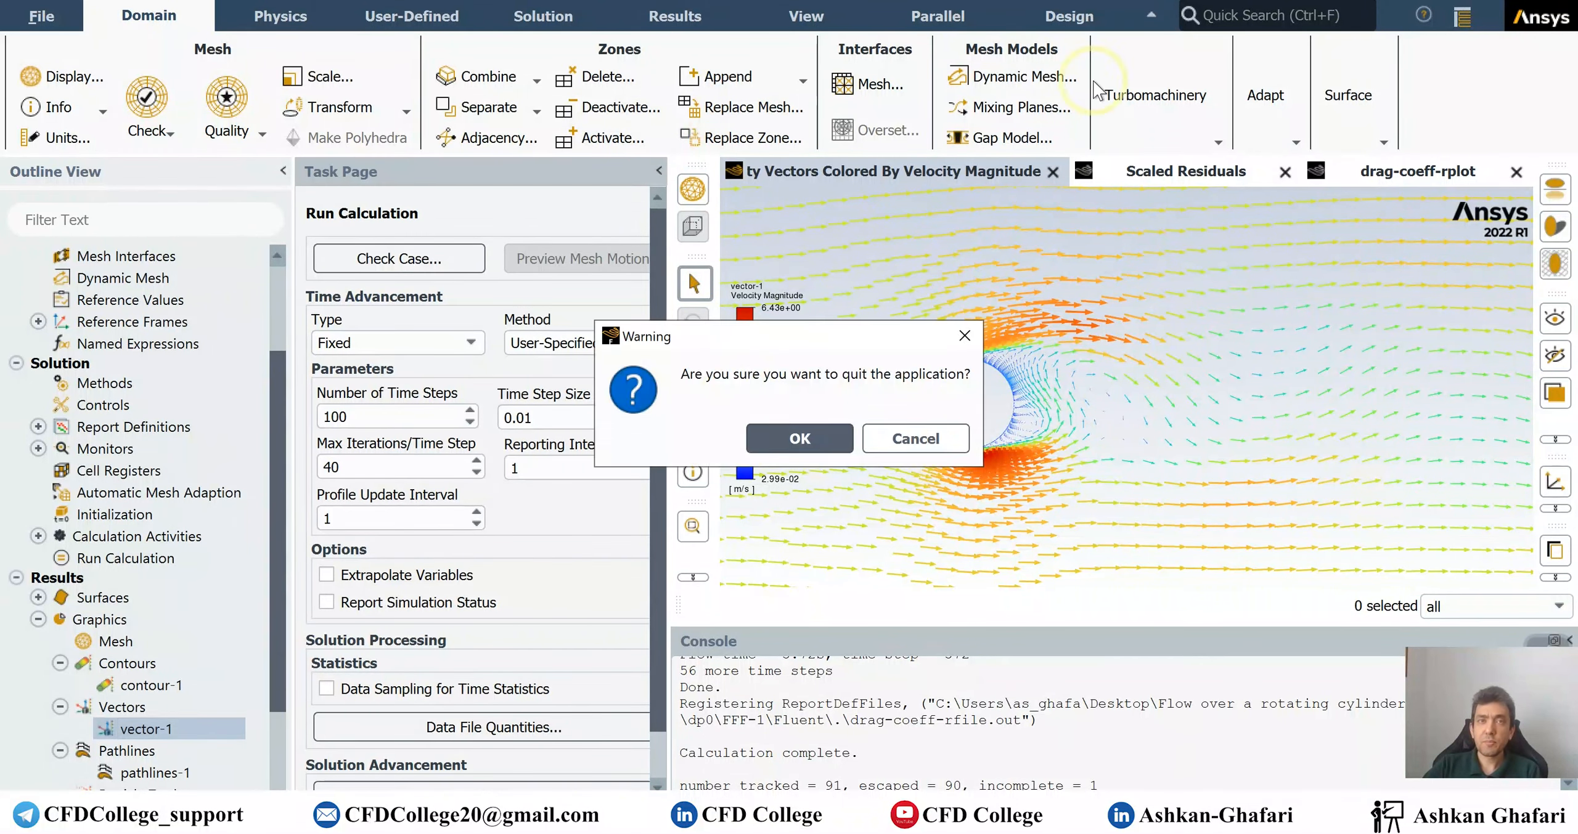
{"action": "left_click", "coordinate": [800, 440]}
{"action": "left_click", "coordinate": [472, 562]}
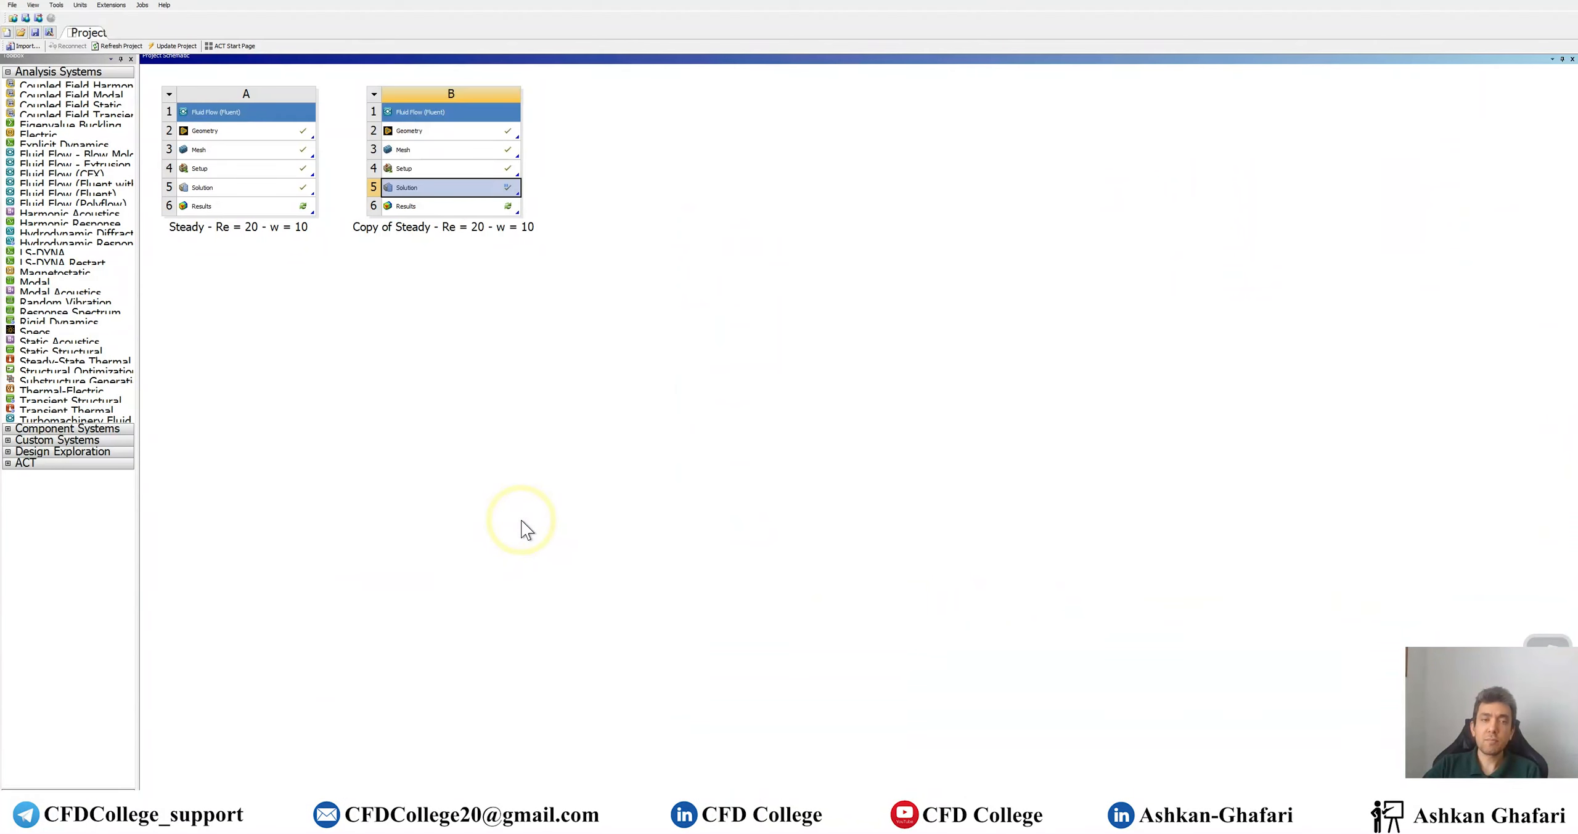
{"action": "right_click", "coordinate": [457, 187]}
{"action": "left_click", "coordinate": [513, 233]}
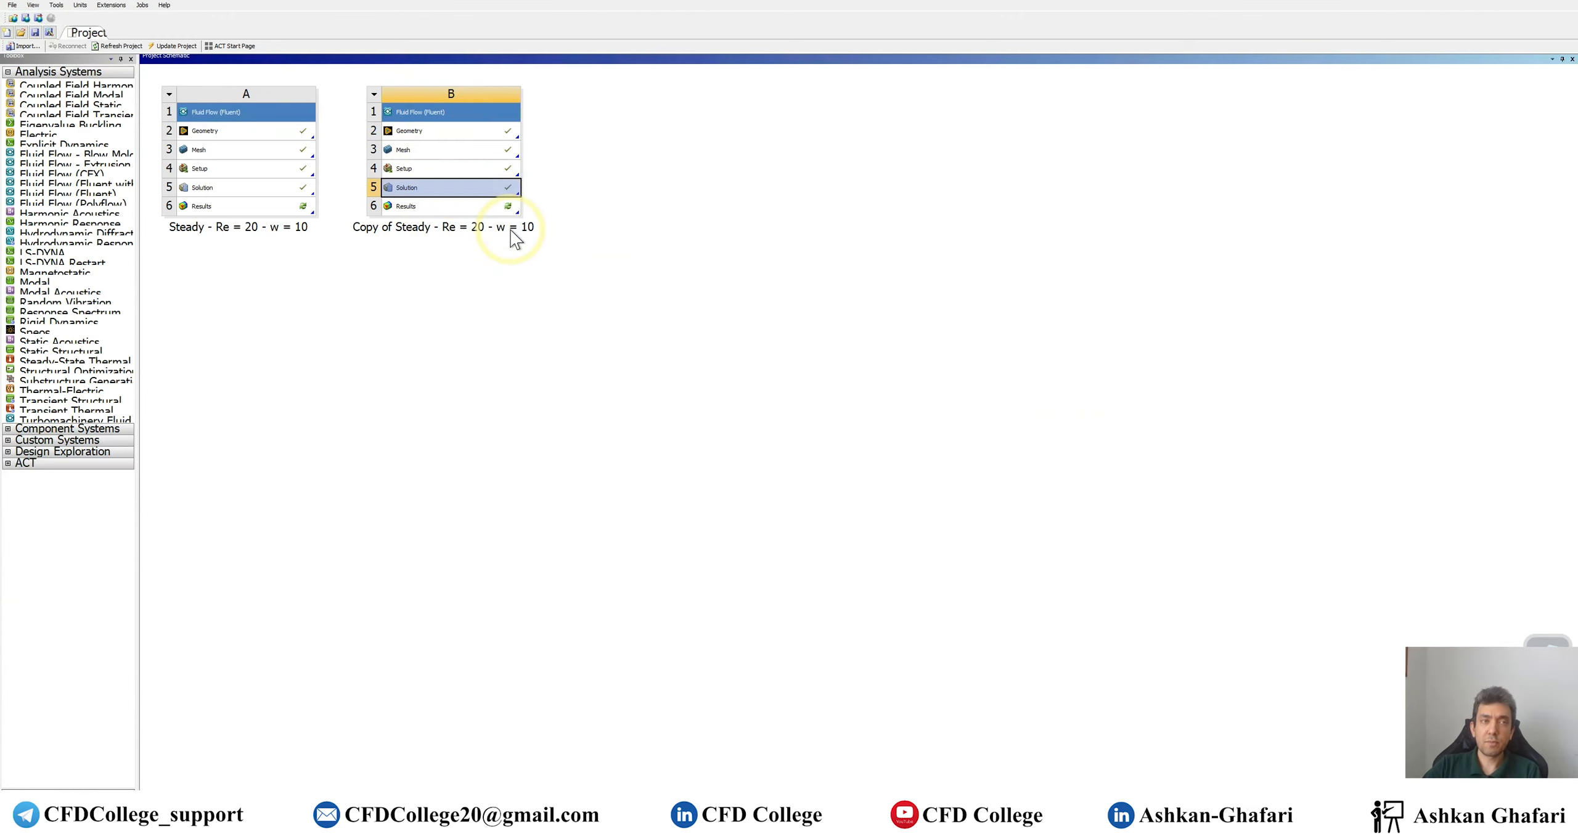